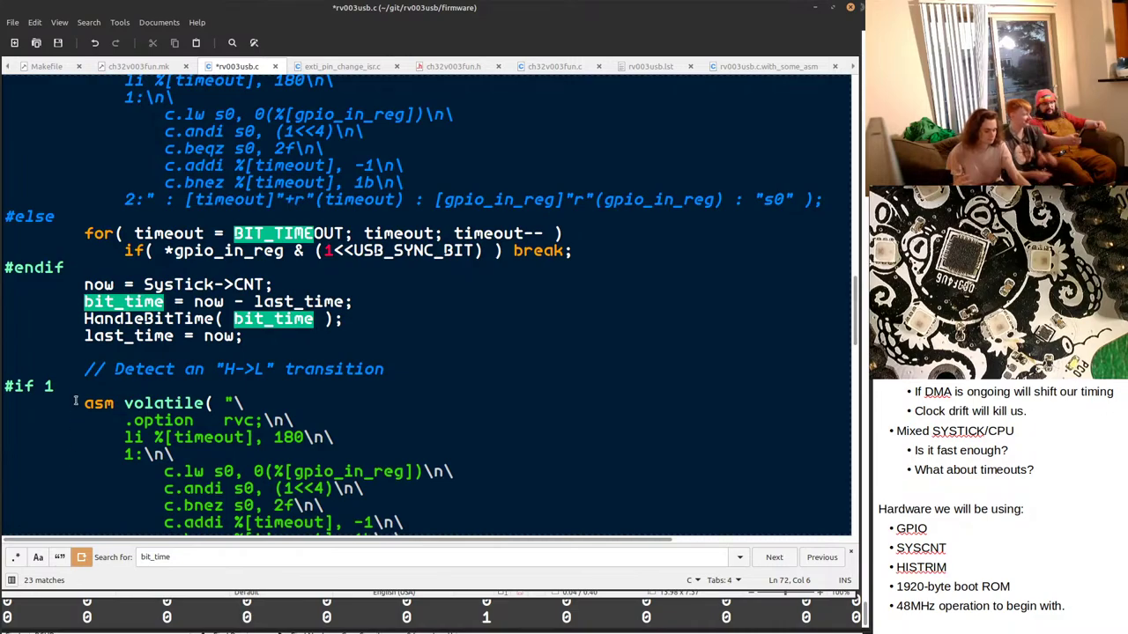
Disable the assembly block under the "H->L" transition comment by changing its preprocessor condition to #if 0.
double_click(76, 389)
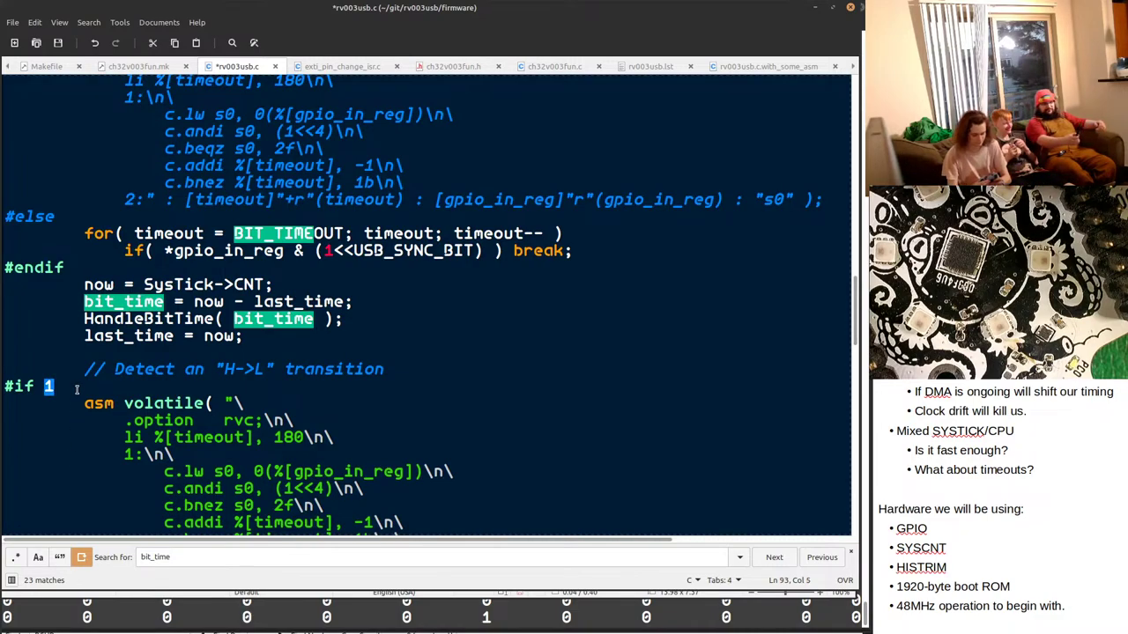
type("0")
key("Insert")
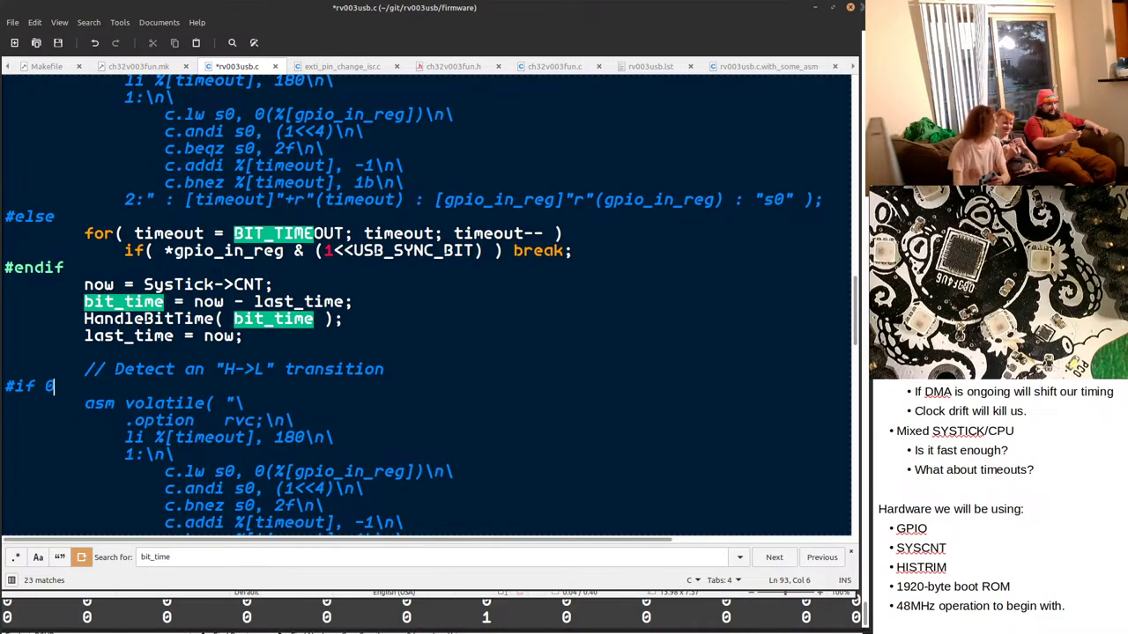
scroll(285, 302, "down", 3)
scroll(229, 252, "up", 2)
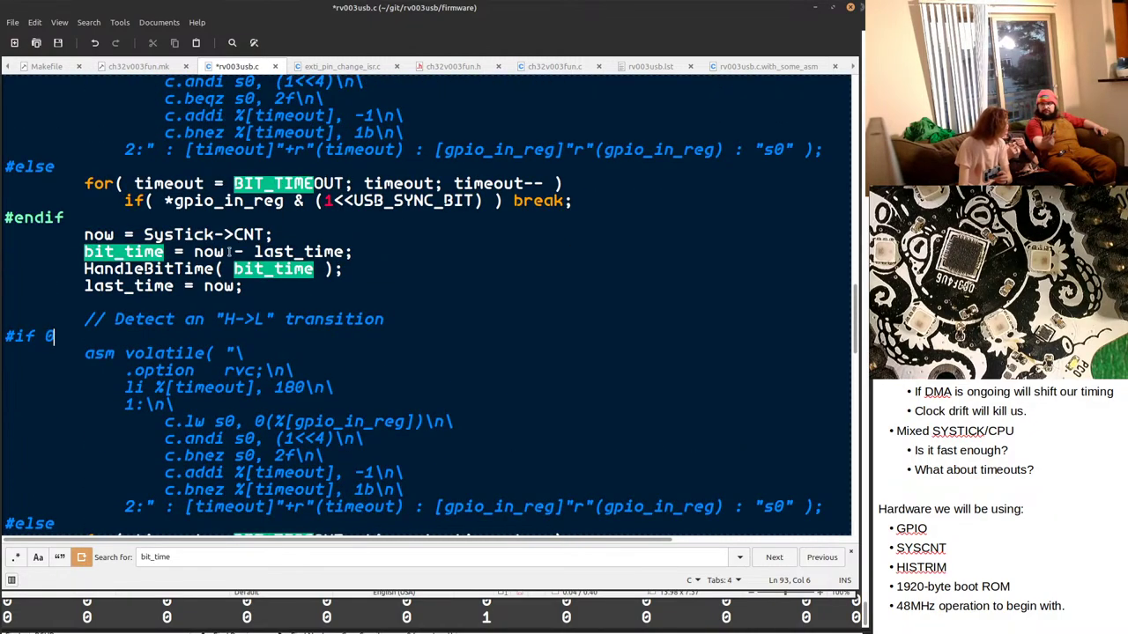
left_click(97, 182)
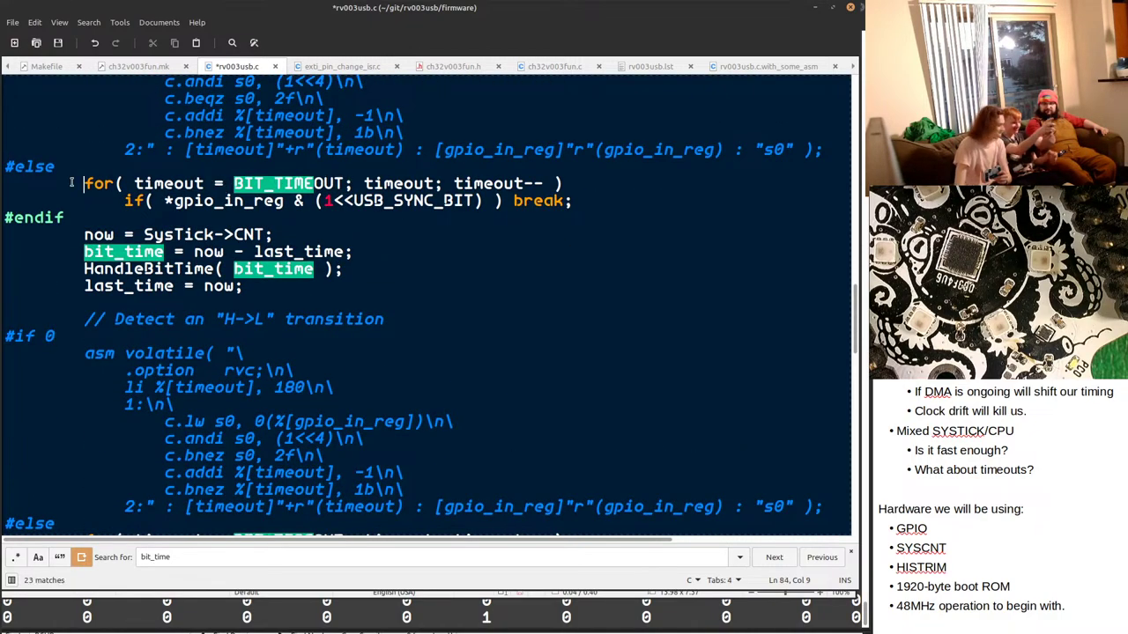
type("//")
key("Down")
type("//")
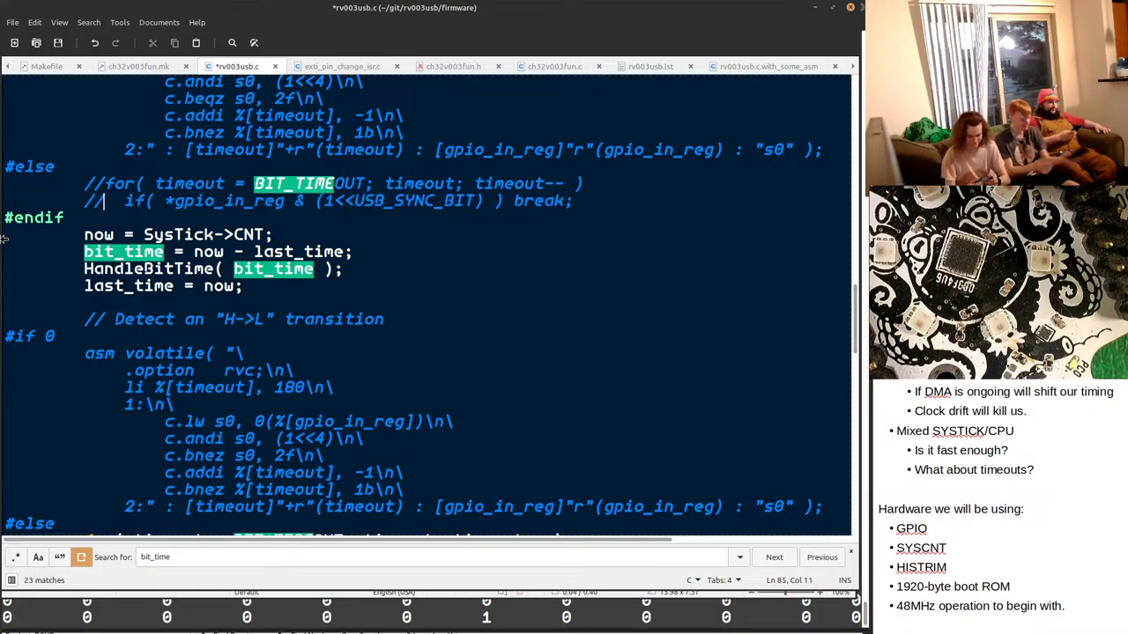
key("ctrl+z")
key("ctrl+z")
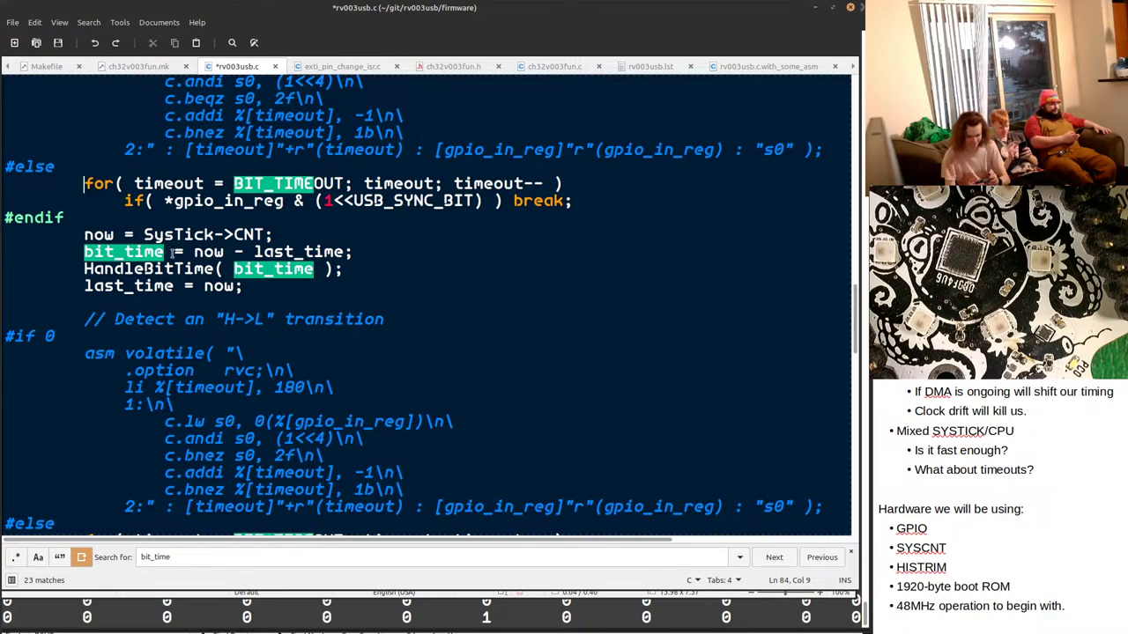
Replace the argument of the HandleBitTime call above the "H->L" comment with BIT_TIMEOUT-timeout.
double_click(399, 183)
double_click(272, 280)
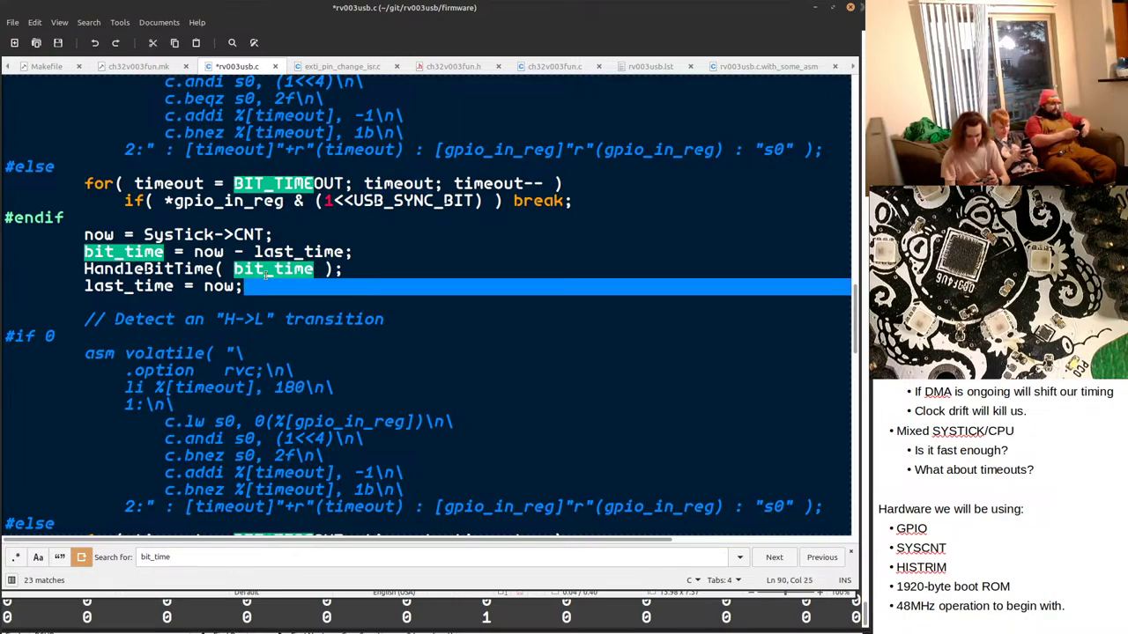
double_click(266, 271)
type("BIT_TIMEOUT-")
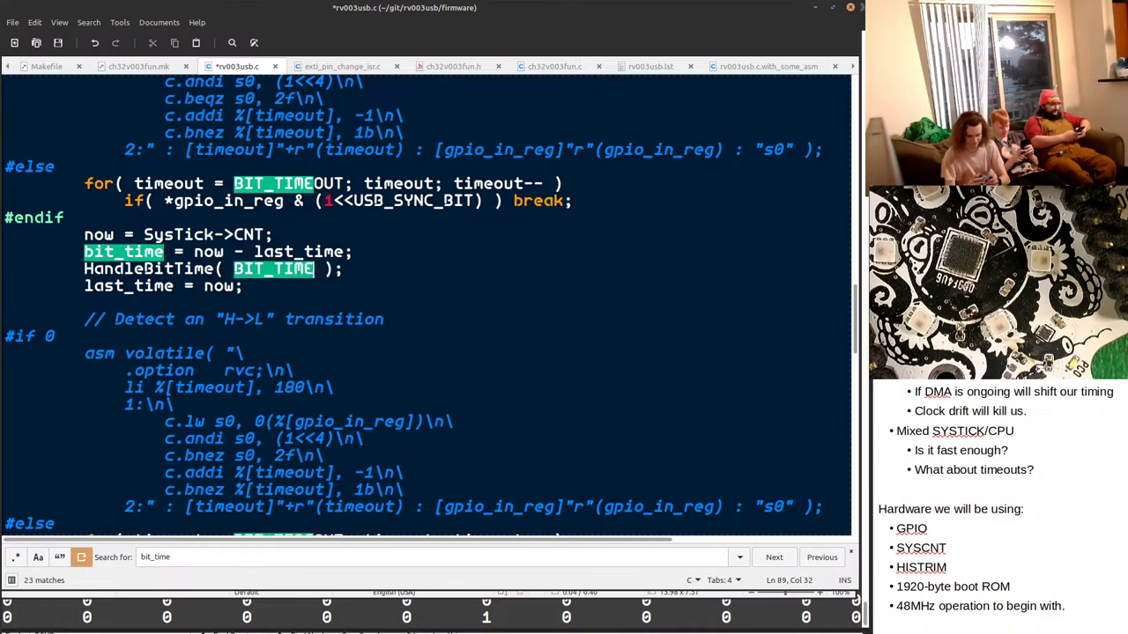
type("timeout")
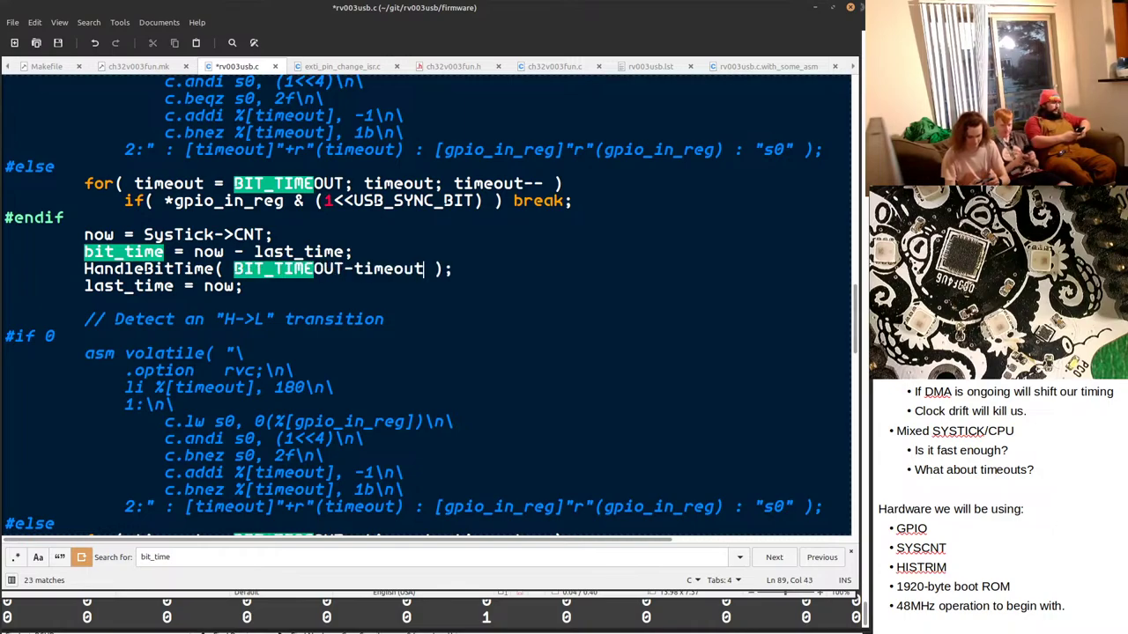
Reuse BIT_TIMEOUT-timeout as the argument of the second HandleBitTime call before the while line and save rv003usb.c.
scroll(431, 305, "down", 1)
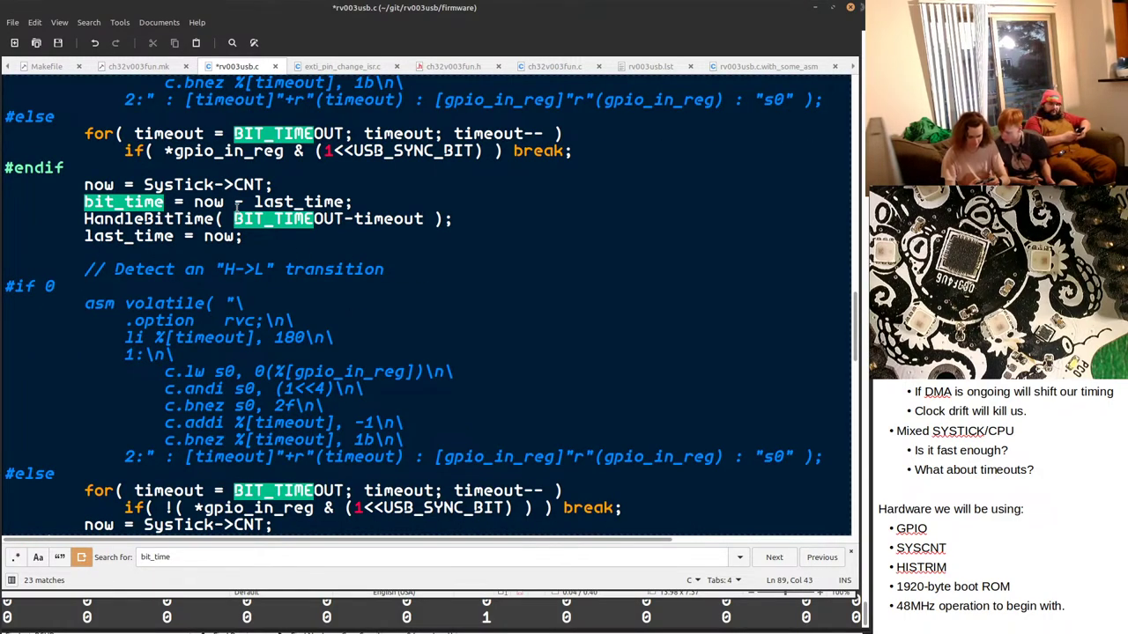
left_click(231, 218, "shift")
key("ctrl+c")
scroll(271, 352, "down", 2)
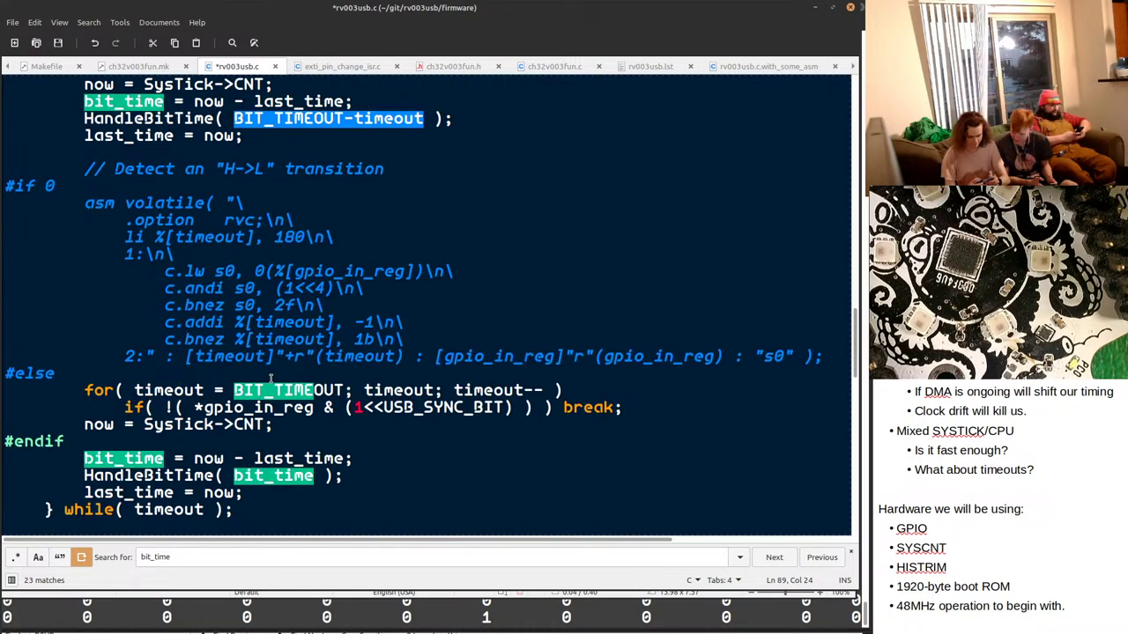
double_click(273, 475)
key("ctrl+v")
key("ctrl+s")
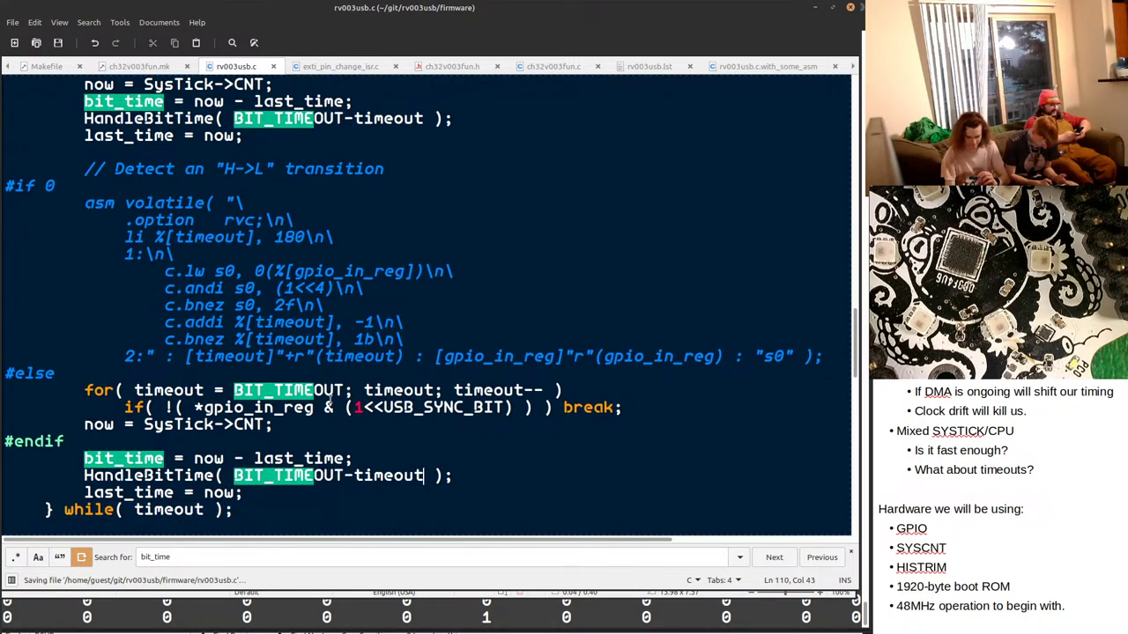
Switch to the terminal, stop the running monitor and rerun make clean all monitor.
scroll(400, 323, "down", 4)
key("alt+Tab")
key("alt+Tab")
key("alt+Tab")
key("alt+Tab")
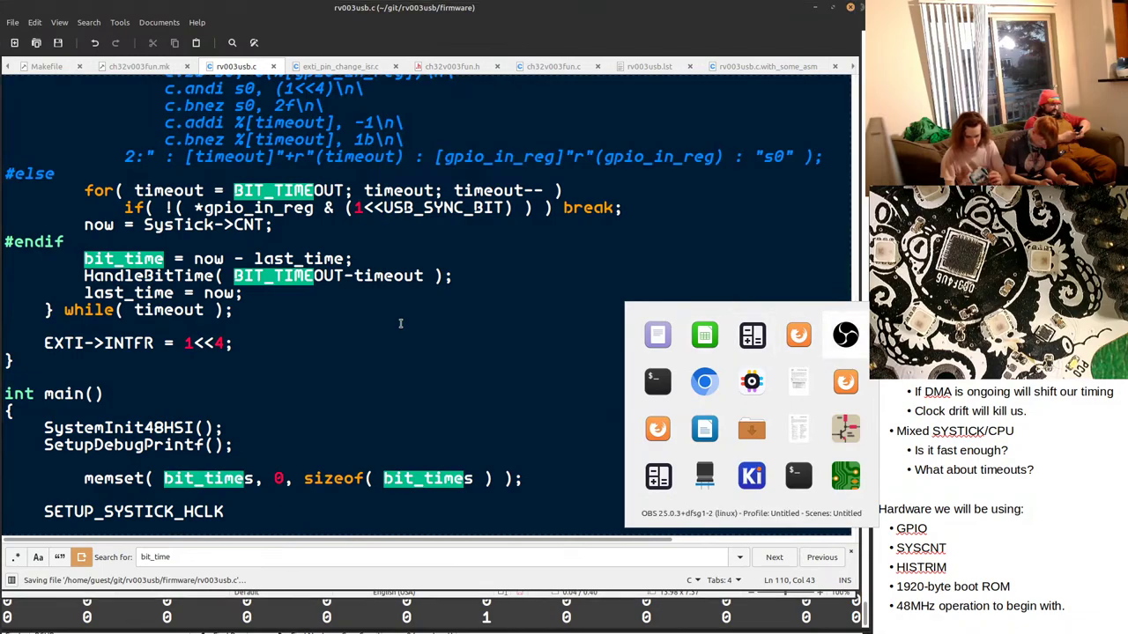
key("ctrl+c")
key("ctrl+c")
key("ctrl+c")
key("ctrl+c")
key("ctrl+c")
key("Up")
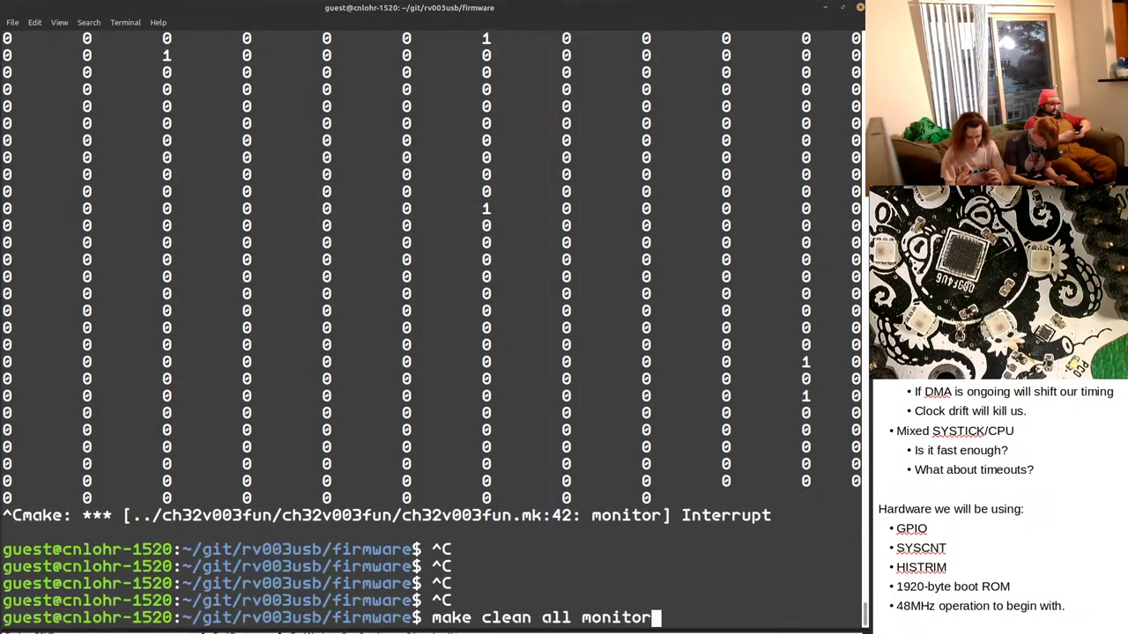
key("Return")
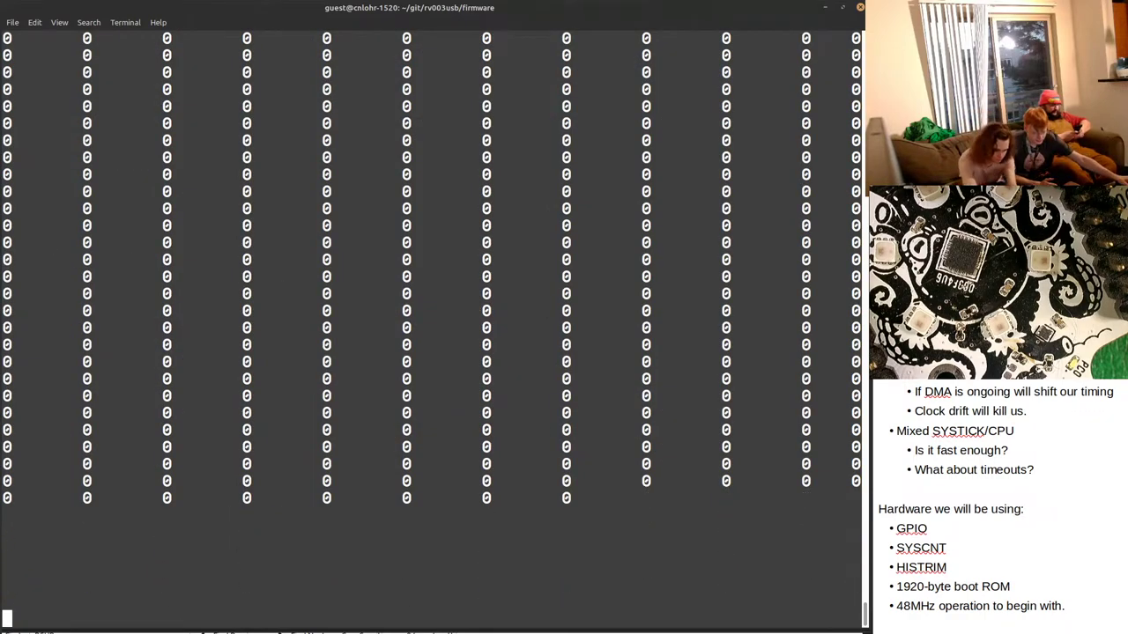
Stop the monitor and copy its printed bit-time counts, beginning at the row that starts with 882.
key("ctrl+c")
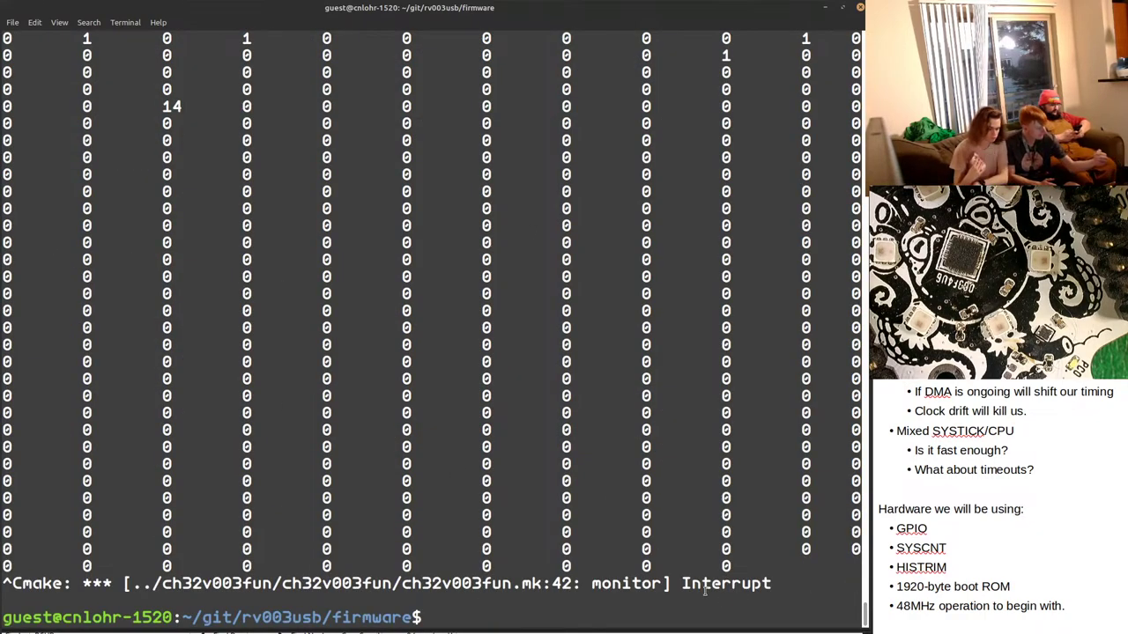
scroll(340, 408, "up", 7)
left_click_drag(859, 621, 4, 190)
scroll(5, 190, "up", 2)
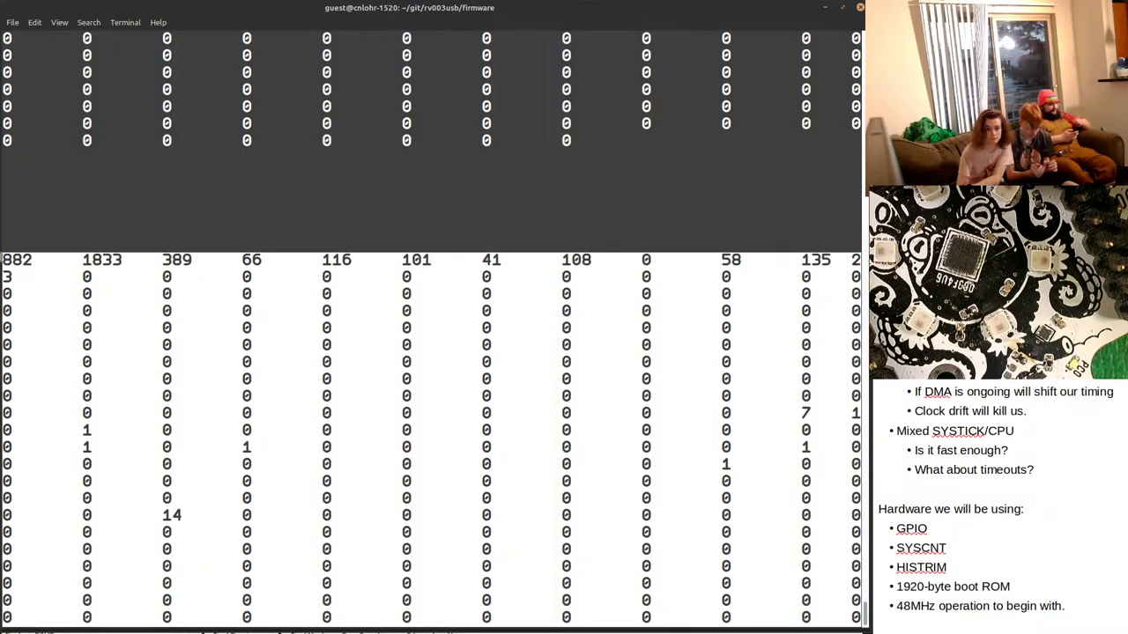
right_click(101, 280)
left_click(166, 345)
Switch to LibreOffice Calc, delete the existing chart and paste the copied counts starting at cell A3.
key("alt+Tab")
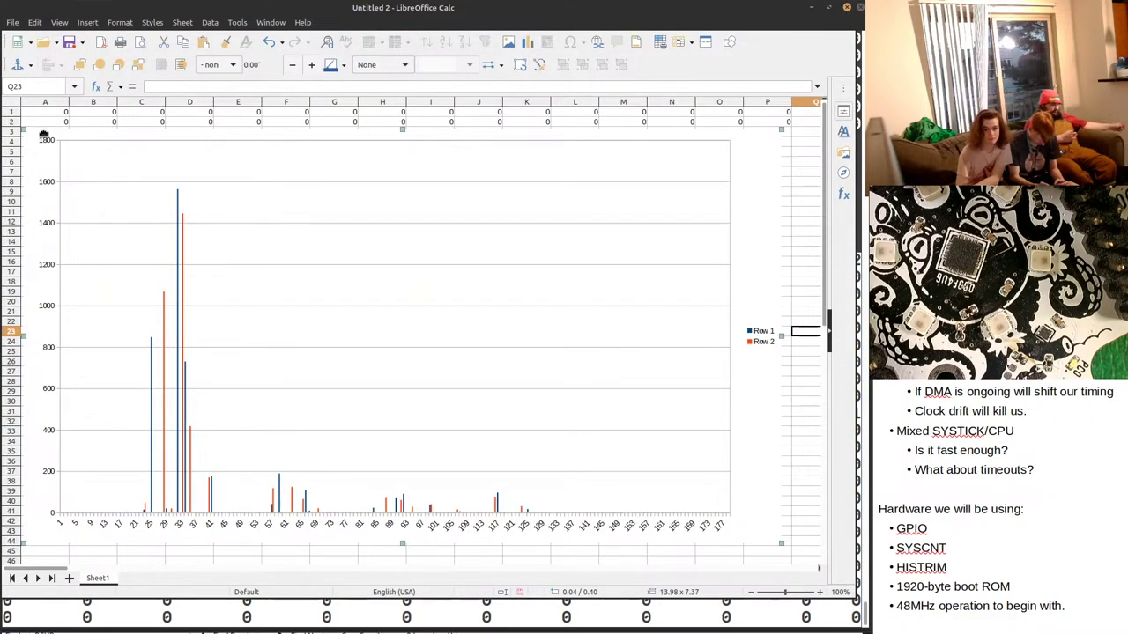
left_click_drag(46, 130, 53, 158)
key("Delete")
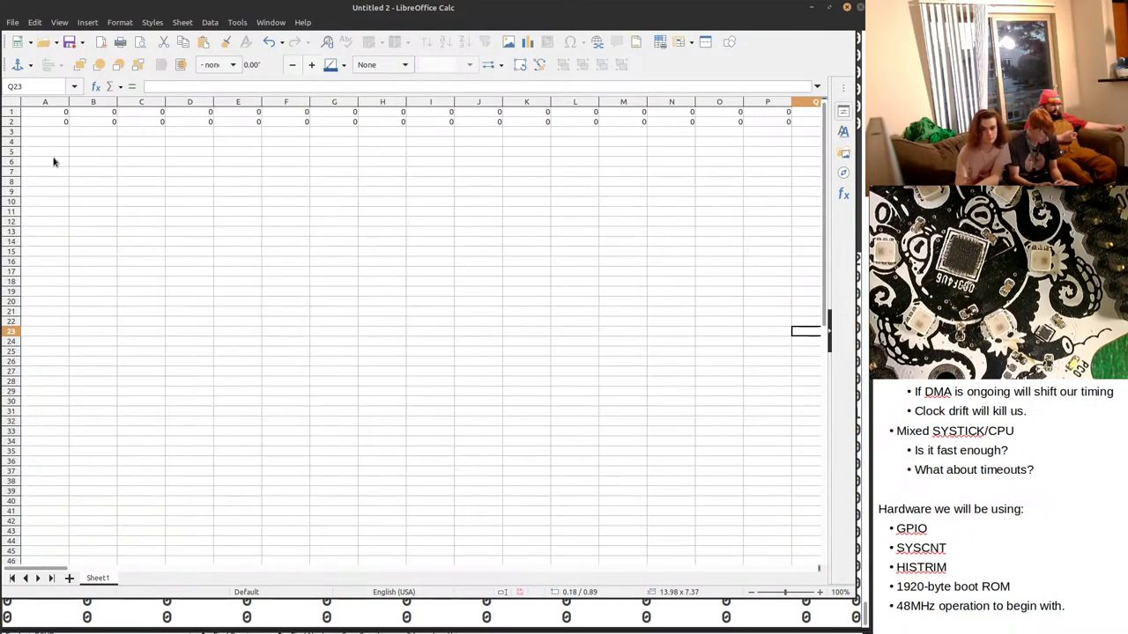
left_click(55, 132)
key("ctrl+v")
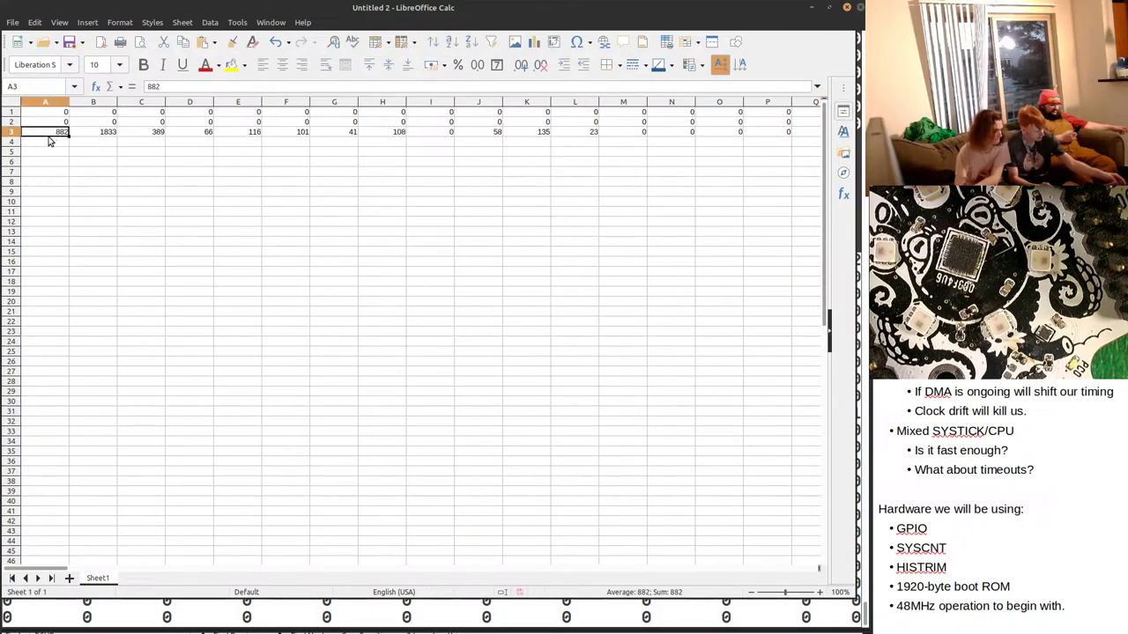
Examine the counts in row 3 across the columns, comparing them with rows 1 and 2.
key("Right")
key("Right")
key("Right")
key("Right")
key("Right")
key("Right")
key("Right")
key("Right")
key("Right")
key("Right")
key("Right")
key("Right")
key("Right")
key("Right")
key("Right")
key("Right")
key("Right")
key("Right")
key("Right")
key("Right")
key("Right")
key("Right")
key("Right")
key("Right")
key("Right")
key("Right")
key("Right")
key("Right")
key("Right")
key("Right")
key("Right")
key("Right")
key("Right")
key("Right")
key("Right")
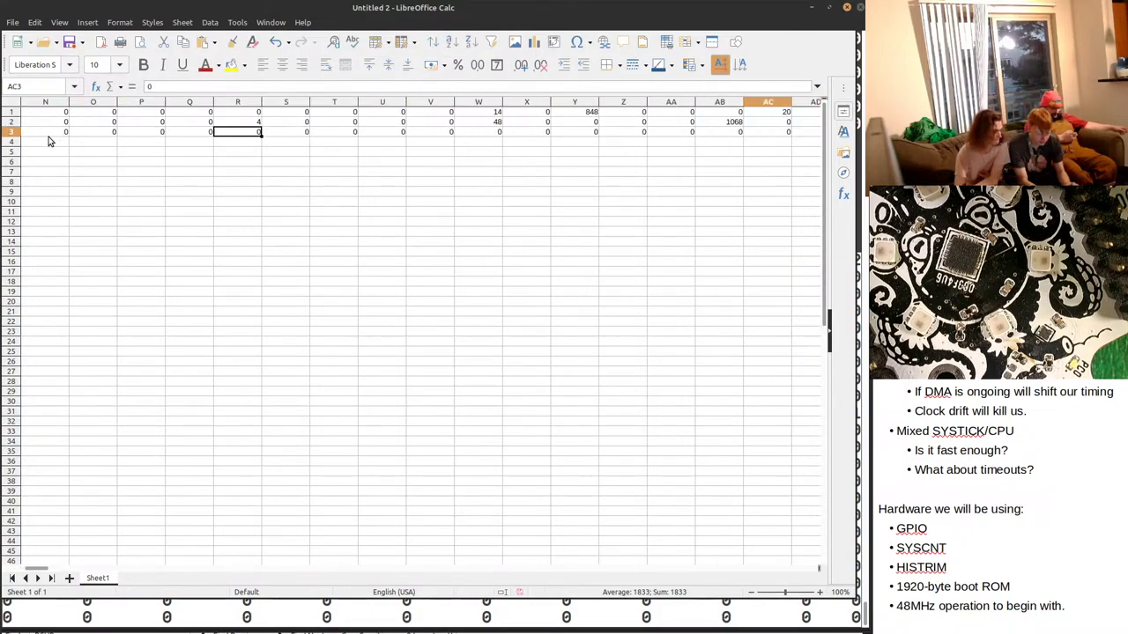
key("Right")
key("Right")
key("Right")
key("Right")
key("Right")
key("Right")
key("Right")
key("Right")
key("Right")
key("Right")
key("Right")
key("Right")
key("Right")
key("Right")
key("Right")
key("Right")
key("Right")
key("Right")
key("Right")
key("Right")
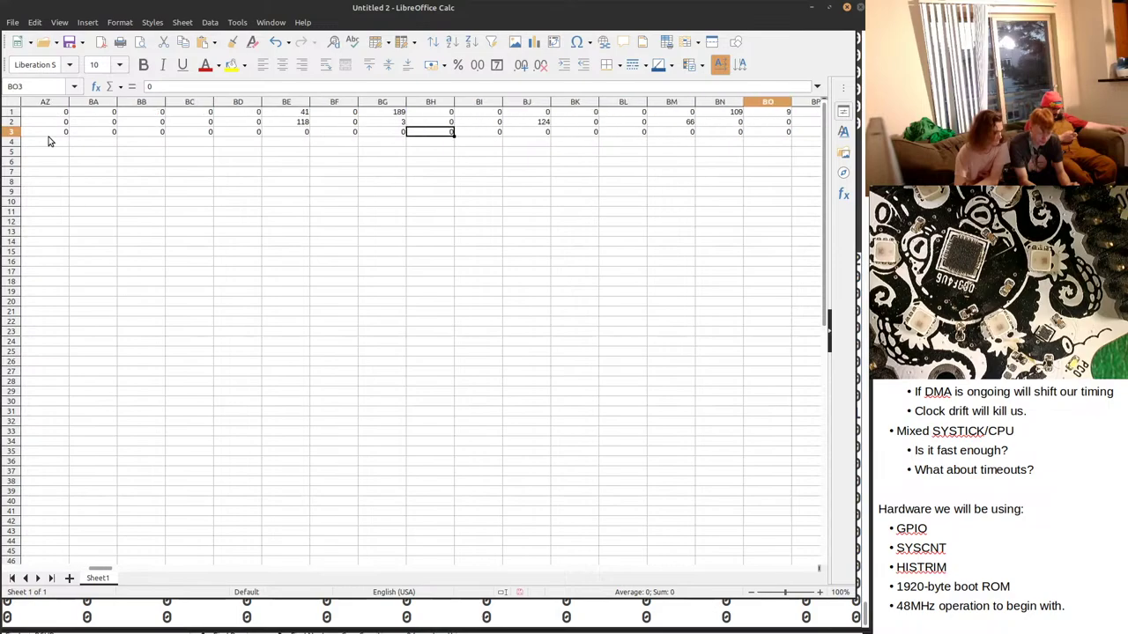
key("Right")
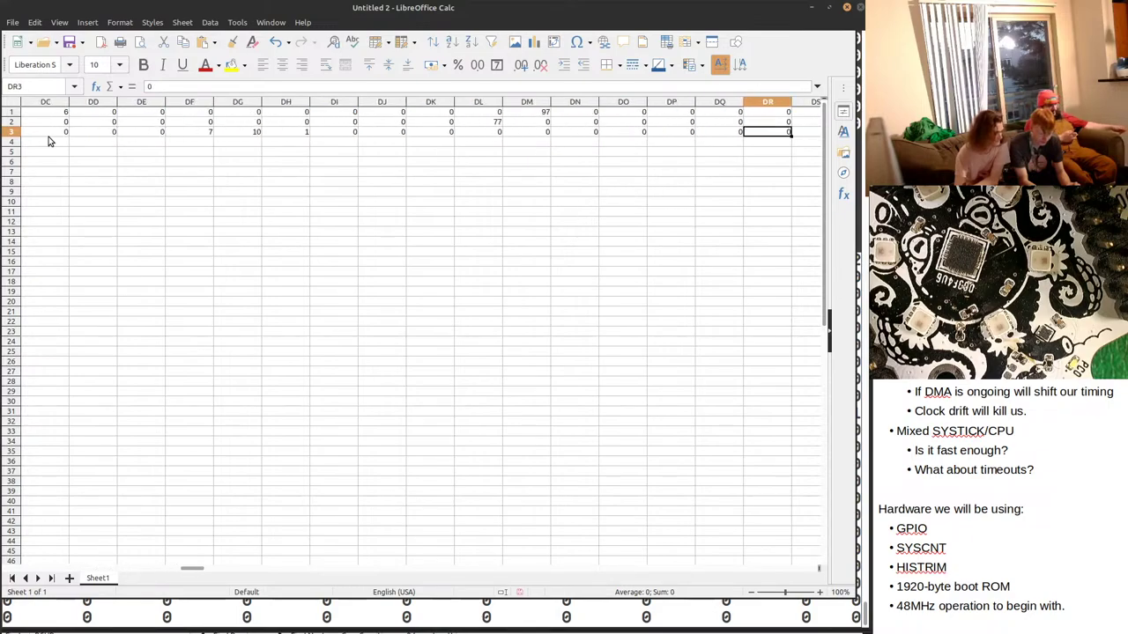
key("Left")
key("Home")
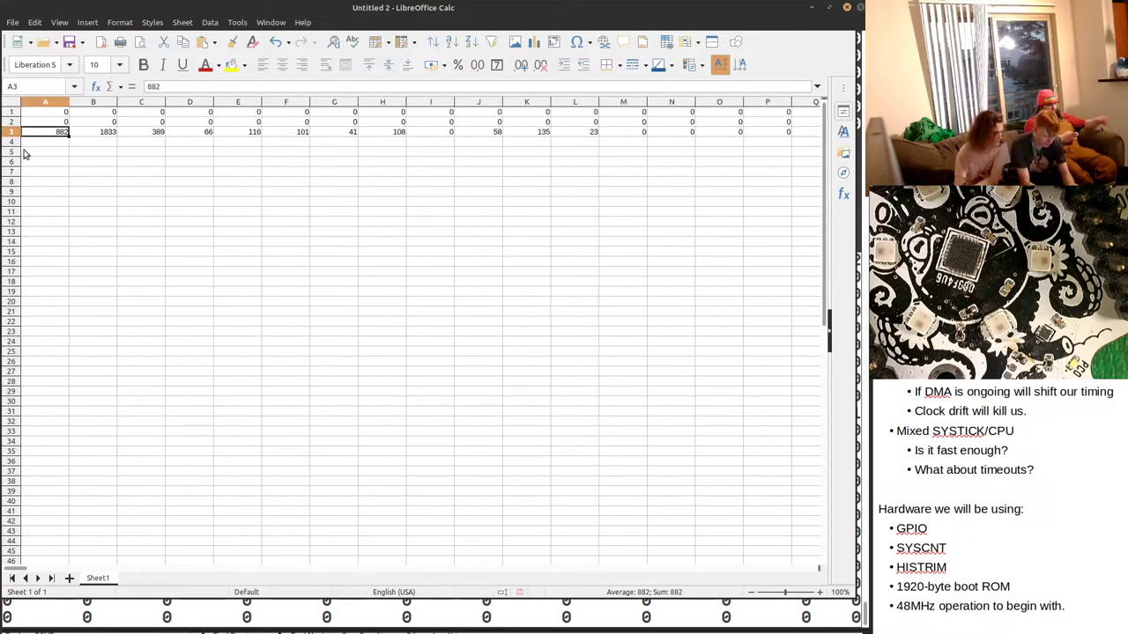
left_click(12, 132)
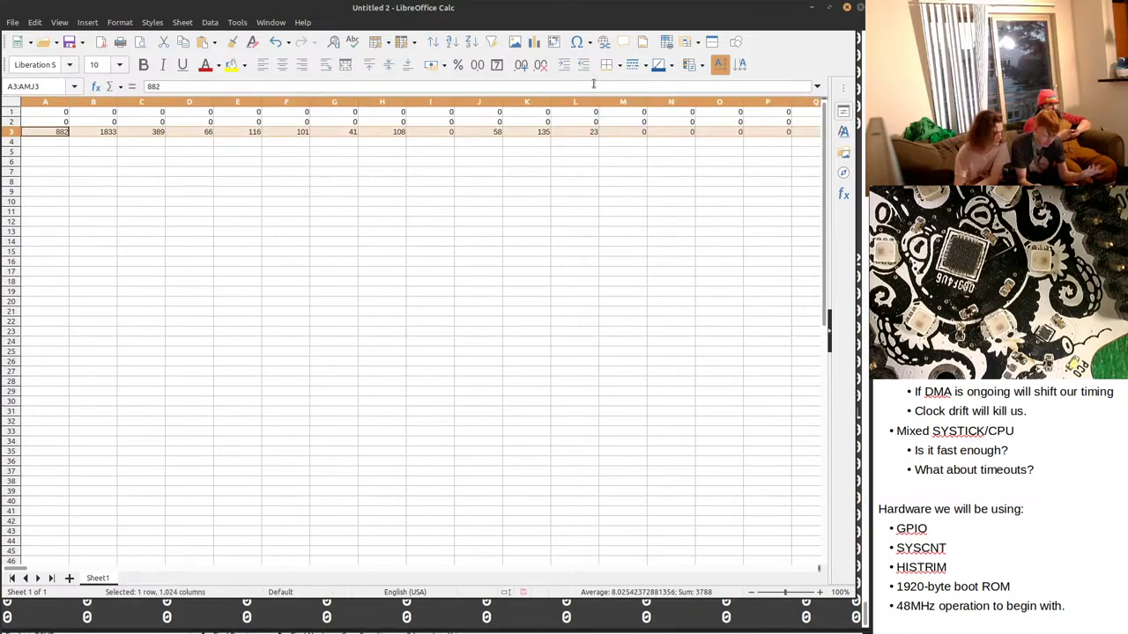
left_click(534, 41)
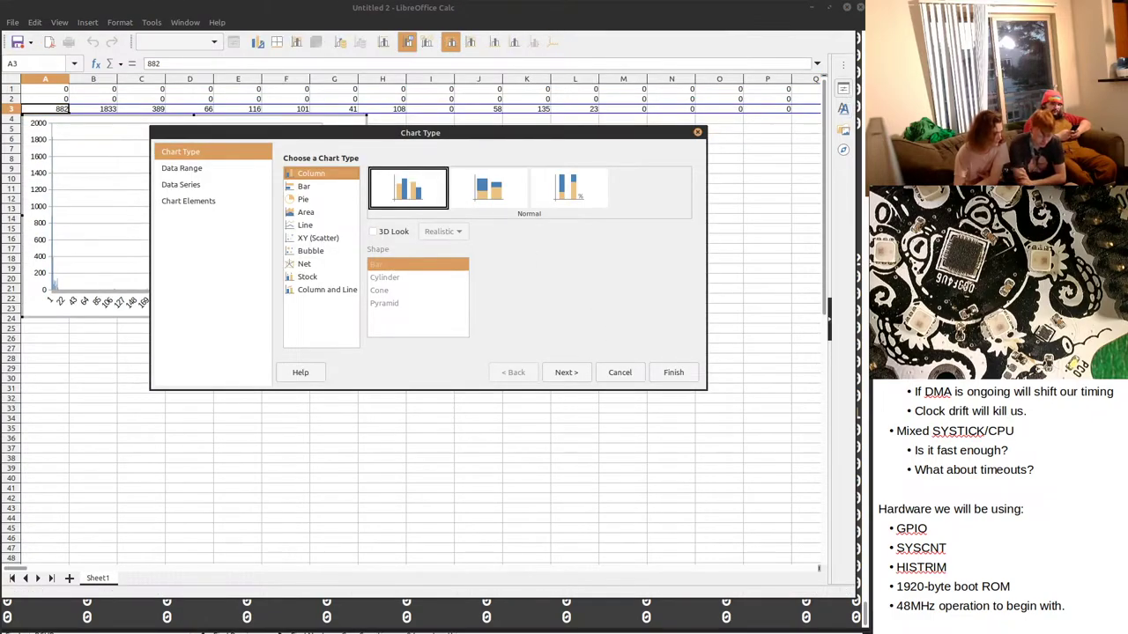
key("alt+Tab")
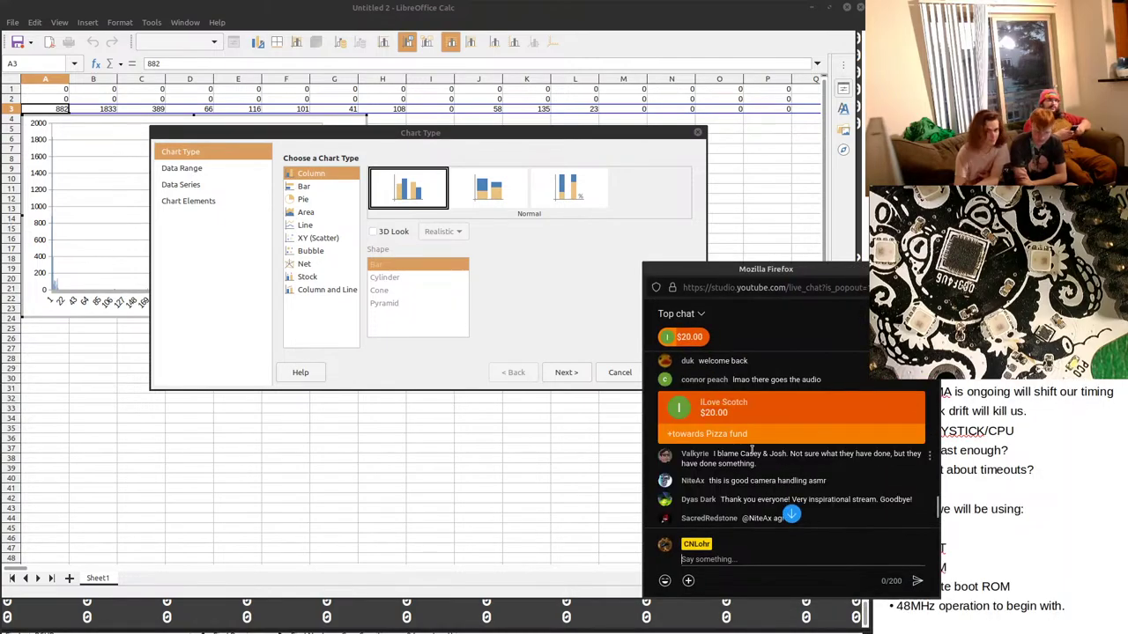
scroll(752, 449, "up", 2)
scroll(751, 450, "down", 3)
scroll(752, 452, "up", 2)
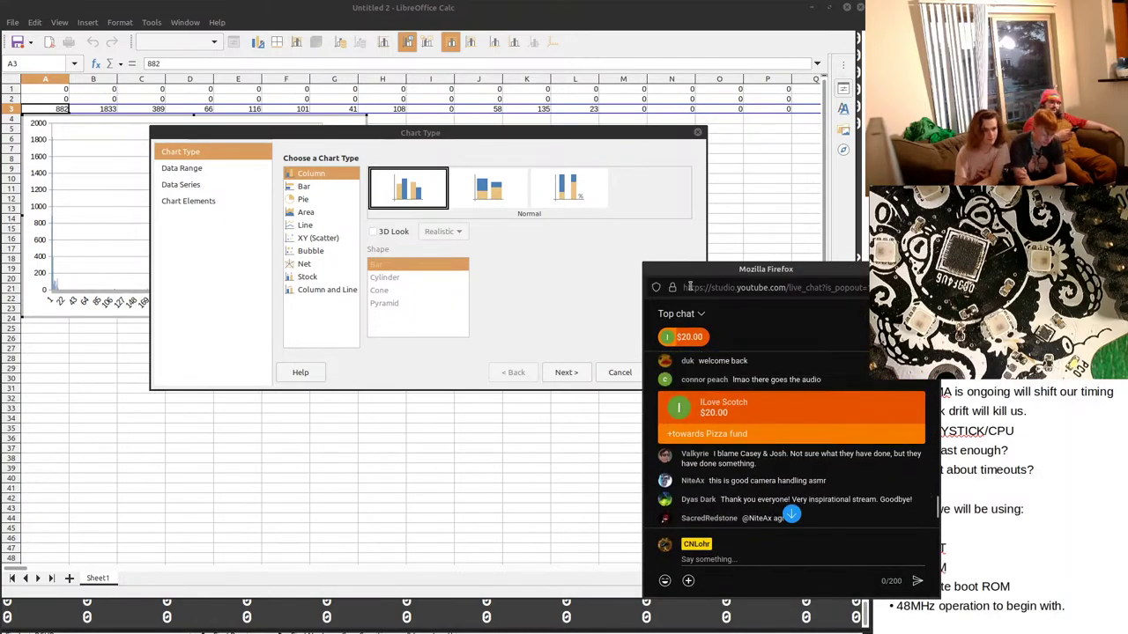
left_click_drag(691, 268, 1021, 369)
key("alt+Tab")
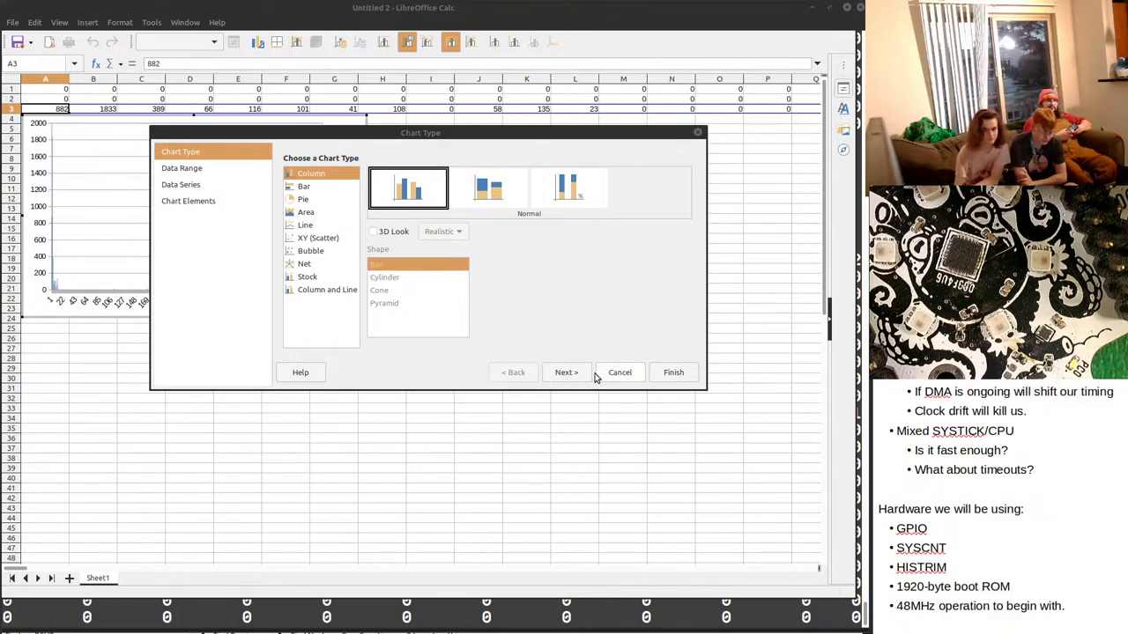
left_click(565, 372)
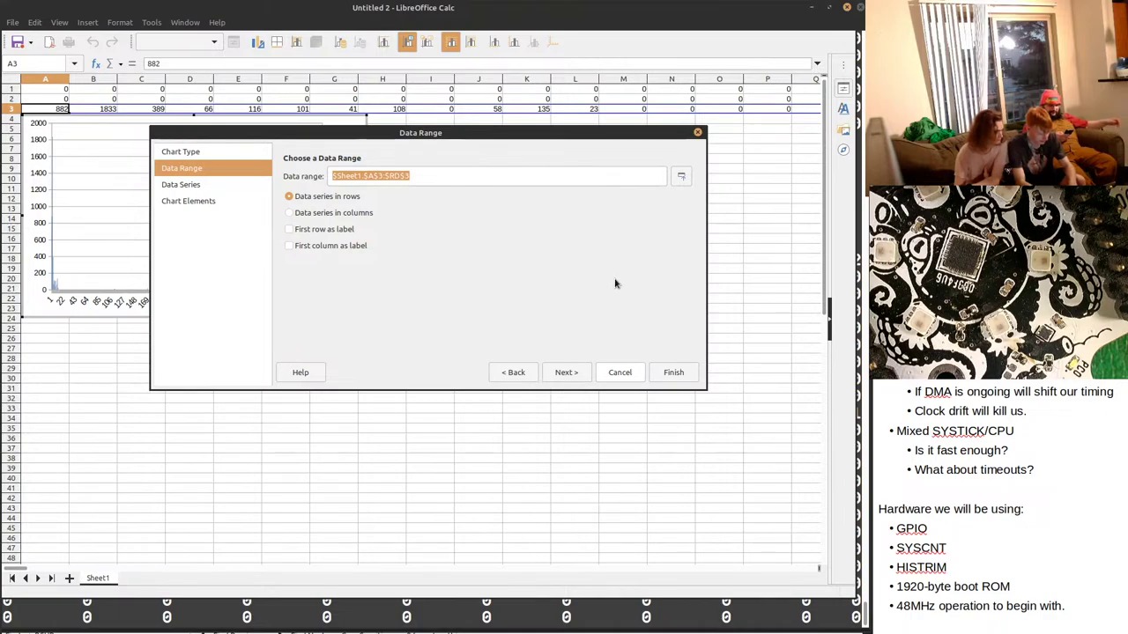
left_click(619, 372)
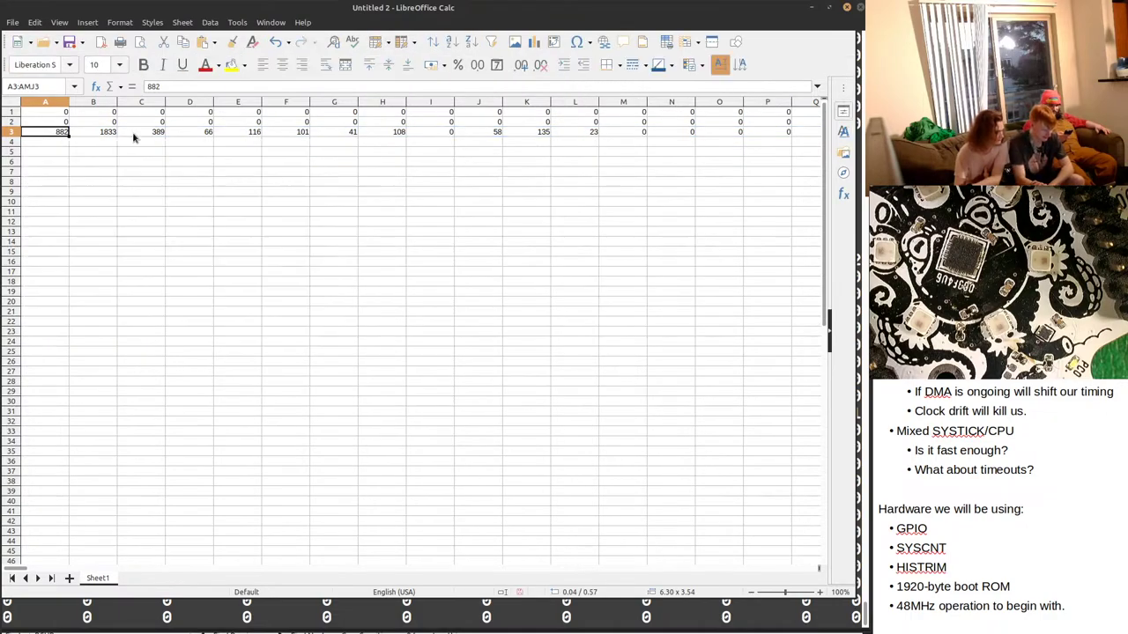
Create a normal column chart from the counts in cells A3 through P3.
left_click(62, 135)
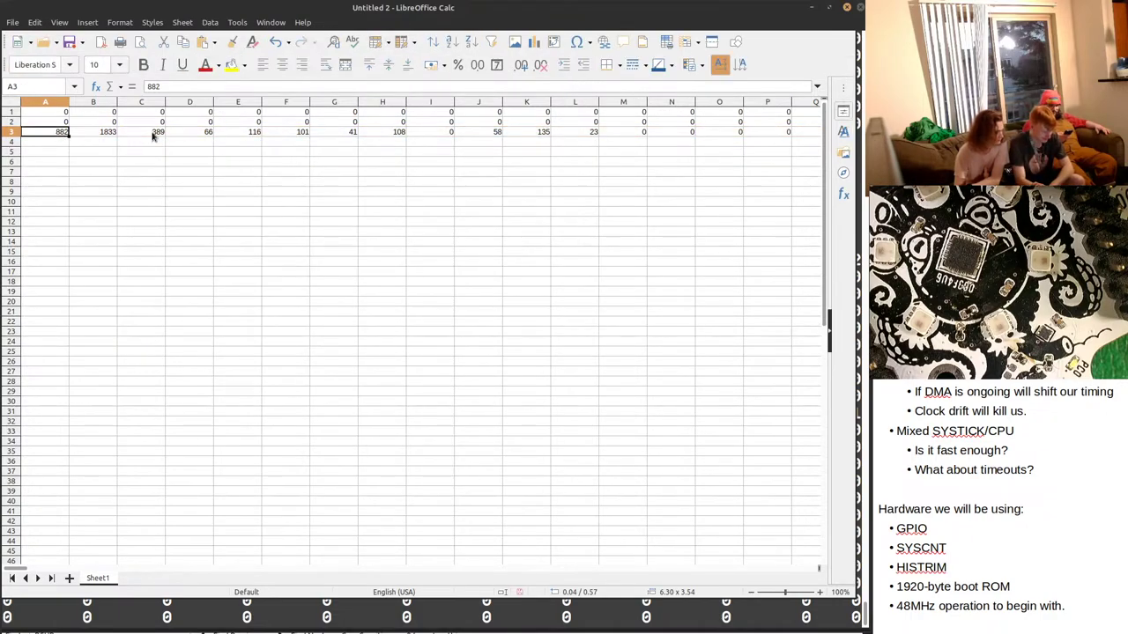
left_click(776, 134, "shift")
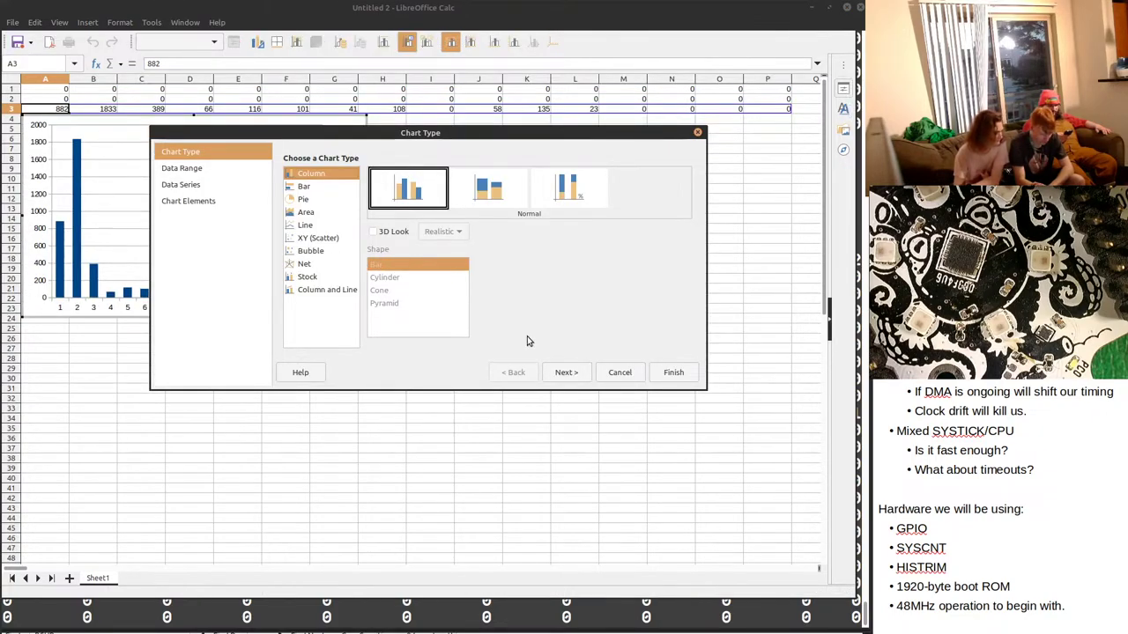
left_click(661, 371)
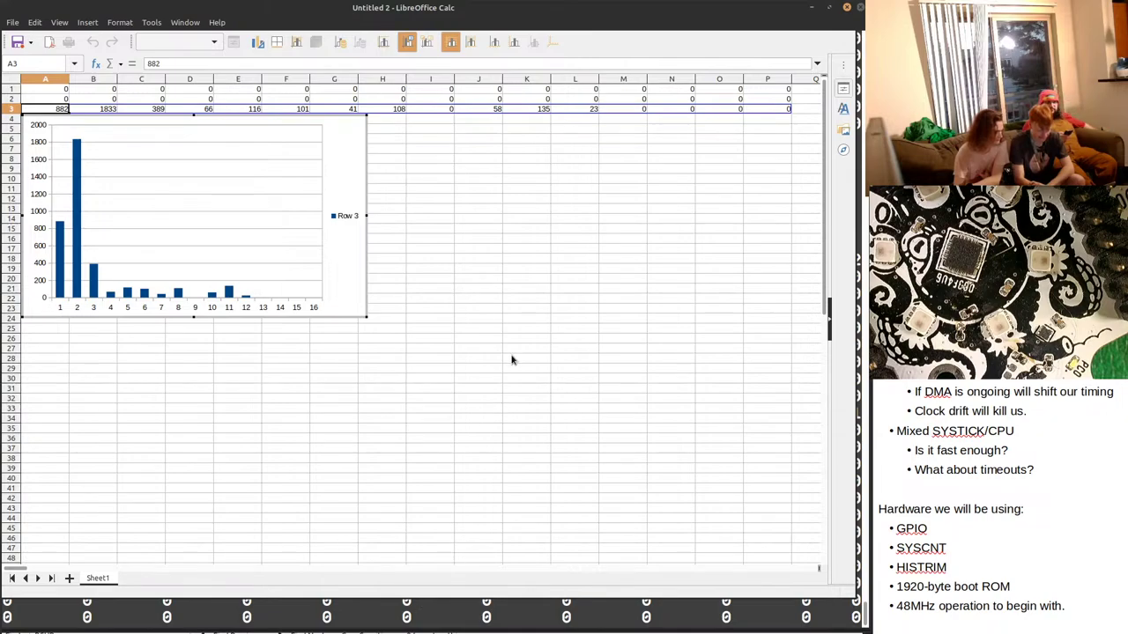
Switch to rv003usb.c in the text editor and compare its H->L transition loop with the bit-time chart in Calc.
key("alt+Tab")
key("Tab")
key("Tab")
key("Tab")
key("Tab")
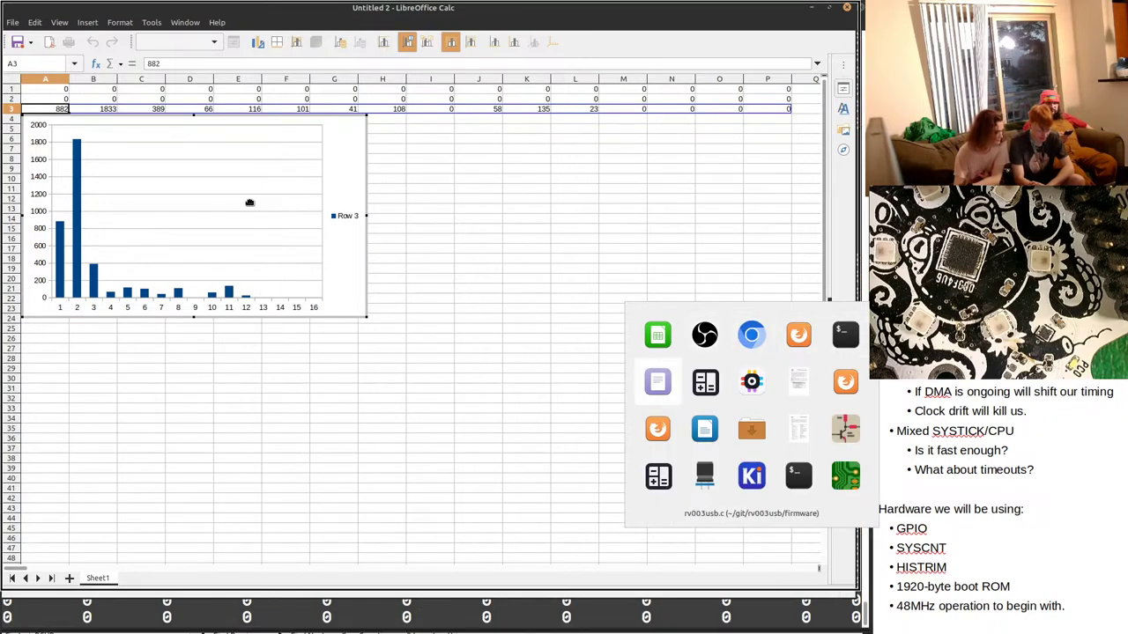
scroll(164, 315, "up", 2)
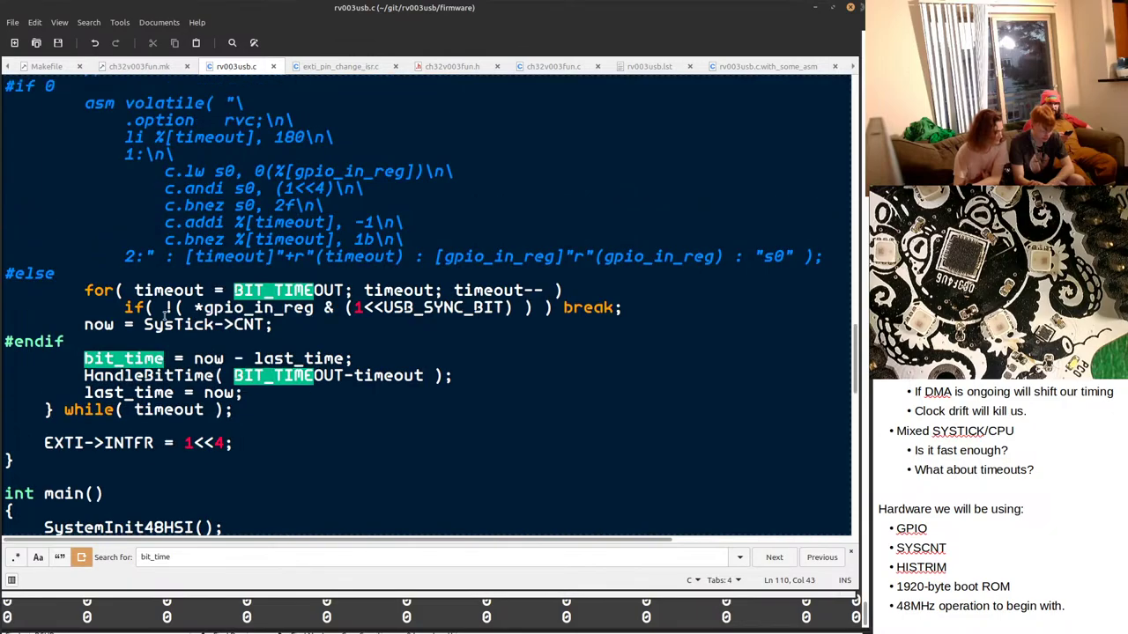
scroll(164, 315, "down", 1)
key("alt+Tab")
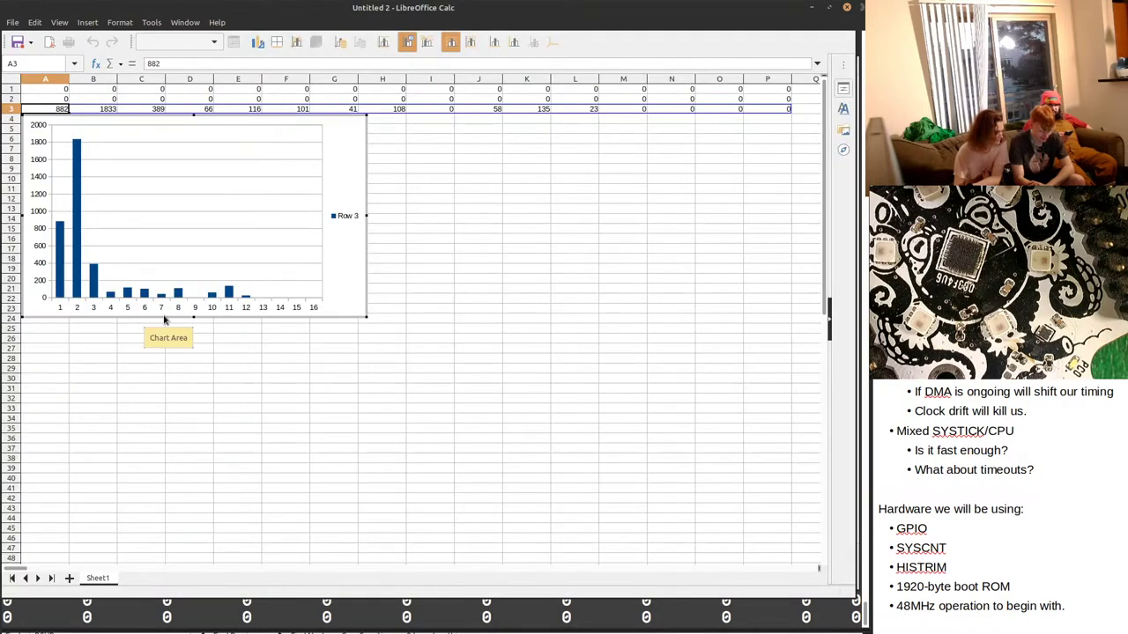
key("alt+Tab")
scroll(172, 324, "up", 3)
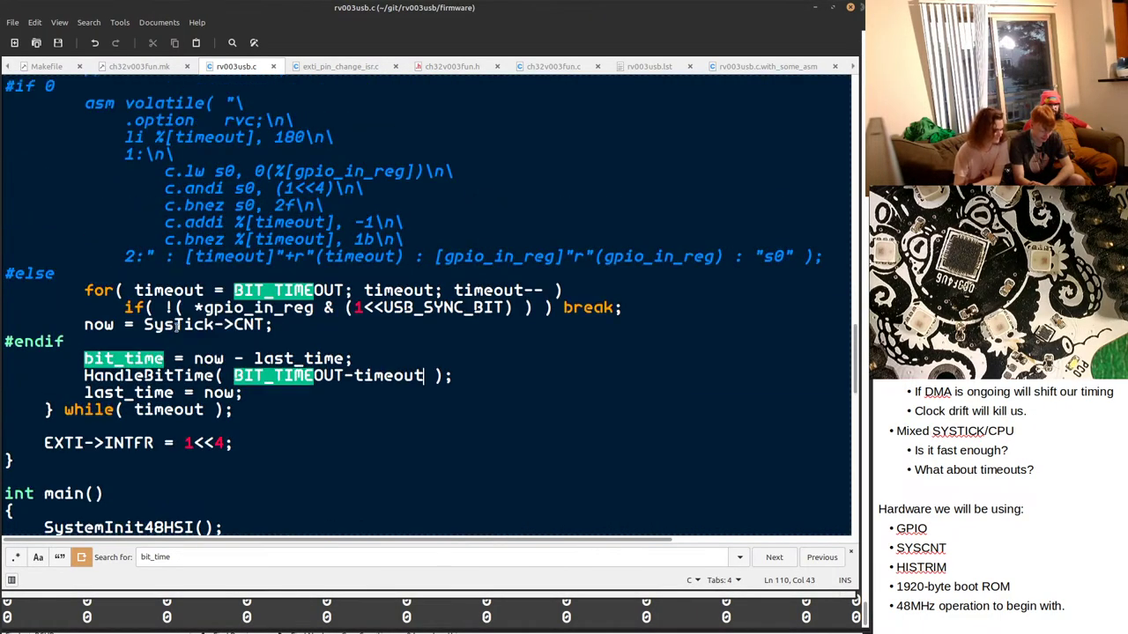
scroll(176, 328, "down", 9)
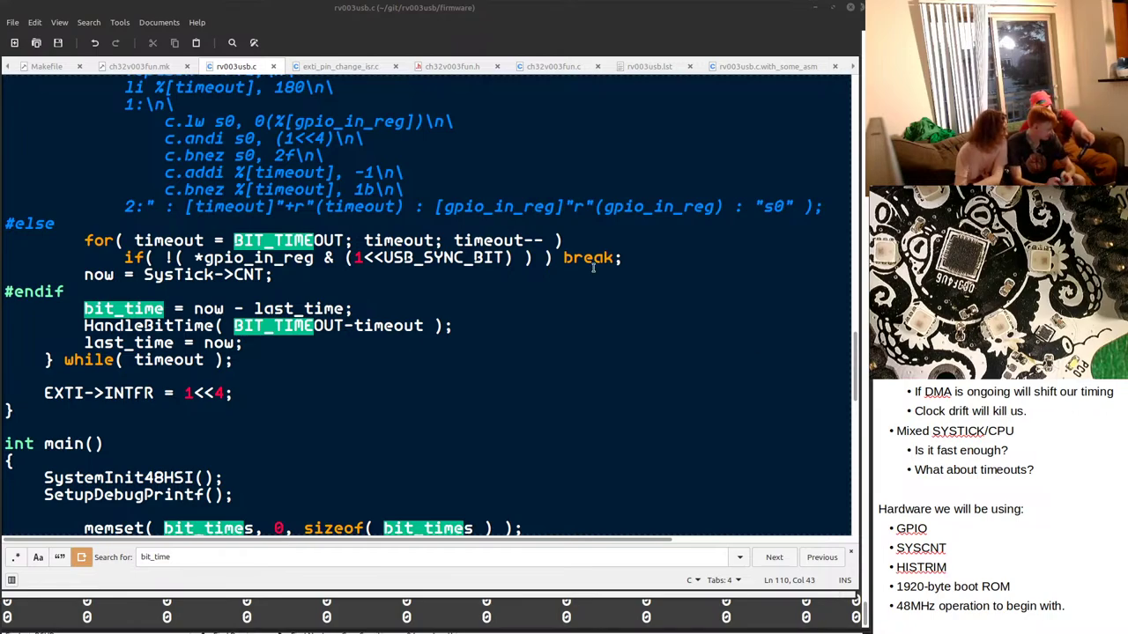
Examine the timeout countdown and the BIT_TIMEOUT-timeout argument of HandleBitTime, checking them against the charted counts in row 3.
left_click(140, 240)
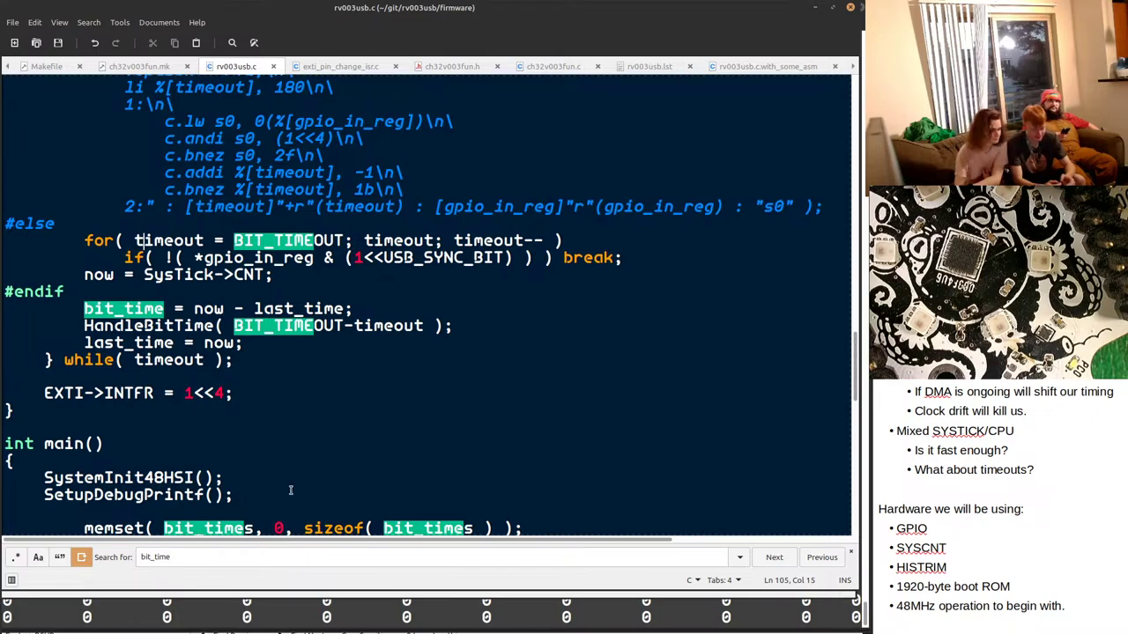
scroll(250, 221, "up", 2)
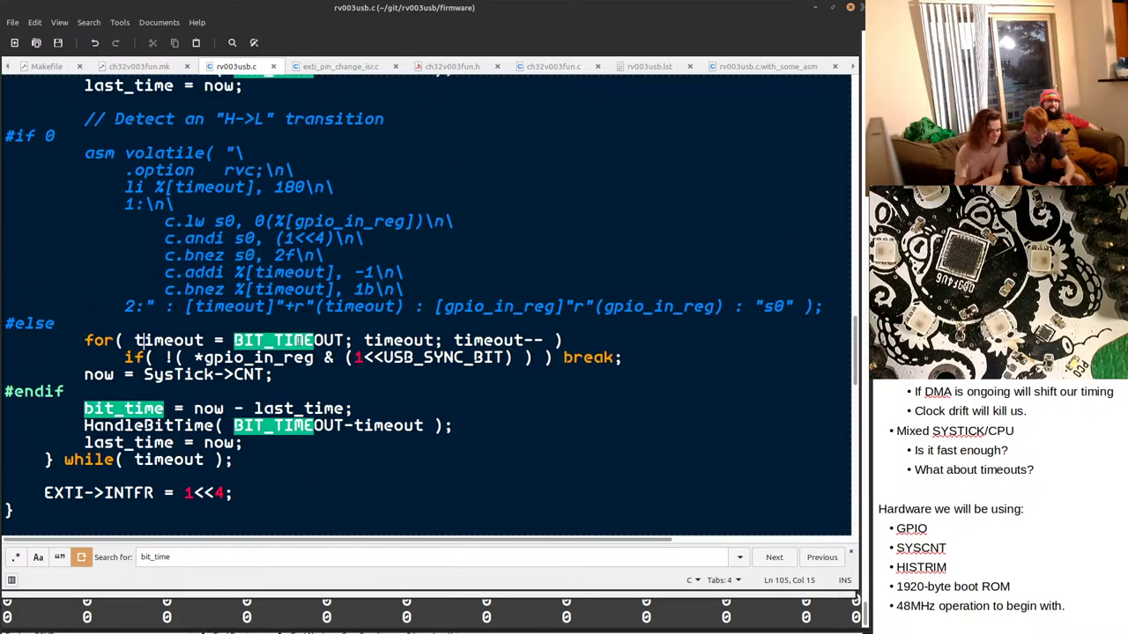
double_click(264, 427)
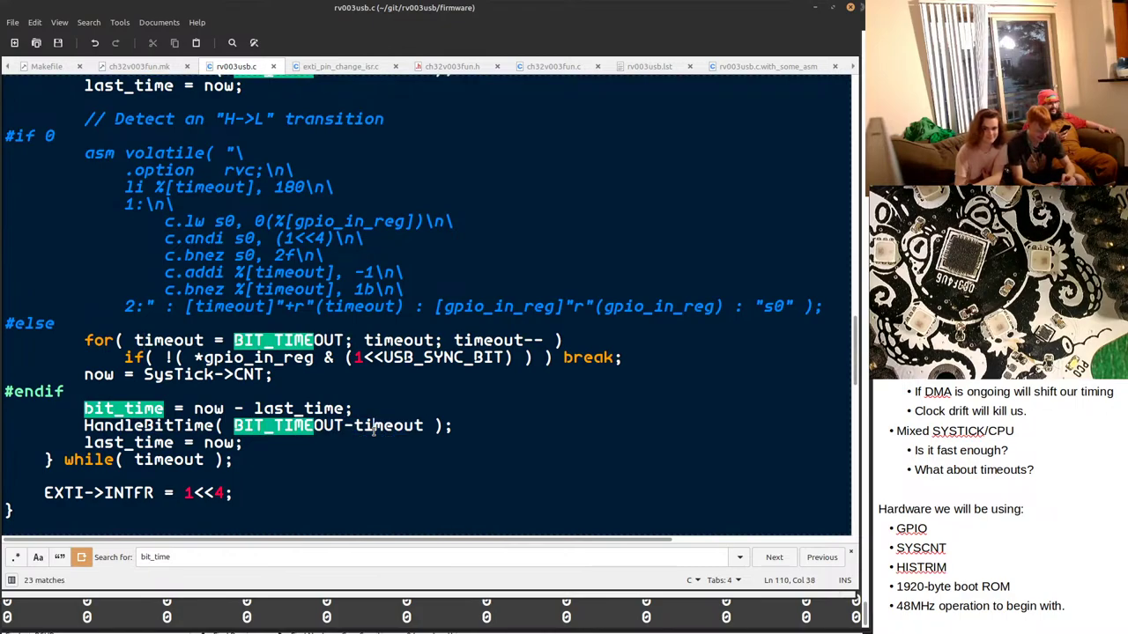
double_click(374, 427)
key("shift+Down")
key("shift+Down")
left_click(284, 427)
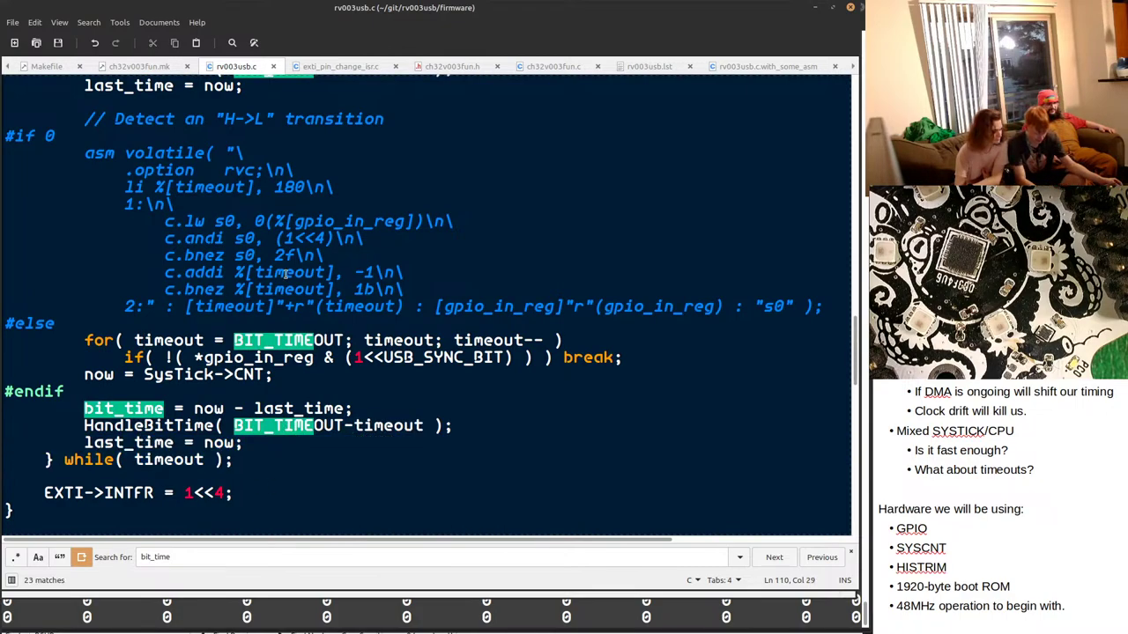
key("alt+Tab")
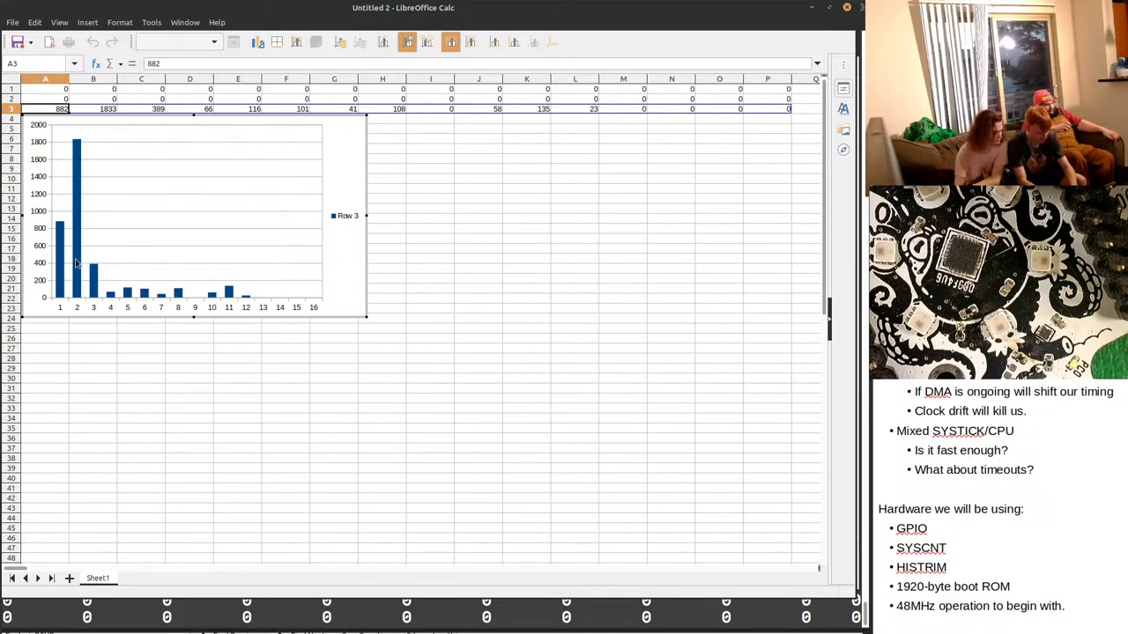
key("alt+Tab")
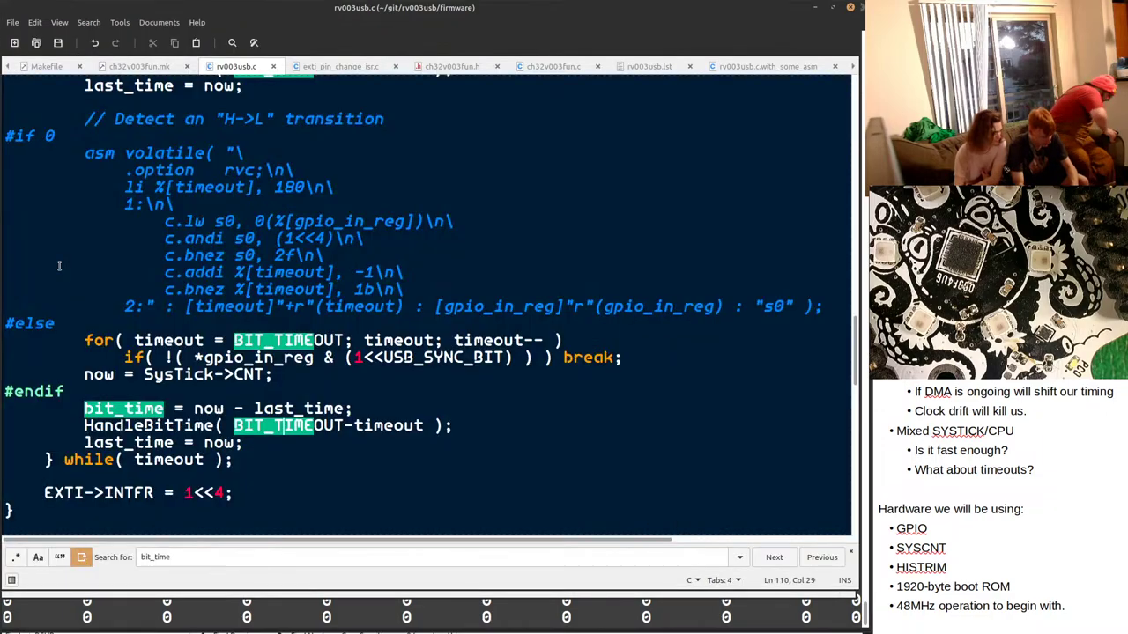
key("alt+Tab")
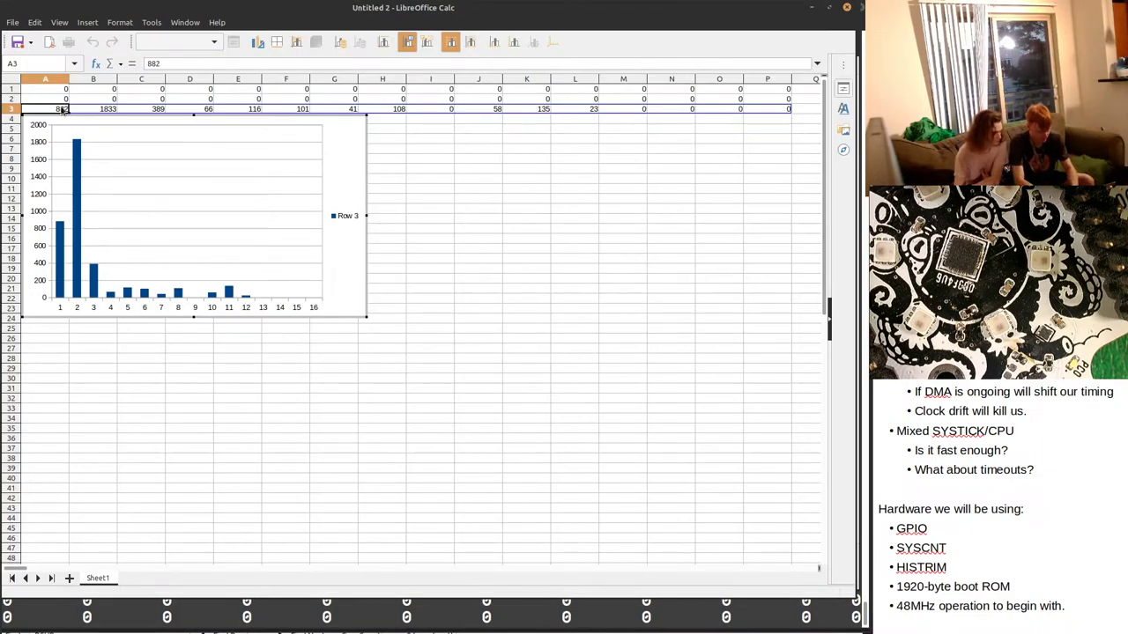
key("alt+Tab")
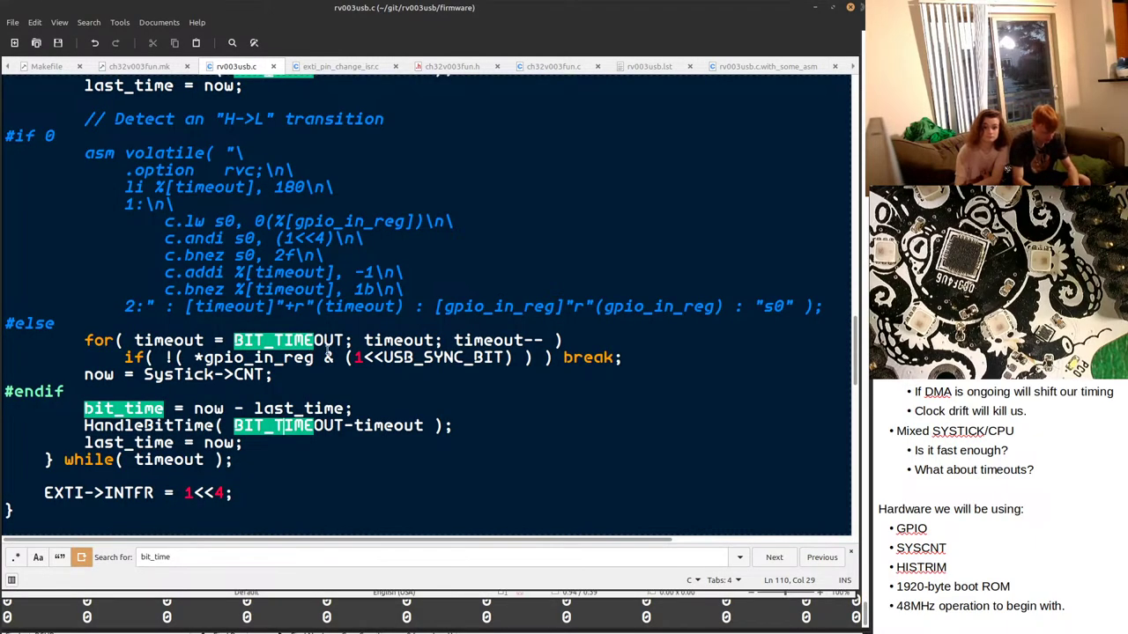
Review the L->H and H->L transition loops in rv003usb.c, including where each reads SysTick->CNT.
scroll(518, 370, "up", 3)
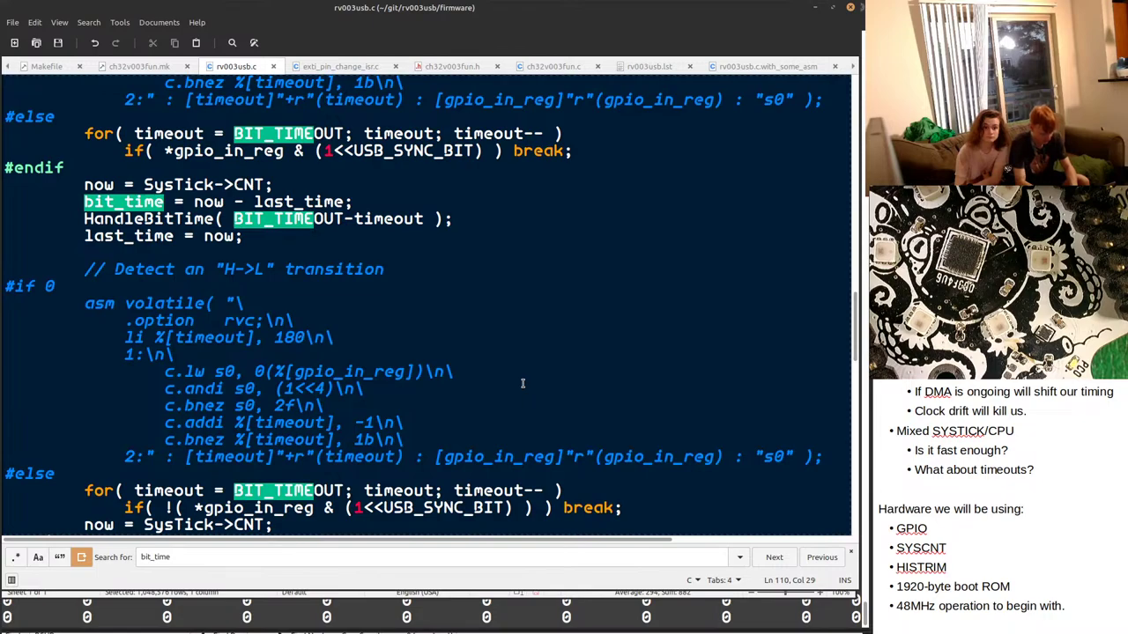
scroll(522, 383, "down", 1)
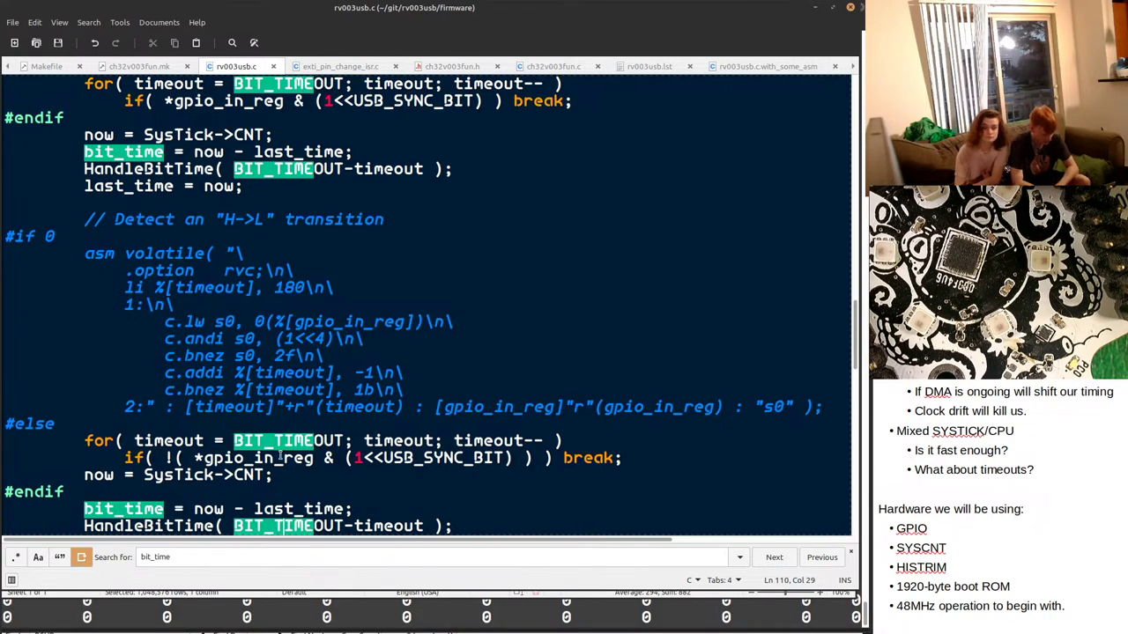
scroll(280, 457, "up", 1)
scroll(132, 217, "up", 1)
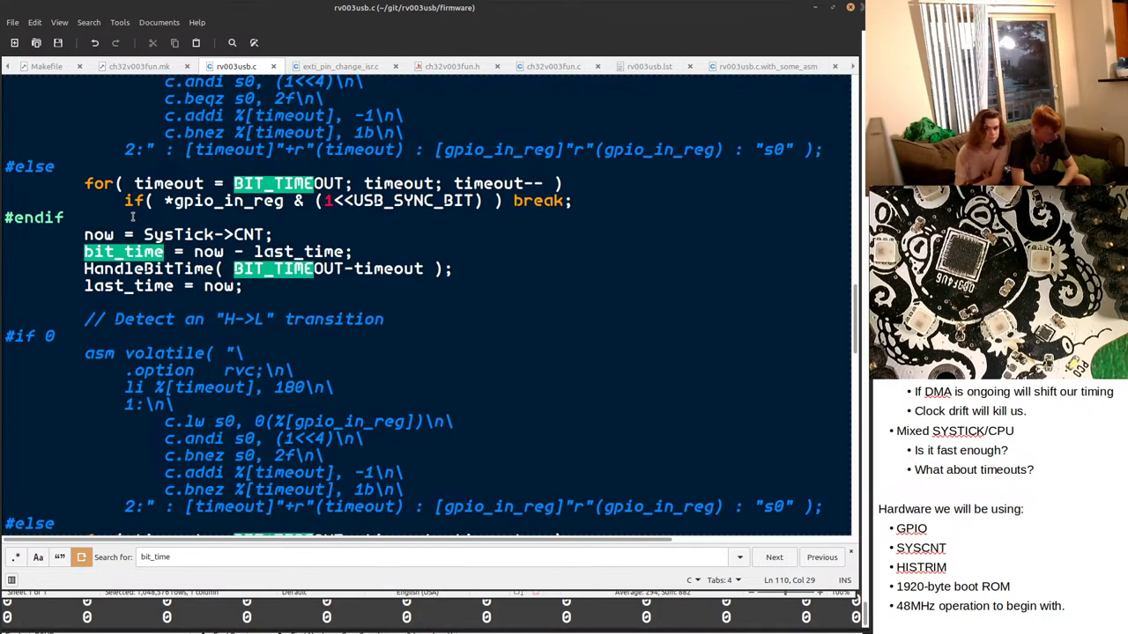
scroll(201, 337, "down", 3)
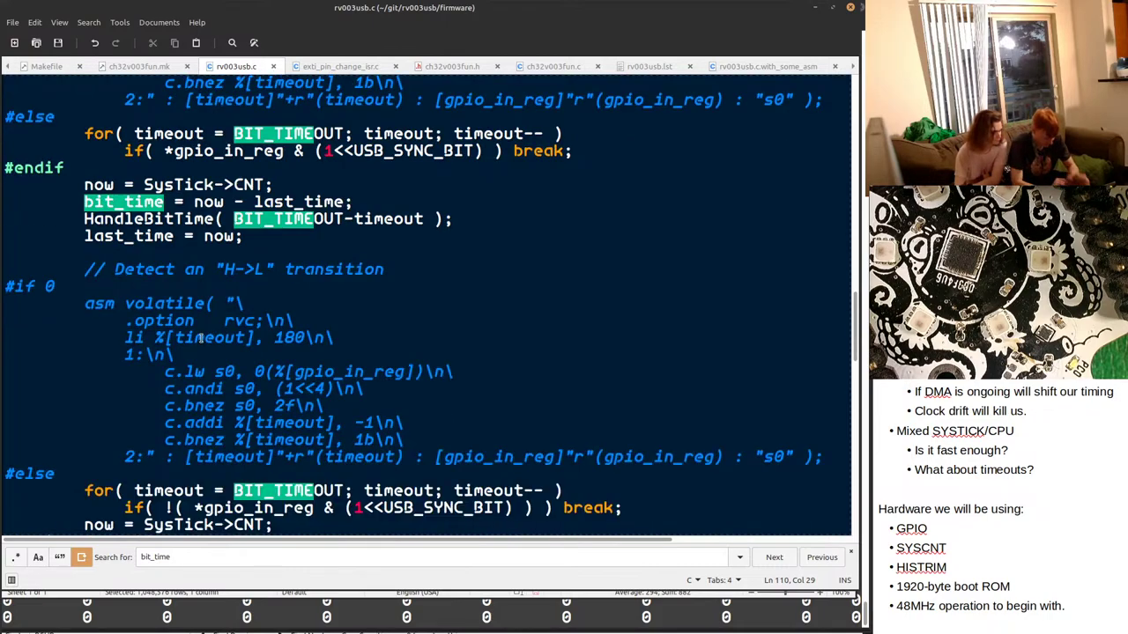
scroll(201, 339, "up", 1)
scroll(201, 339, "down", 2)
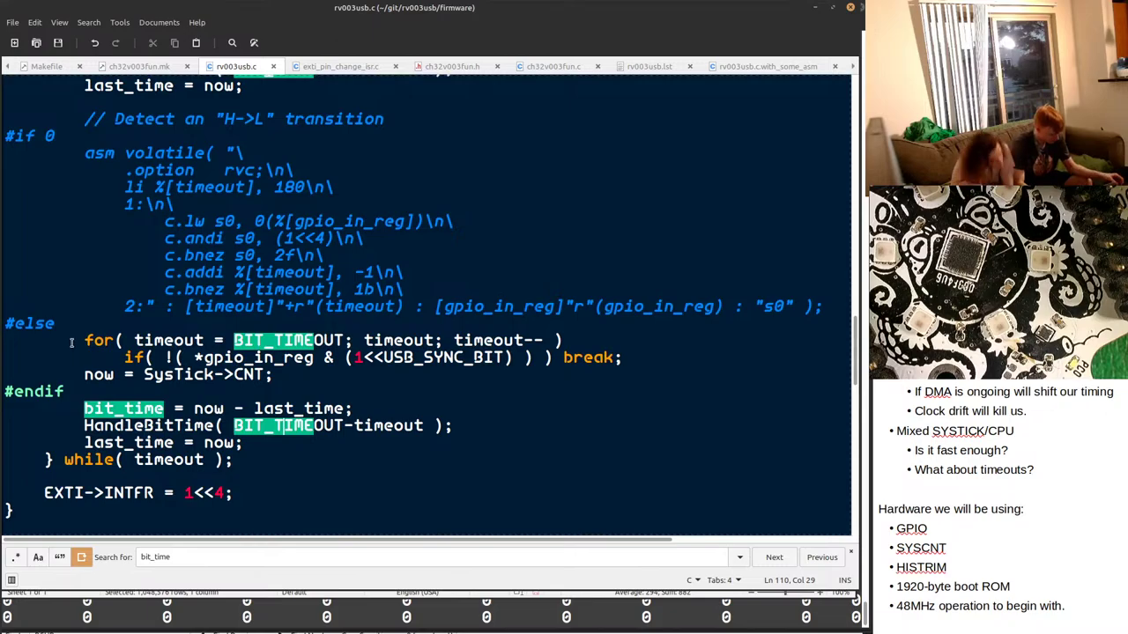
scroll(76, 347, "up", 3)
scroll(76, 347, "down", 5)
scroll(76, 347, "up", 1)
Undo the recent edits in rv003usb.c back to both assembly blocks using #if 1 and HandleBitTime taking bit_time.
key("ctrl+z")
key("ctrl+z")
key("ctrl+z")
key("ctrl+z")
key("ctrl+z")
key("ctrl+z")
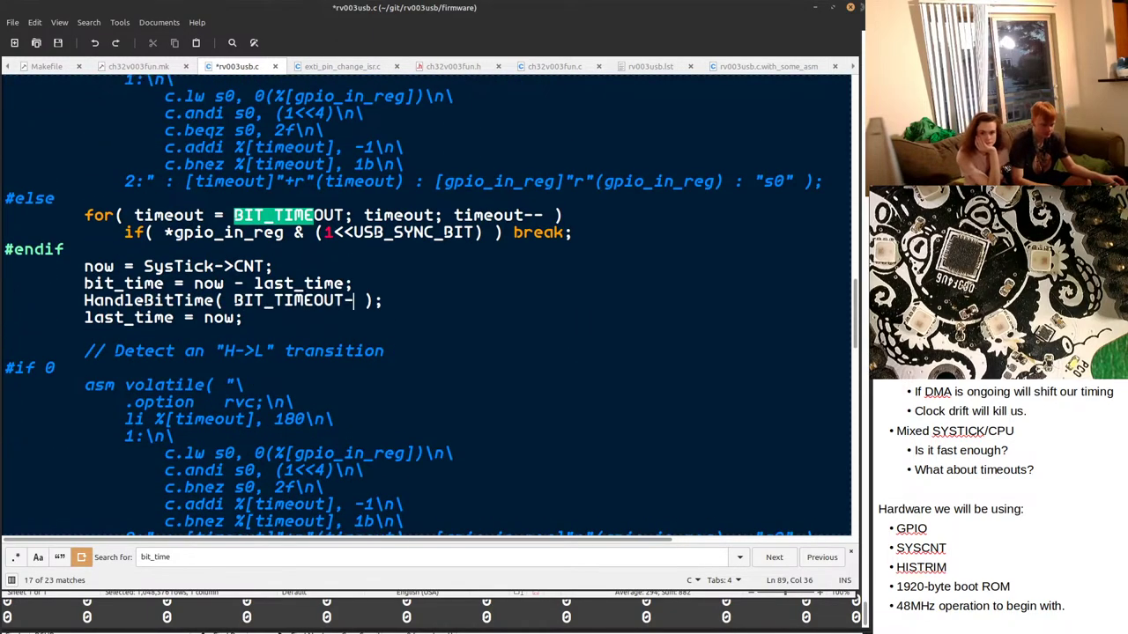
key("ctrl+z")
key("ctrl+z")
key("ctrl+z")
key("ctrl+z")
key("ctrl+z")
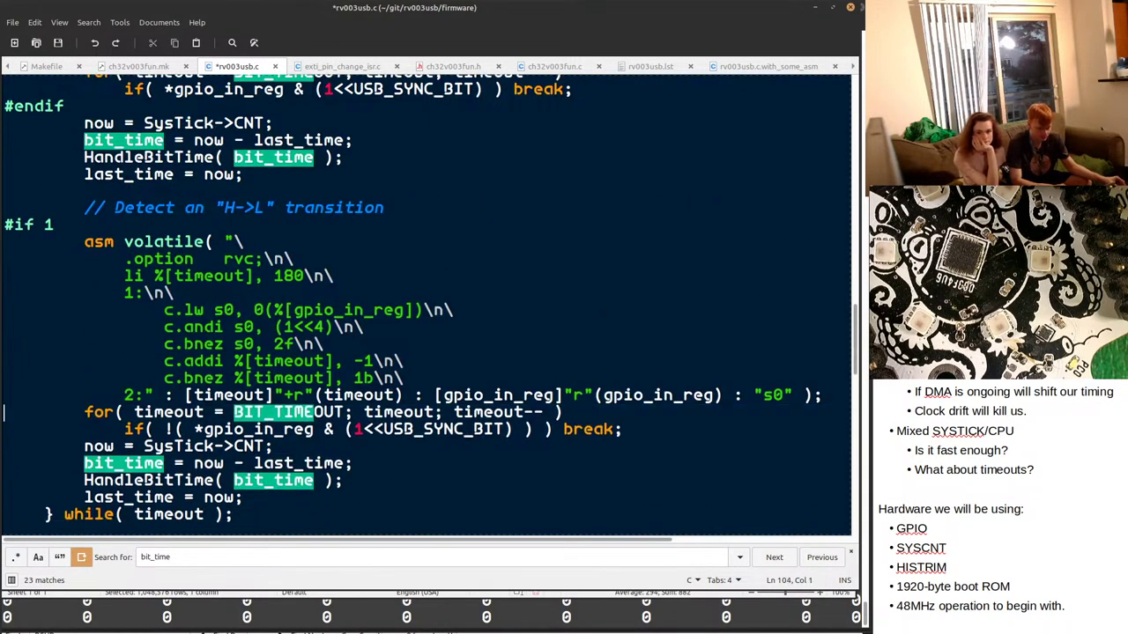
key("ctrl+z")
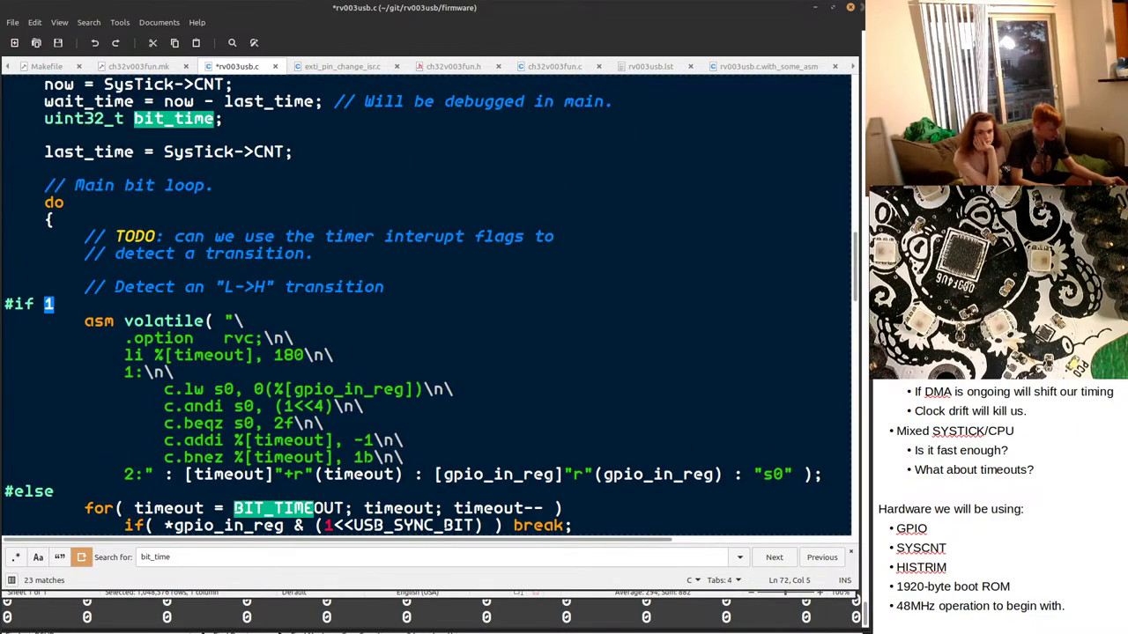
scroll(129, 354, "down", 9)
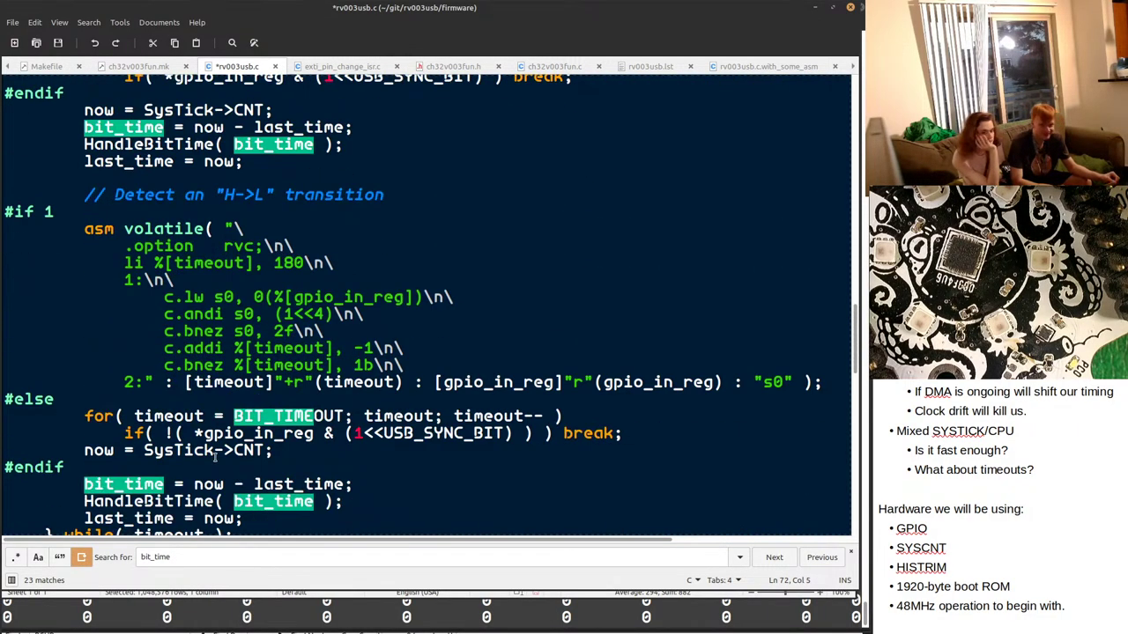
Comment out both GPIOC->BSHR lines in the HandleBitTime function and save rv003usb.c.
scroll(255, 485, "up", 6)
scroll(256, 485, "up", 20)
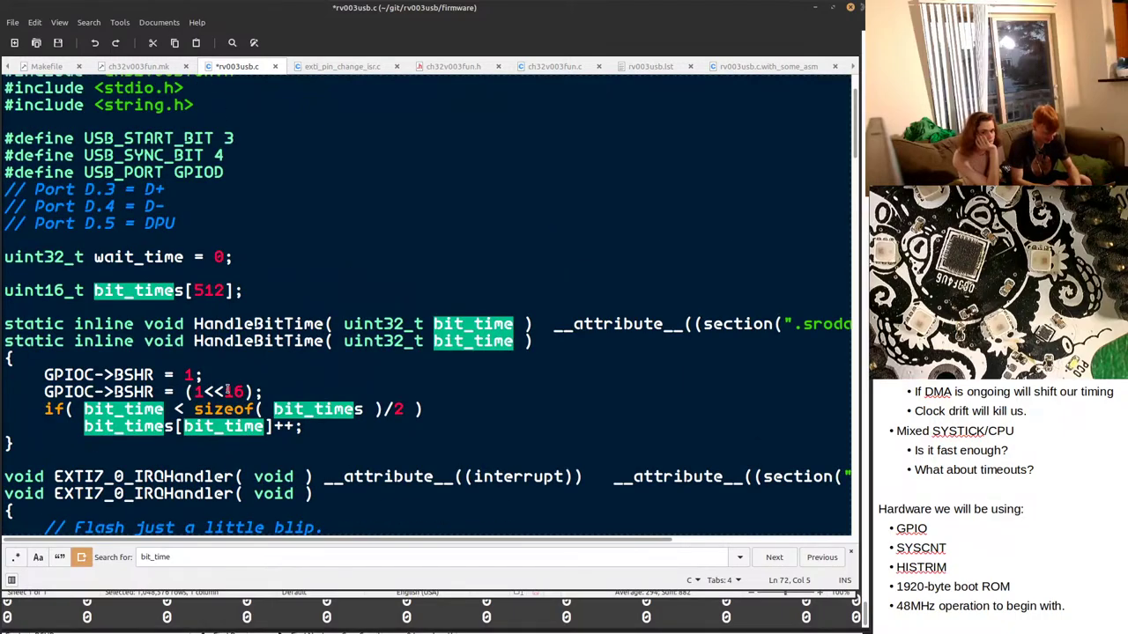
left_click(44, 392)
type("//")
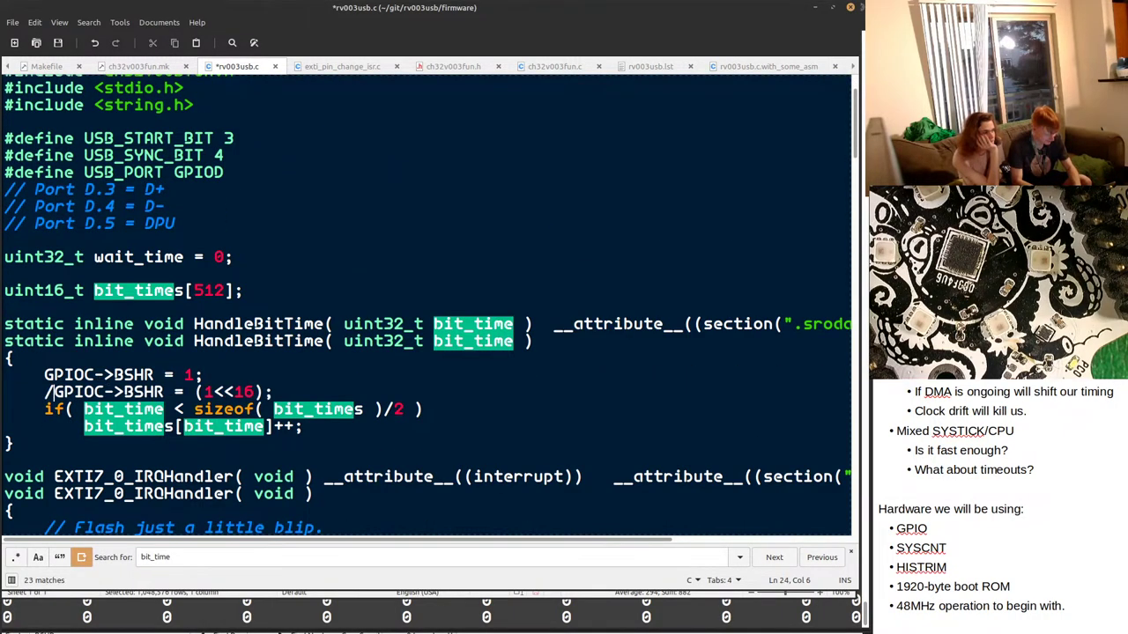
left_click(44, 375)
type("//")
key("ctrl+s")
Switch to the terminal and rebuild, flash and monitor the firmware with make clean all monitor.
key("alt+Tab")
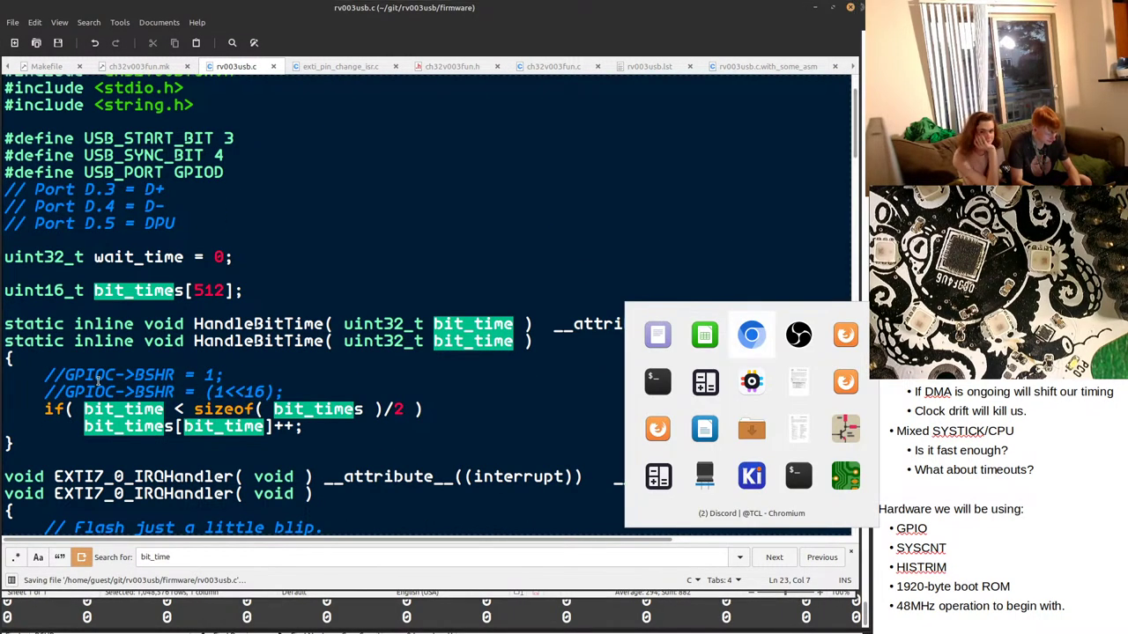
key("ctrl+c")
key("ctrl+c")
key("ctrl+c")
key("ctrl+c")
key("Up")
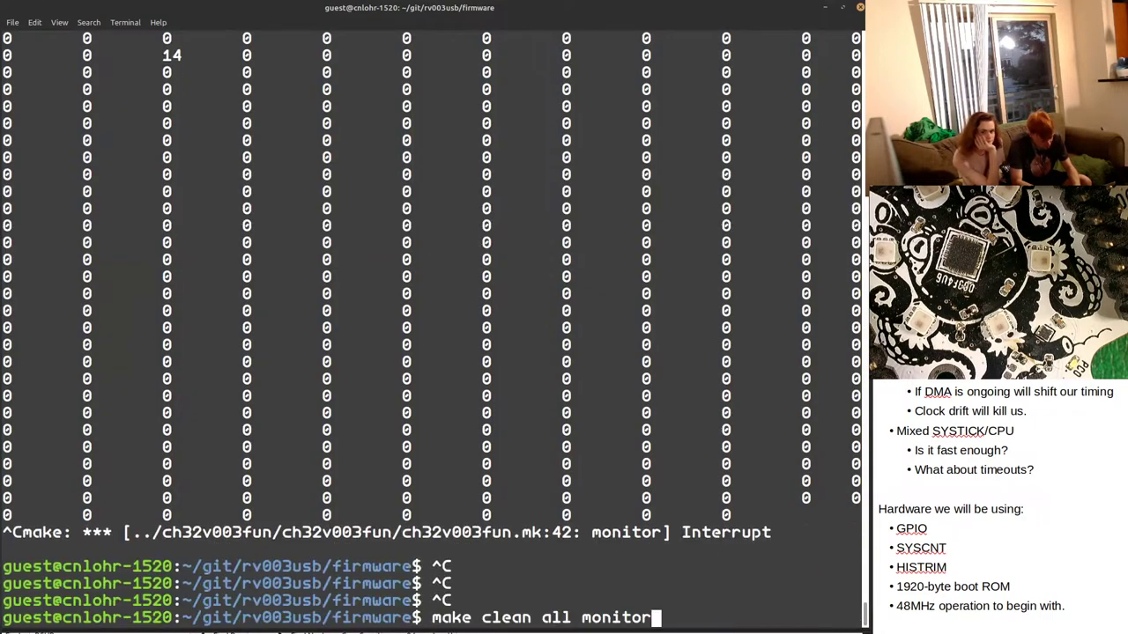
key("Return")
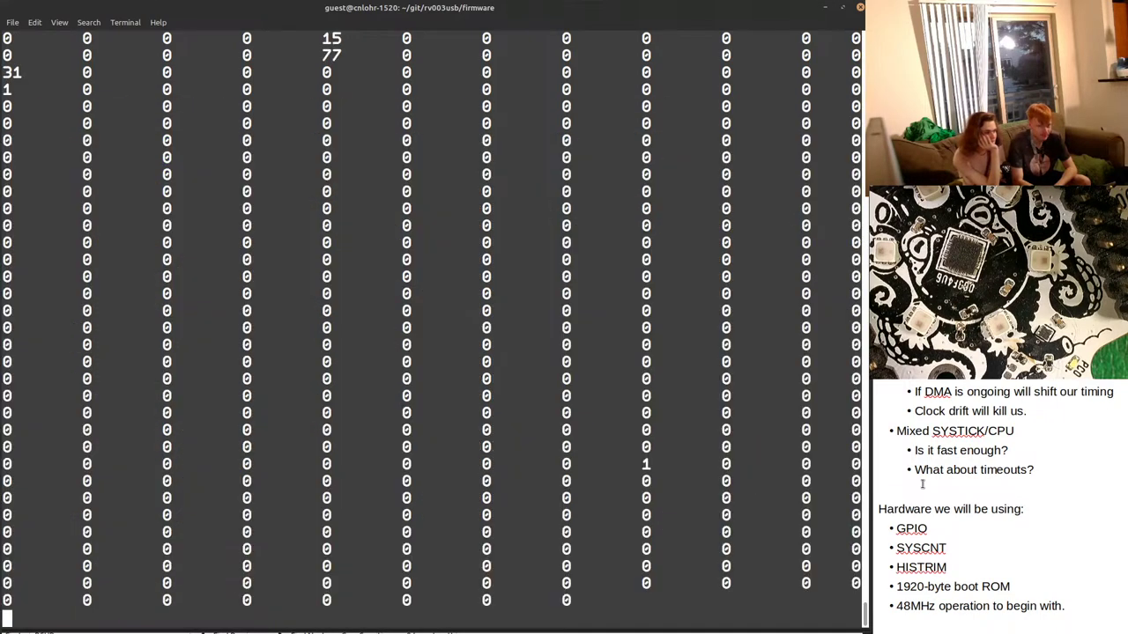
key("ctrl+c")
key("Up")
key("Return")
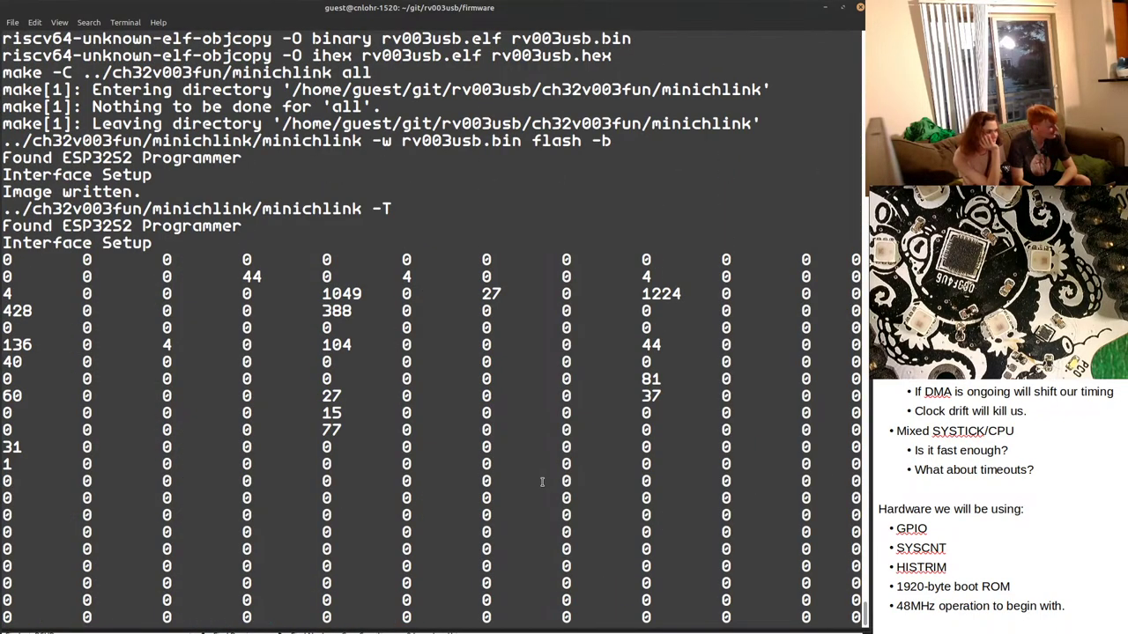
Copy the printed bit-time counts from the first row through the zero rows below the last row starting with 1.
left_click_drag(5, 259, 547, 532)
right_click(542, 480)
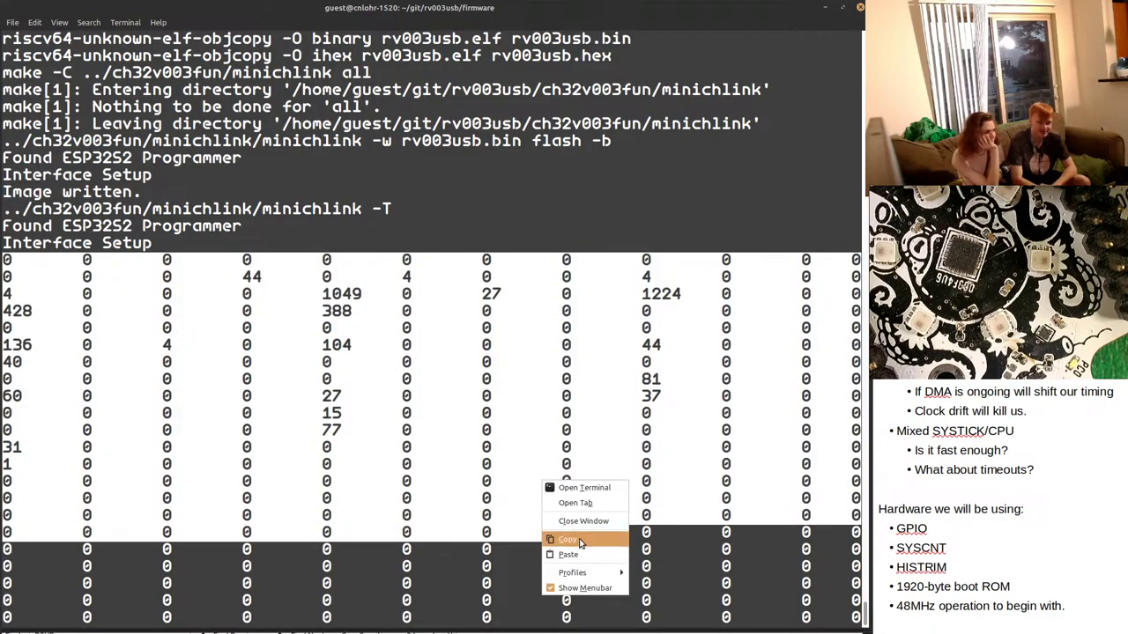
left_click(577, 544)
Switch to LibreOffice Calc, select cell A3 and delete the existing column chart of row 3.
key("super")
left_click(654, 310)
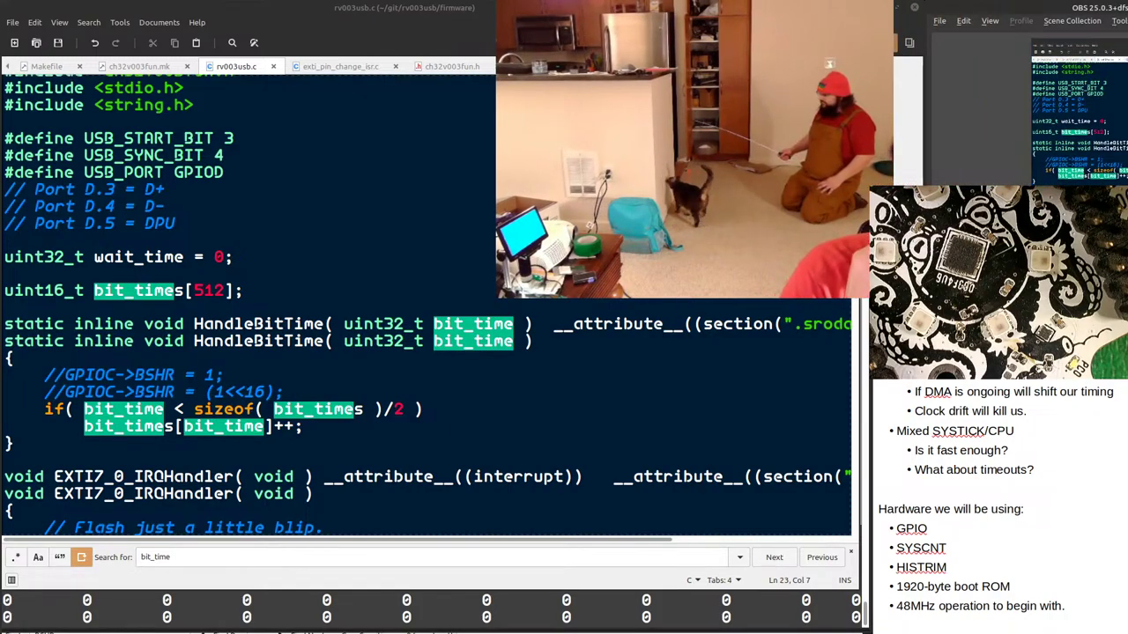
left_click(167, 414)
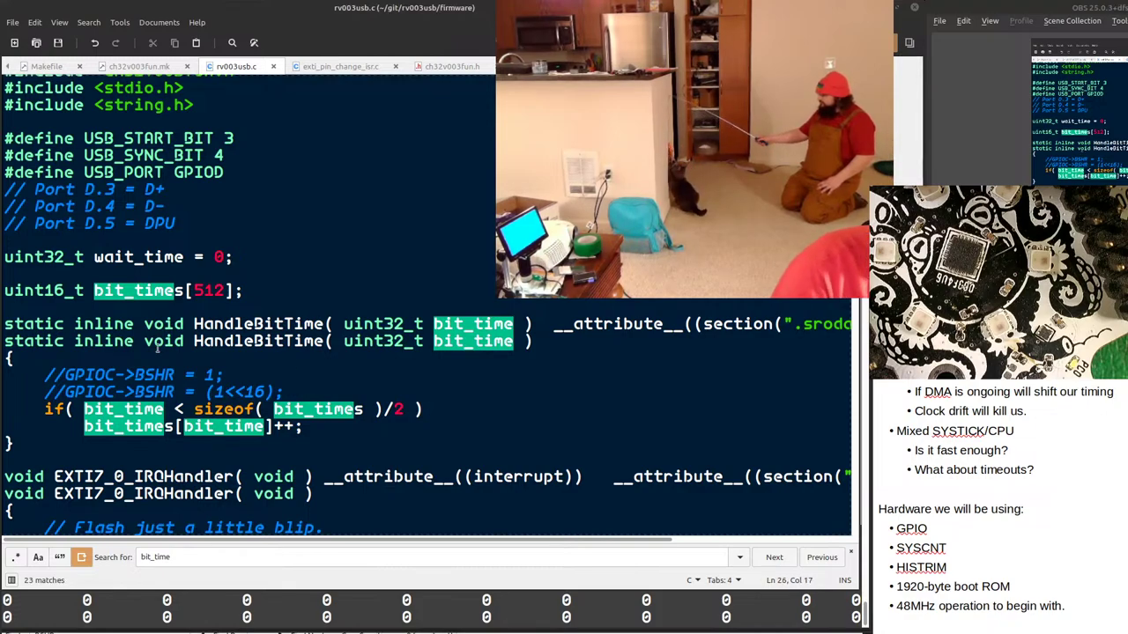
key("alt+Tab")
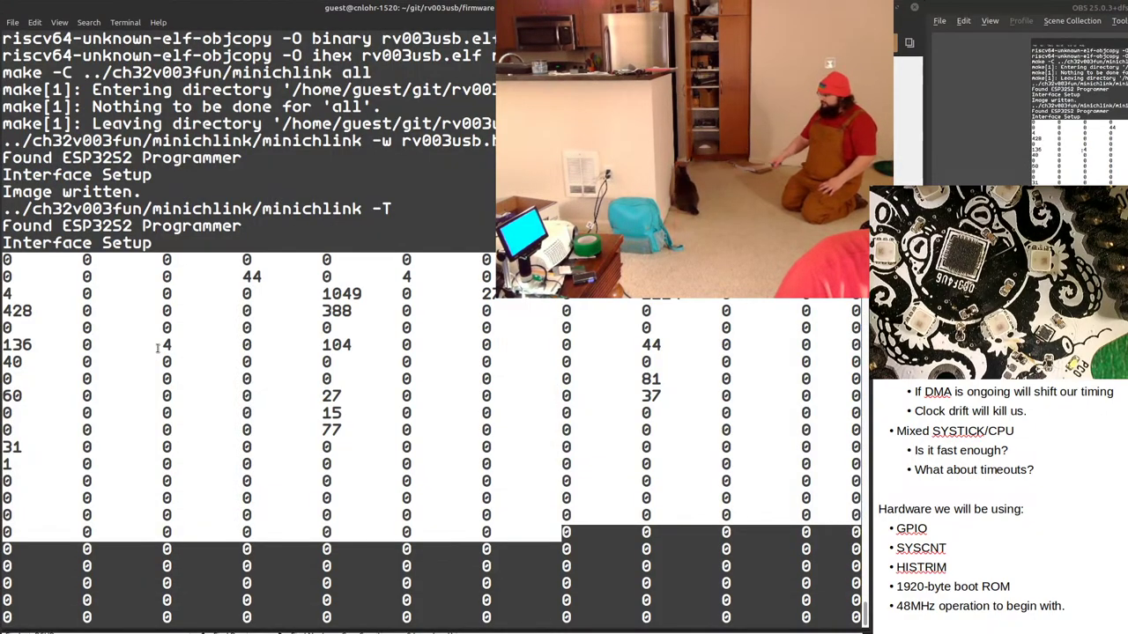
key("alt+Tab")
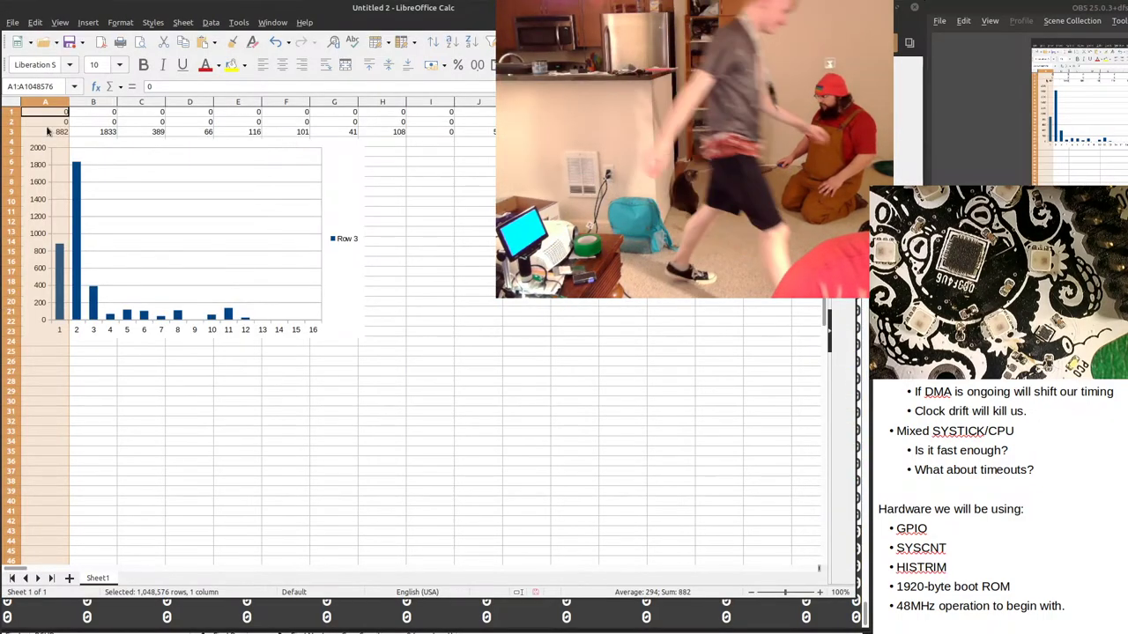
left_click(49, 132)
left_click(60, 166)
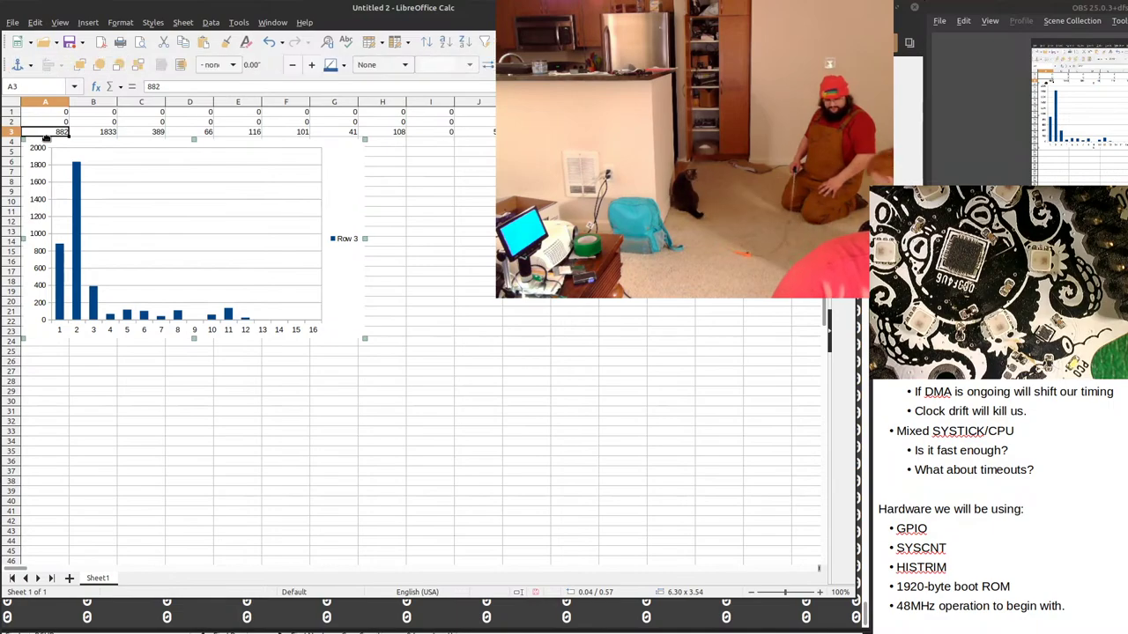
key("Delete")
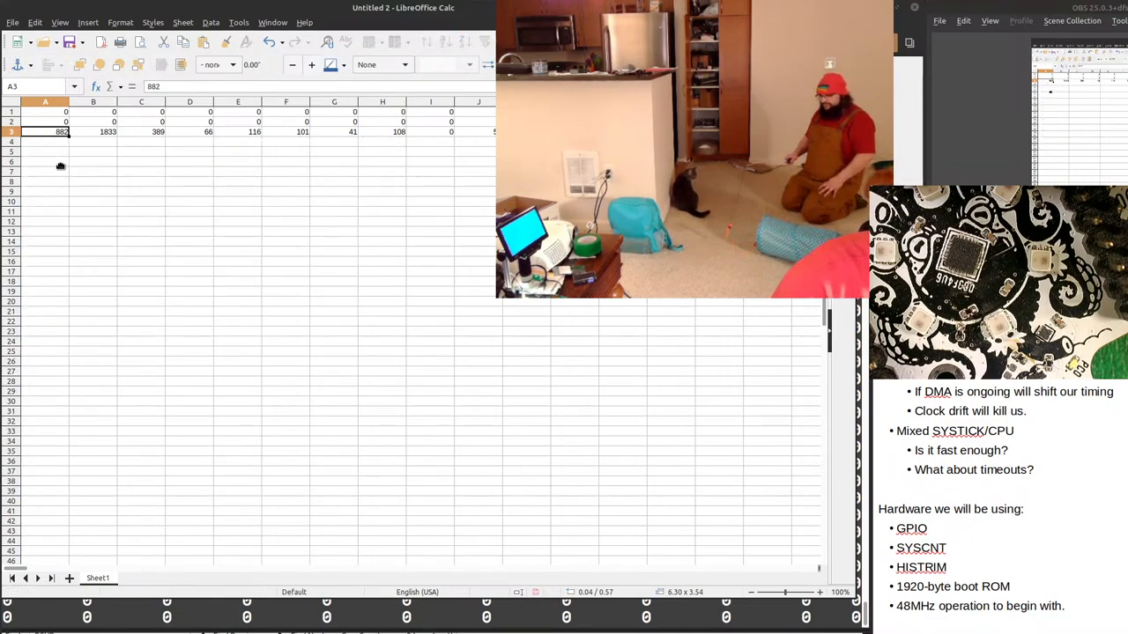
Replace row 3 from cell A3 with the copied bit-time counts and clear the surplus trailing cells FV3:GA3.
key("ctrl+shift+Right")
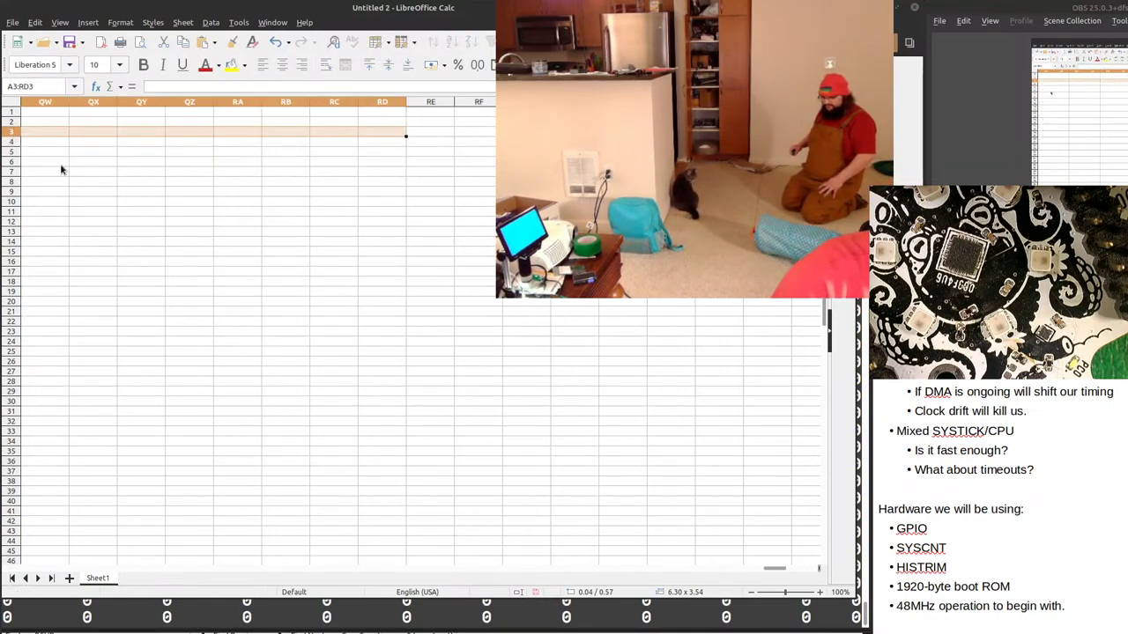
key("Return")
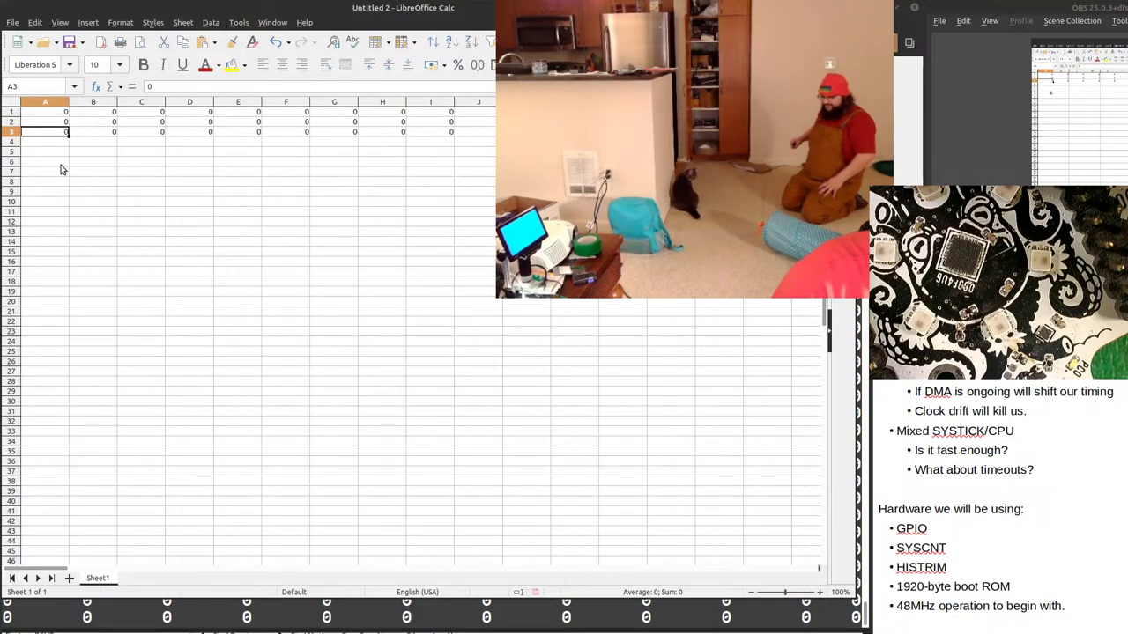
key("ctrl+Right")
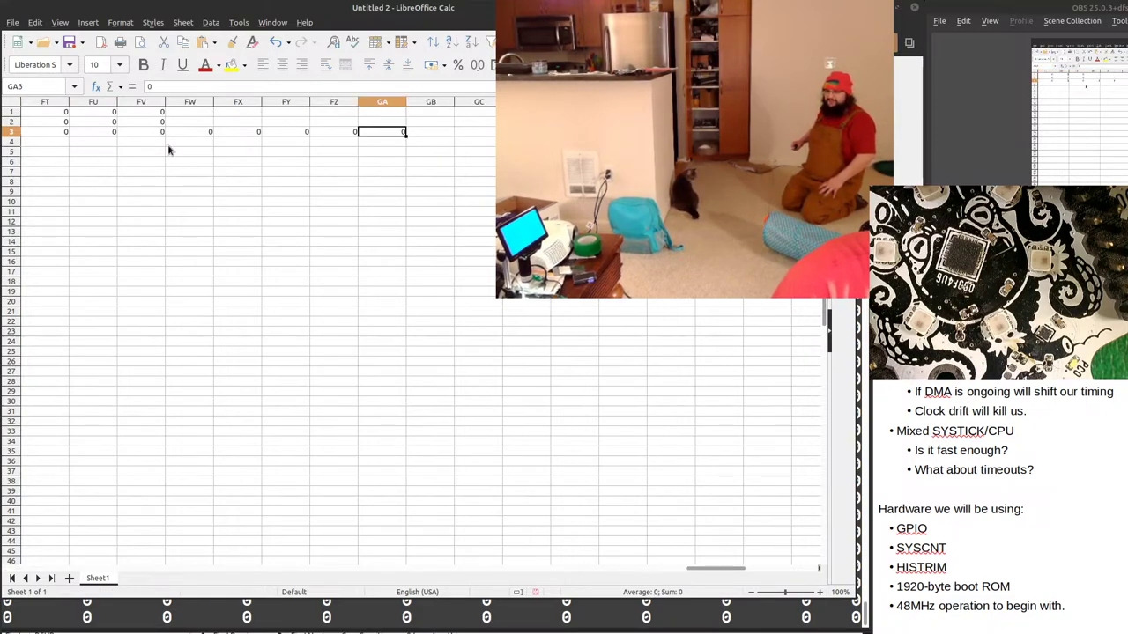
key("Left")
key("Left")
key("Left")
key("Left")
key("Left")
key("ctrl+shift+Right")
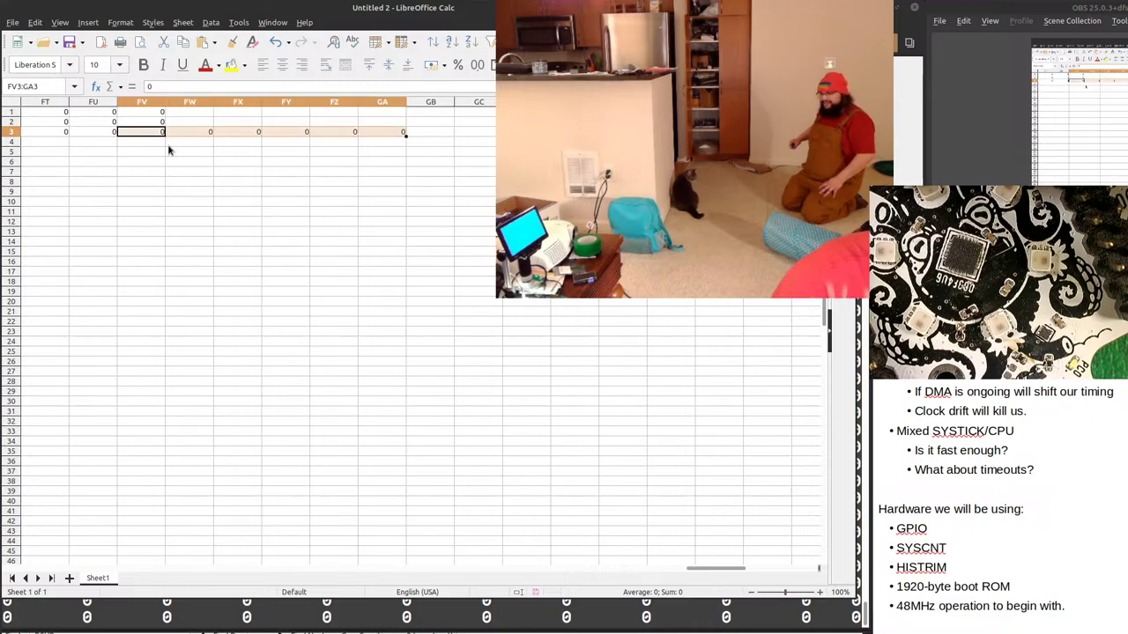
key("ctrl+Left")
key("Left")
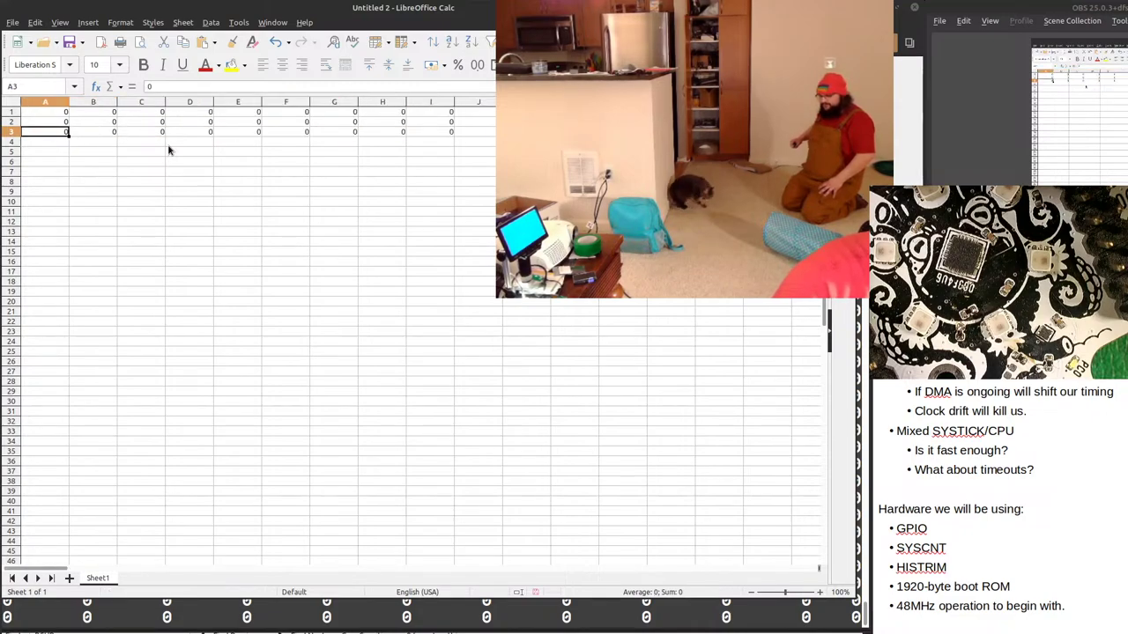
Insert a column chart of all the bit-time counts in row 3.
key("shift+space")
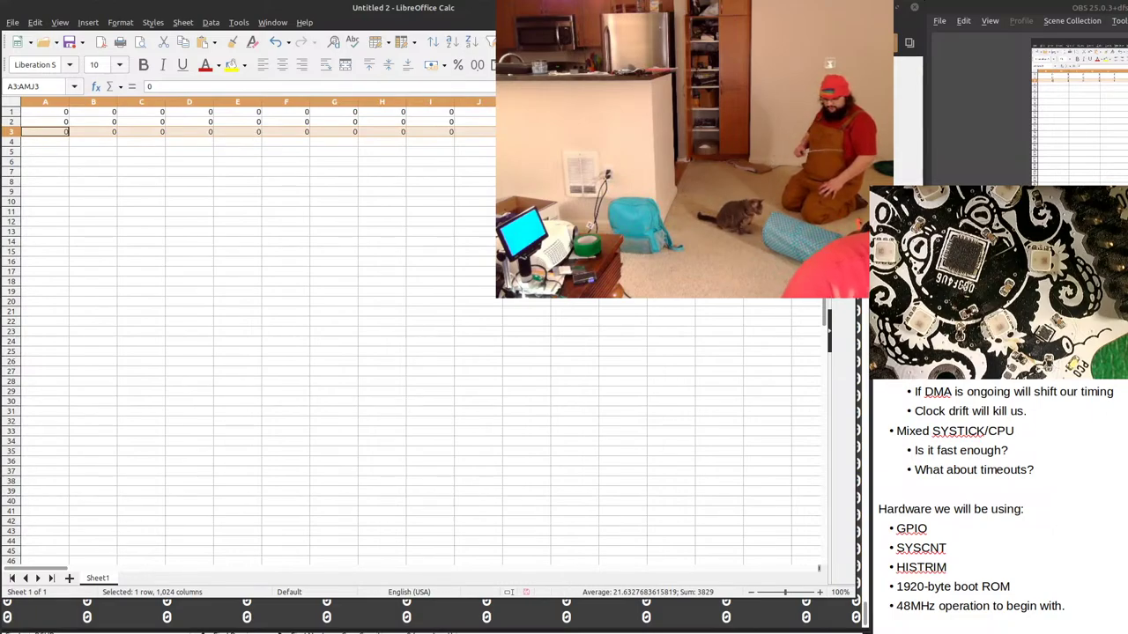
left_click(530, 41)
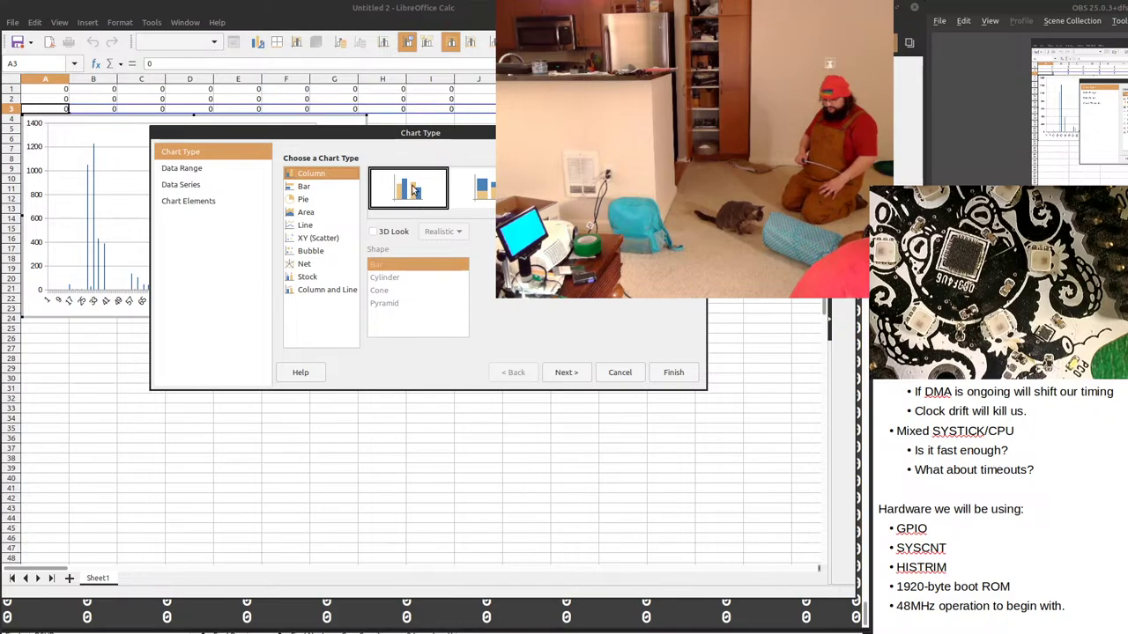
left_click(411, 190)
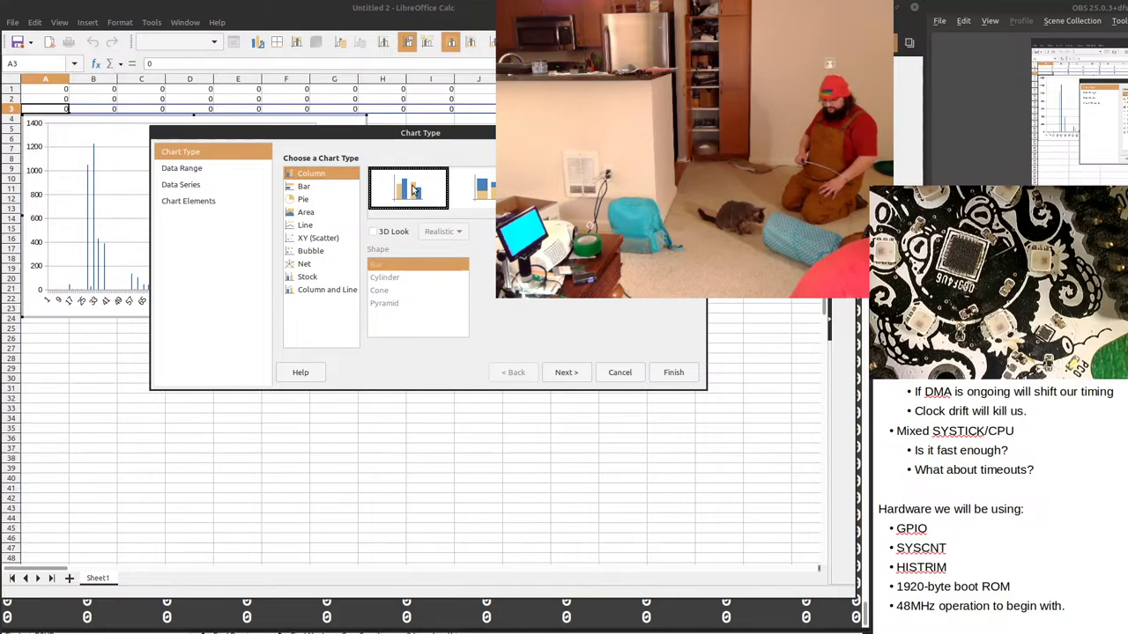
left_click(674, 374)
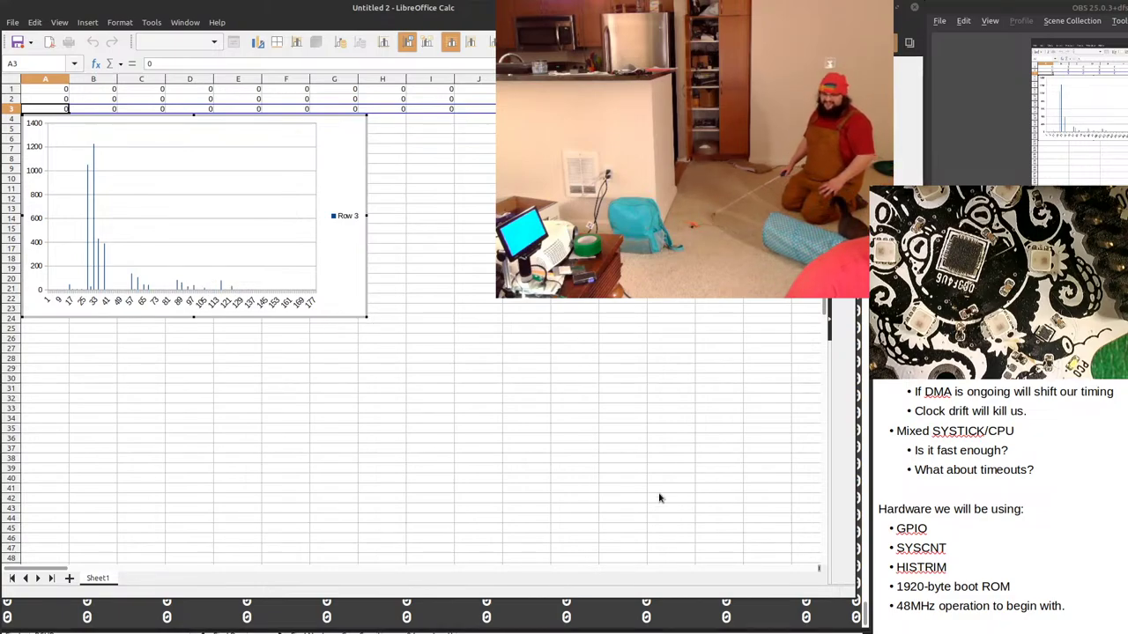
Enlarge the row 3 column chart to about 12.74 x 7.20 and deselect it.
left_click(361, 321)
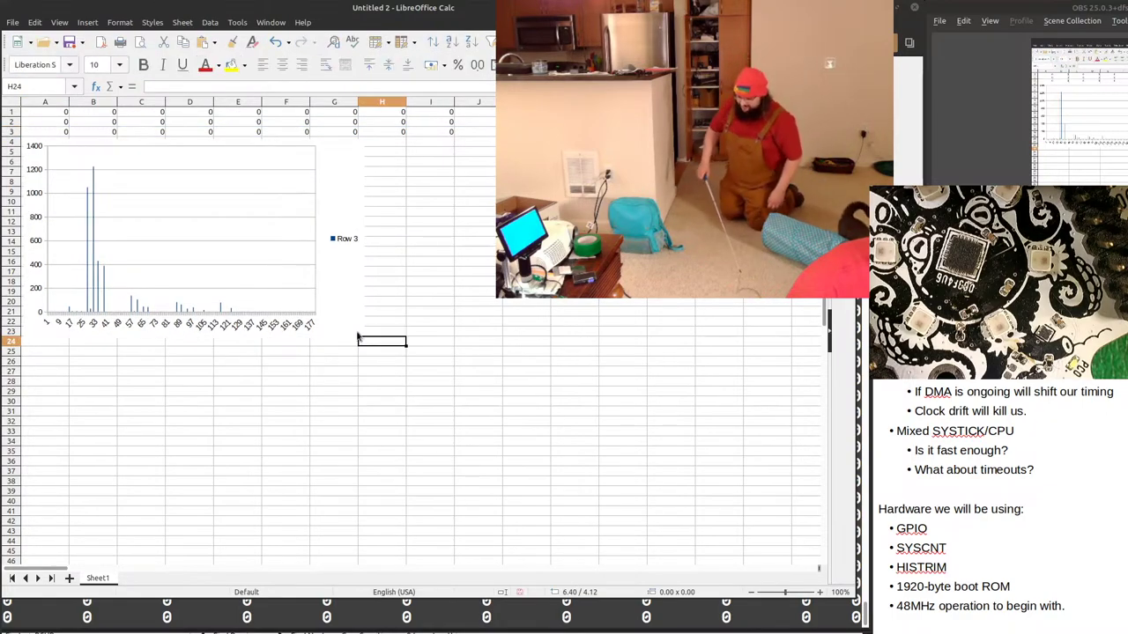
left_click(361, 335)
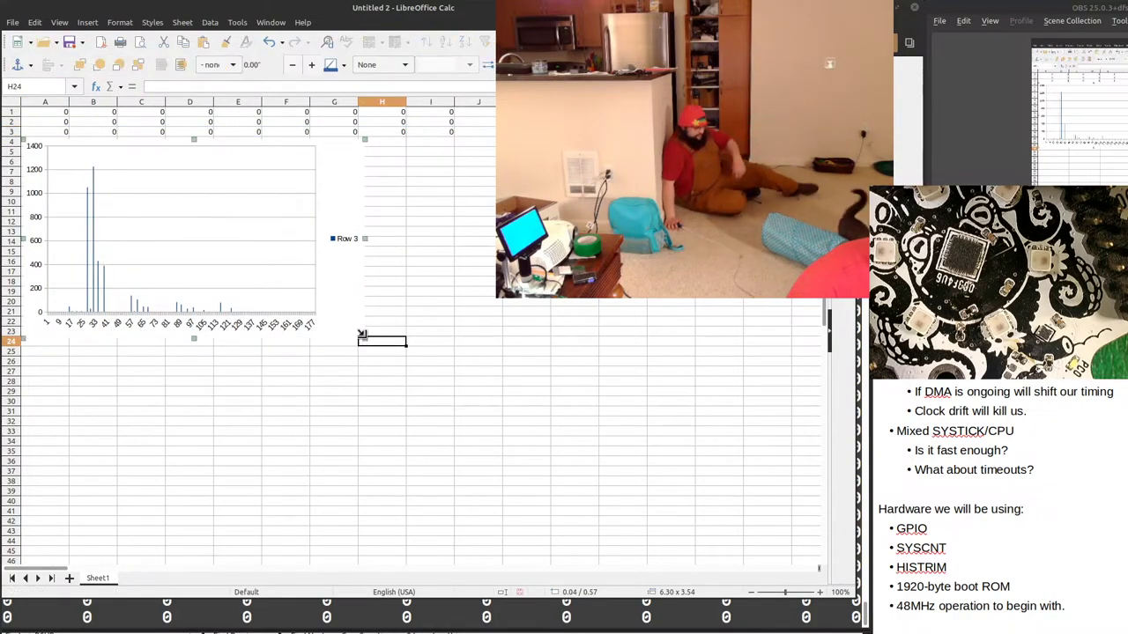
left_click_drag(361, 334, 710, 538)
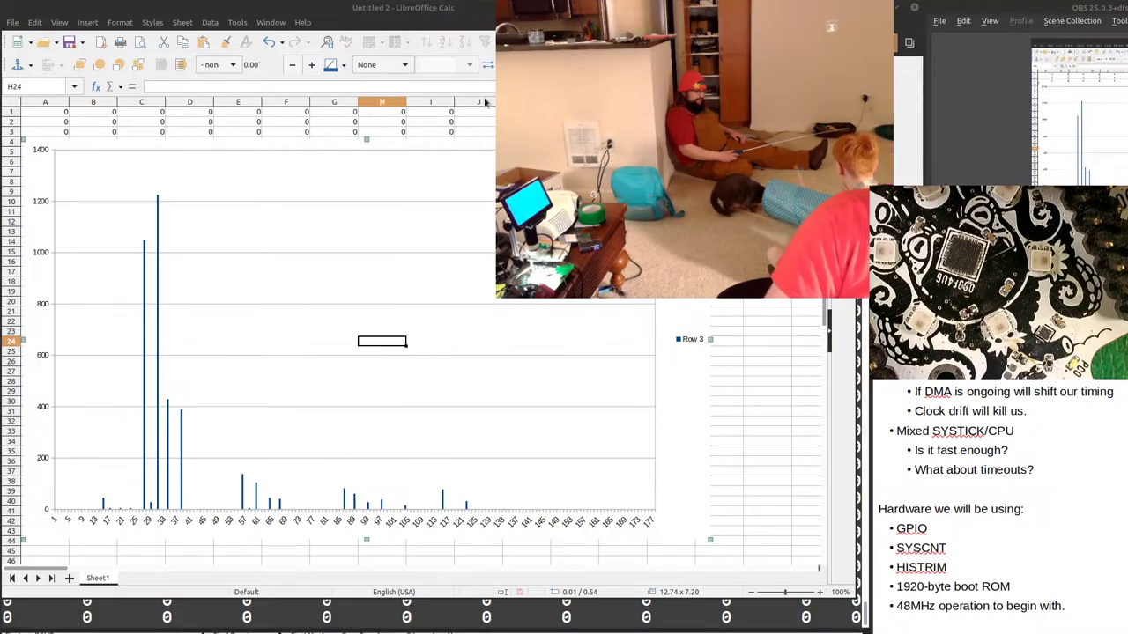
left_click(285, 121)
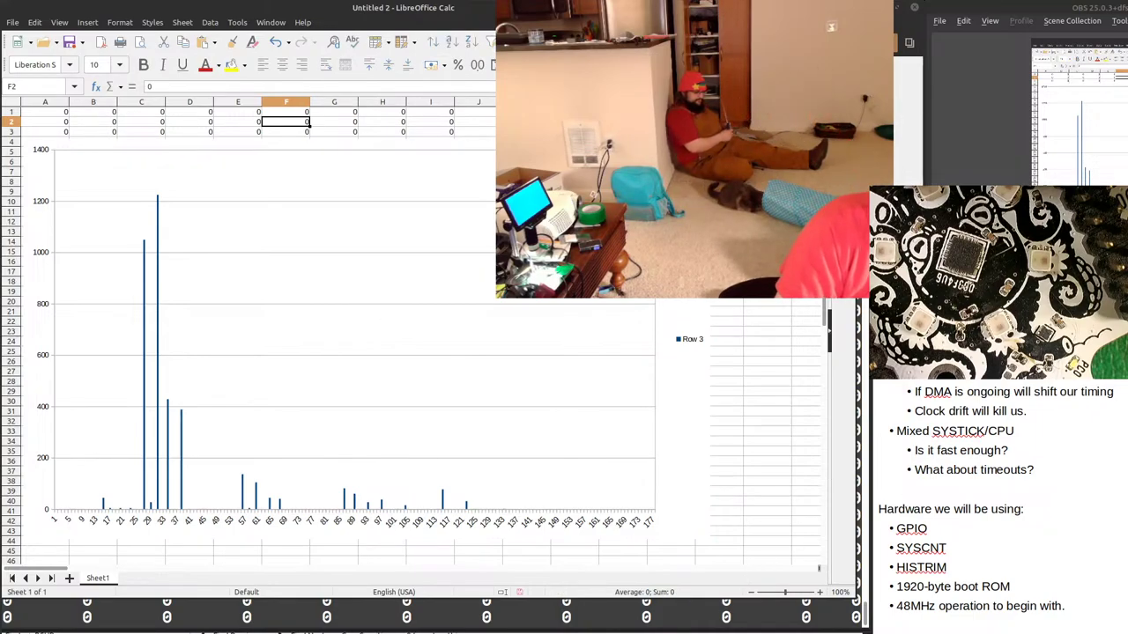
Switch to rv003usb.c in the text editor and comment out the section attribute on the EXTI7_0_IRQHandler prototype.
key("alt+Tab")
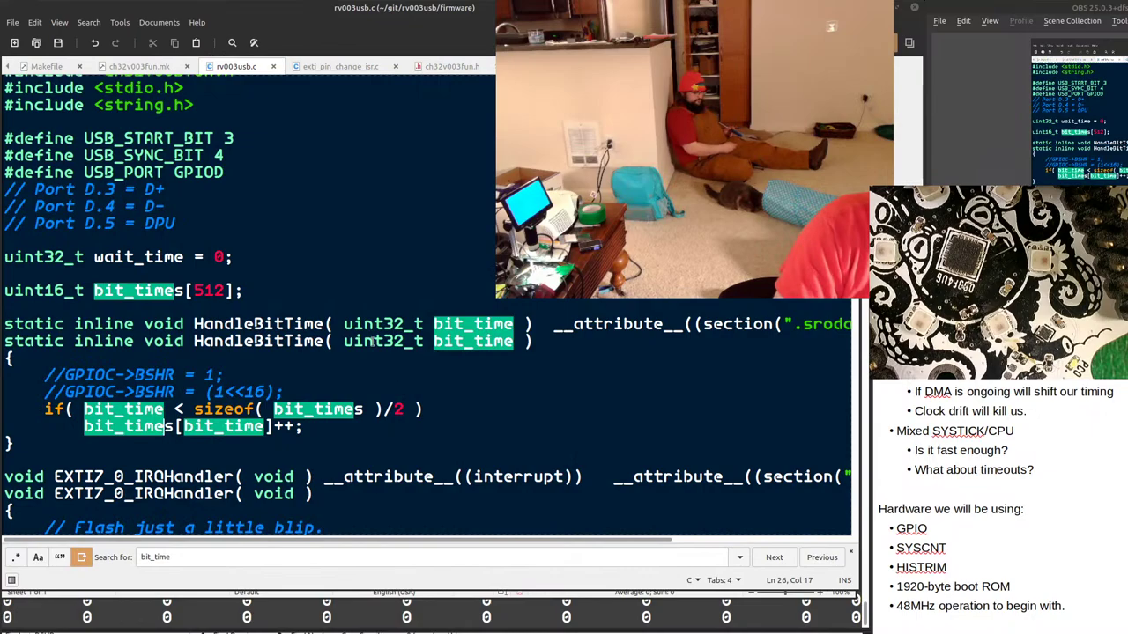
scroll(371, 341, "down", 13)
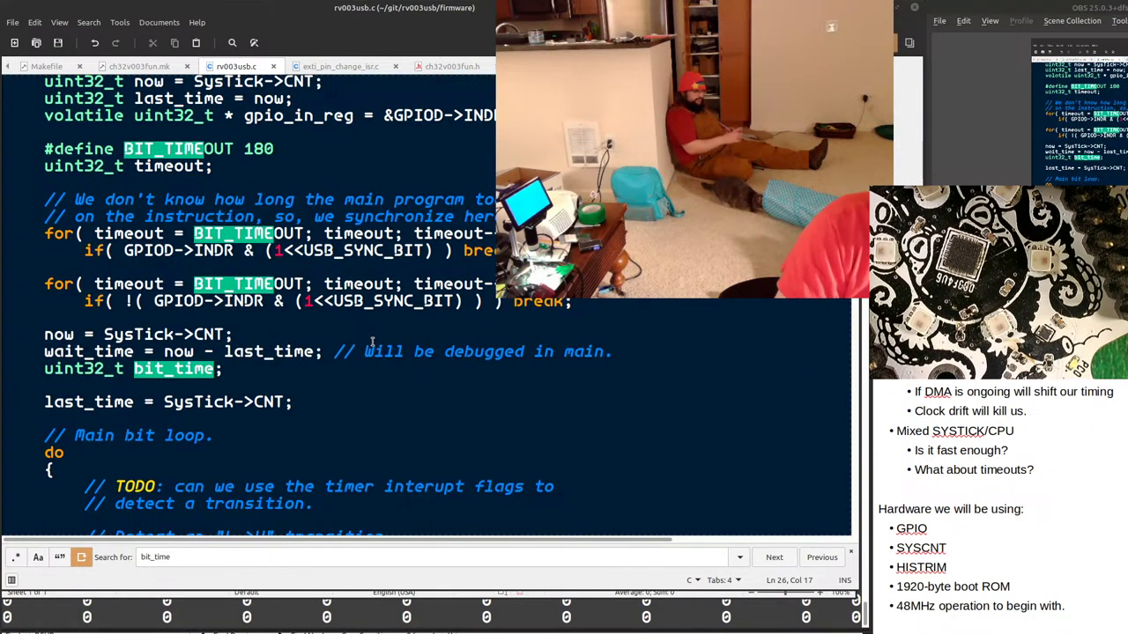
scroll(372, 341, "up", 8)
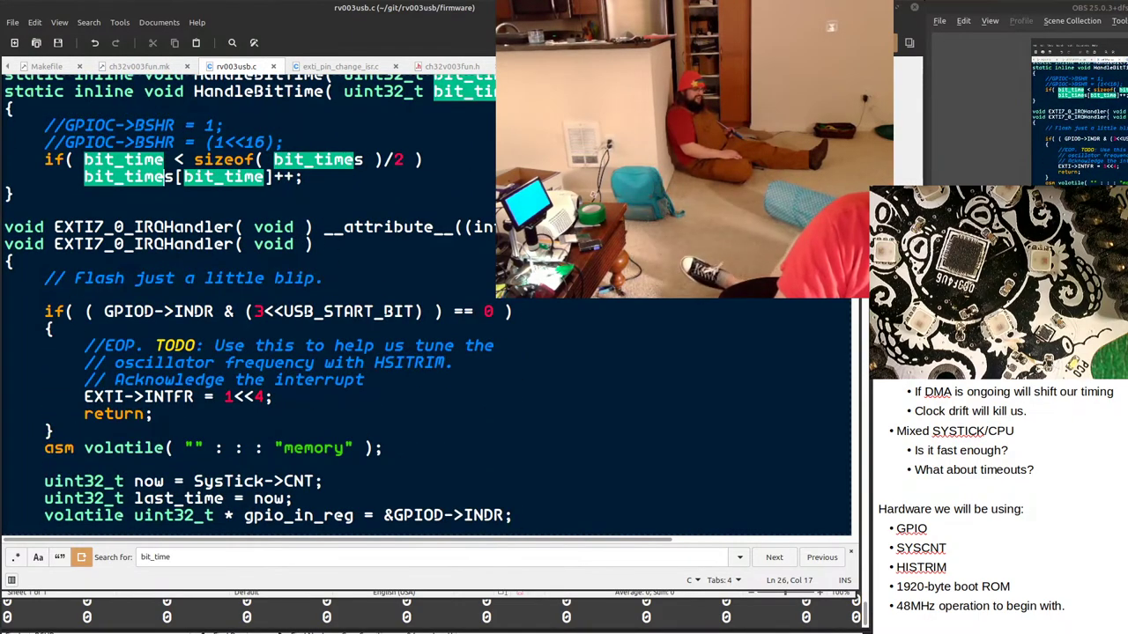
key("Return")
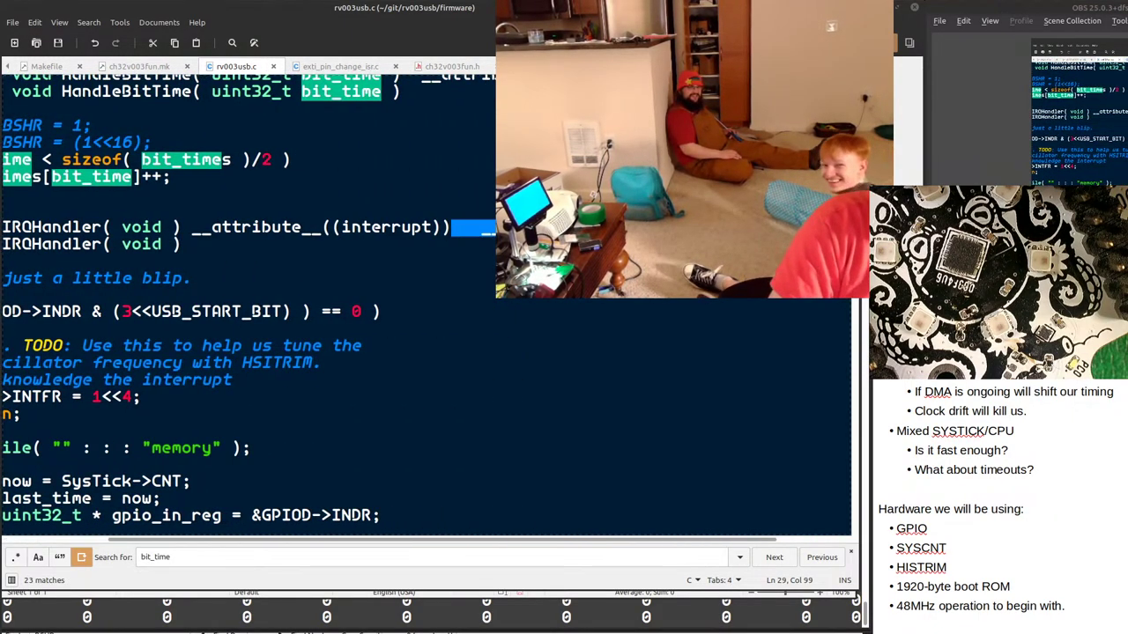
Comment out the section attribute on the HandleBitTime prototype with // and save rv003usb.c.
left_click(11, 109)
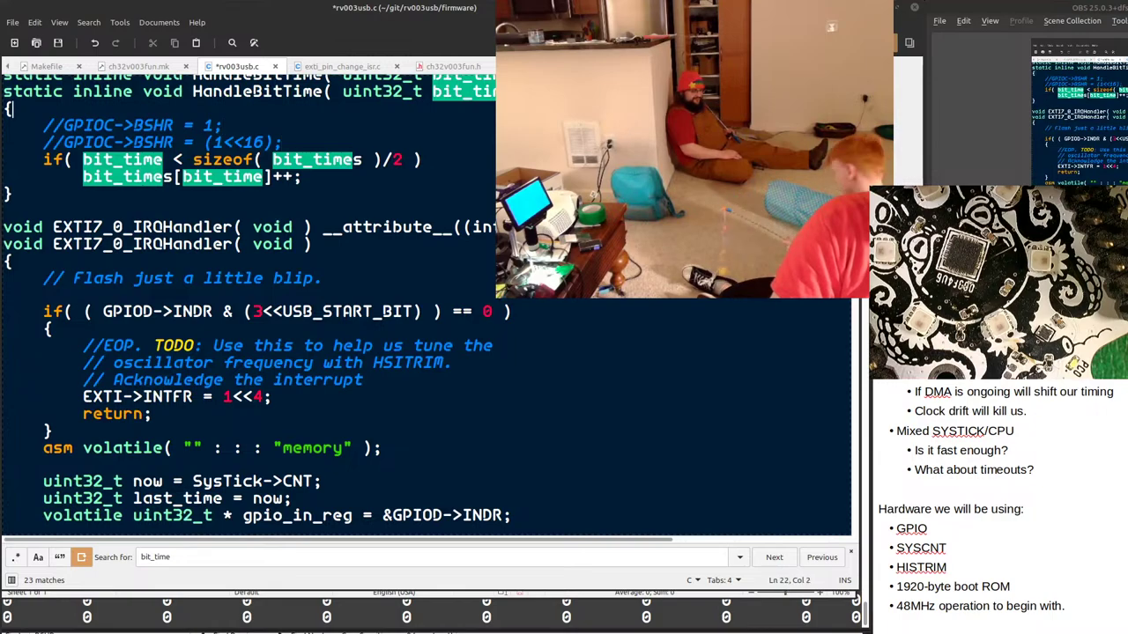
key("Up")
key("Up")
key("End")
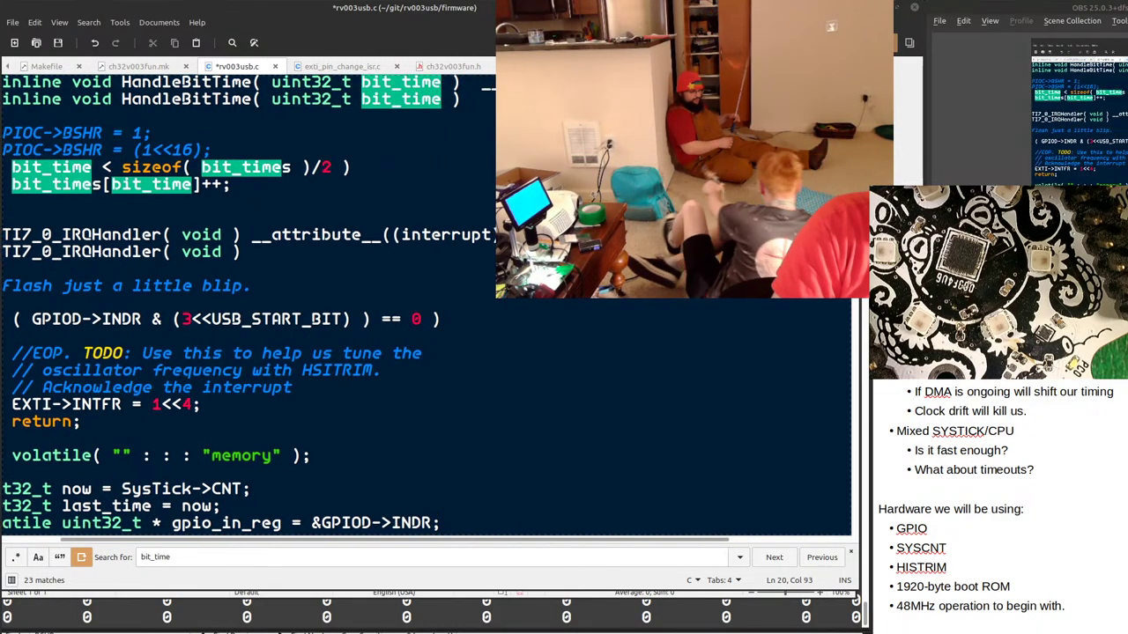
key("ctrl+shift+Left")
key("ctrl+shift+Left")
key("ctrl+shift+Left")
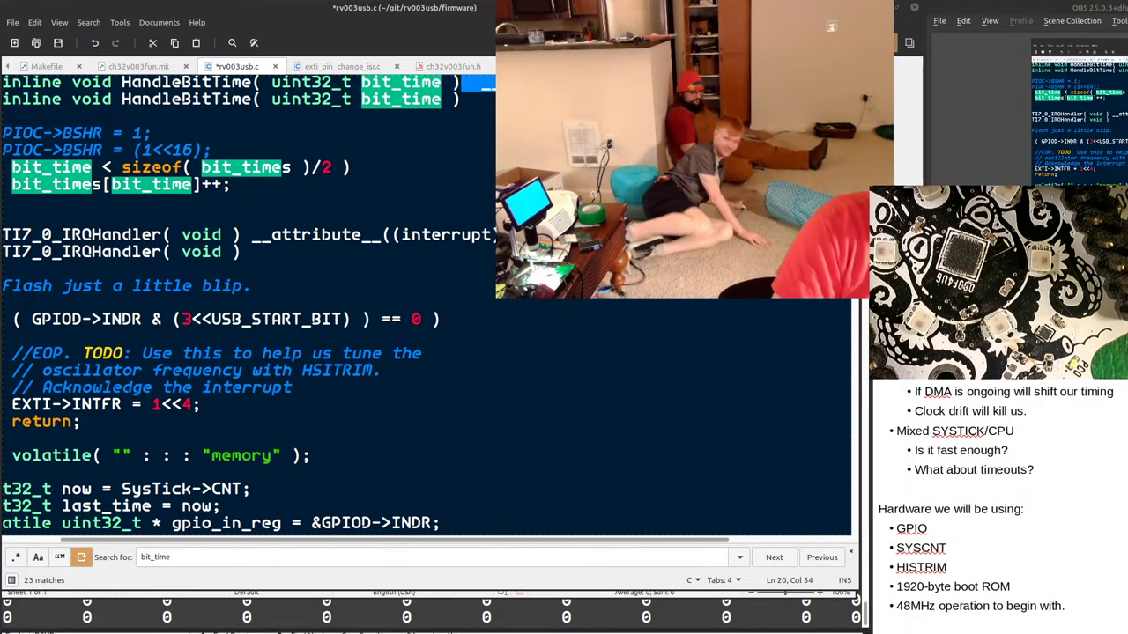
type("//")
key("ctrl+s")
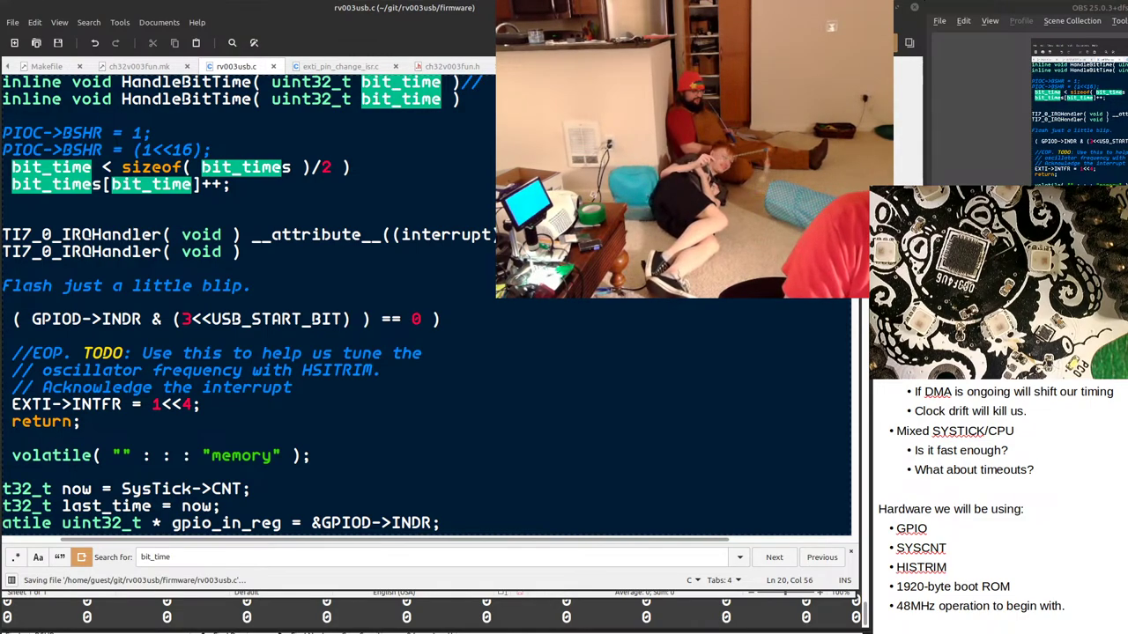
Switch to Logic 2 and examine the Channel 3 pulses and the USB packet bursts across the Session 2 capture.
key("alt+Tab")
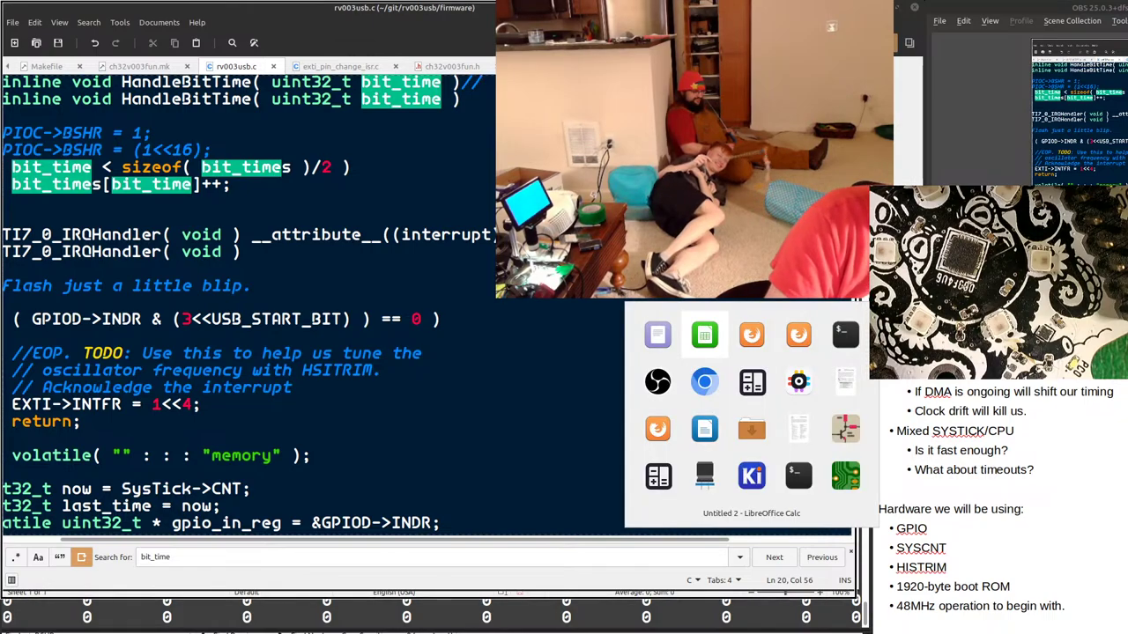
left_click(799, 381)
scroll(550, 352, "down", 3)
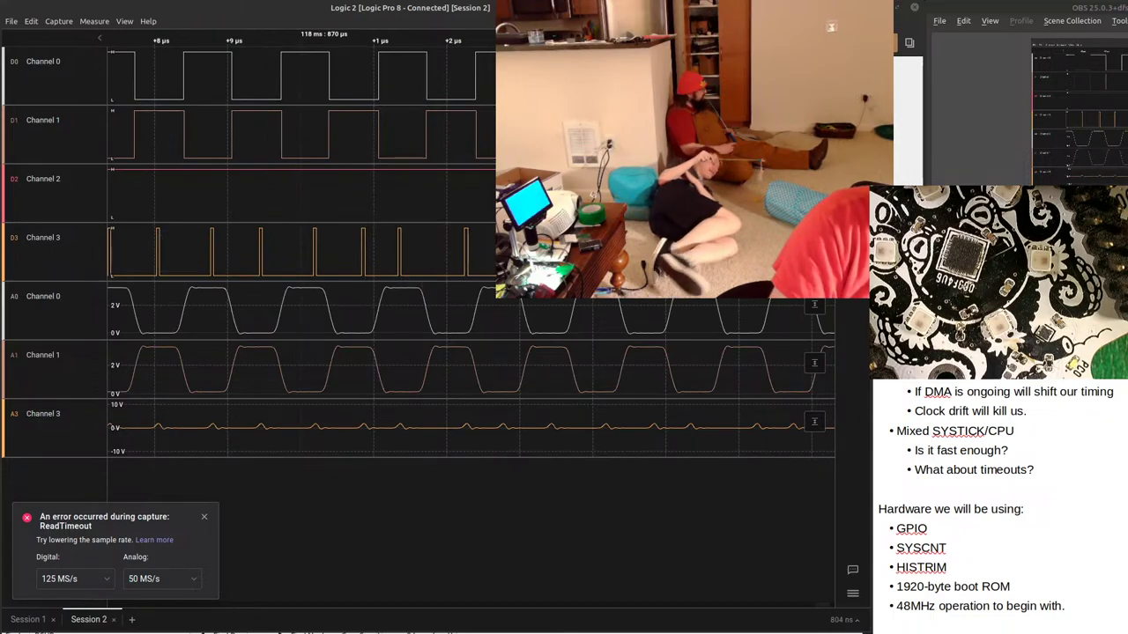
mouse_move(150, 260)
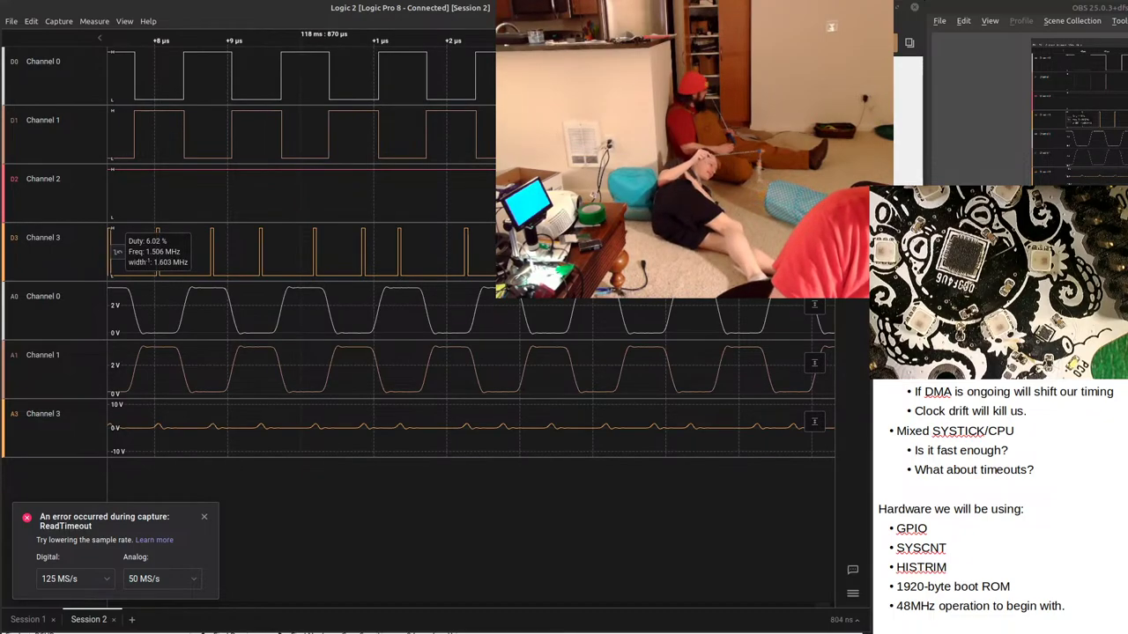
scroll(340, 264, "down", 5)
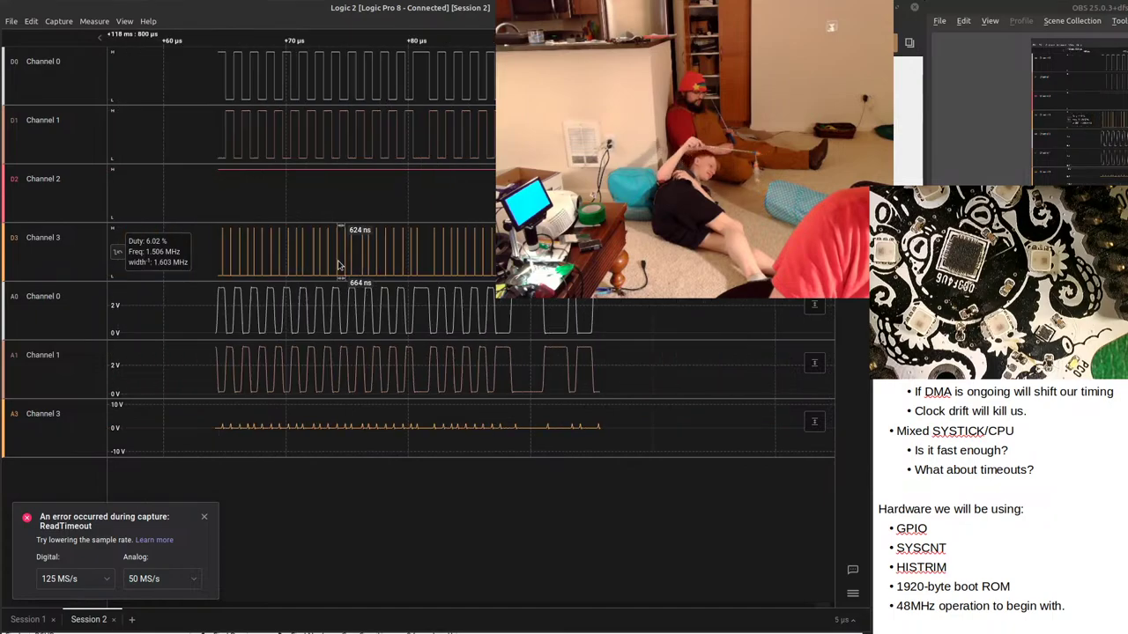
scroll(339, 264, "down", 8)
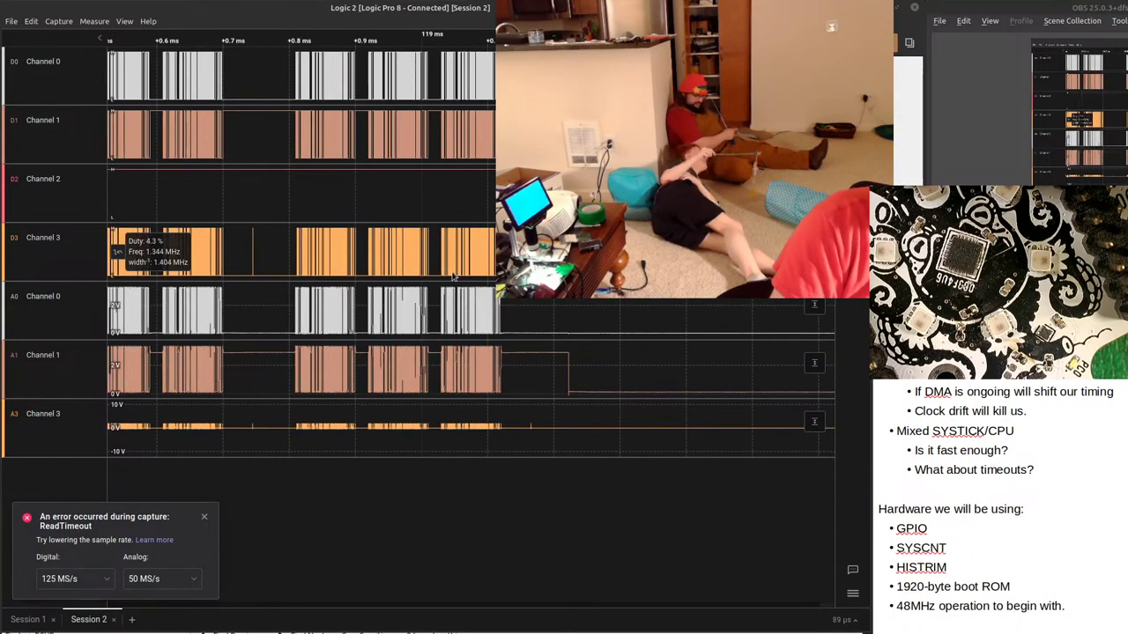
scroll(453, 276, "down", 3)
scroll(467, 247, "left", 5)
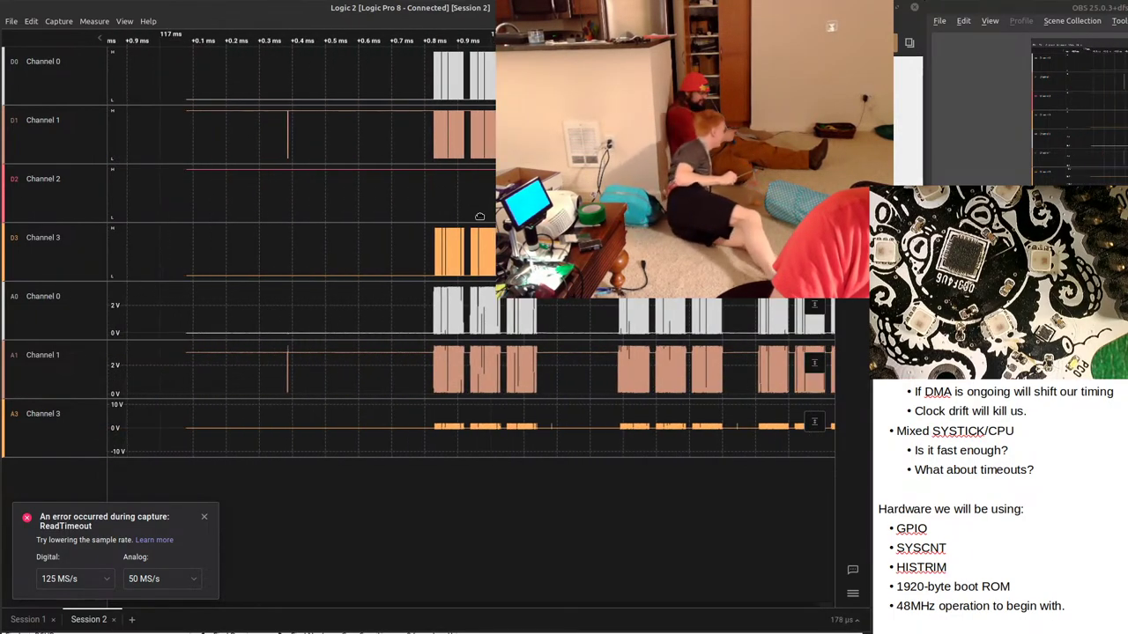
Save the Session 2 capture to the Desktop folder under the name CaptureOfUSB.
left_click(11, 21)
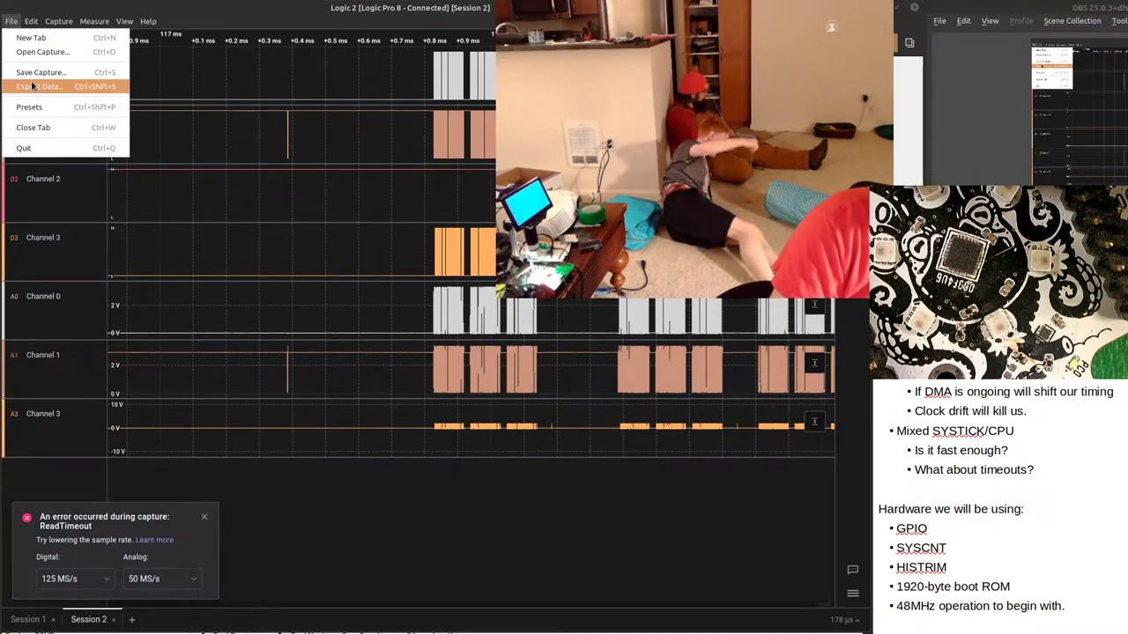
left_click(32, 85)
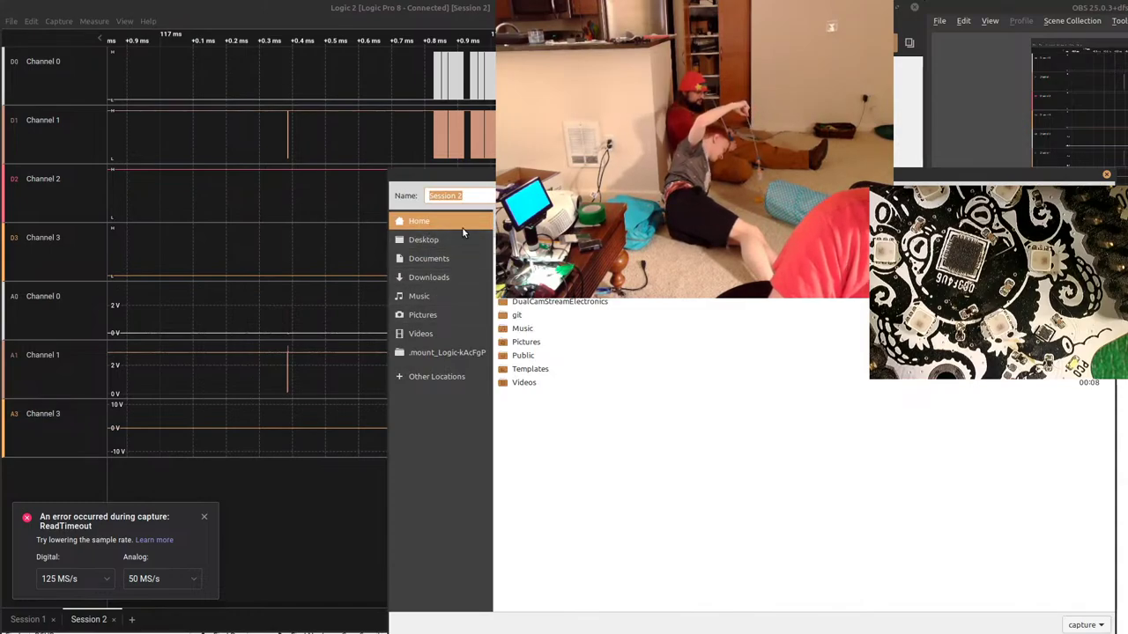
left_click(423, 239)
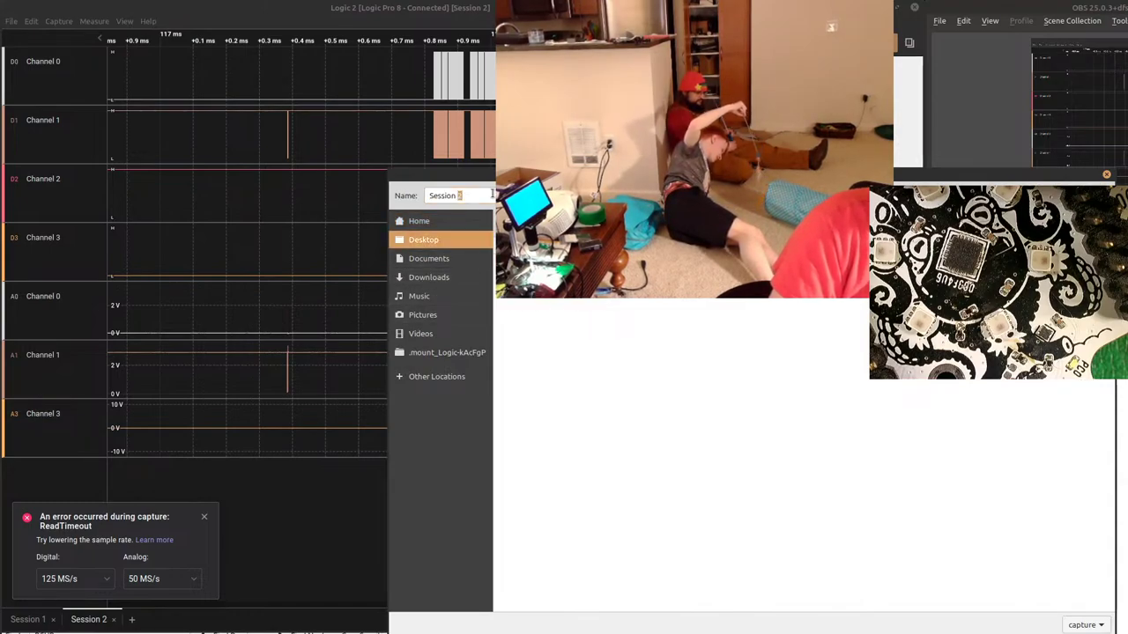
key("ctrl+a")
type("Ca")
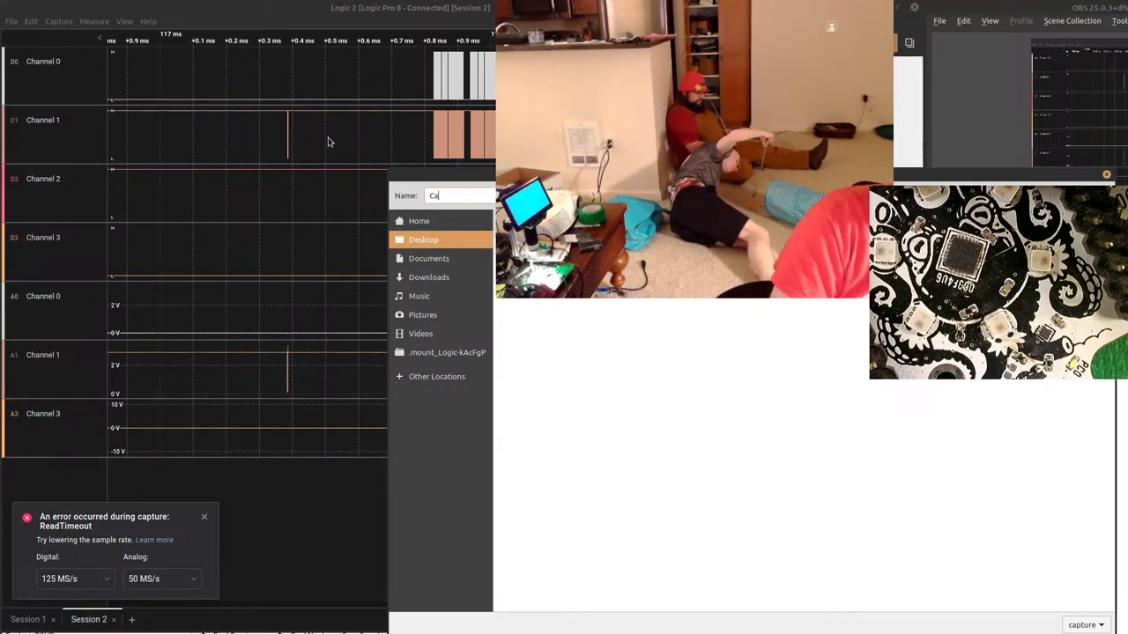
type("pture0")
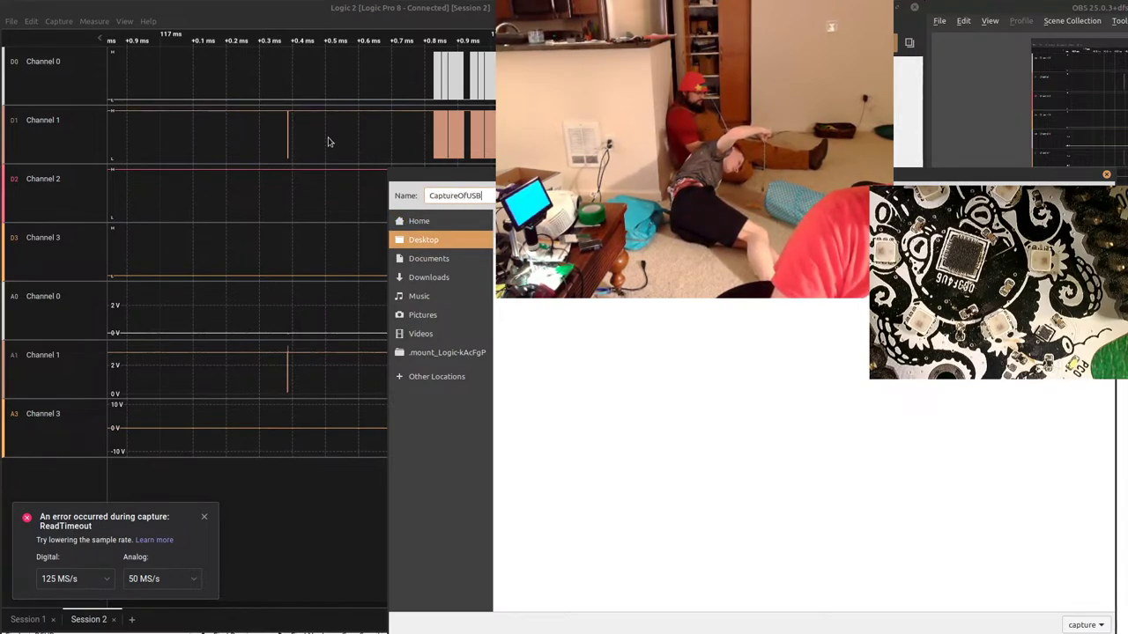
key("Return")
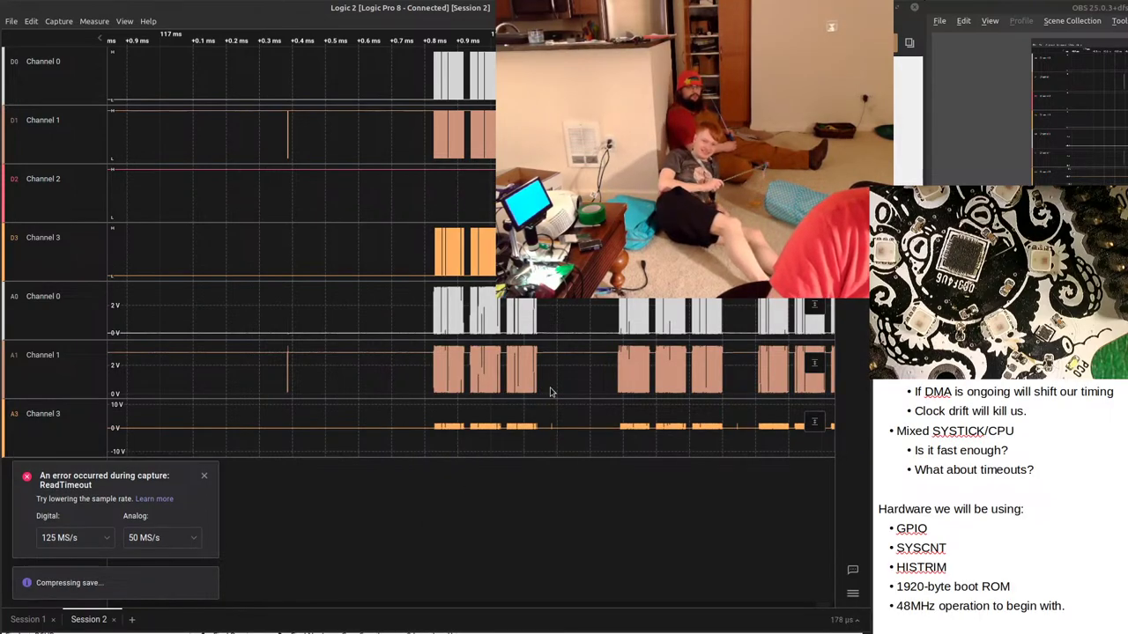
Open the Desktop folder in the file manager and select the saved CaptureOfUSB.sal file.
left_click(17, 21)
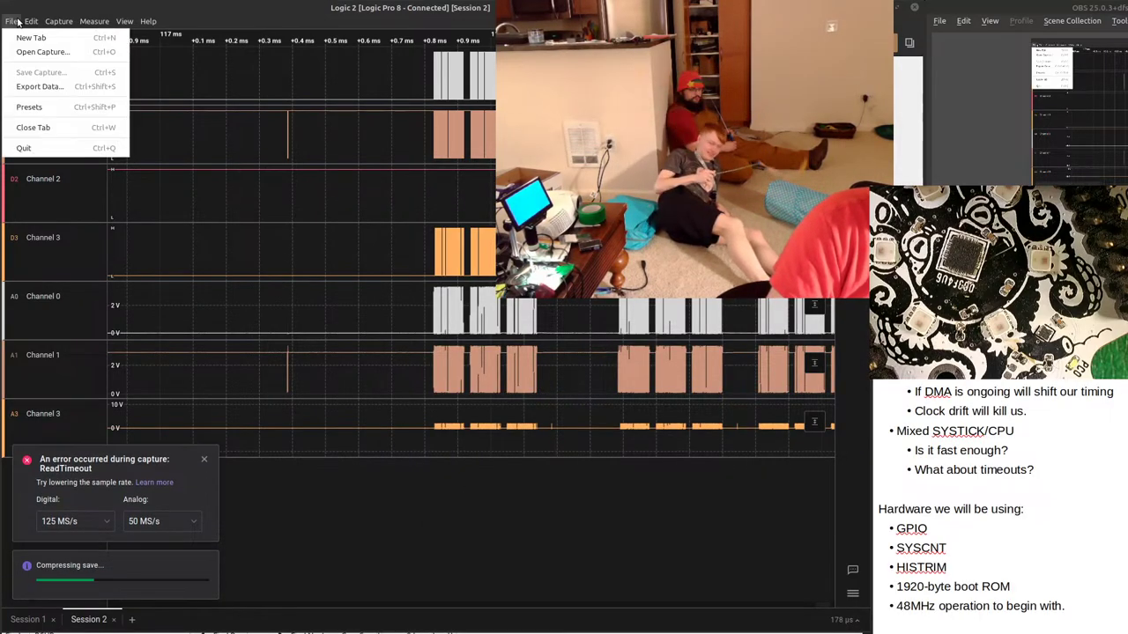
left_click(17, 21)
key("alt+F2")
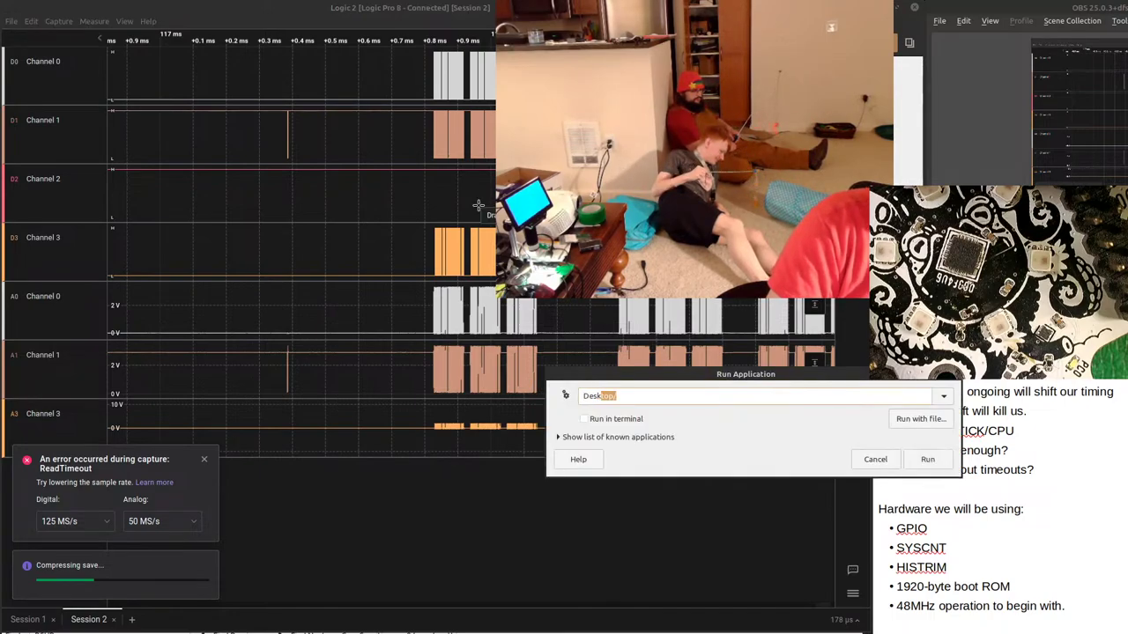
type("Desktop")
key("Escape")
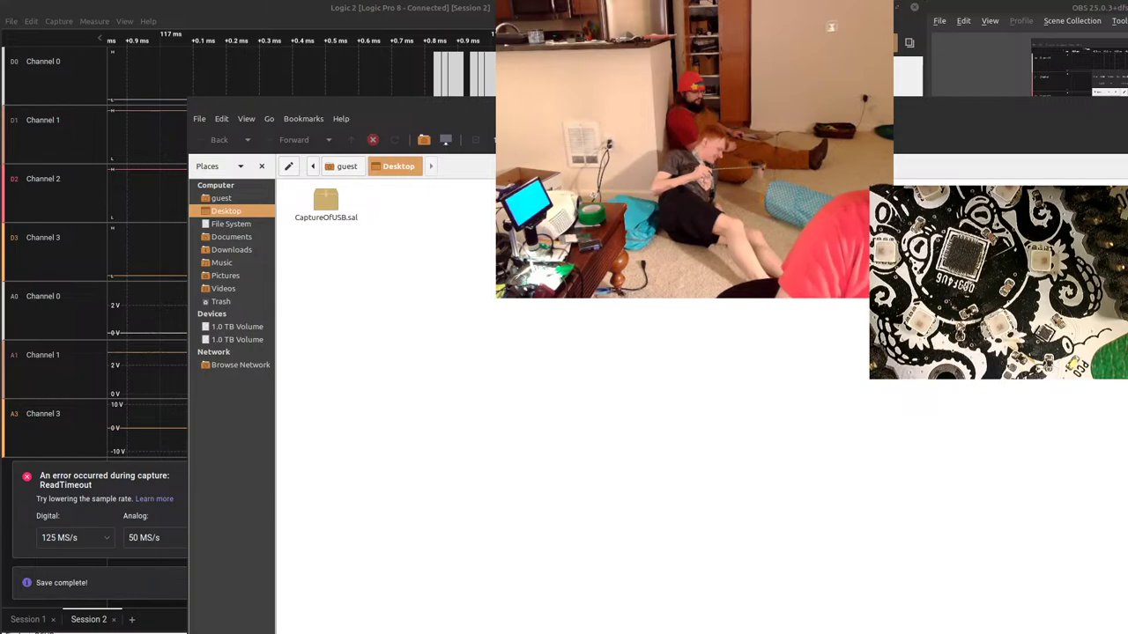
left_click_drag(264, 132, 182, 95)
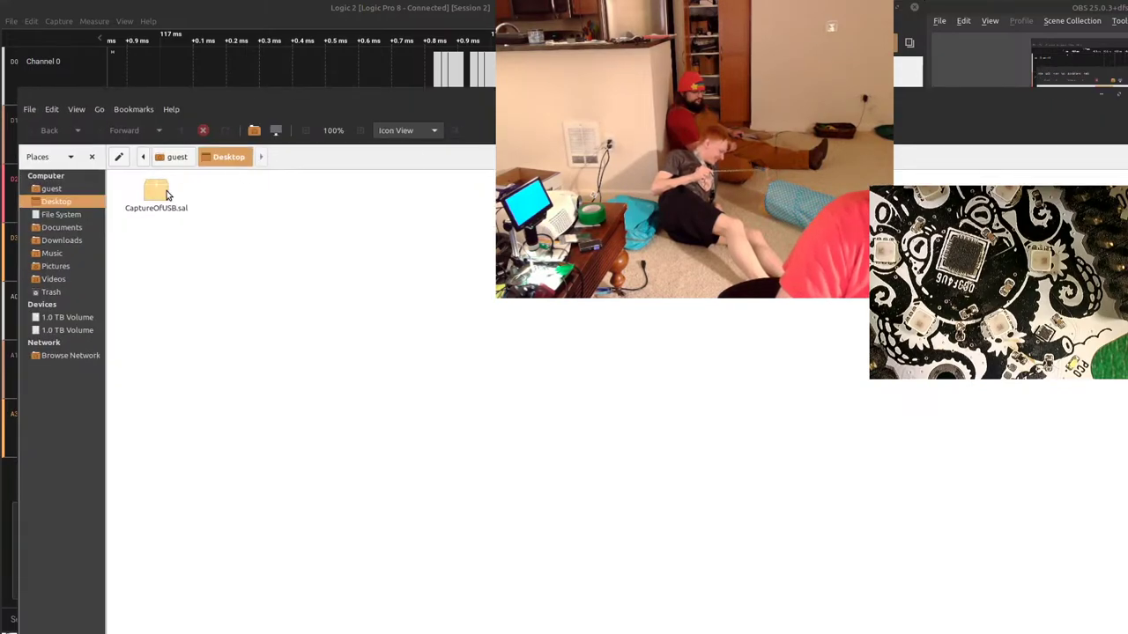
left_click(165, 194)
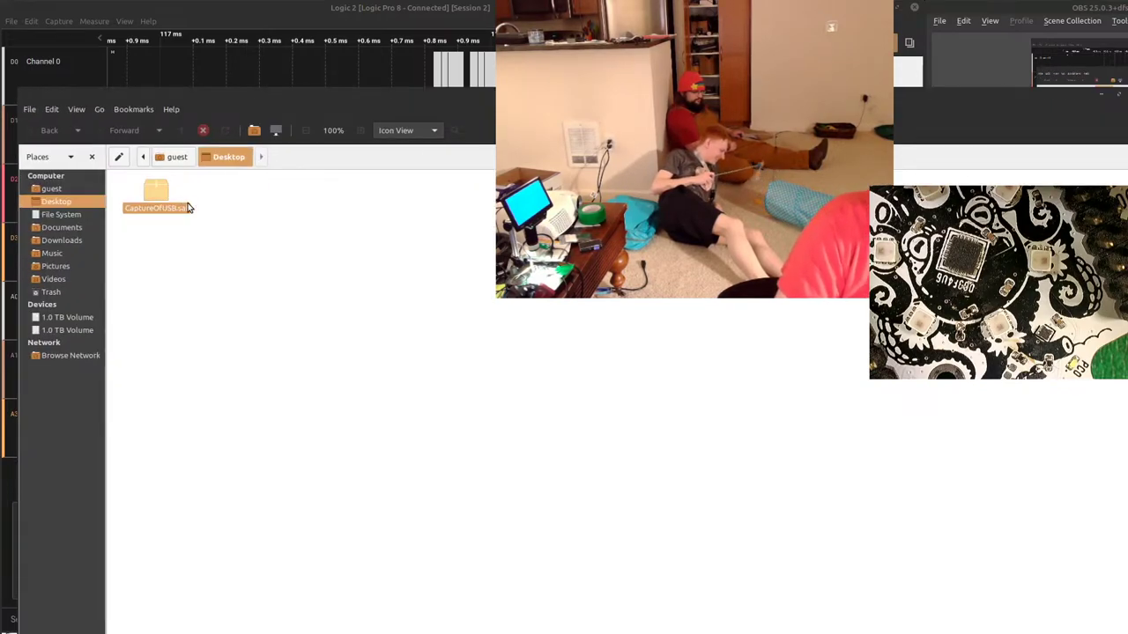
left_click(473, 330)
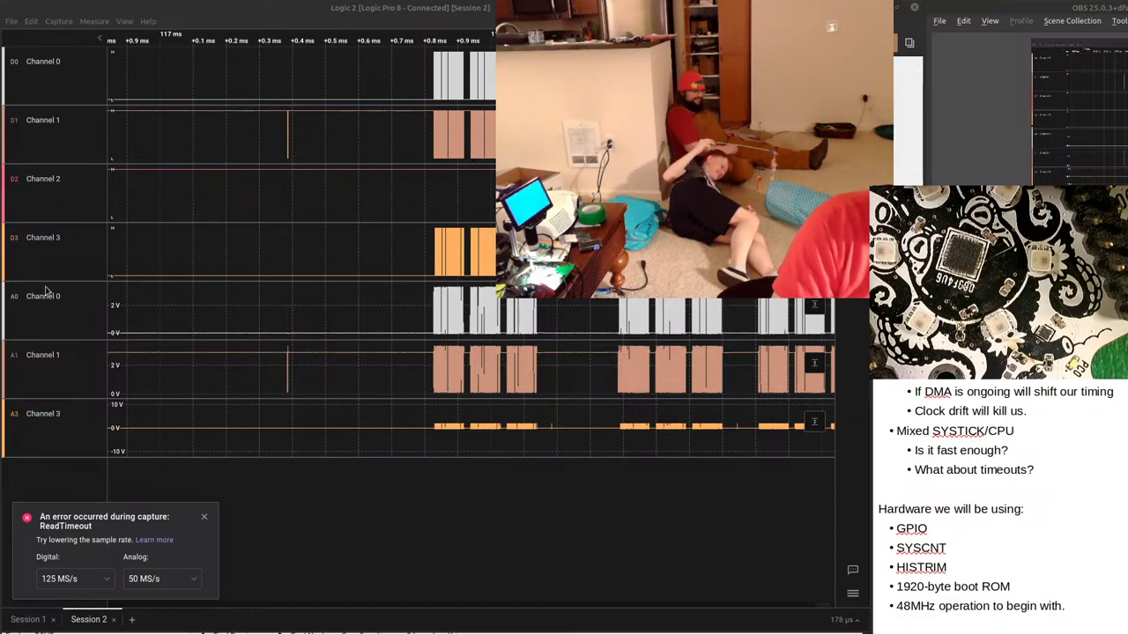
Reopen the Desktop folder, cut CaptureOfUSB.sal to the clipboard, and close the file manager.
key("alt+Tab")
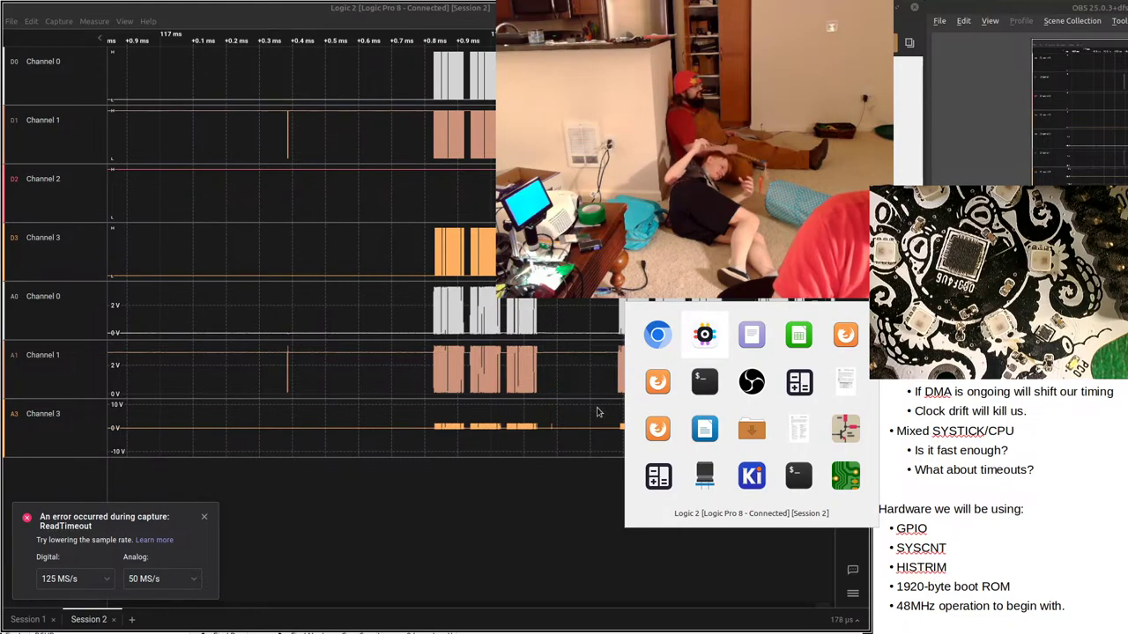
key("alt+F2")
type("terminal")
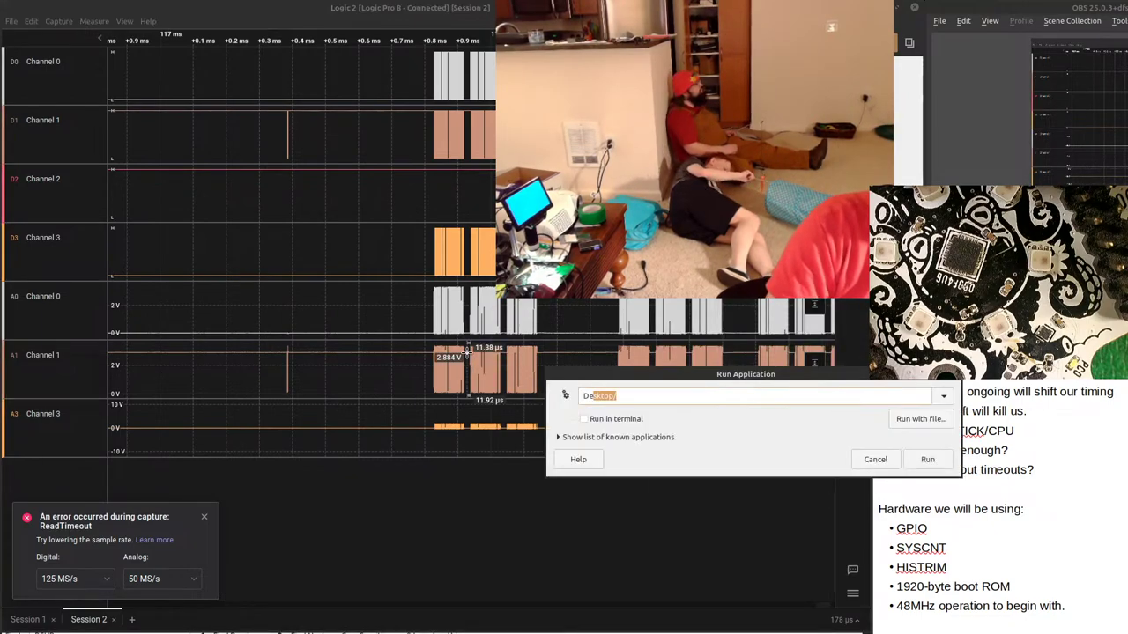
key("Return")
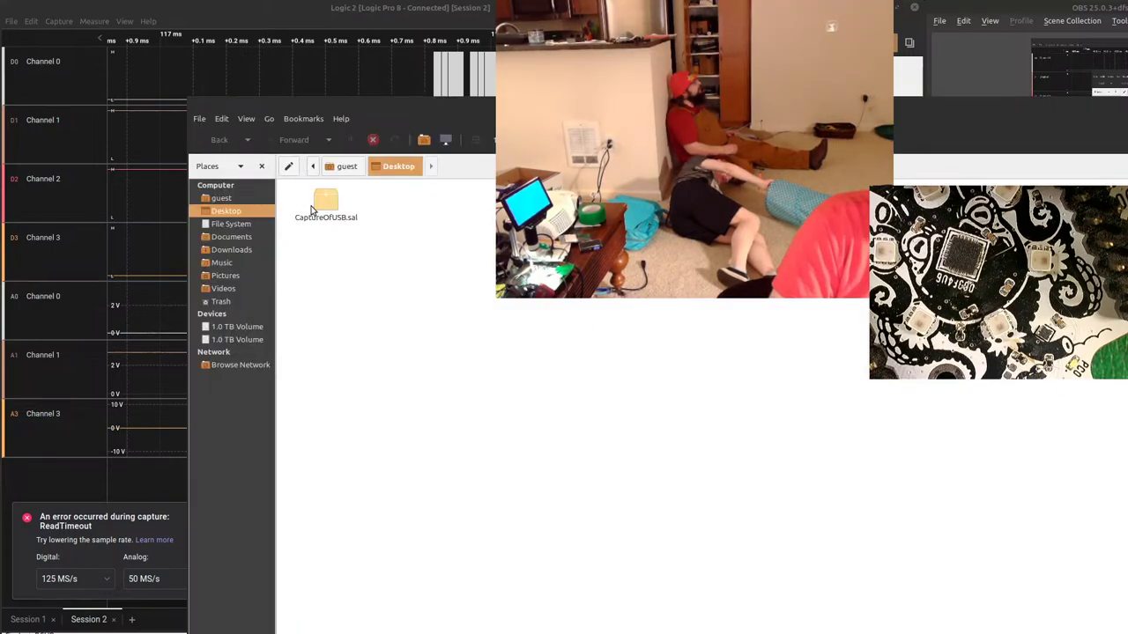
left_click_drag(323, 205, 411, 218)
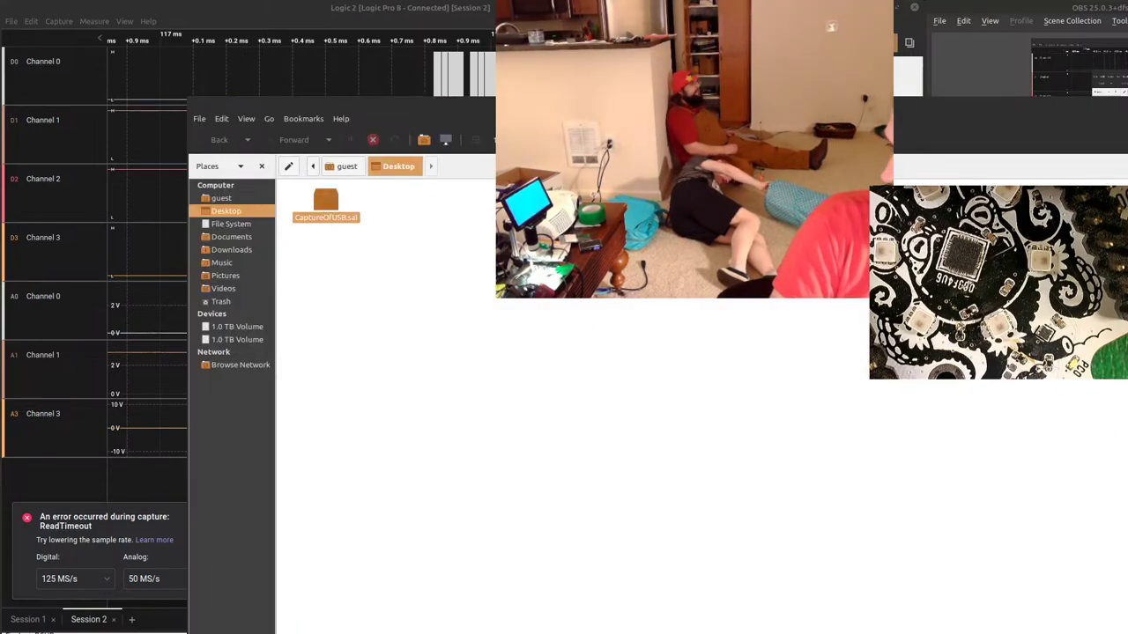
key("ctrl+x")
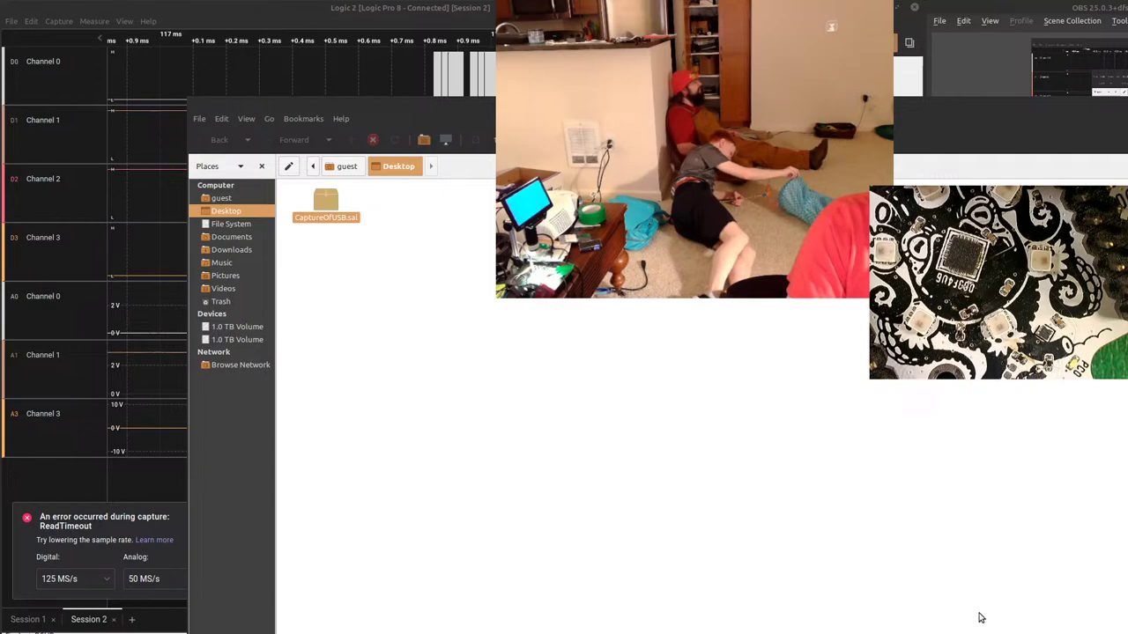
left_click(843, 473)
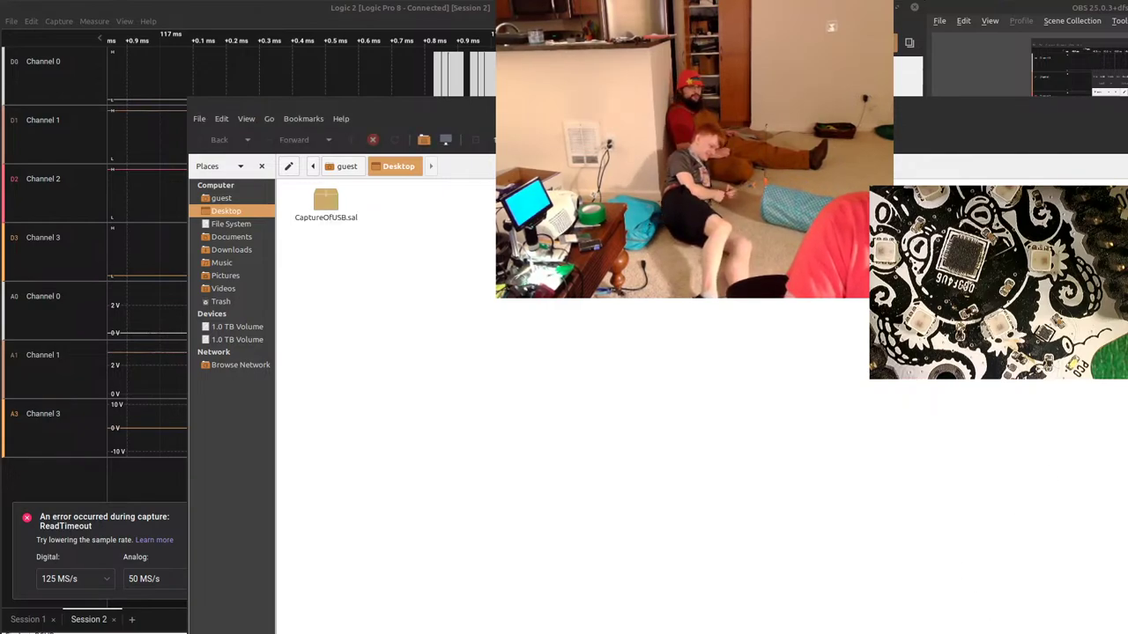
key("ctrl+w")
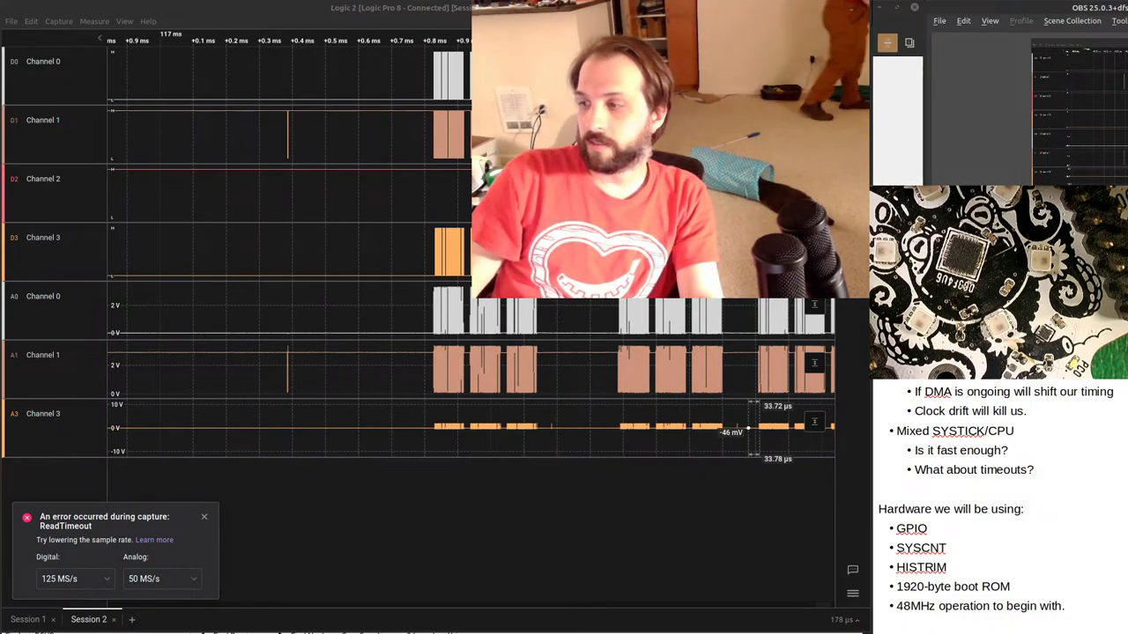
Switch to rv003usb.c in the text editor and review HandleBitTime, EXTI7_0_IRQHandler and the main bit loop's transition detection.
key("alt+Tab")
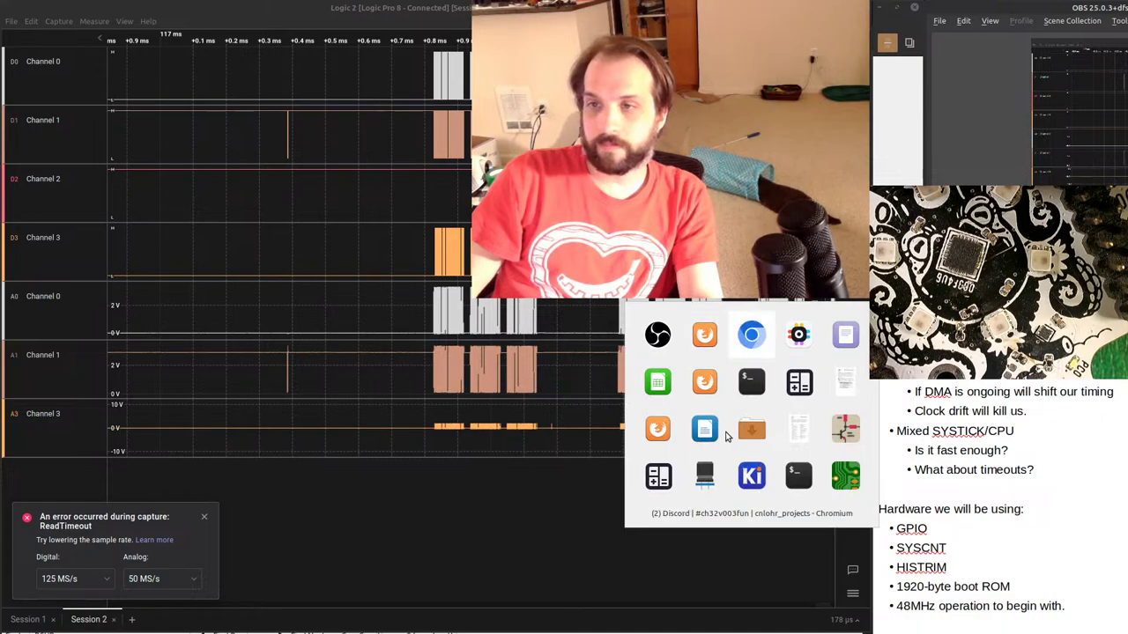
left_click(725, 434)
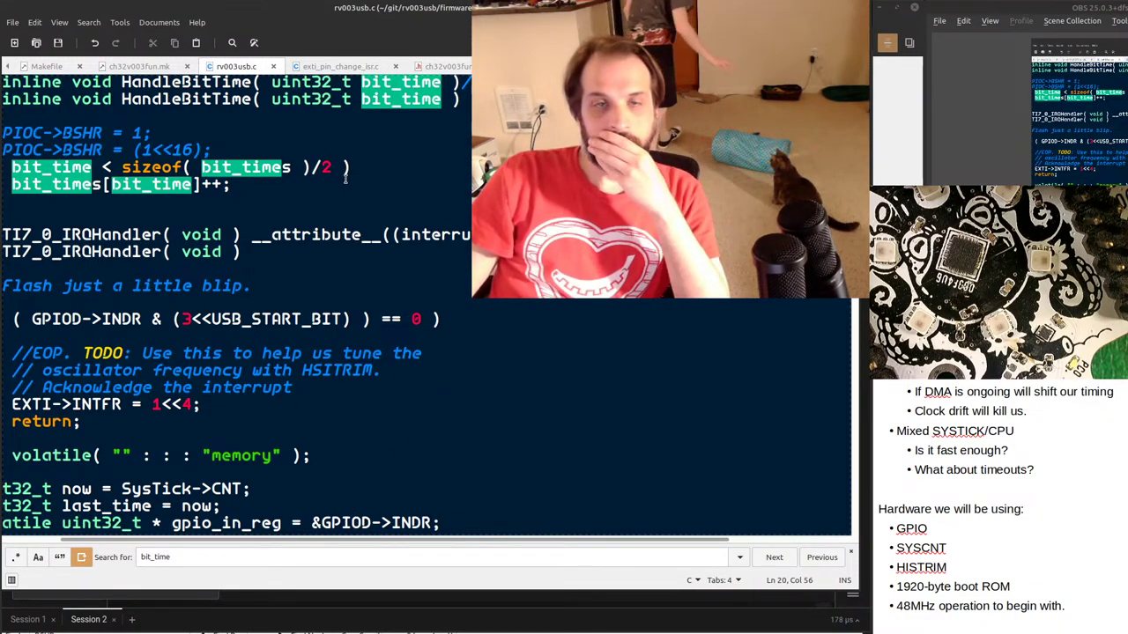
scroll(344, 172, "up", 3)
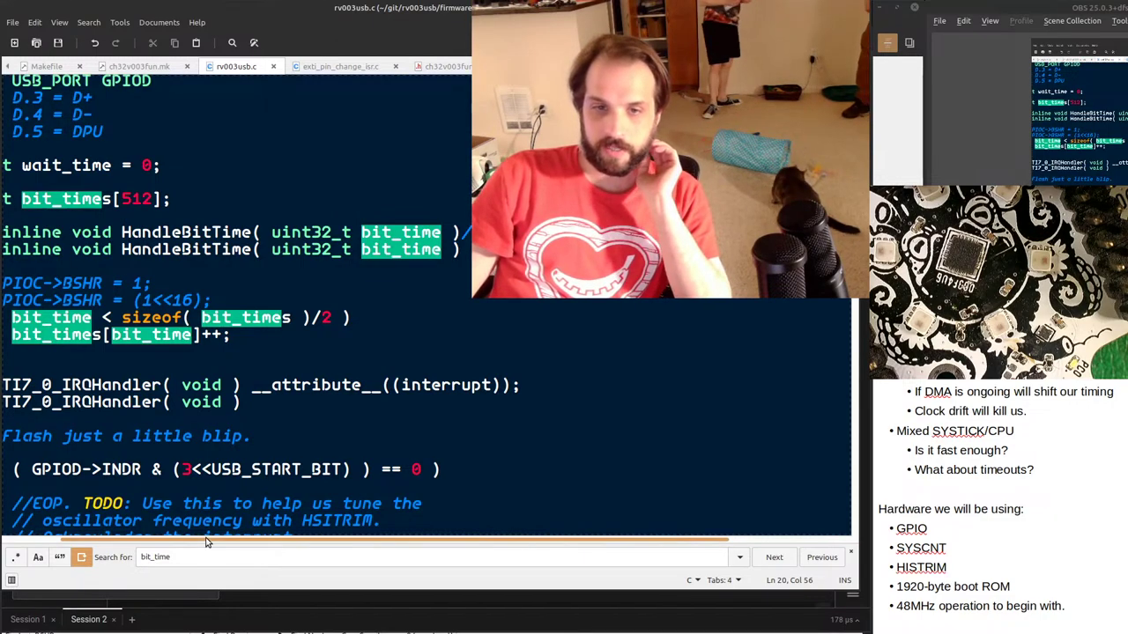
left_click_drag(207, 542, 5, 537)
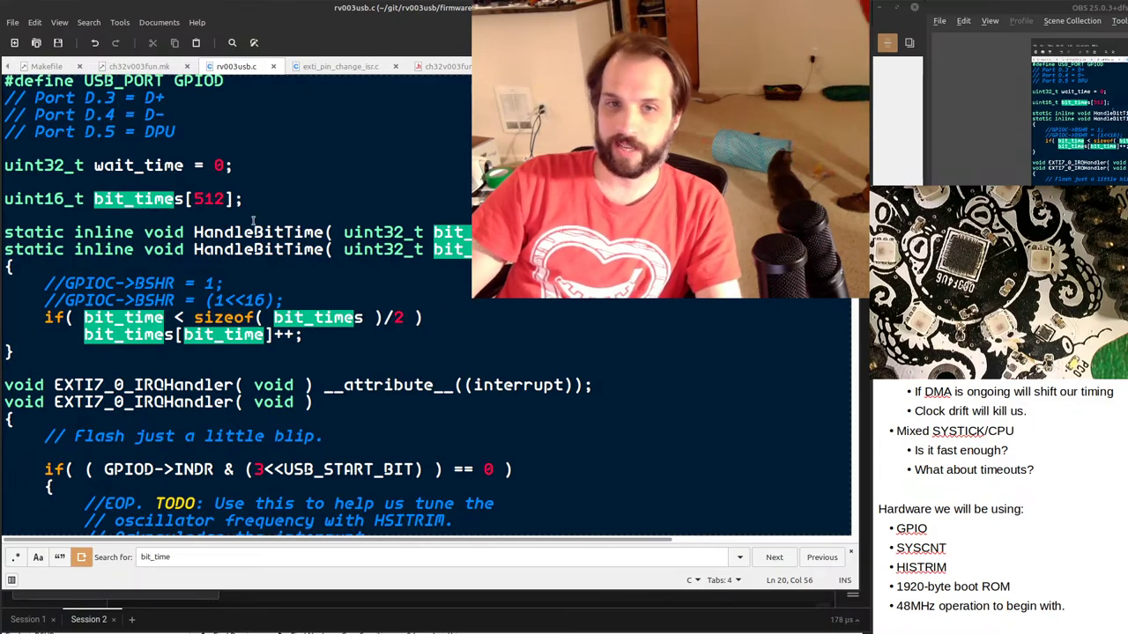
scroll(253, 220, "down", 1)
scroll(291, 294, "down", 4)
scroll(515, 364, "up", 2)
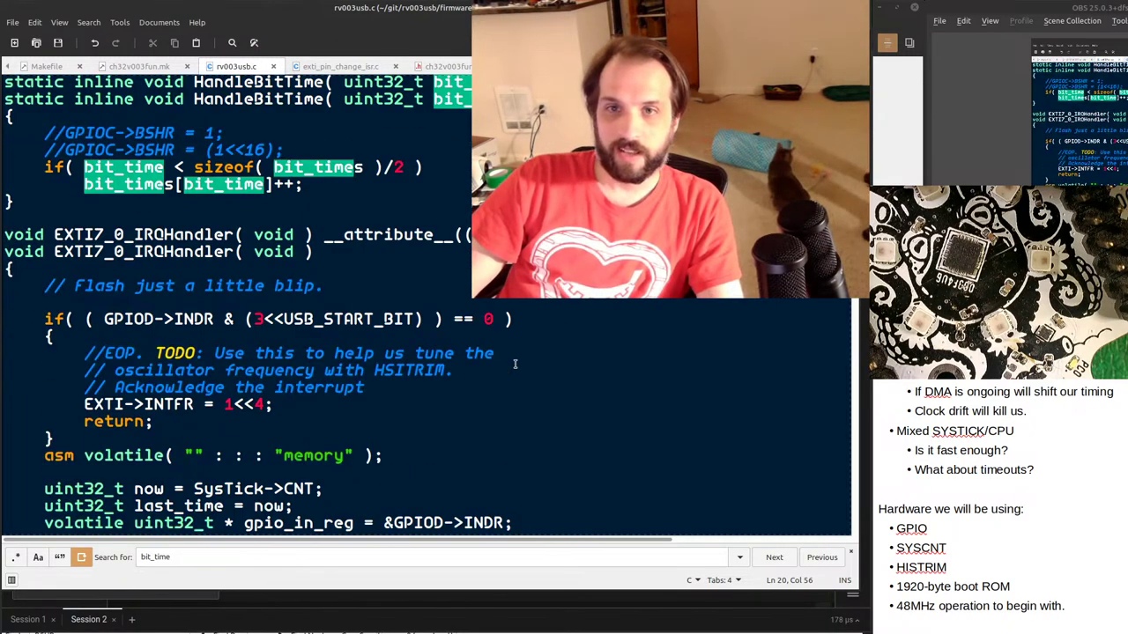
scroll(515, 364, "down", 16)
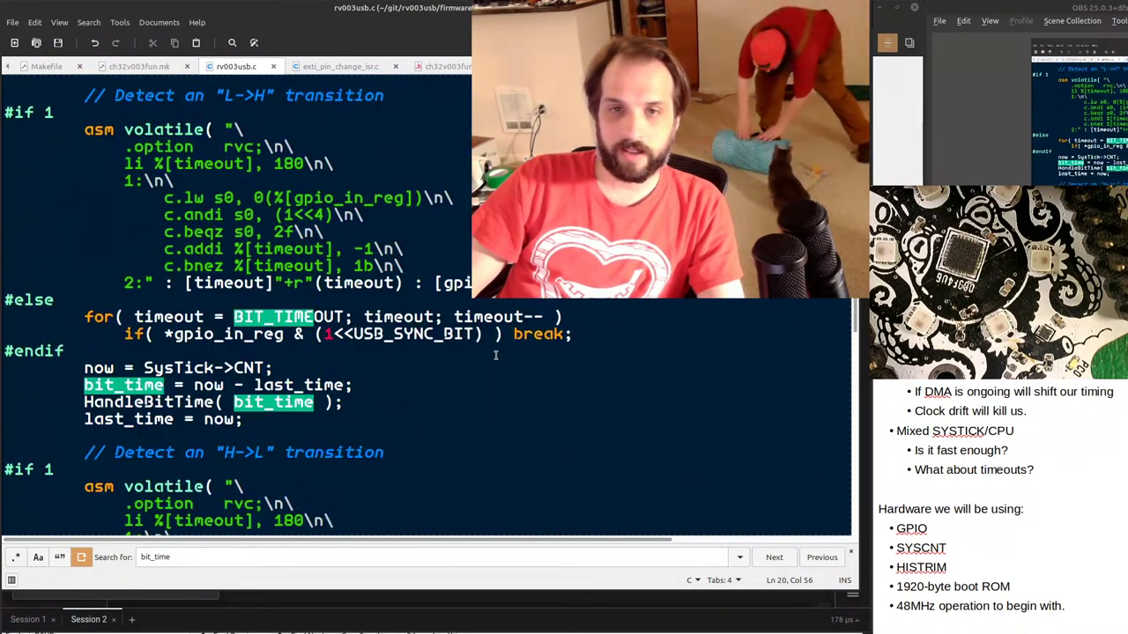
scroll(495, 355, "down", 6)
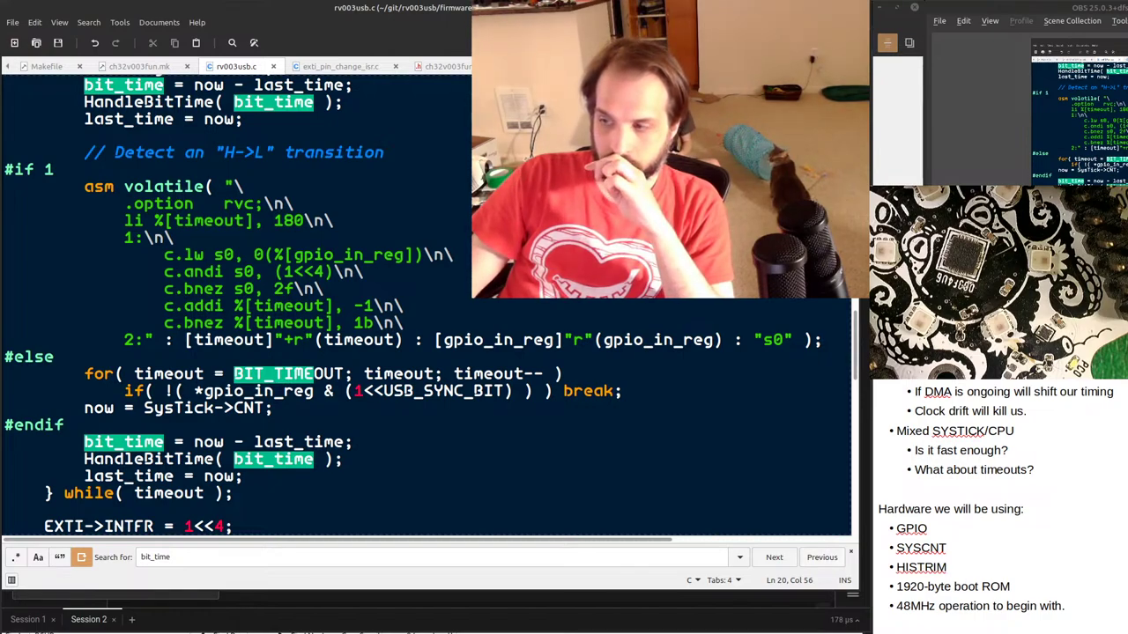
scroll(223, 289, "down", 3)
scroll(223, 289, "up", 3)
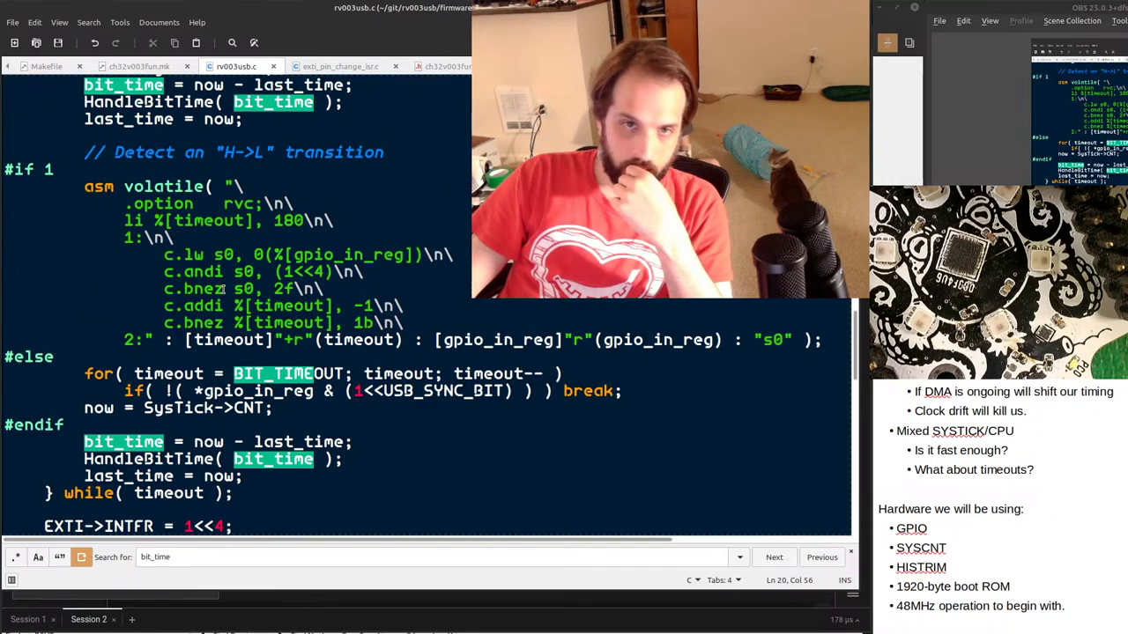
scroll(222, 289, "up", 7)
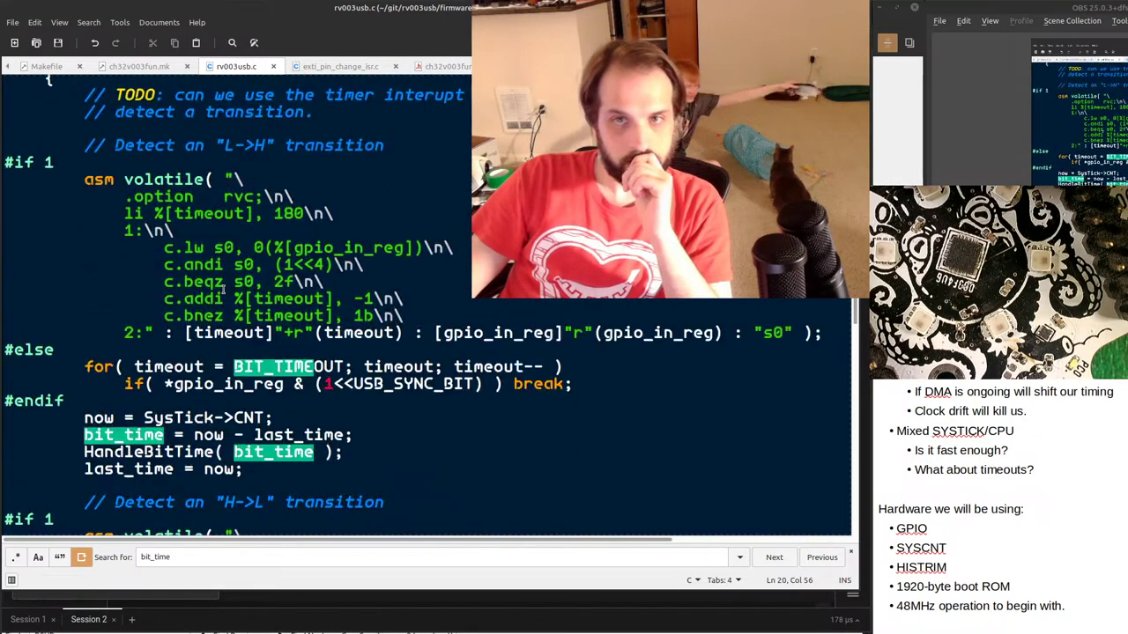
scroll(223, 289, "up", 1)
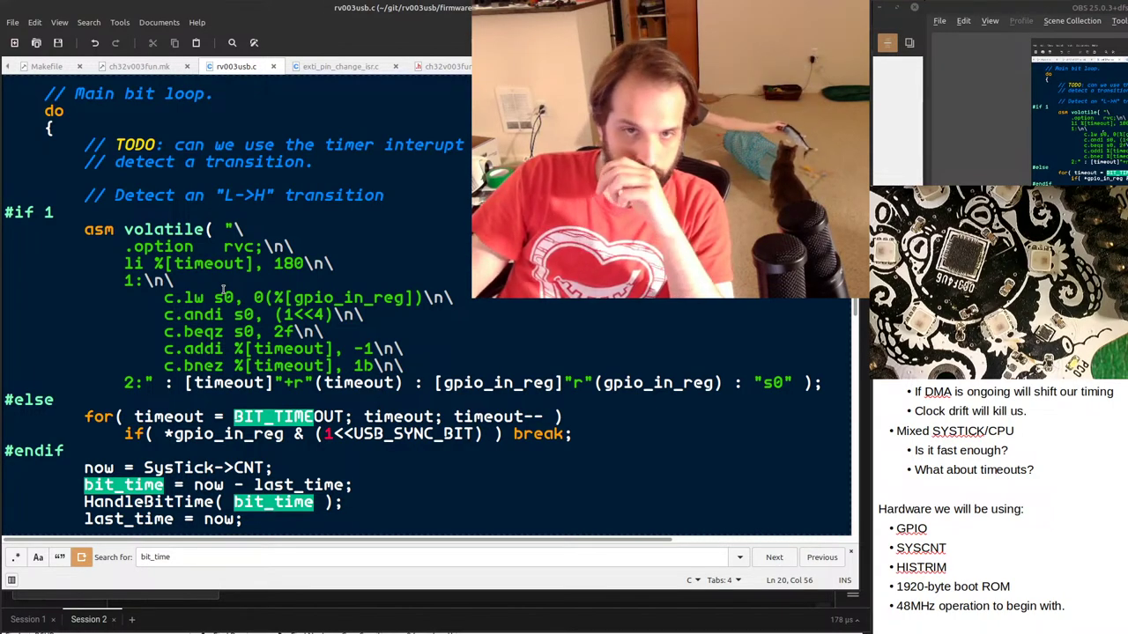
scroll(223, 290, "down", 4)
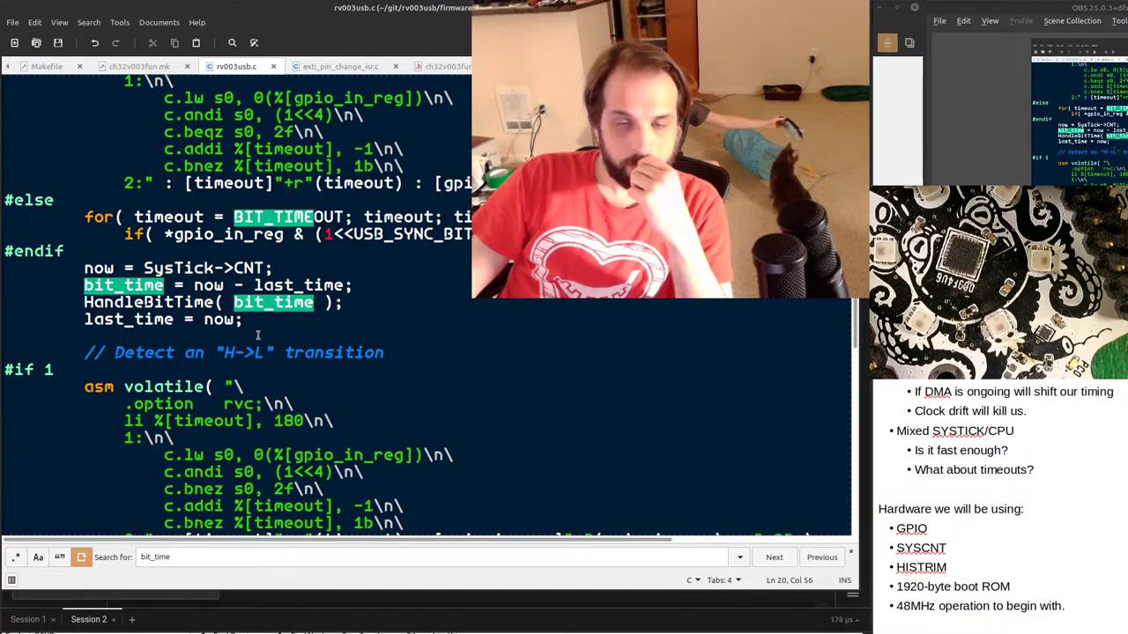
Examine the main bit loop's timeout handling, bit_time calculation, and the assembly for the L->H and H->L transitions.
left_click(268, 325)
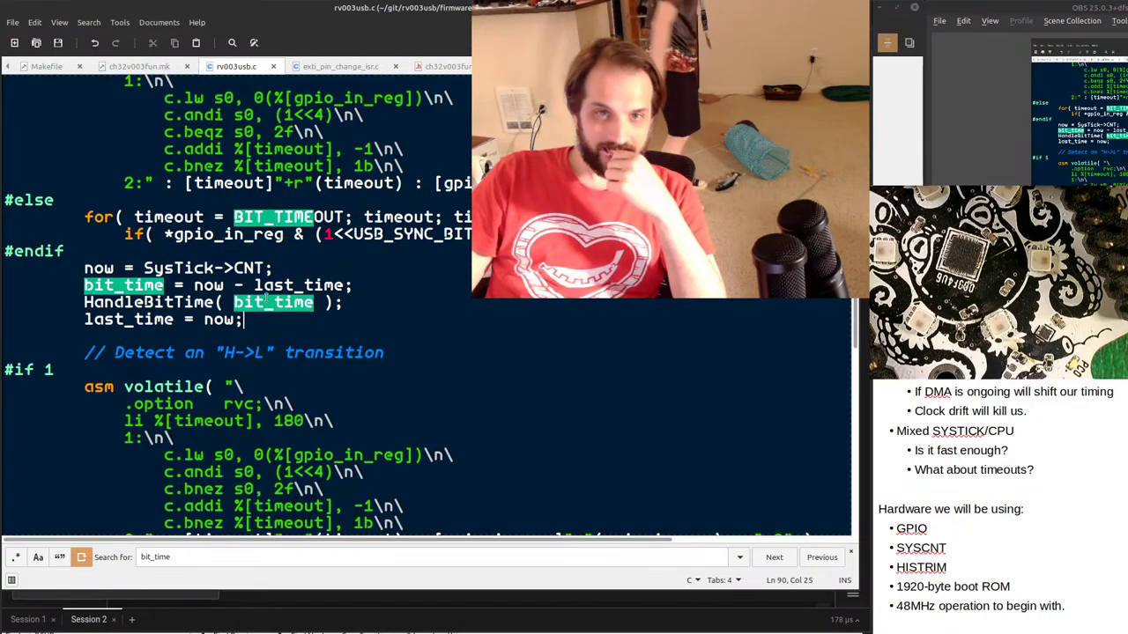
scroll(347, 277, "up", 2)
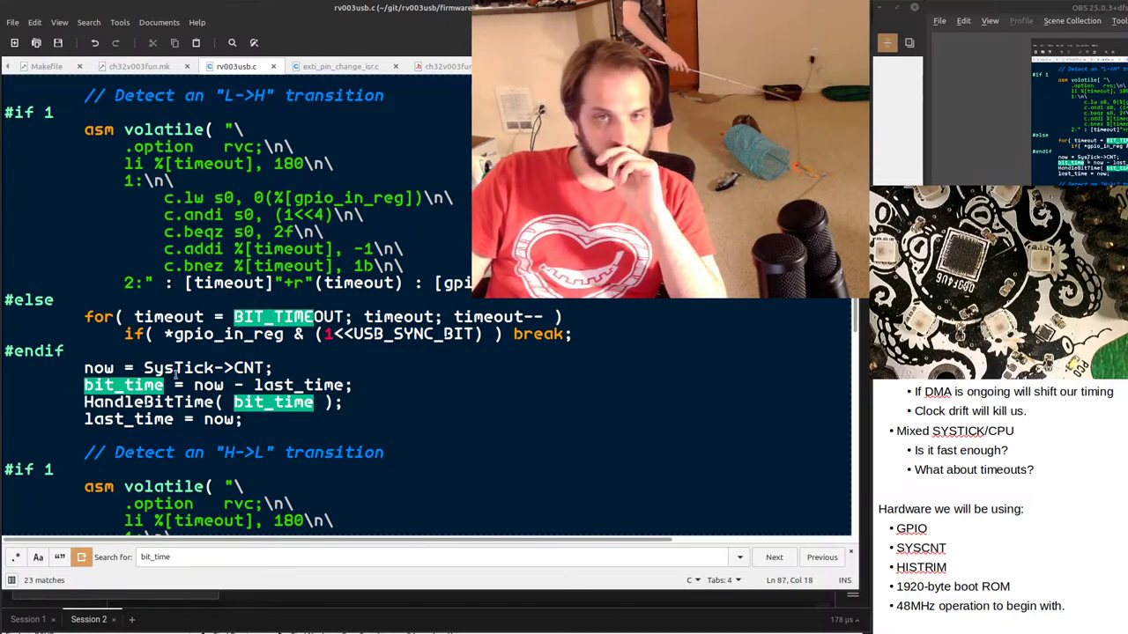
scroll(175, 373, "down", 1)
double_click(295, 352)
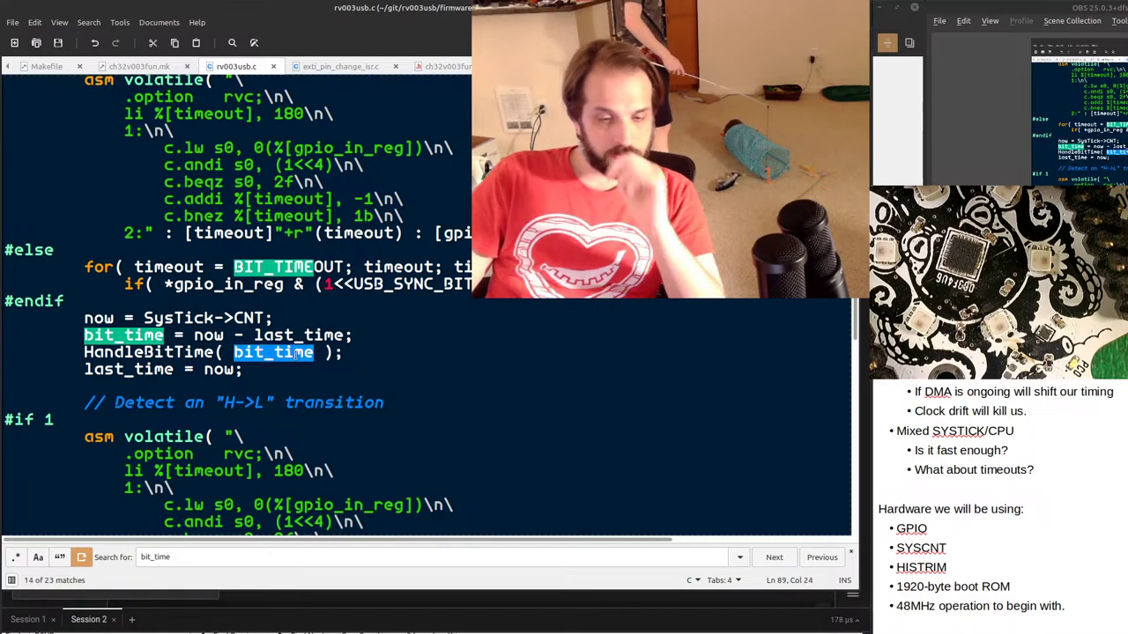
scroll(173, 317, "up", 1)
double_click(169, 317)
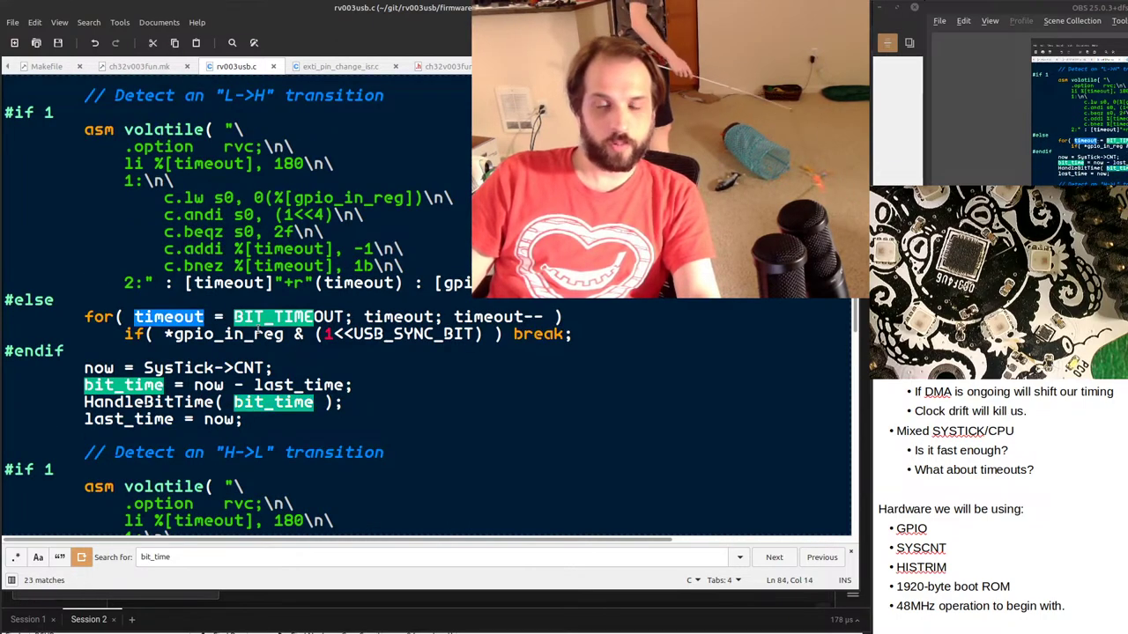
mouse_move(18, 316)
left_mouse_down()
mouse_move(573, 334)
mouse_move(5, 300)
left_mouse_up()
left_click(574, 334)
left_click(105, 351)
left_click(132, 318)
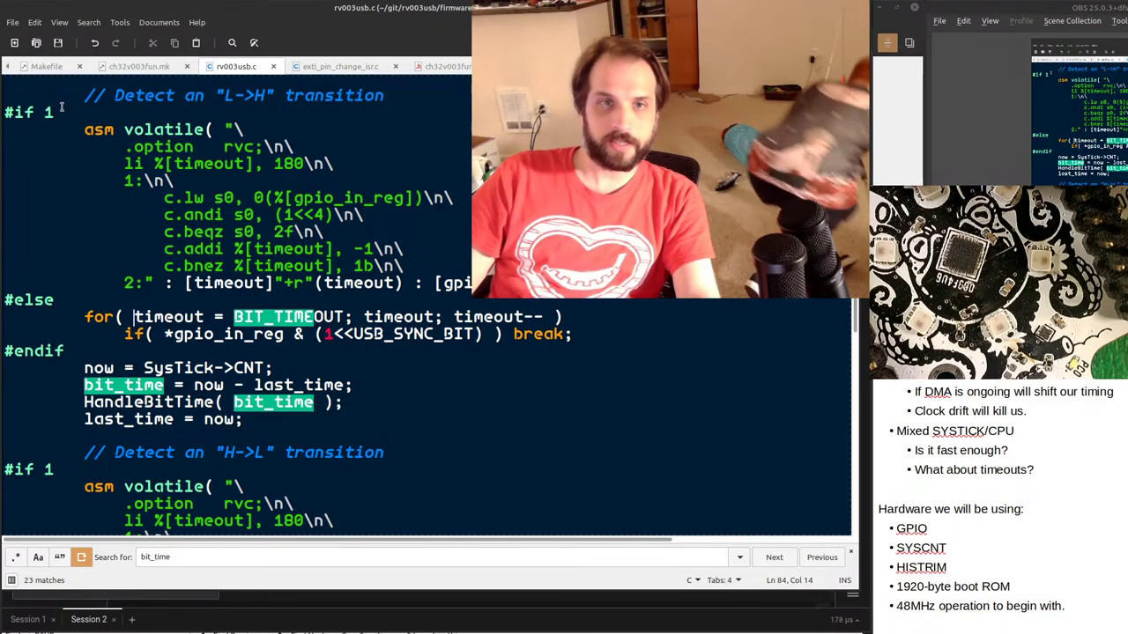
scroll(84, 253, "up", 2)
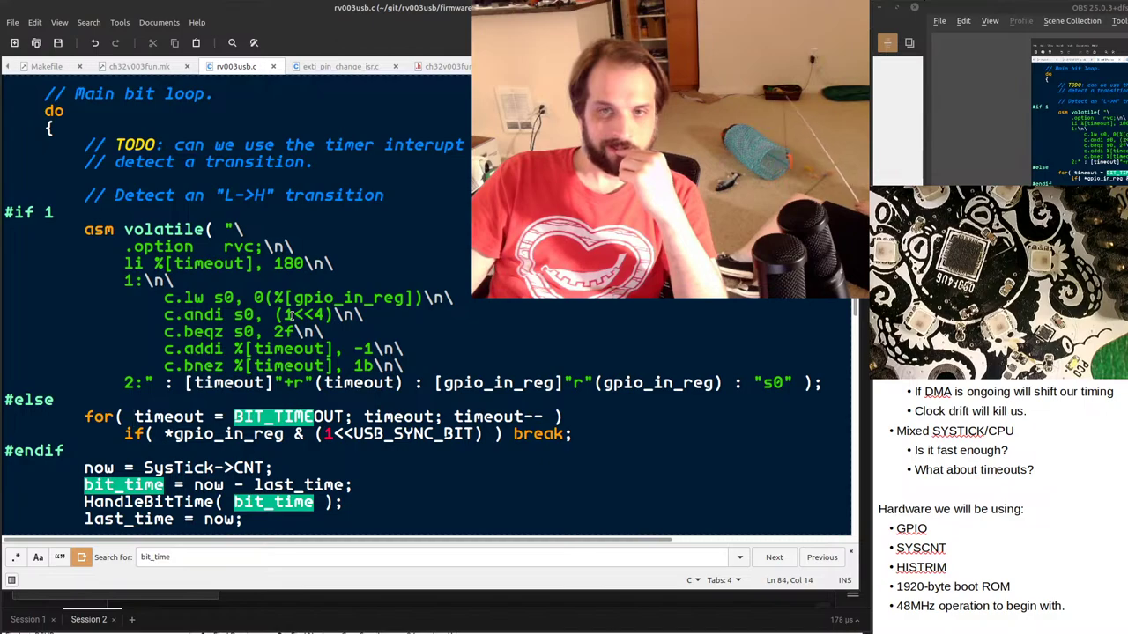
scroll(288, 315, "down", 6)
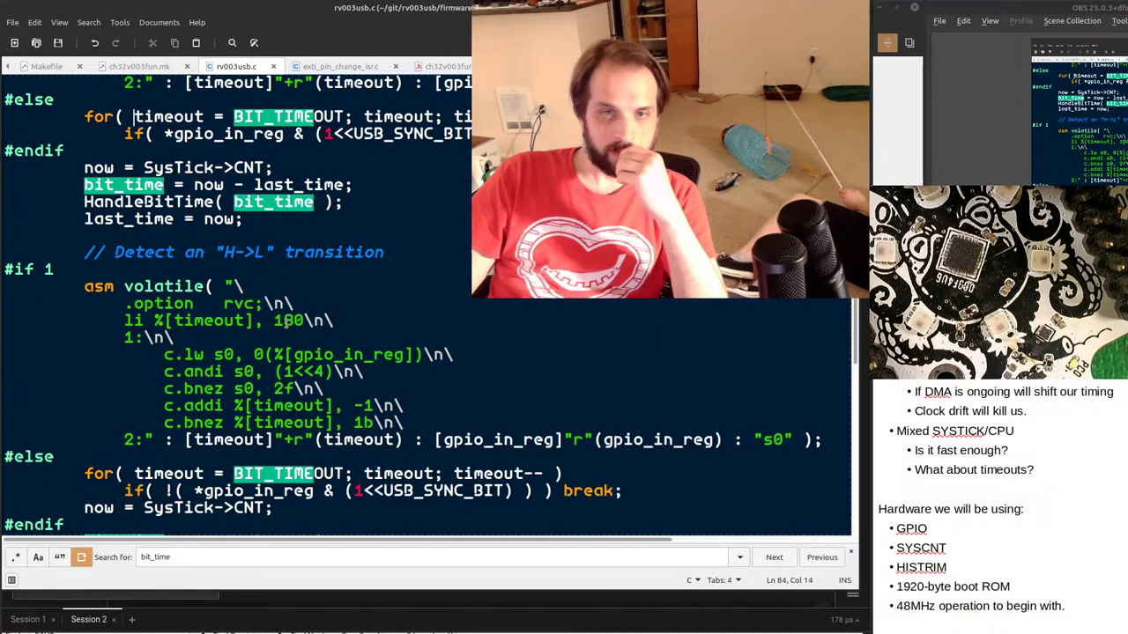
scroll(268, 440, "up", 2)
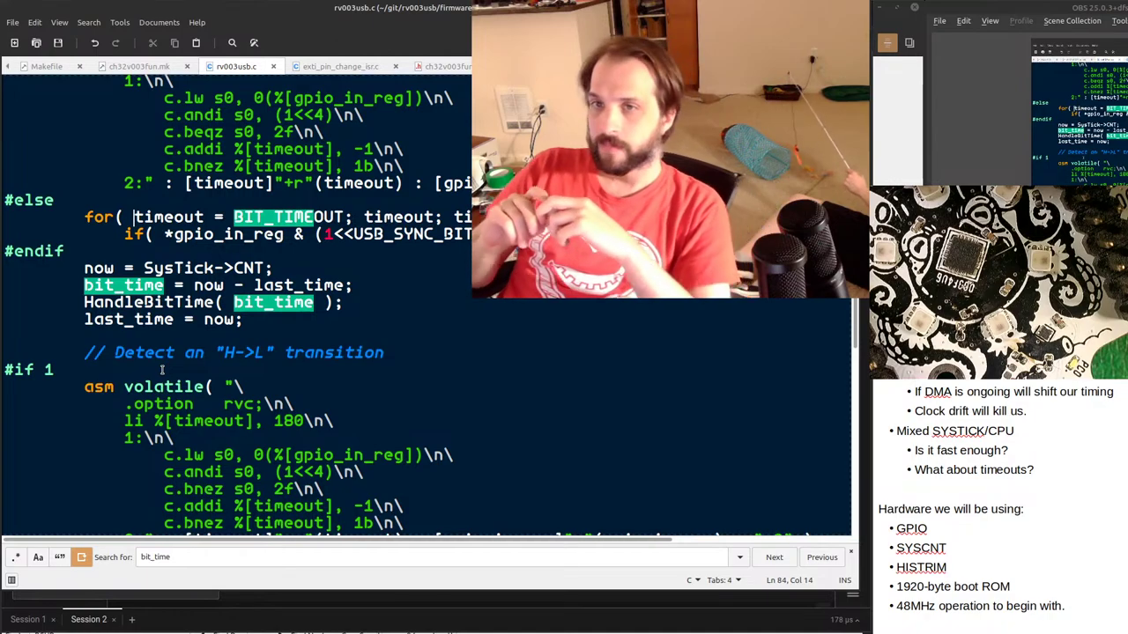
scroll(338, 456, "up", 5)
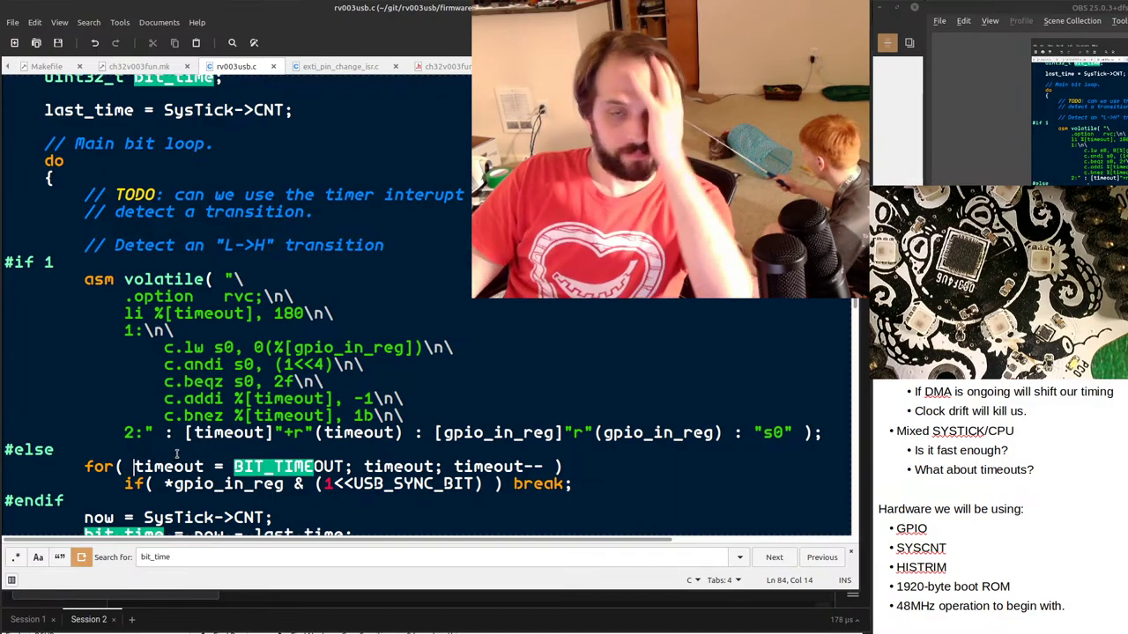
scroll(176, 454, "down", 3)
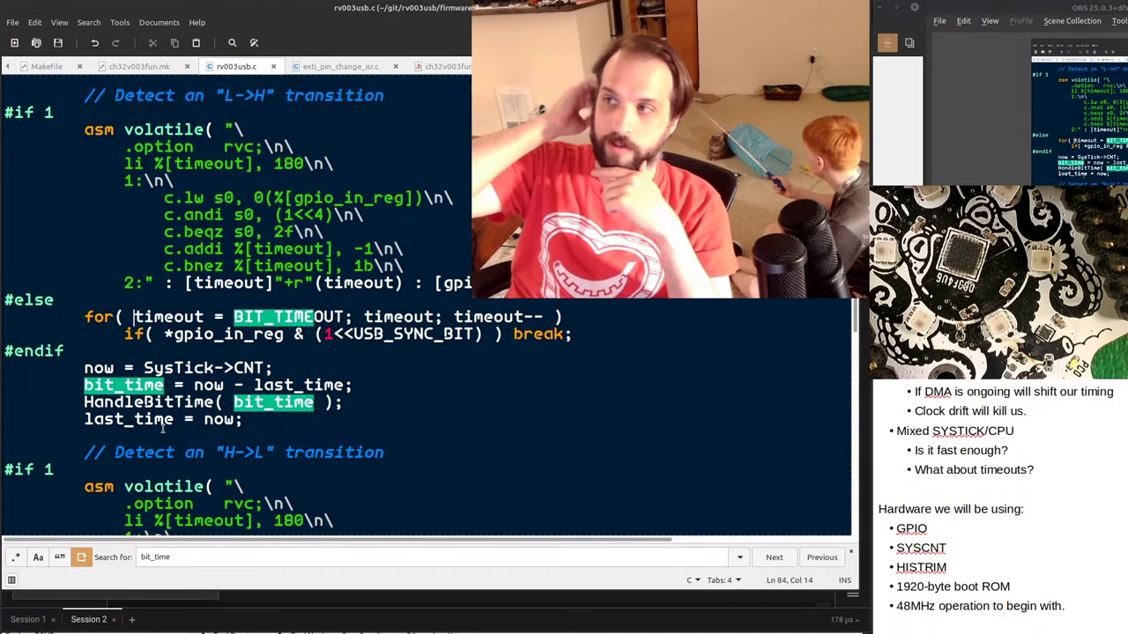
scroll(211, 368, "up", 2)
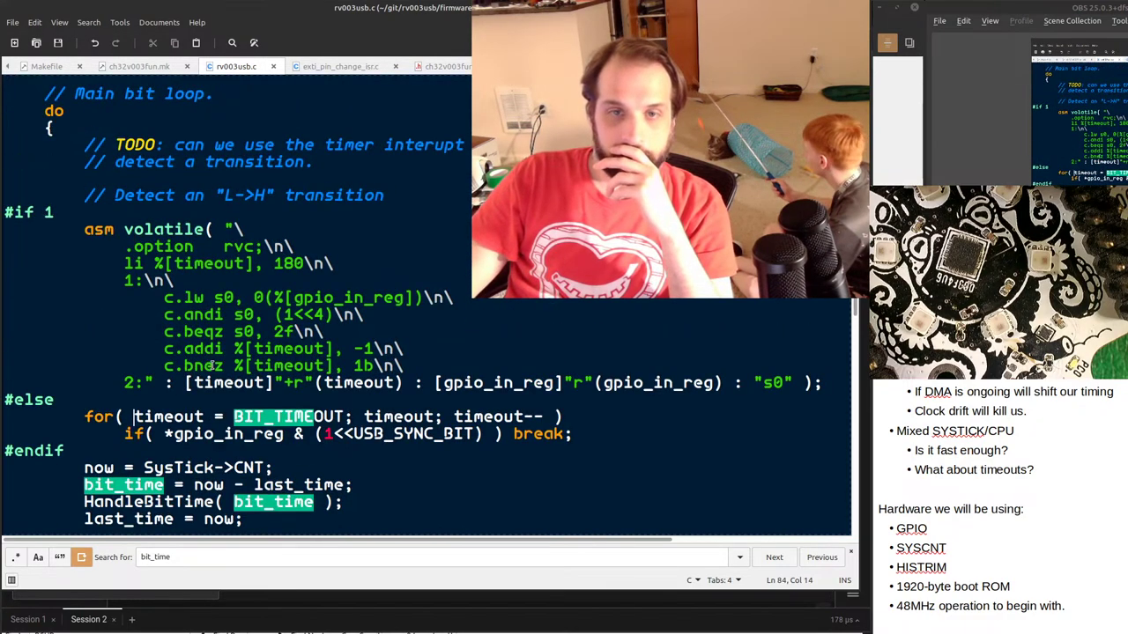
Examine the L->H assembly loop's instructions one by one: the c.lw, c.andi, c.beqz, c.addi and c.bnez lines.
left_click(132, 262)
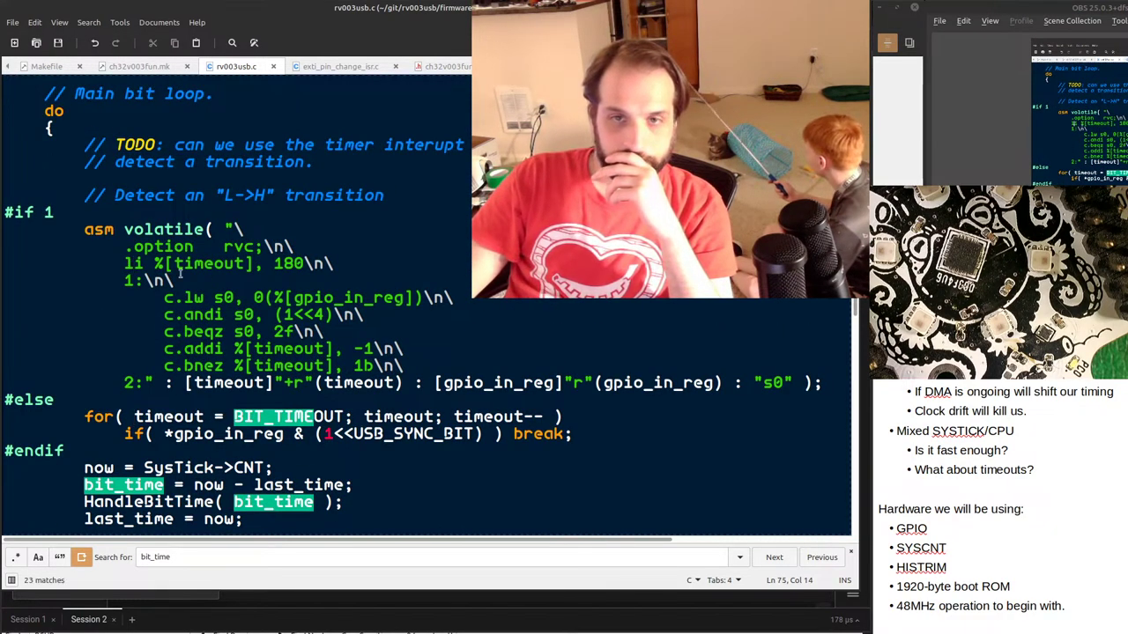
left_click_drag(163, 297, 132, 380)
left_click_drag(225, 366, 164, 366)
left_click(164, 331)
left_click(164, 361)
scroll(163, 361, "down", 2)
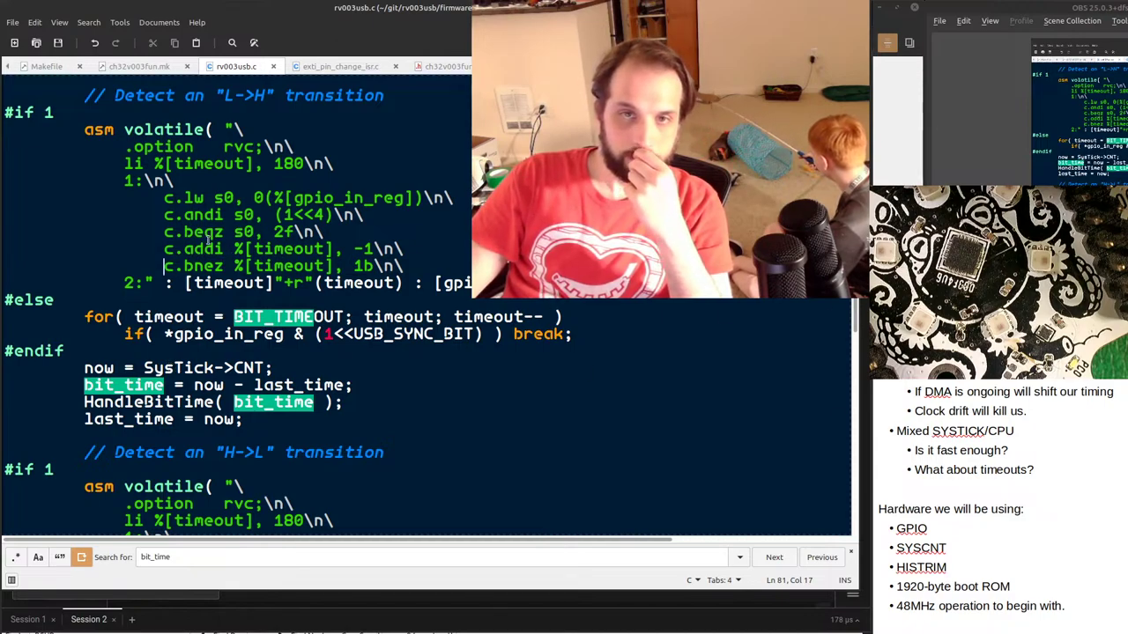
left_click_drag(224, 249, 165, 266)
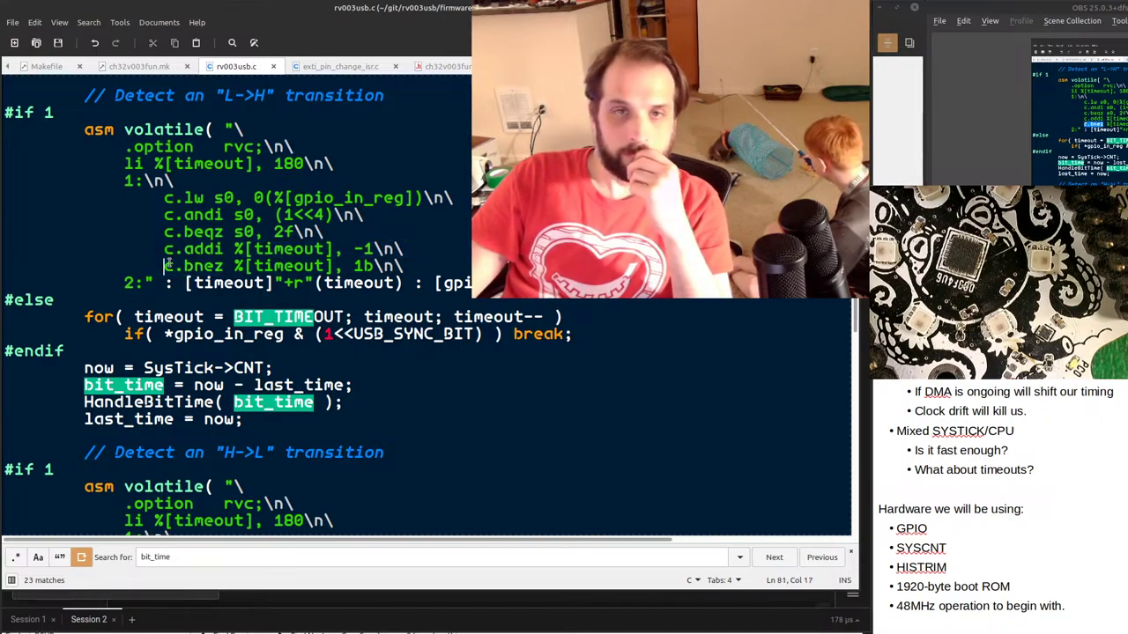
left_click(224, 266)
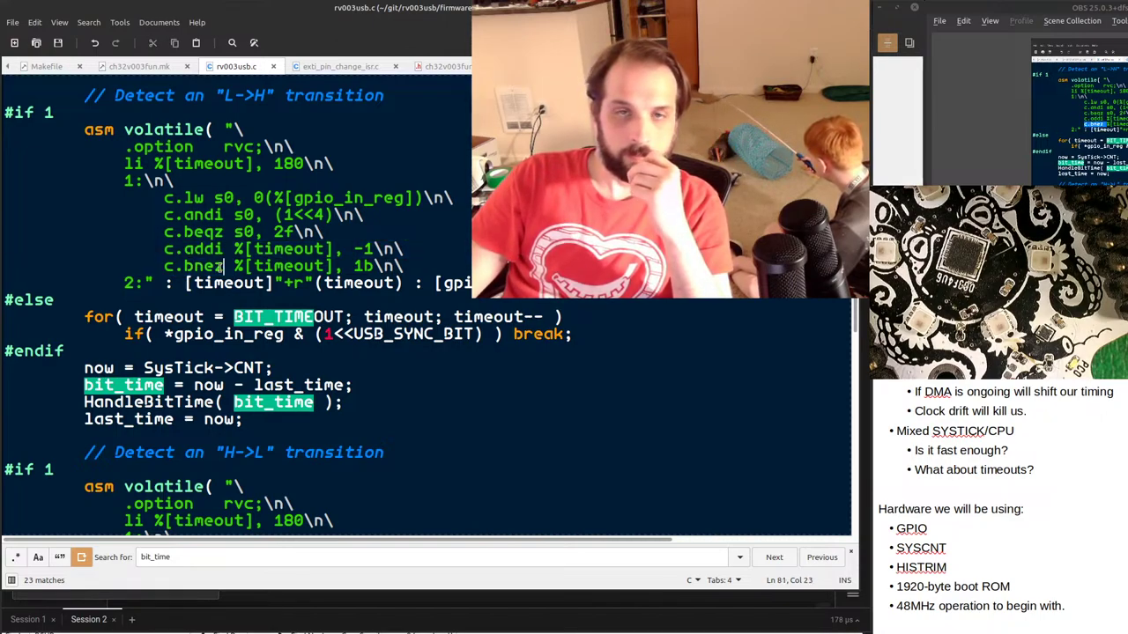
left_click_drag(185, 215, 165, 232)
left_click(164, 215)
left_click(204, 215)
left_click(174, 232)
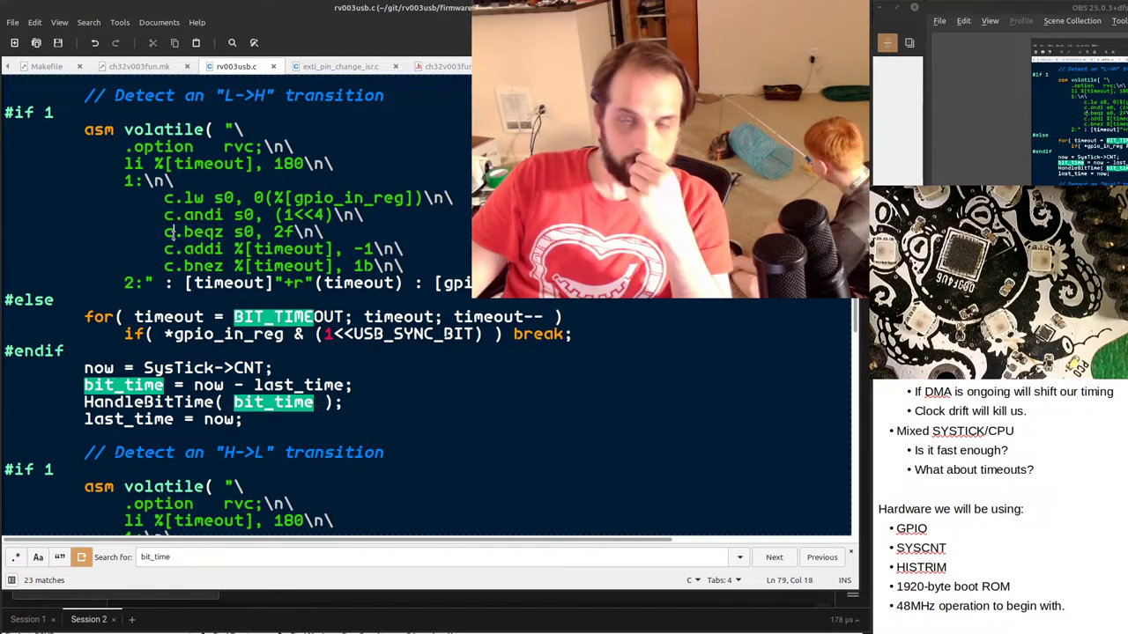
Switch to the terminal, stop the running monitor, and rebuild the firmware with make clean all monitor.
key("alt+Tab")
key("alt+Tab")
key("alt+Tab")
key("alt+Tab")
key("alt+Tab")
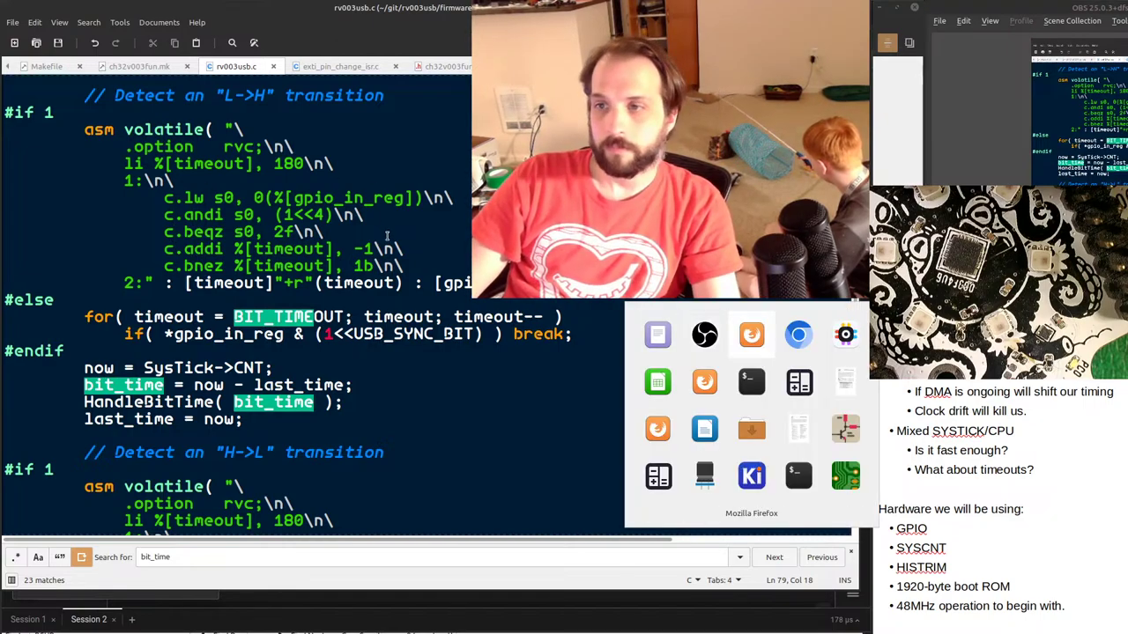
key("alt+Tab")
key("ctrl+c")
key("Return")
key("Return")
key("Return")
key("Return")
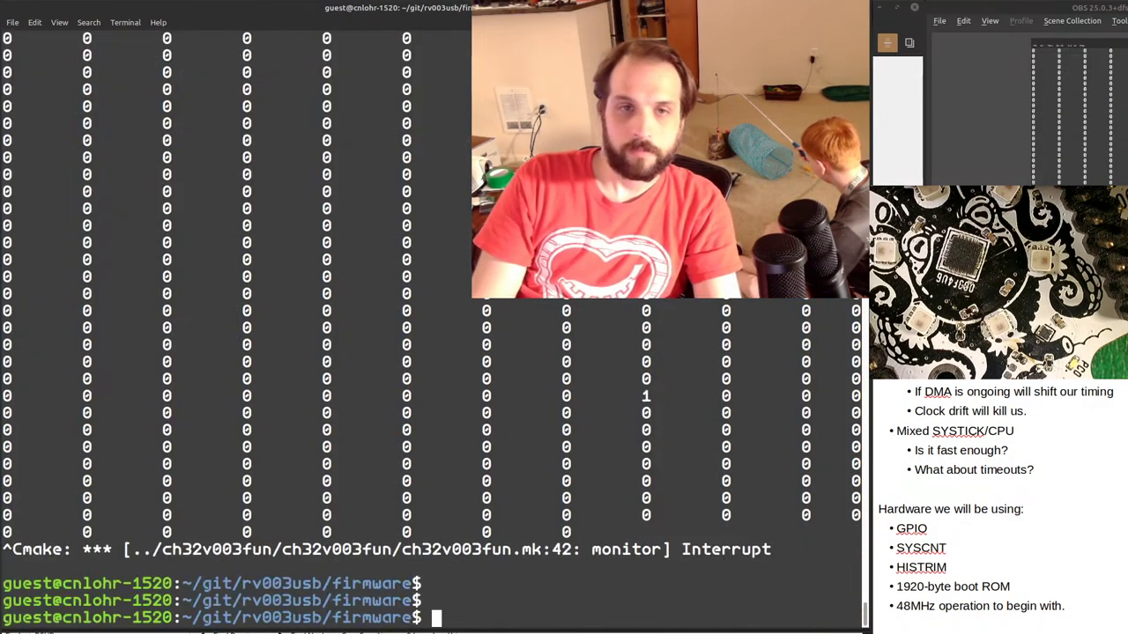
key("Up")
key("Return")
Read the rv003usb.c compile errors in the terminal and return to the source file in the text editor.
key("alt+Tab")
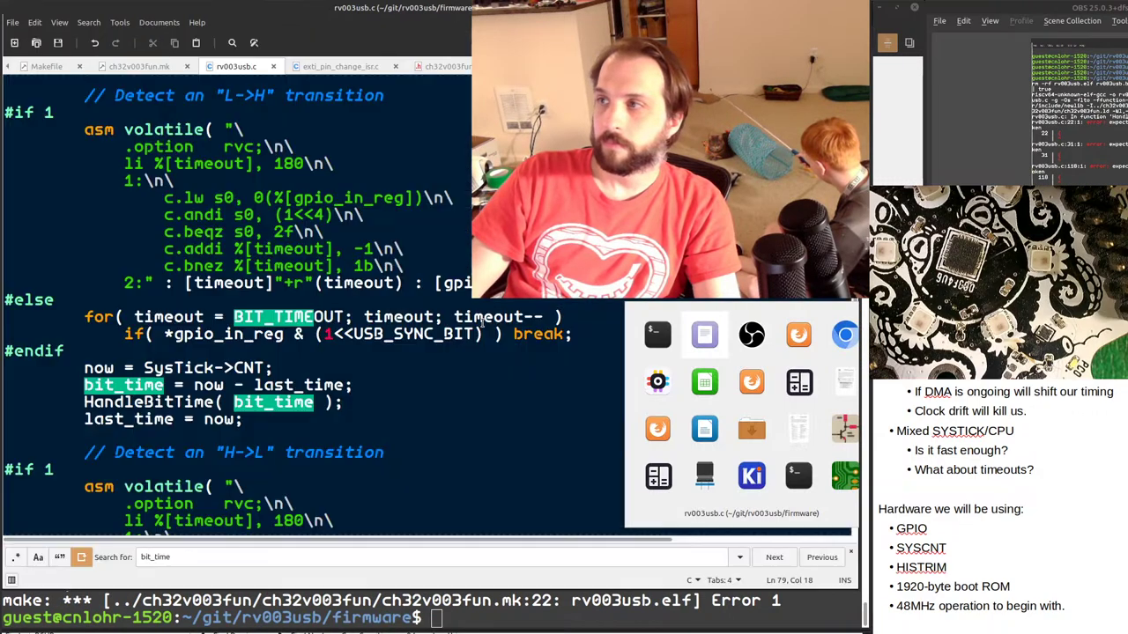
key("alt+Tab")
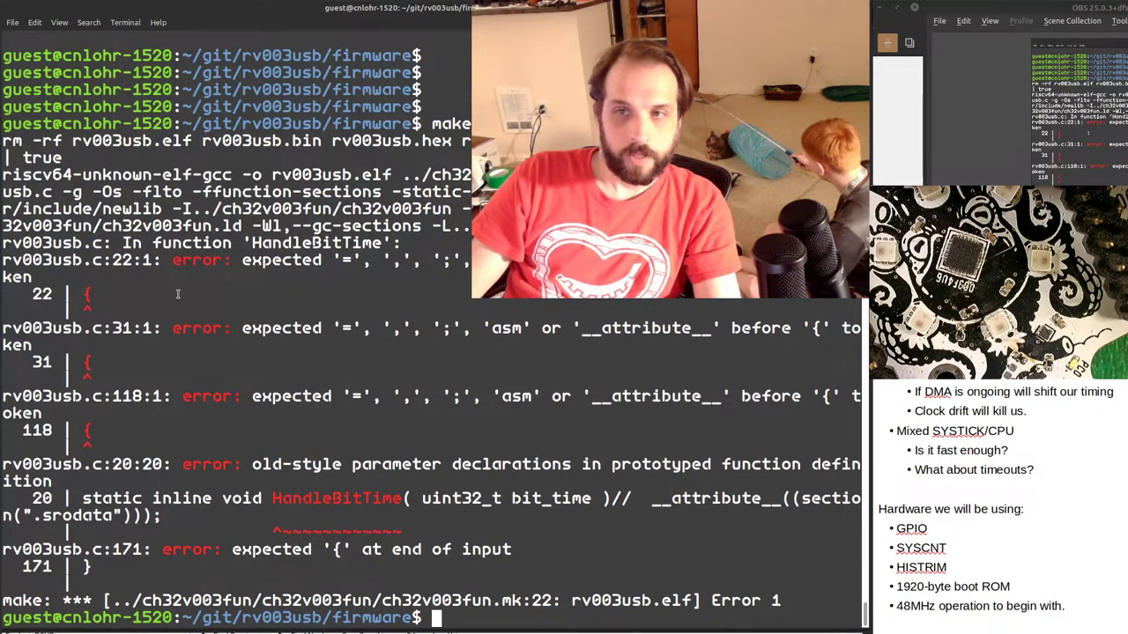
key("alt+Tab")
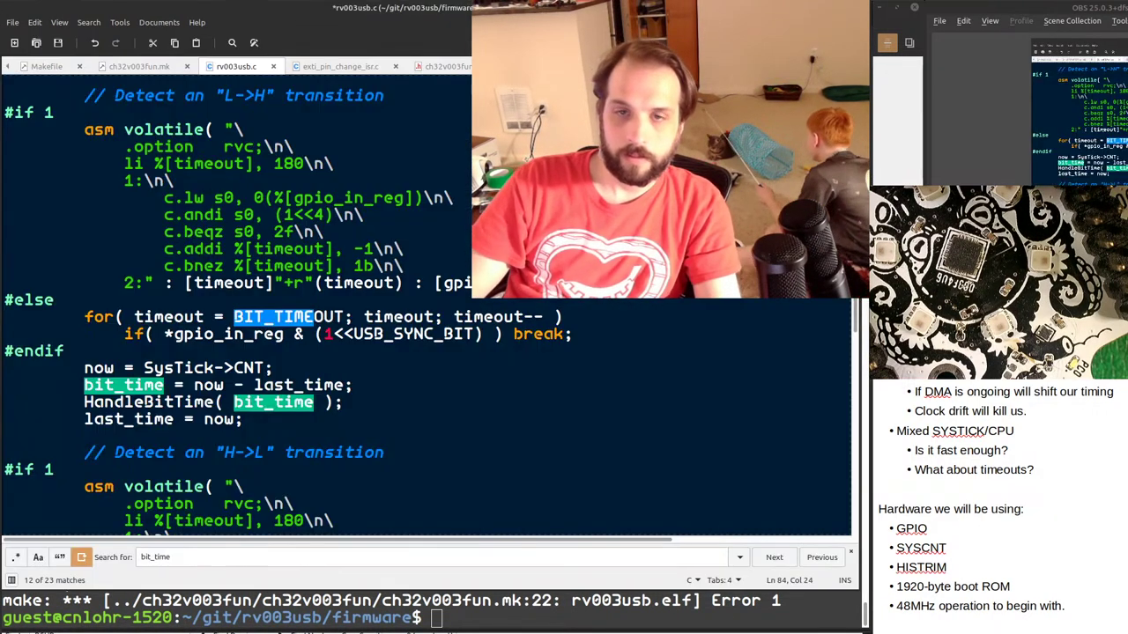
type("20")
key("ctrl+z")
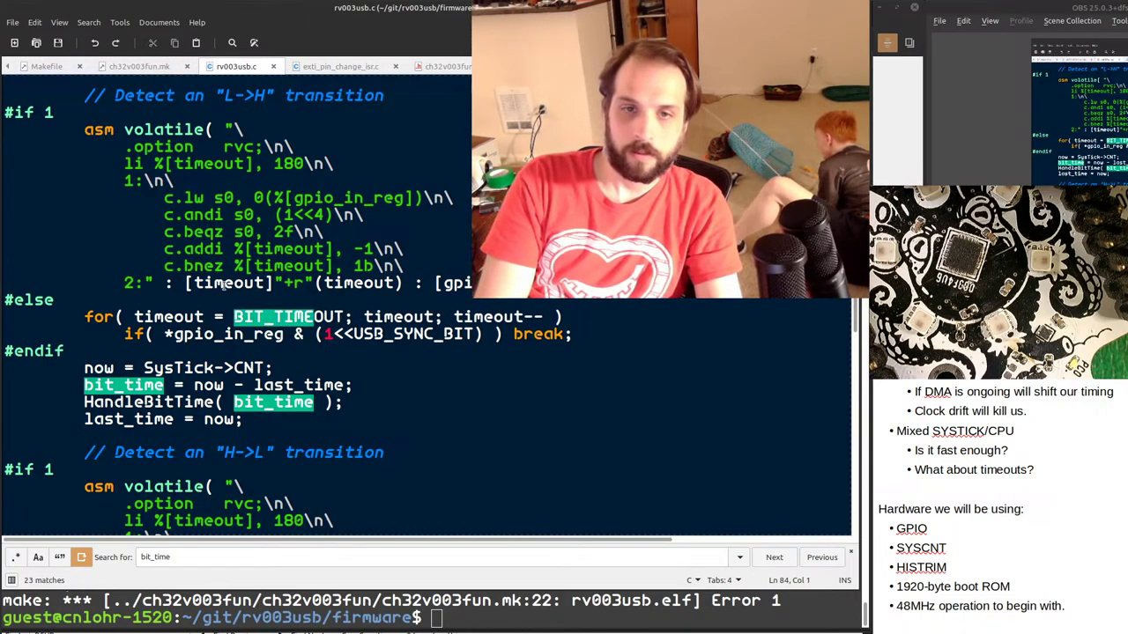
key("ctrl+z")
Add a semicolon after the HandleBitTime prototype on line 20, before the commented-out section attribute, and save rv003usb.c.
key("Down")
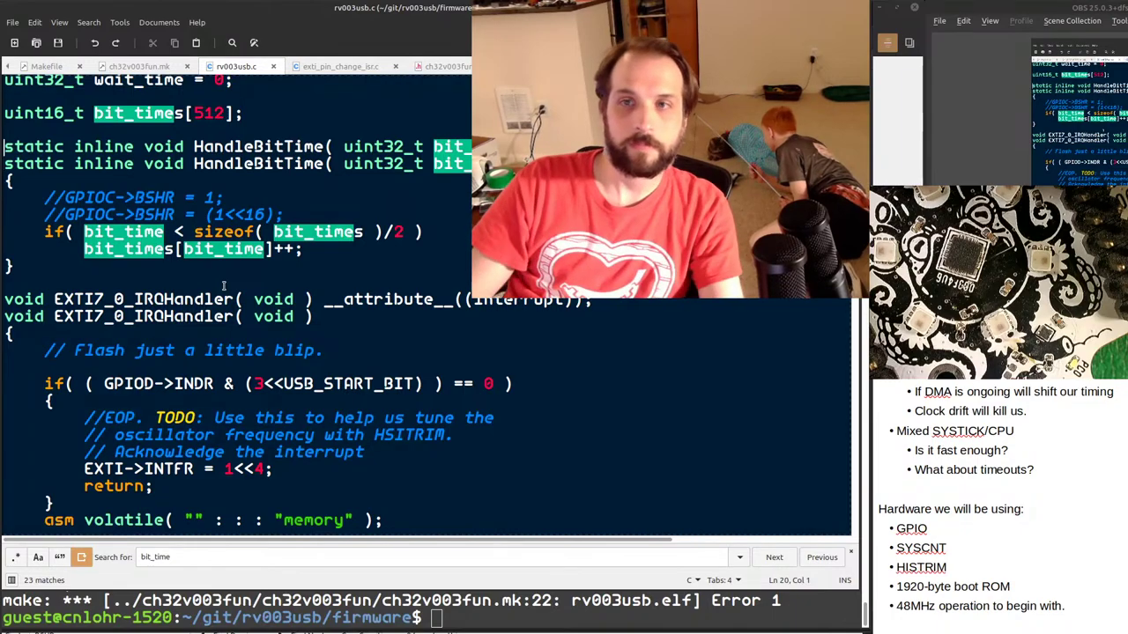
key("Up")
key("Up")
key("Up")
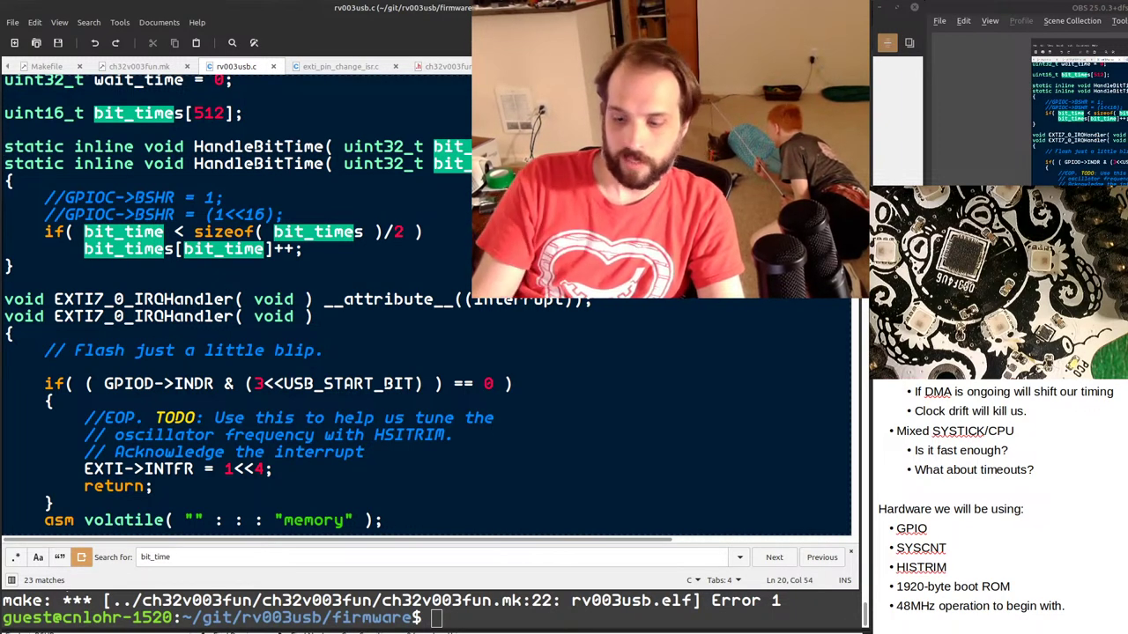
key("End")
key("ctrl+s")
Run make clean all monitor again in the terminal, let the bit-time counts print, and stop the monitor.
key("alt+Tab")
key("Up")
key("Return")
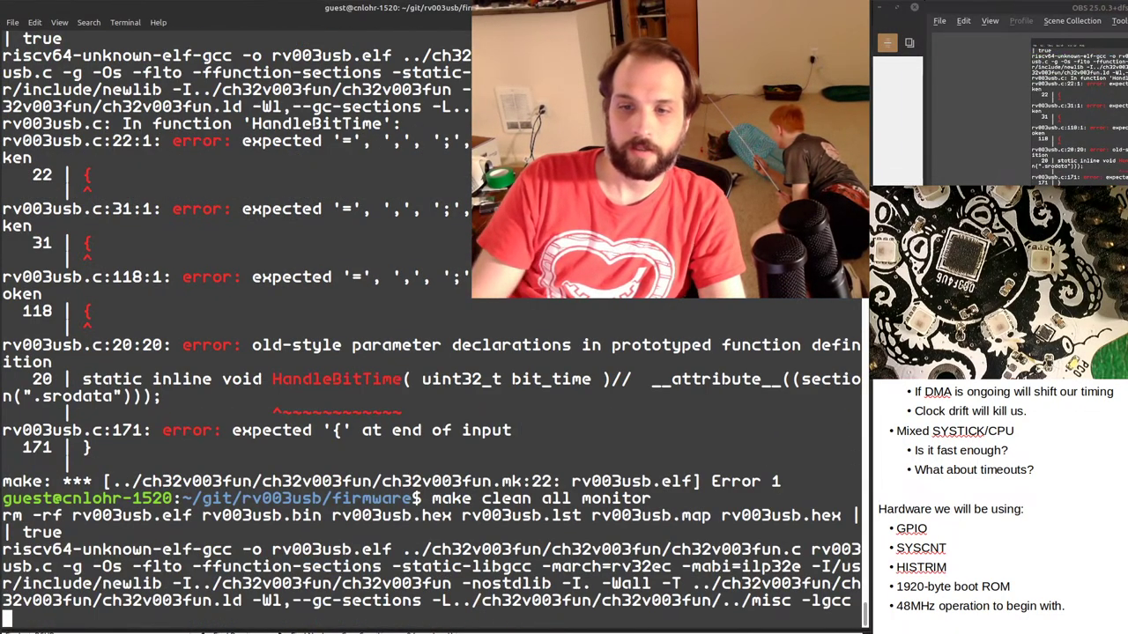
key("alt+Tab")
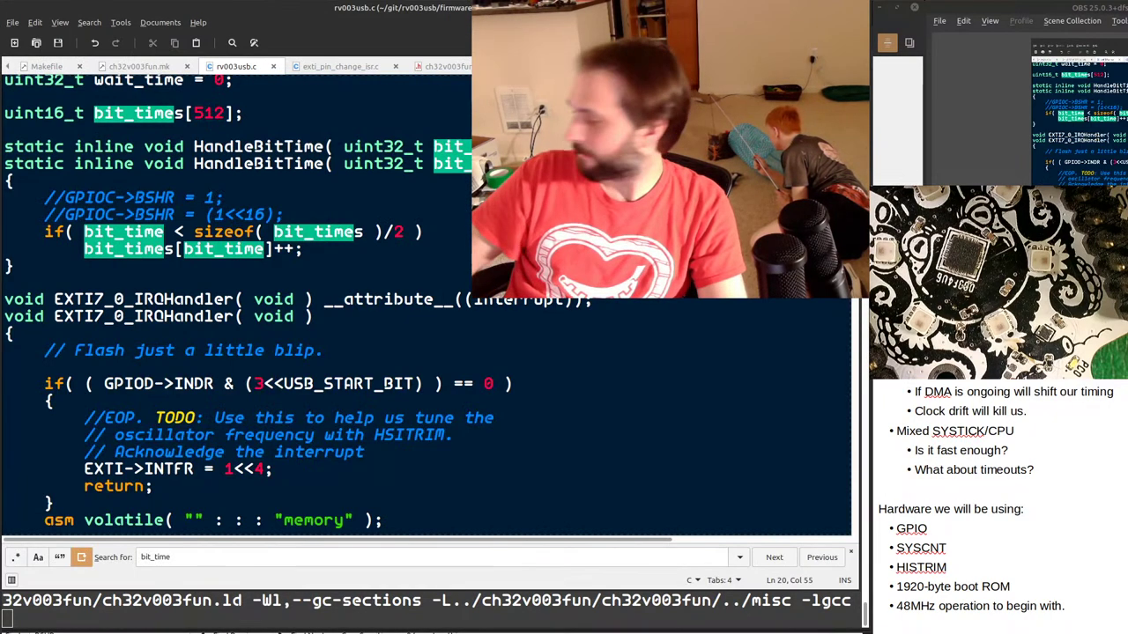
key("alt+Tab")
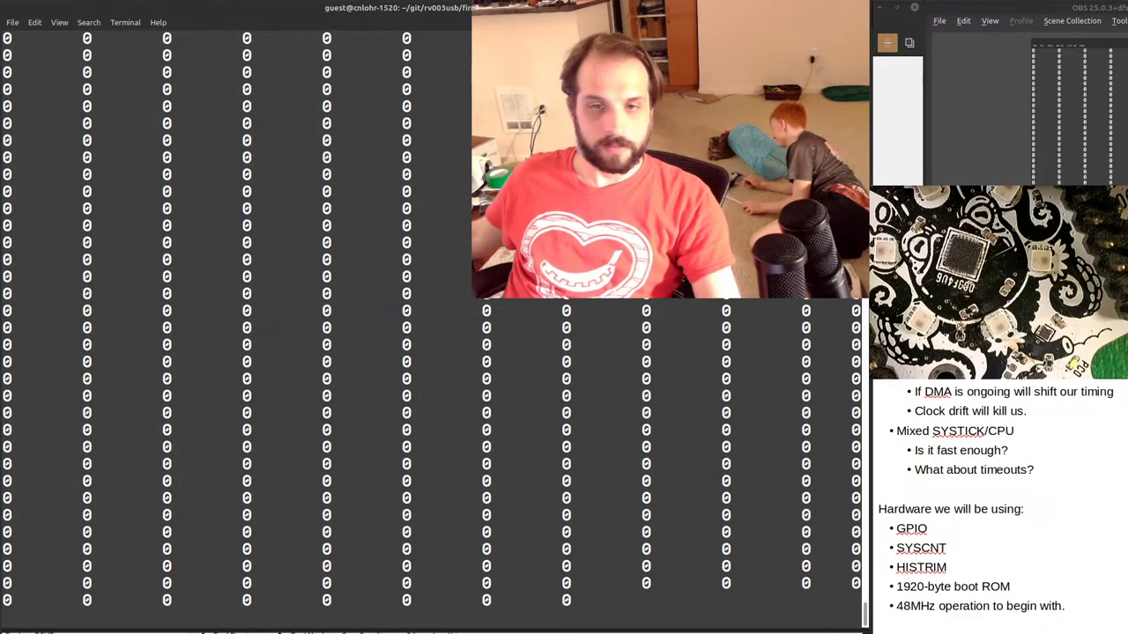
key("ctrl+c")
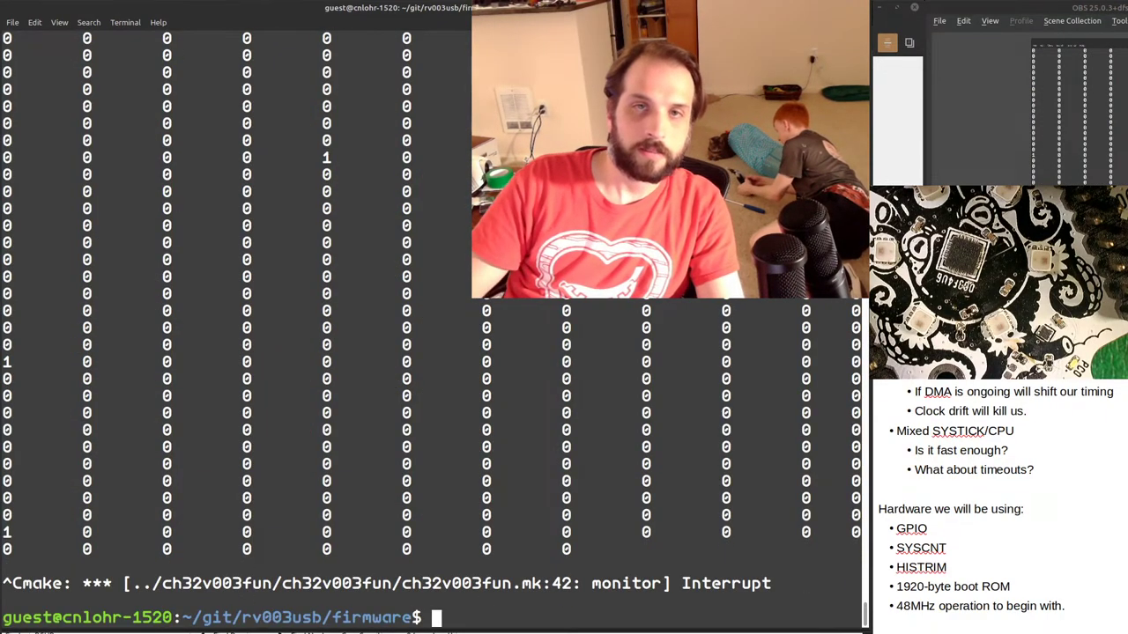
Copy one complete block of bit-time counts from the terminal output.
scroll(351, 363, "up", 3)
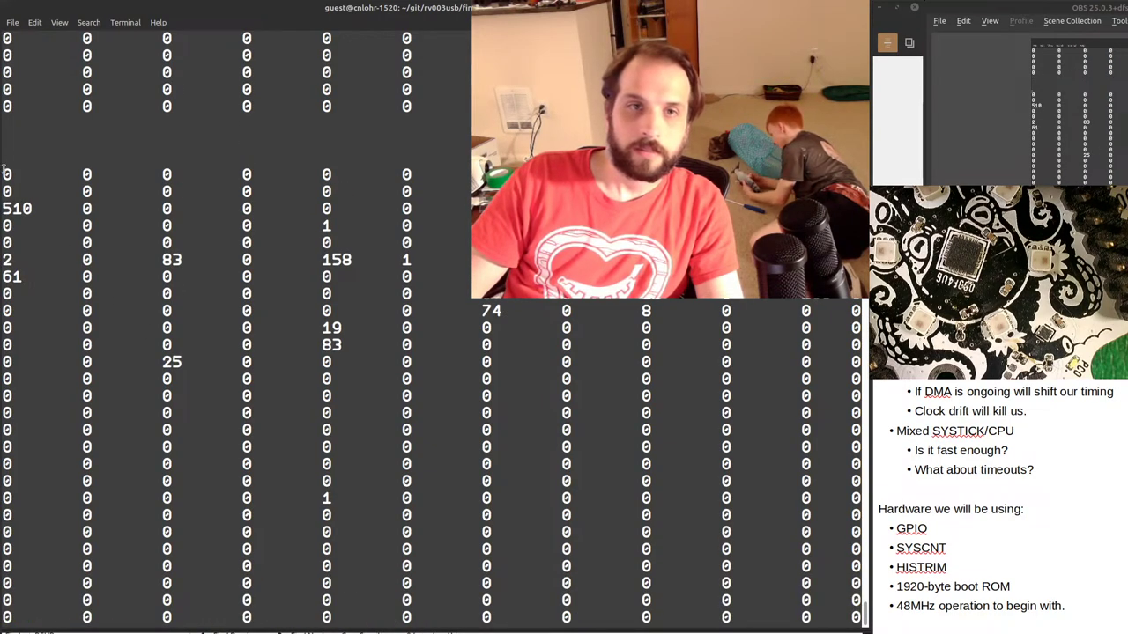
left_click_drag(5, 174, 570, 568)
right_click(542, 410)
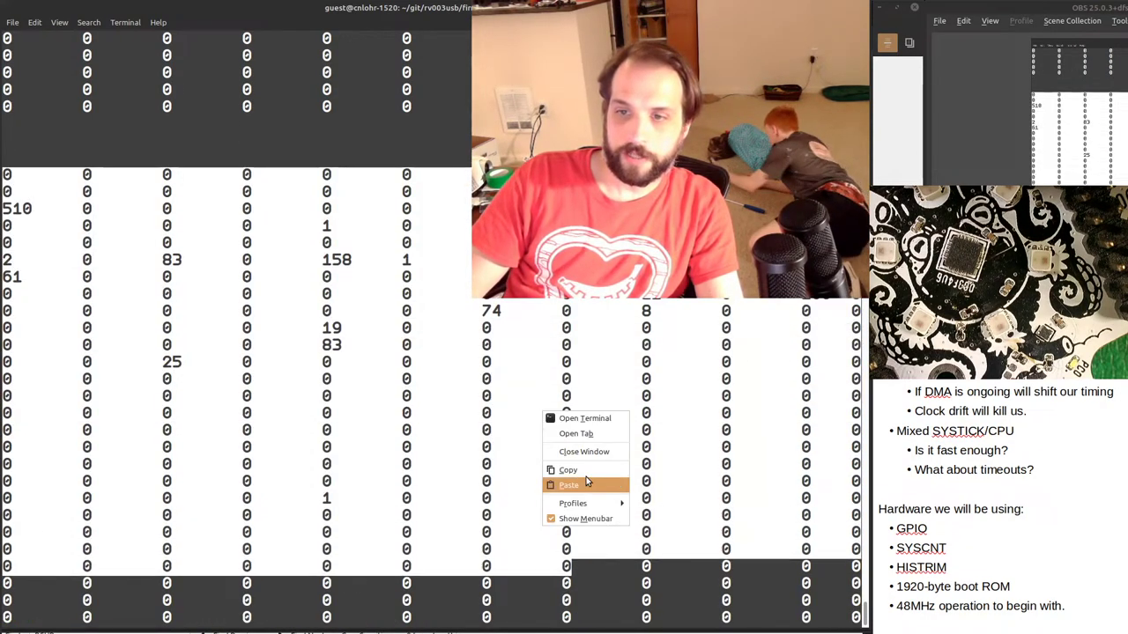
left_click(586, 471)
Switch to the LibreOffice Calc spreadsheet and paste the copied counts from cell A3 so they feed the row 3 chart.
key("alt+Tab")
key("Tab")
key("Tab")
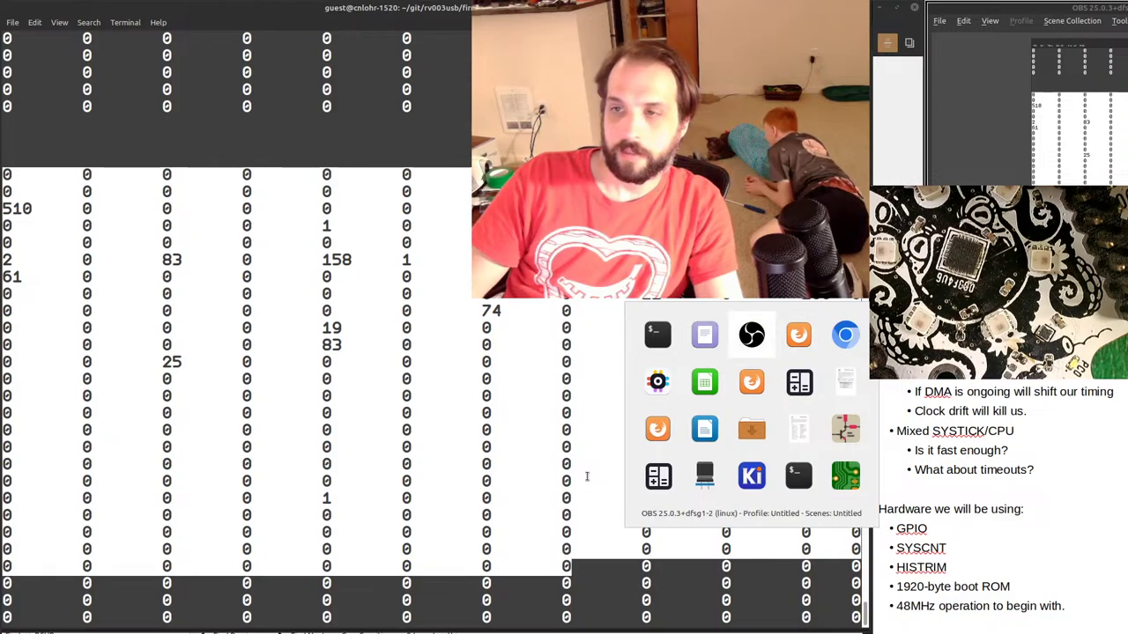
key("alt+Tab")
key("alt+Tab")
key("alt+Tab")
key("alt+Tab")
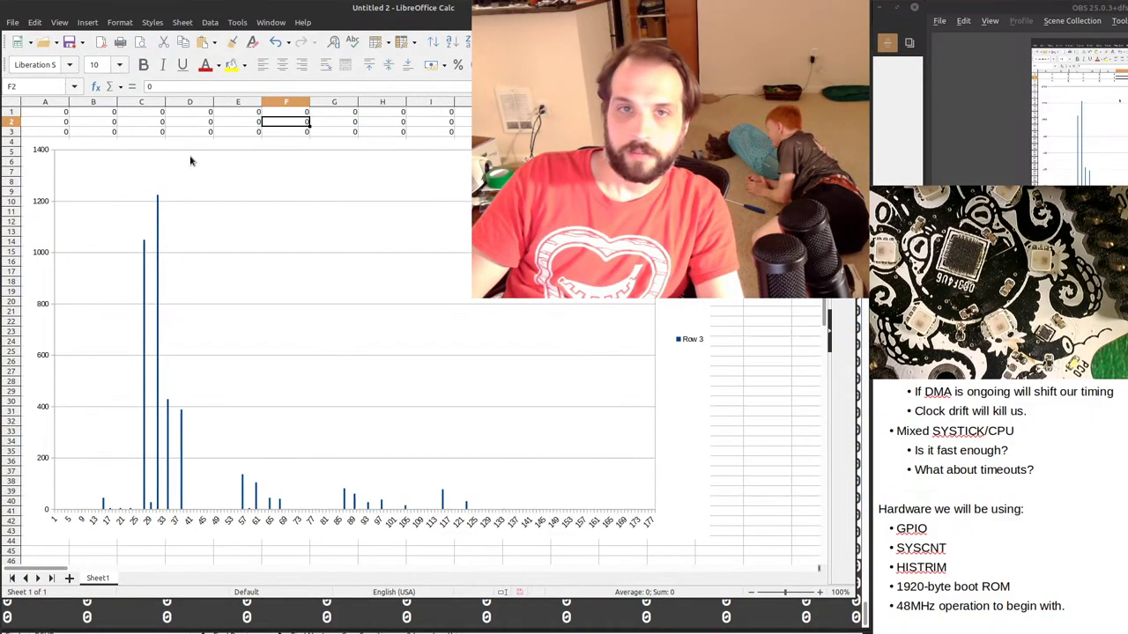
left_click(70, 131)
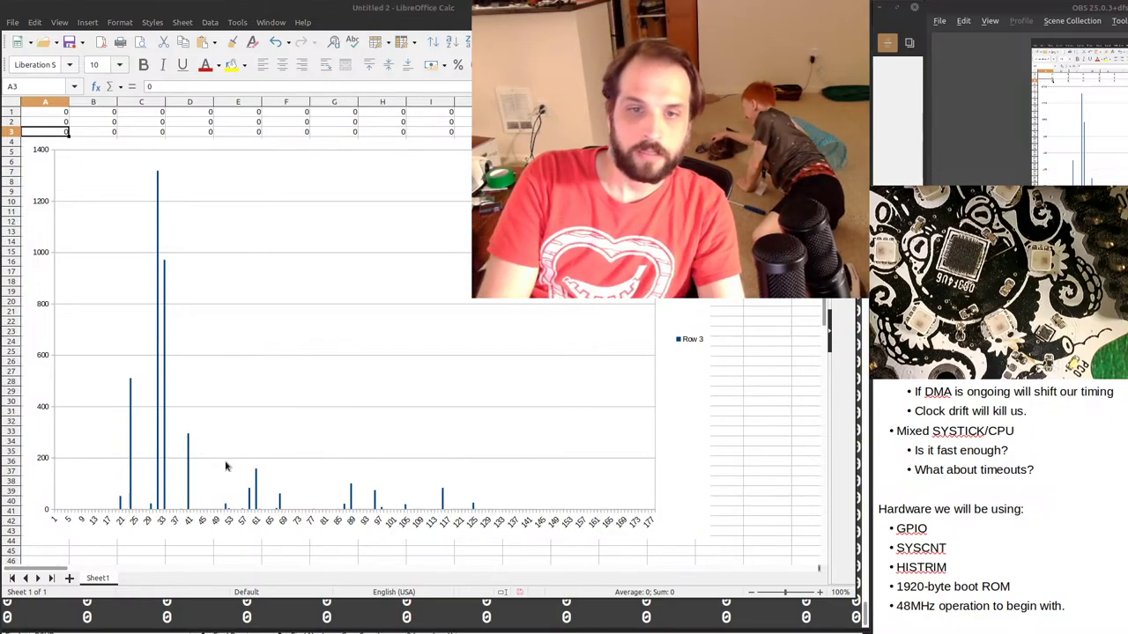
Open the calculator over the chart and enter 69.
key("super")
key("Escape")
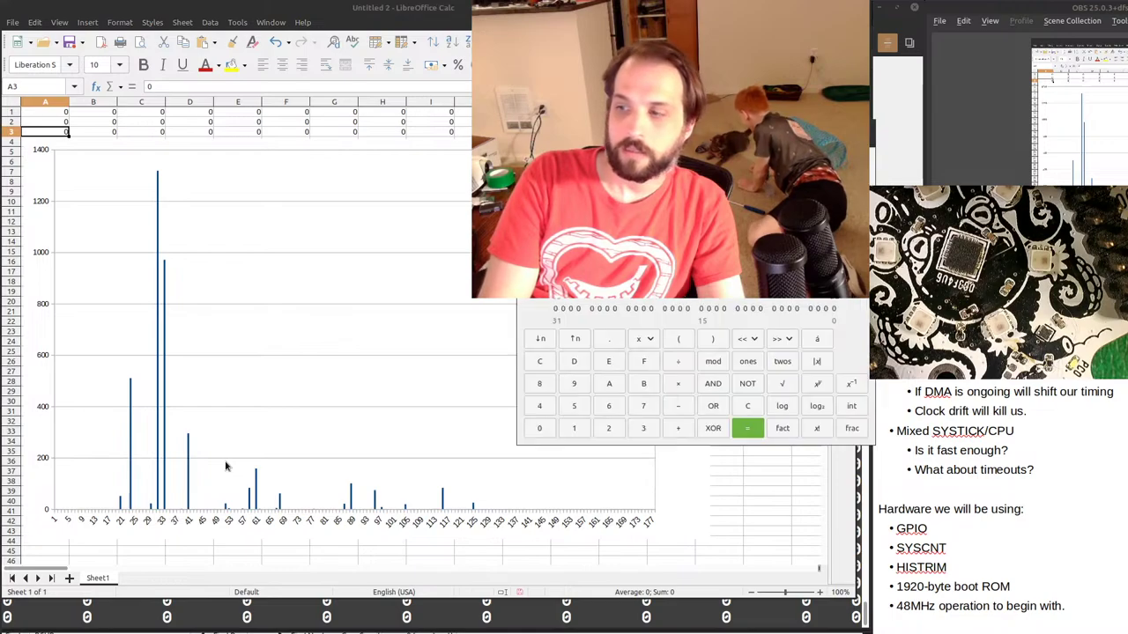
type("69")
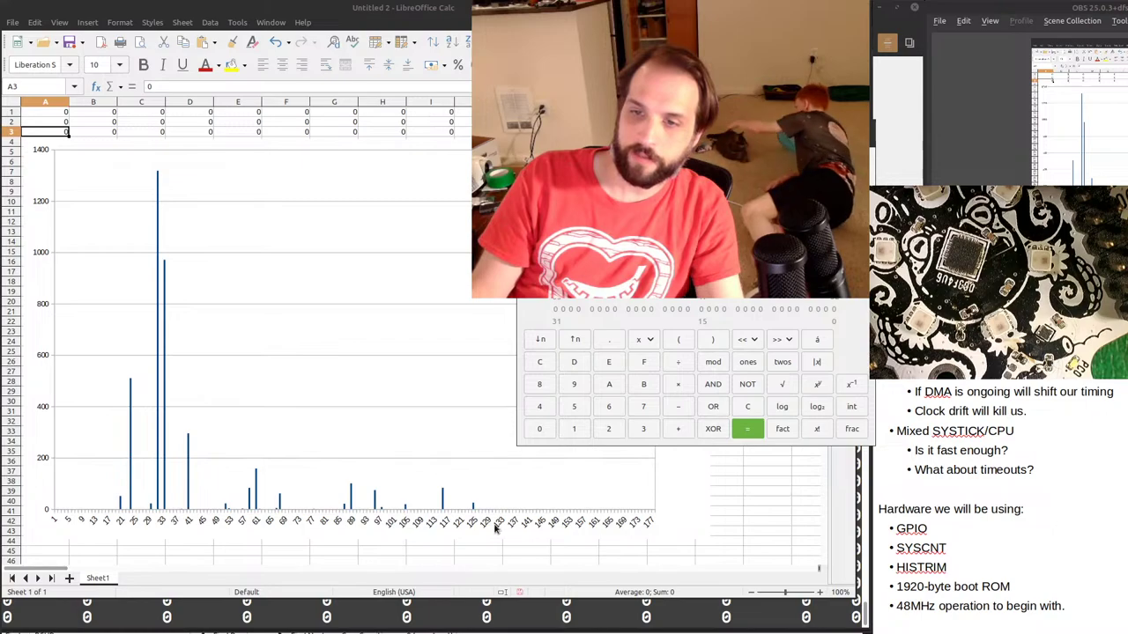
Switch to rv003usb.c, uncomment the two GPIOC->BSHR lines in HandleBitTime, and save the file.
key("super")
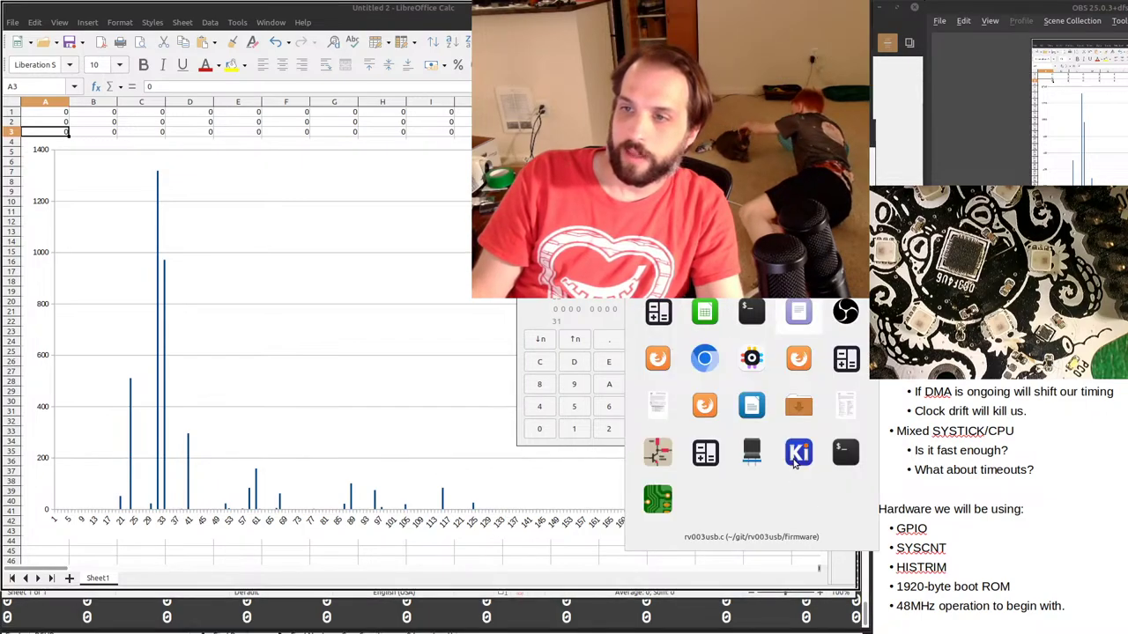
left_click(799, 424)
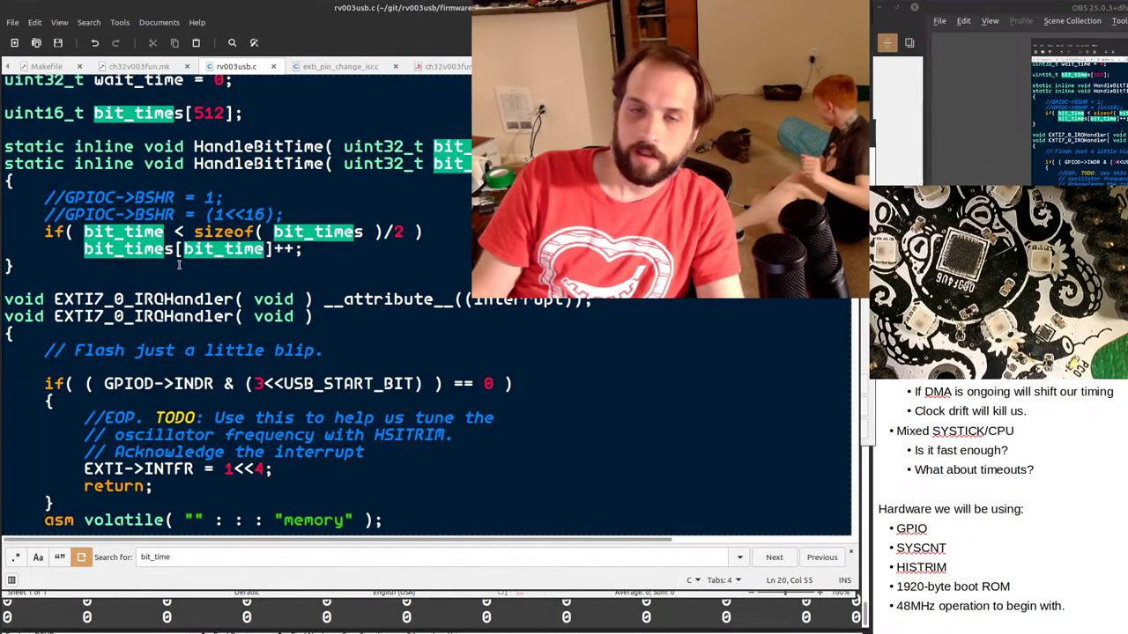
left_click(328, 472)
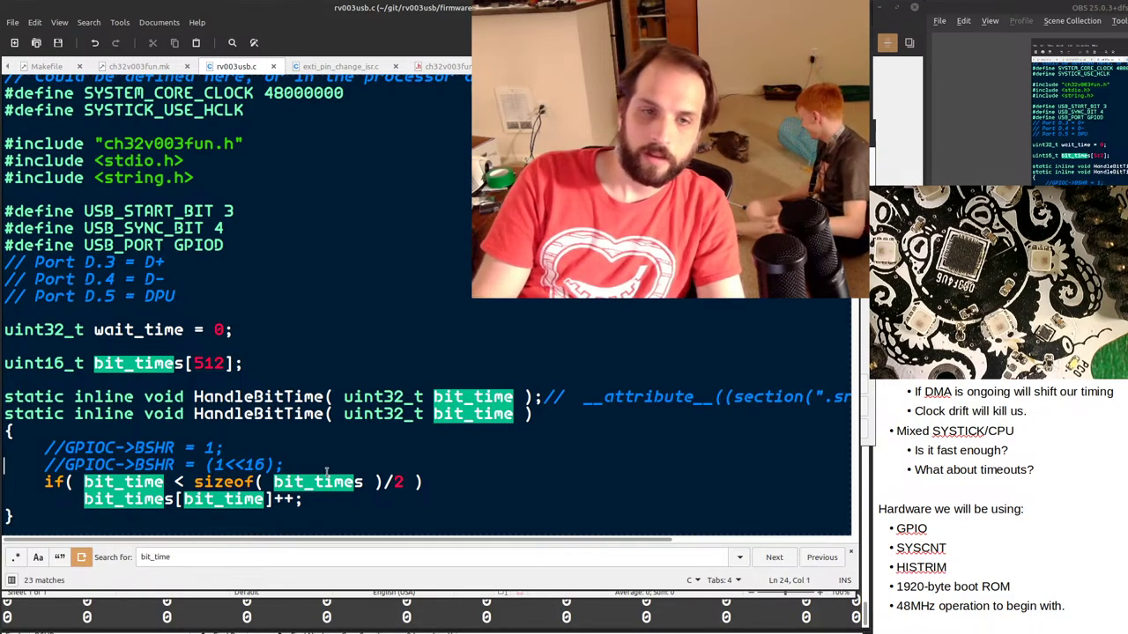
key("Delete")
key("Delete")
key("Delete")
key("Tab")
key("Up")
key("BackSpace")
key("Delete")
key("Delete")
key("Tab")
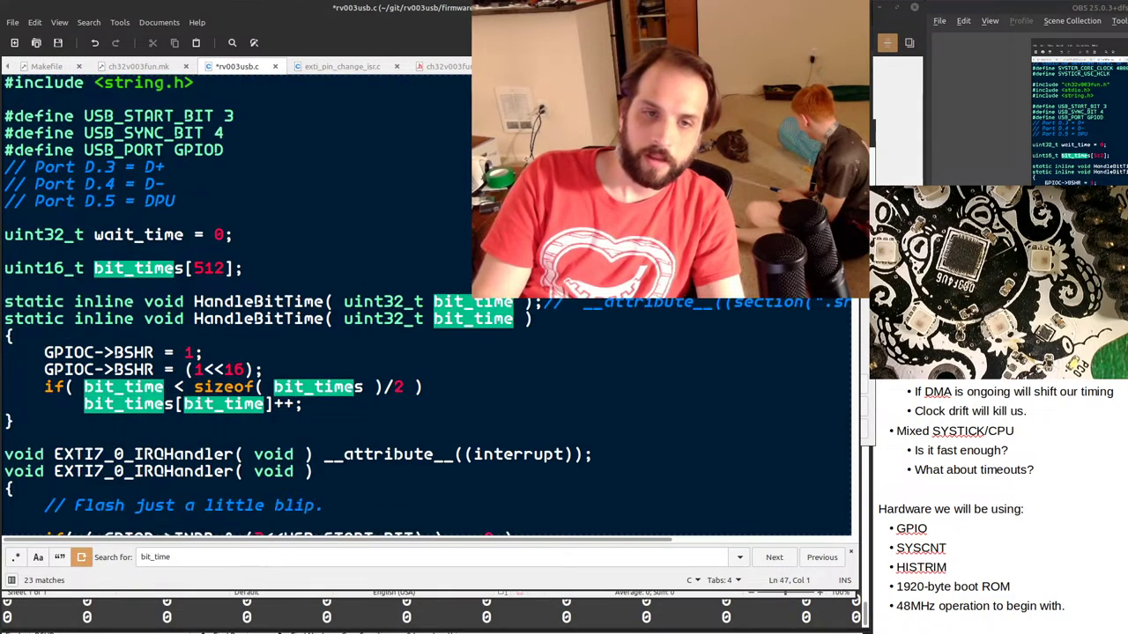
scroll(325, 472, "down", 5)
key("ctrl+s")
Review the main bit loop's L->H and H->L sections down to the loop's end, and return to HandleBitTime.
scroll(325, 473, "down", 5)
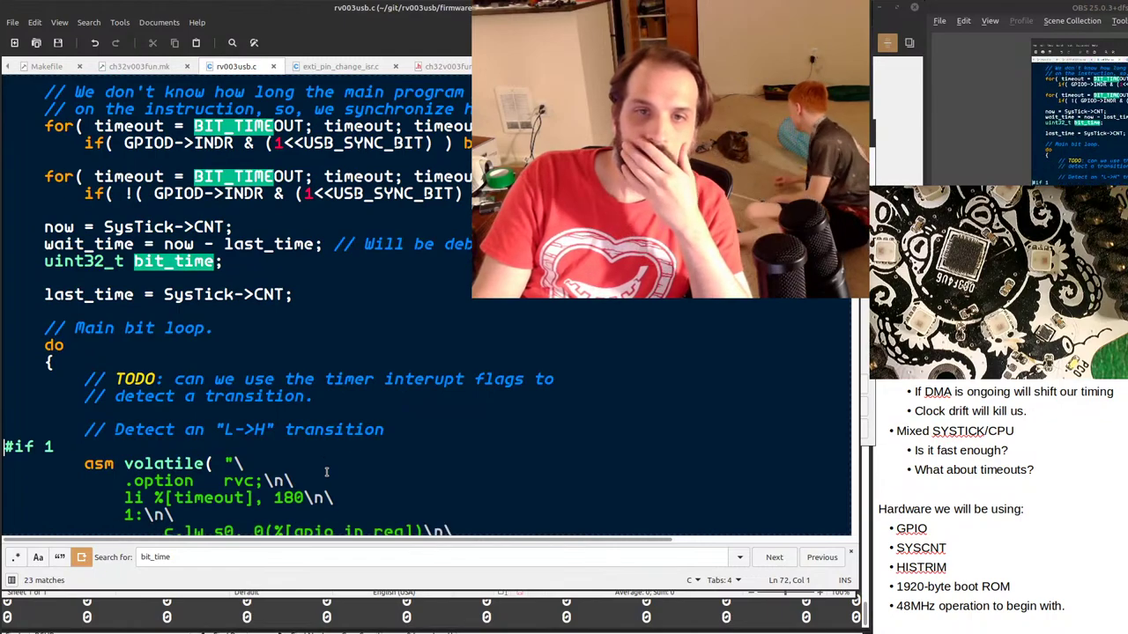
key("Page_Down")
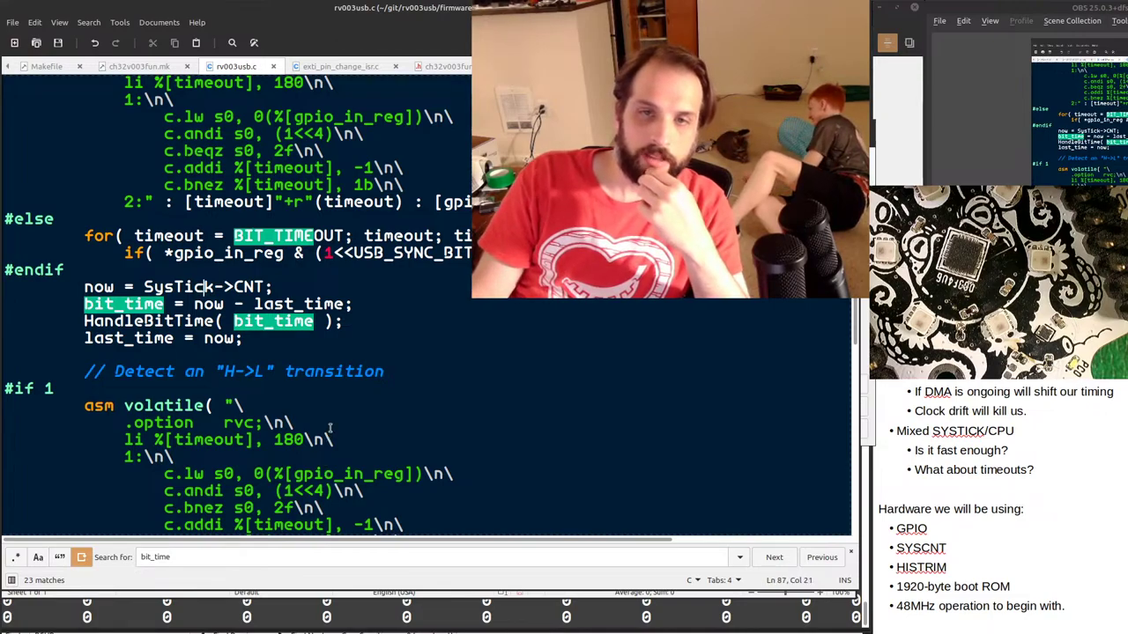
scroll(331, 385, "down", 7)
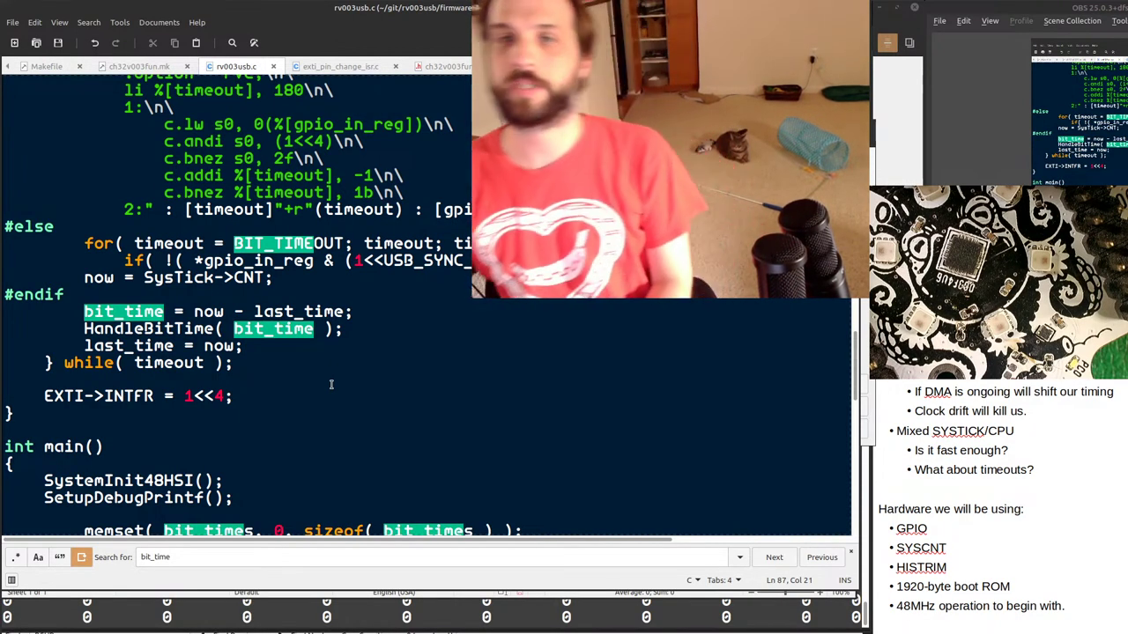
key("shift+Return")
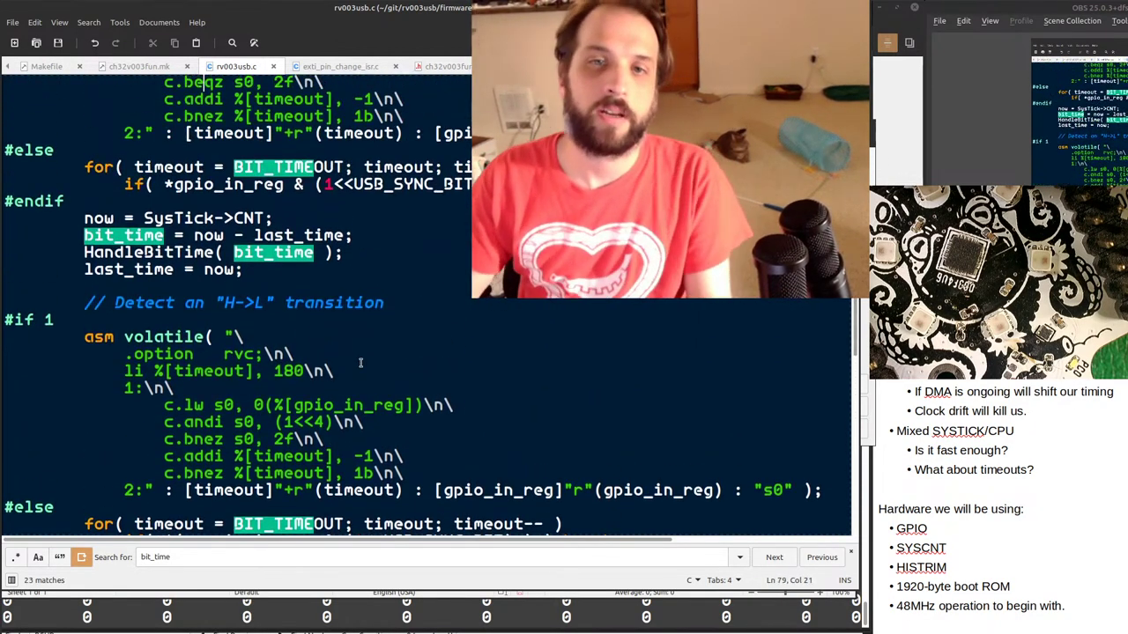
scroll(360, 362, "down", 4)
scroll(326, 206, "up", 18)
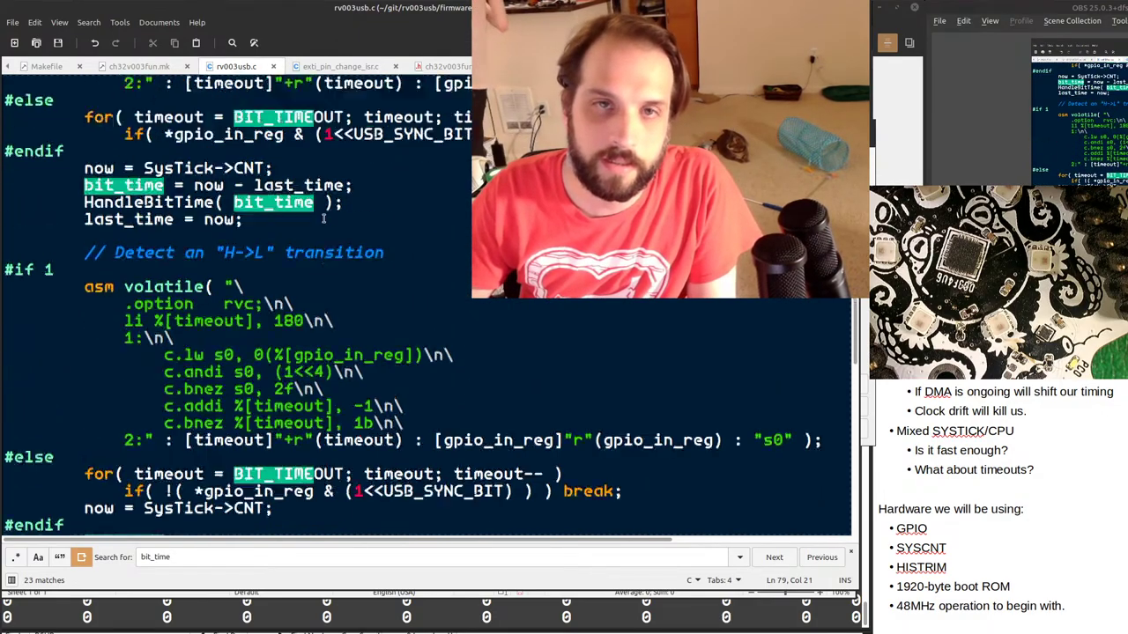
scroll(323, 218, "up", 8)
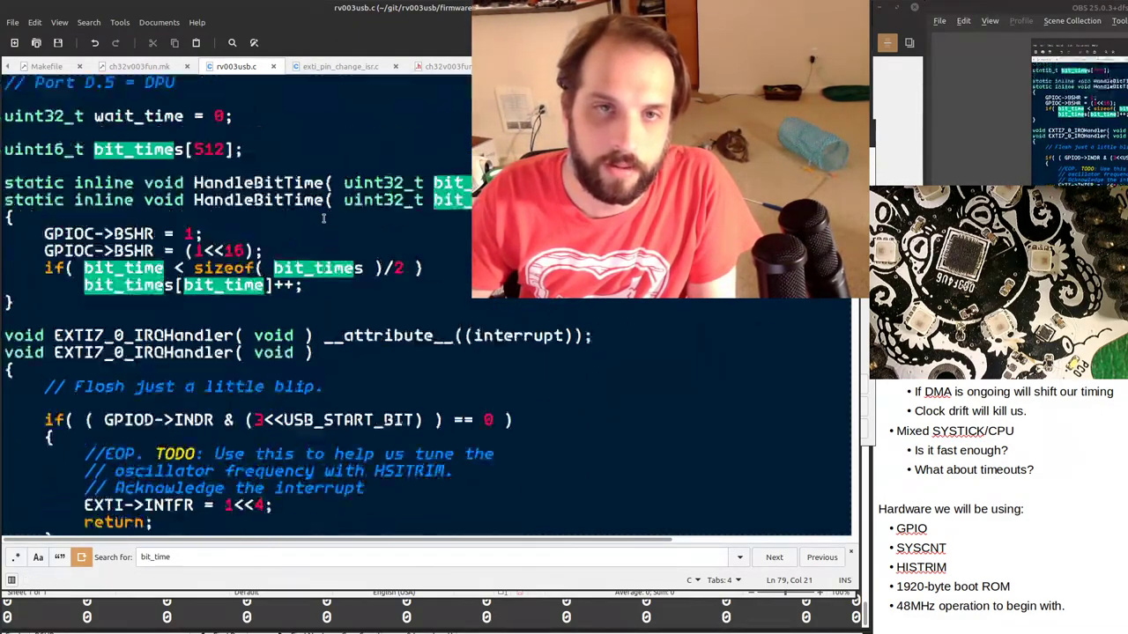
key("ctrl+Home")
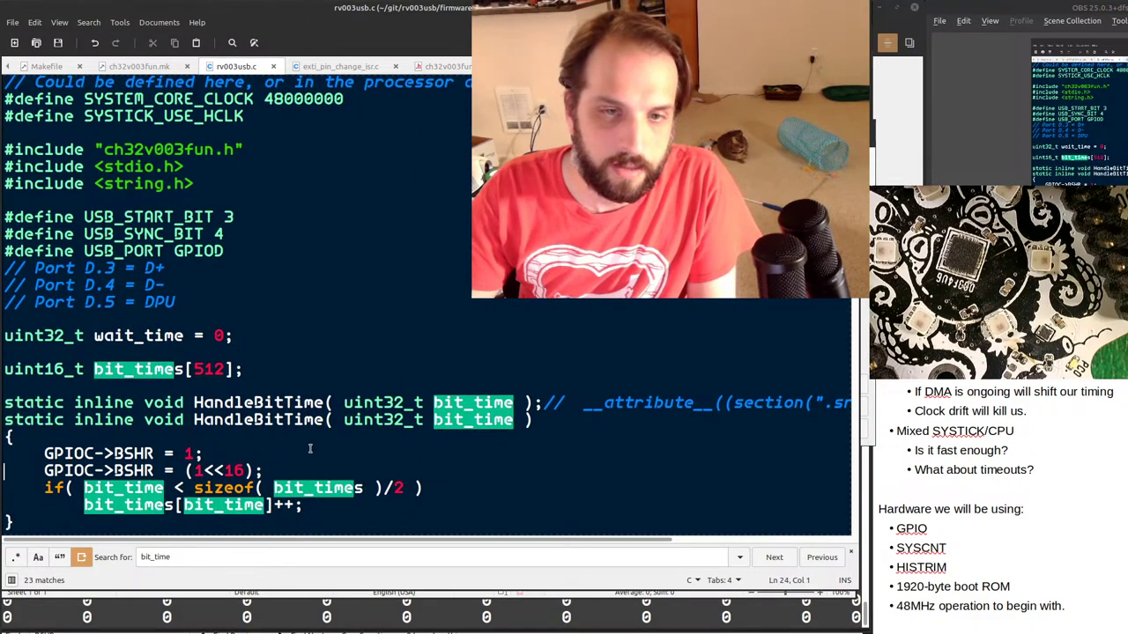
Move the GPIOC->BSHR = (1<<16) line in HandleBitTime below the bit_times increment.
key("shift+Down")
key("ctrl+x")
key("Down")
key("Down")
key("ctrl+v")
key("Up")
key("Up")
key("Up")
Copy HandleBitTime's GPIOC->BSHR = 1 line to directly above now = SysTick->CNT in the L->H section, indented to match and without a blank line.
key("shift+Up")
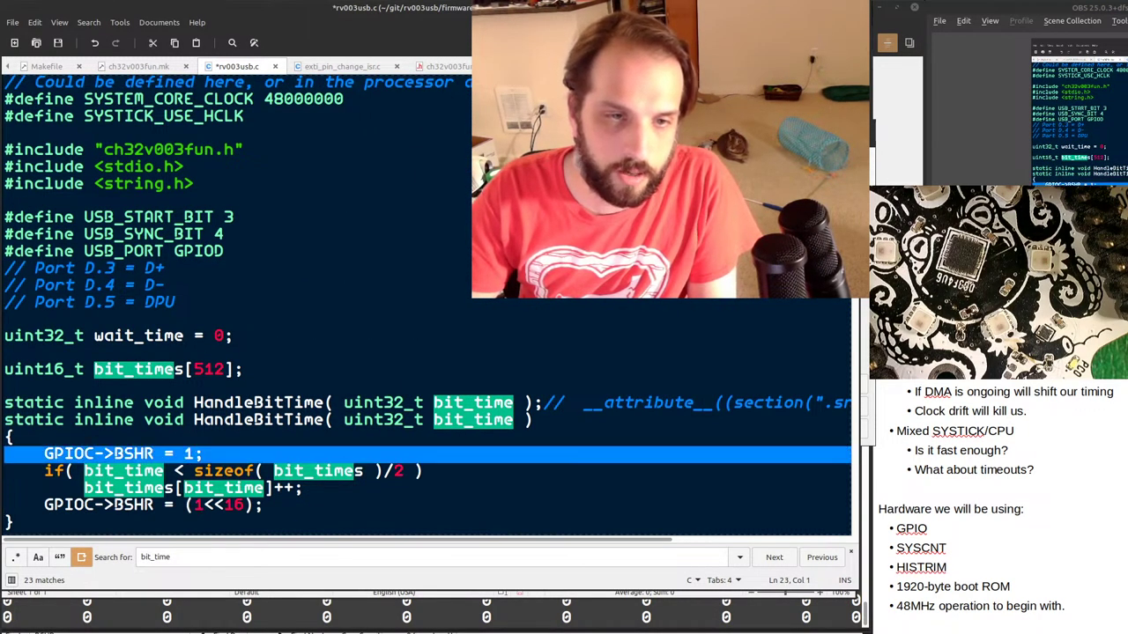
key("ctrl+x")
key("Page_Down")
key("Page_Down")
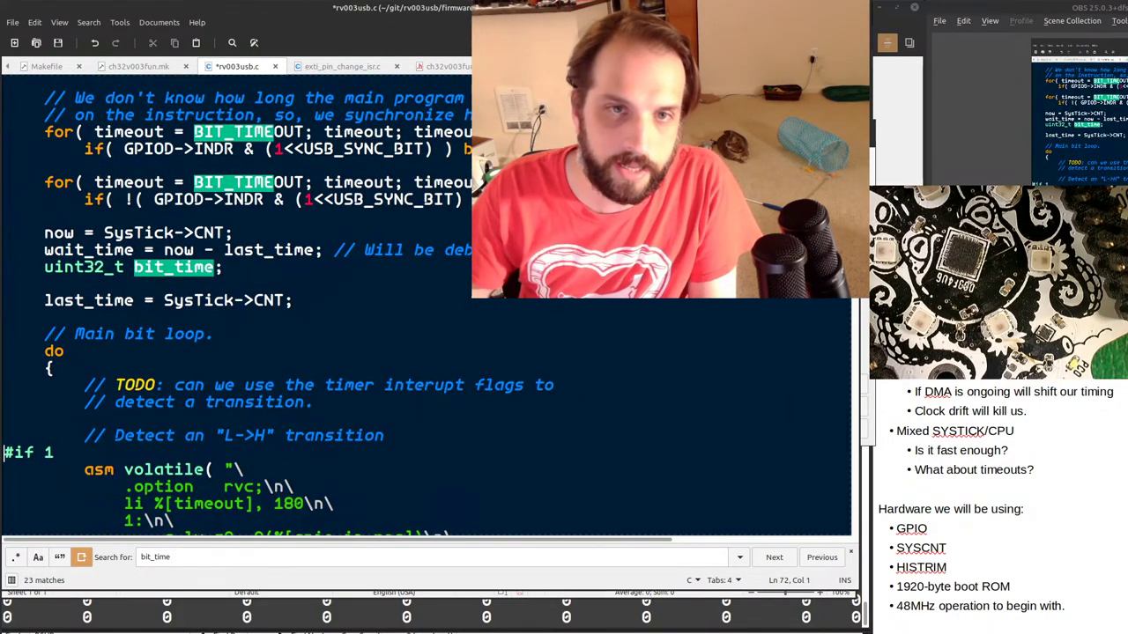
scroll(232, 248, "up", 3)
scroll(265, 291, "down", 10)
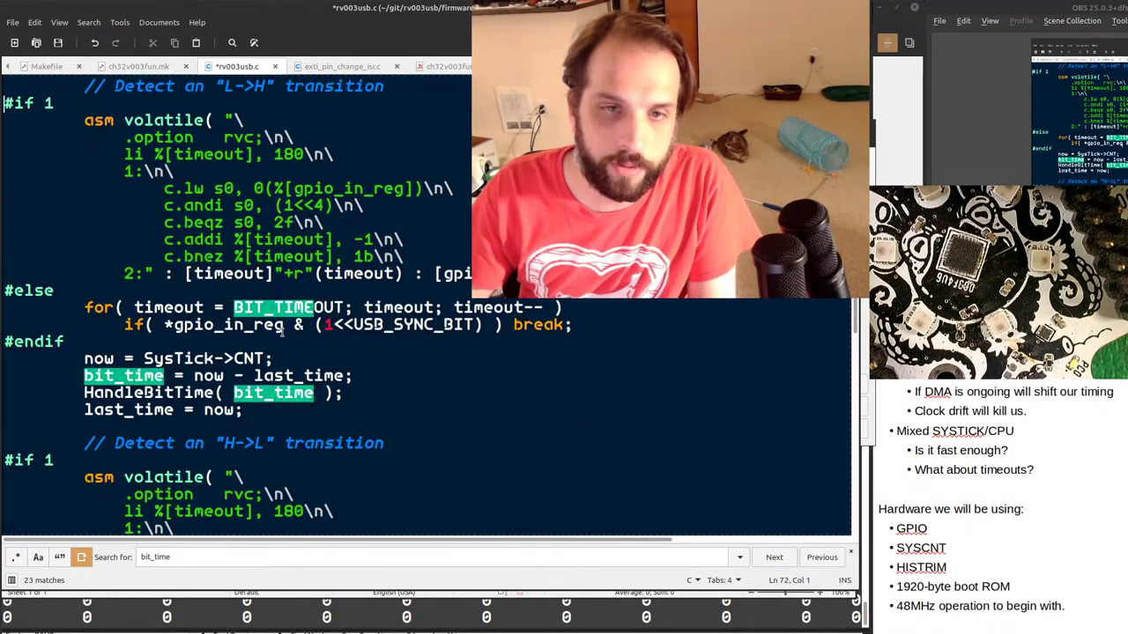
left_click(277, 341)
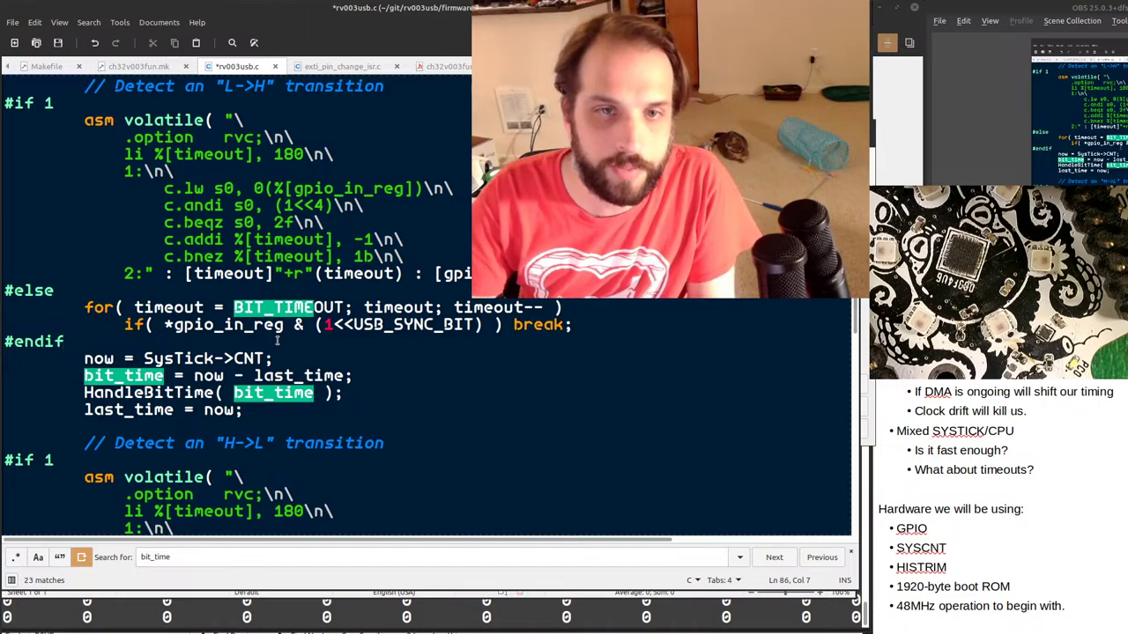
key("ctrl+v")
key("Up")
key("Tab")
left_click(4, 392)
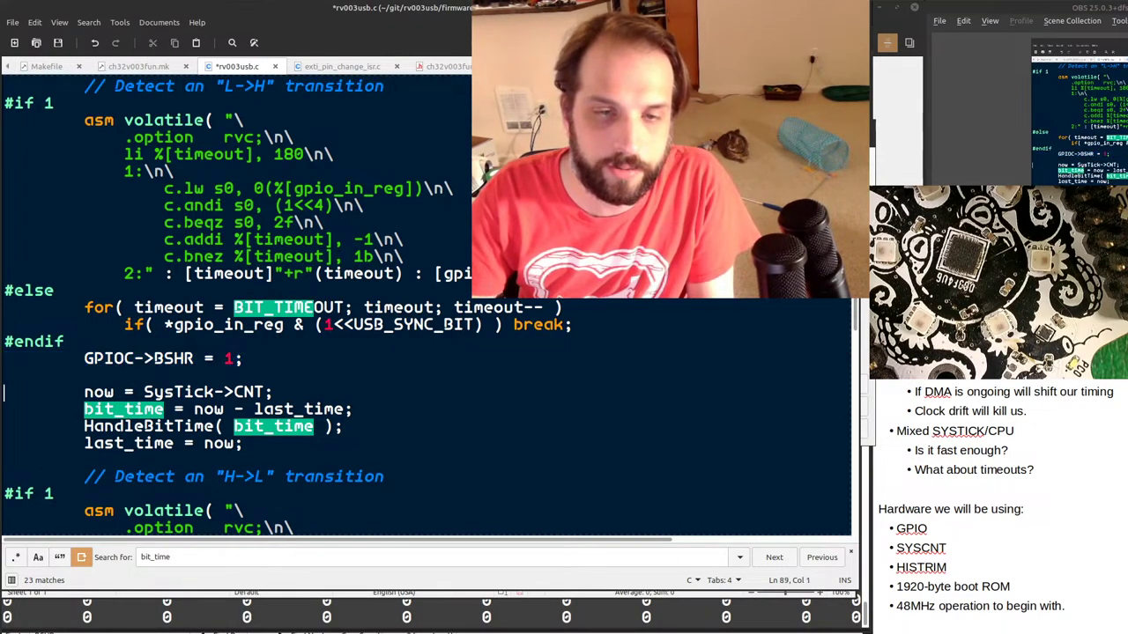
key("Delete")
Examine the H->L transition section down to the end of the main bit loop.
key("Down")
key("Down")
key("Down")
key("Down")
key("Down")
key("Down")
key("Down")
key("Down")
key("Down")
key("Down")
key("Down")
key("Down")
key("Down")
key("Down")
key("Down")
key("Down")
key("Down")
key("Down")
key("Down")
key("Down")
key("Down")
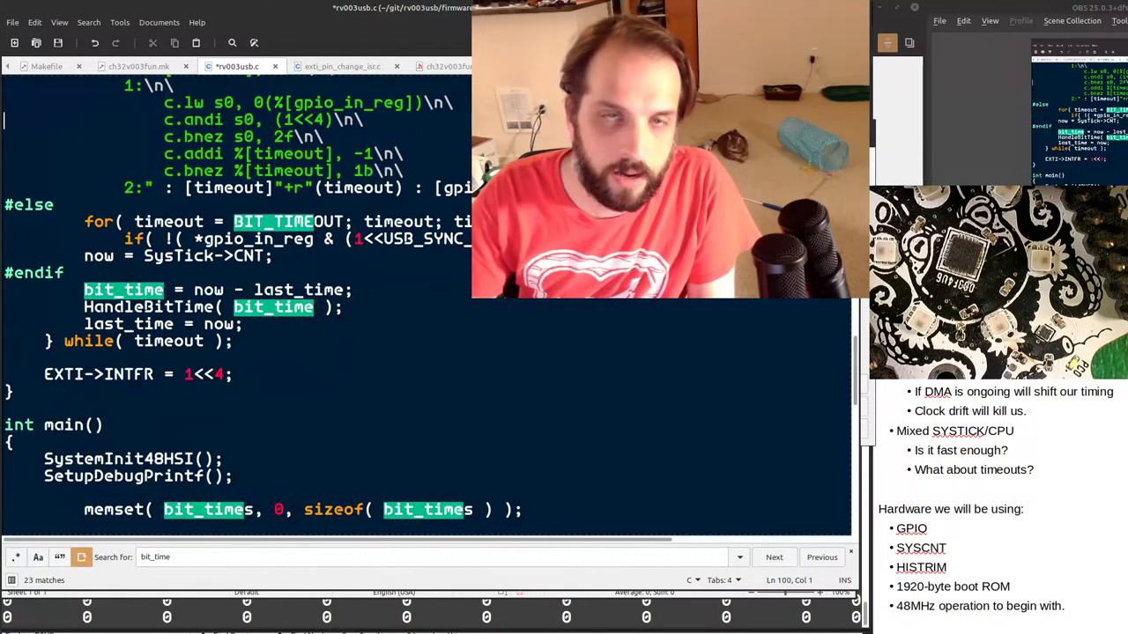
Copy HandleBitTime's GPIOC->BSHR = (1<<16) line to directly below last_time = now in the L->H section, indented to match.
key("Up")
key("Up")
key("Up")
key("Up")
key("Up")
key("Up")
key("Up")
key("Up")
key("Up")
key("Up")
key("Up")
key("Up")
key("Up")
key("Up")
key("Up")
key("Up")
key("Up")
key("Up")
key("Up")
key("Up")
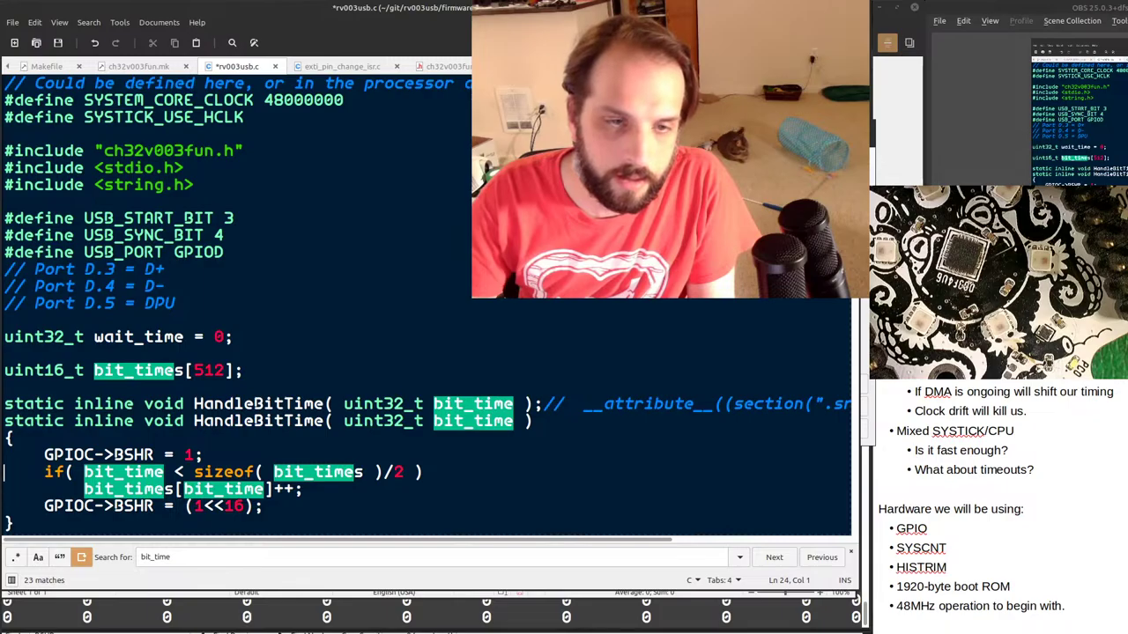
key("Down")
key("Down")
key("Down")
key("Down")
key("Down")
key("Down")
key("Down")
key("Down")
key("Down")
key("Down")
key("Down")
key("Down")
key("Down")
key("Down")
key("Down")
key("Down")
key("Down")
key("Down")
key("Down")
key("Down")
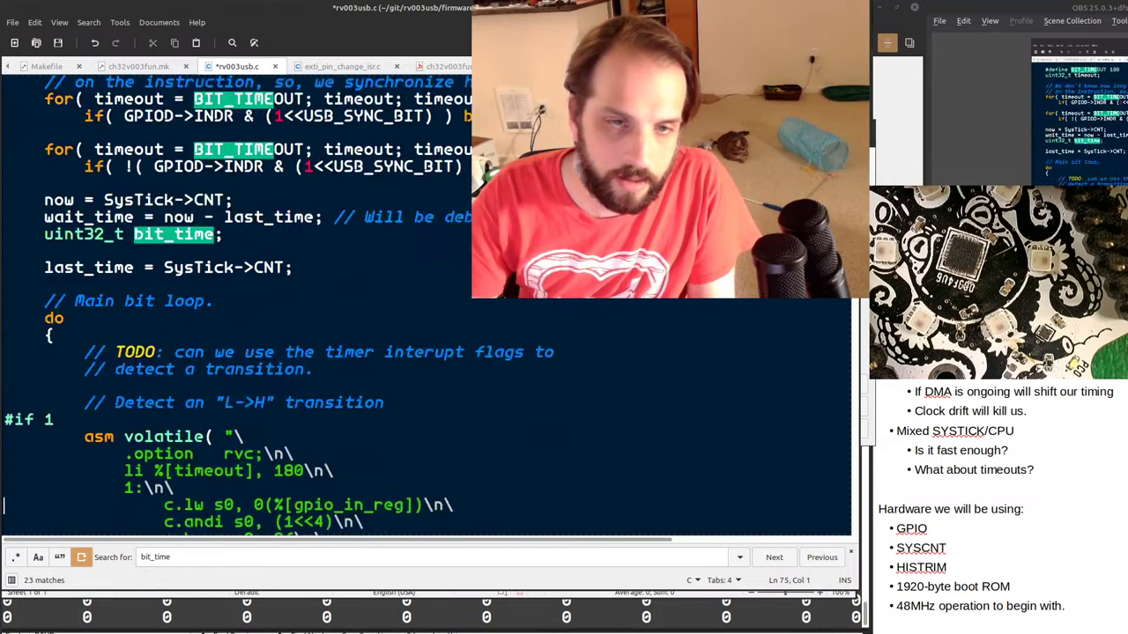
key("Down")
key("Down")
key("Down")
key("Down")
key("Down")
key("Down")
key("Down")
key("Down")
key("Down")
key("Down")
key("Down")
key("Down")
key("Down")
key("Down")
key("Down")
key("Down")
key("Down")
key("Down")
key("Down")
key("Down")
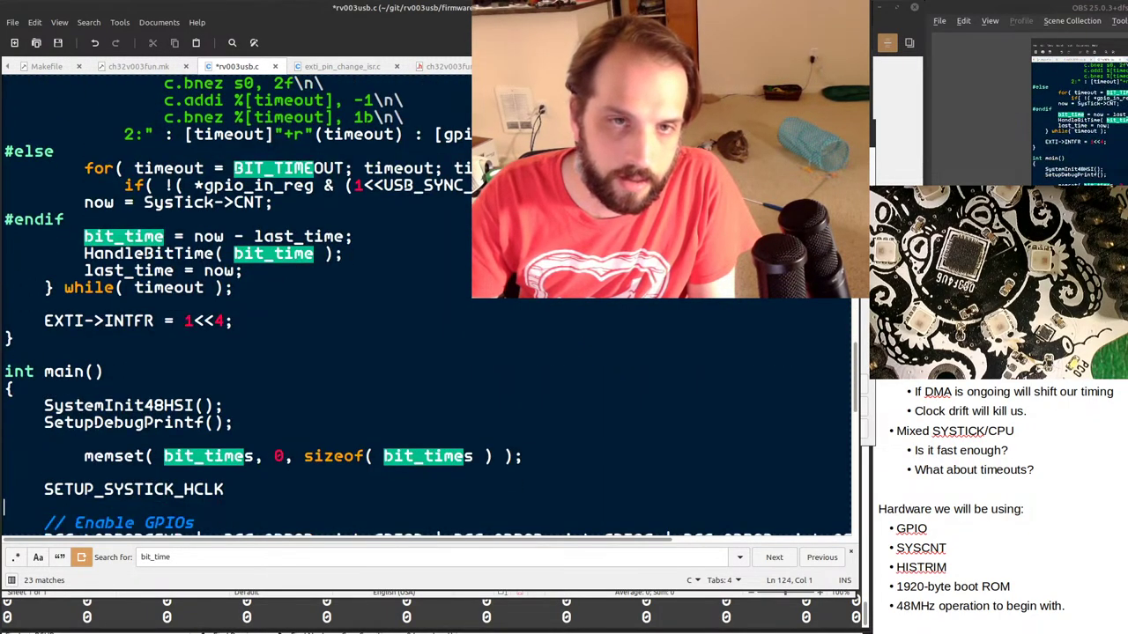
key("Up")
key("Up")
key("Up")
key("Up")
key("Up")
key("Up")
key("Up")
key("Up")
key("Up")
key("Up")
key("Up")
key("Up")
key("Up")
key("Up")
key("Up")
key("Up")
key("Up")
key("Up")
key("Up")
key("Up")
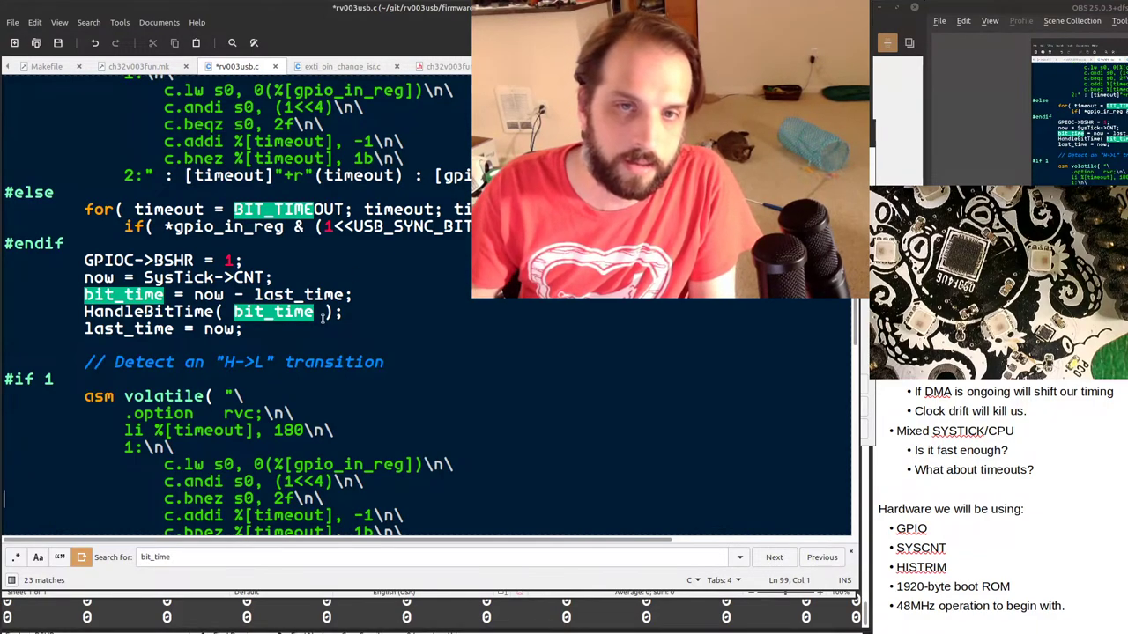
key("ctrl+v")
key("Up")
key("Up")
key("Tab")
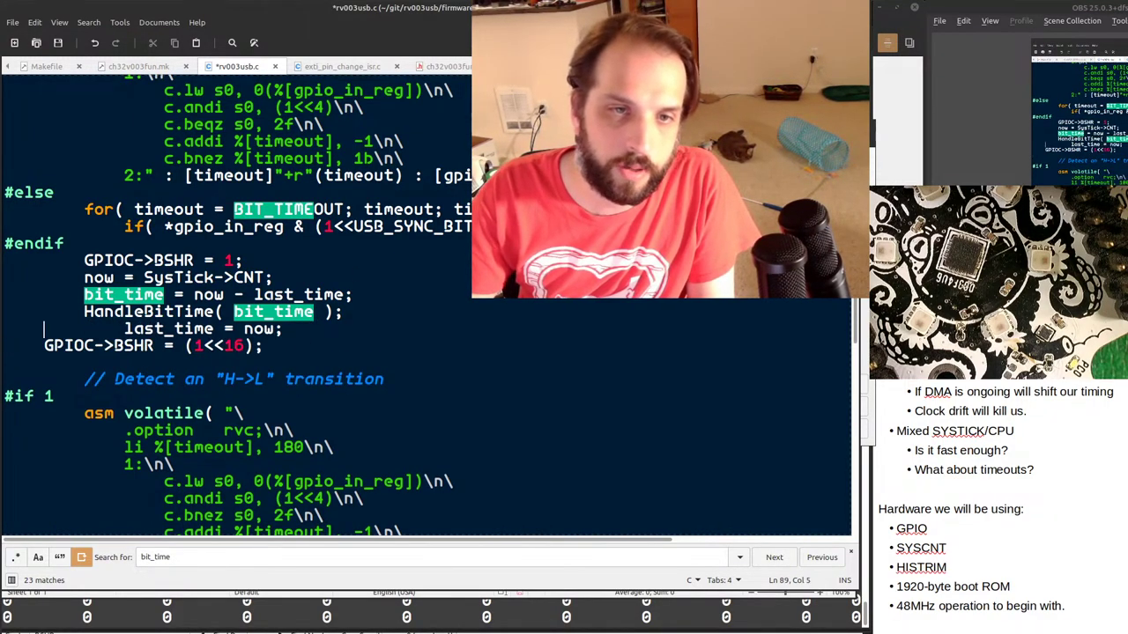
key("BackSpace")
key("Down")
key("Tab")
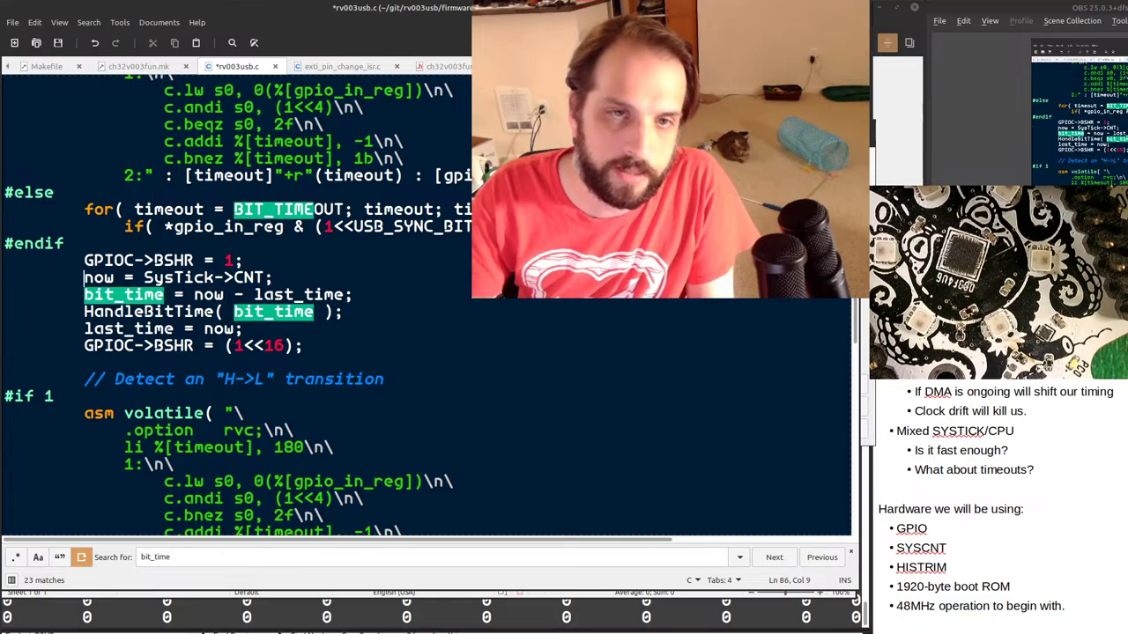
Copy the L->H section's GPIOC->BSHR = 1 line to the now = SysTick->CNT line of the H->L section.
key("shift+Up")
scroll(423, 300, "down", 8)
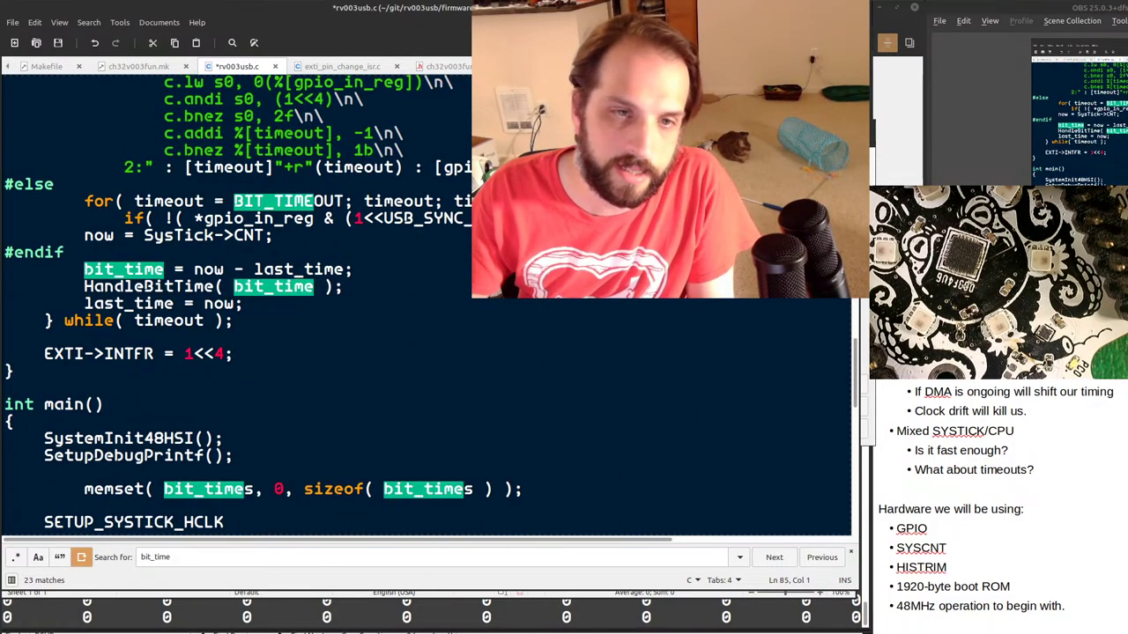
left_click(358, 255)
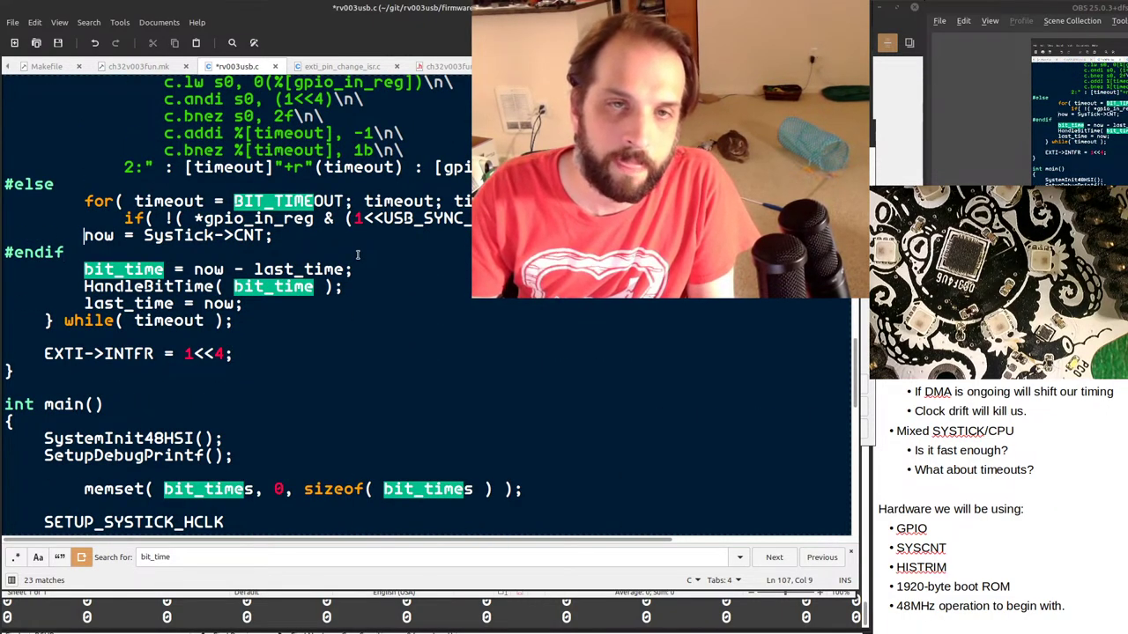
key("ctrl+v")
key("Delete")
Copy the L->H section's closing GPIOC->BSHR = (1<<16) line to directly below the Detect an "L->H" transition comment, above #if 1.
key("Up")
key("Up")
key("Up")
key("Up")
key("Up")
key("Up")
key("Up")
key("Up")
key("Up")
key("Up")
key("Up")
key("Up")
key("Up")
key("Up")
key("Up")
key("Up")
key("Up")
key("Up")
key("Up")
key("Up")
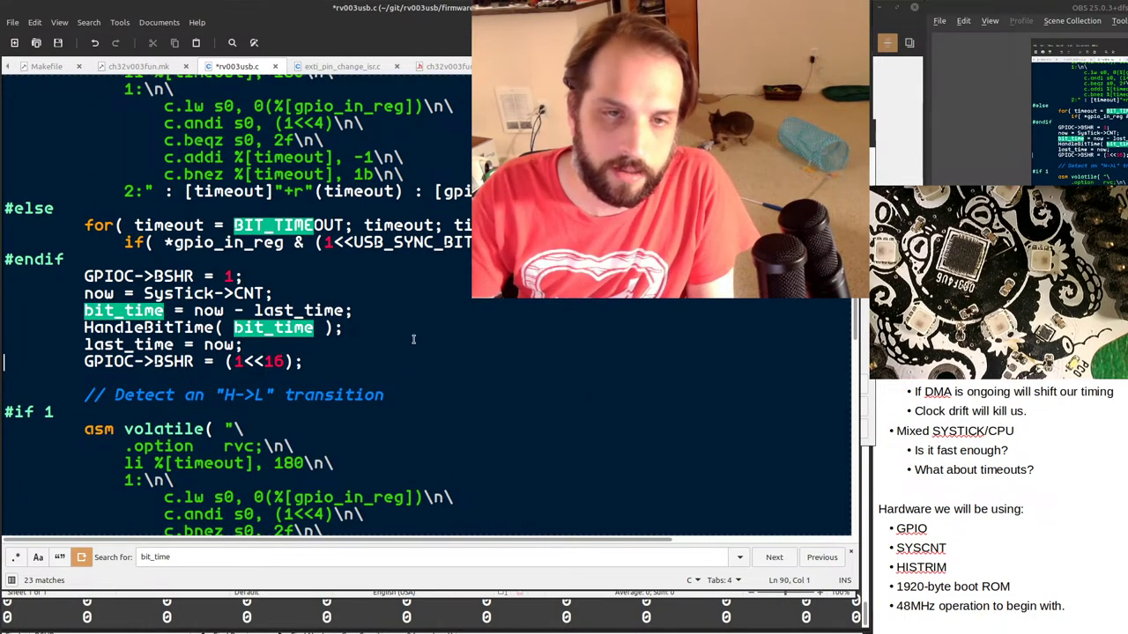
key("Up")
key("Up")
key("Up")
key("Up")
key("Up")
key("Up")
key("Up")
key("Up")
key("Up")
key("Up")
key("Up")
key("Up")
key("Up")
key("Up")
key("Up")
key("Up")
key("Up")
key("Up")
scroll(412, 339, "up", 1)
key("ctrl+v")
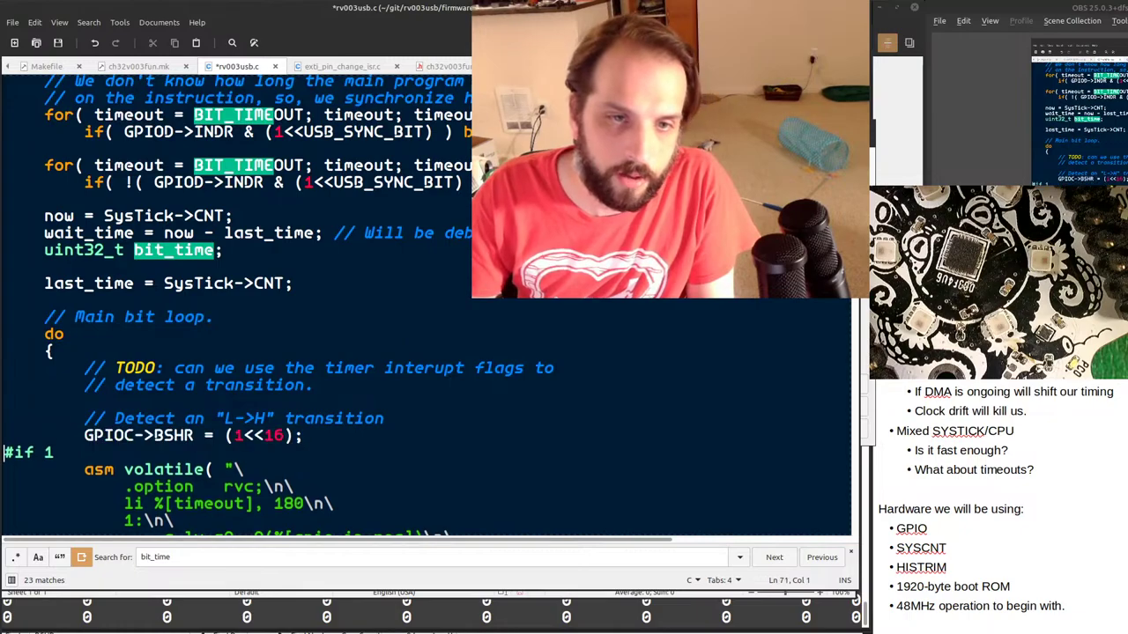
Save rv003usb.c, stop the running monitor in the terminal, and rebuild the firmware with make clean all monitor.
key("ctrl+s")
key("alt+Tab")
key("ctrl+c")
key("ctrl+c")
key("Up")
key("Return")
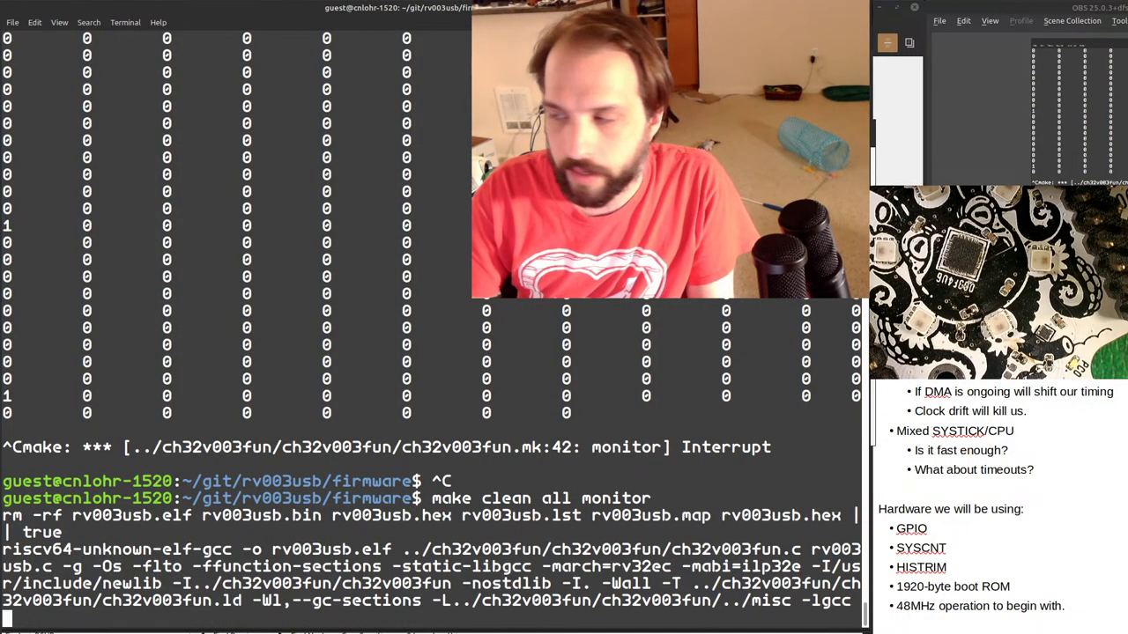
Switch to Logic 2 and start a new capture in Session 2.
key("super")
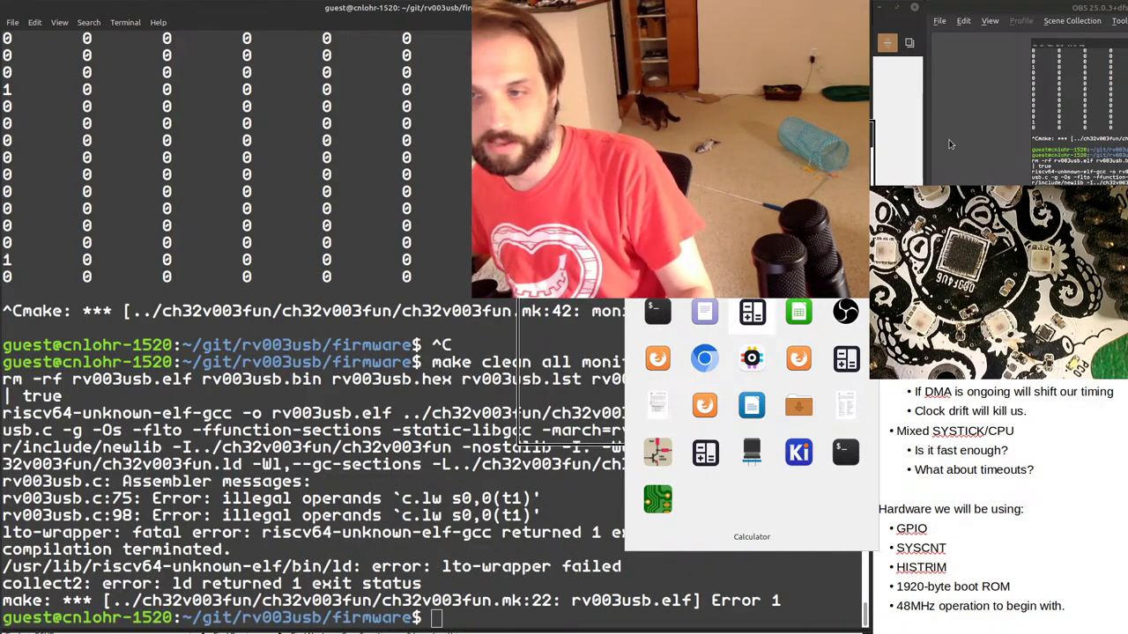
key("Down")
key("Left")
key("Left")
key("Right")
key("Return")
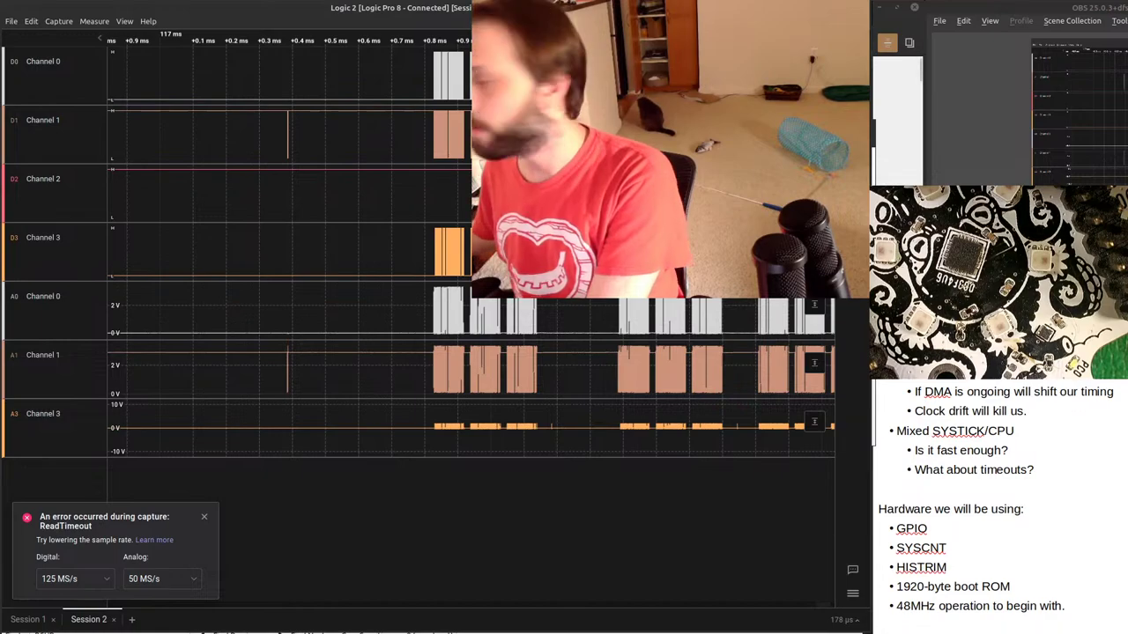
key("r")
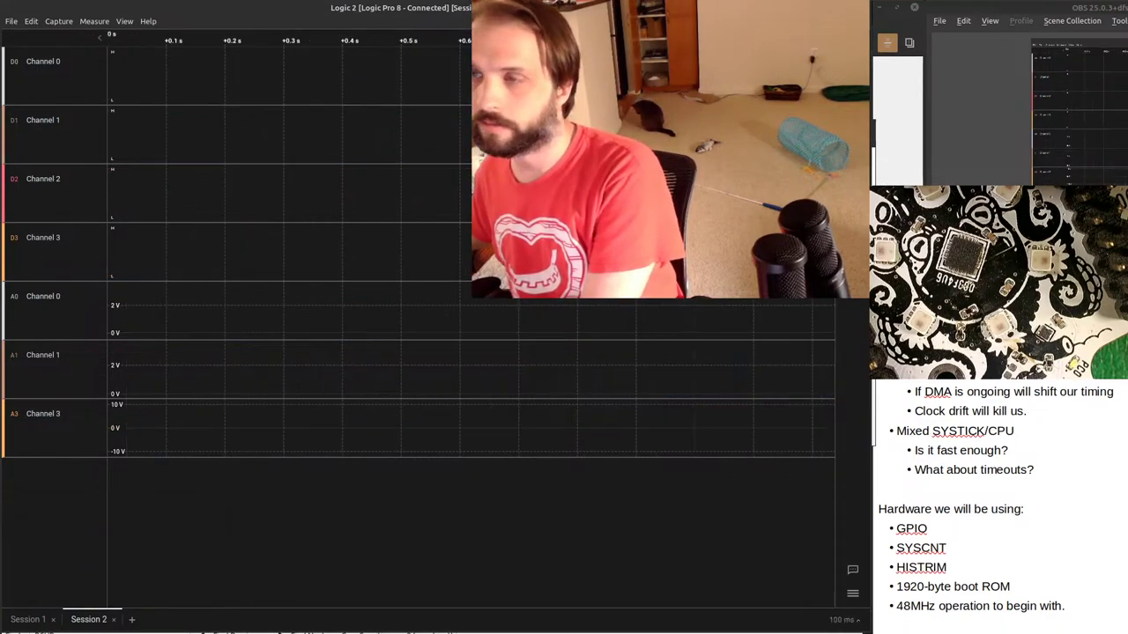
Check the terminal's build output and examine the inline assembly of both transition sections in rv003usb.c.
key("alt+Tab")
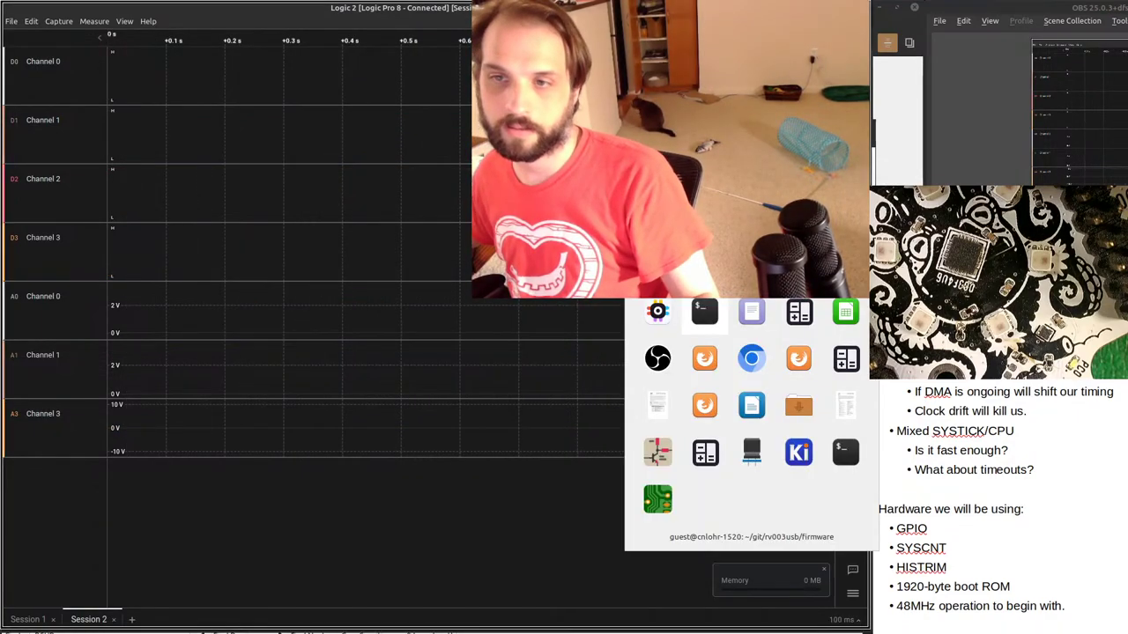
key("alt+Tab")
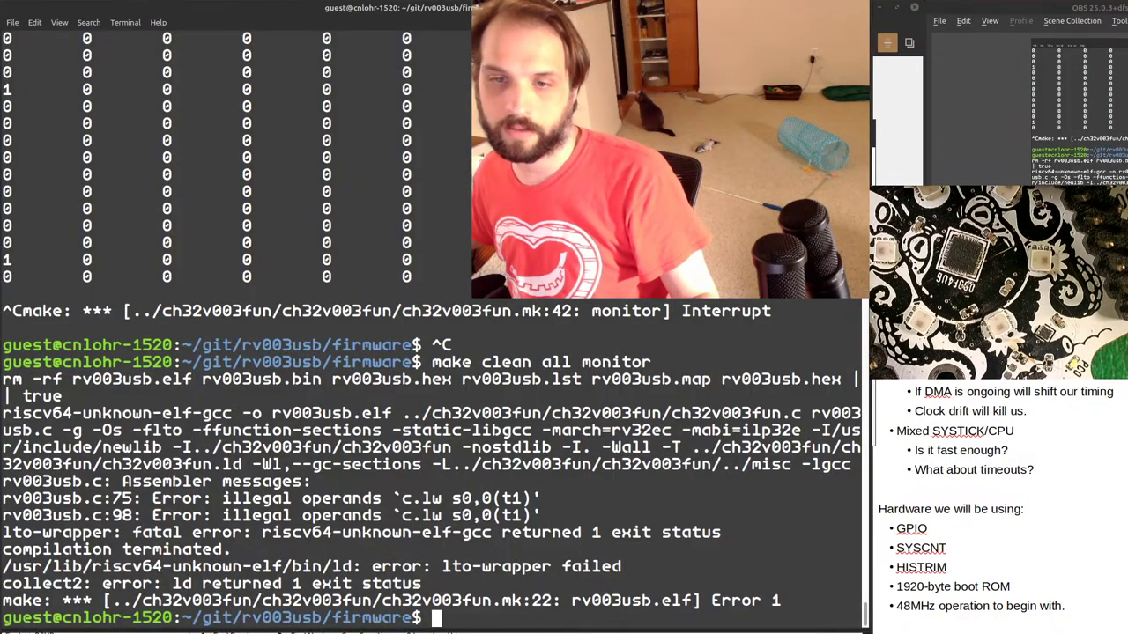
key("alt+Tab")
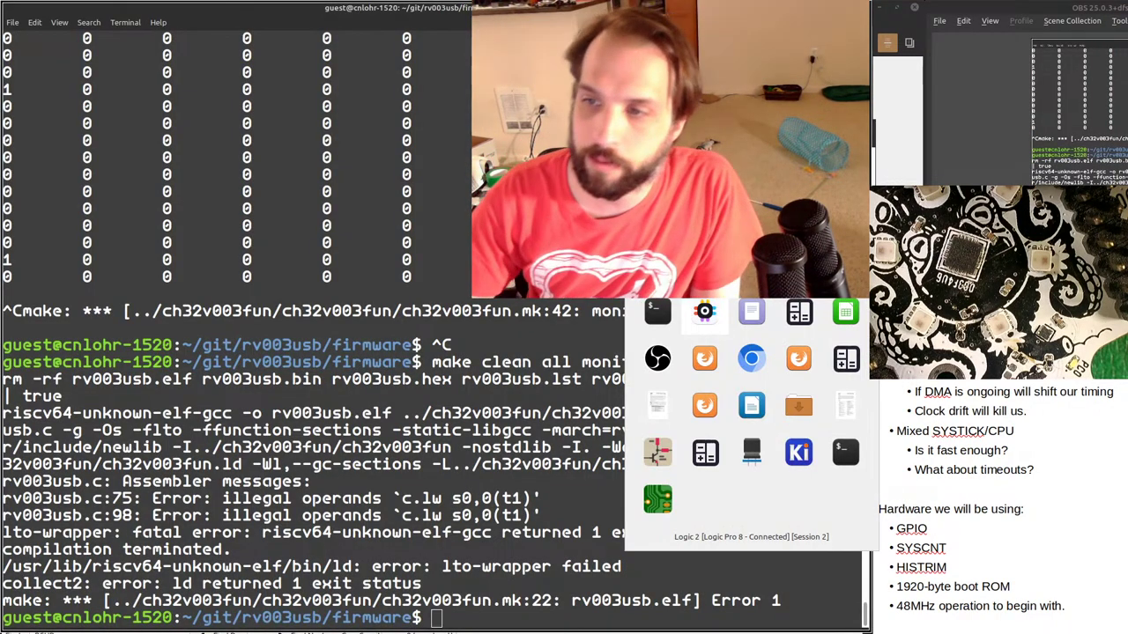
scroll(399, 258, "down", 12)
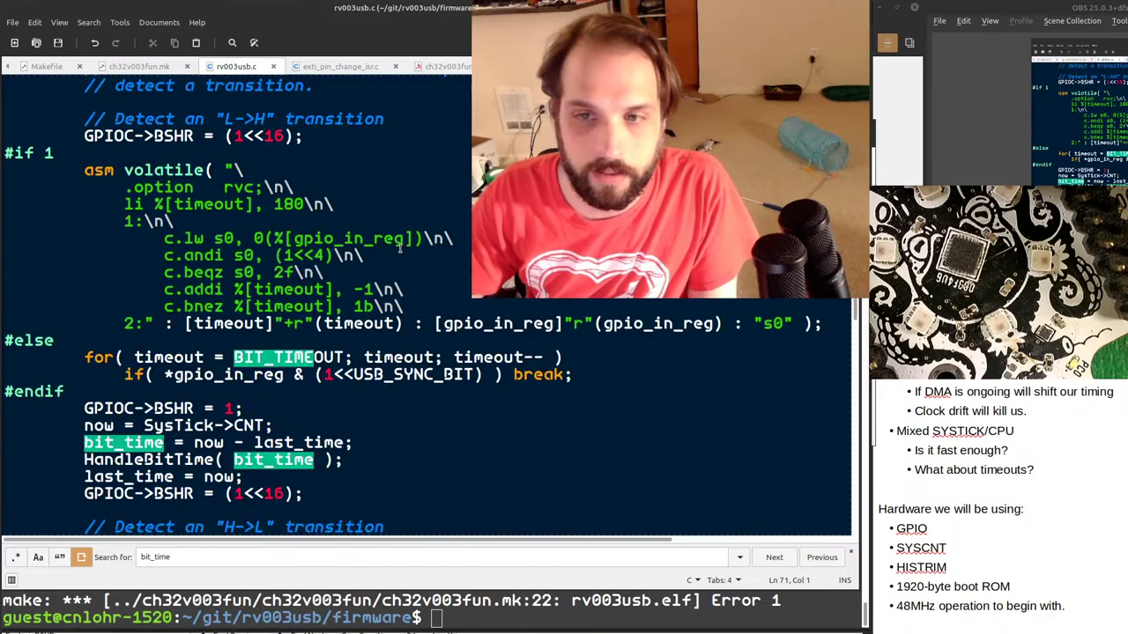
scroll(399, 259, "down", 1)
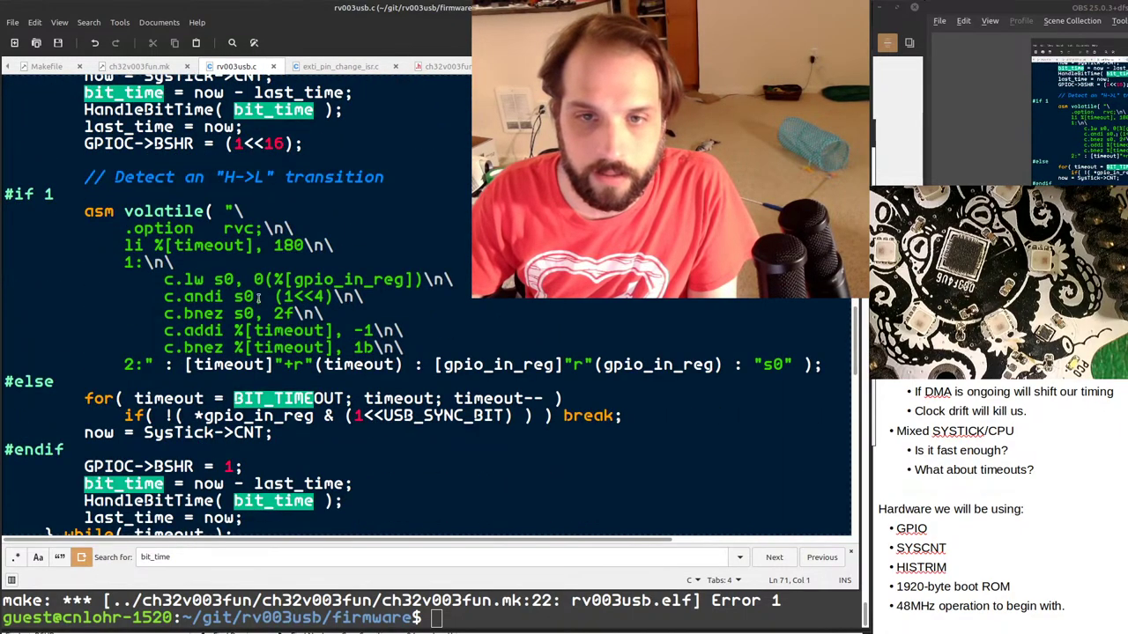
scroll(284, 328, "down", 8)
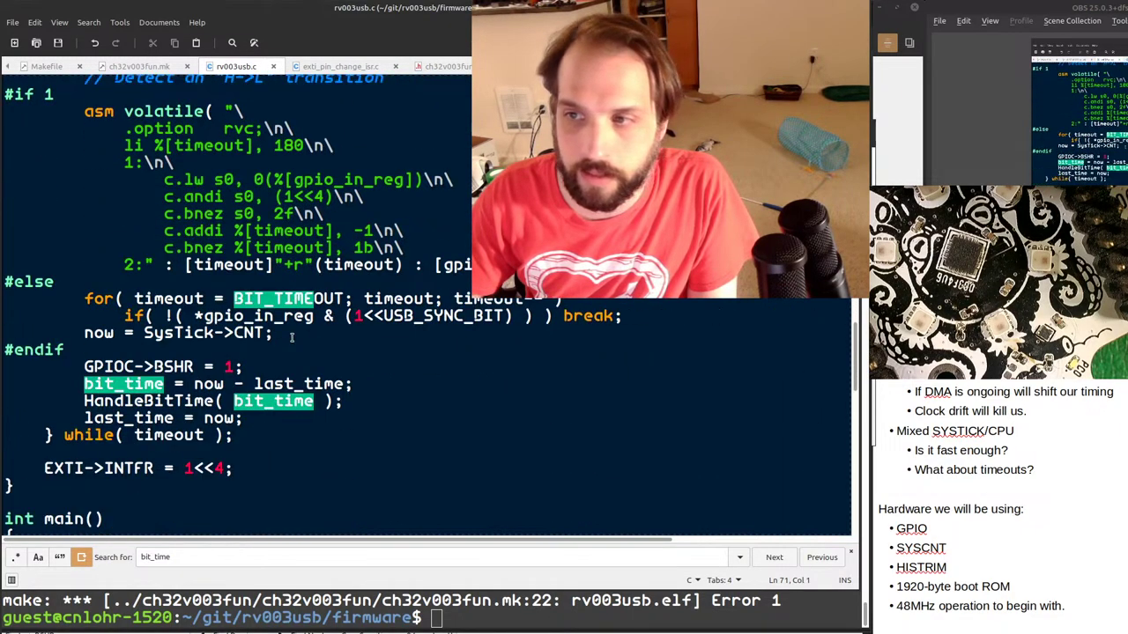
scroll(292, 337, "up", 12)
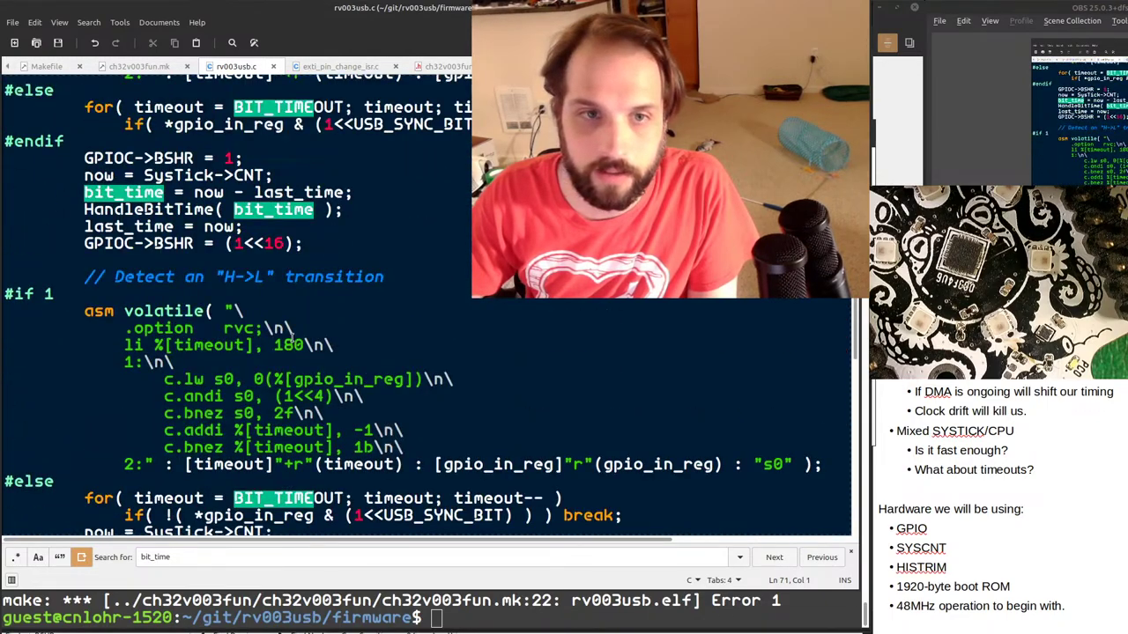
scroll(292, 337, "up", 4)
Open a new terminal window, list the computer's hardware sensor readings to check the CPU core temperatures, and exit that terminal.
key("alt+Tab")
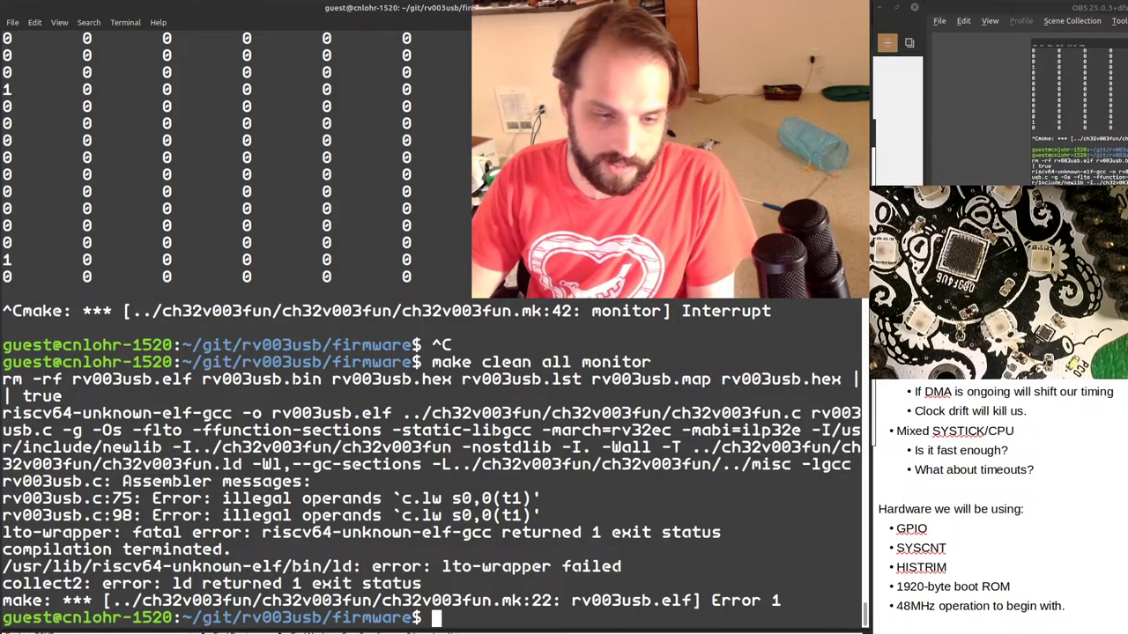
key("ctrl+shift+n")
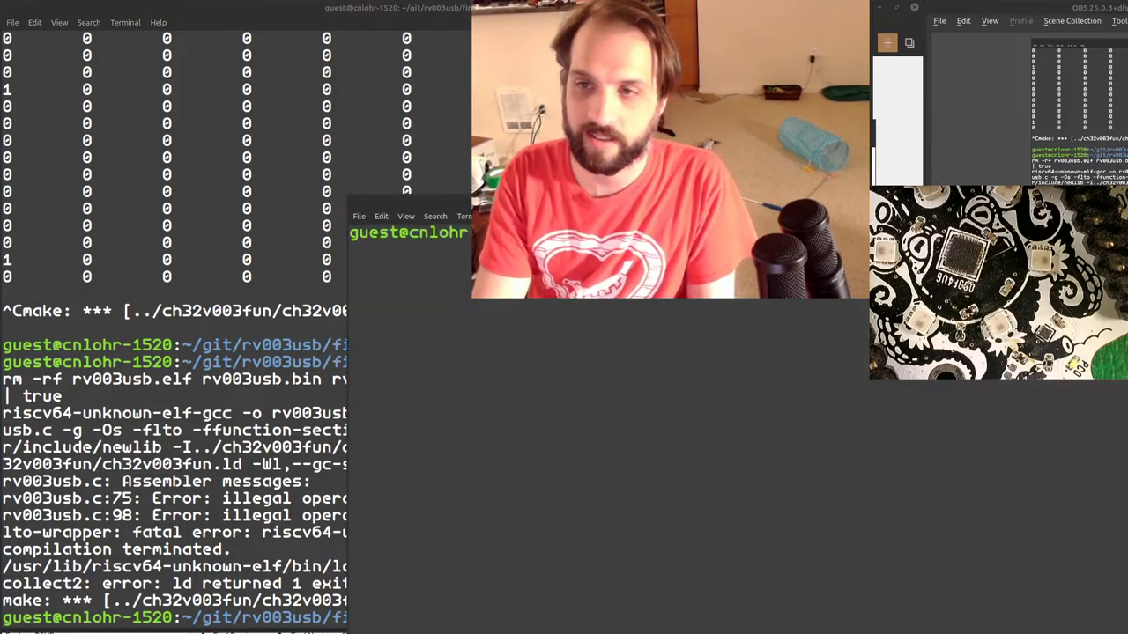
key("Return")
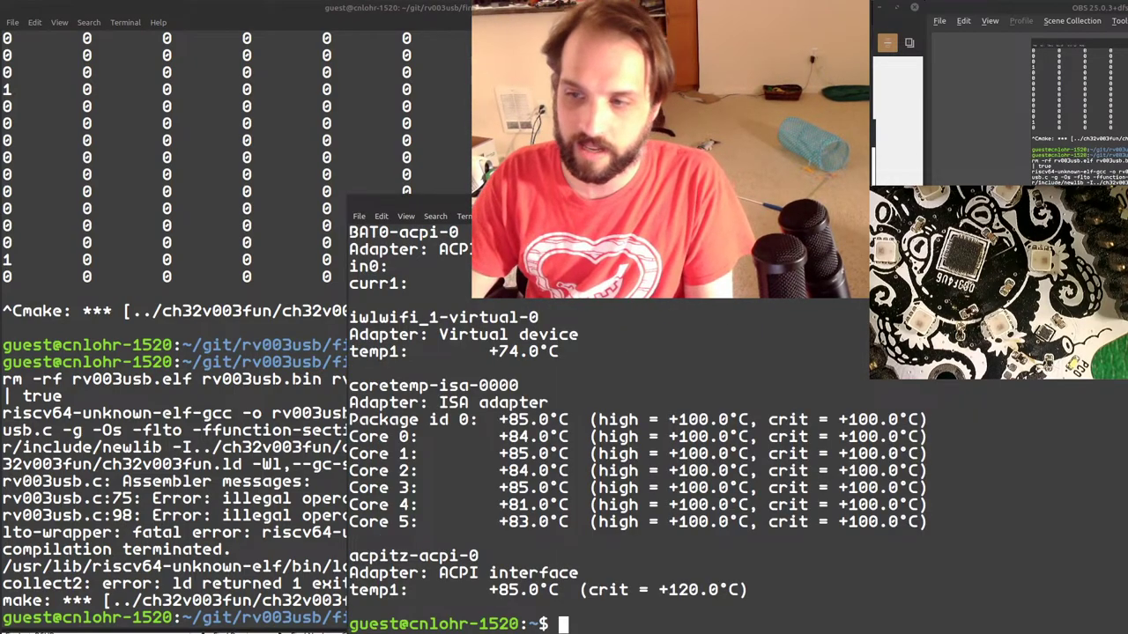
scroll(641, 519, "up", 2)
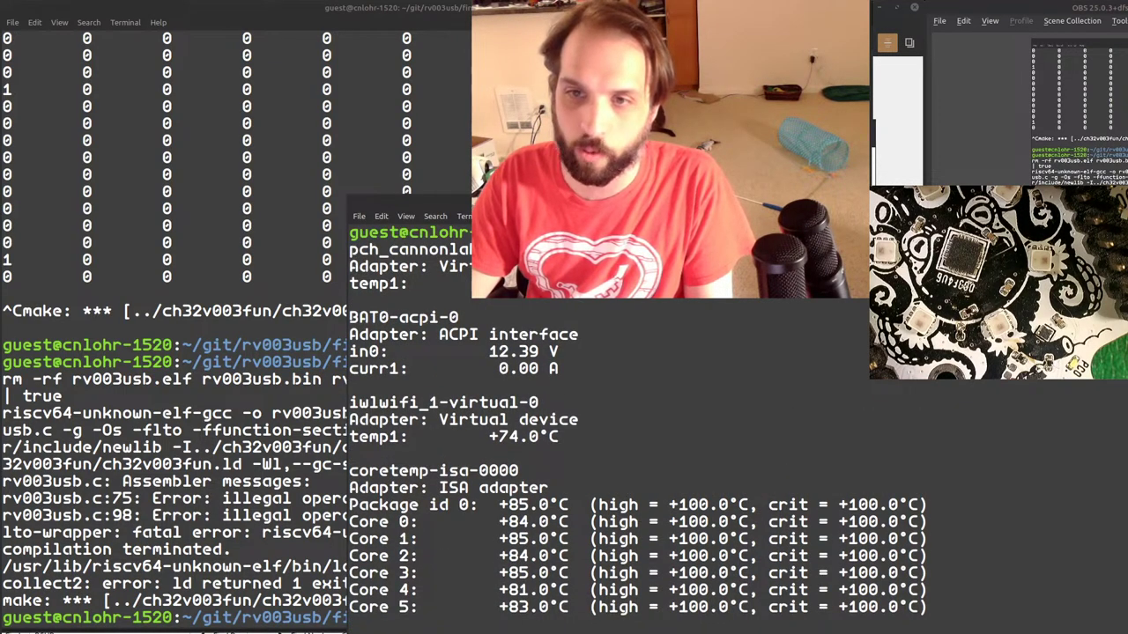
scroll(380, 281, "down", 2)
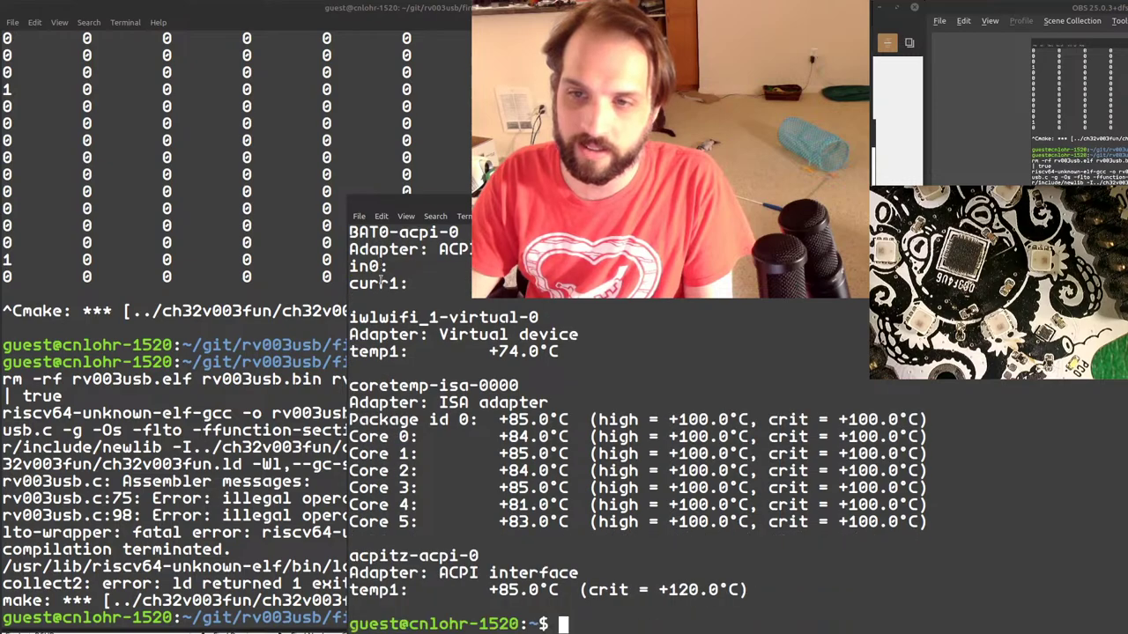
type("it")
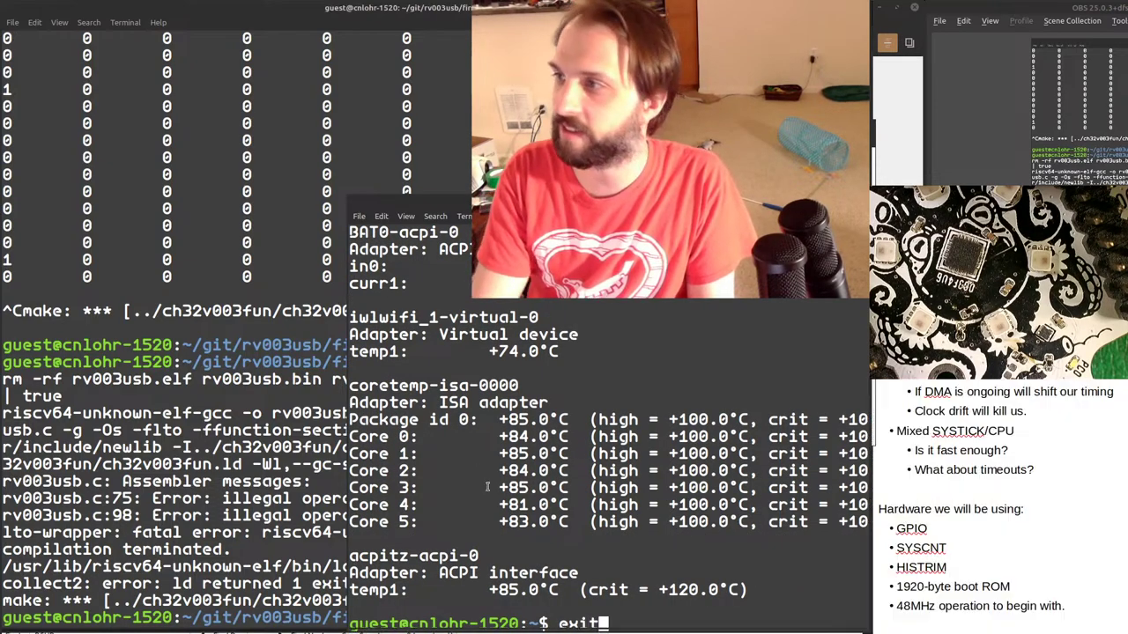
key("Return")
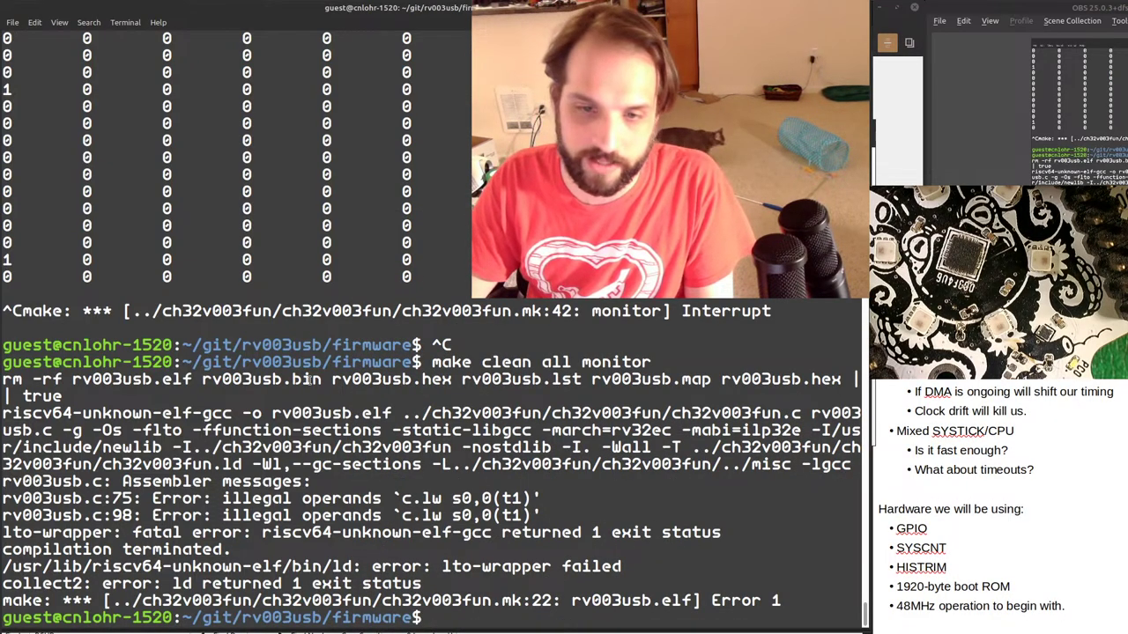
Examine the L->H section's assembly and its timeout operand in rv003usb.c, comparing the code with the assembler errors in the terminal.
key("alt+Tab")
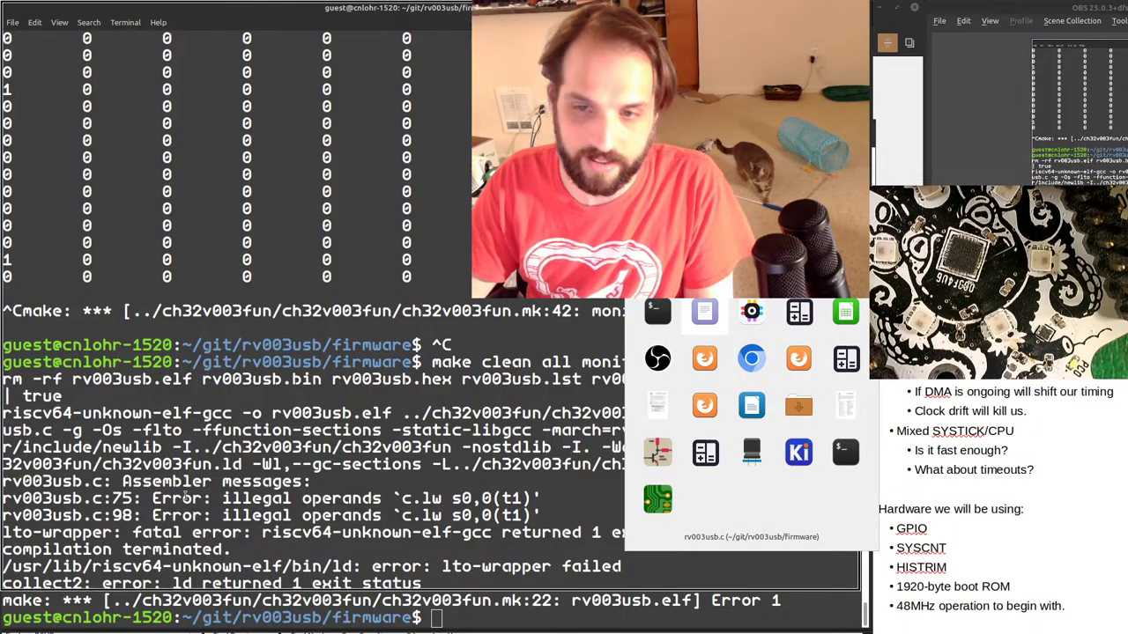
key("Return")
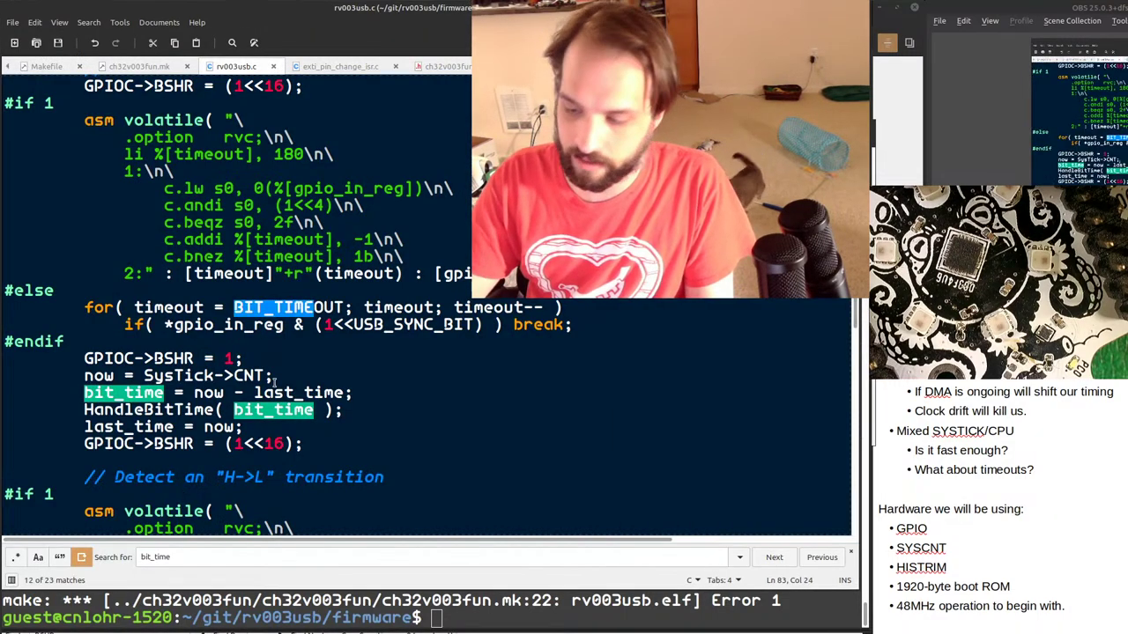
key("Up")
key("Up")
key("Up")
key("Up")
key("Up")
key("Up")
key("Up")
key("Up")
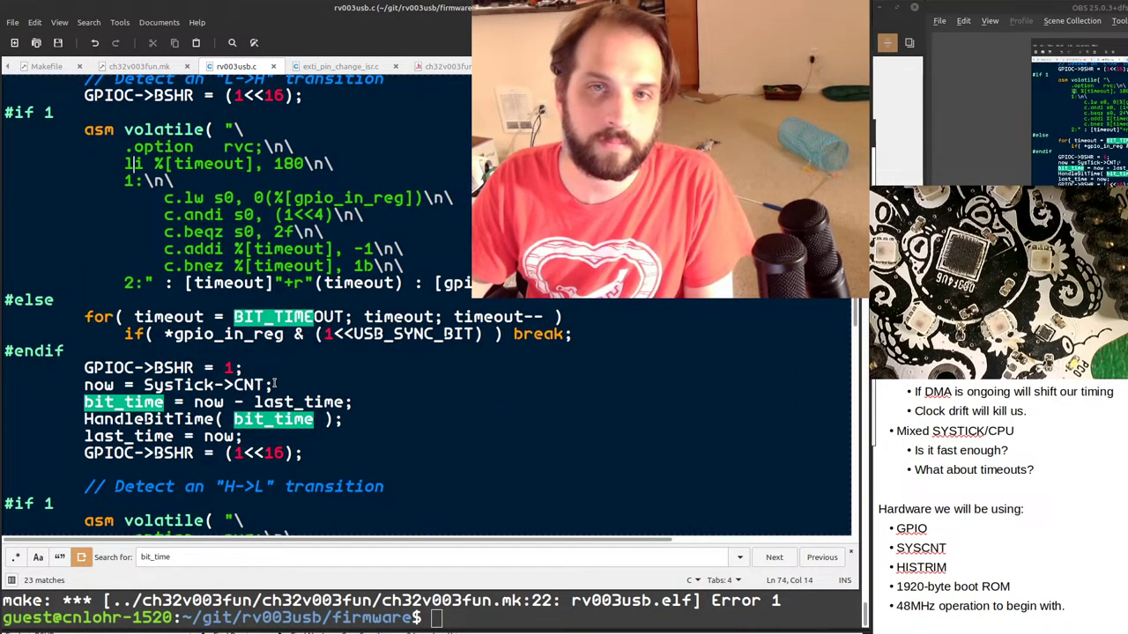
scroll(271, 392, "up", 2)
scroll(268, 392, "up", 1)
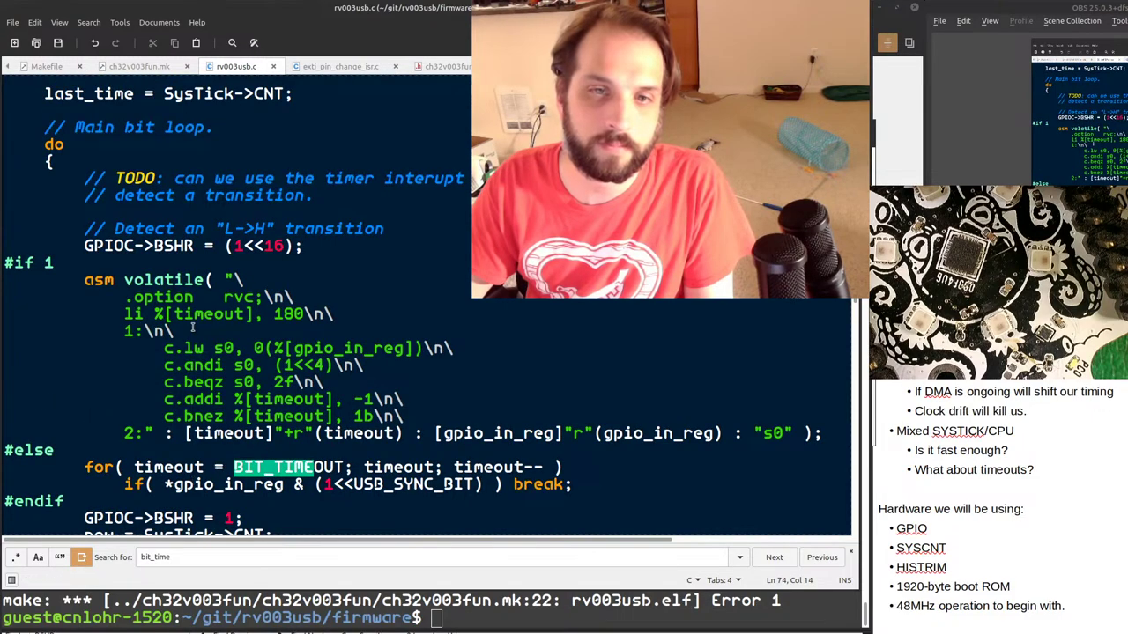
double_click(199, 314)
scroll(200, 315, "up", 2)
scroll(199, 315, "down", 5)
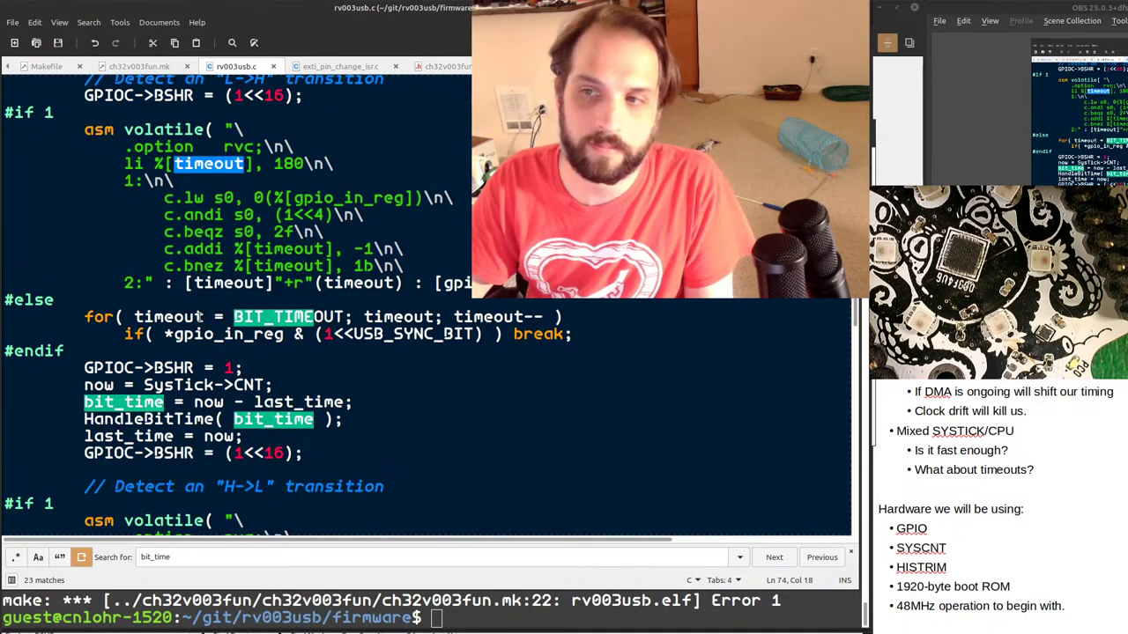
scroll(199, 315, "down", 1)
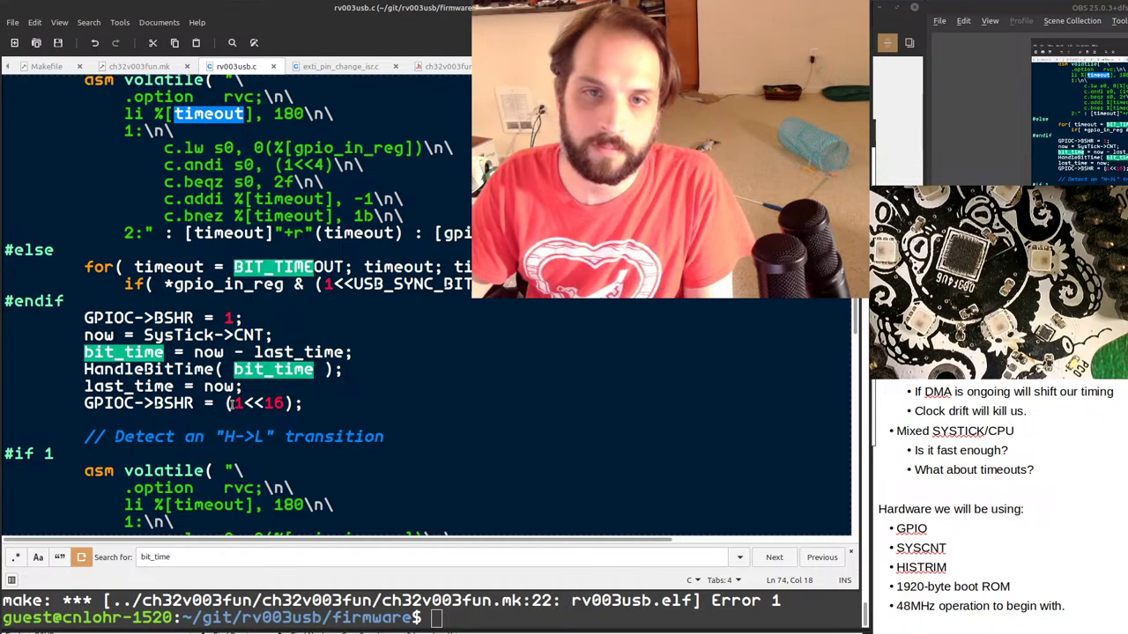
scroll(234, 437, "down", 3)
key("alt+Tab")
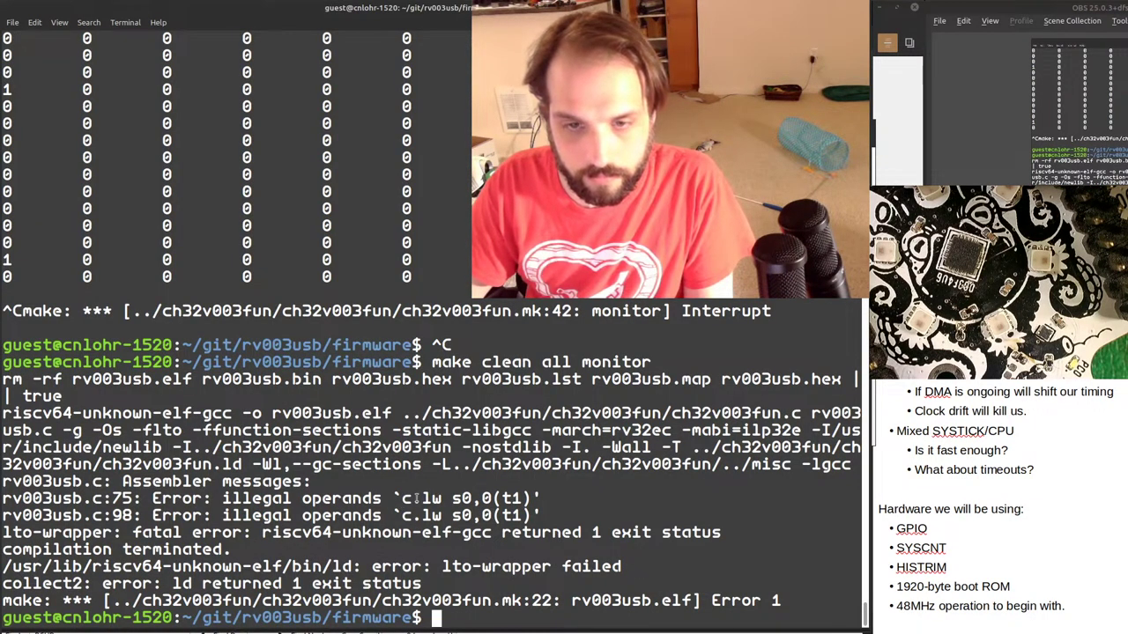
key("alt+Tab")
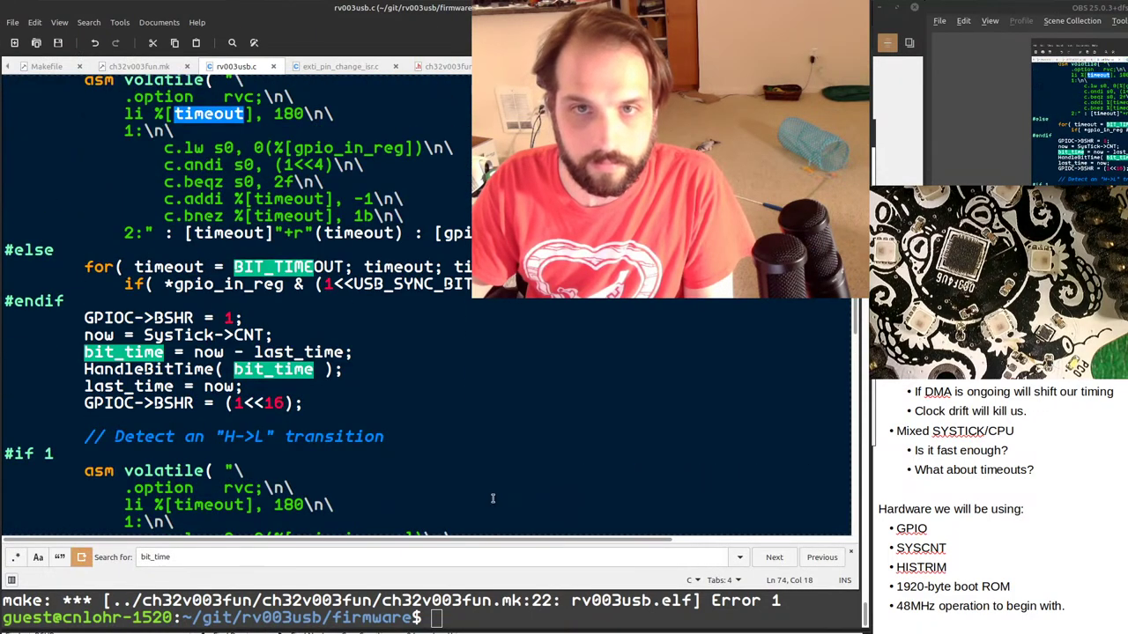
Search rv003usb.c for gpio_in_reg and go to its declaration, rechecking the c.lw operands reported in the build output.
scroll(282, 230, "up", 1)
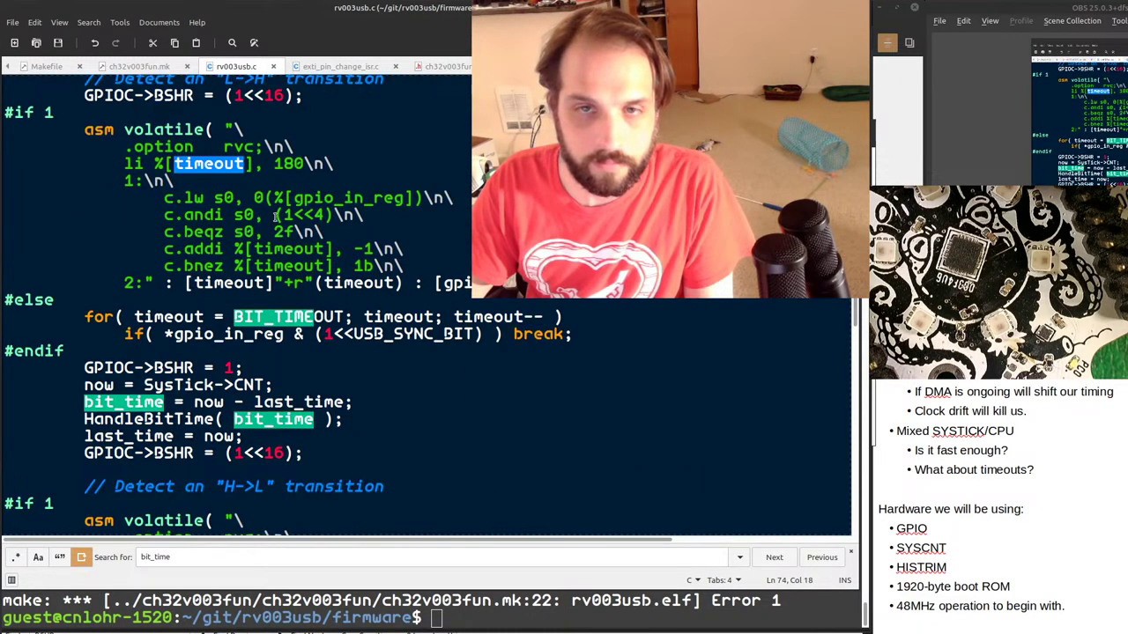
double_click(313, 197)
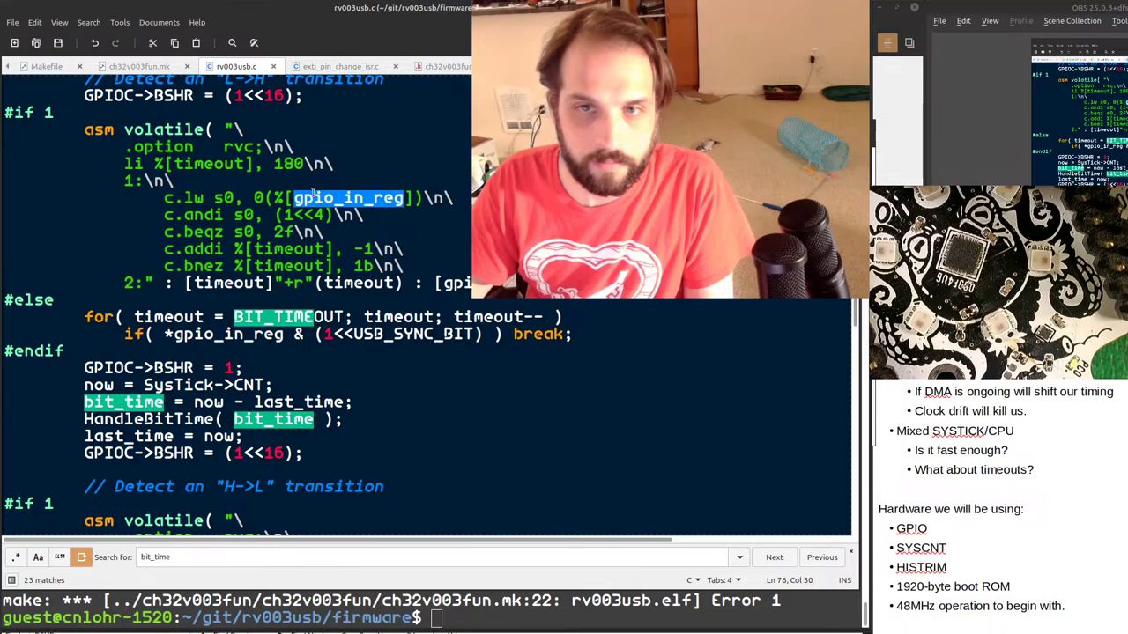
key("ctrl+f")
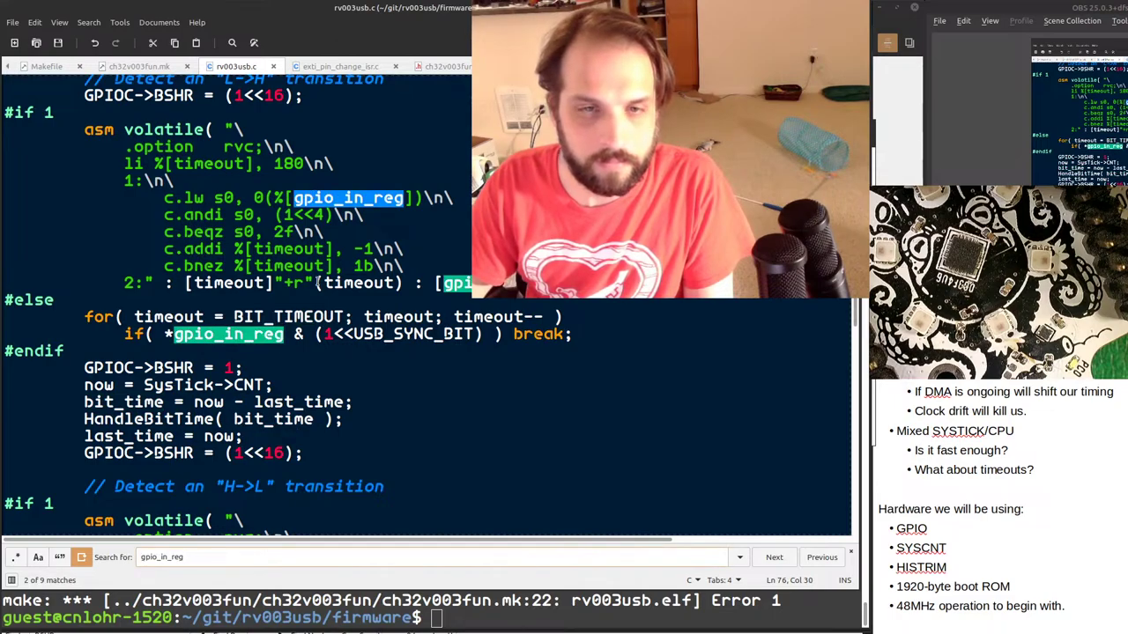
key("alt+Tab")
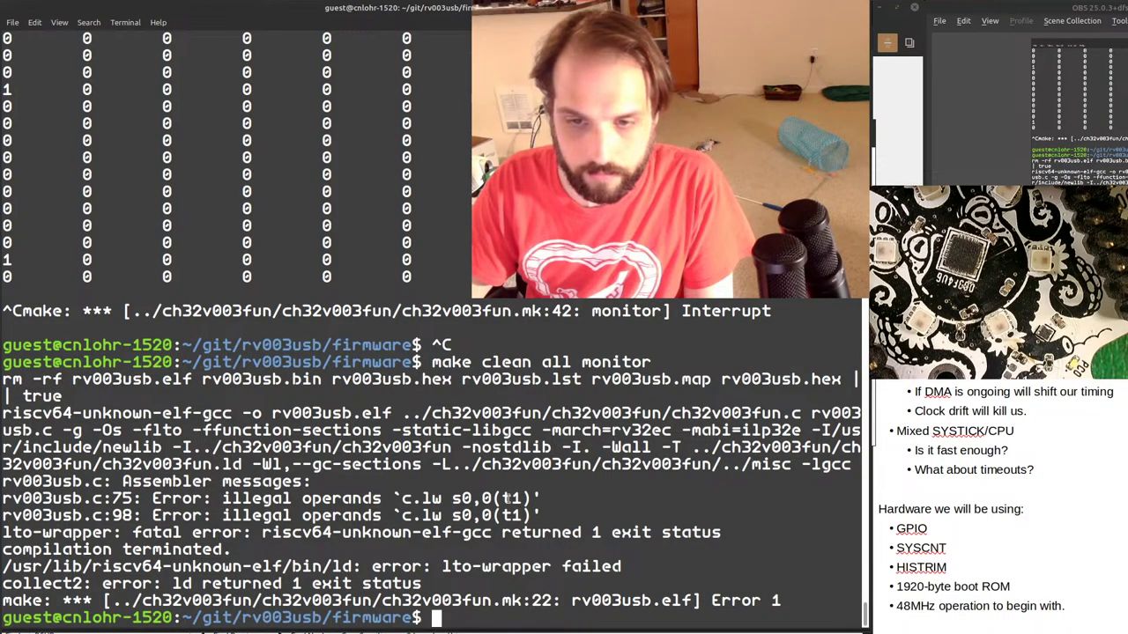
key("alt+Tab")
scroll(507, 499, "up", 12)
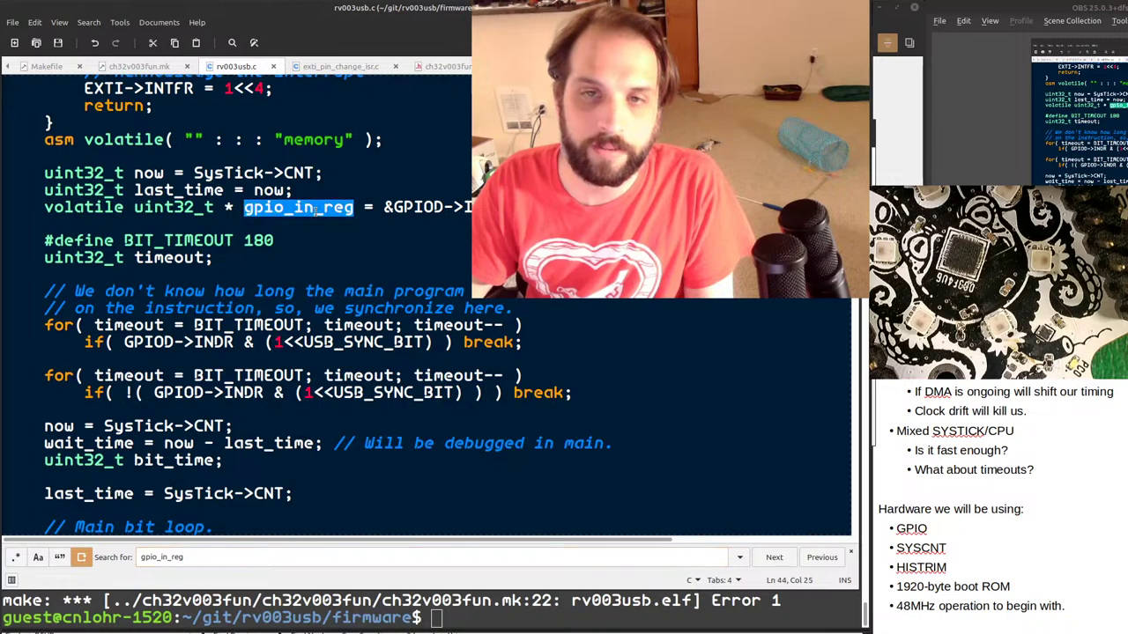
Copy &GPIOD->INDR from the gpio_in_reg declaration in EXTI7_0_IRQHandler and delete that declaration.
triple_click(338, 208)
double_click(313, 210)
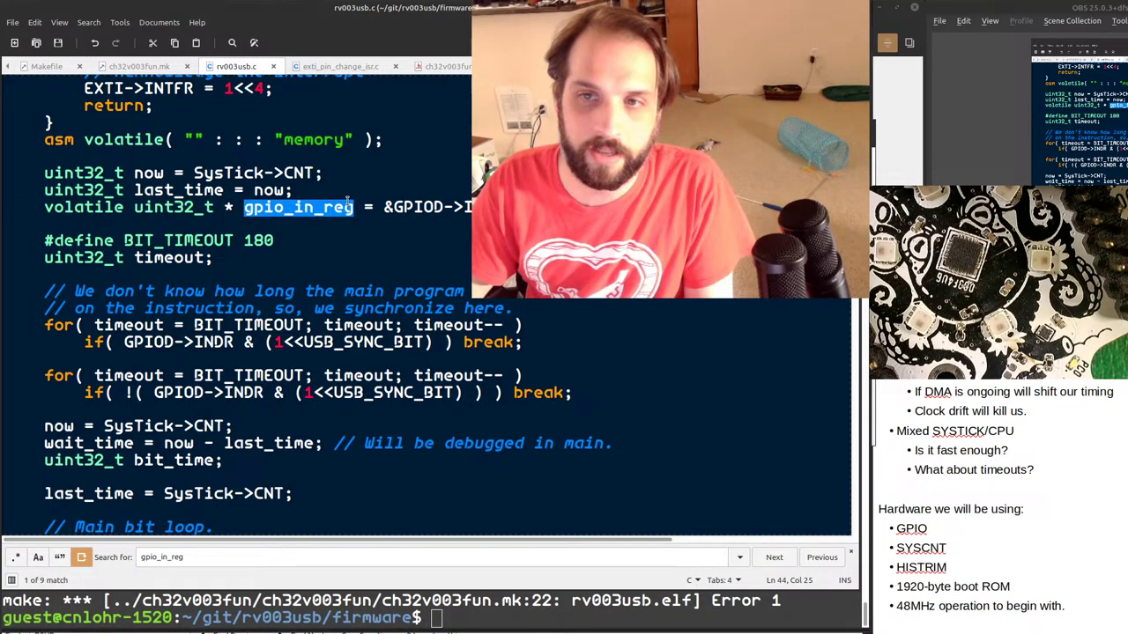
triple_click(385, 206)
left_click_drag(385, 206, 507, 208)
key("ctrl+c")
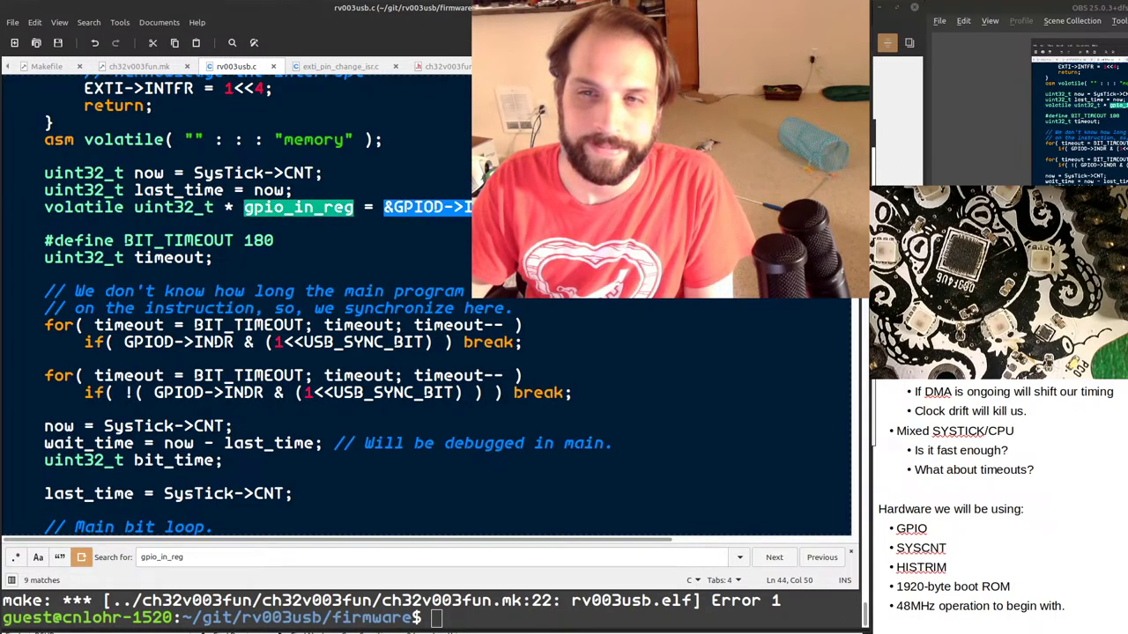
key("Delete")
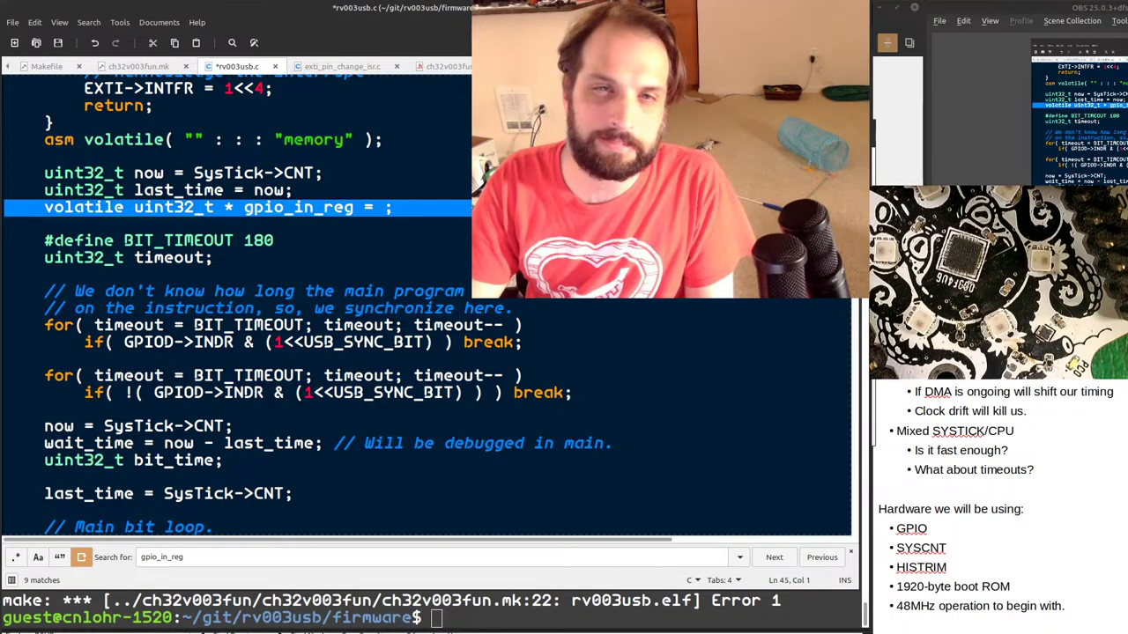
Replace the bracketed gpio_in_reg operand names in the L->H and H->L assembly blocks with &GPIOD->INDR and save rv003usb.c.
scroll(423, 308, "down", 8)
left_click(4, 231)
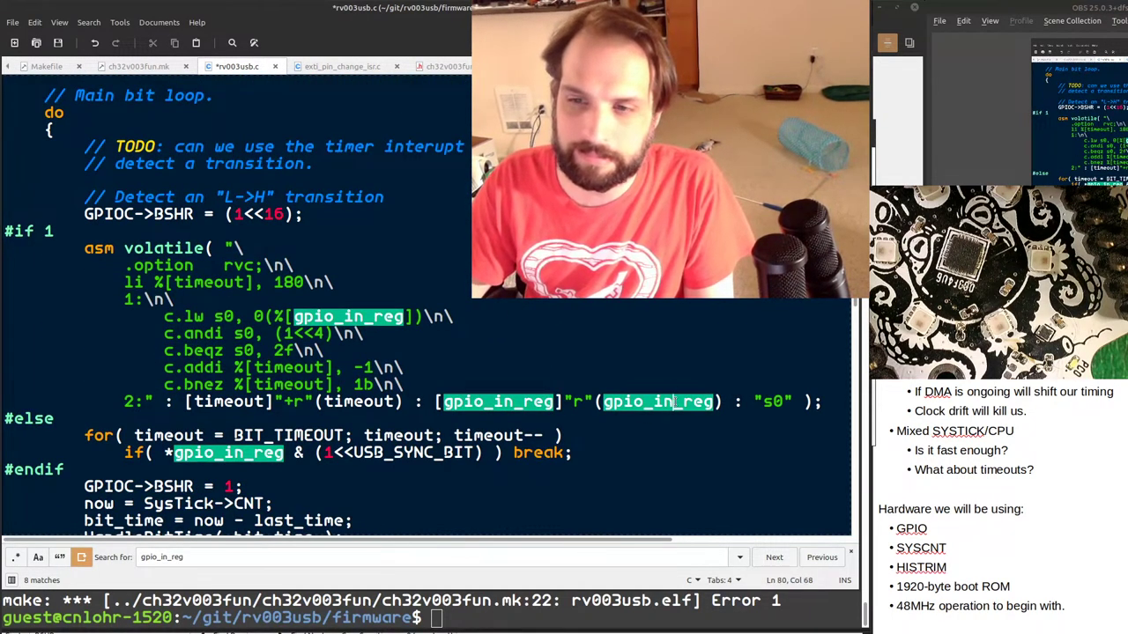
key("ctrl+g")
key("ctrl+shift+g")
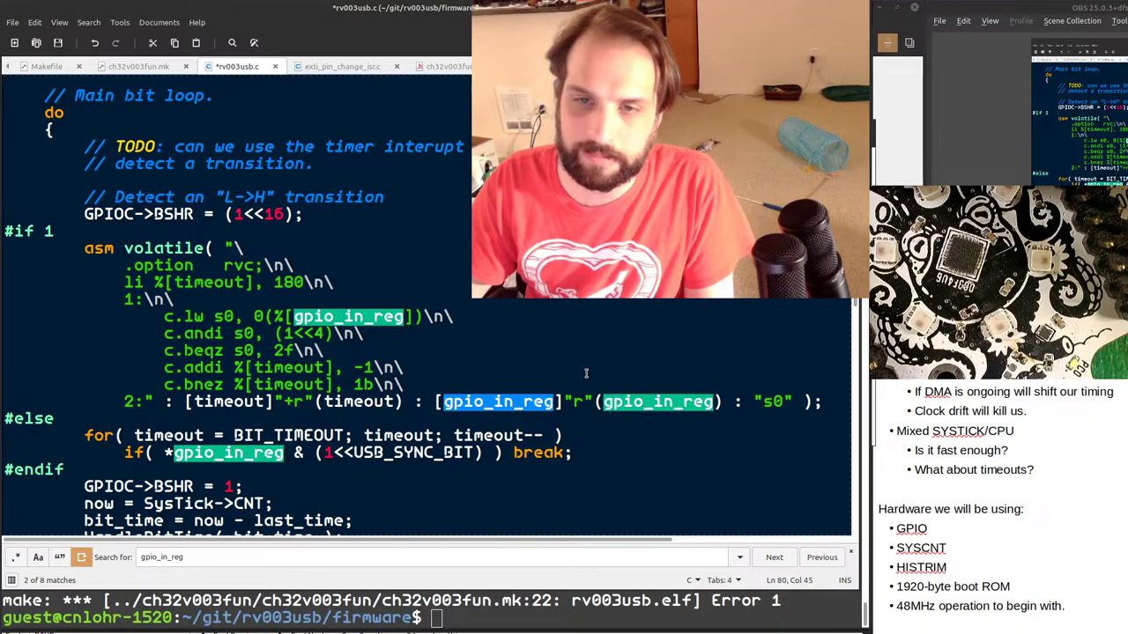
key("ctrl+g")
key("ctrl+v")
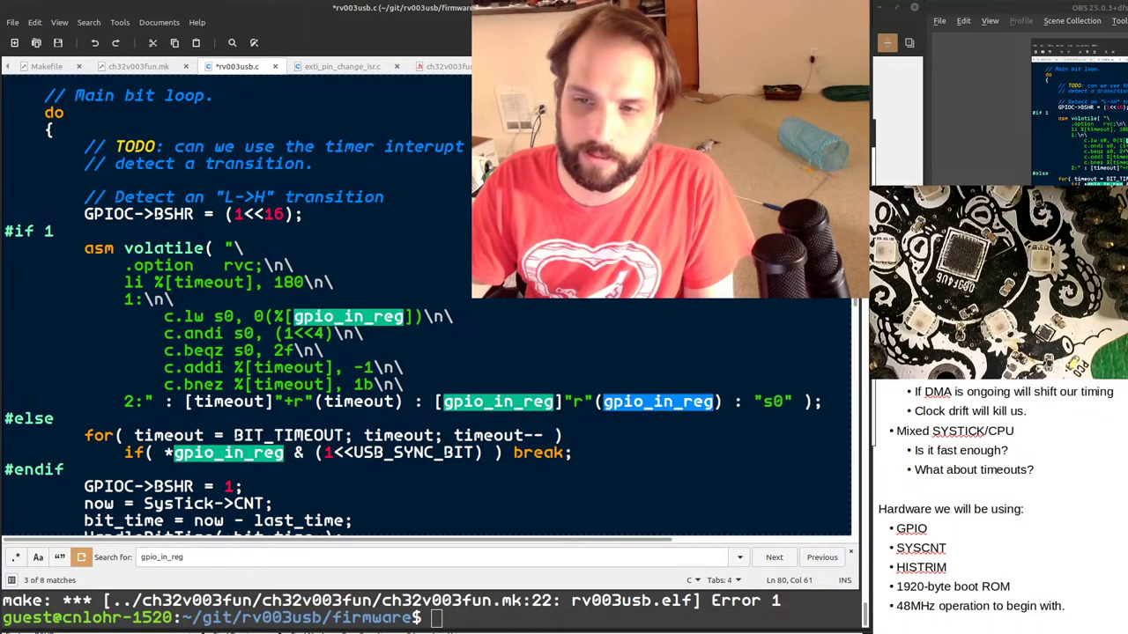
left_click(564, 402)
scroll(540, 374, "down", 4)
scroll(540, 373, "down", 7)
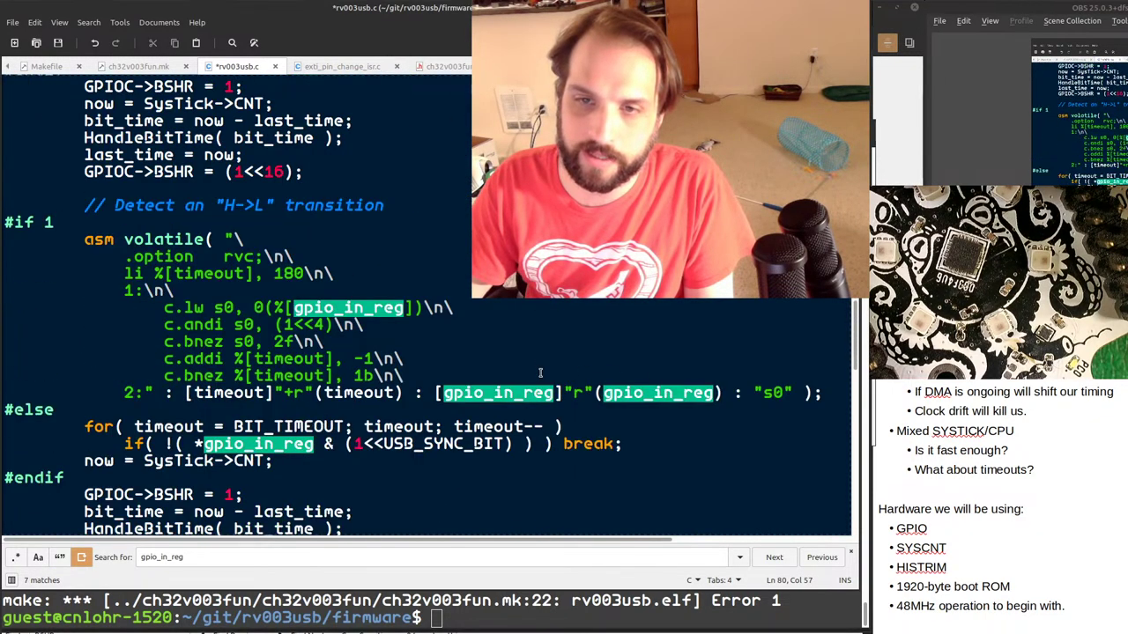
key("ctrl+g")
key("ctrl+s")
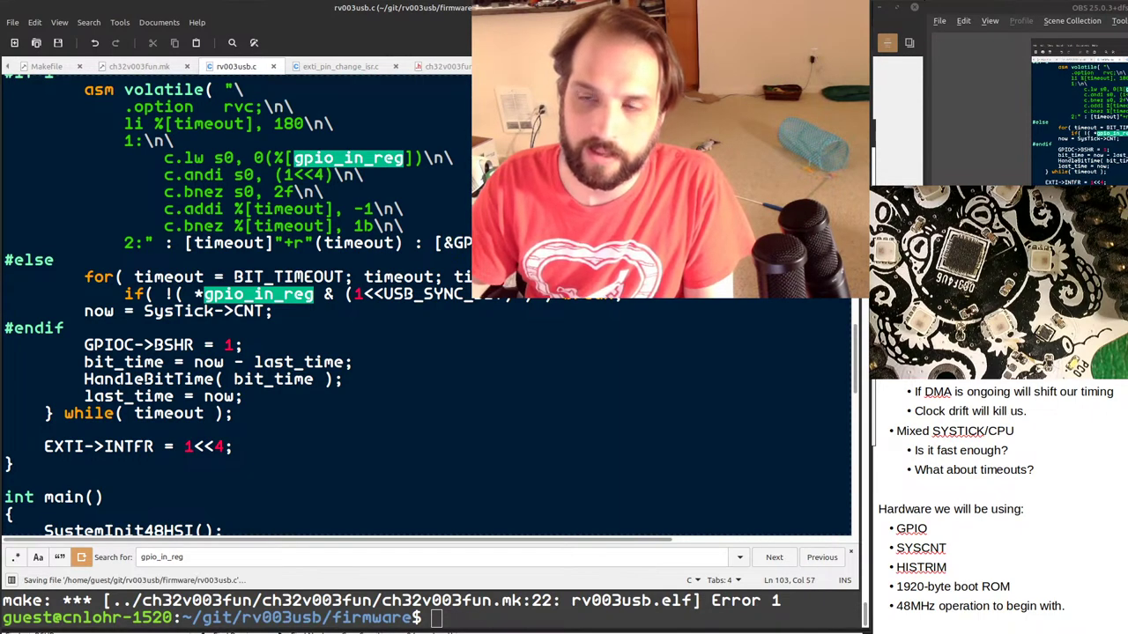
Rebuild the firmware with make clean all monitor and check the compiler output for the edited operands.
key("alt+Tab")
key("Up")
key("Return")
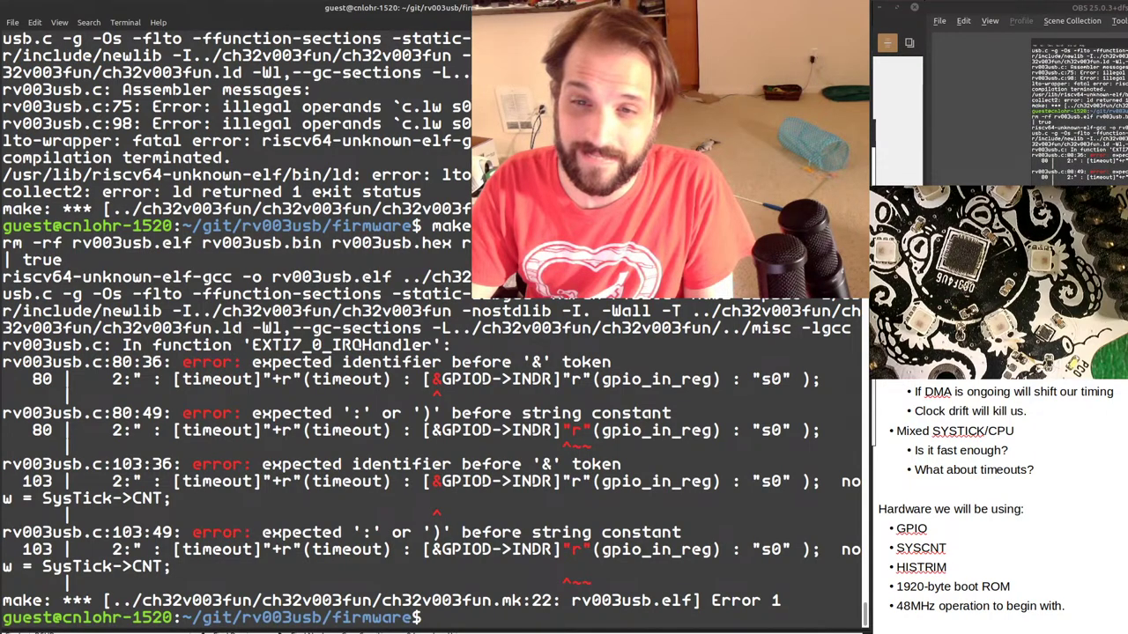
key("alt+Tab")
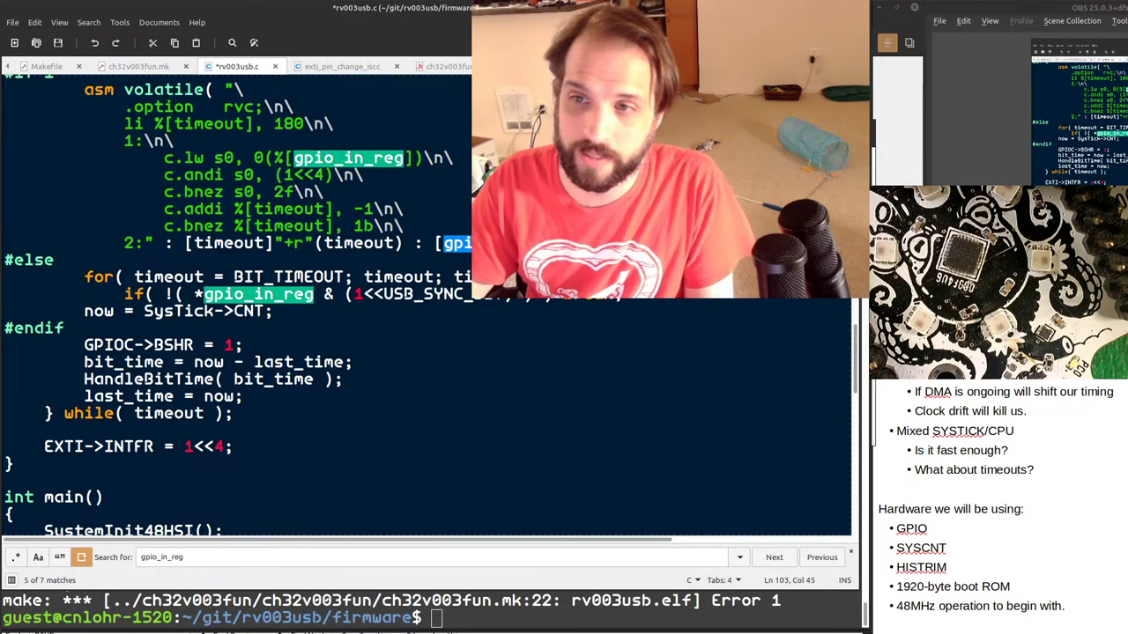
Restore the [gpio_in_reg] operand names in both assembly blocks and pass &GPIOD->INDR as their "r" input expression.
key("ctrl+z")
key("ctrl+z")
key("ctrl+z")
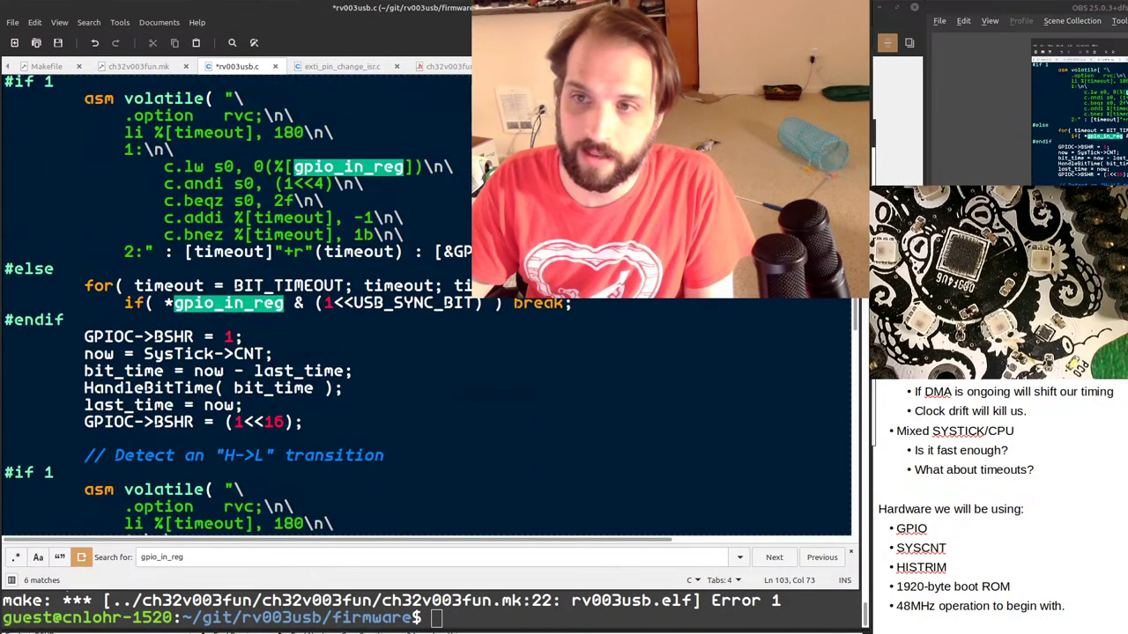
left_click_drag(494, 252, 447, 252)
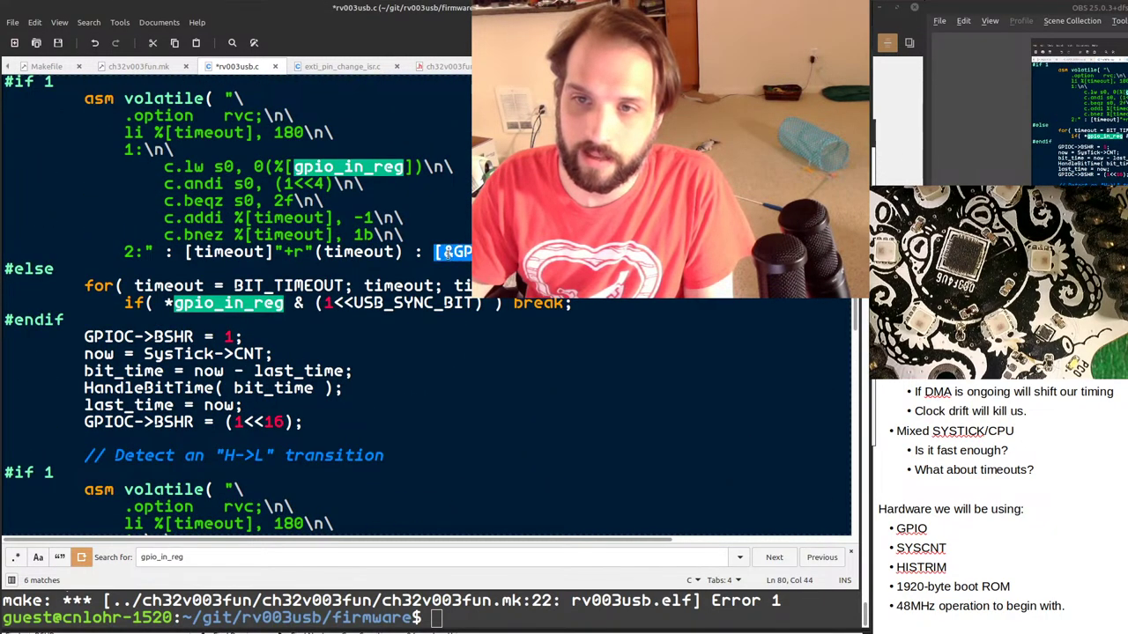
type("[]\"r")
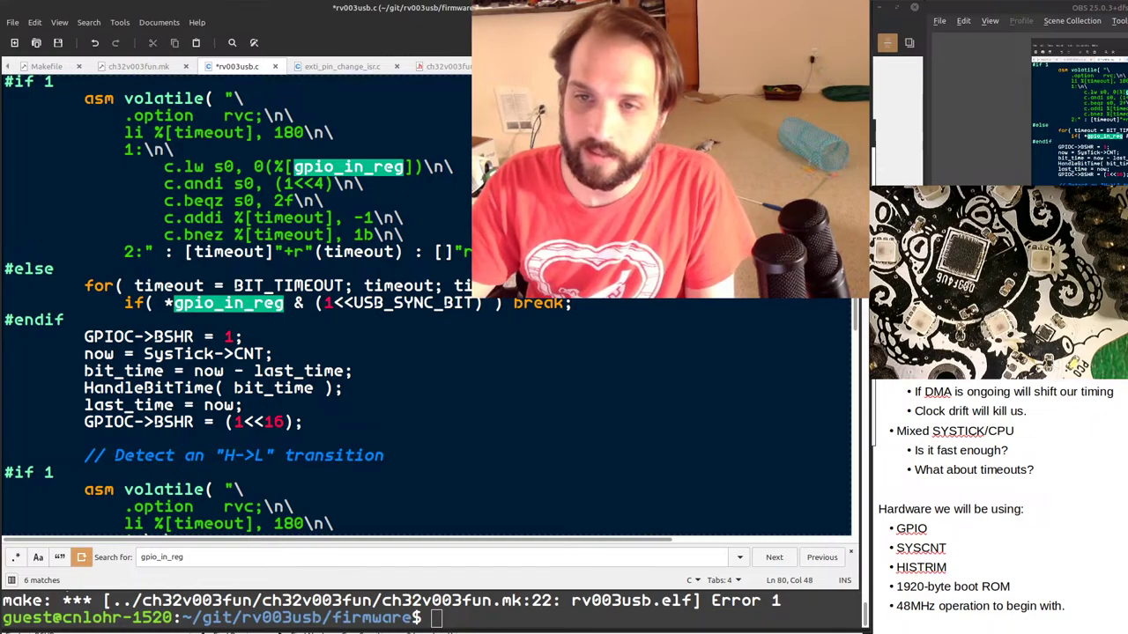
key("End")
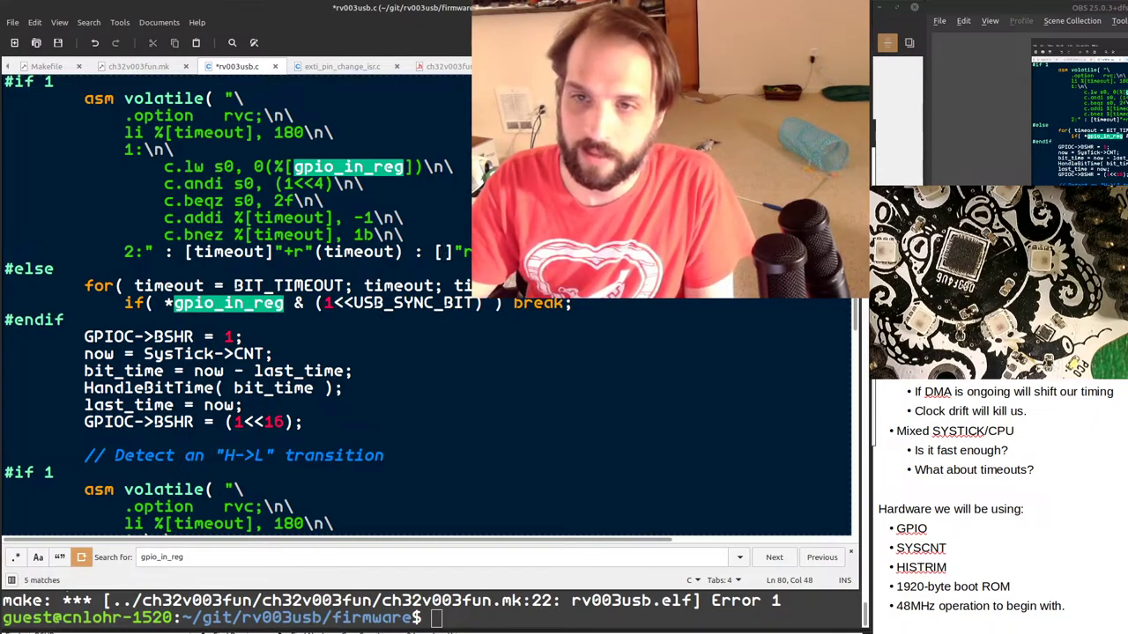
Save rv003usb.c and rerun make clean all monitor to test the corrected assembly operands.
key("ctrl+s")
key("alt+Tab")
key("Up")
key("Return")
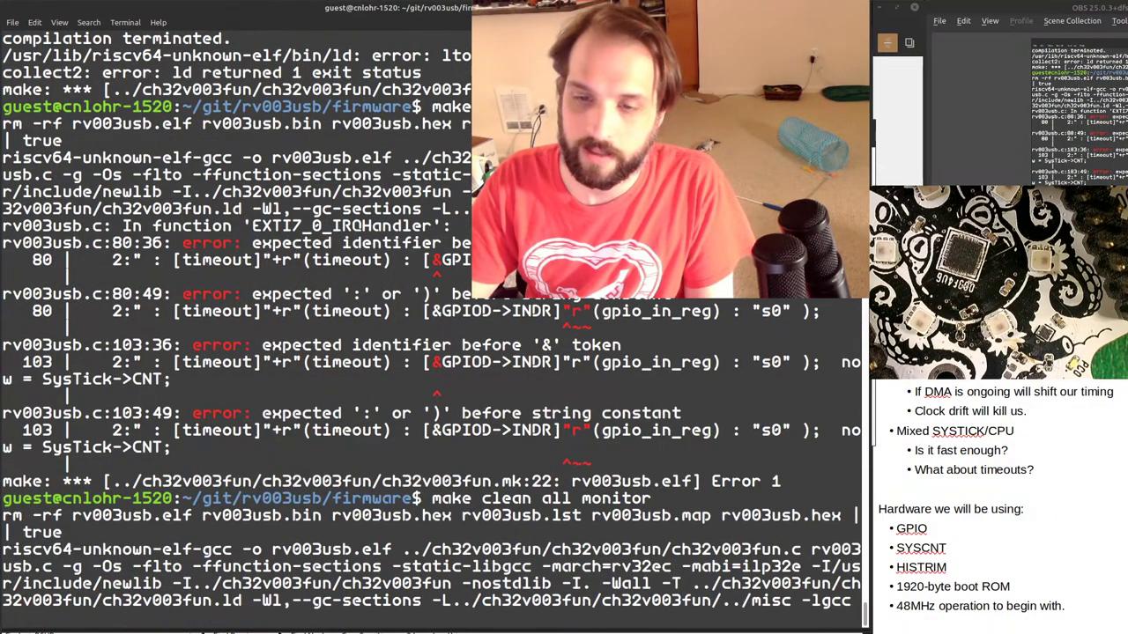
key("Up")
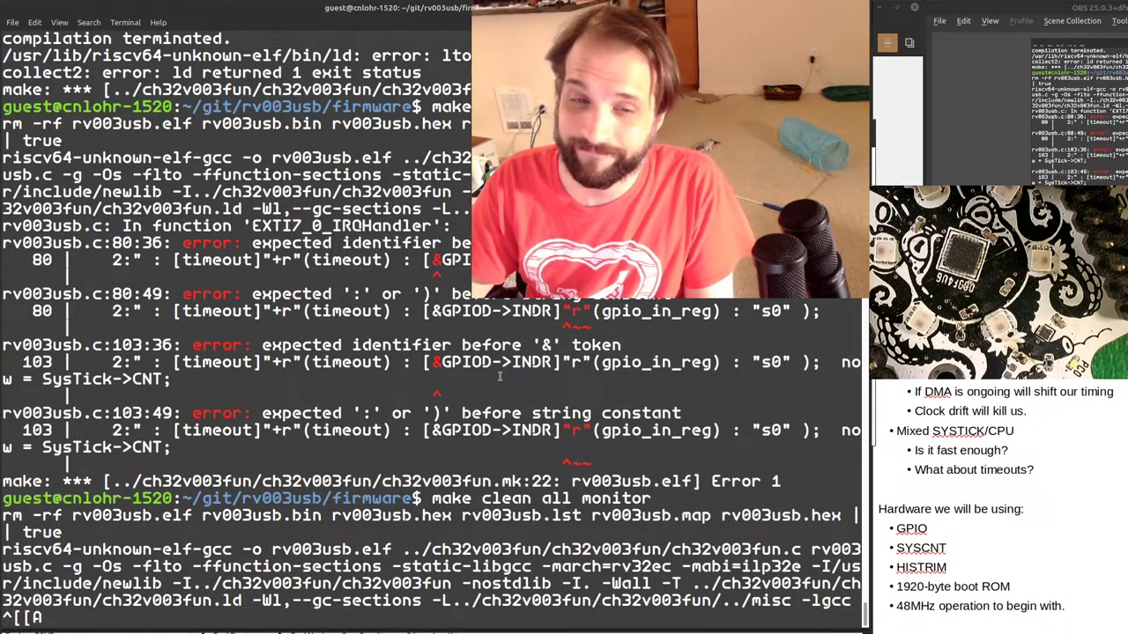
key("alt+Tab")
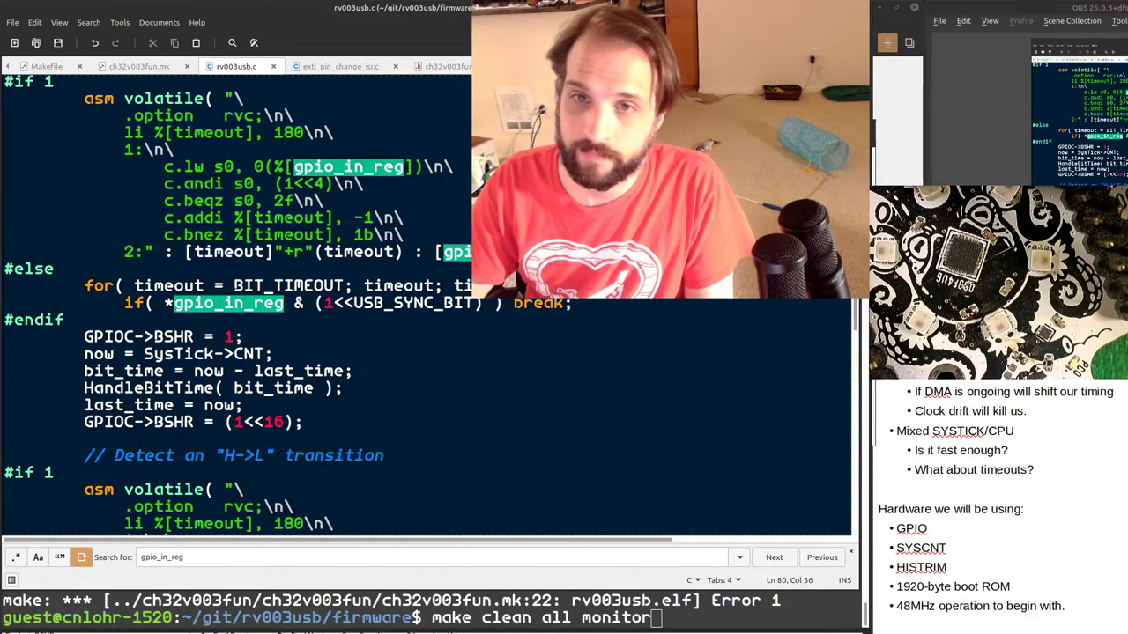
Disable the inline assembly in the L->H and H->L sections by changing both #if 1 conditions to #if 0, and save rv003usb.c.
left_click(646, 306)
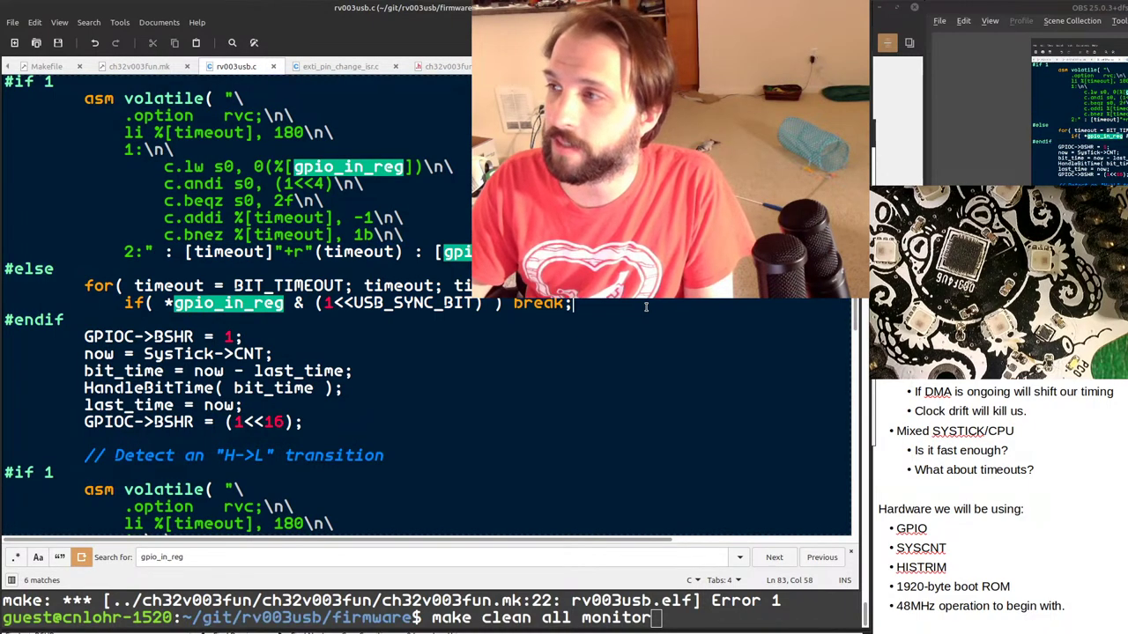
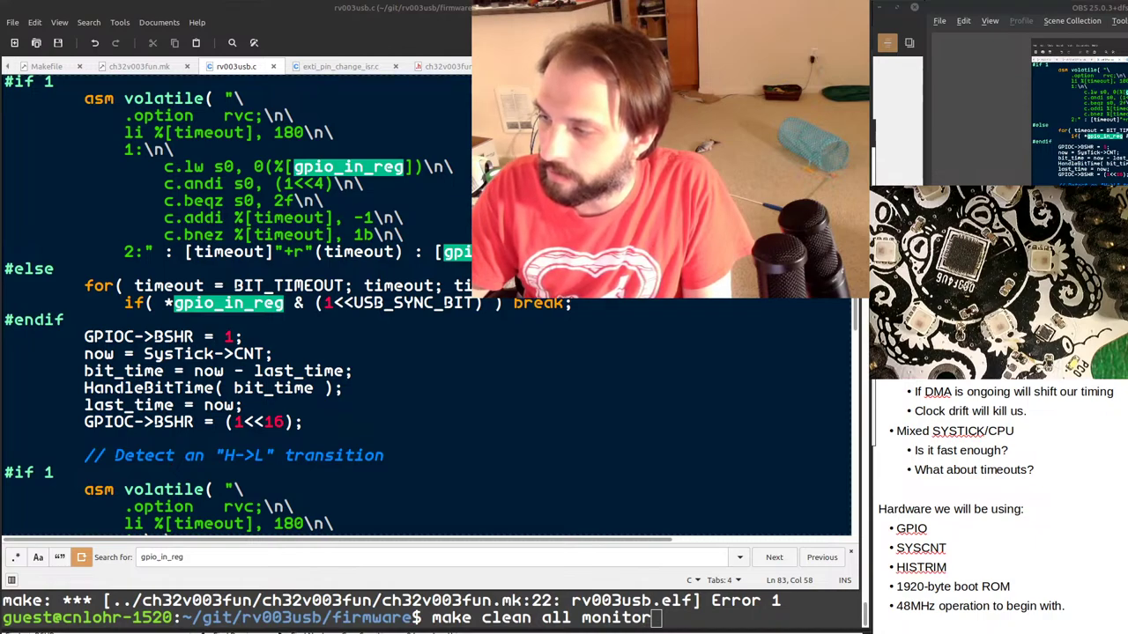
key("Down")
key("Down")
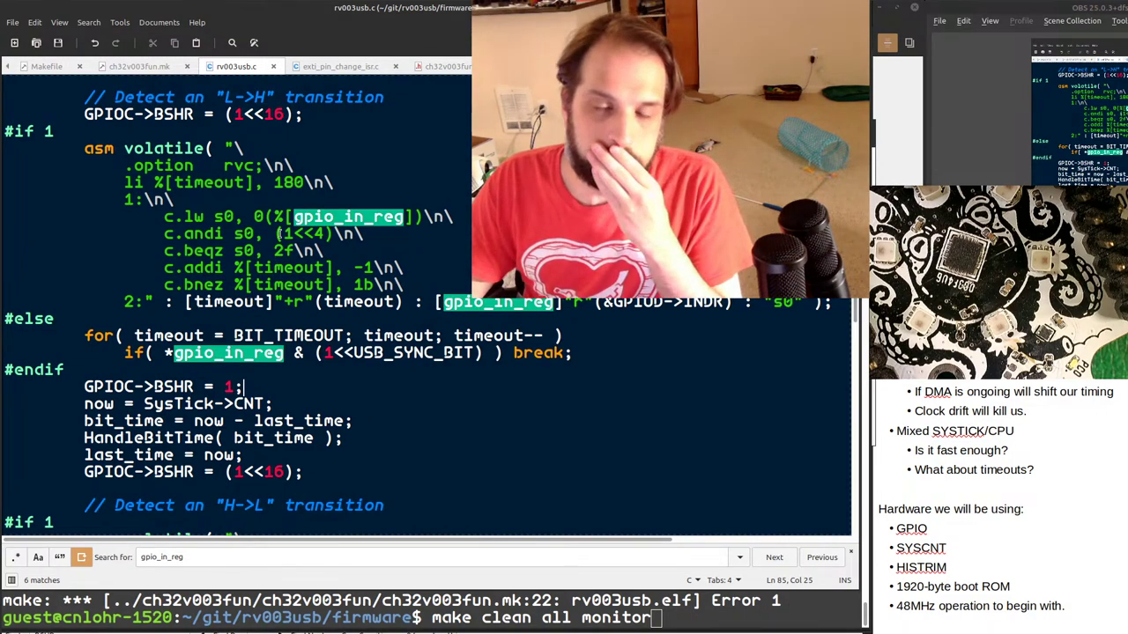
double_click(326, 217)
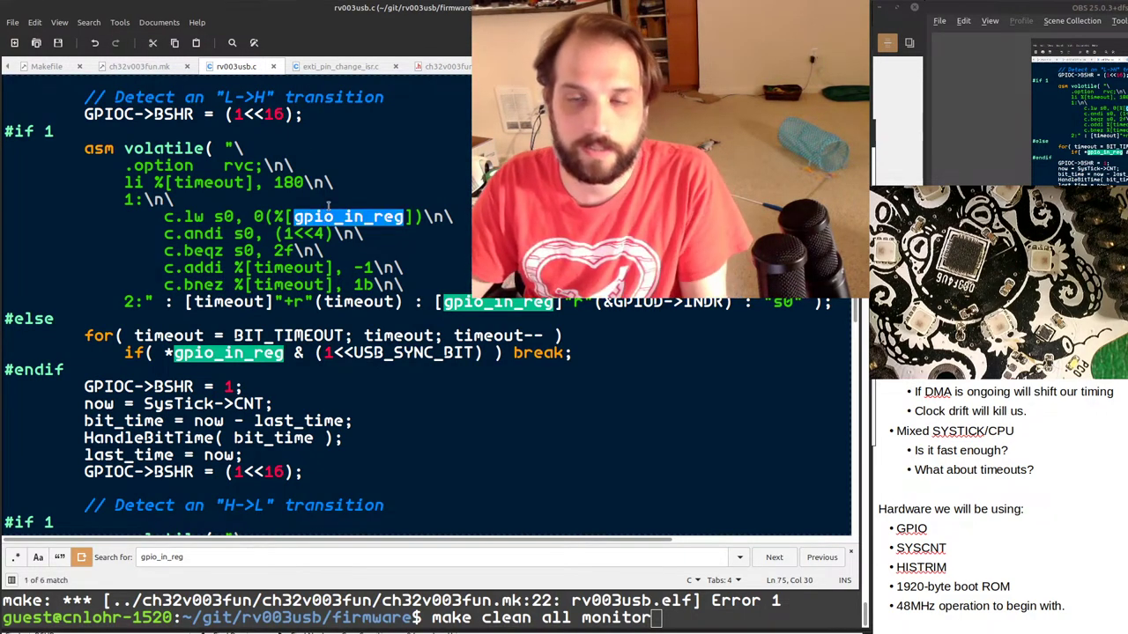
left_click(54, 131)
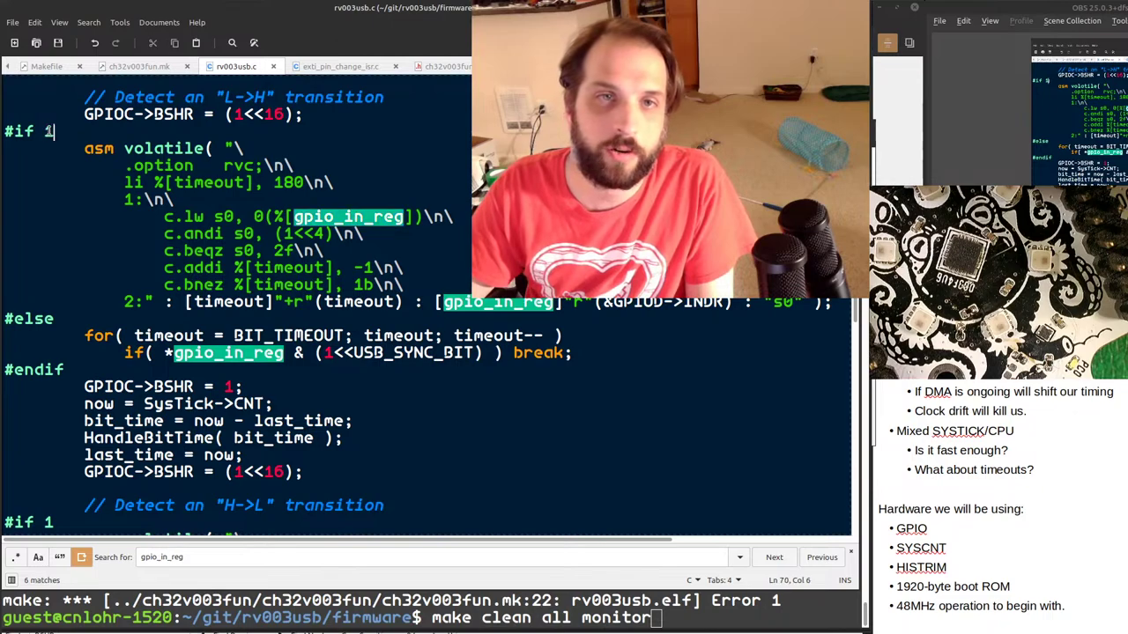
key("BackSpace")
type("0")
scroll(120, 252, "down", 2)
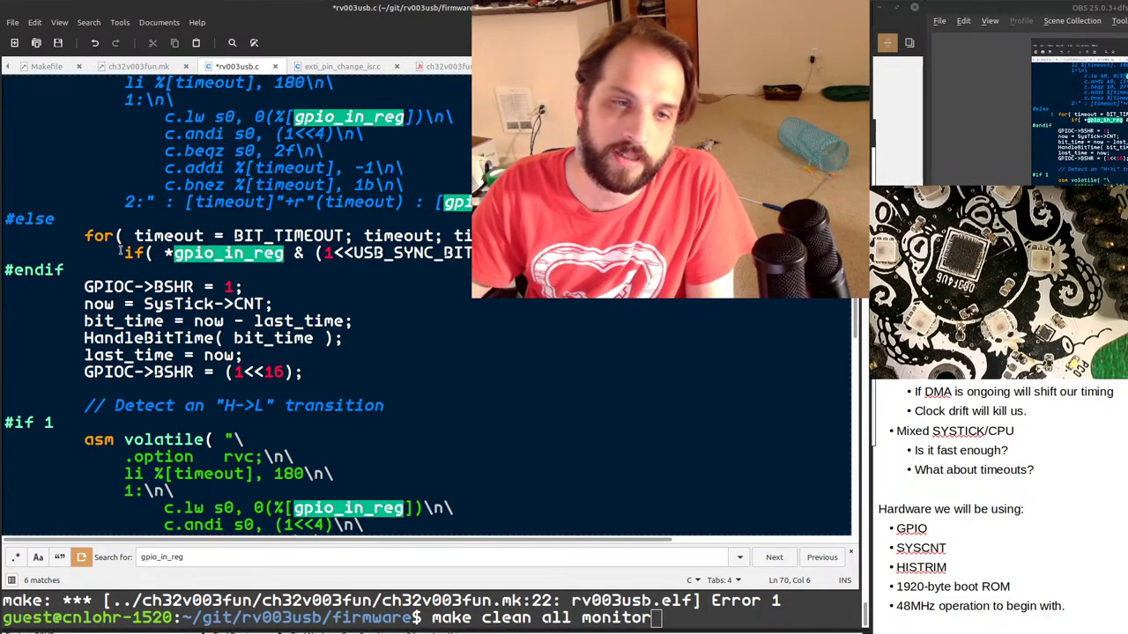
left_click(48, 424)
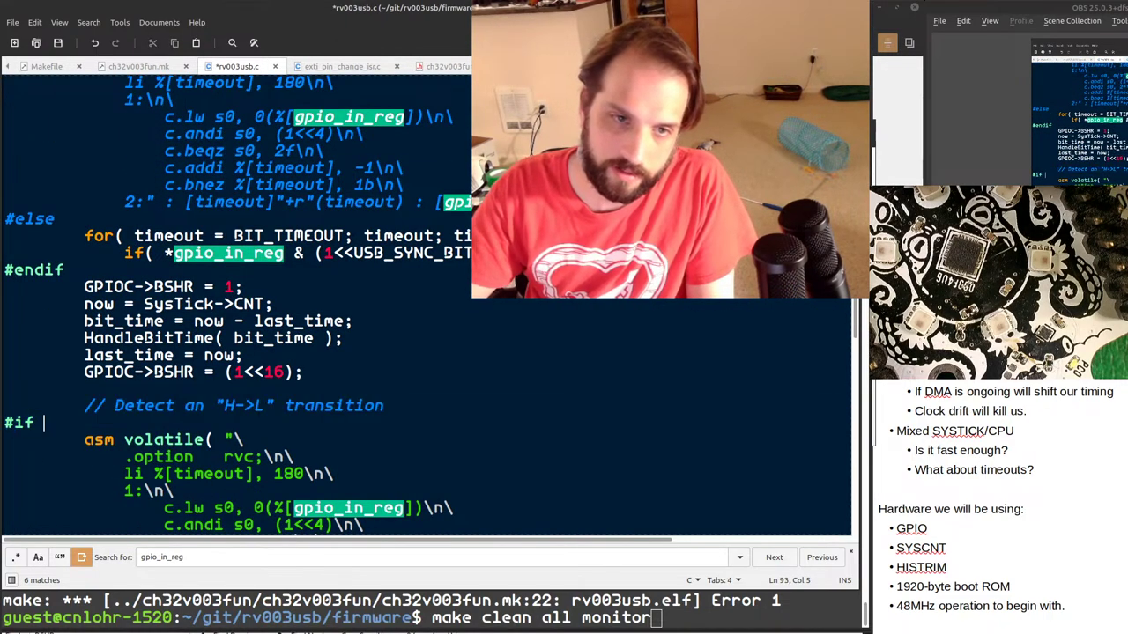
type("0")
key("ctrl+s")
Discard the pending terminal command, rerun make clean all monitor, and check the build output.
key("alt+Tab")
key("ctrl+c")
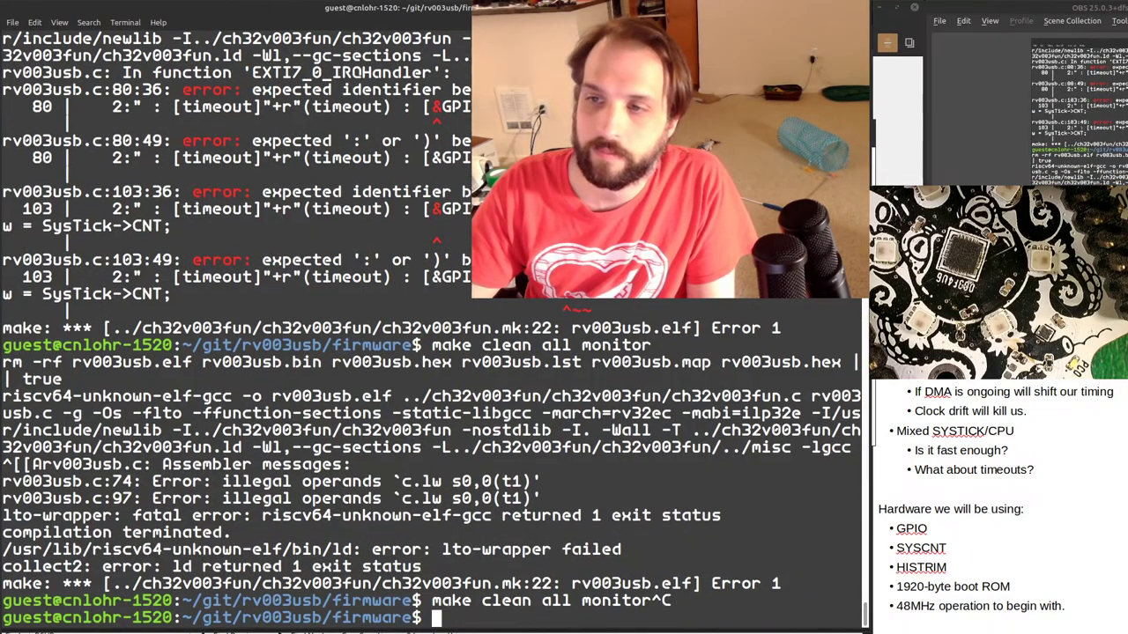
key("Up")
key("Return")
key("alt+Tab")
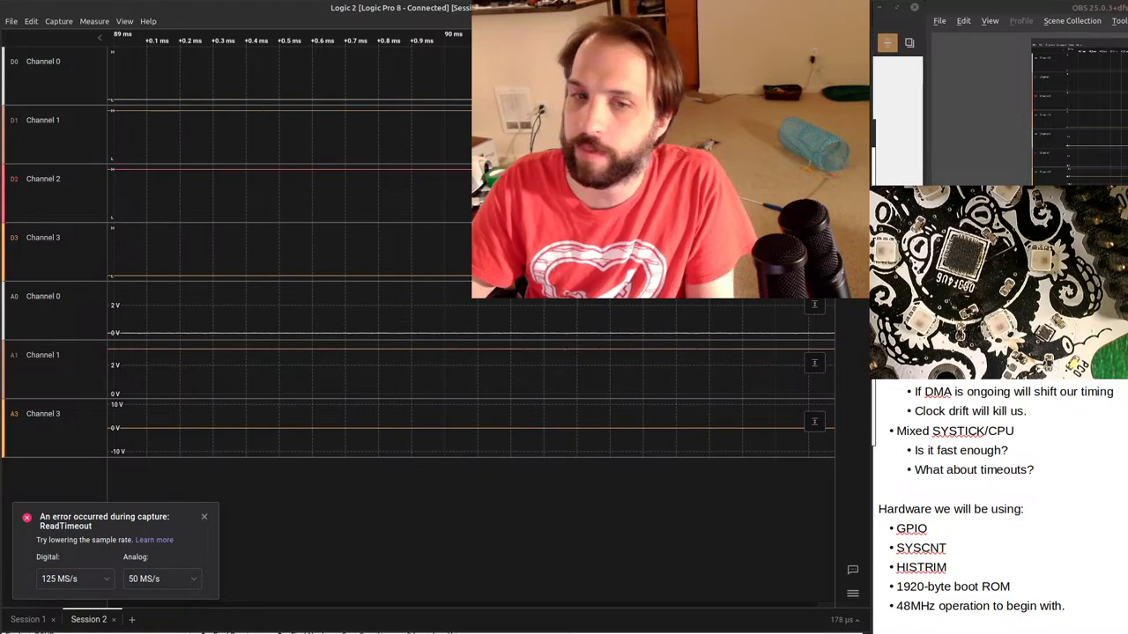
key("alt+Tab")
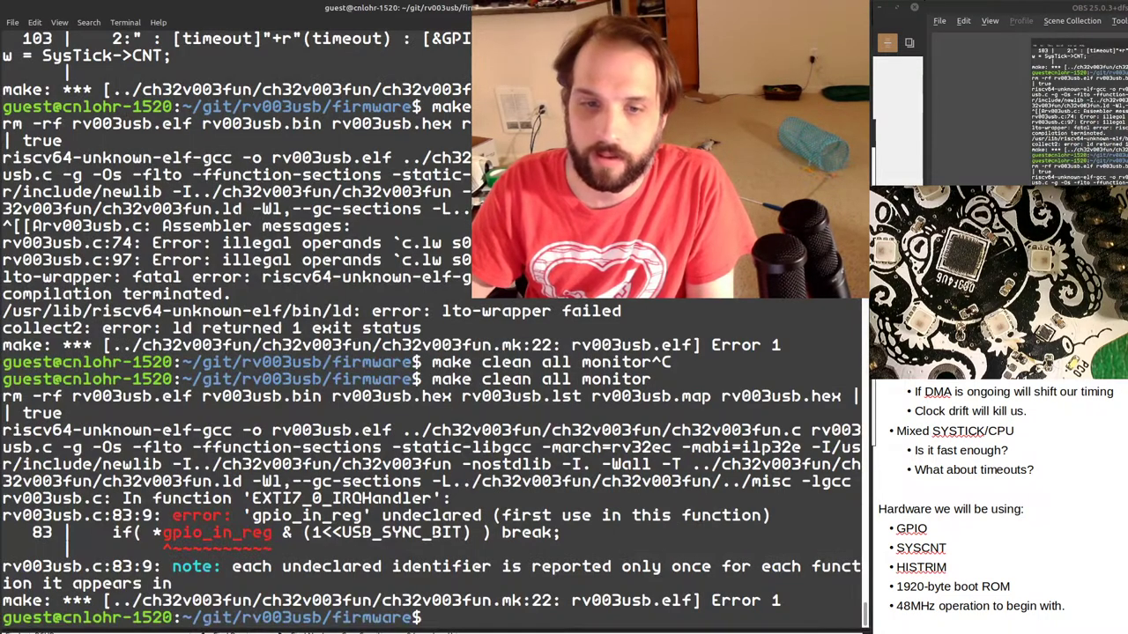
key("alt+Tab")
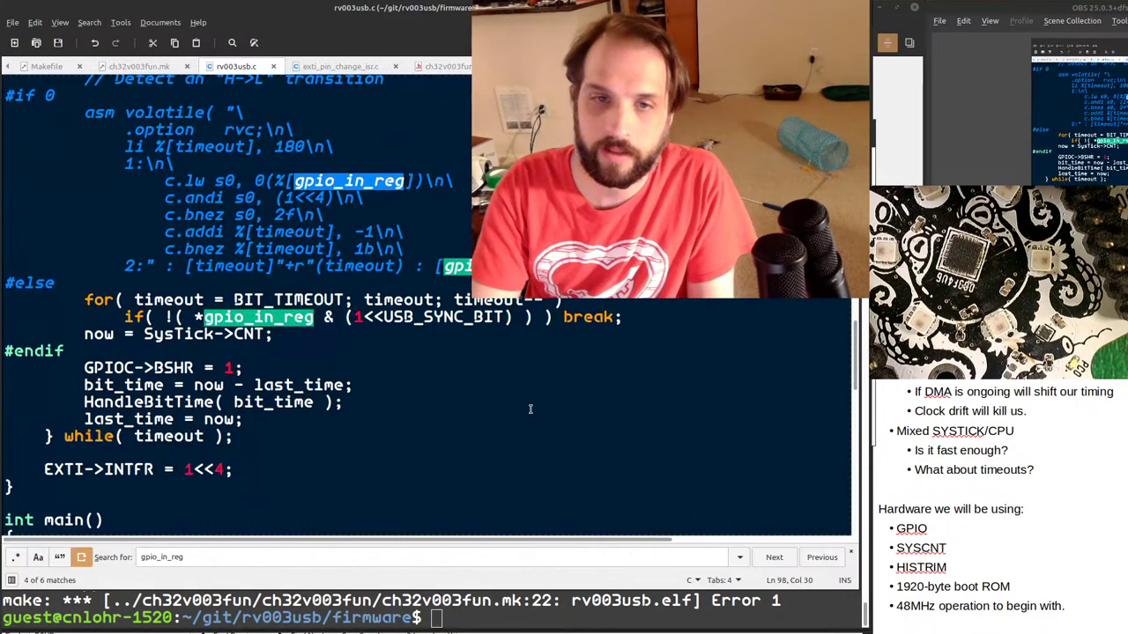
Declare uint32_t * gpio_in_reg = &GPIOD->INDR; directly above the now variable in EXTI7_0_IRQHandler.
scroll(530, 408, "up", 10)
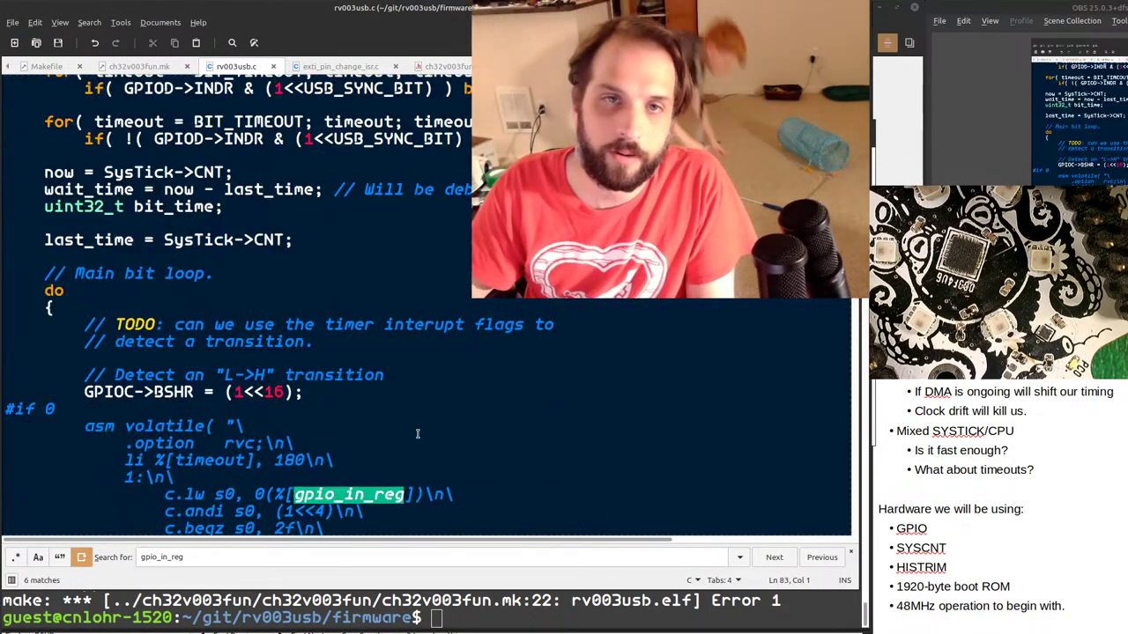
scroll(417, 433, "up", 9)
scroll(98, 324, "down", 1)
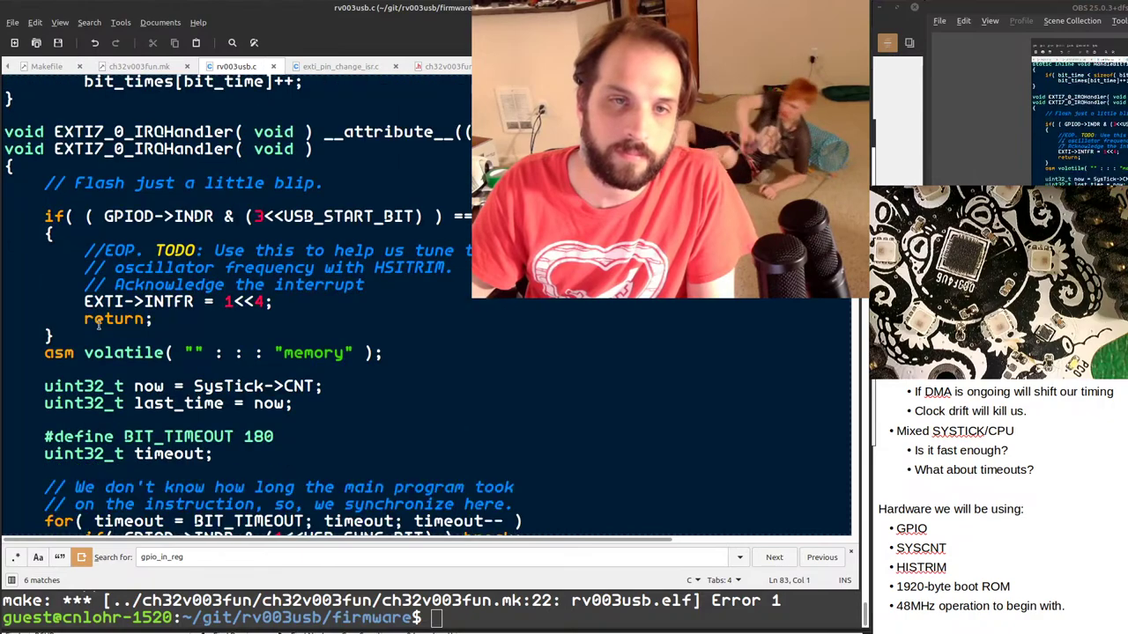
scroll(98, 324, "down", 6)
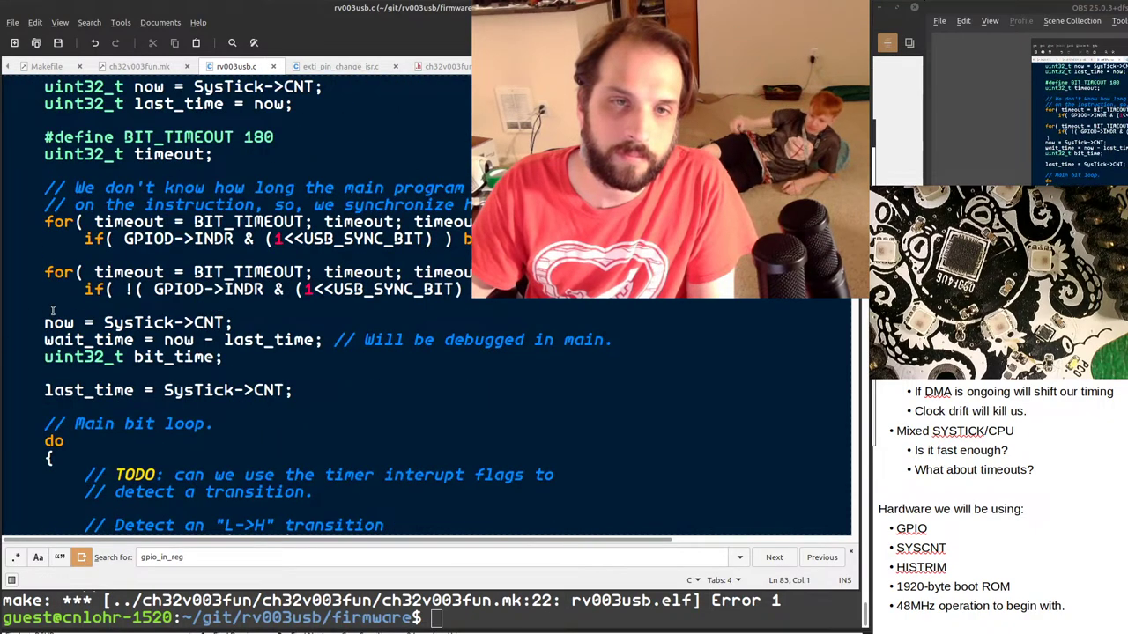
scroll(439, 370, "down", 7)
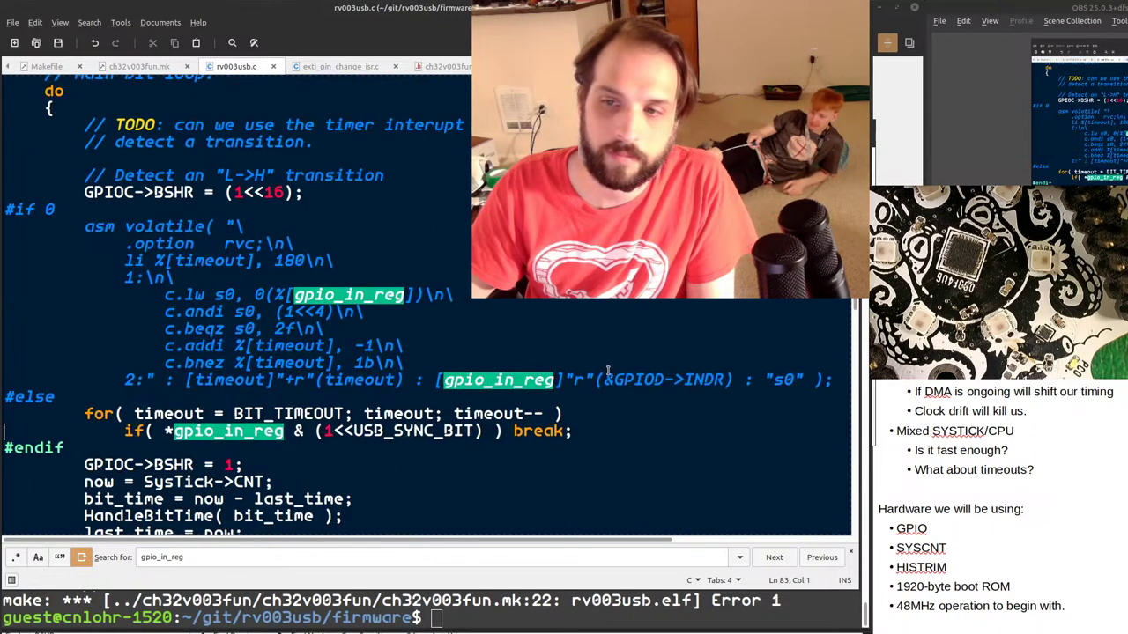
left_click_drag(724, 379, 603, 380)
scroll(511, 327, "up", 8)
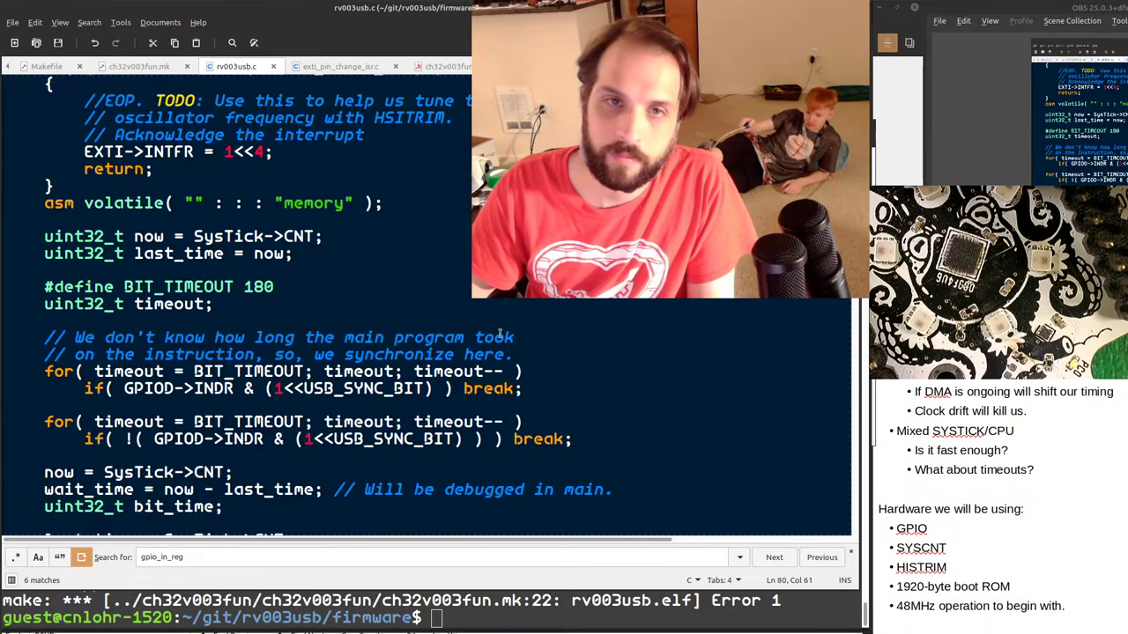
scroll(370, 312, "up", 1)
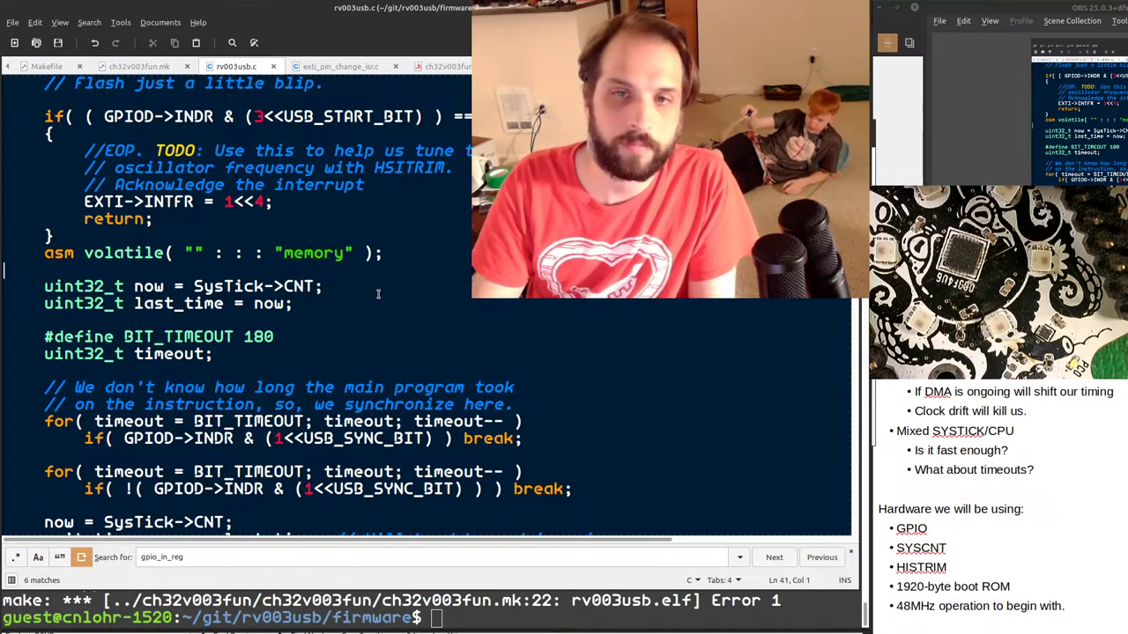
key("Home")
key("Return")
key("Up")
type("uint32_t")
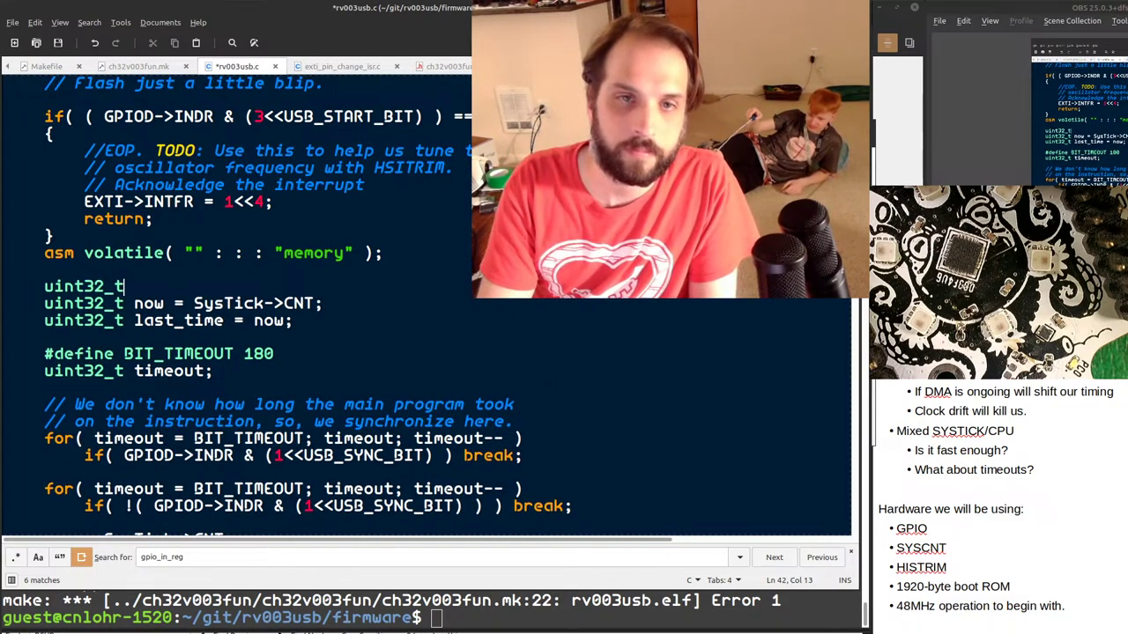
type(" * gpio_")
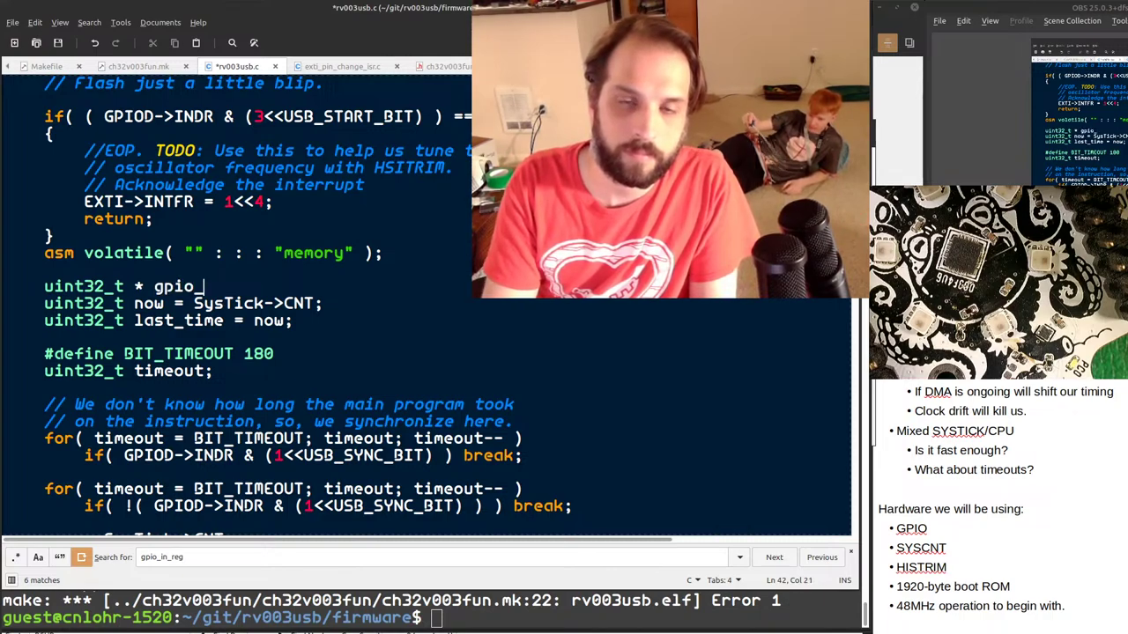
type("in_reg = &GPIOD->INDR")
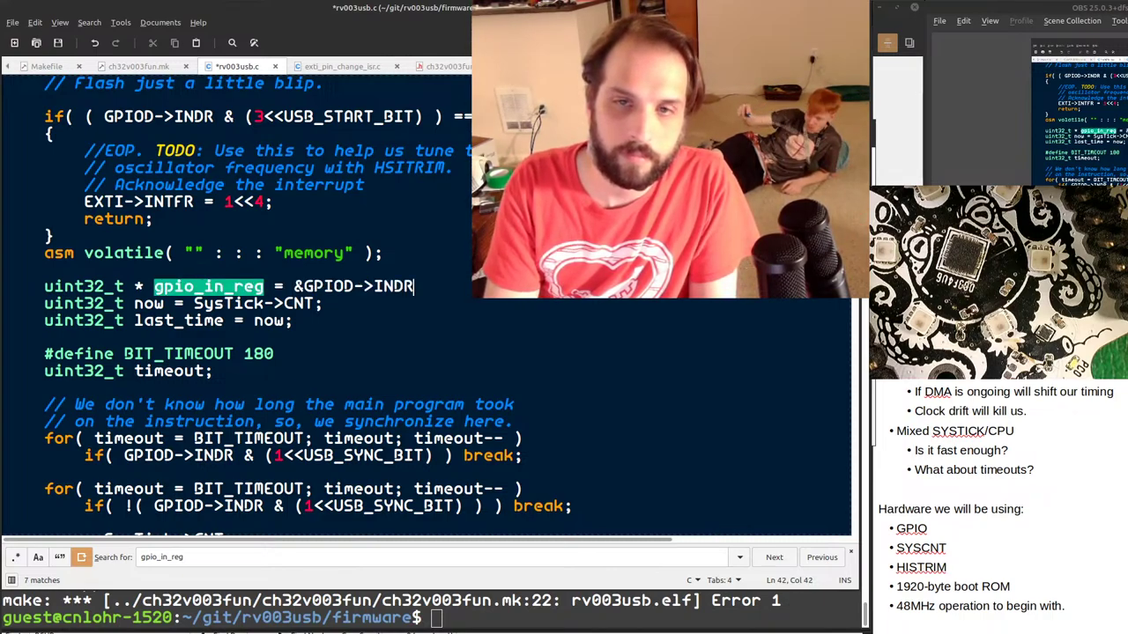
type(";")
Qualify the gpio_in_reg pointer declaration as volatile and save rv003usb.c.
left_click(125, 286)
key("Home")
type("volatile")
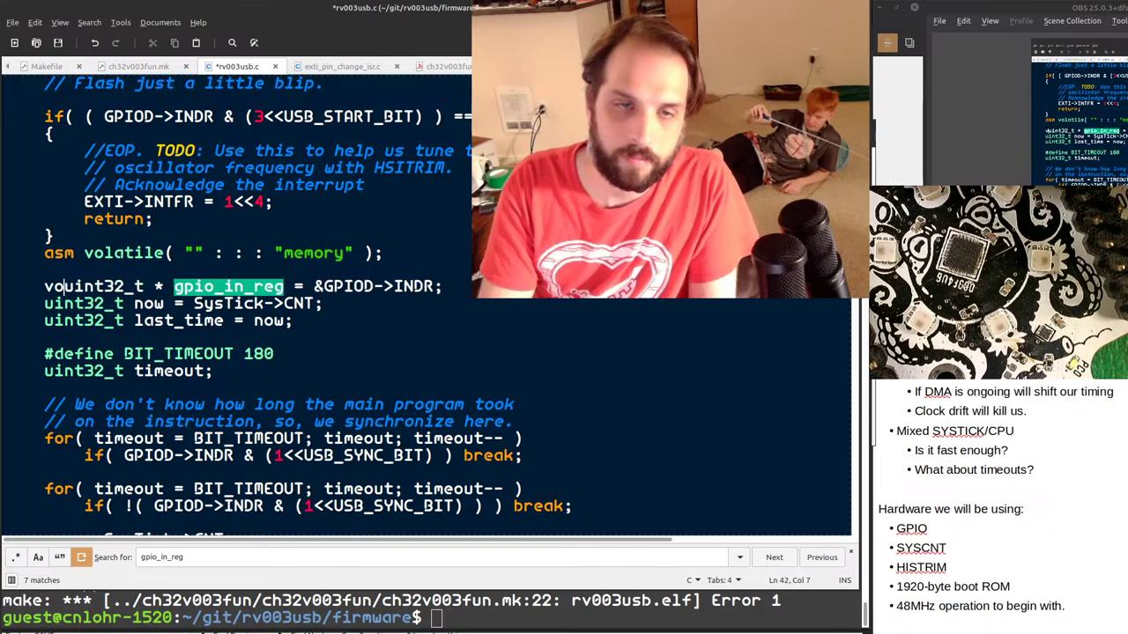
key("ctrl+s")
Rerun make clean all monitor in the firmware terminal to build and flash the C-loop version.
key("alt+Tab")
key("Up")
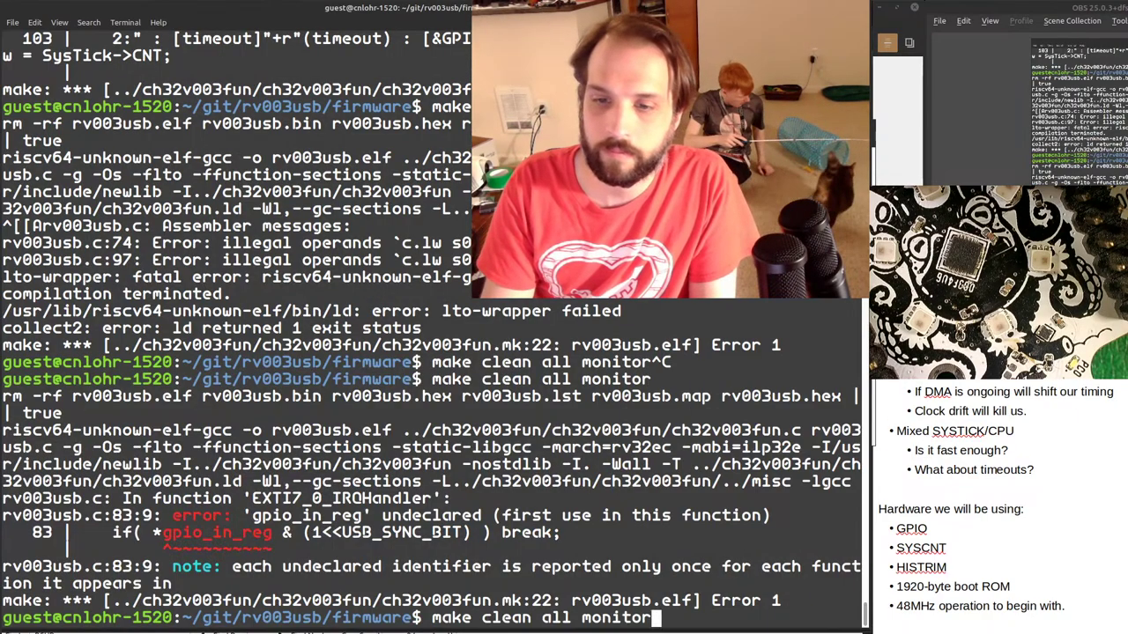
key("Return")
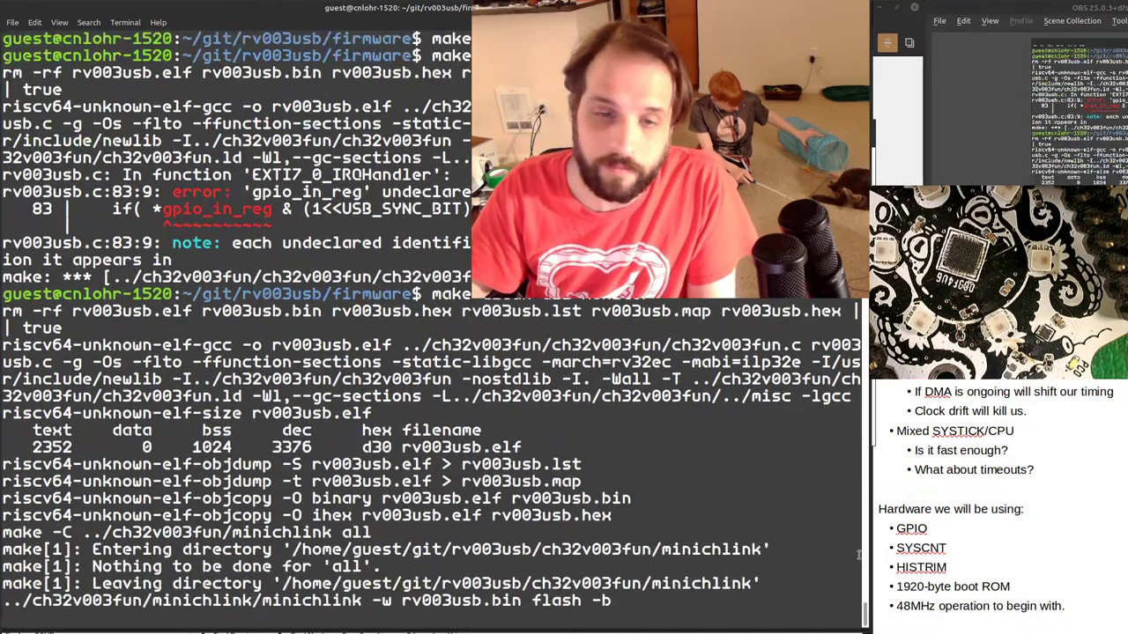
Switch to Logic 2 and record a new capture using only digital channels 0 to 3, without the analog channels.
key("alt+Tab")
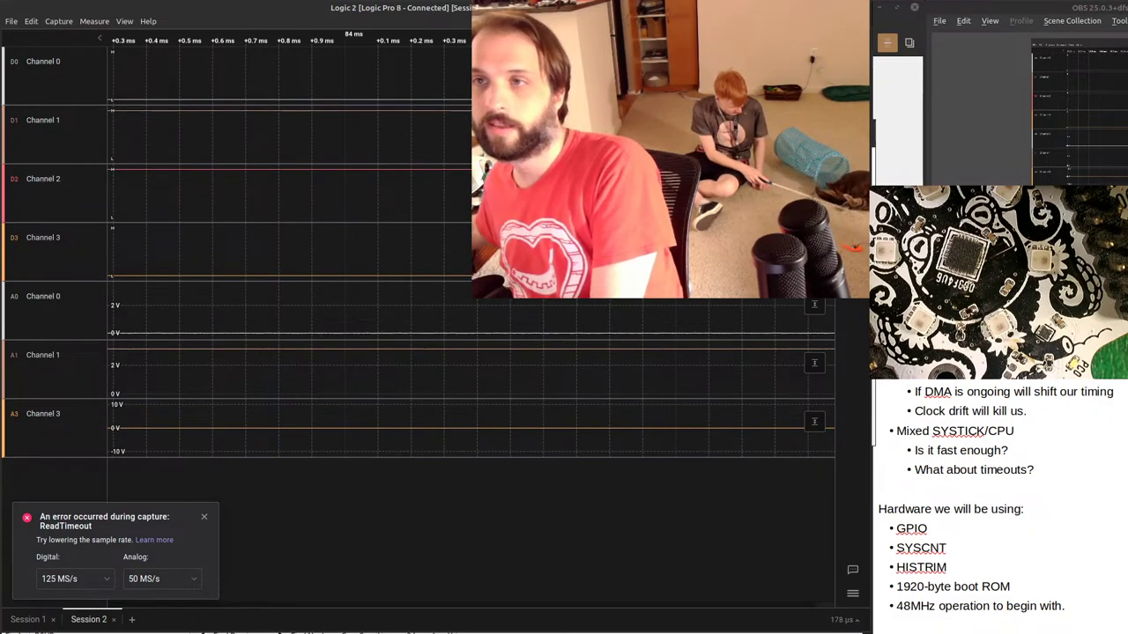
key("r")
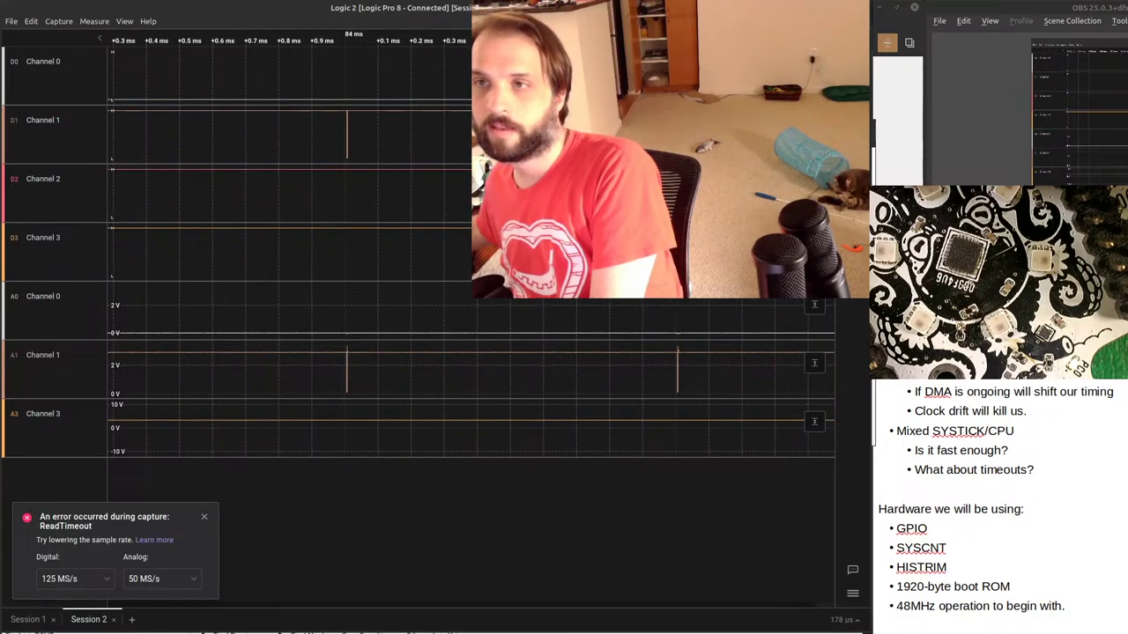
scroll(471, 246, "down", 3)
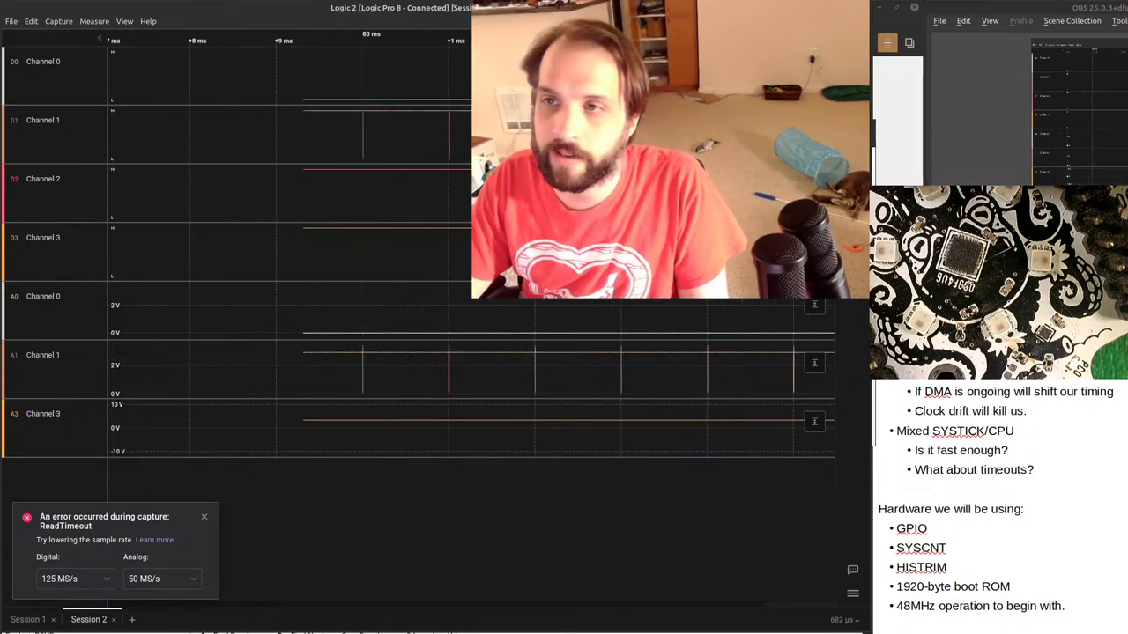
scroll(471, 247, "down", 3)
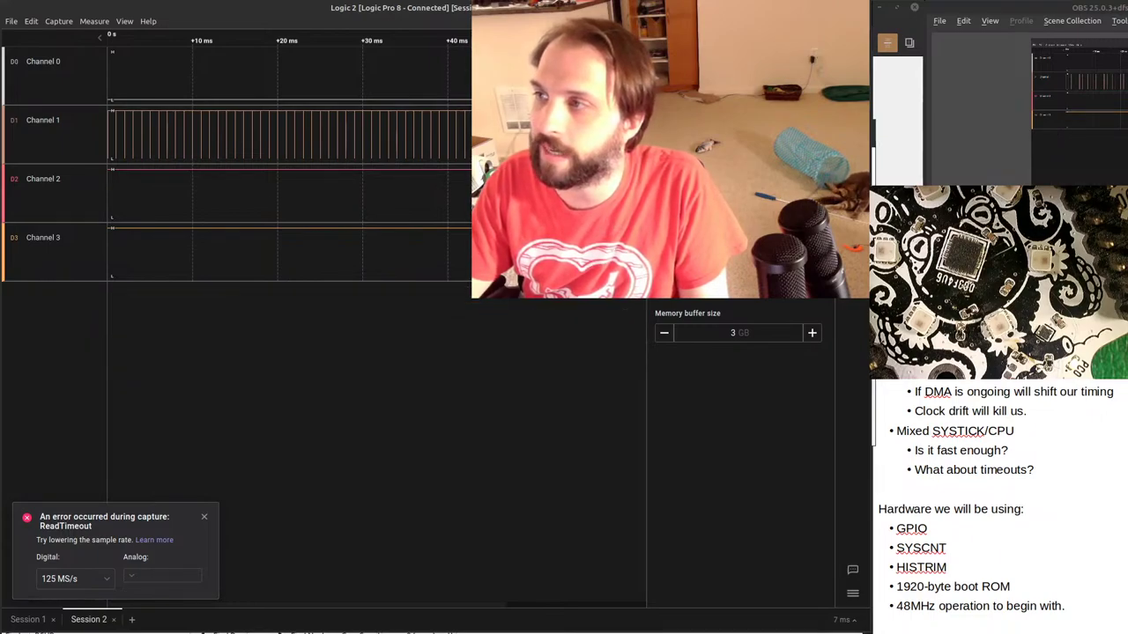
key("r")
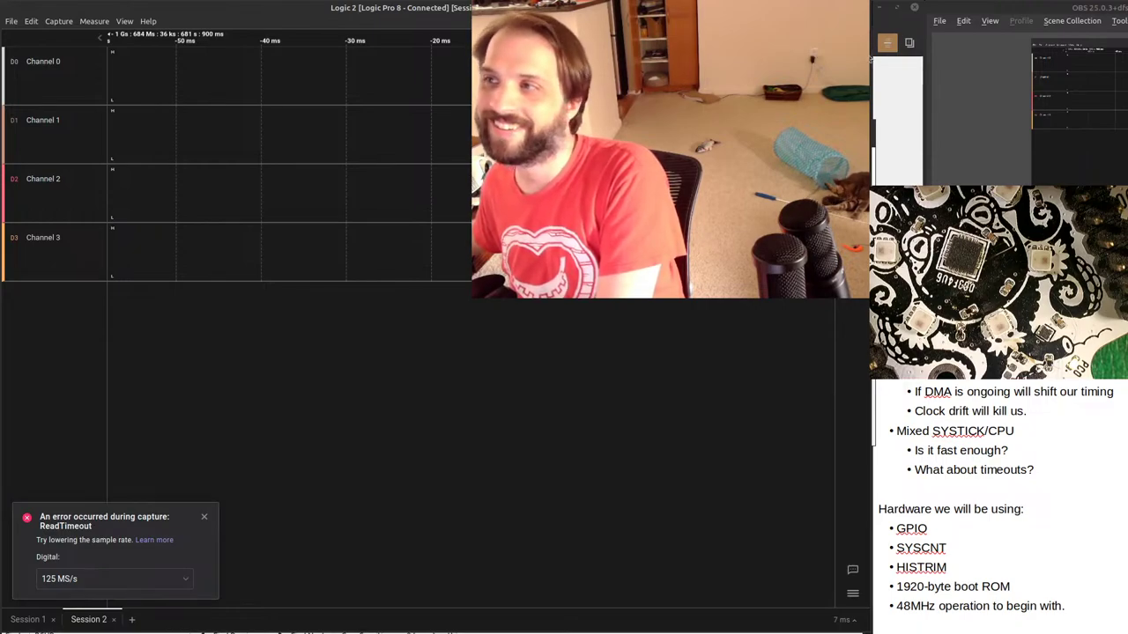
key("r")
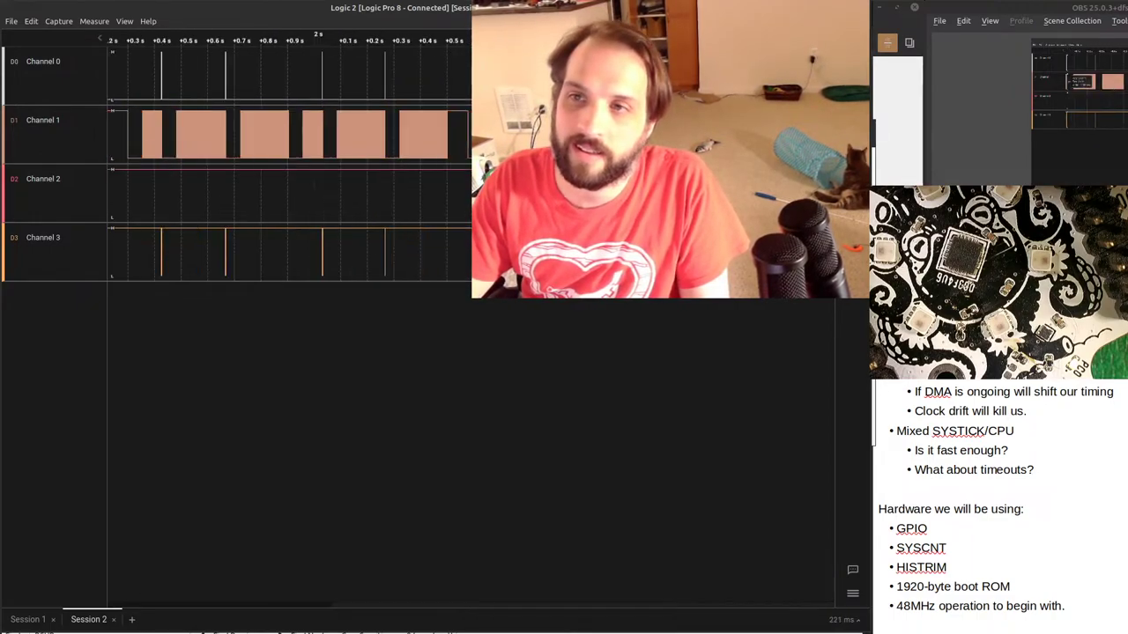
Examine the start of a USB packet burst, comparing the Channel 3 toggles with the Channel 0 and Channel 1 edges.
scroll(118, 74, "up", 10)
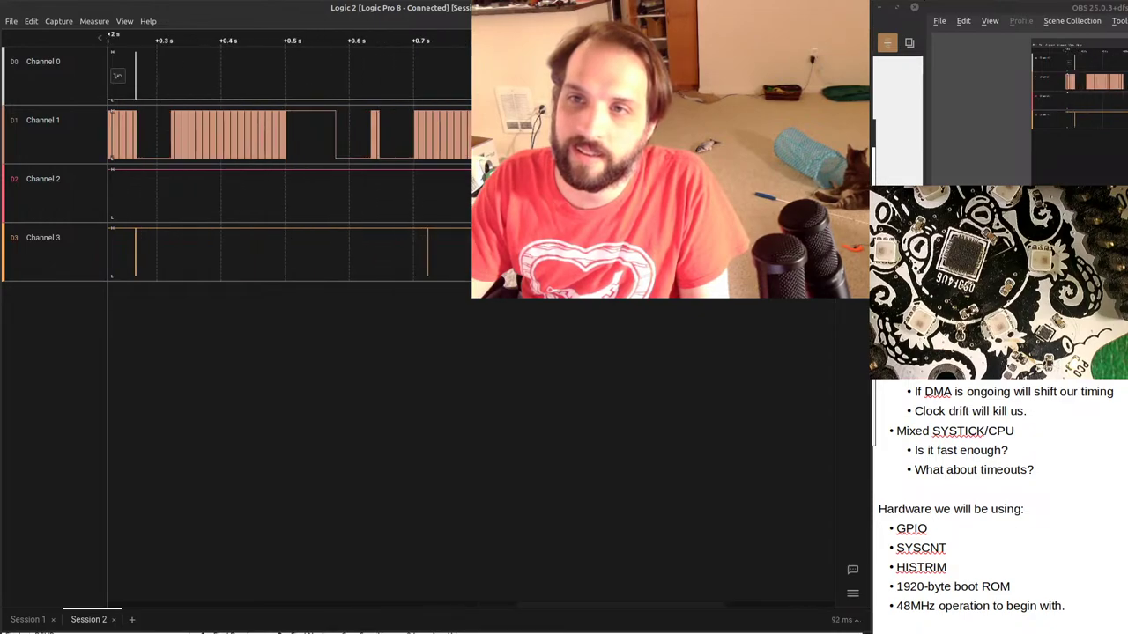
scroll(117, 132, "up", 6)
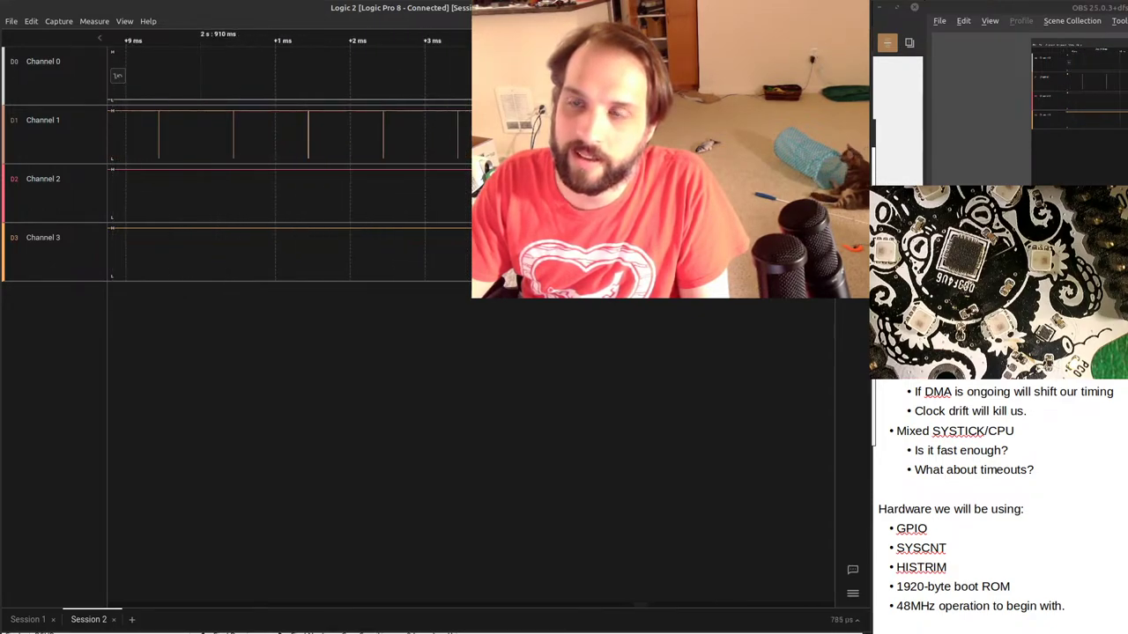
scroll(388, 137, "up", 8)
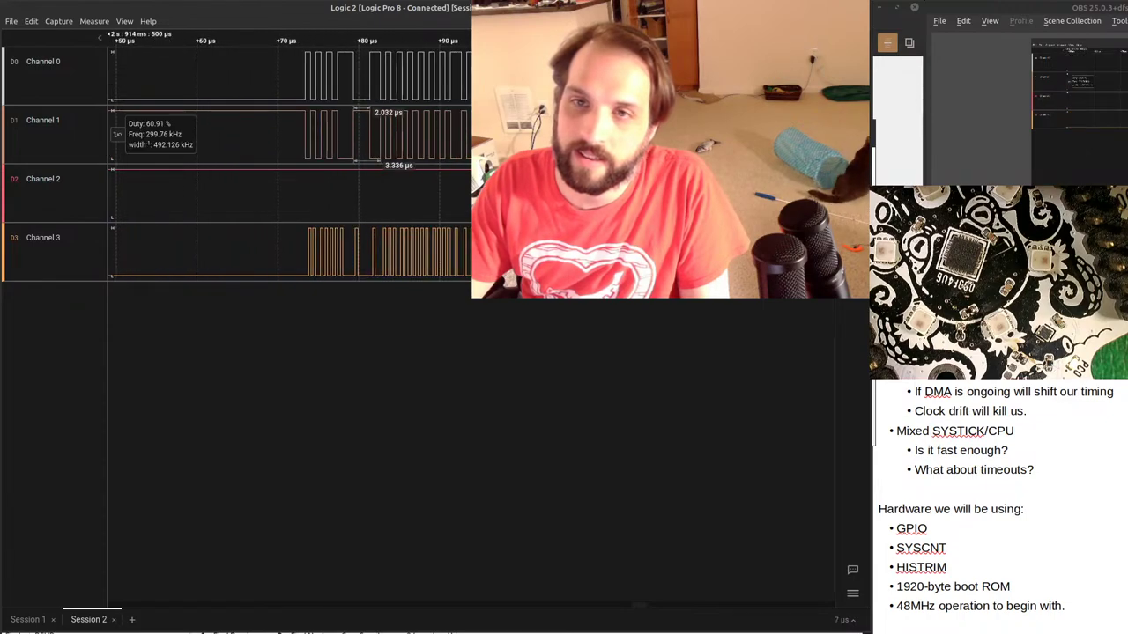
scroll(289, 163, "up", 5)
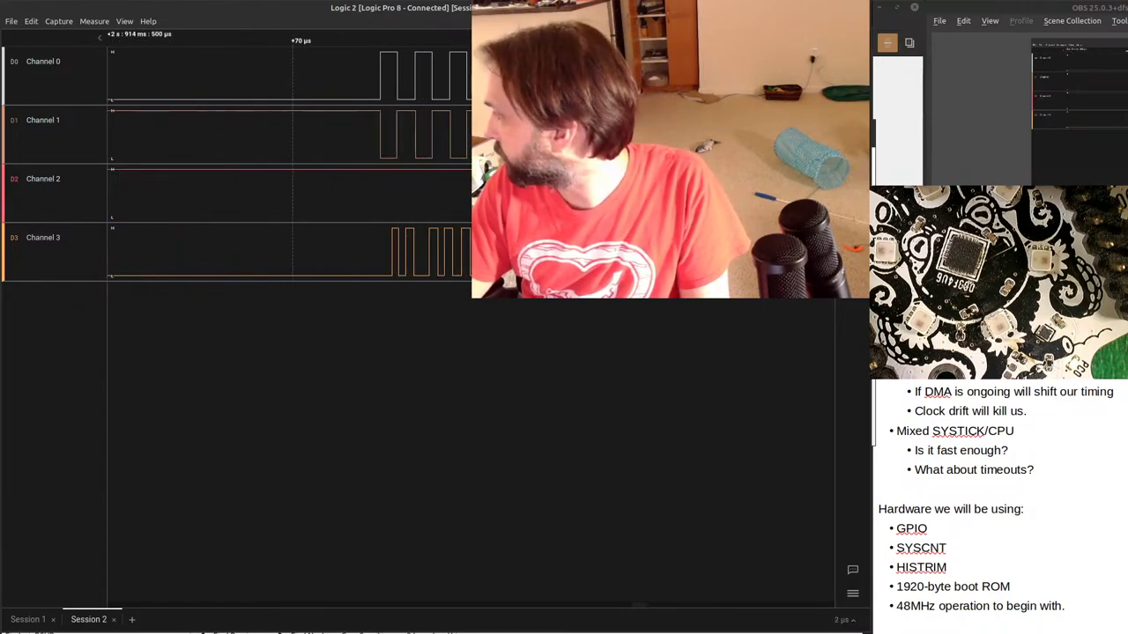
scroll(353, 176, "up", 8)
mouse_move(117, 251)
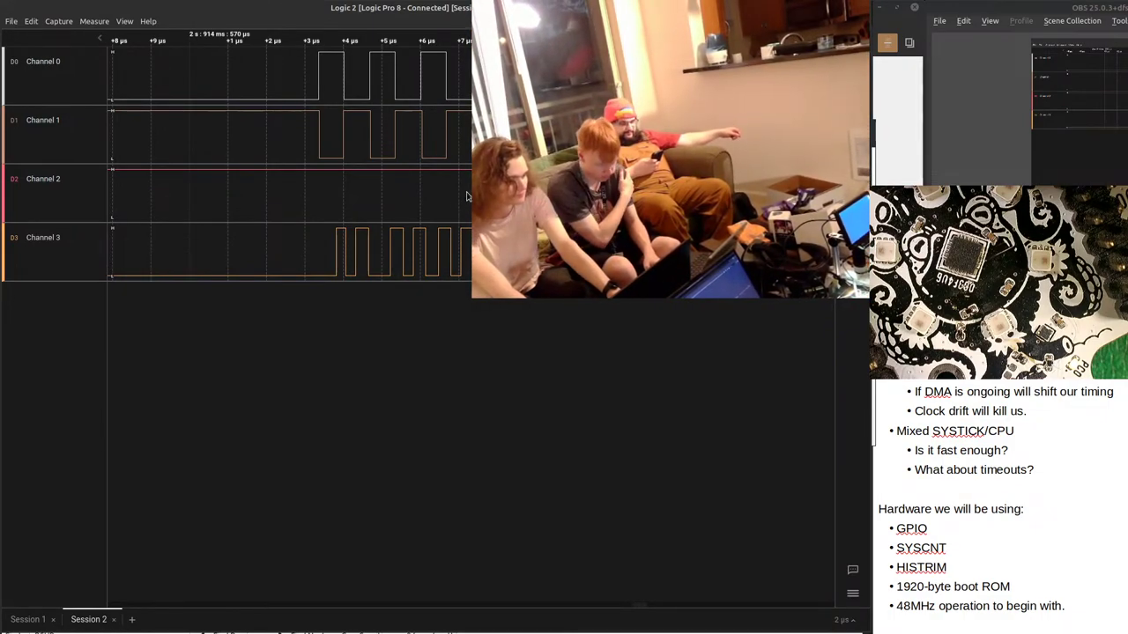
scroll(467, 196, "up", 4)
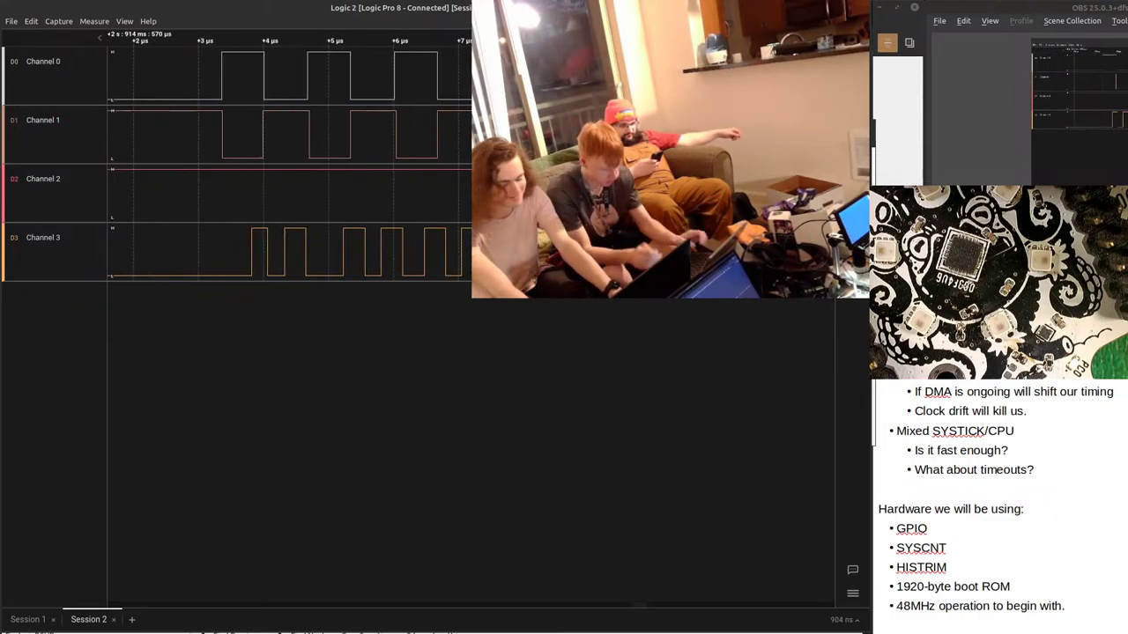
scroll(183, 250, "left", 2)
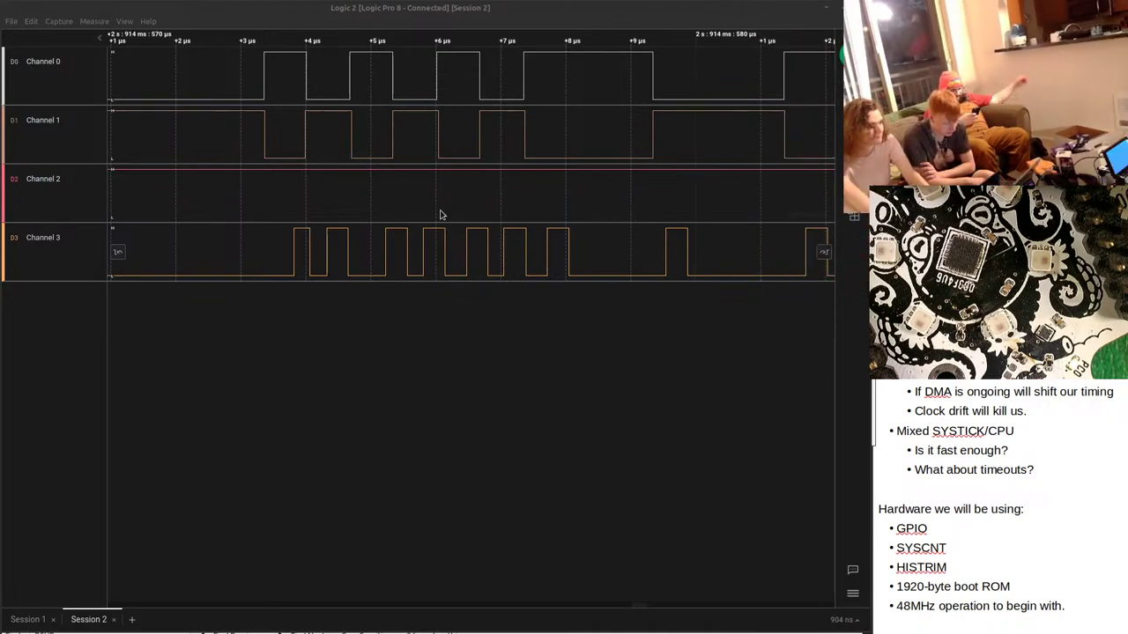
mouse_move(296, 179)
scroll(296, 180, "up", 1)
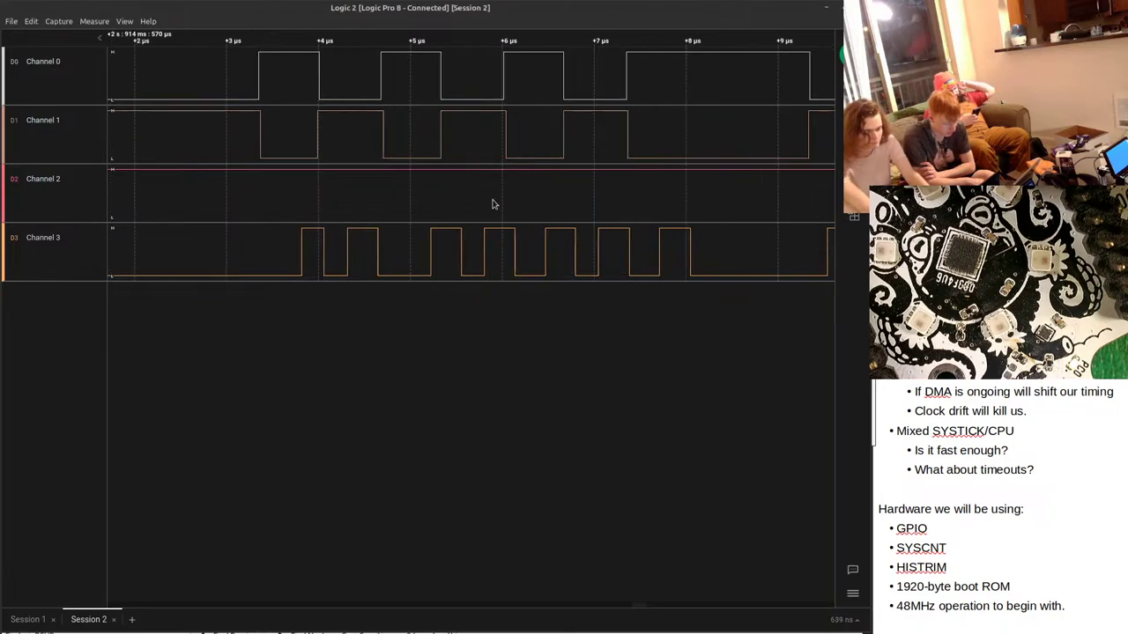
mouse_move(296, 147)
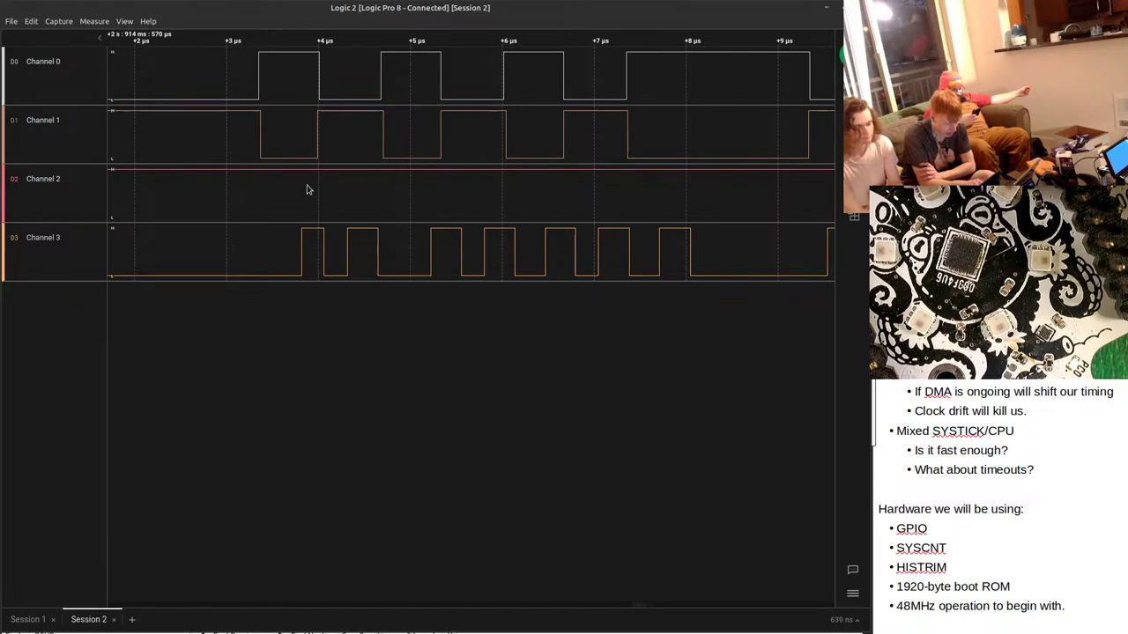
Switch to rv003usb.c and locate the GPIOC->BSHR = 1 toggle after the L->H detection loop.
key("alt+Tab")
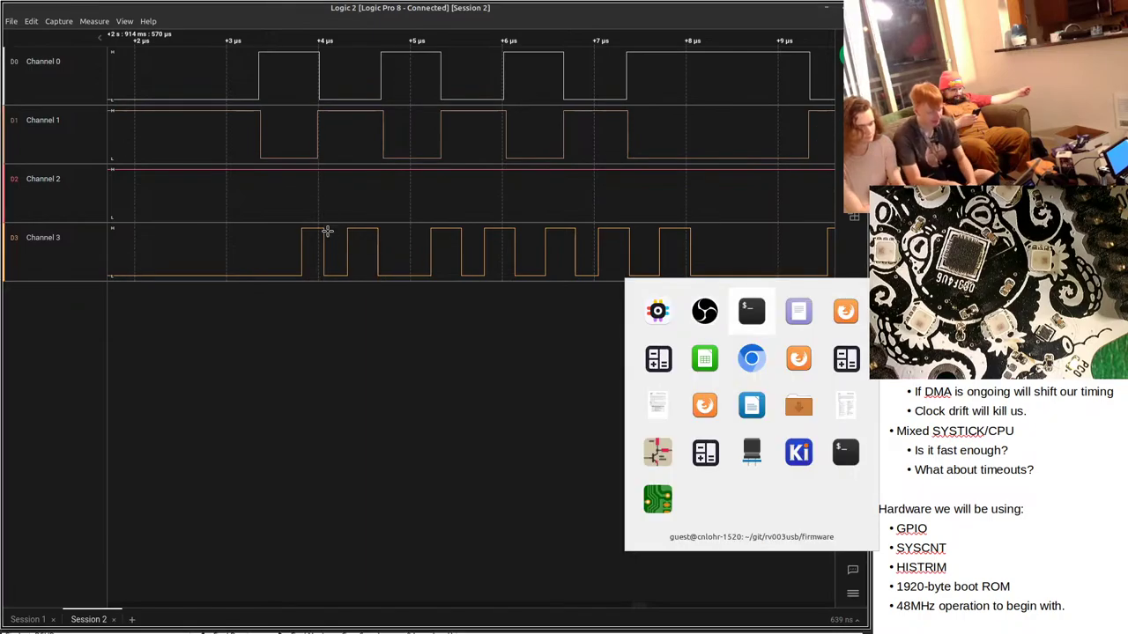
key("alt+Tab")
scroll(291, 441, "down", 10)
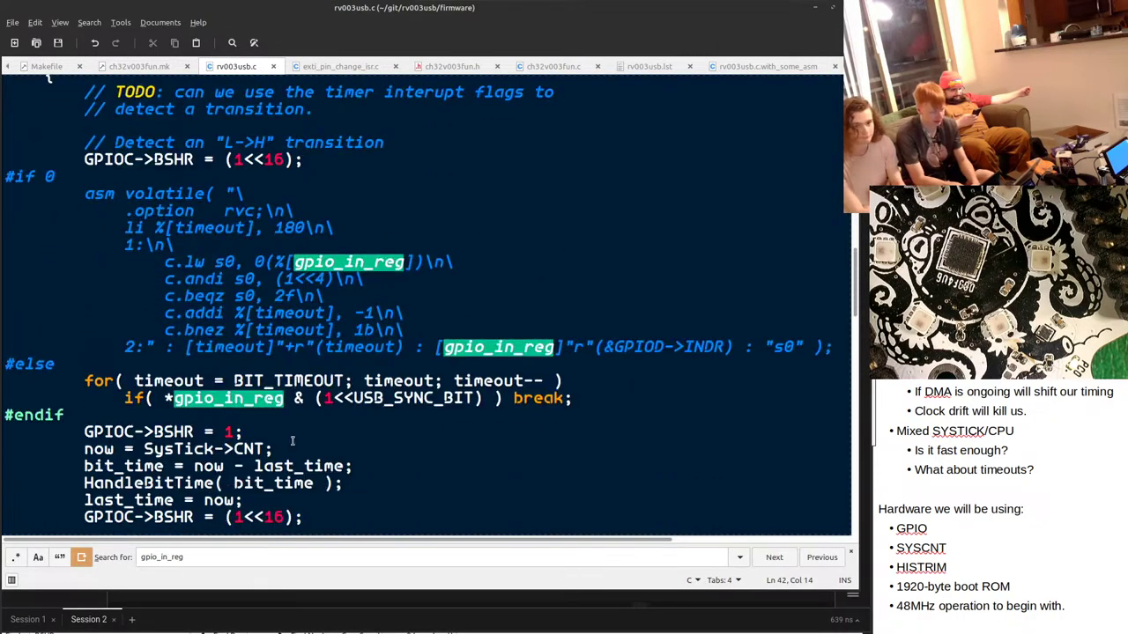
scroll(292, 440, "down", 2)
left_click(91, 321)
left_click_drag(84, 332, 155, 333)
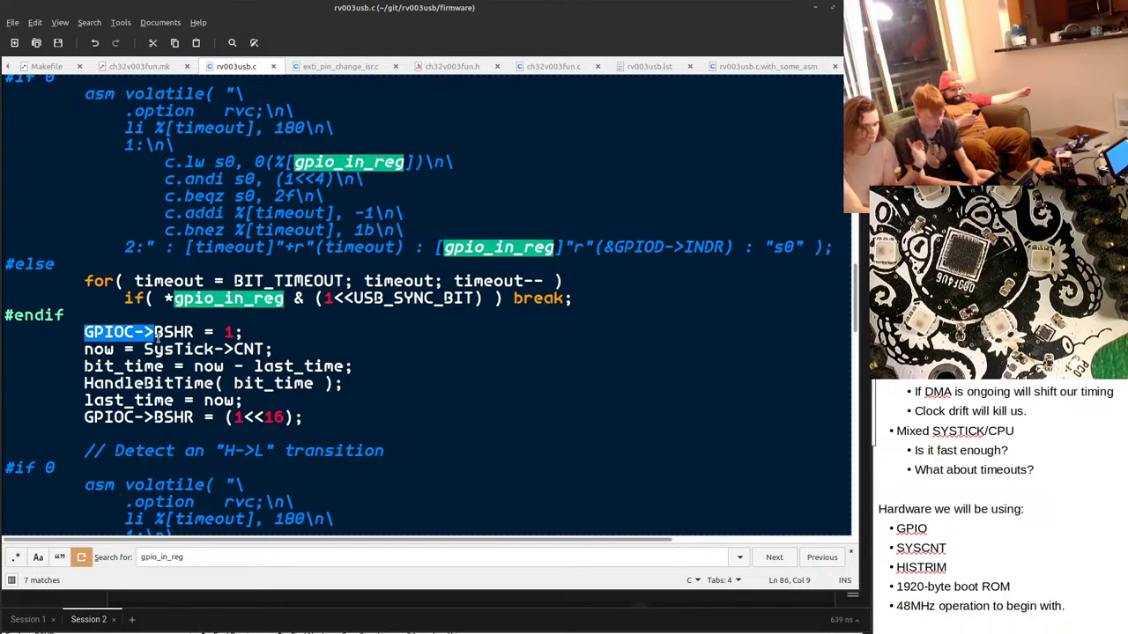
Switch to Logic 2 and measure the delay from Channel 1's falling edge near +4.7 µs to the next Channel 3 rising edge.
key("alt+Tab")
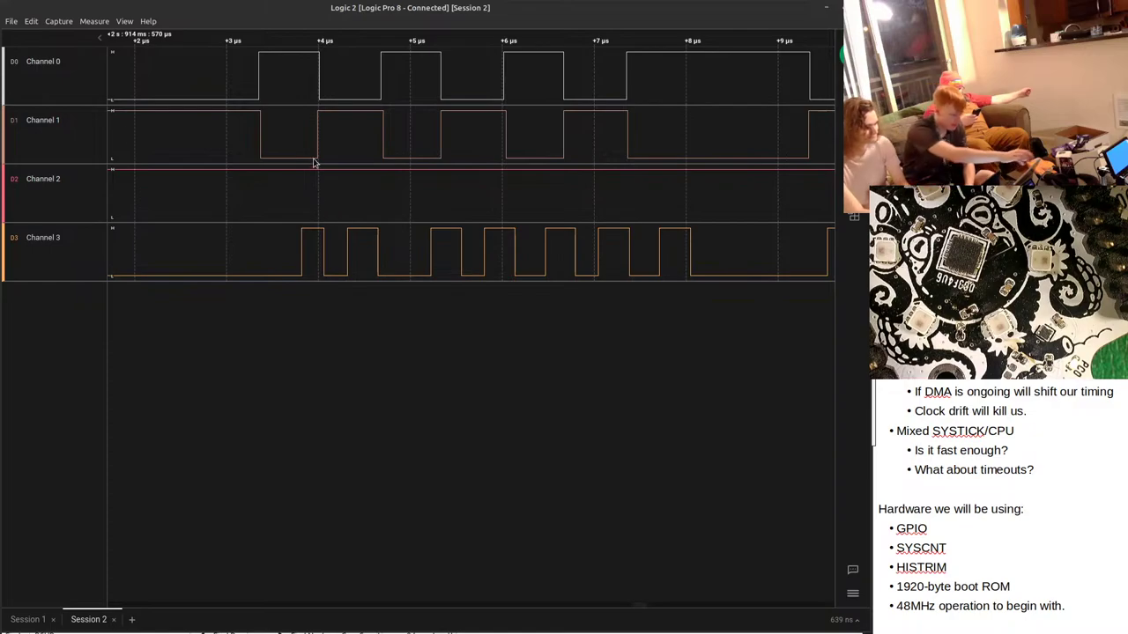
mouse_move(340, 247)
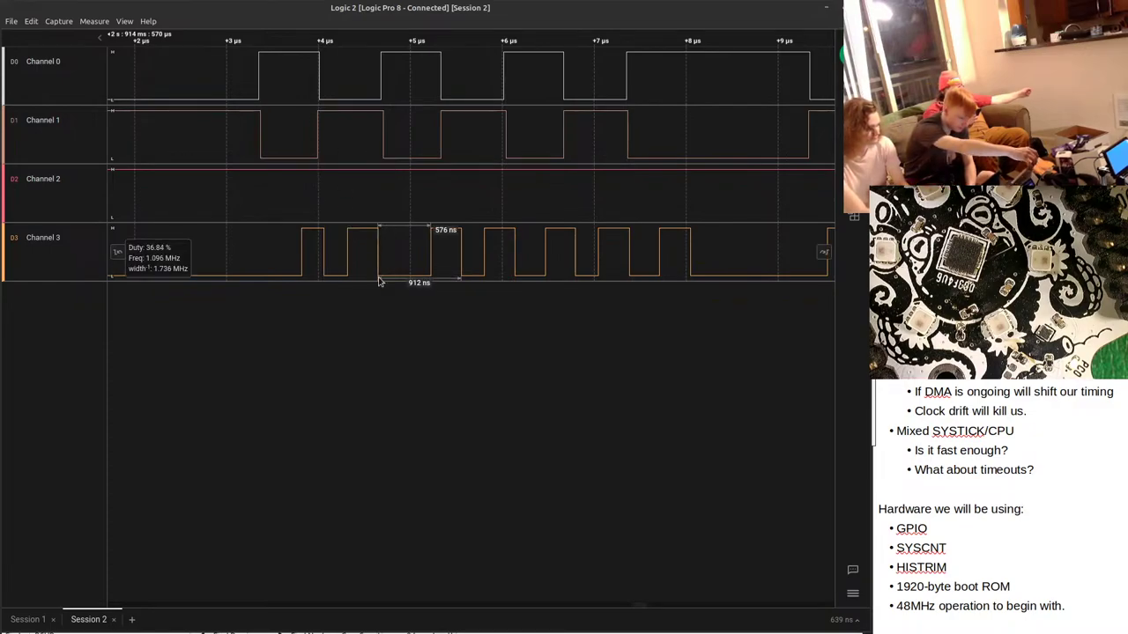
mouse_move(391, 147)
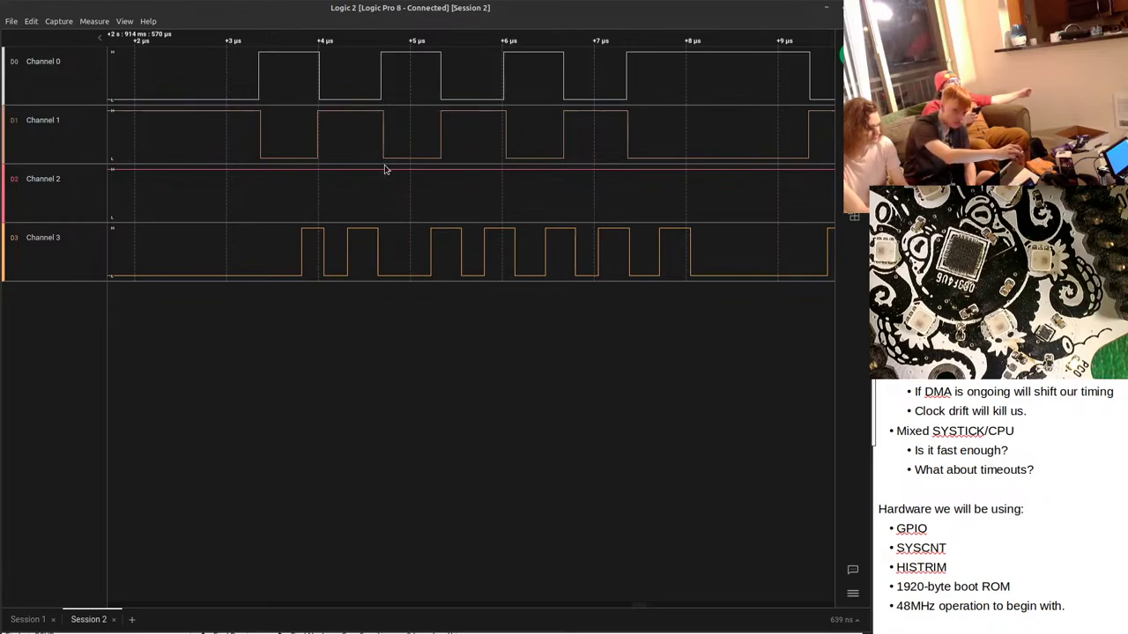
key("m")
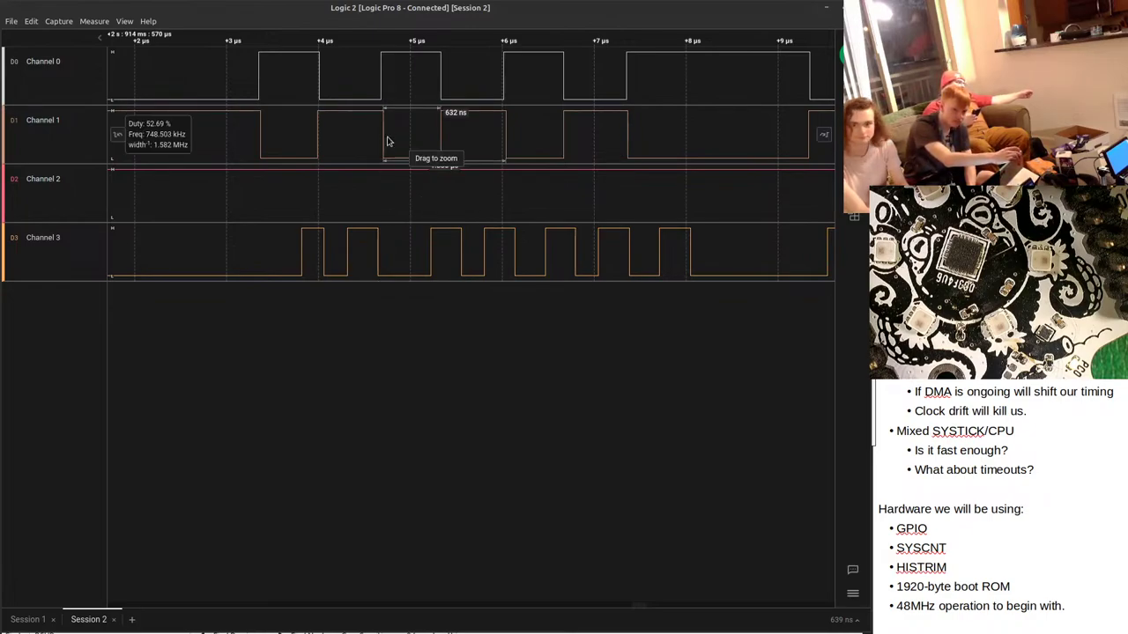
left_click(407, 148)
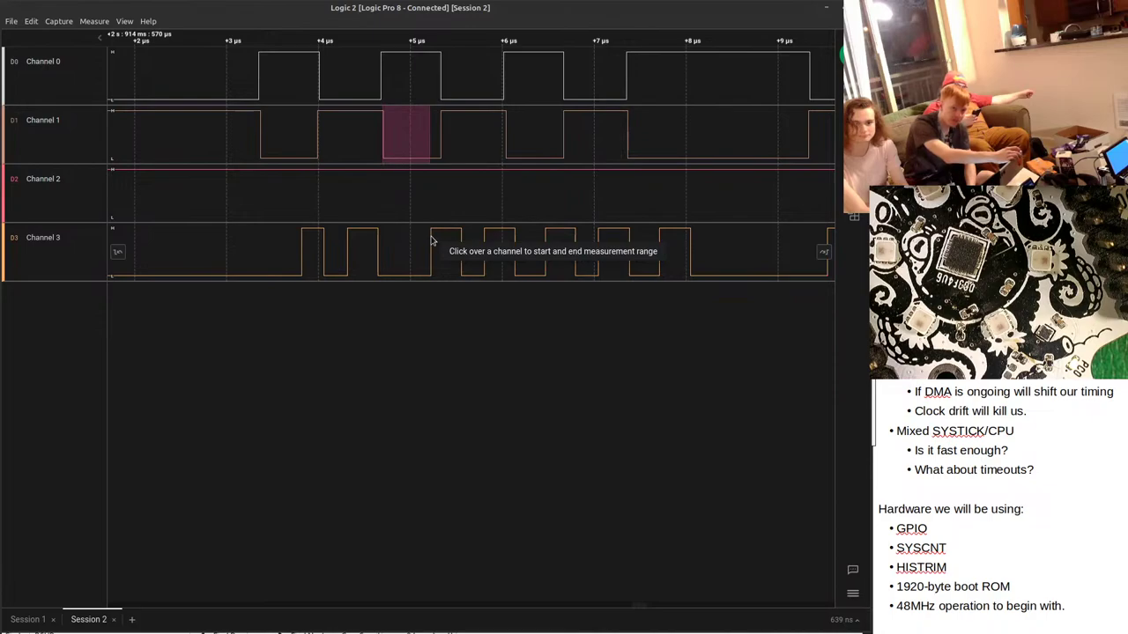
left_click(431, 240)
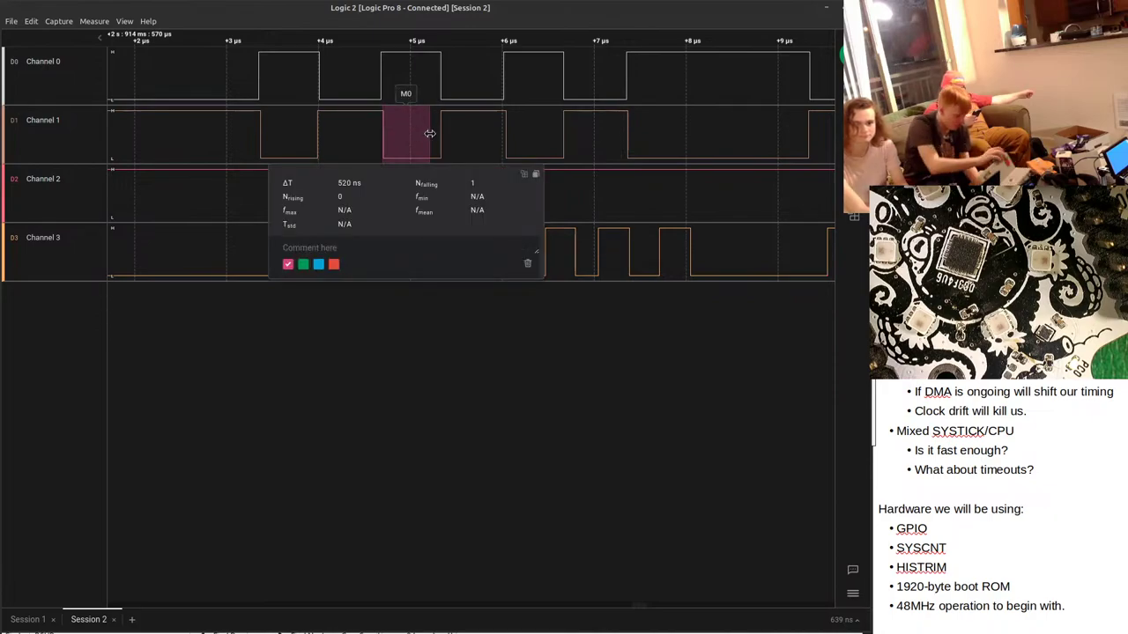
left_click(406, 381)
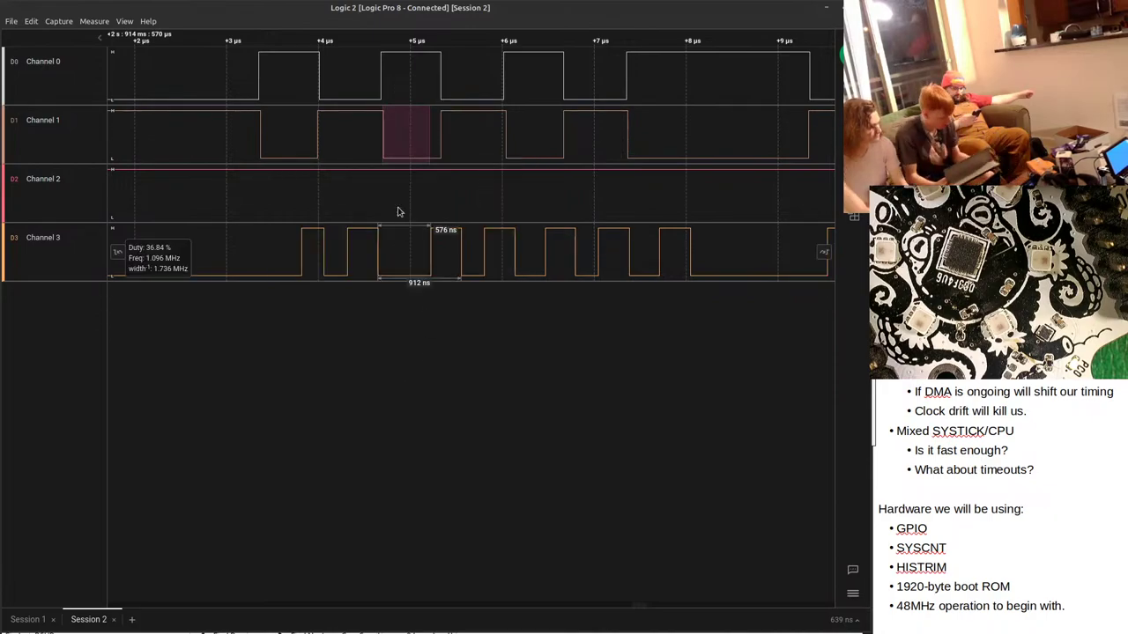
Measure the delay from Channel 1's rising edge near +6.7 µs to the Channel 3 rising edge near +7 µs.
scroll(397, 190, "down", 10)
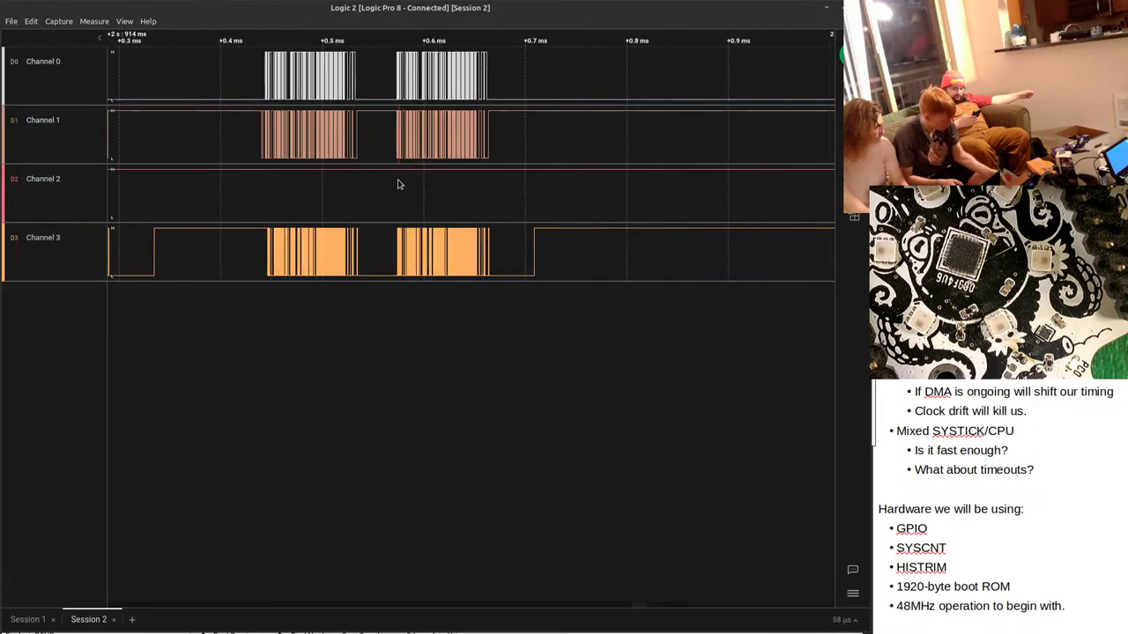
scroll(398, 184, "up", 10)
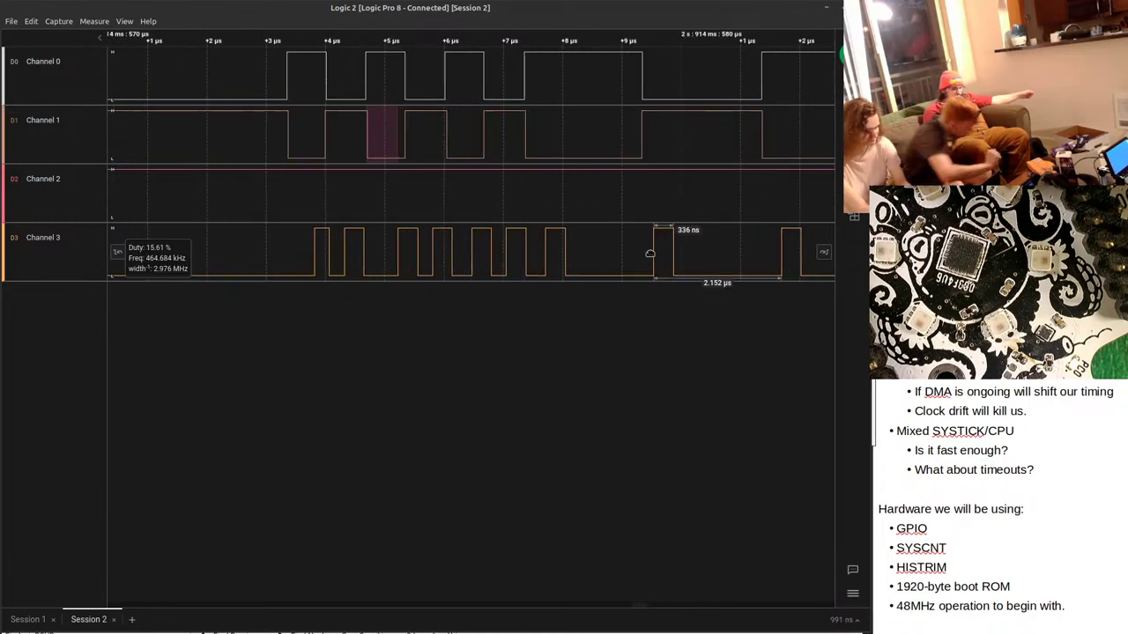
scroll(478, 192, "right", 2)
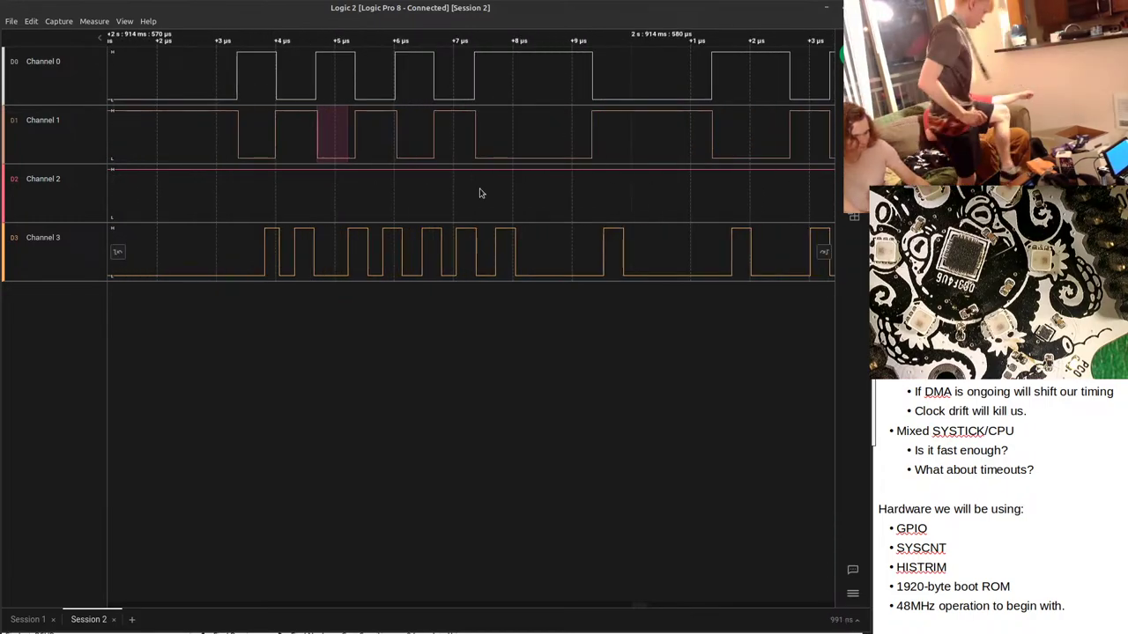
key("m")
left_click(433, 143)
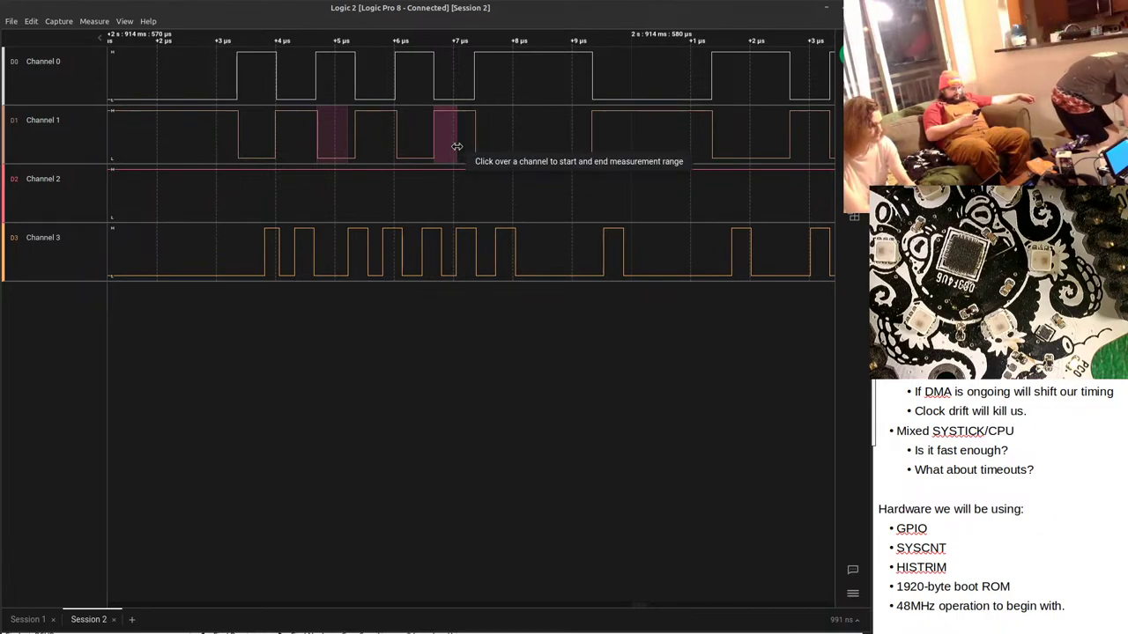
scroll(456, 146, "up", 2)
left_click(452, 144)
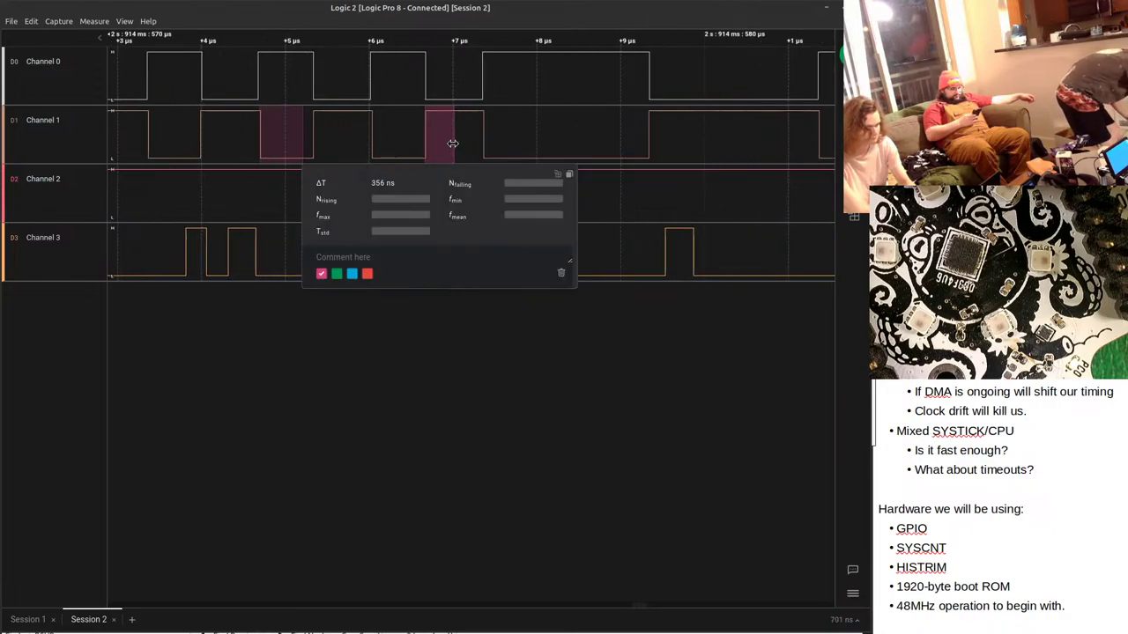
Compare both measured Channel 1 ranges with the Channel 3 toggles and reopen the details of the first measurement.
scroll(452, 143, "up", 5)
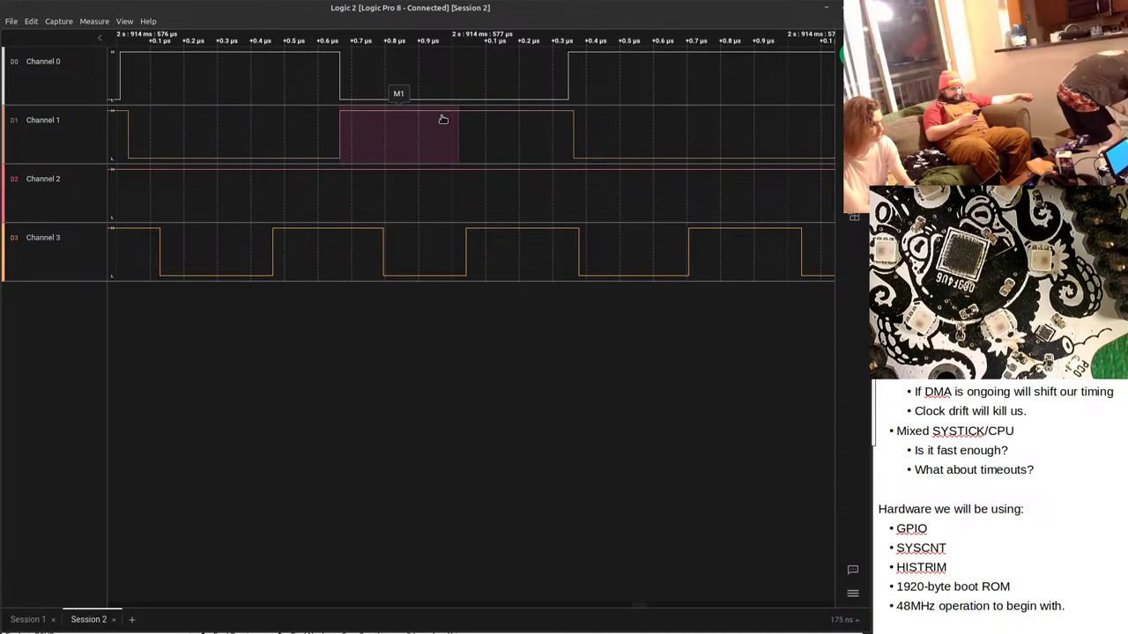
scroll(468, 168, "down", 4)
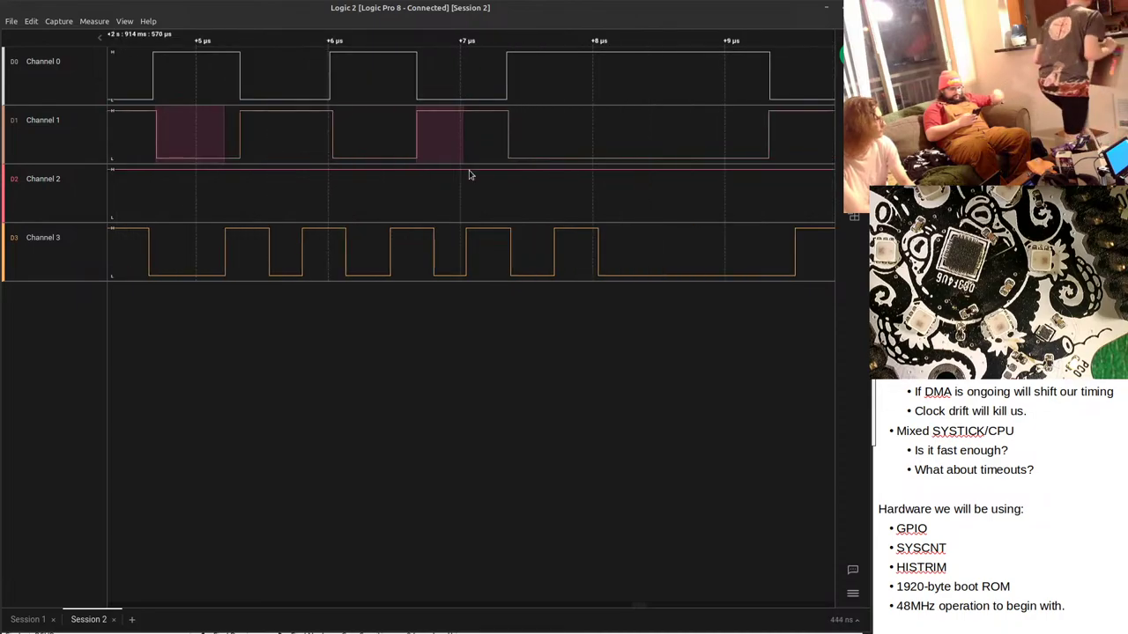
key("alt+Tab")
key("alt+Tab")
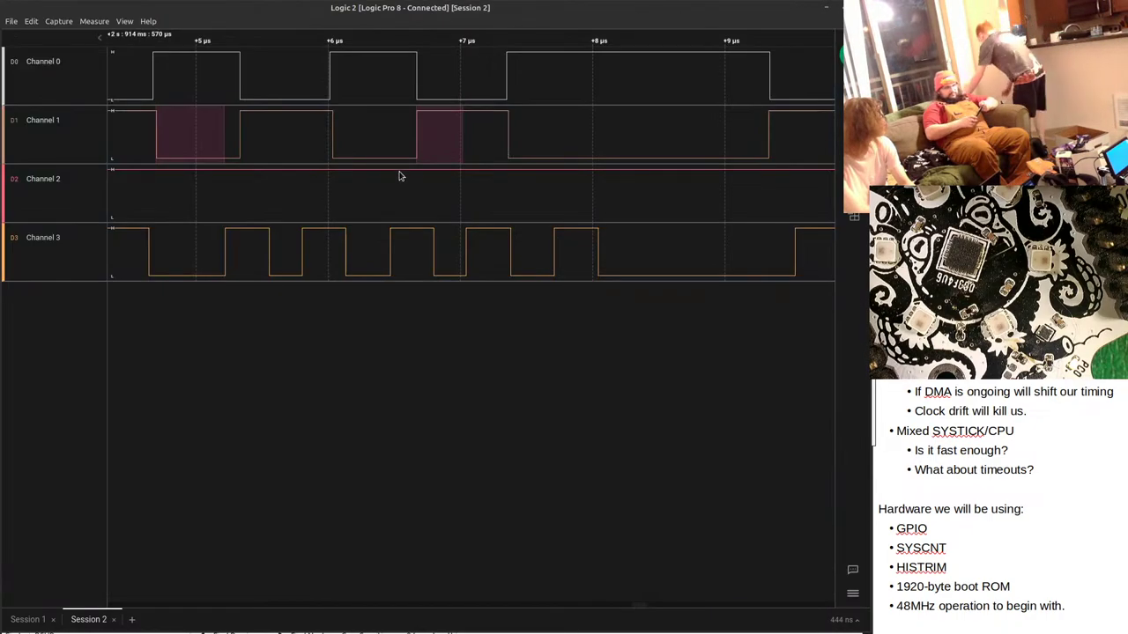
left_click_drag(578, 203, 569, 203)
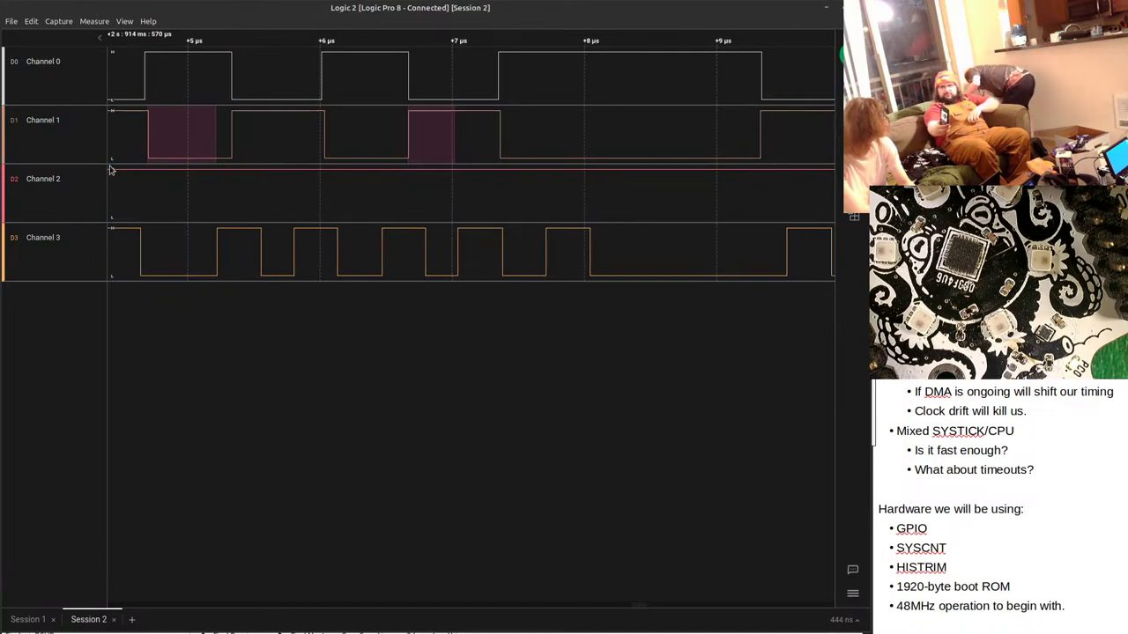
left_click(181, 131)
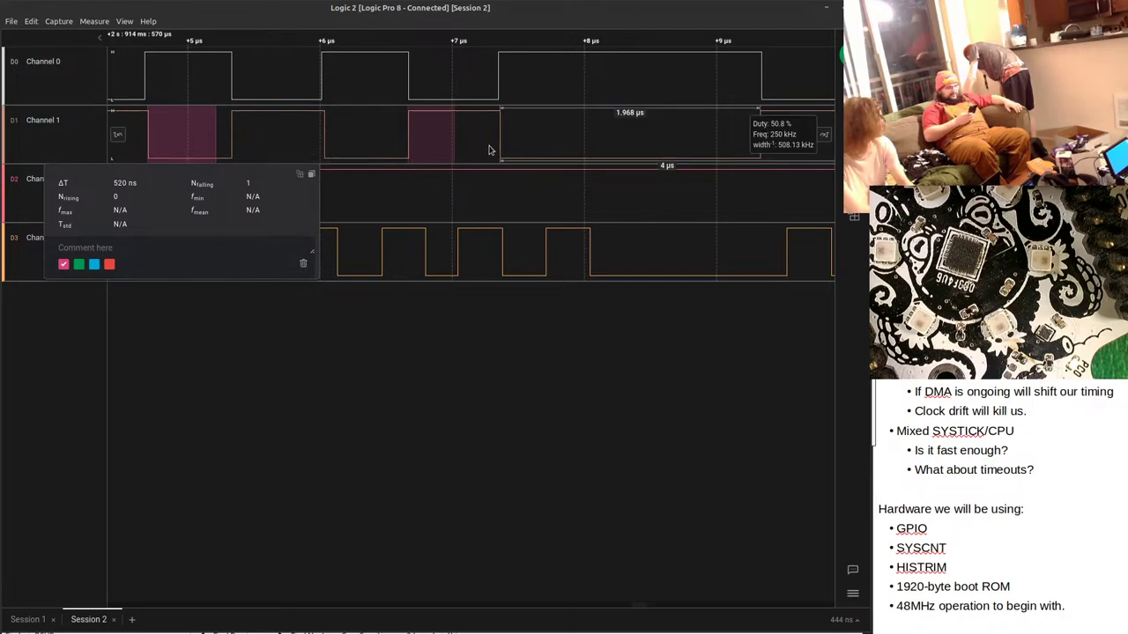
Measure a range on Channel 1 from the falling edge near +1.4 µs toward the next Channel 3 rising edge.
scroll(568, 160, "down", 3)
scroll(567, 160, "up", 2)
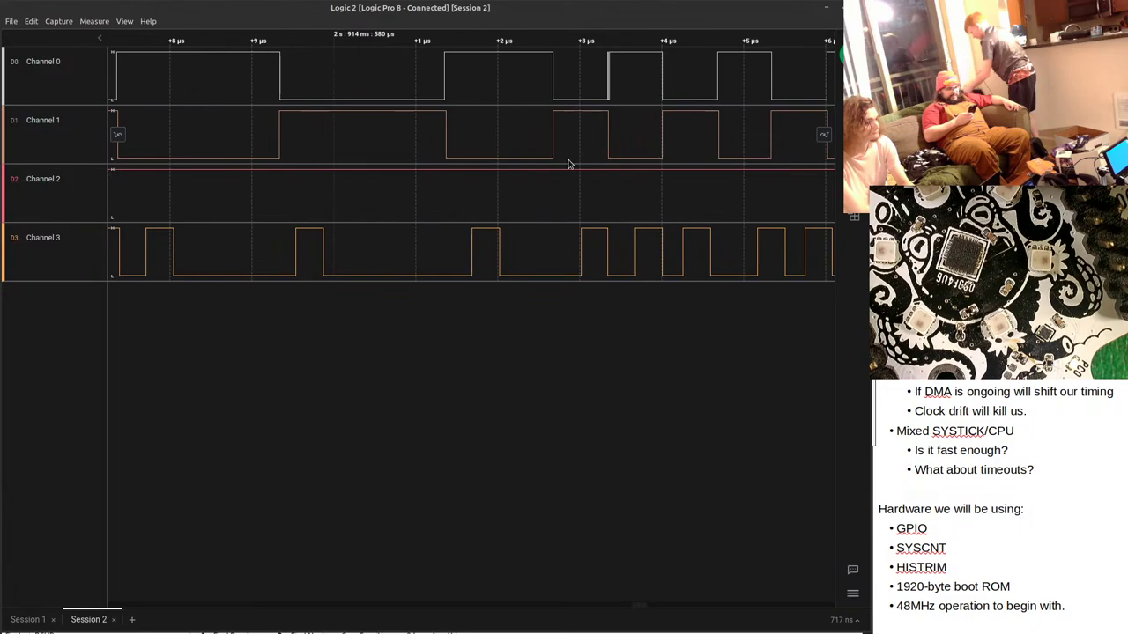
key("m")
left_click(446, 145)
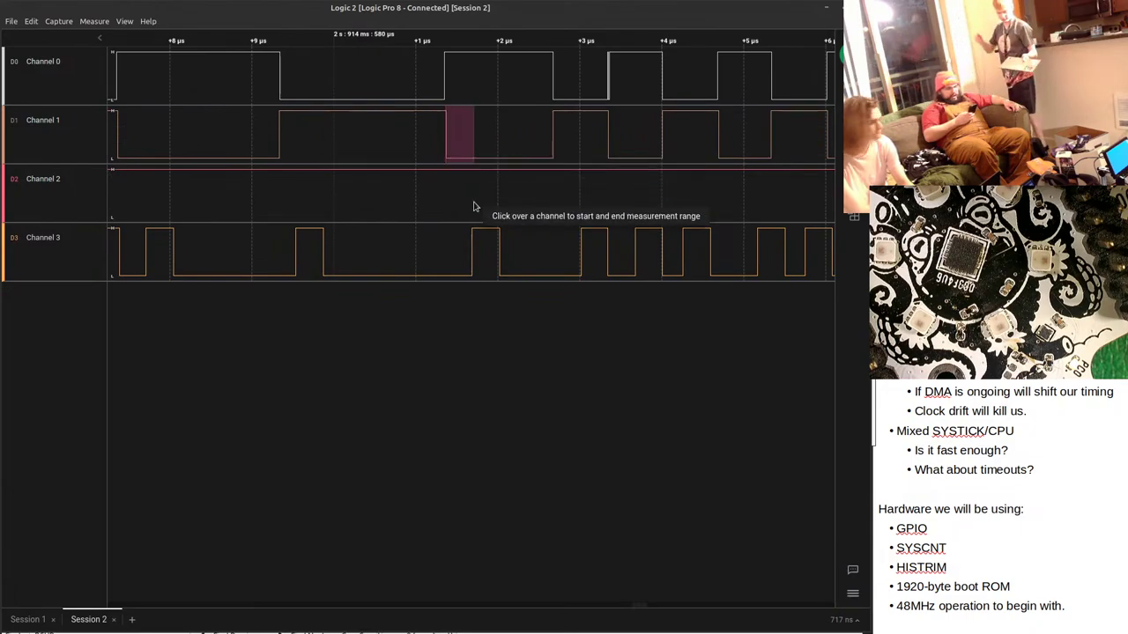
left_click(467, 151)
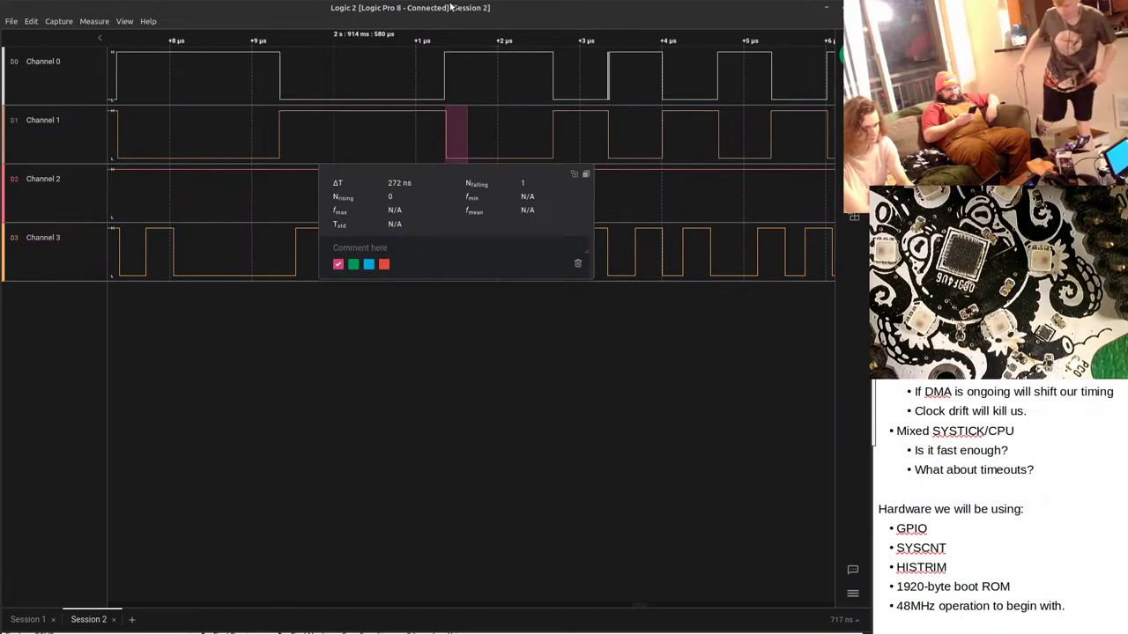
Measure from Channel 1's rising edges near +5.3 µs and +4 µs to the Channel 3 transitions that follow them.
left_click_drag(714, 167, 585, 151)
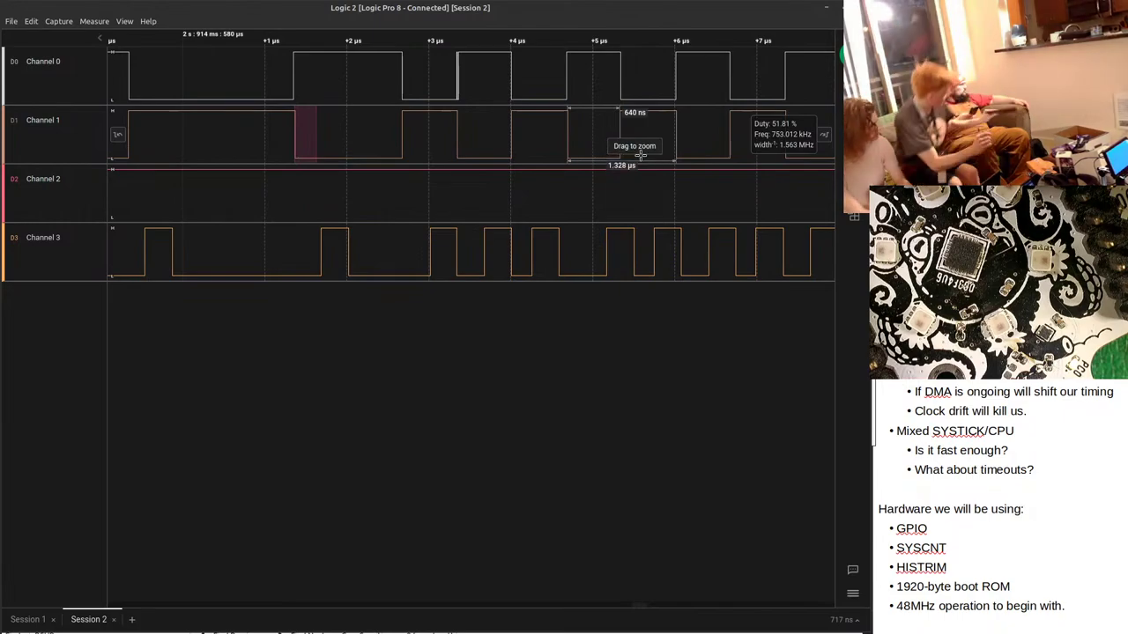
scroll(643, 168, "up", 3)
scroll(643, 168, "up", 1)
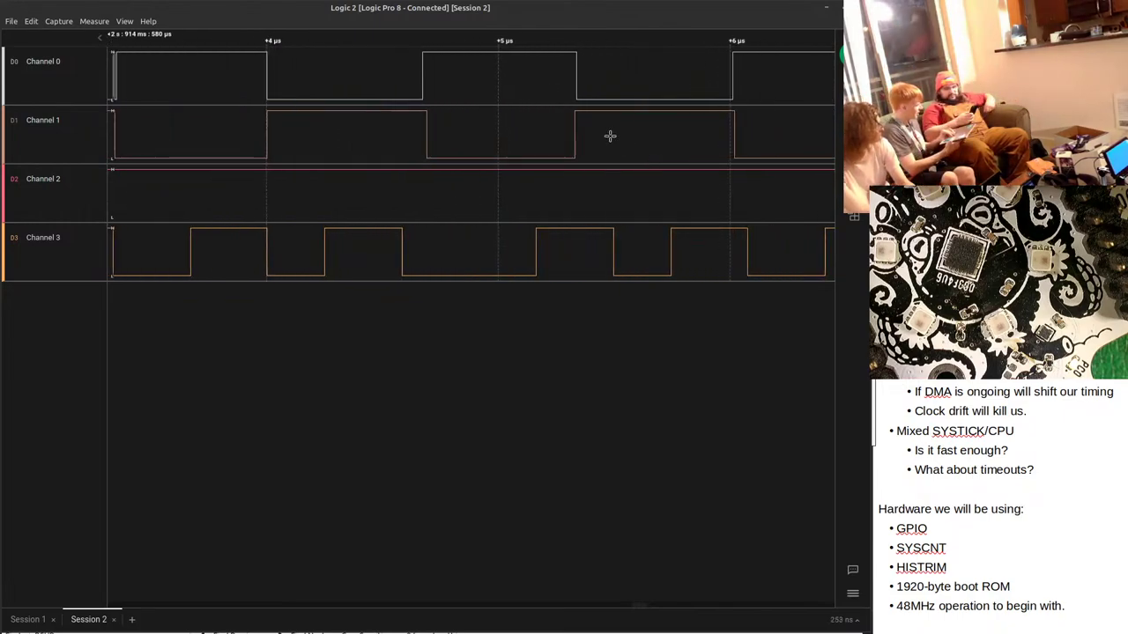
left_click(595, 134)
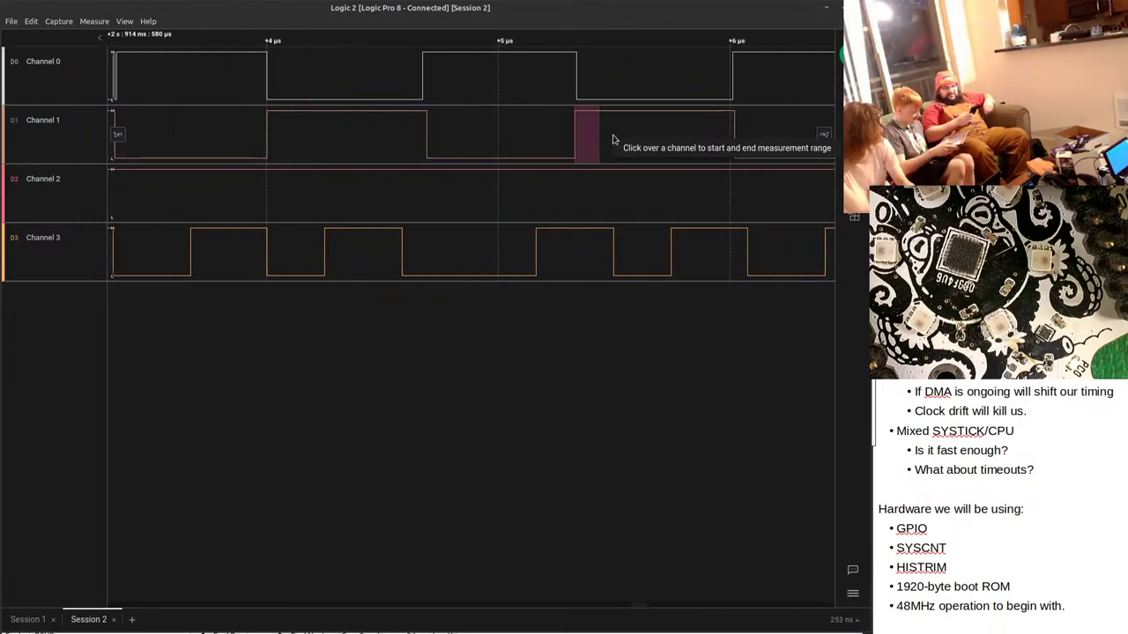
left_click(613, 137)
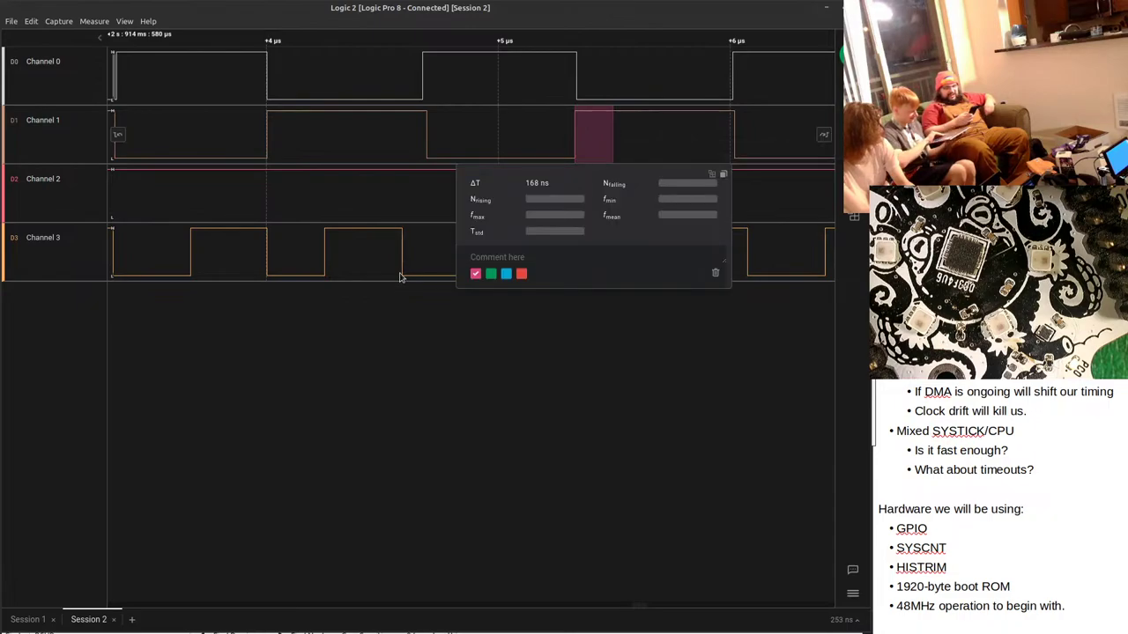
left_click(273, 133)
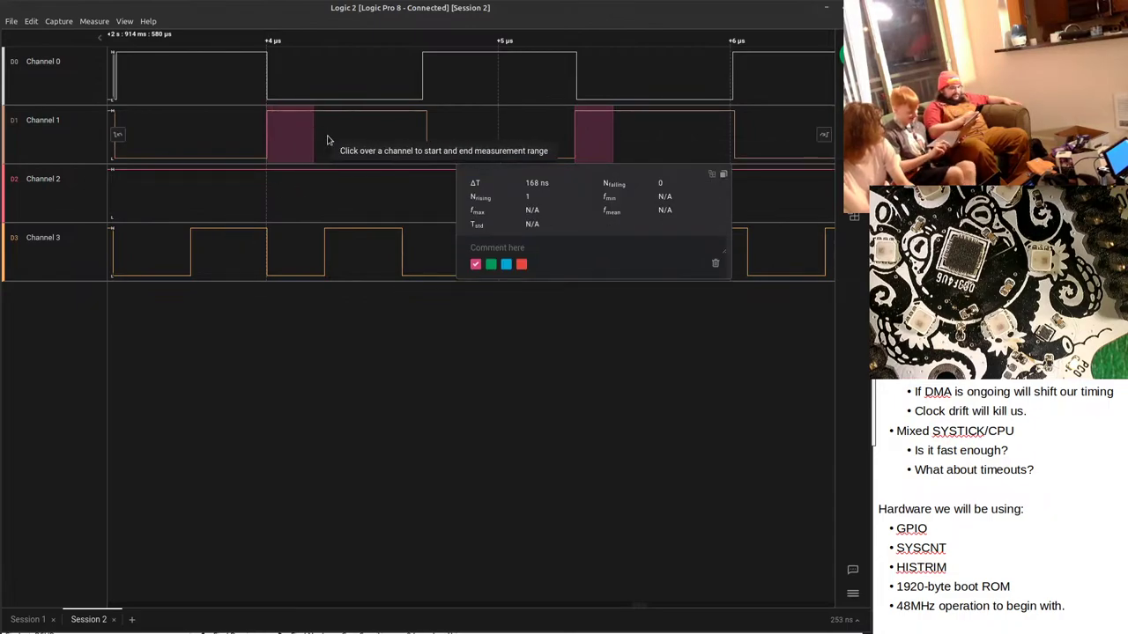
left_click(326, 135)
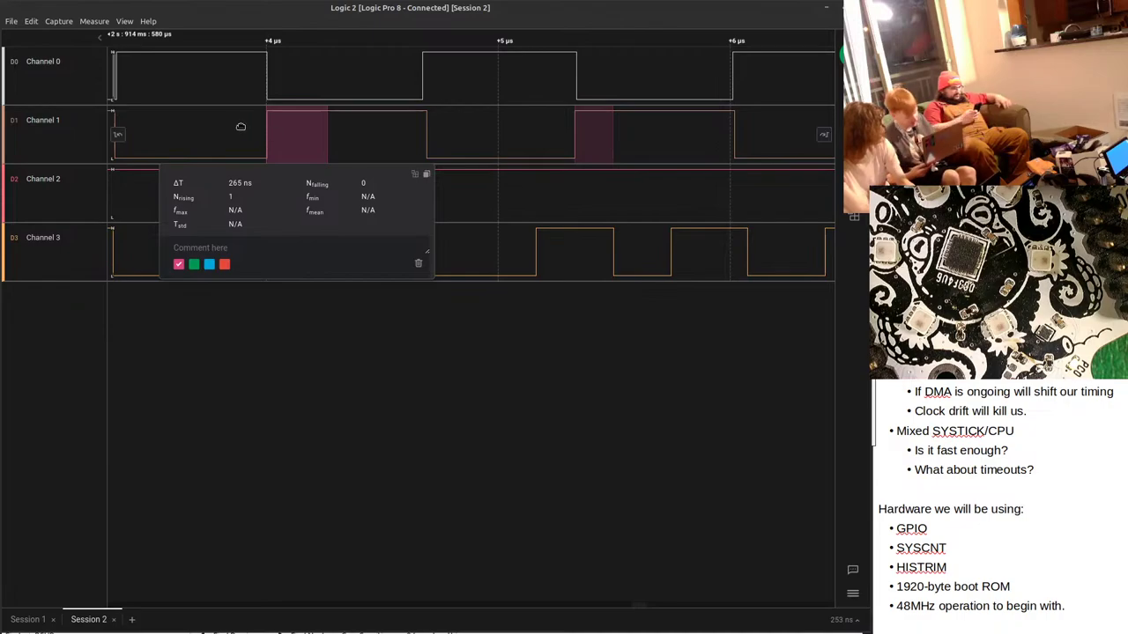
Measure the delay from Channel 1's falling edge near +8.7 µs to the next Channel 3 rising edge.
scroll(574, 175, "right", 5)
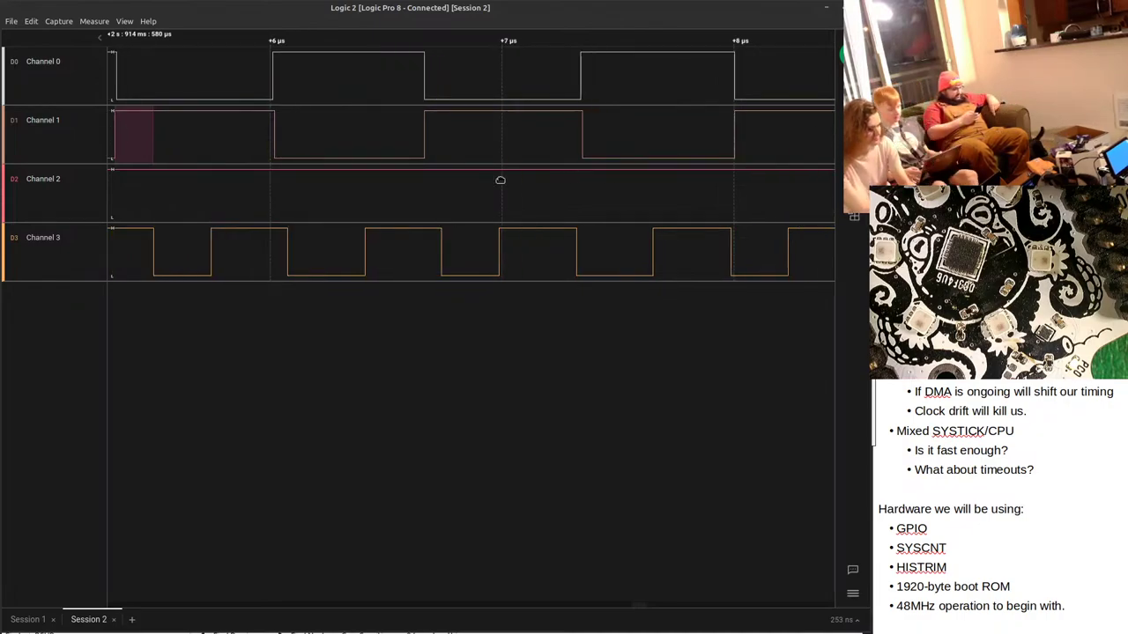
scroll(299, 194, "right", 5)
mouse_move(443, 133)
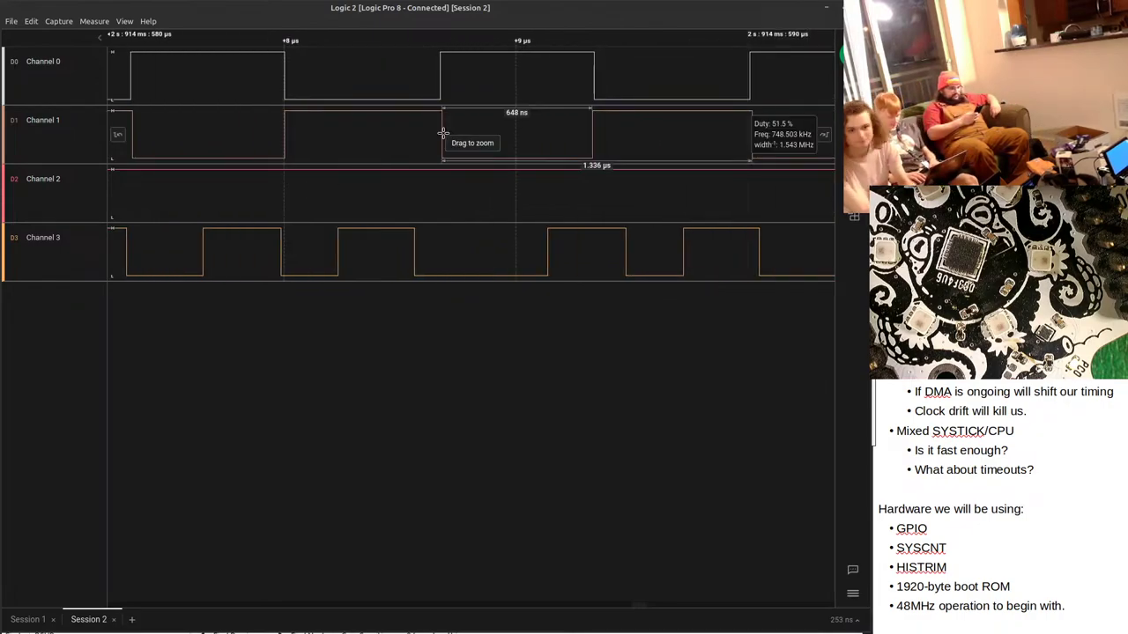
left_click(476, 139)
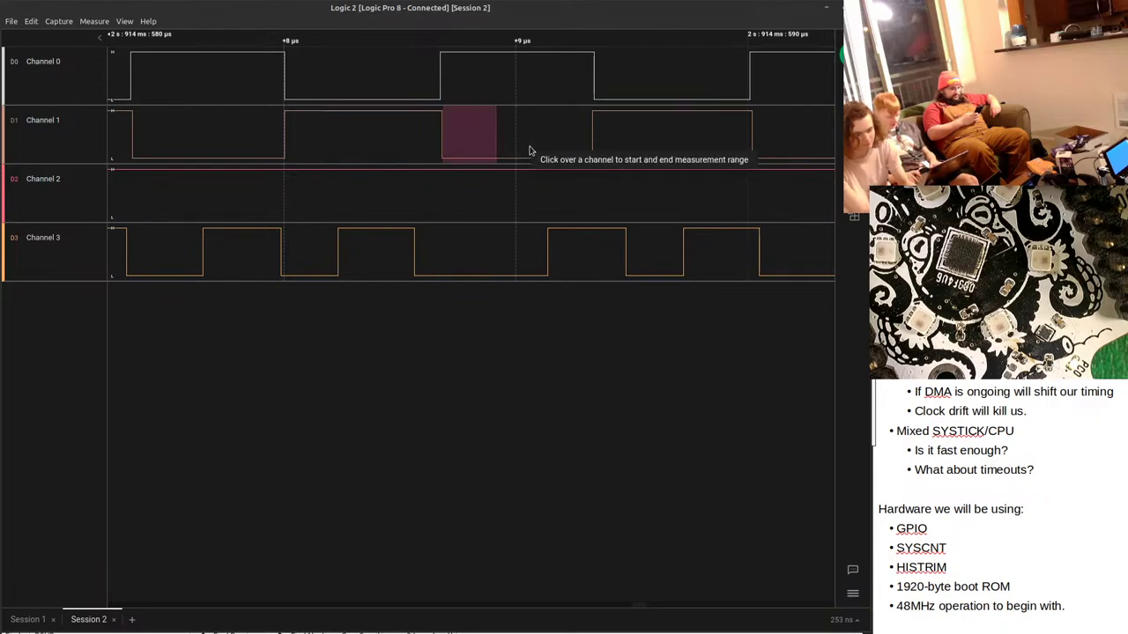
left_click(547, 149)
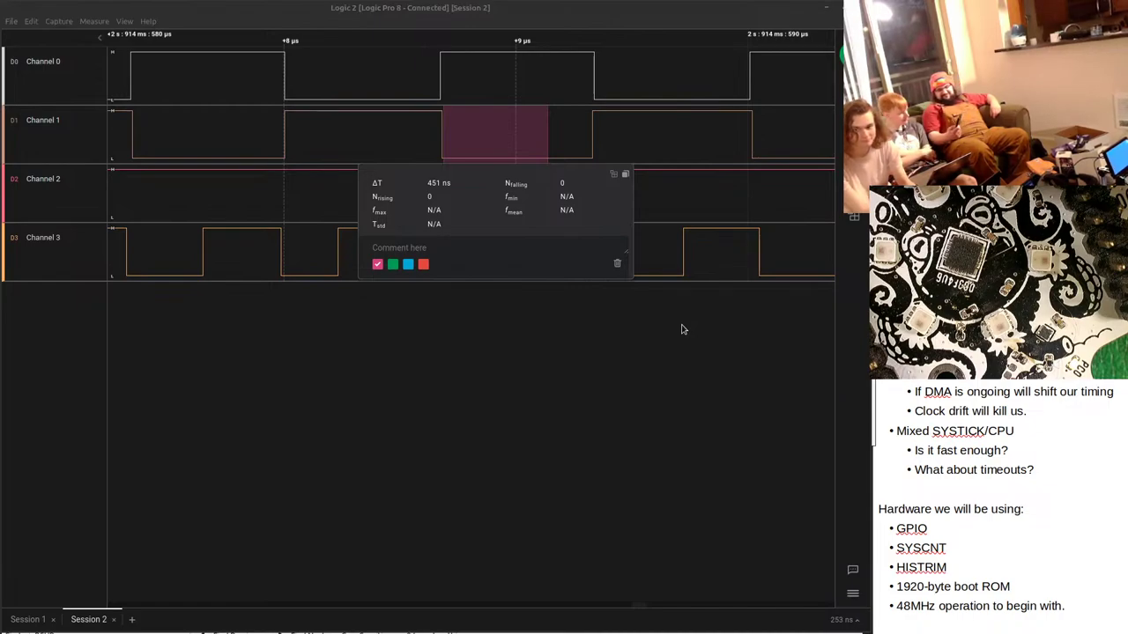
Open the calculator, compute 48÷451 and the reciprocal of the result, and close it again.
key("super")
key("Escape")
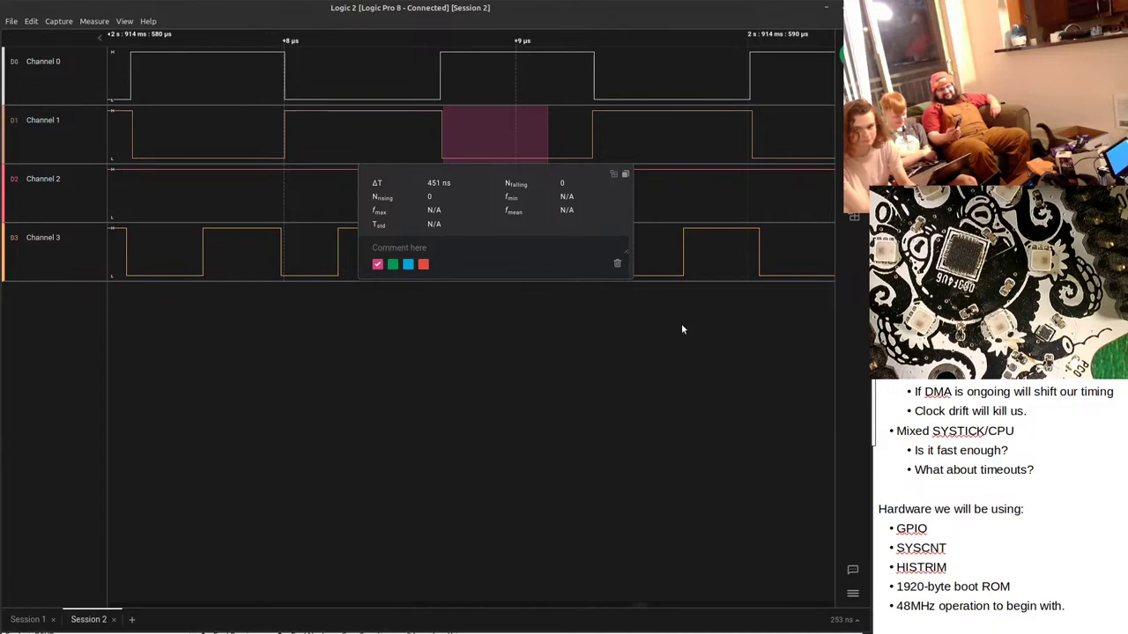
type("48÷451")
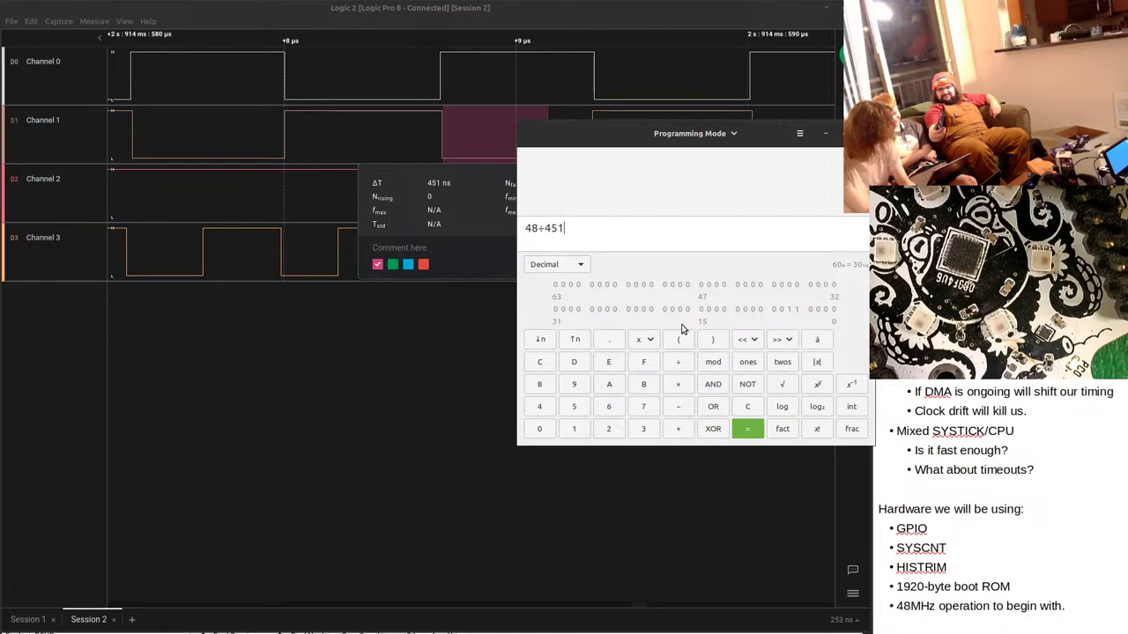
key("Return")
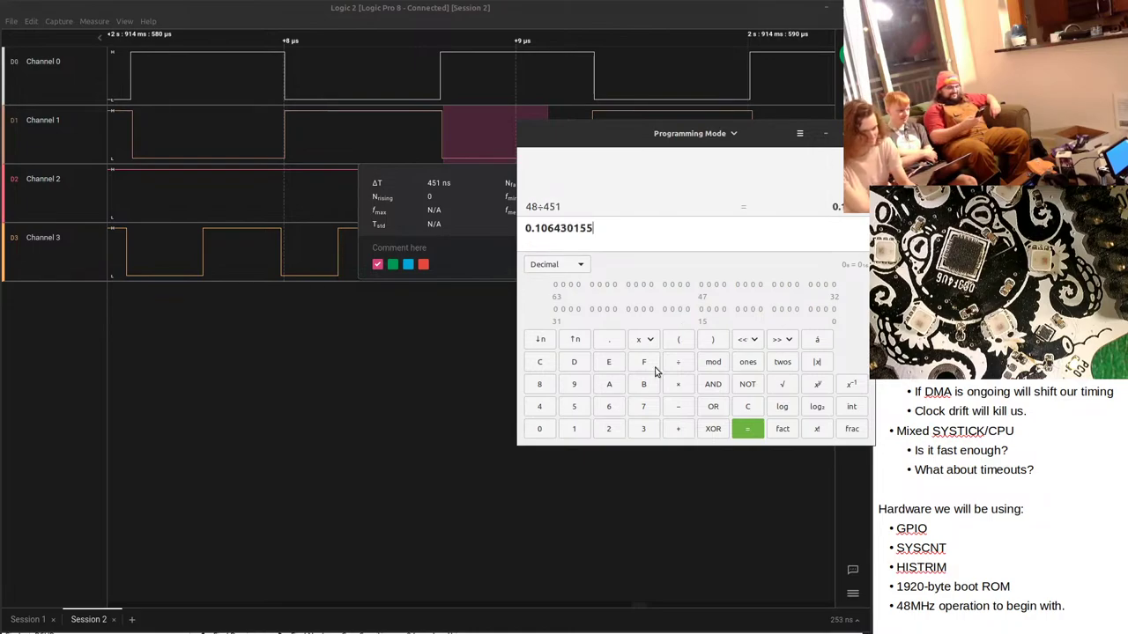
key("Home")
type("1/")
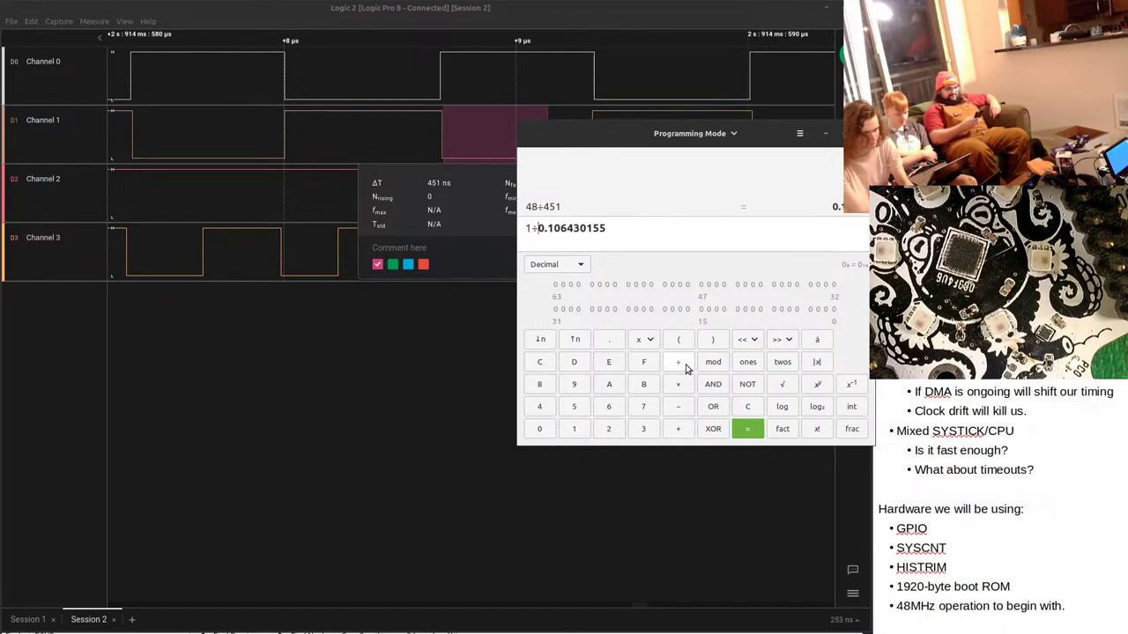
key("Return")
key("ctrl+q")
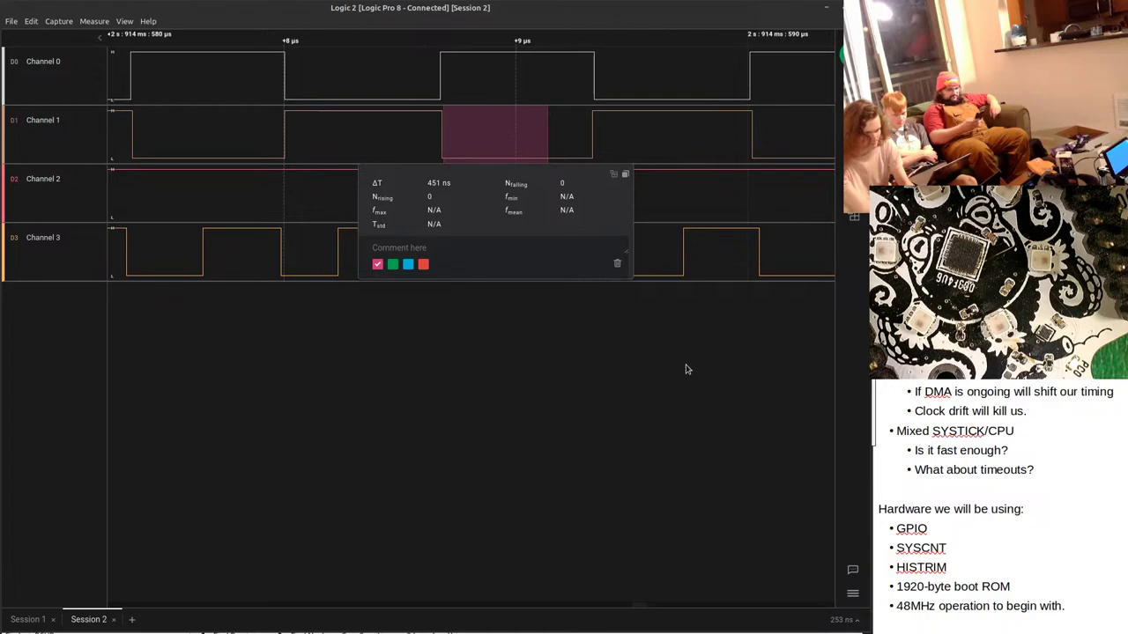
Measure the delay from Channel 1's falling edge near +1.4 µs to the next Channel 3 rising edge and move the read-out below the traces.
left_click(626, 176)
scroll(587, 217, "right", 5)
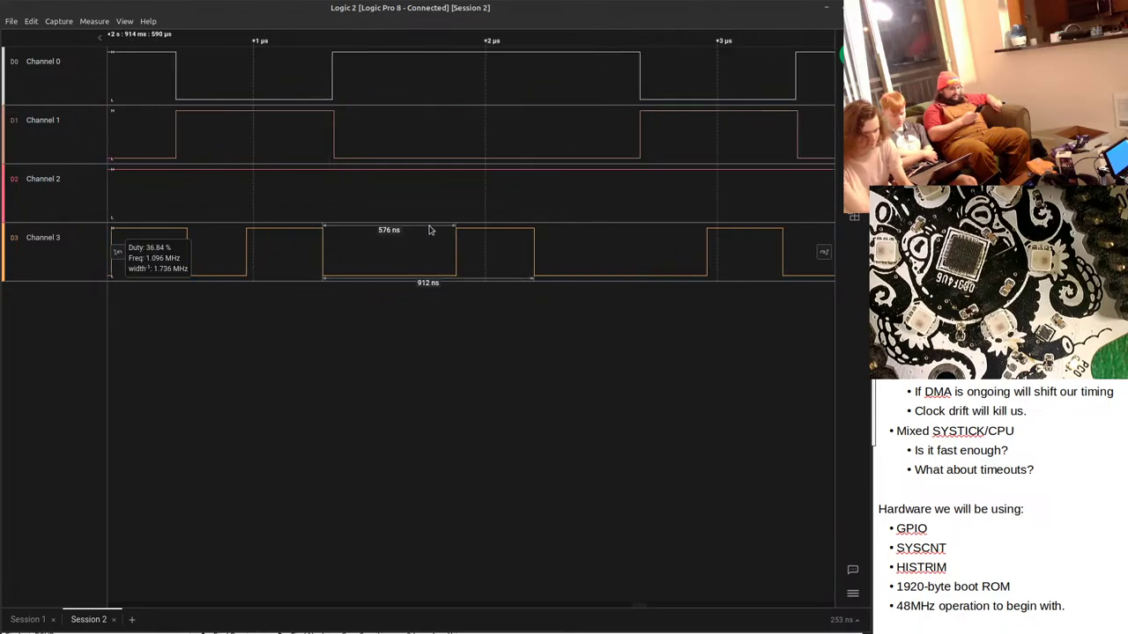
scroll(430, 231, "down", 3)
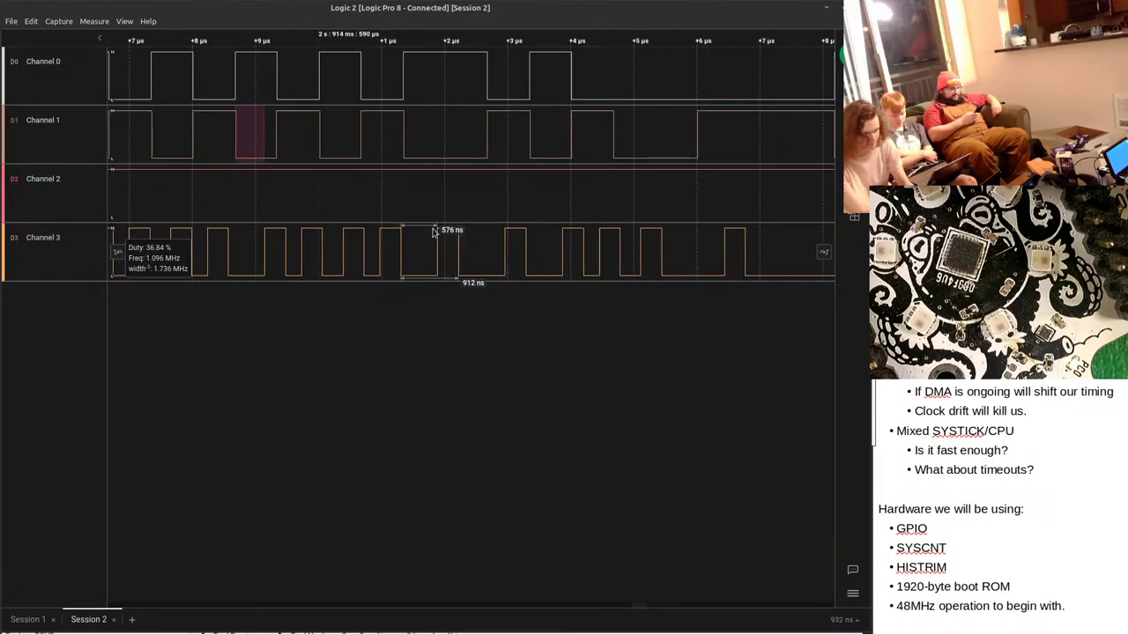
left_click(407, 141)
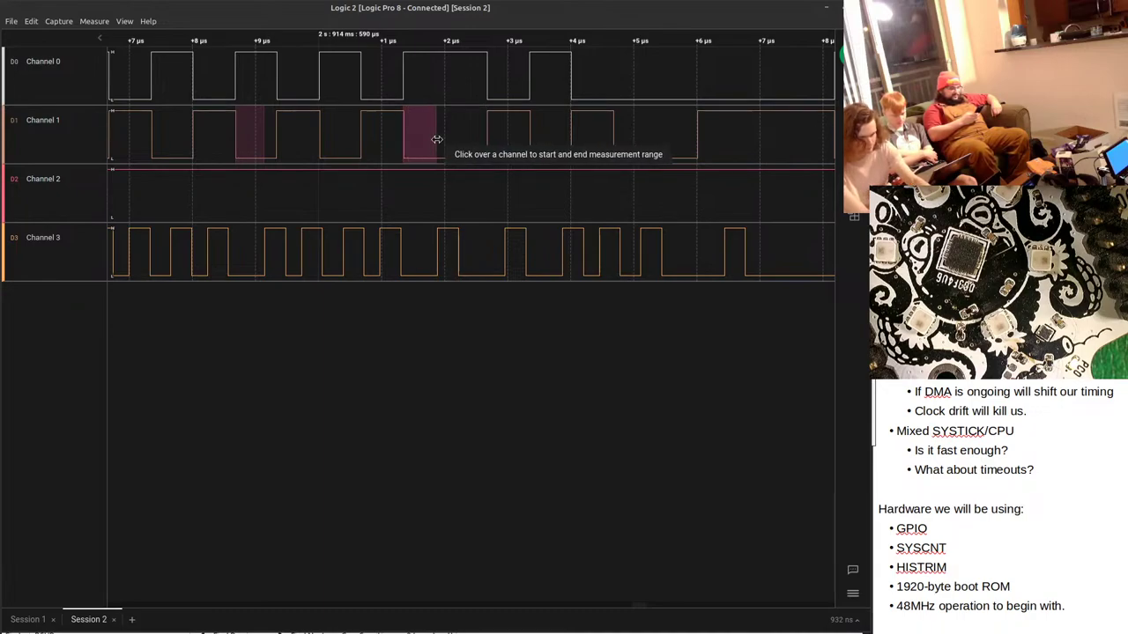
left_click(436, 139)
scroll(451, 148, "up", 2)
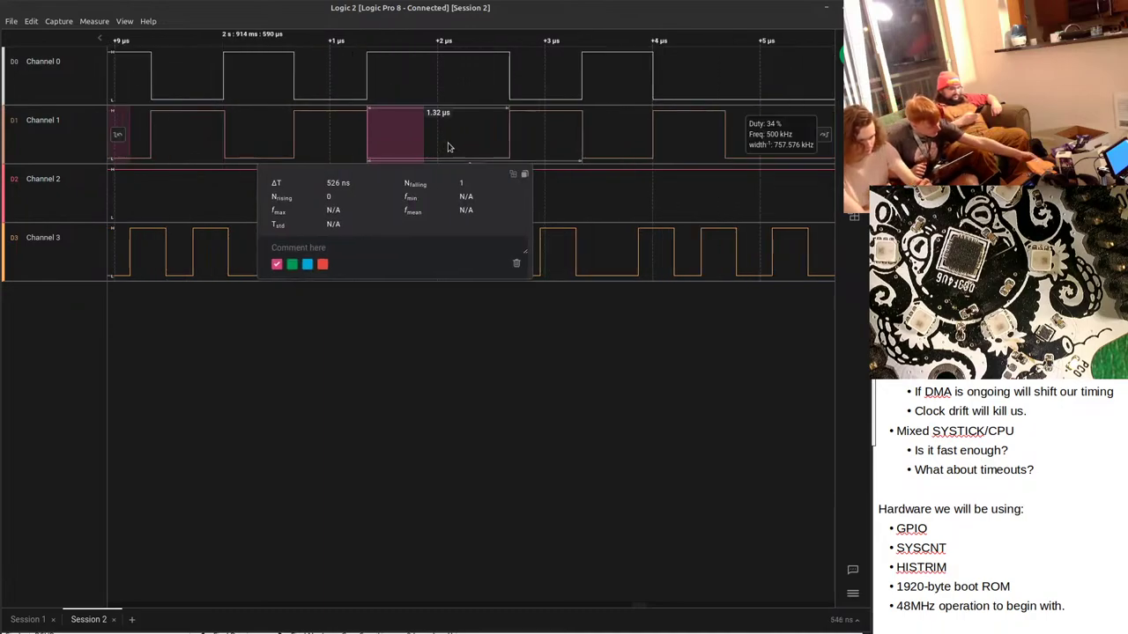
scroll(451, 148, "up", 3)
left_click_drag(359, 352, 350, 380)
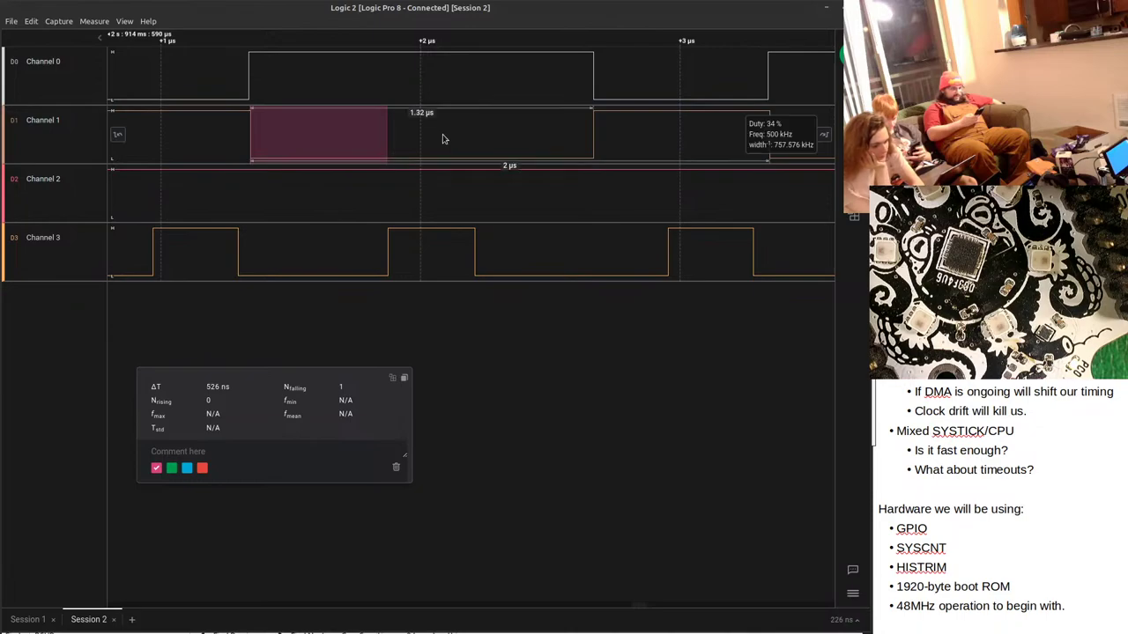
Examine how the Channel 3 toggles line up with the Channel 1 edges, from the packet's start through the following bits.
scroll(443, 139, "down", 3)
scroll(504, 189, "down", 2)
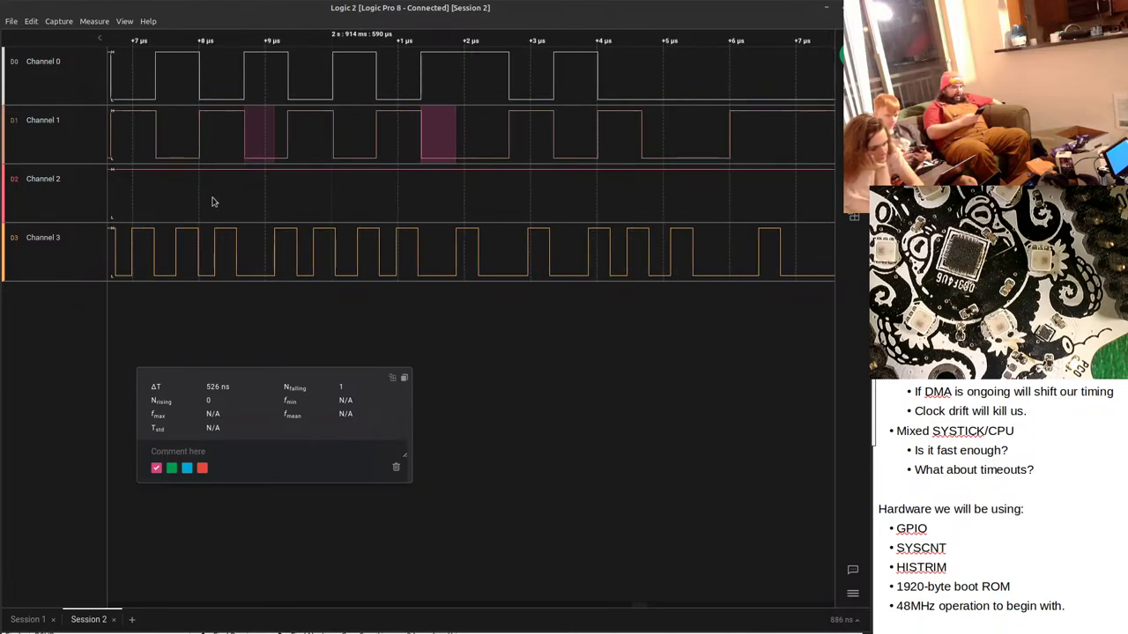
mouse_move(250, 202)
left_mouse_down()
mouse_move(576, 191)
mouse_move(503, 181)
left_mouse_up()
scroll(617, 203, "left", 5)
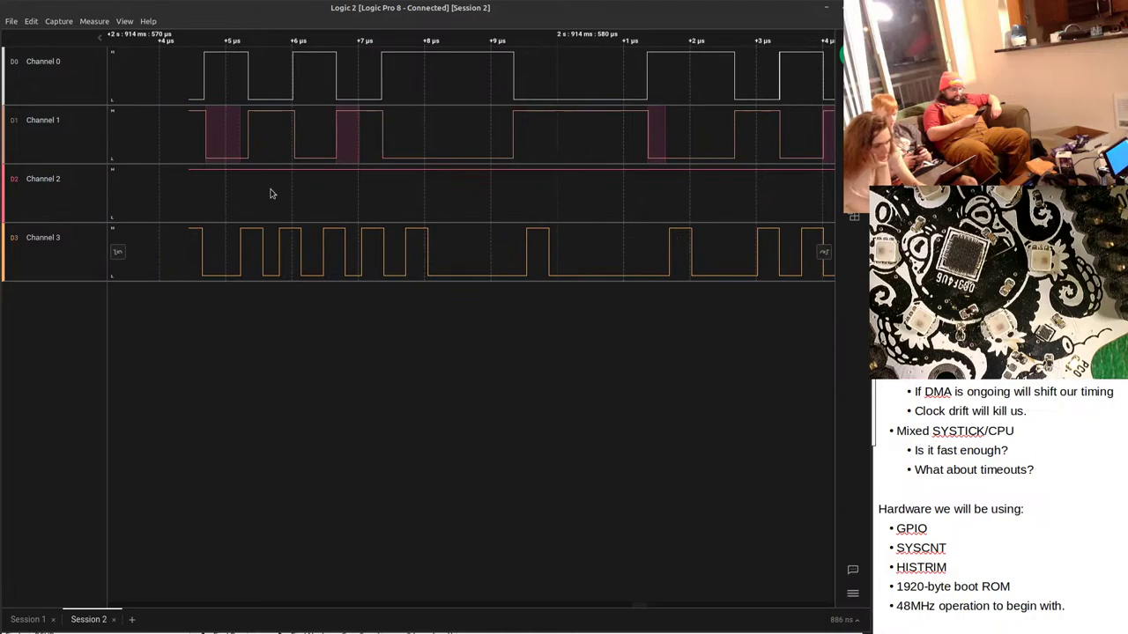
left_click_drag(200, 201, 470, 209)
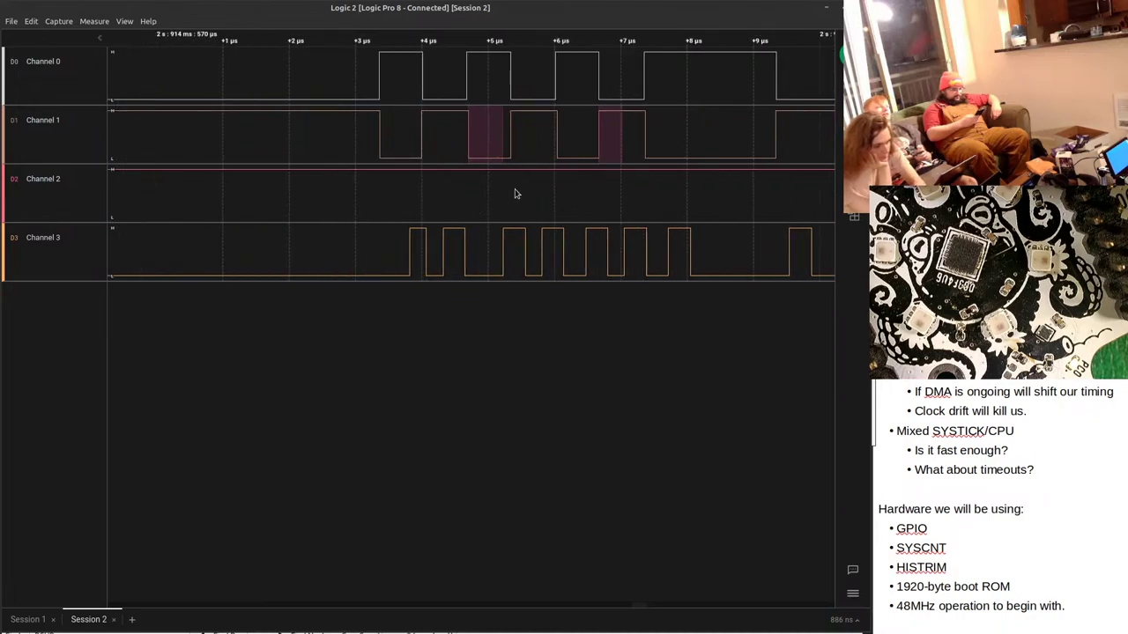
scroll(478, 209, "right", 1)
scroll(480, 216, "up", 8)
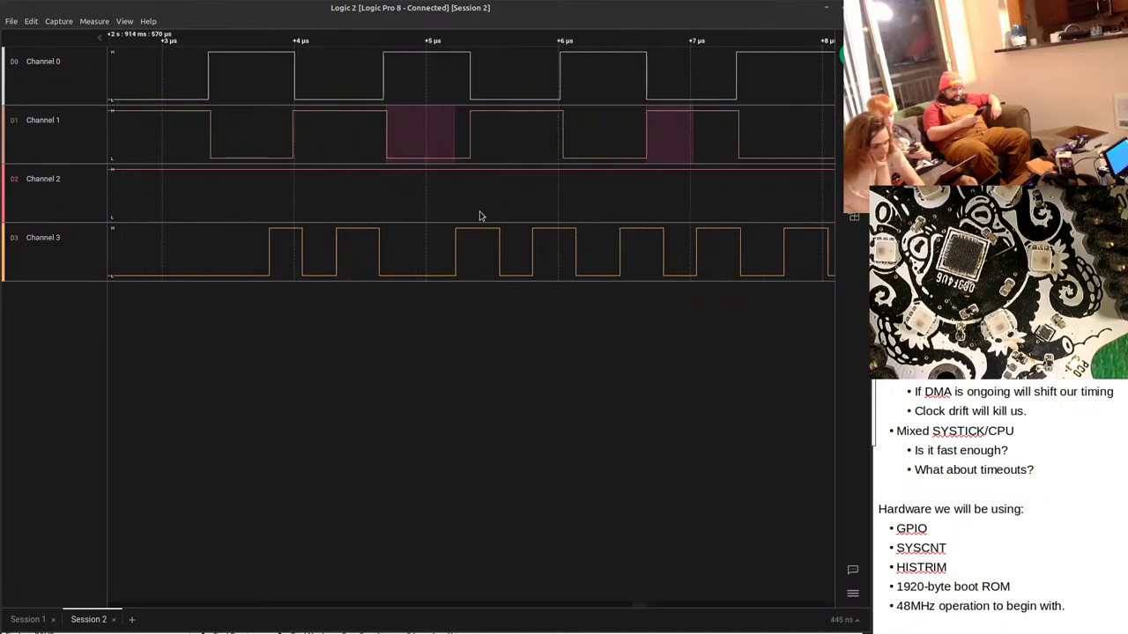
scroll(480, 216, "up", 4)
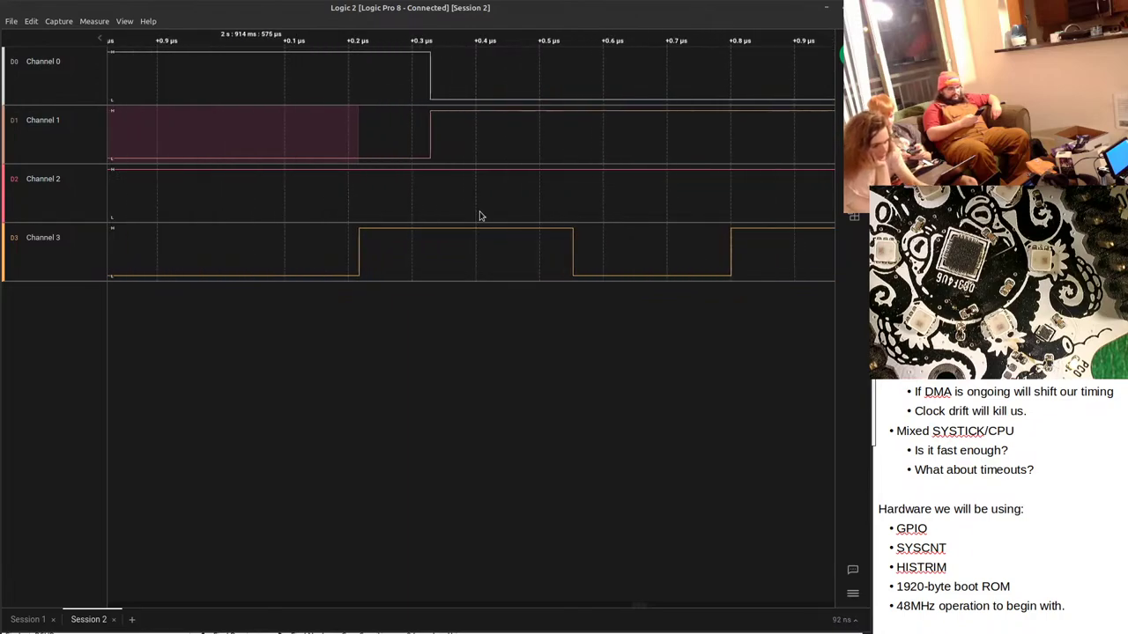
scroll(480, 215, "down", 5)
scroll(480, 216, "down", 4)
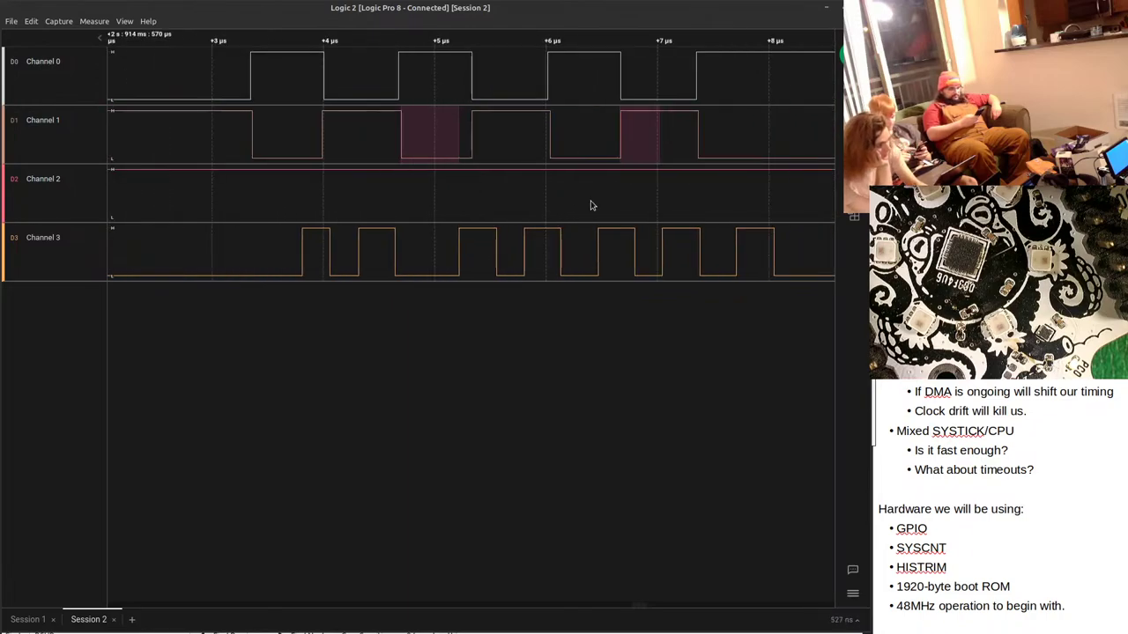
left_click_drag(503, 211, 474, 220)
scroll(474, 219, "down", 7)
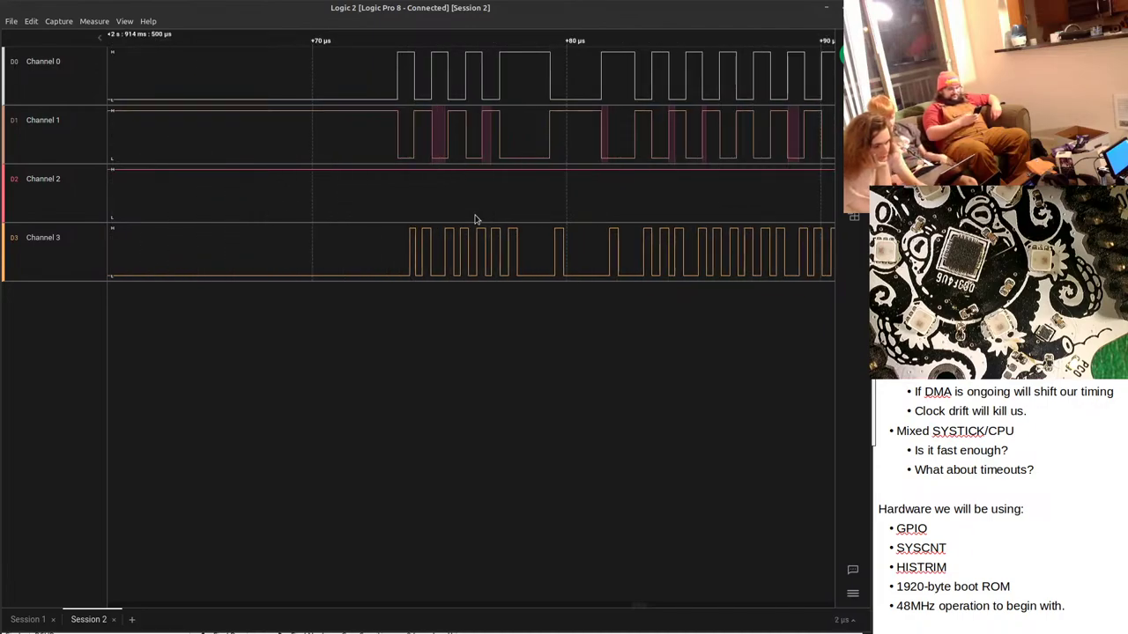
scroll(474, 220, "up", 9)
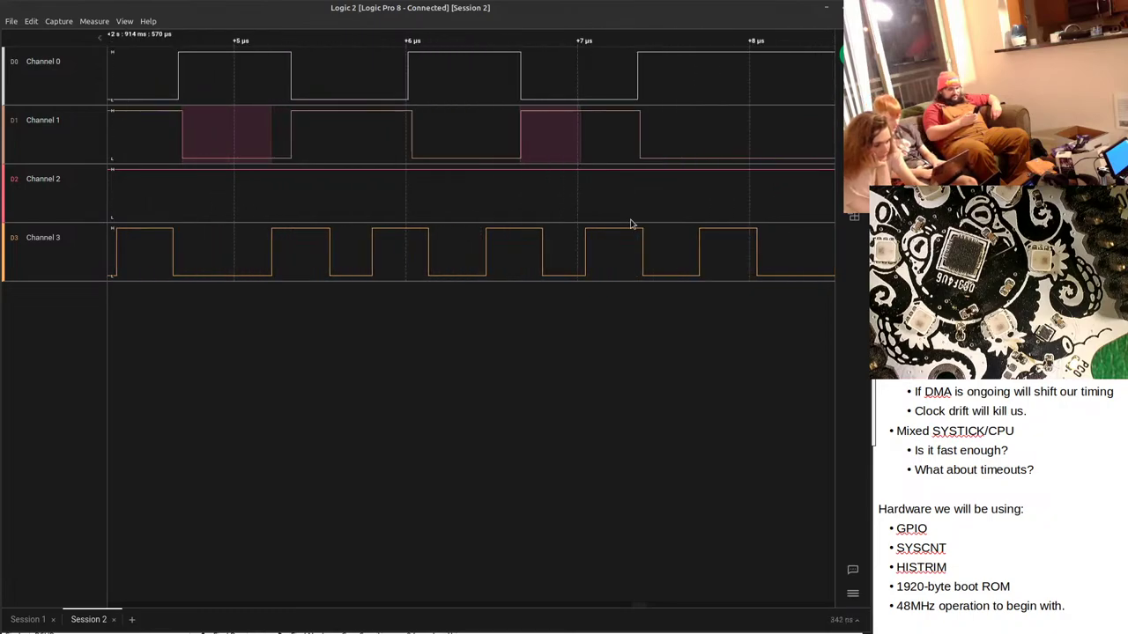
left_click_drag(631, 223, 428, 206)
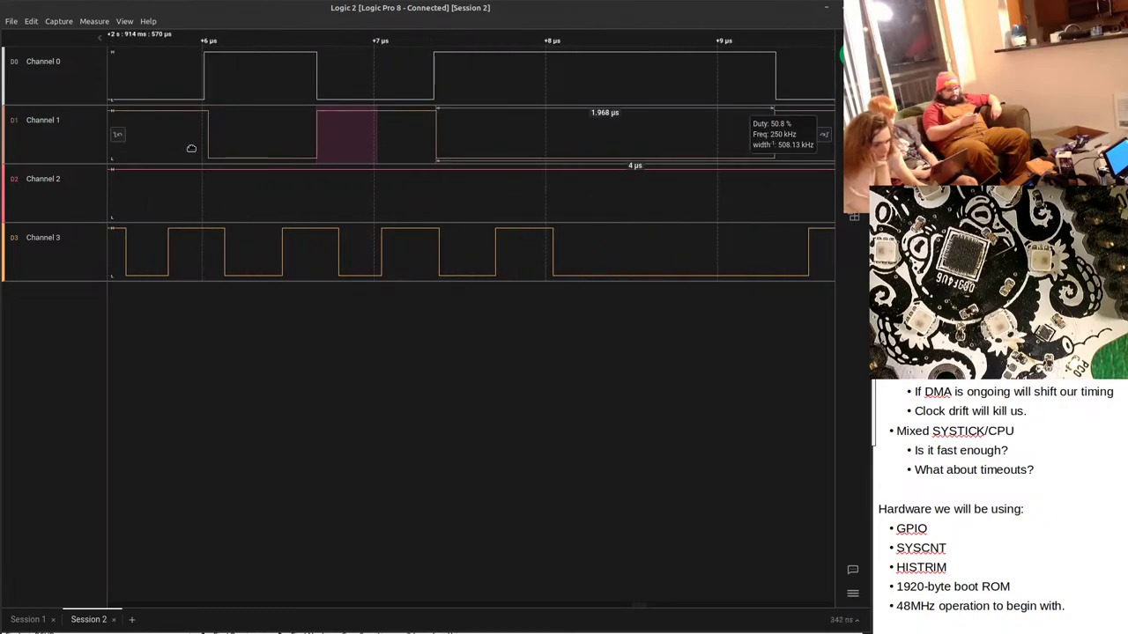
scroll(373, 133, "left", 5)
scroll(528, 244, "left", 8)
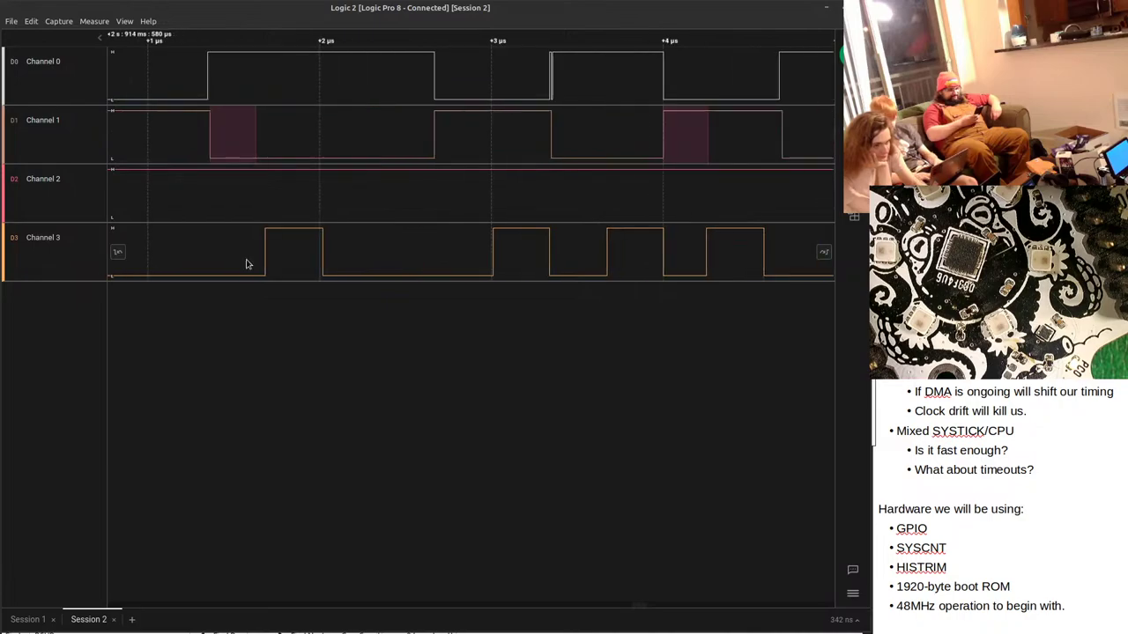
scroll(438, 176, "down", 4)
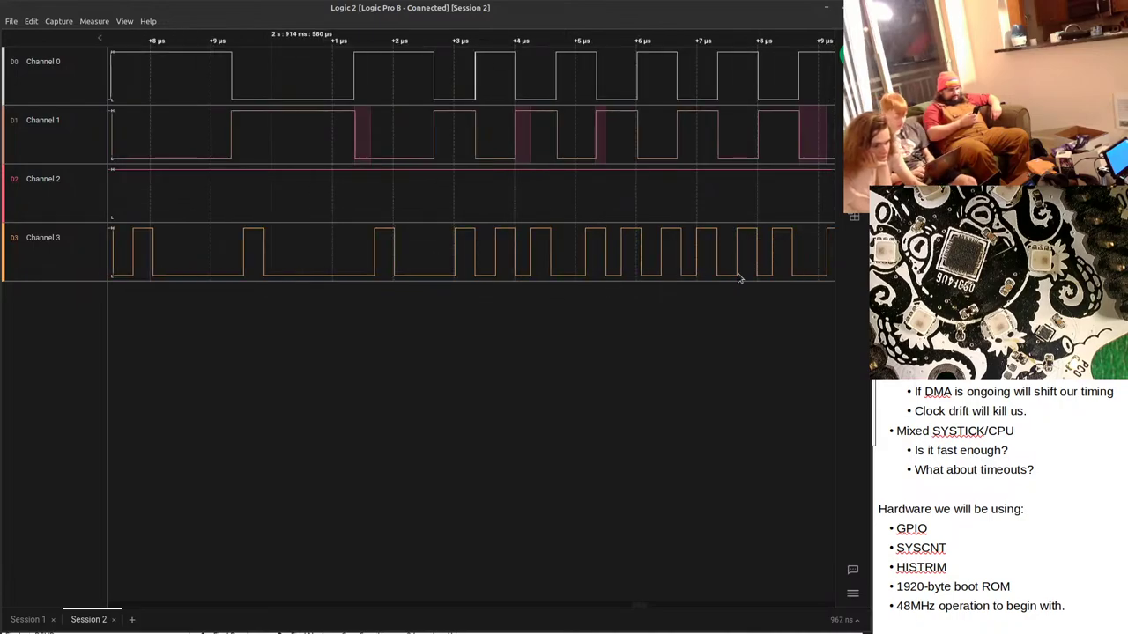
Switch to rv003usb.c in the text editor and review the "L->H" and "H->L" detection code in the main bit loop.
key("alt+Tab")
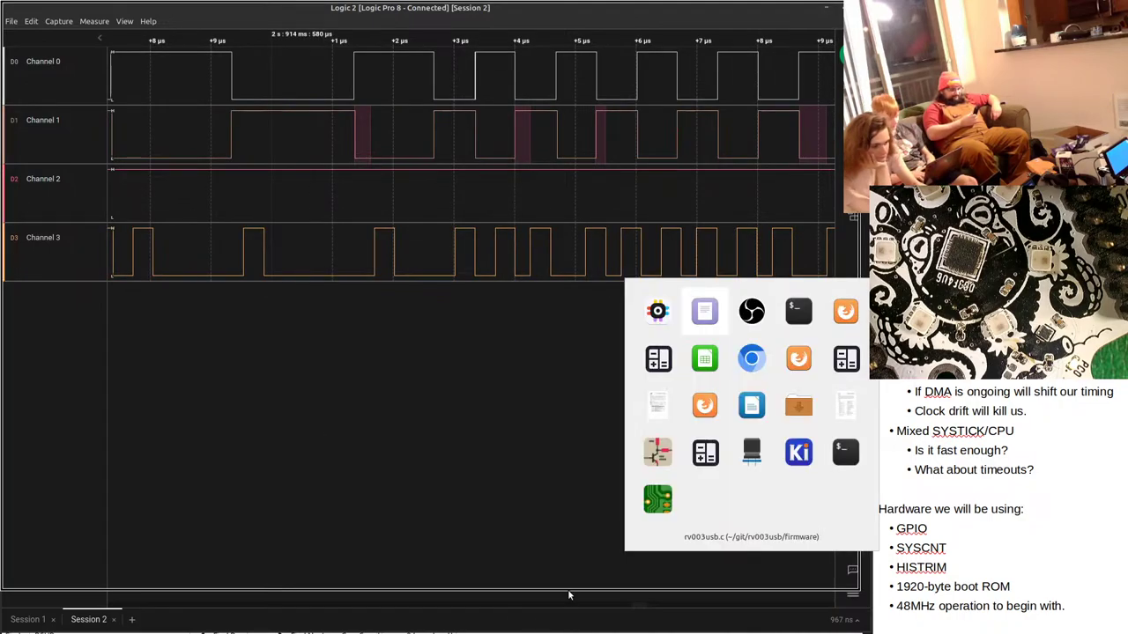
scroll(223, 317, "up", 5)
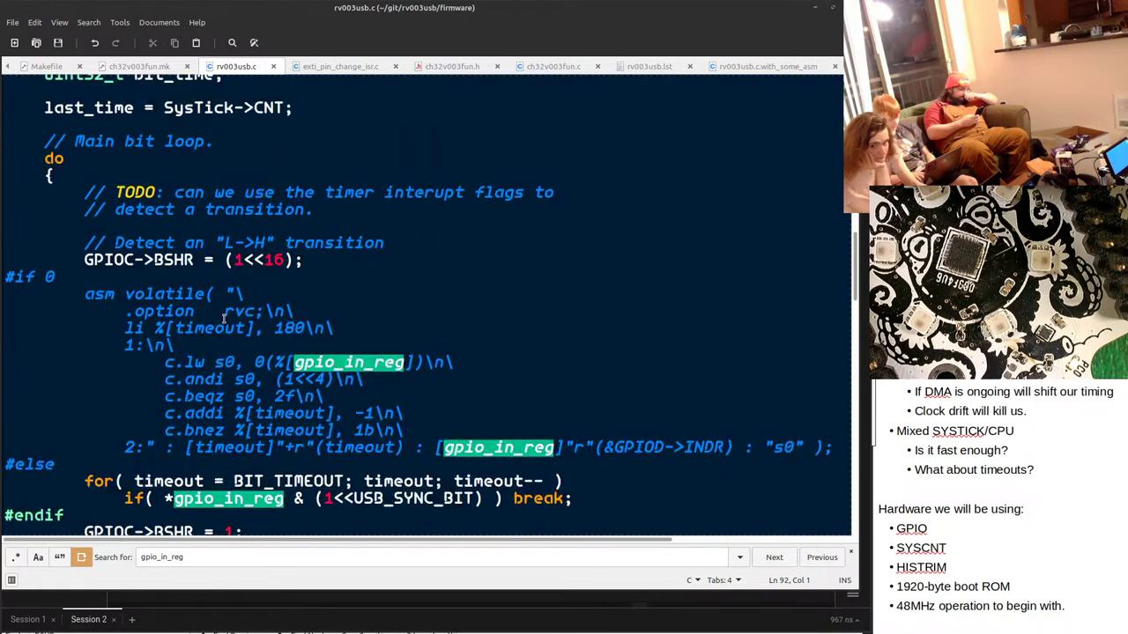
scroll(231, 262, "down", 2)
scroll(232, 229, "down", 2)
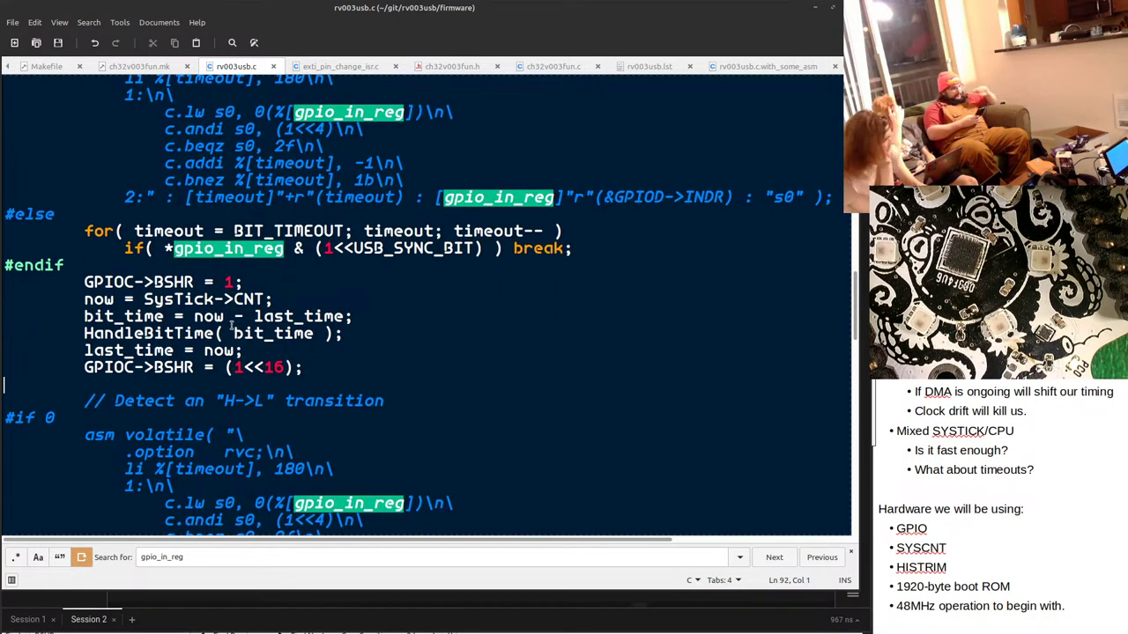
left_click_drag(227, 278, 290, 367)
left_click(291, 368)
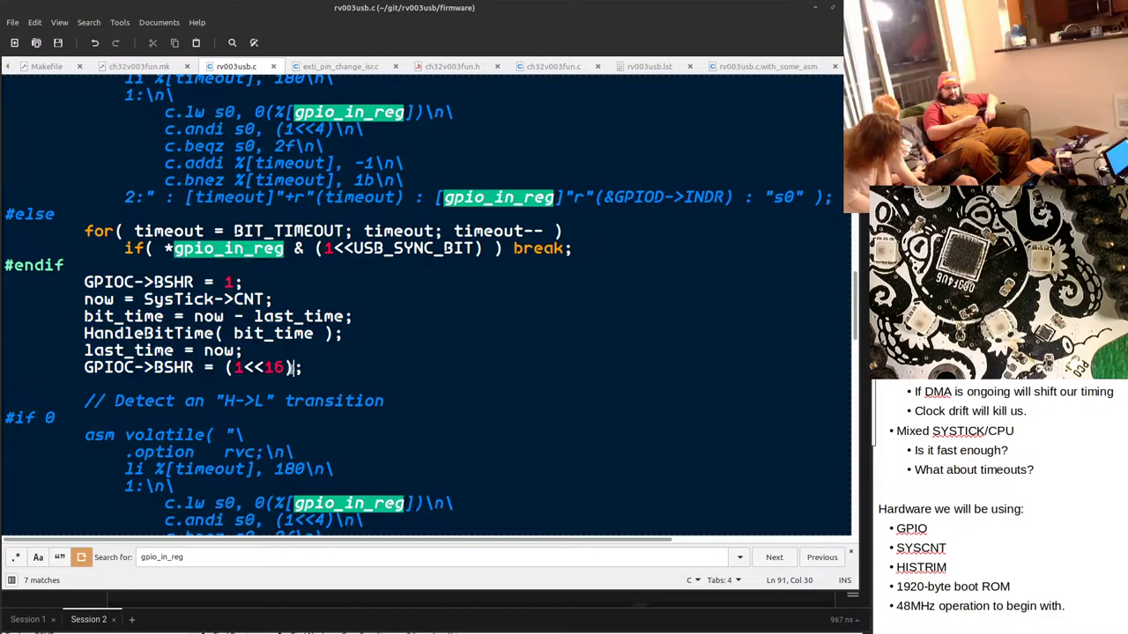
scroll(291, 361, "down", 2)
scroll(259, 200, "up", 1)
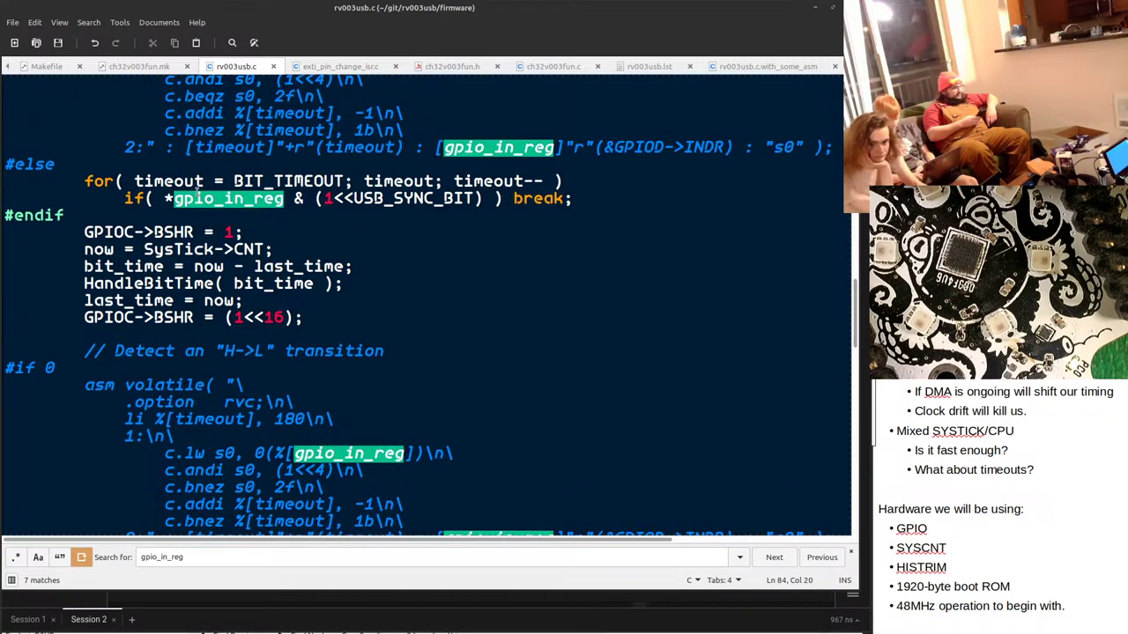
left_click(83, 182)
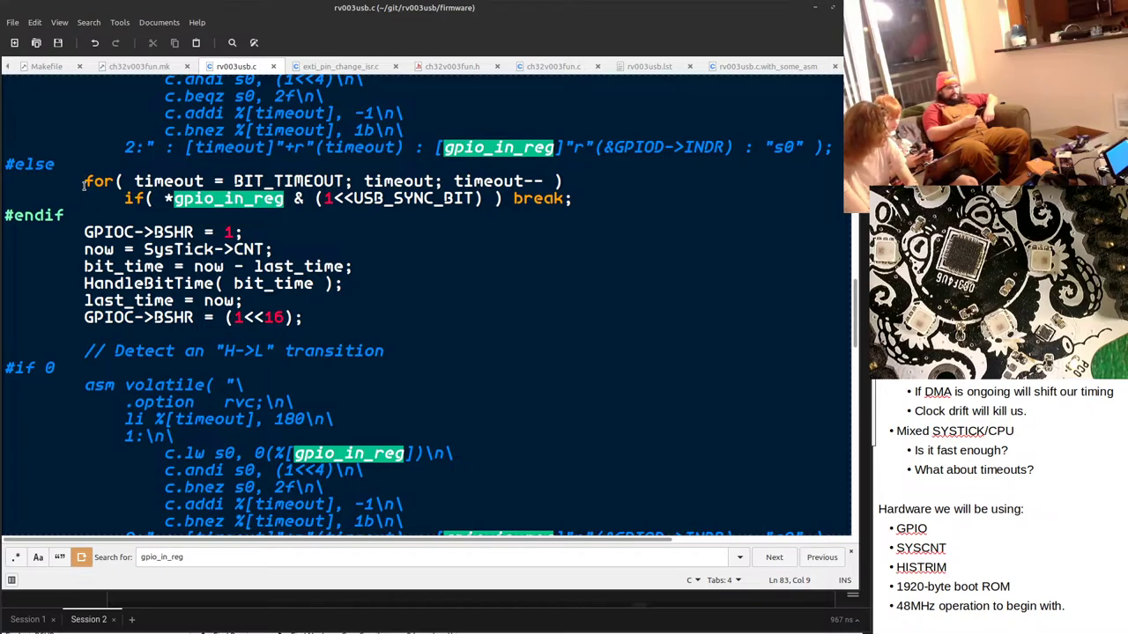
scroll(174, 266, "up", 7)
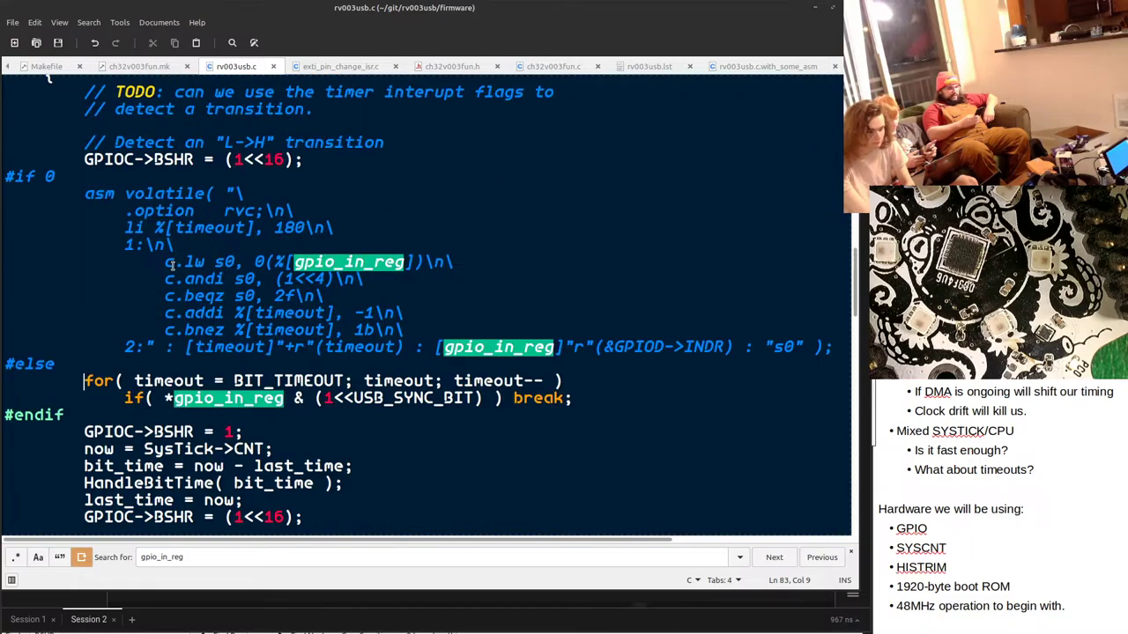
scroll(172, 261, "down", 3)
scroll(172, 264, "down", 9)
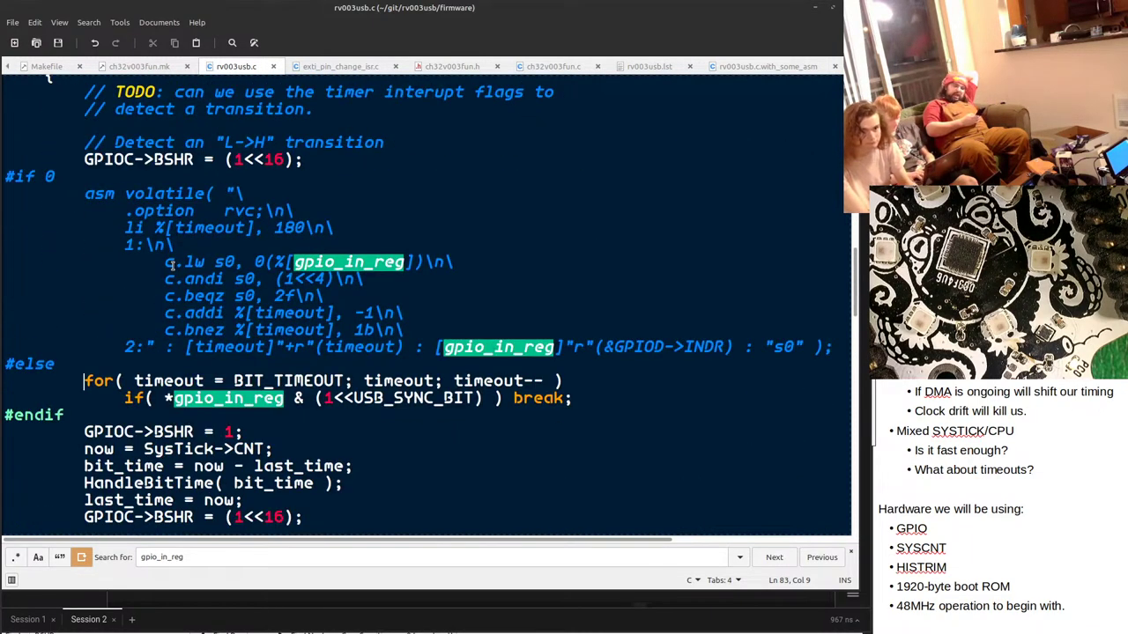
scroll(173, 266, "down", 2)
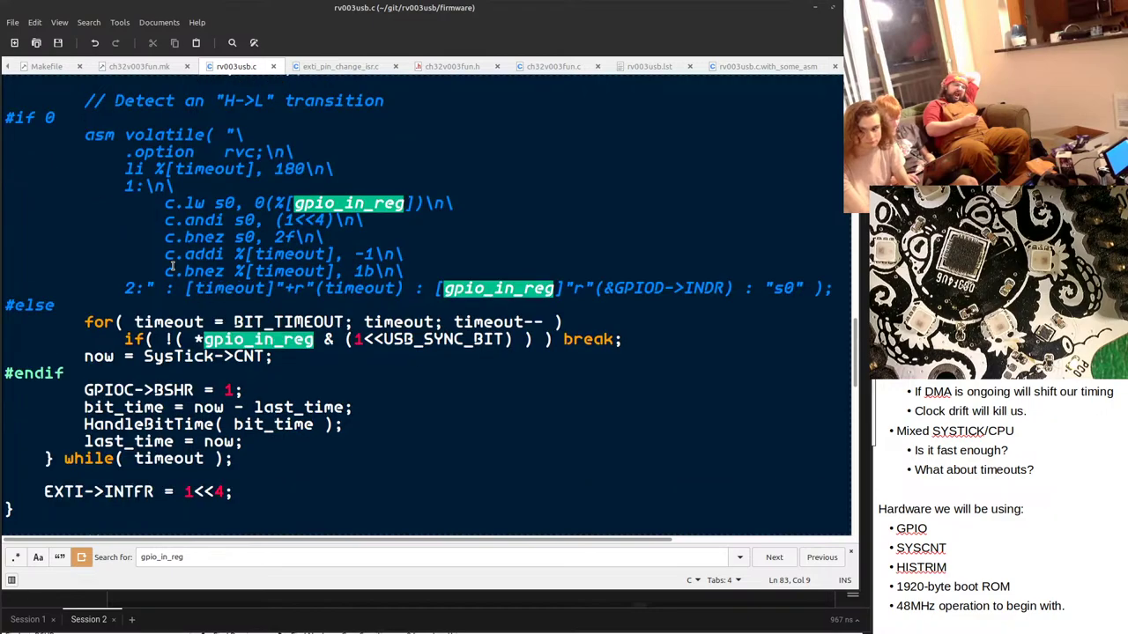
Comment out the BIT_TIMEOUT for loop in the "L->H" section and add an indented while(1) in its place.
scroll(172, 266, "up", 7)
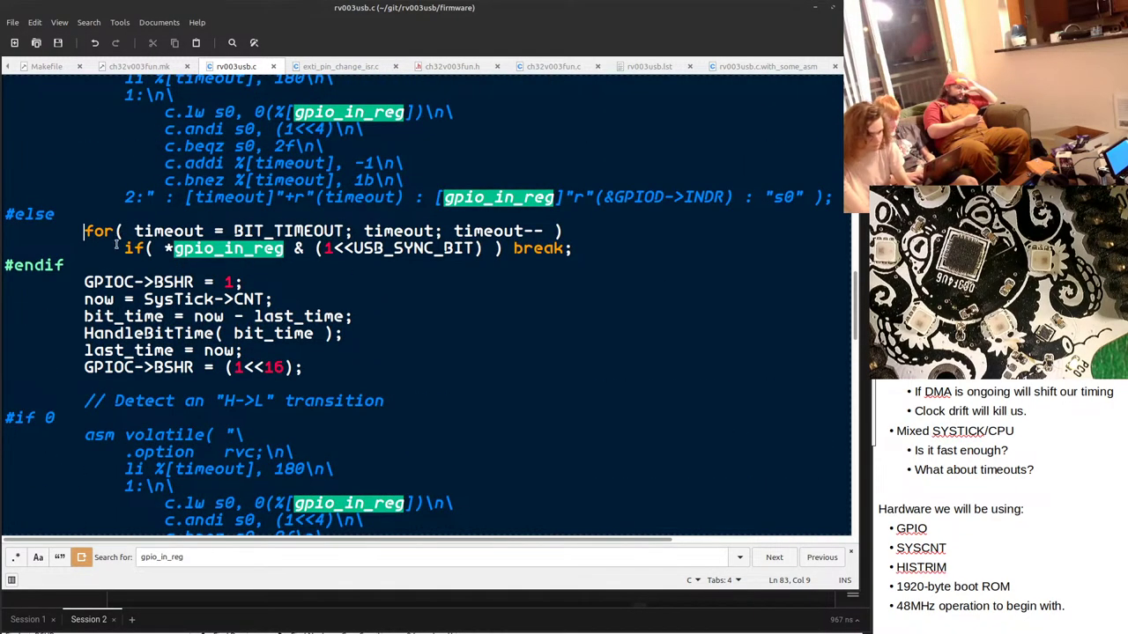
type("//")
key("End")
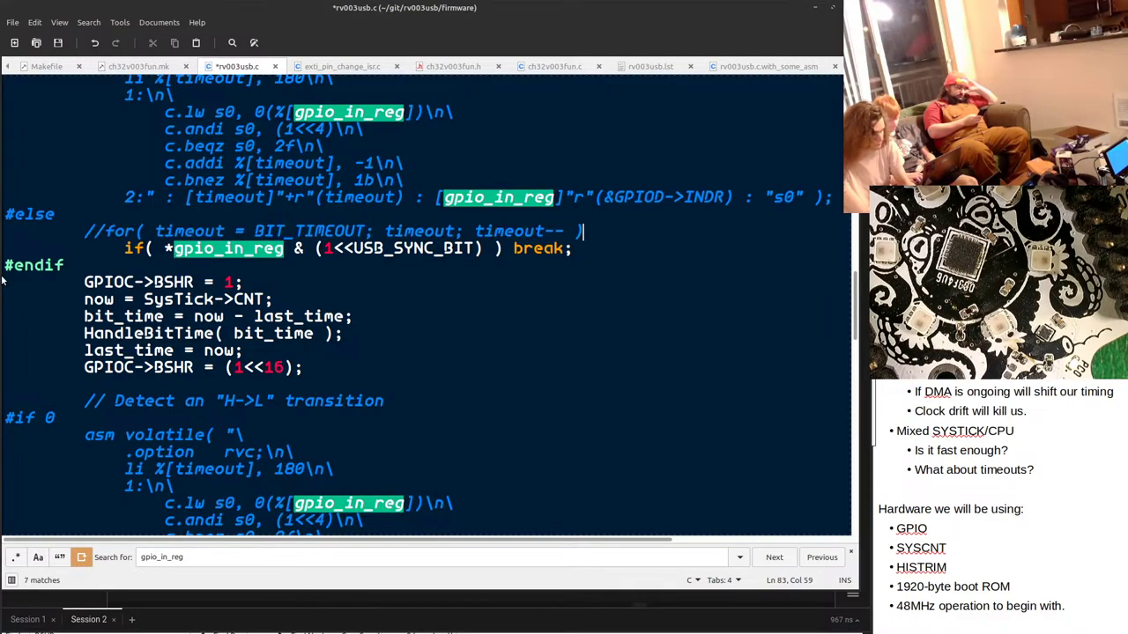
key("Return")
type("while(1)")
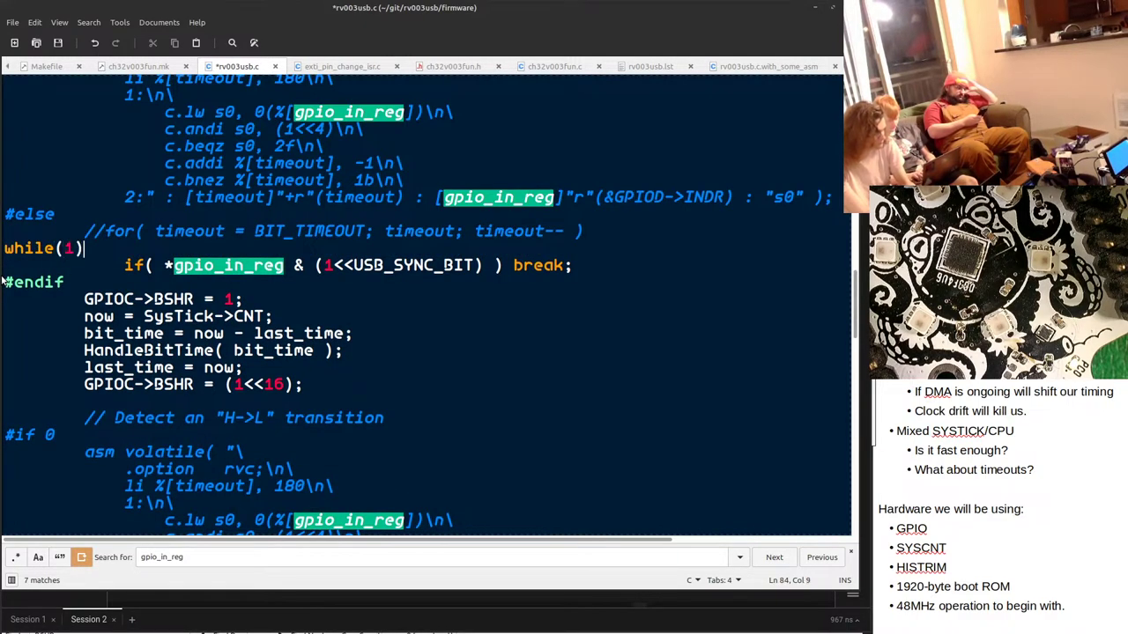
key("Home")
key("Tab")
key("Tab")
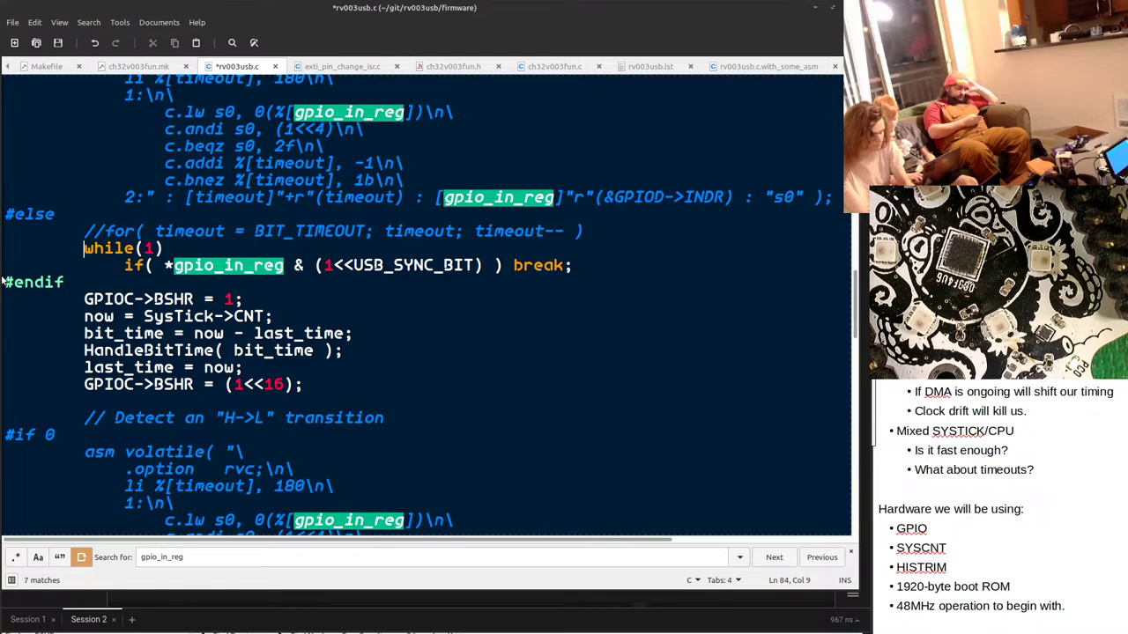
Comment out the BIT_TIMEOUT for loop in the "H->L" section and insert a copy of the while(1) line beneath it.
key("Home")
key("shift+Down")
key("ctrl+c")
scroll(3, 282, "up", 4)
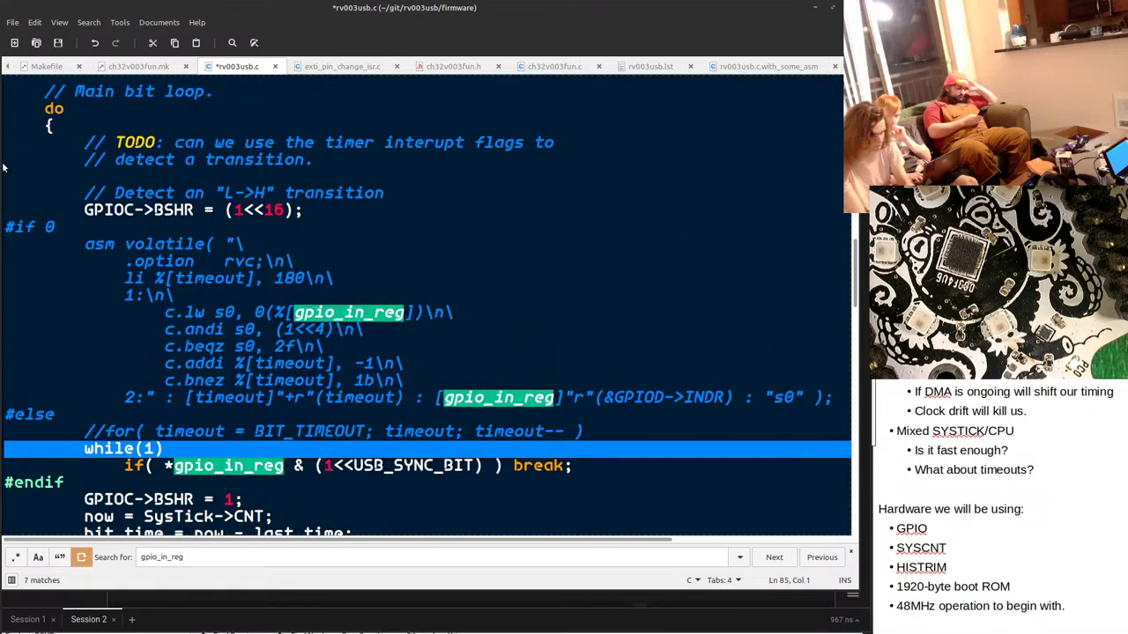
scroll(3, 167, "down", 10)
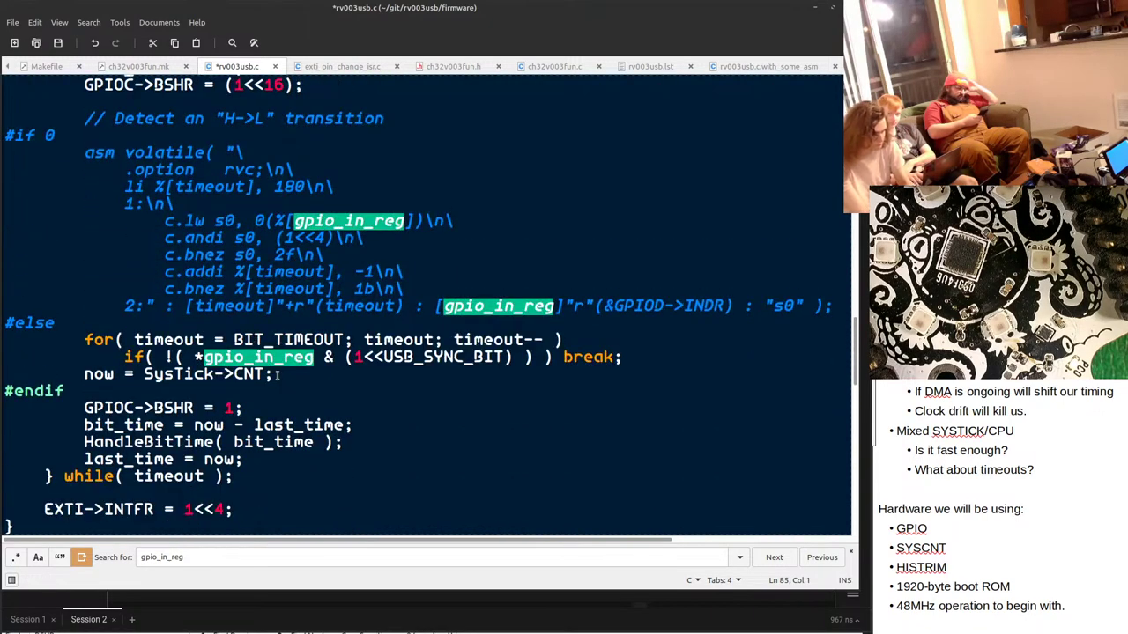
left_click(4, 340)
type("//")
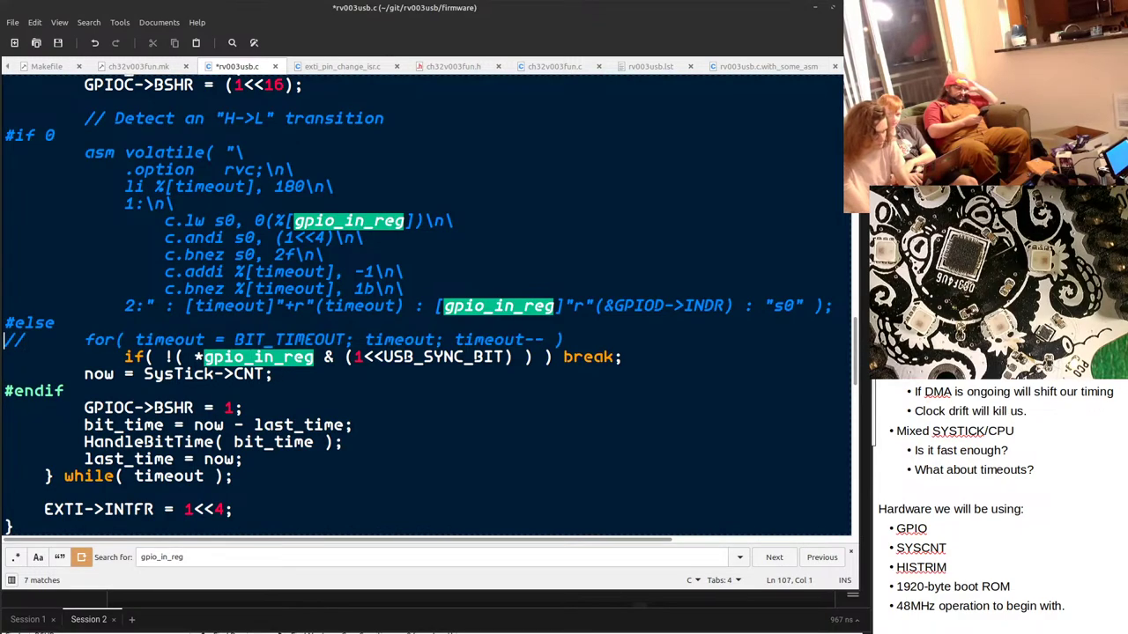
key("Down")
key("ctrl+v")
Move now = SysTick->CNT; in the "H->L" section below #endif, directly after GPIOC->BSHR = 1;, and save the file.
key("Down")
key("ctrl+shift+x")
key("Down")
type("now = SysTick->CNT;")
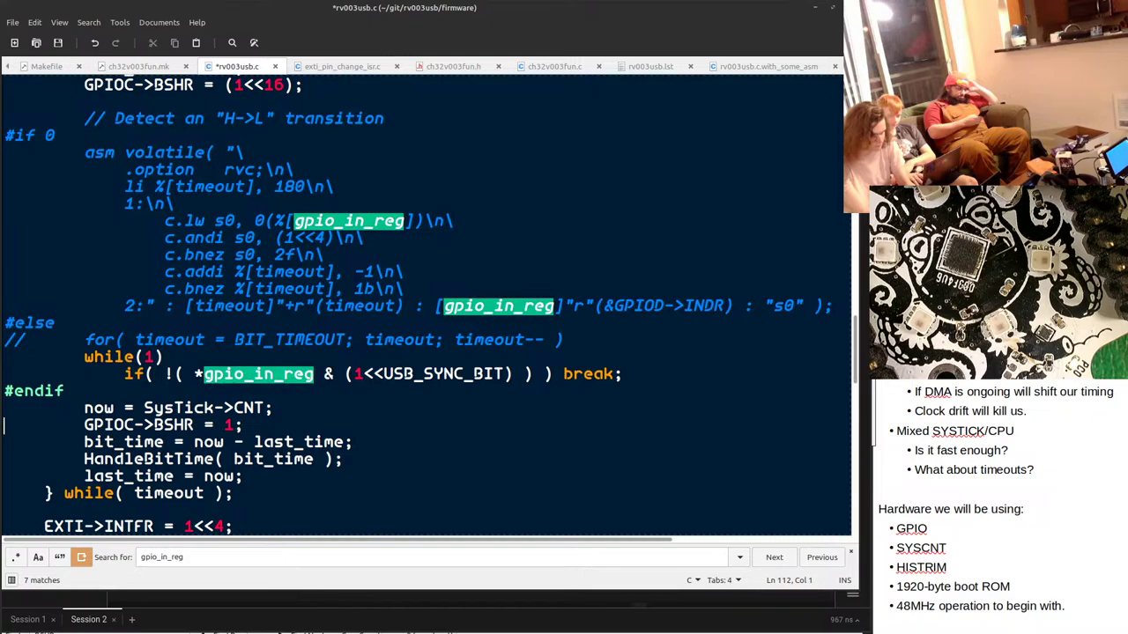
key("ctrl+shift+x")
key("Up")
type("GPIOC->BSHR = 1;")
key("ctrl+s")
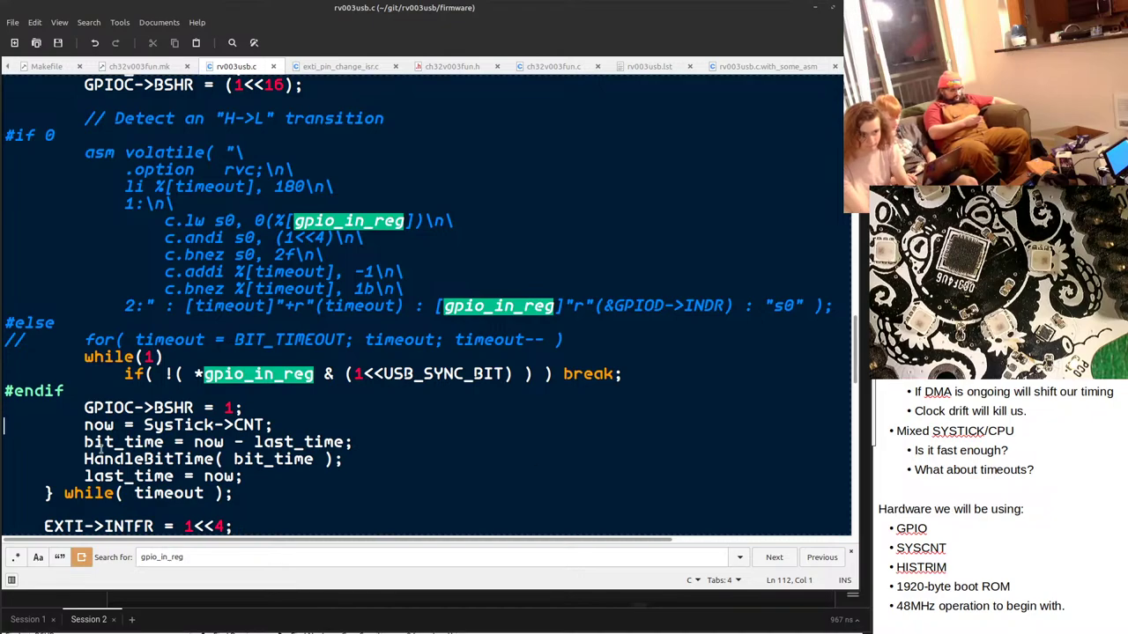
Add a line declaring uint32_t section_start = now directly below last_time = SysTick->CNT;, above the main bit loop.
scroll(112, 450, "down", 1)
double_click(157, 445)
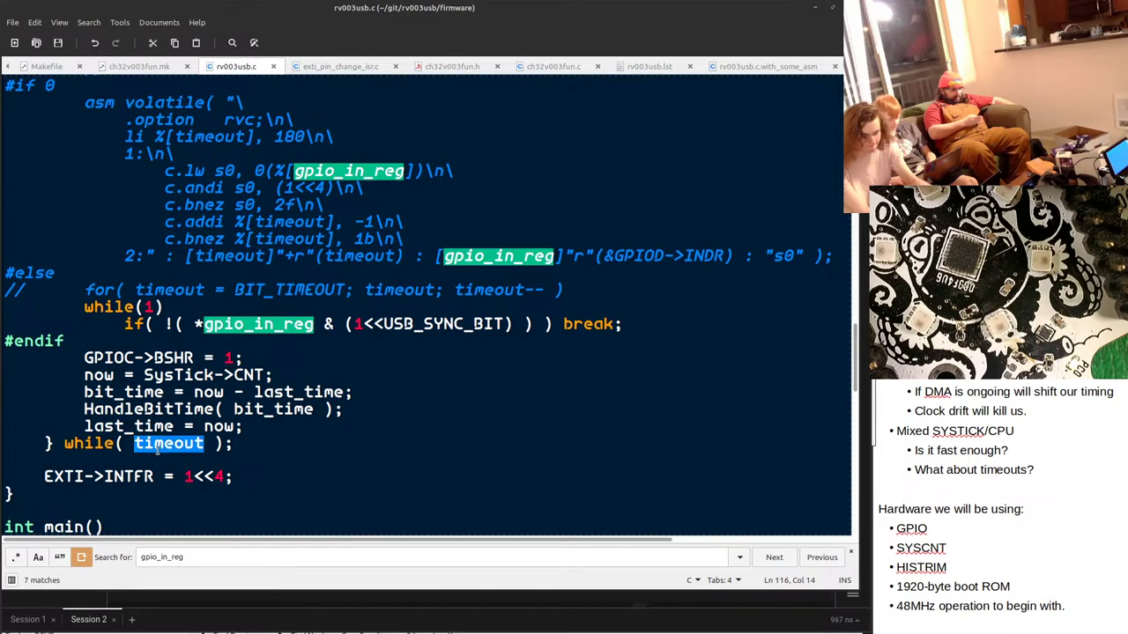
scroll(163, 451, "up", 12)
scroll(166, 453, "up", 1)
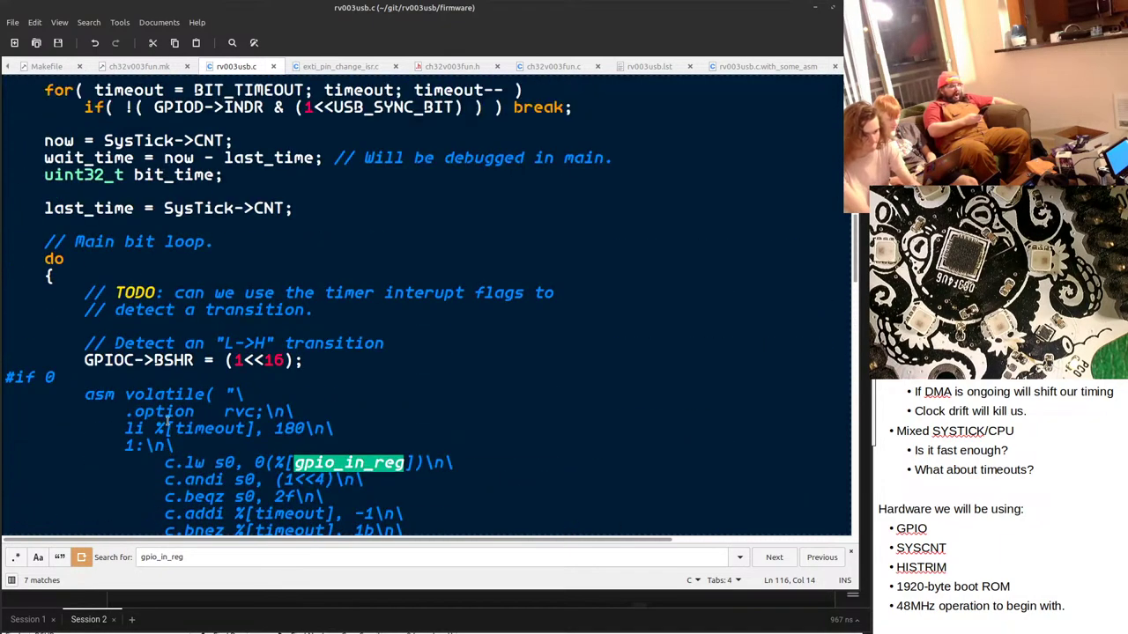
left_click(338, 215)
key("Return")
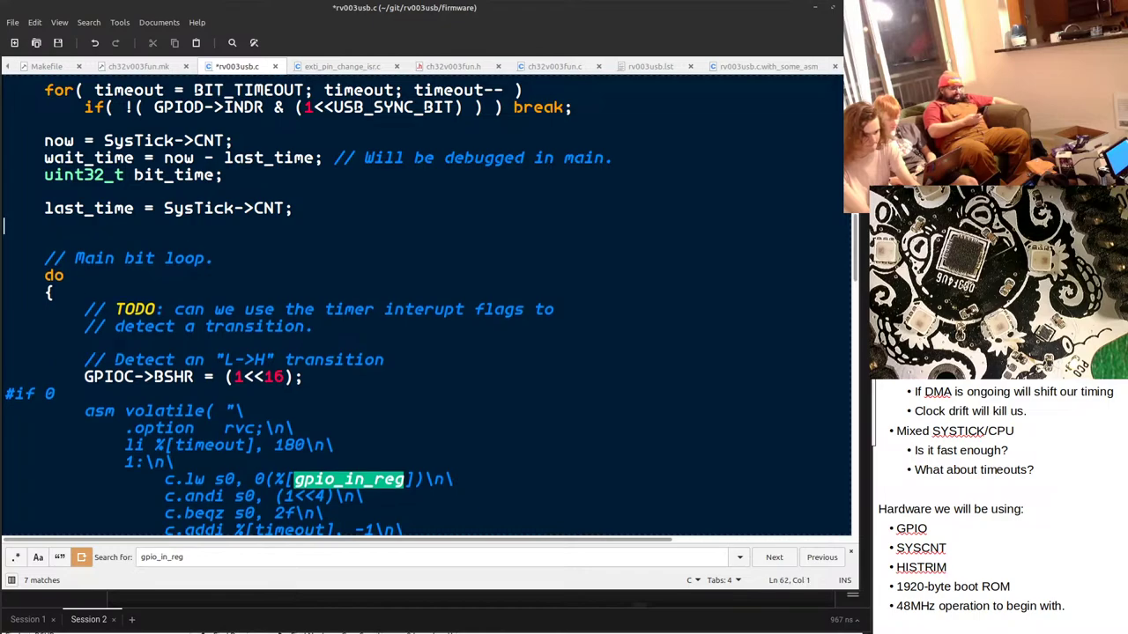
key("Tab")
type("u")
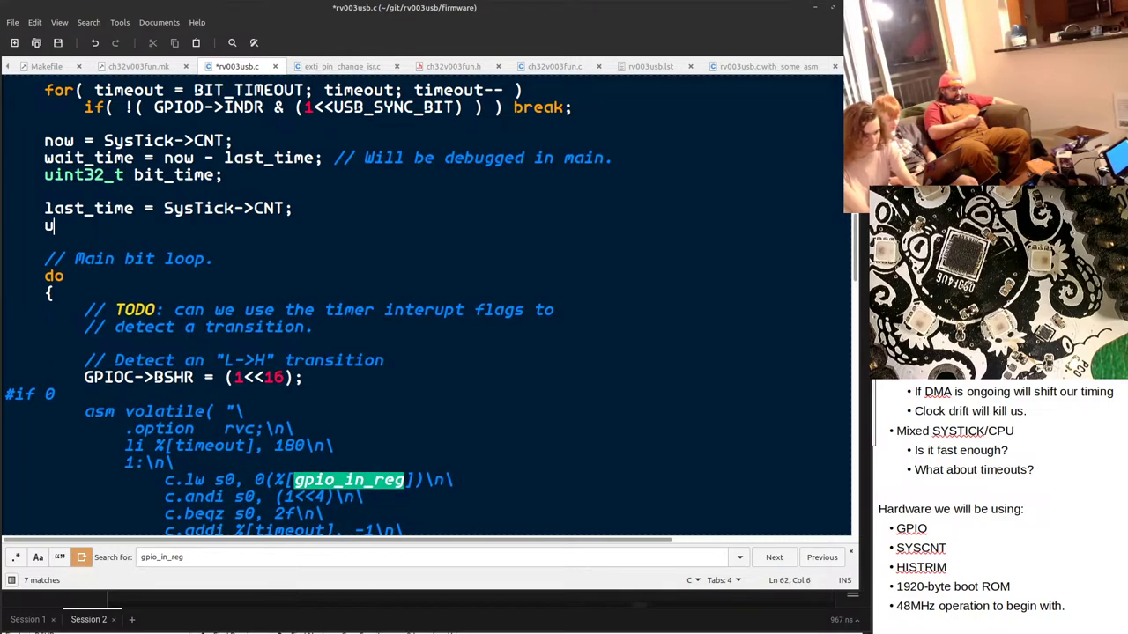
type("int32_t ")
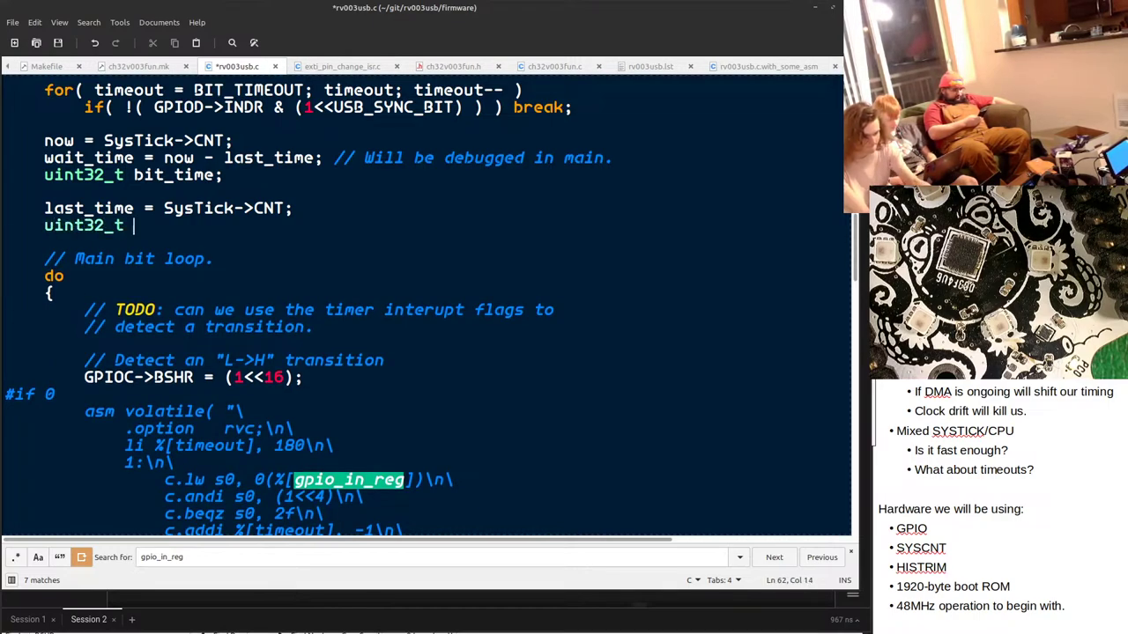
type("section_start = ")
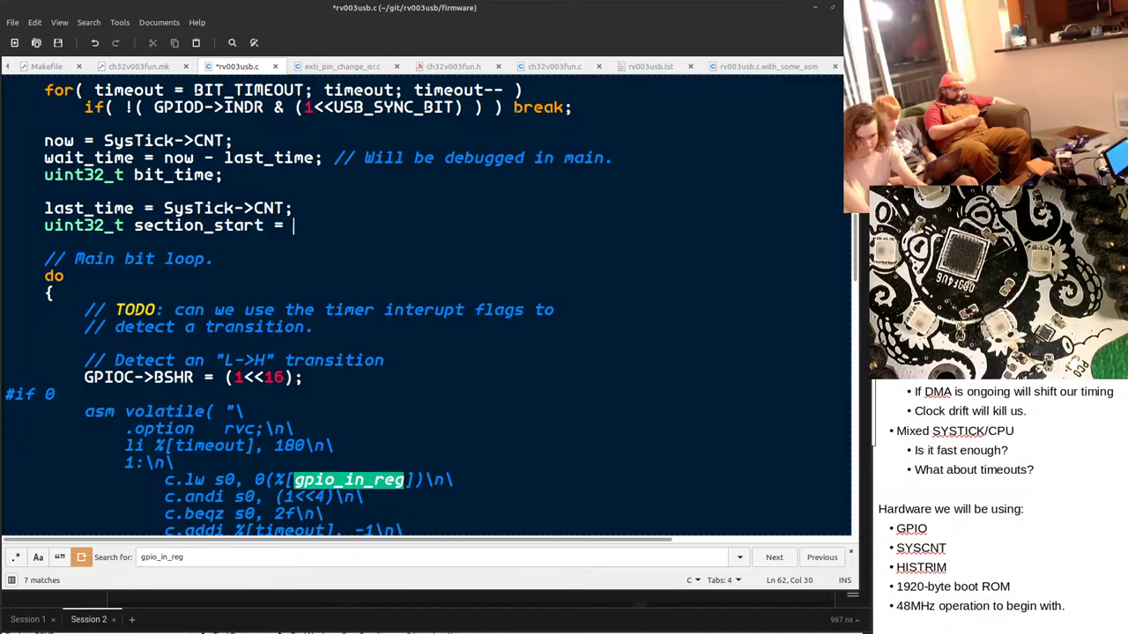
type("now")
Rename the new variable to section_end and complete its initial value as now + (128*48);.
left_click(125, 226)
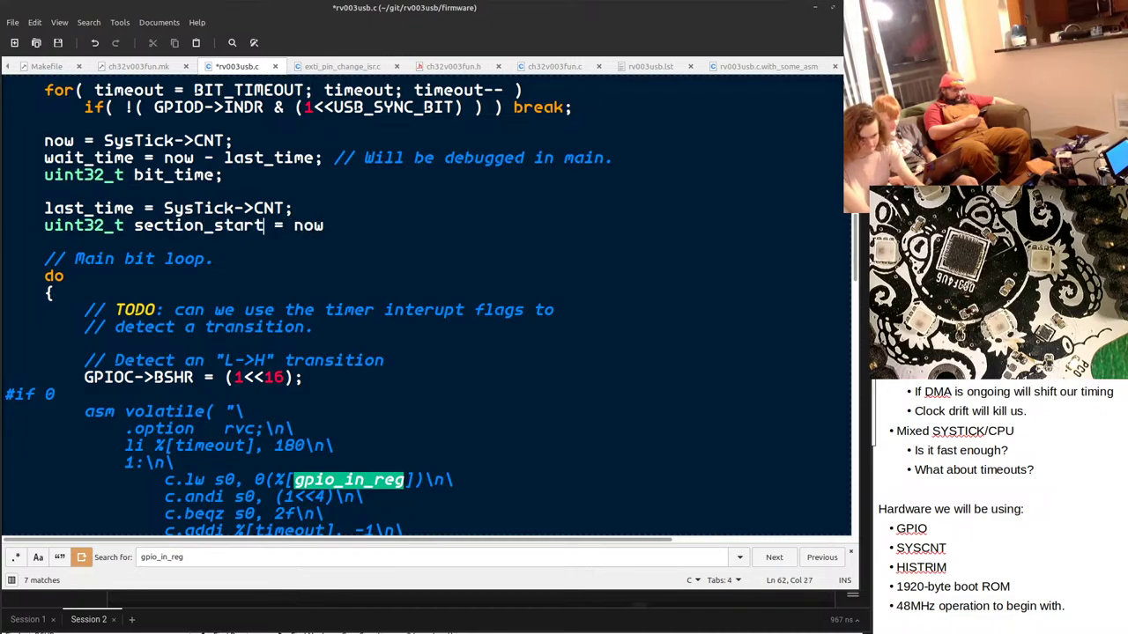
key("BackSpace")
key("BackSpace")
key("BackSpace")
key("BackSpace")
key("BackSpace")
type("ehd")
key("BackSpace")
key("BackSpace")
type("nd")
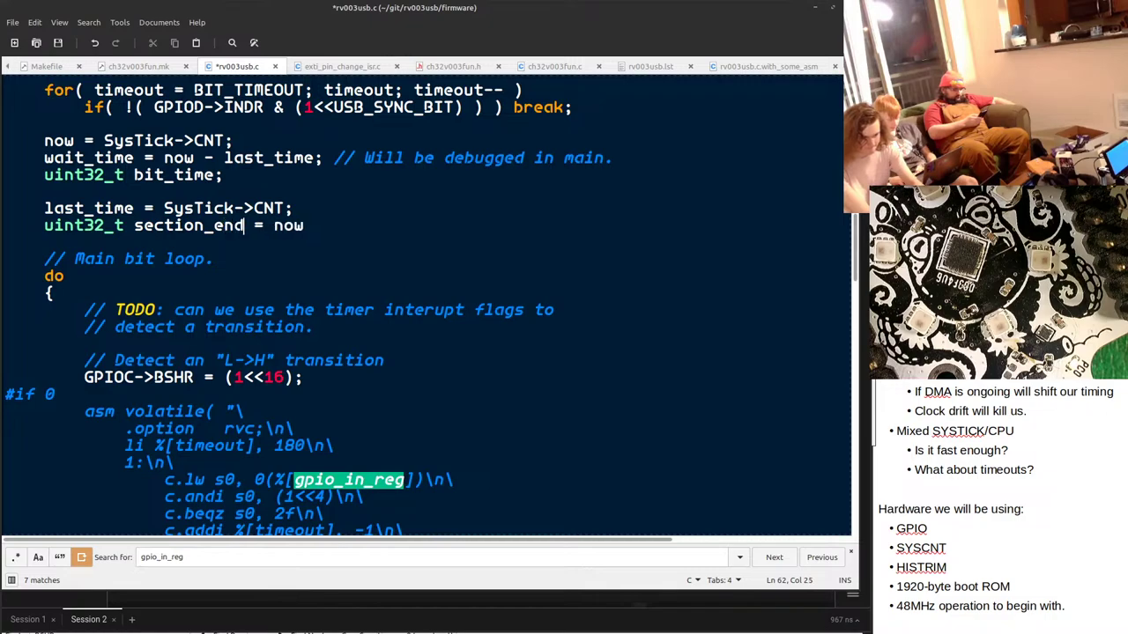
key("Right")
type("+")
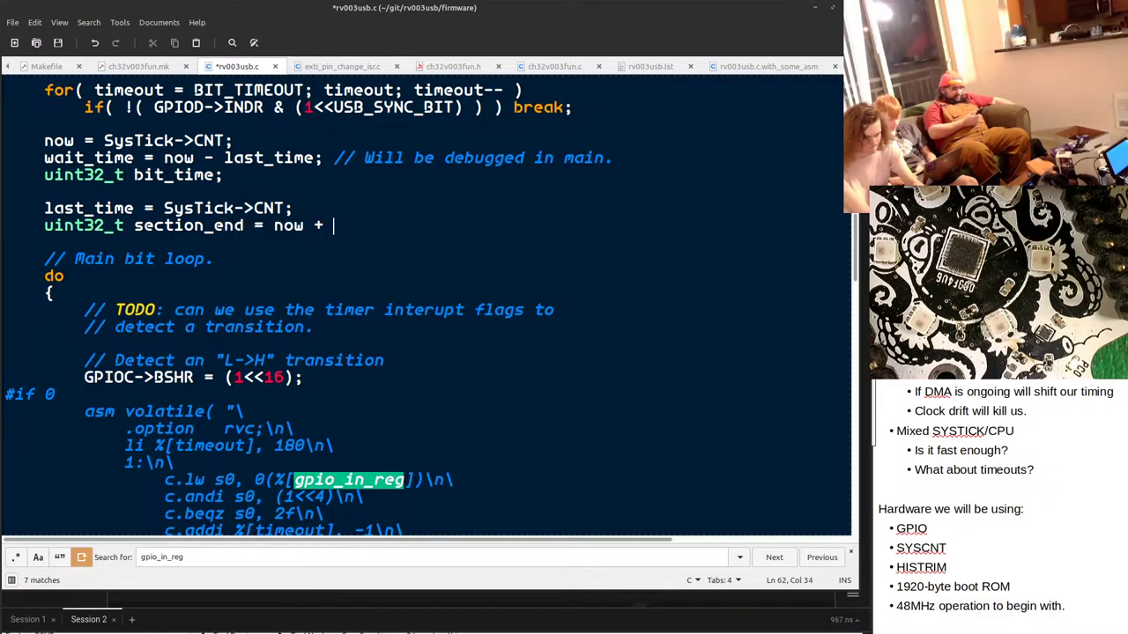
type(" (")
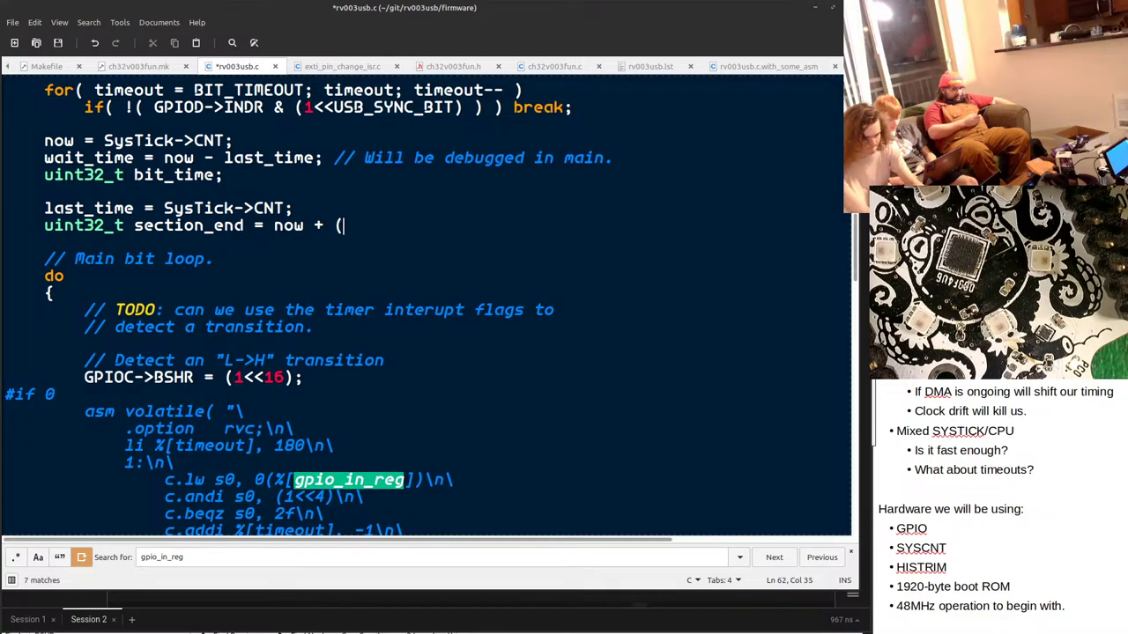
type("128*2")
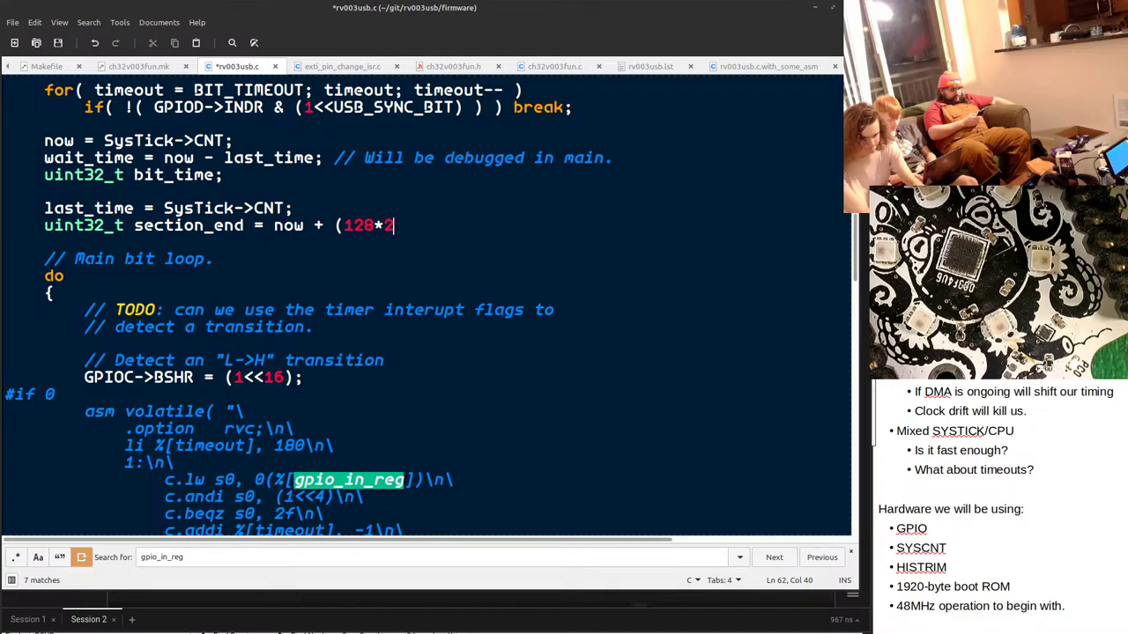
key("BackSpace")
type("48);")
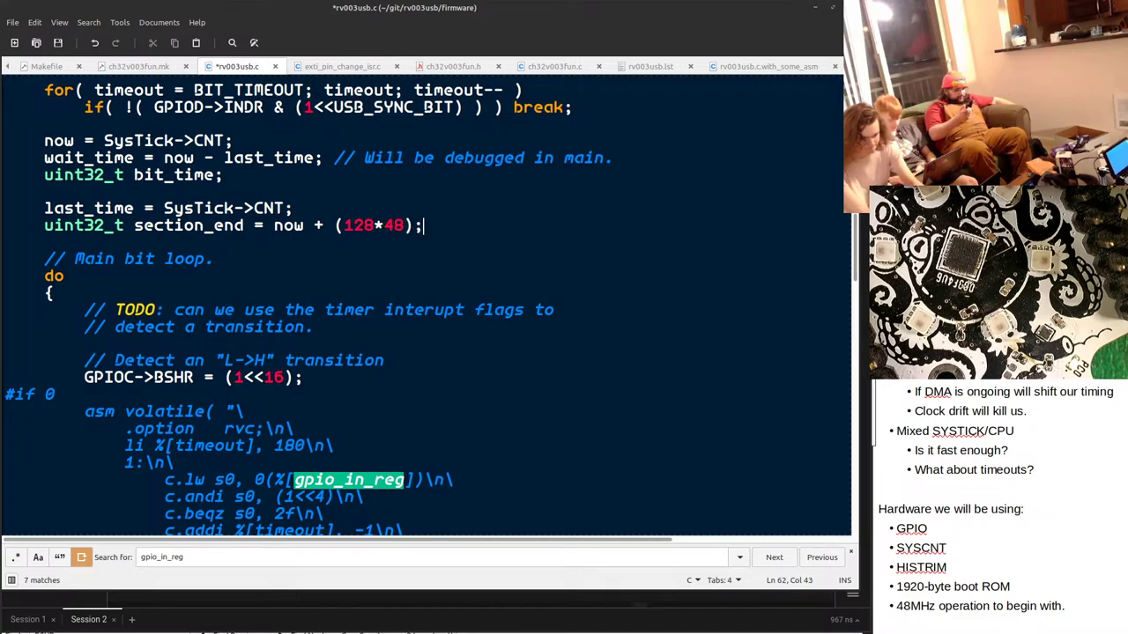
Copy the name section_end and replace timeout in the main bit loop's closing while condition with now < section_end.
left_click(125, 225)
double_click(189, 226)
key("ctrl+c")
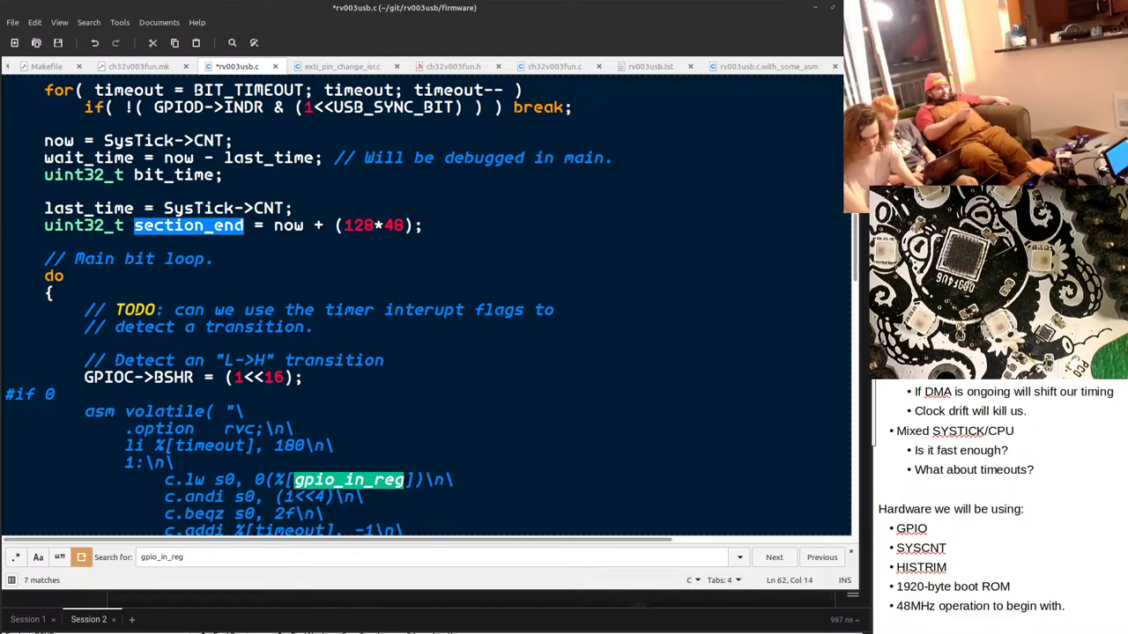
scroll(423, 308, "down", 16)
left_click(134, 245)
key("Down")
key("Down")
key("Down")
key("Down")
key("Down")
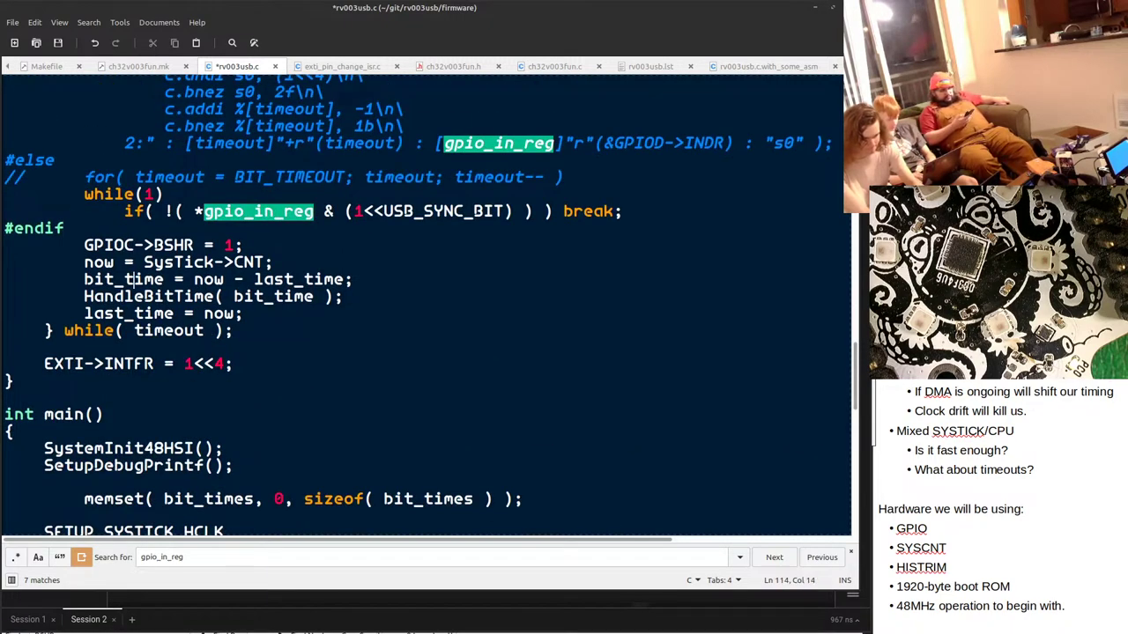
key("ctrl+shift+Right")
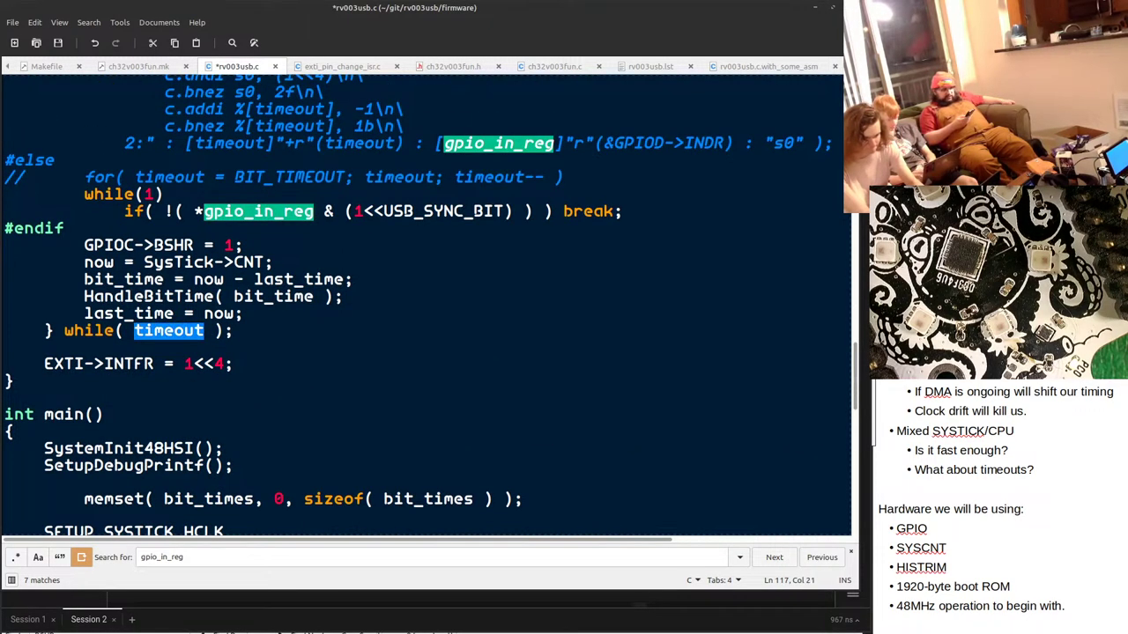
type("now <")
key("ctrl+v")
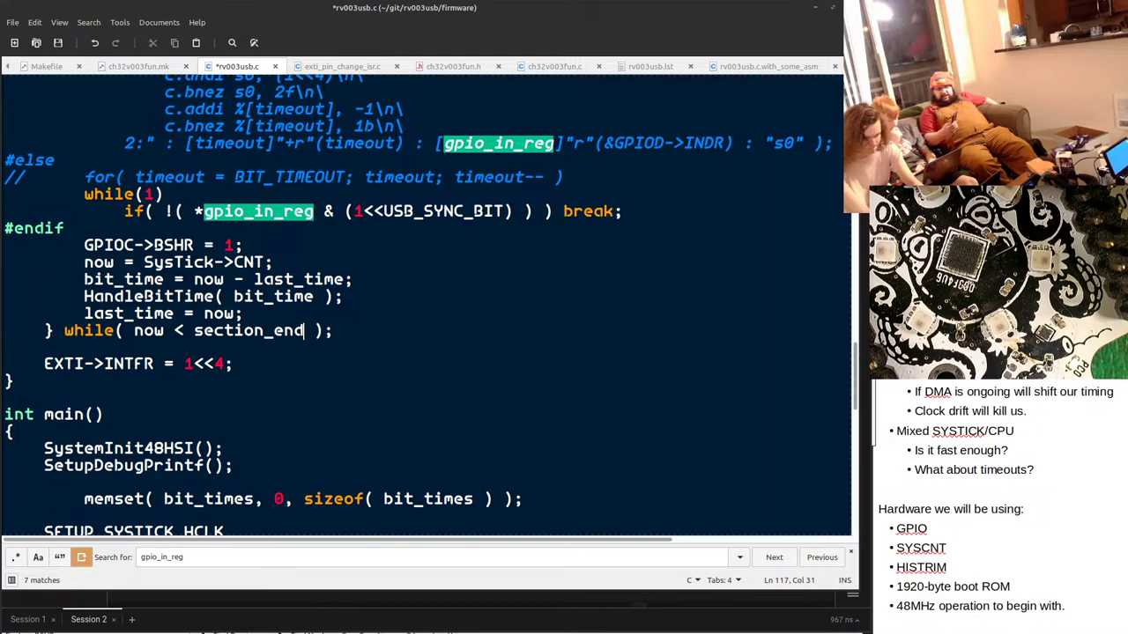
Turn the closing while comparison into a parenthesized subtraction, (now - section_end).
key("Delete")
type("-")
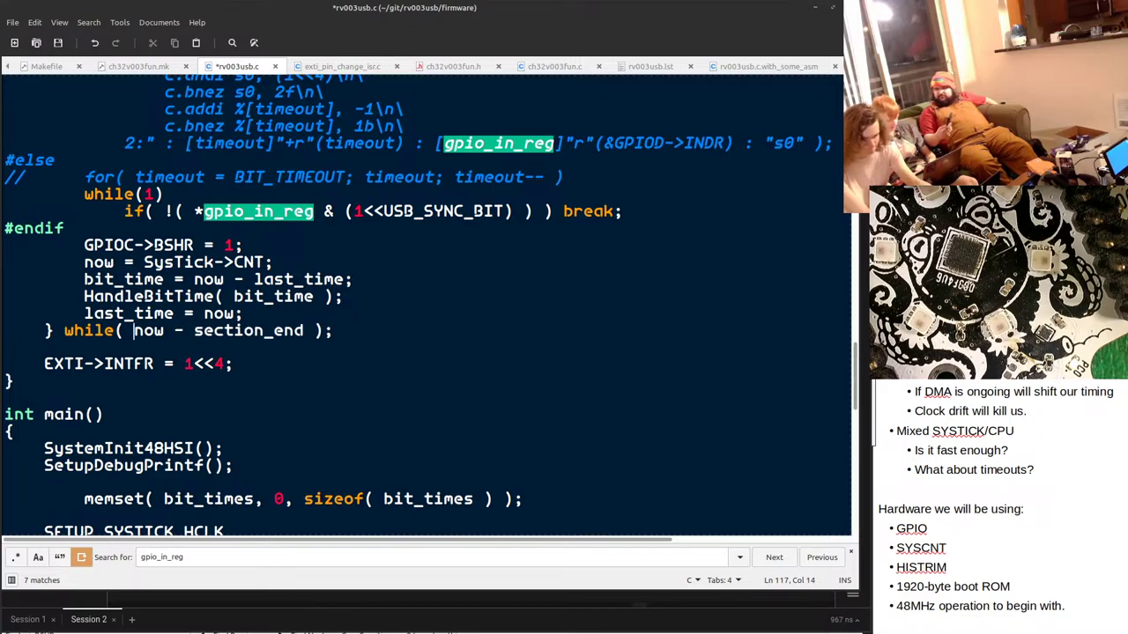
type("(")
key("End")
key("Left")
key("Left")
key("Left")
type(")")
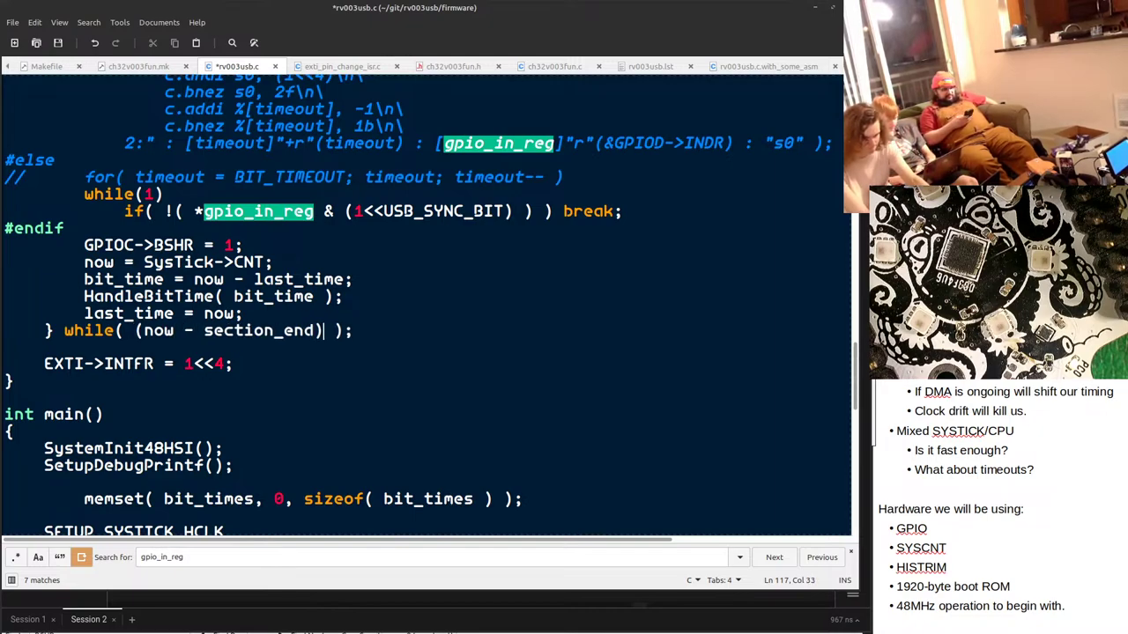
Cast the subtraction to int32_t, complete the loop condition as (int32_t)(now - section_end) < 0, and save the file.
key("Left")
type("(")
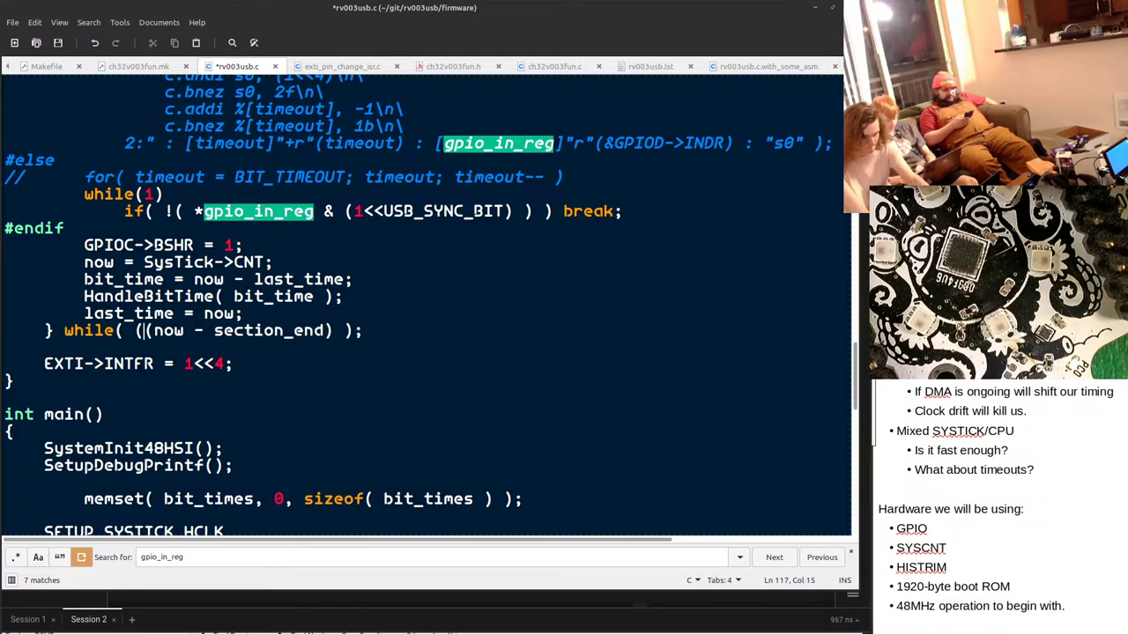
type("int16_")
key("BackSpace")
key("BackSpace")
key("BackSpace")
type("32")
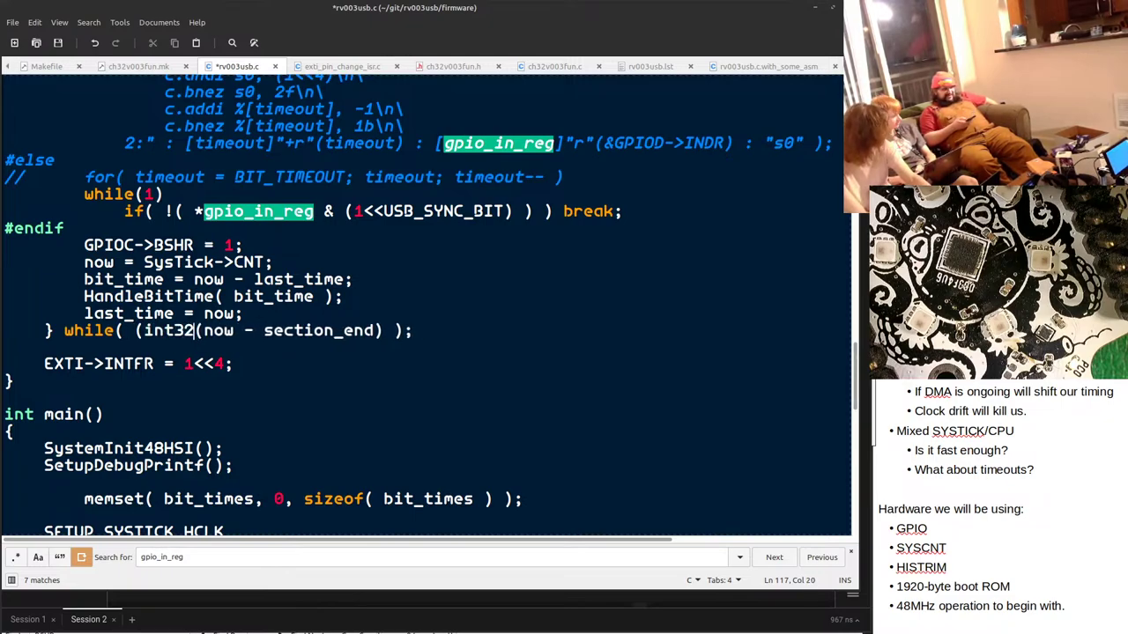
type("_t)")
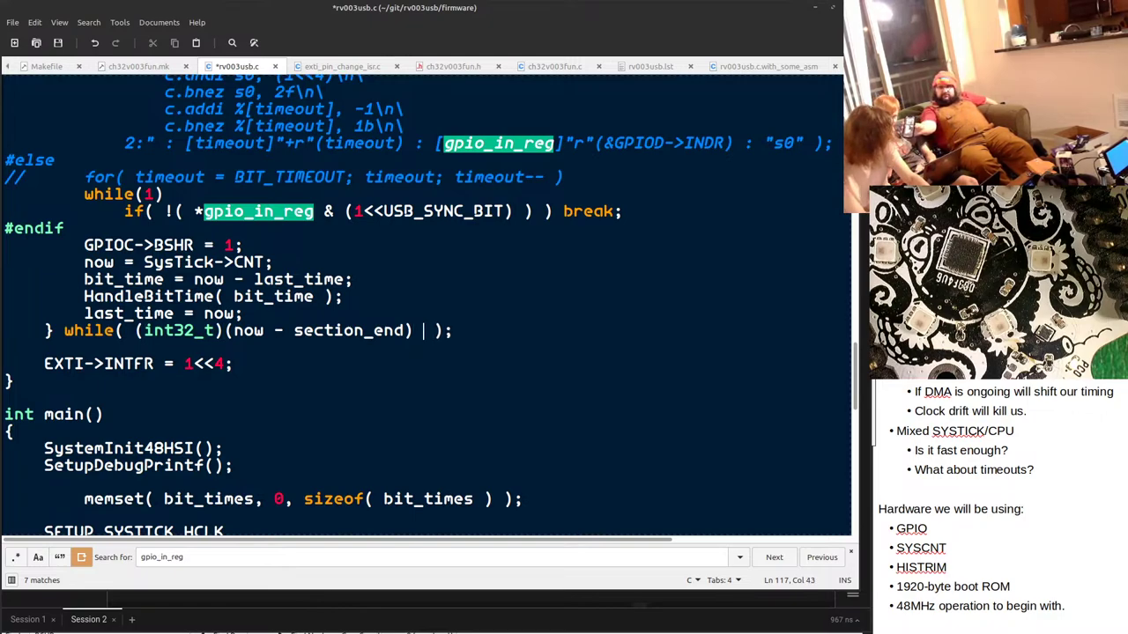
type(" < 0")
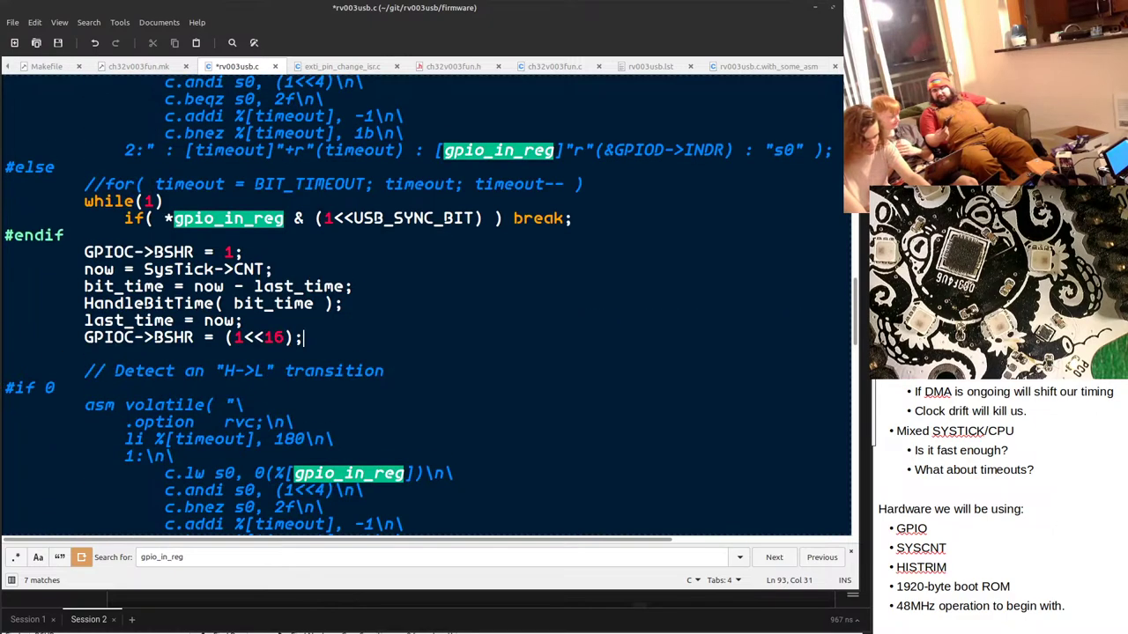
key("ctrl+s")
Switch to the terminal, interrupt the running monitor, and rebuild and flash the firmware with make clean all monitor.
key("alt+Tab")
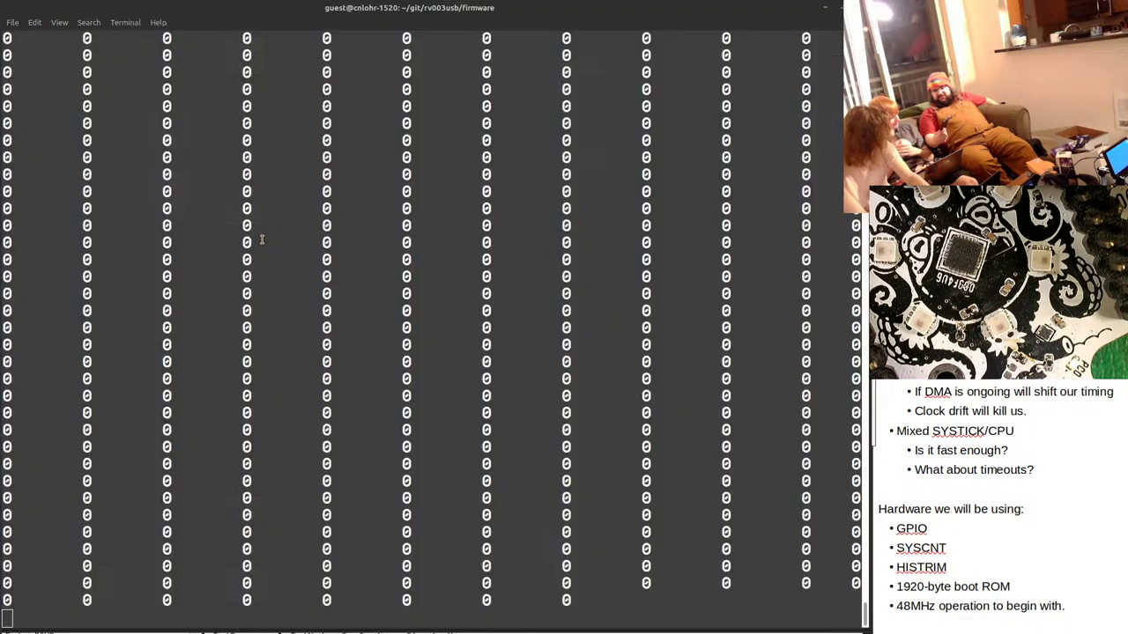
key("ctrl+c")
key("ctrl+c")
key("ctrl+c")
key("ctrl+c")
key("Return")
key("Up")
key("Return")
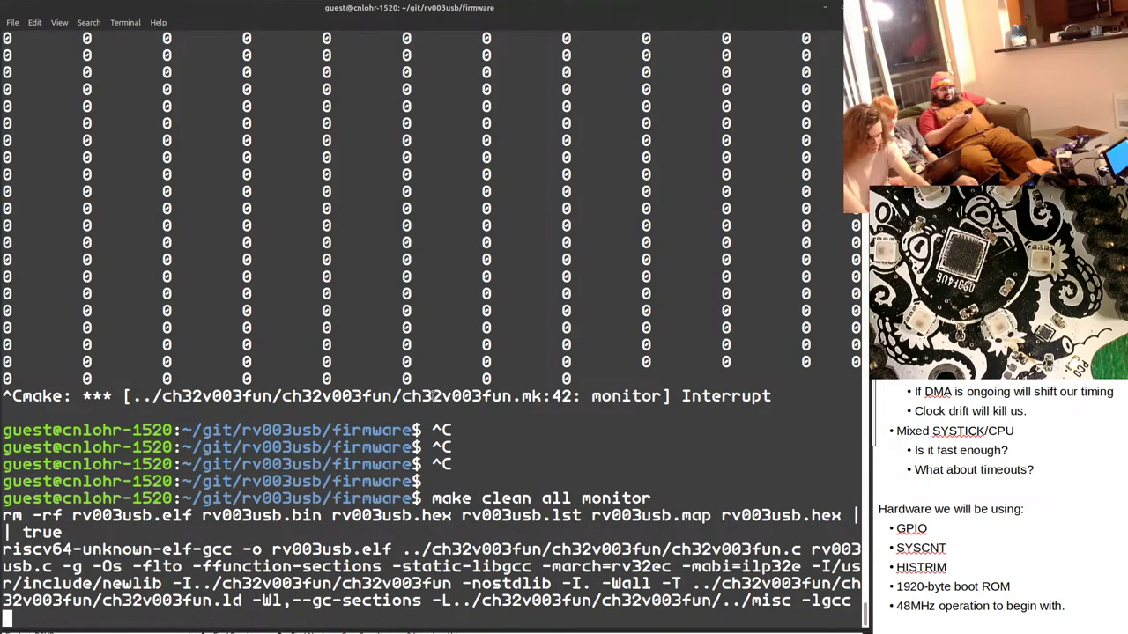
key("alt+Tab")
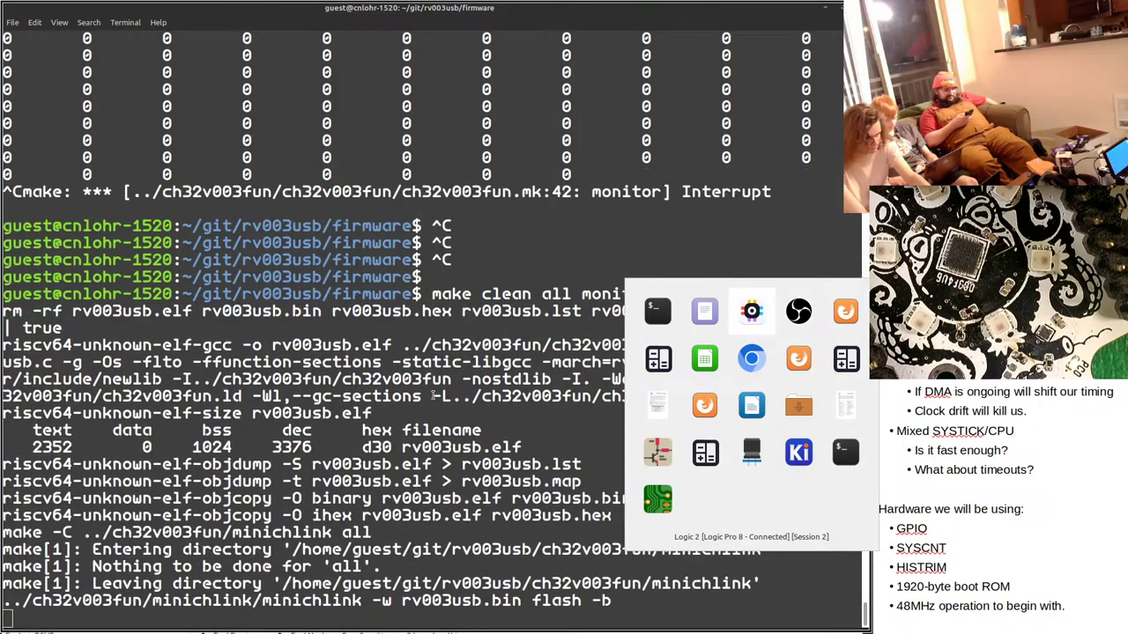
key("alt+Tab")
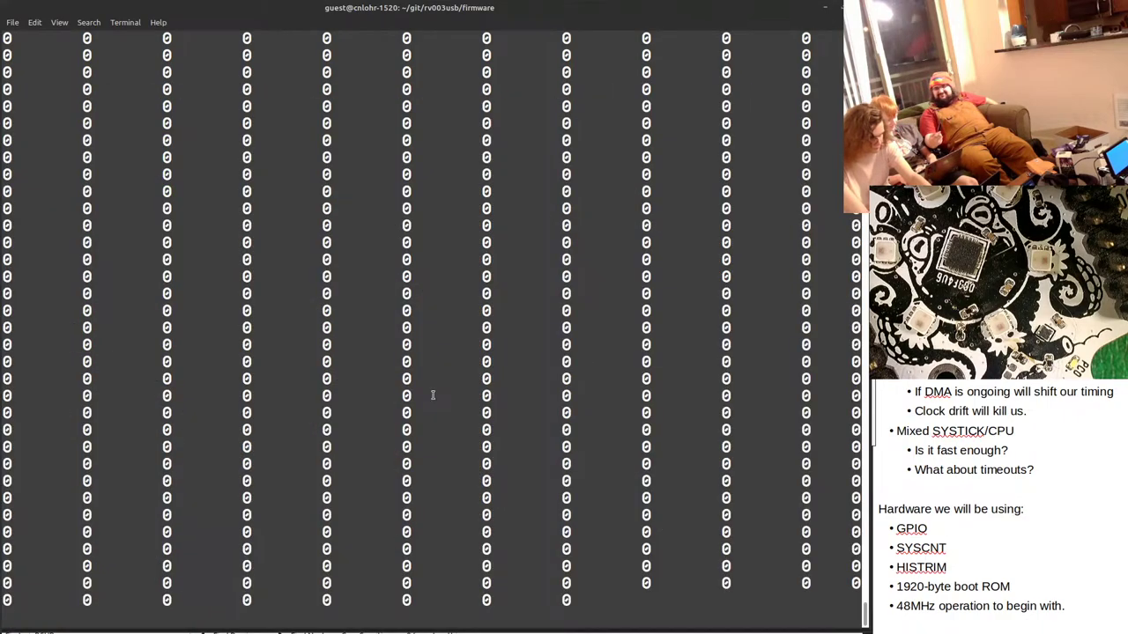
Stop the monitor and rerun make clean all monitor to build, flash and monitor the firmware again.
key("ctrl+c")
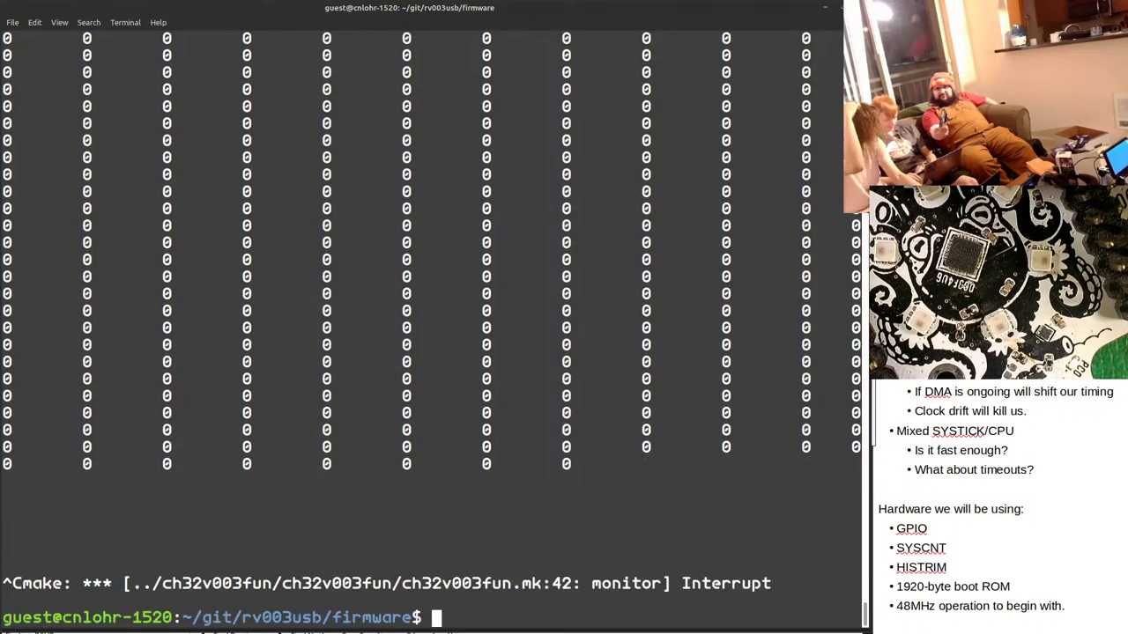
key("Up")
key("Return")
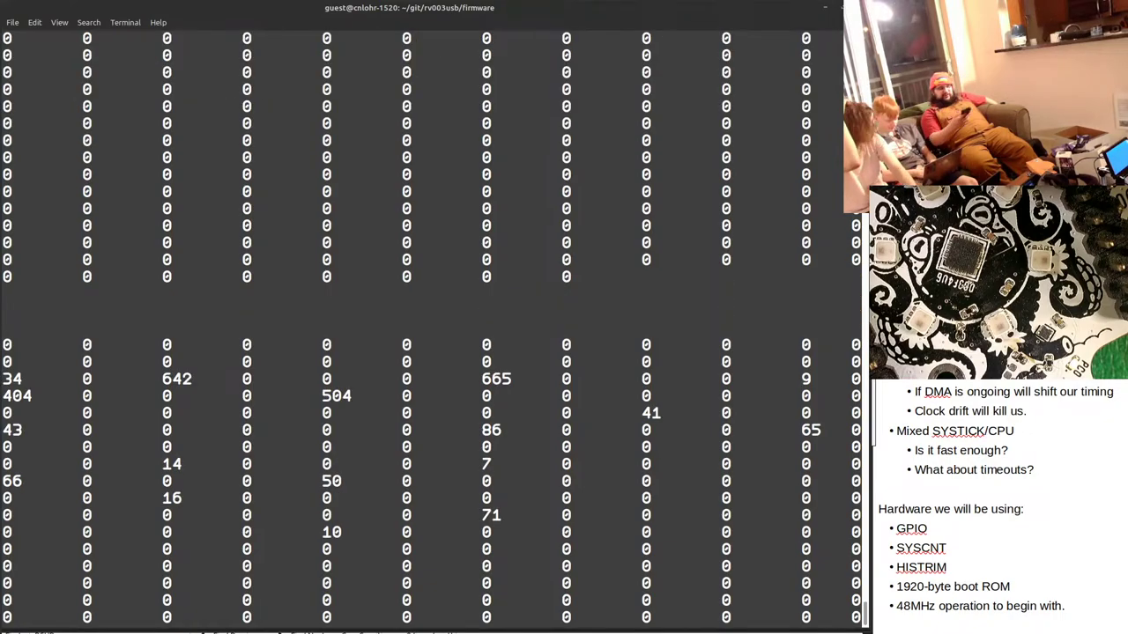
key("ctrl+c")
key("Return")
key("Return")
key("Return")
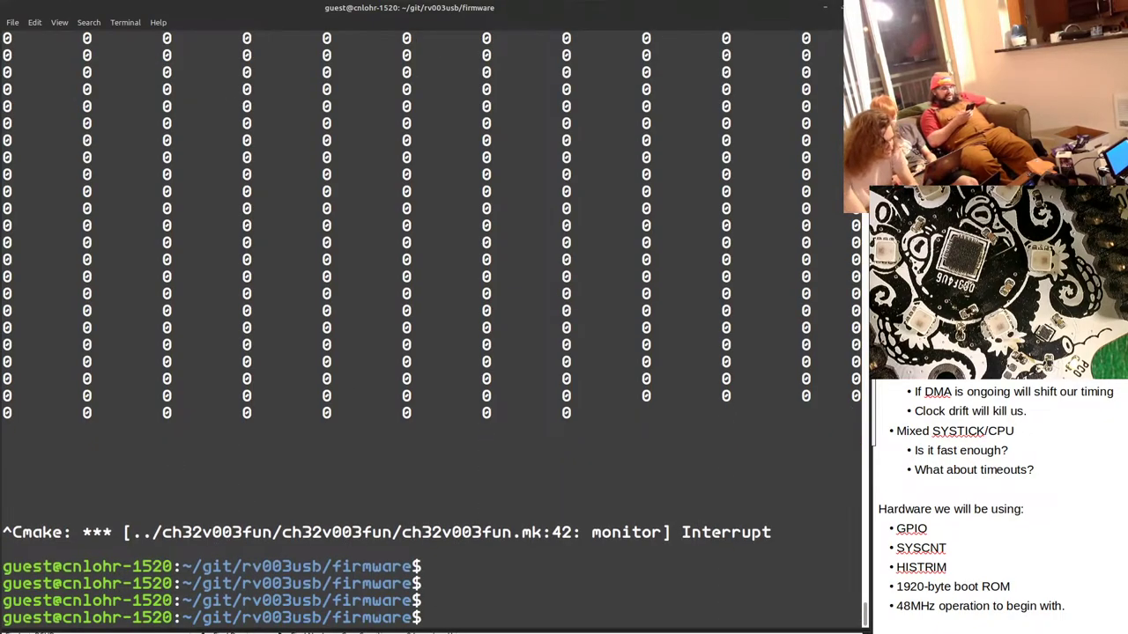
key("Up")
key("Return")
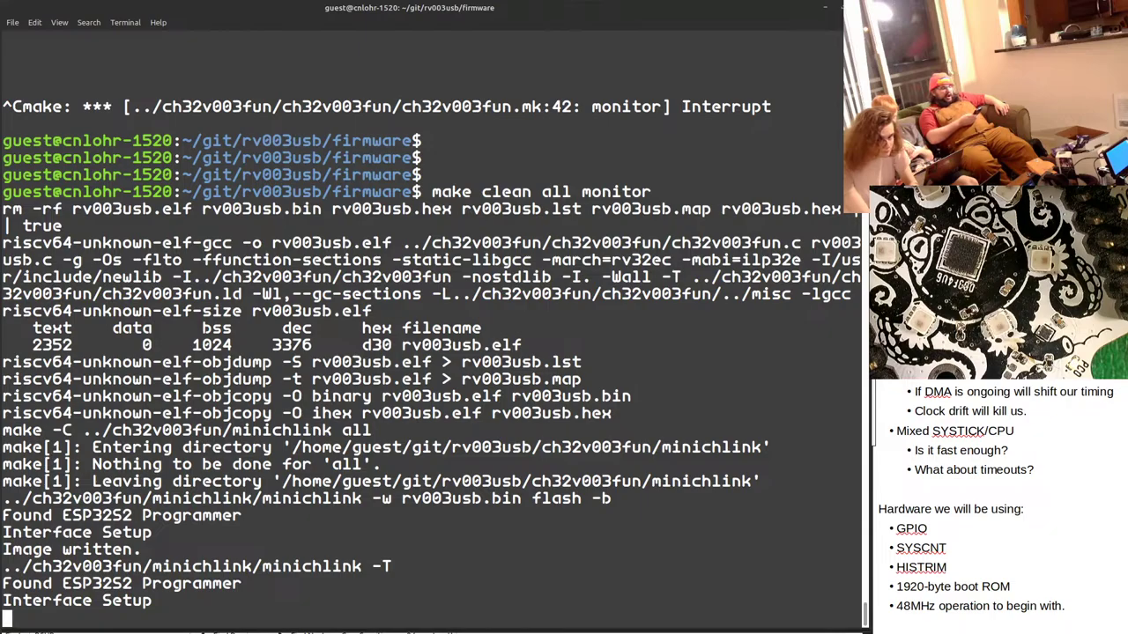
Stop the running monitor and copy the table of counts it printed in the terminal.
key("ctrl+c")
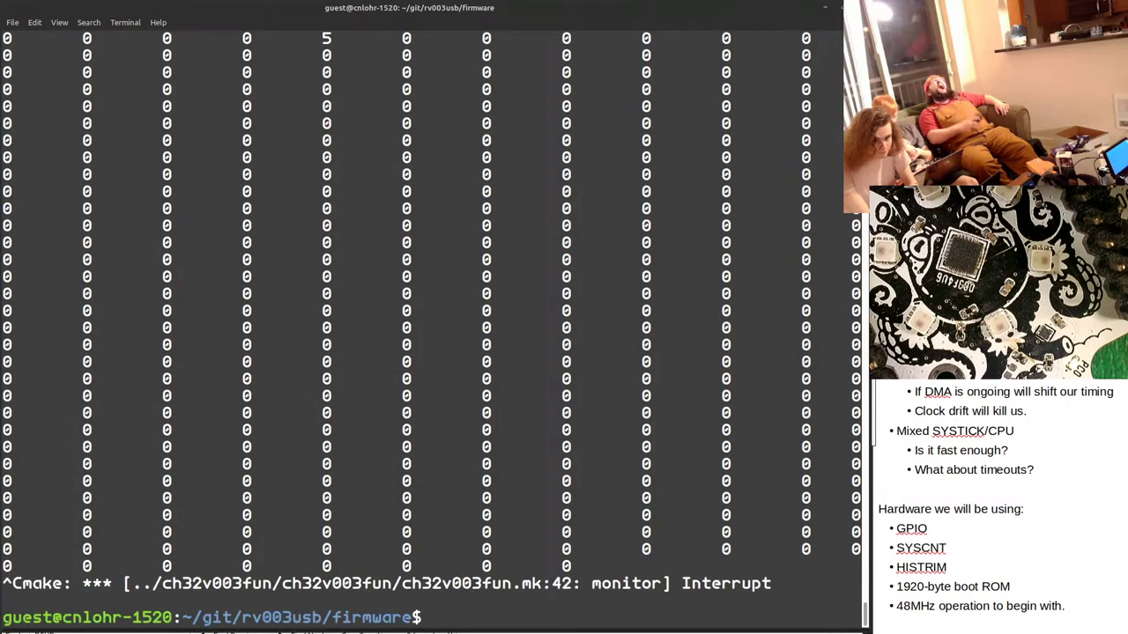
left_click_drag(571, 480, 570, 568)
key("Up")
key("Return")
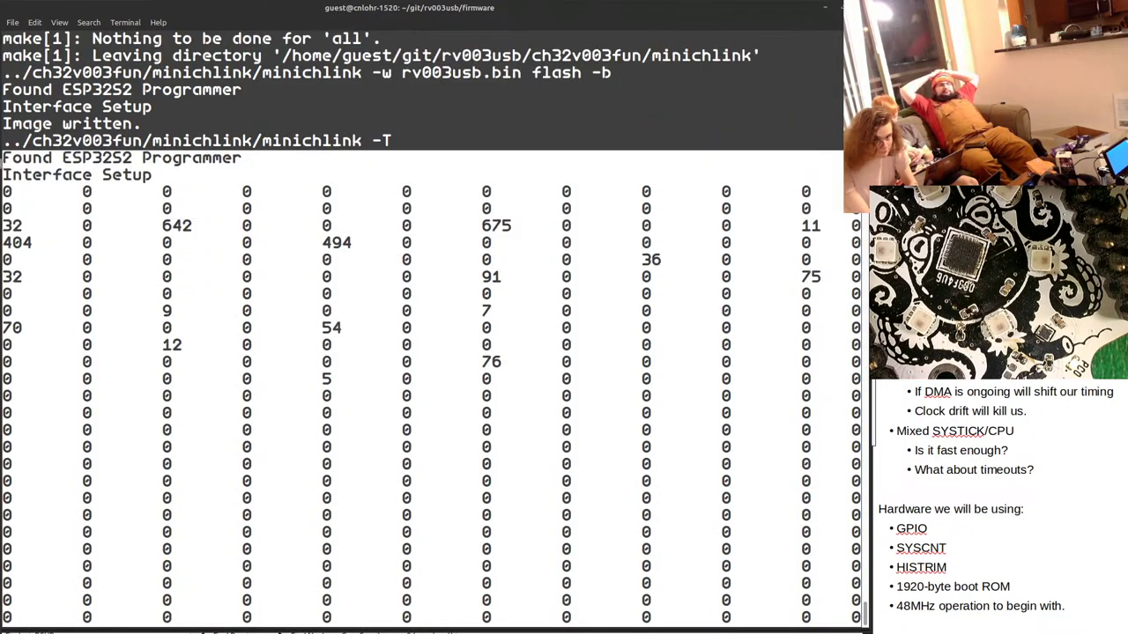
right_click(44, 202)
left_click(57, 304)
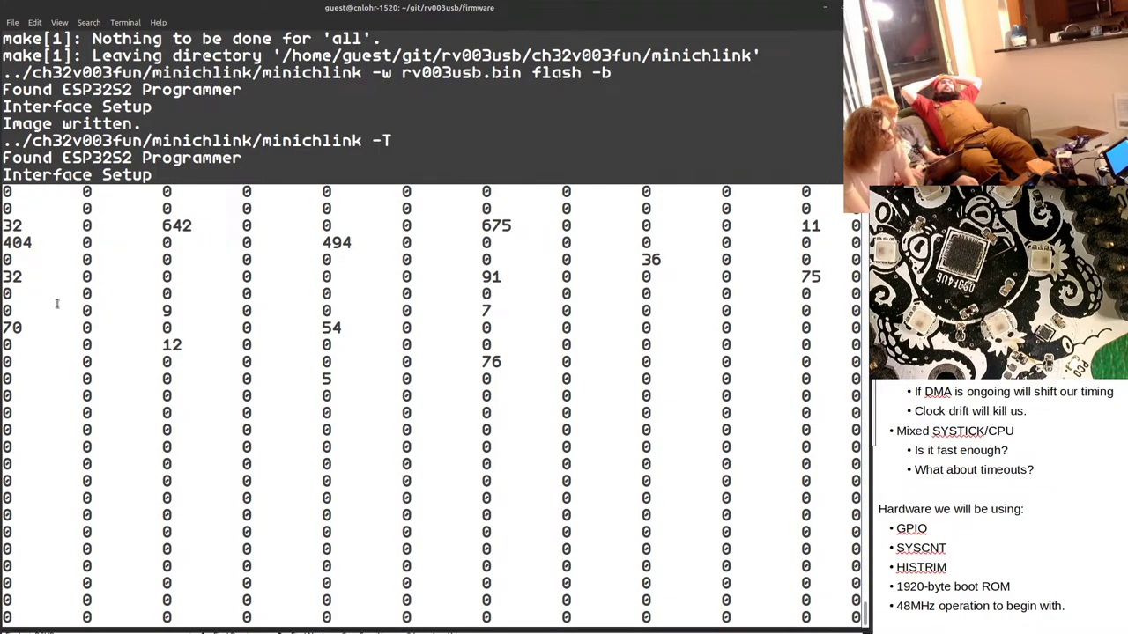
Switch to the untitled LibreOffice Calc spreadsheet.
key("alt+Tab")
key("Tab")
key("Tab")
key("Tab")
key("Tab")
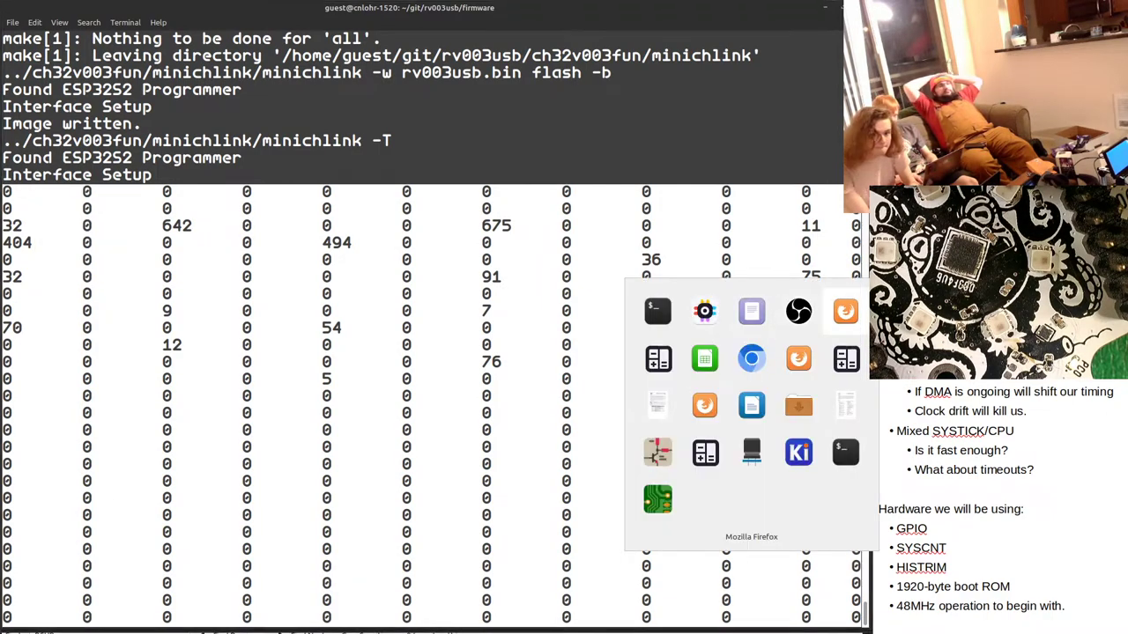
key("Tab")
key("alt+Tab")
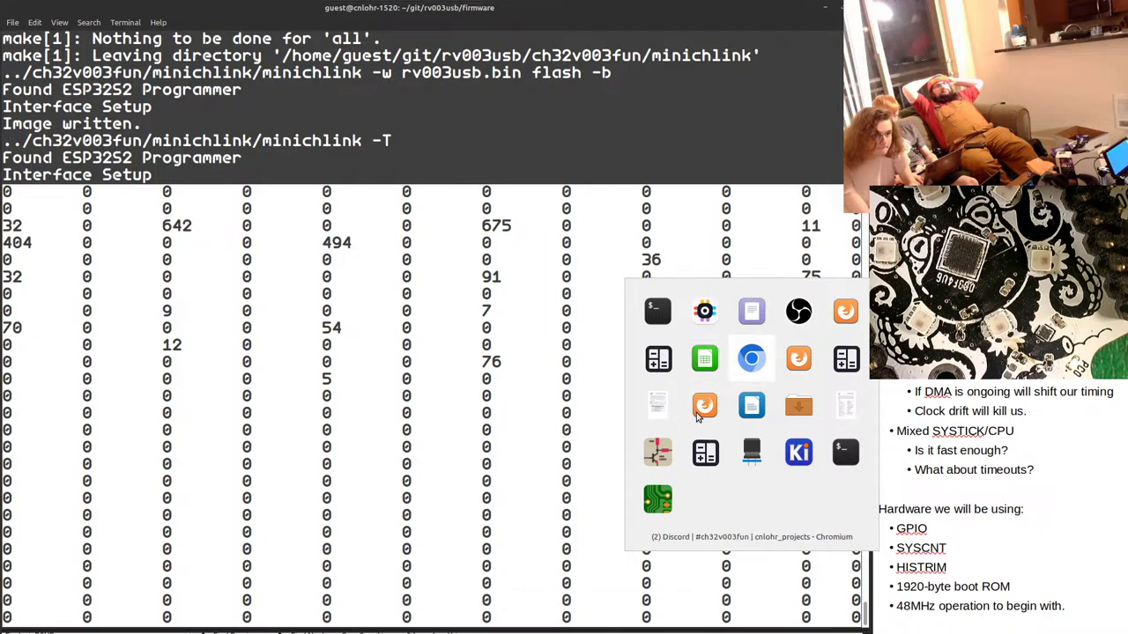
key("alt+Tab")
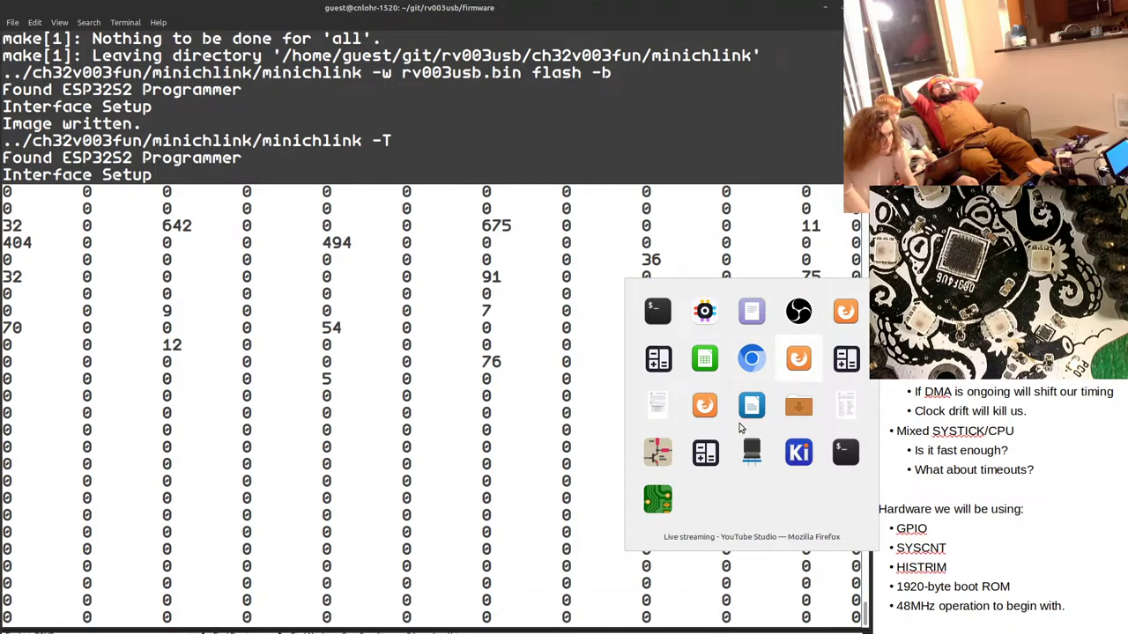
left_click(704, 359)
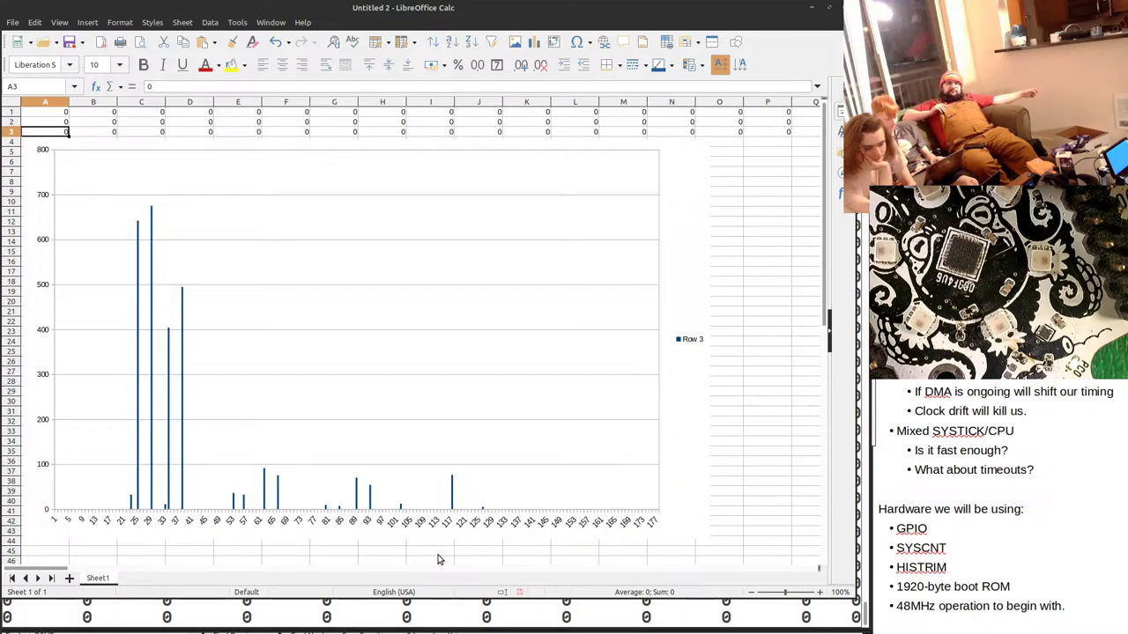
Switch to rv003usb.c in the text editor and review the main bit loop's transition detection and the synchronization code before it.
key("alt+Tab")
key("alt+Tab")
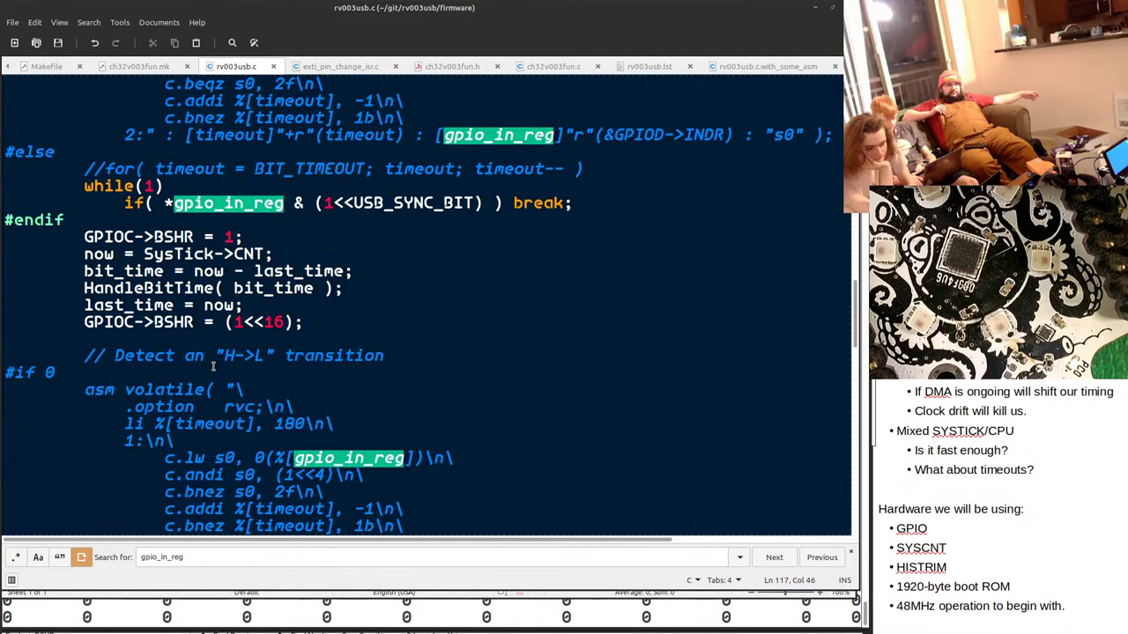
scroll(213, 366, "up", 5)
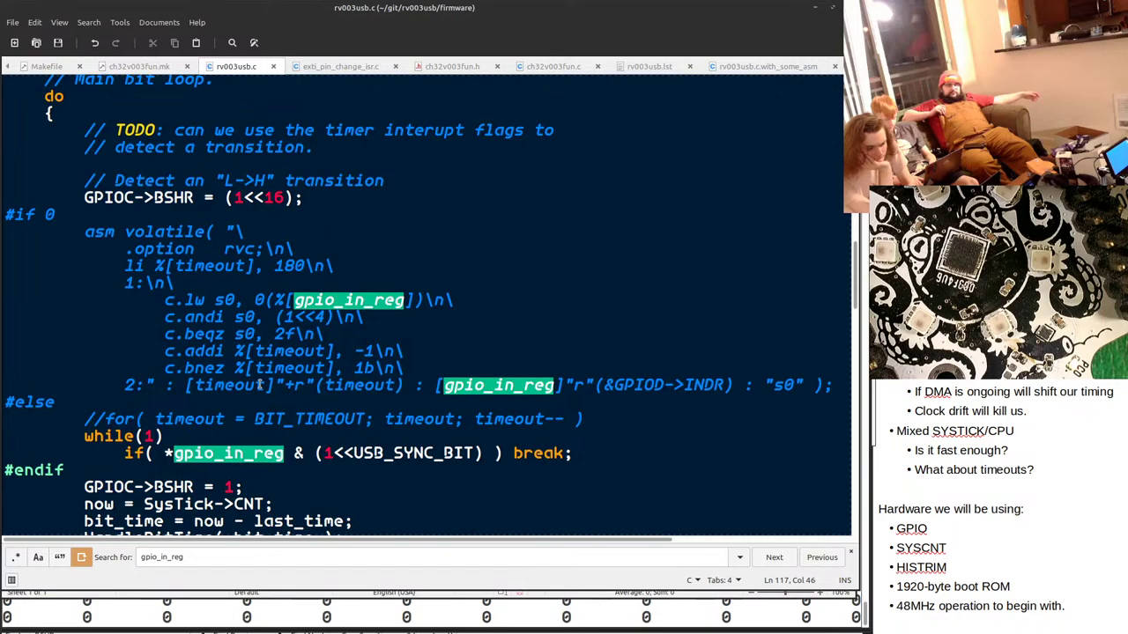
scroll(260, 385, "down", 4)
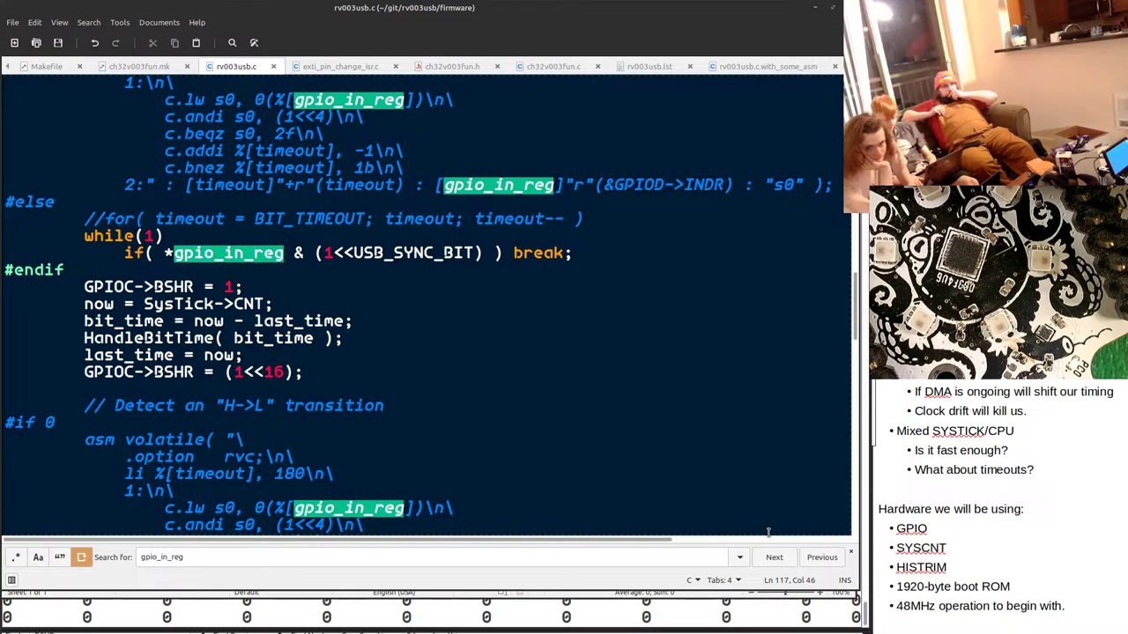
scroll(360, 367, "up", 6)
scroll(360, 367, "up", 4)
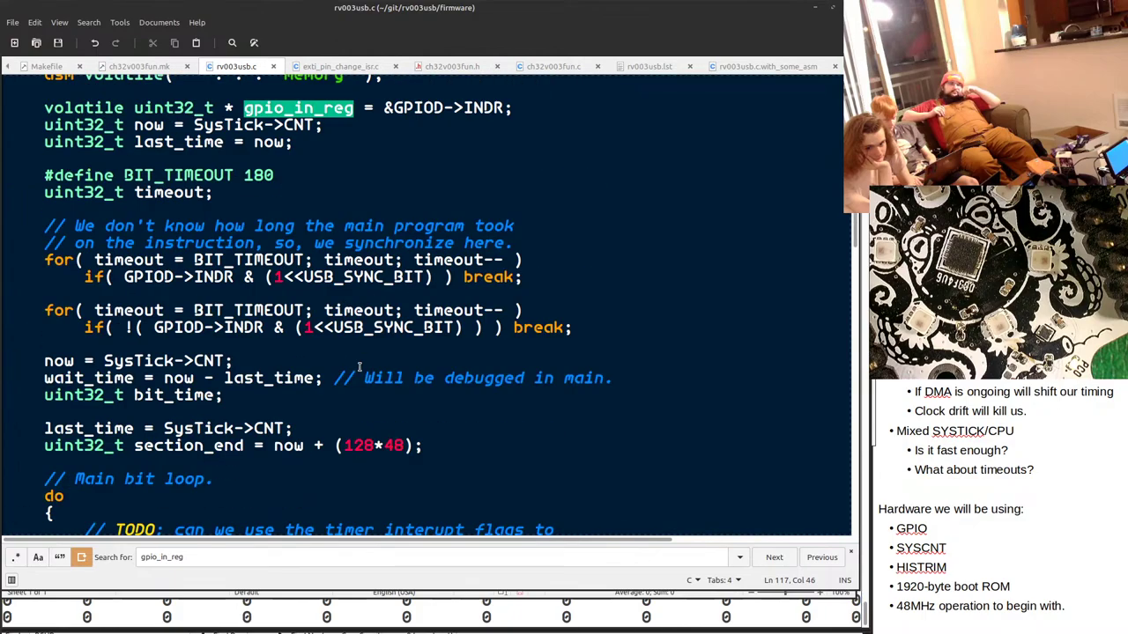
scroll(360, 367, "down", 9)
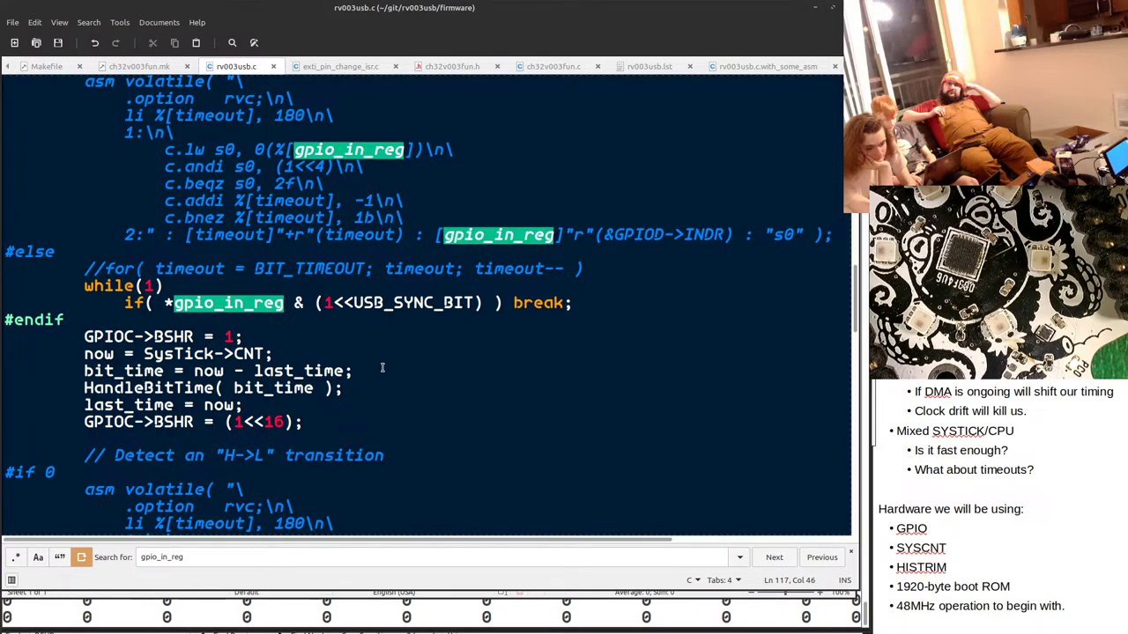
Switch to Logic 2, record a new capture of the four channels in Session 2, and show its full time range.
key("alt+Tab")
key("alt+Tab")
key("alt+Tab")
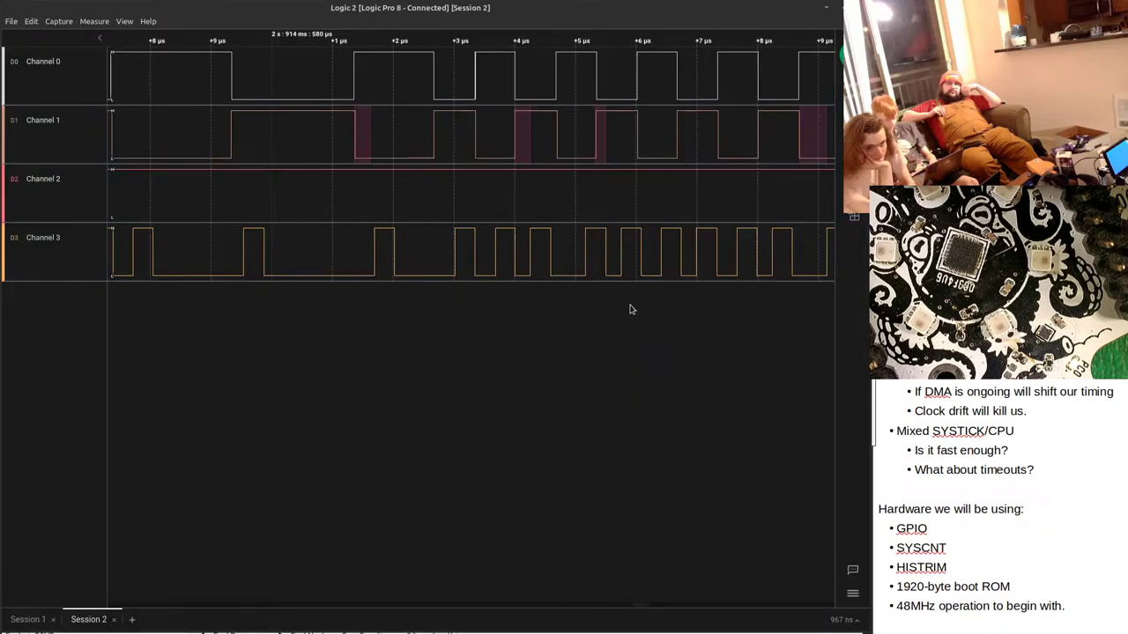
scroll(428, 109, "down", 2)
left_click(410, 197)
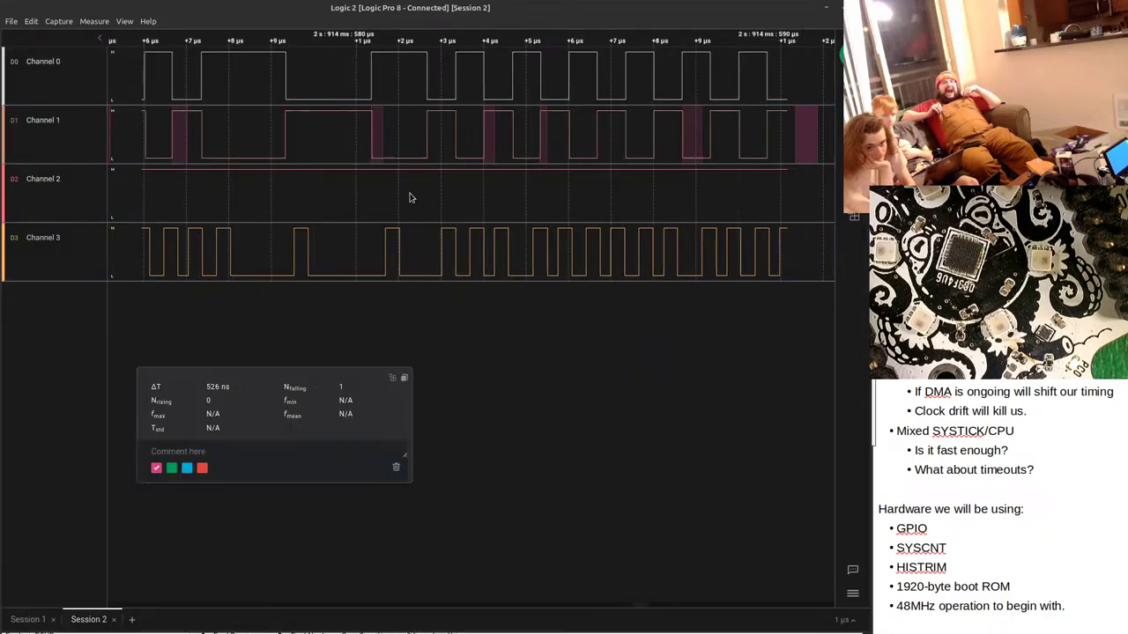
scroll(410, 197, "down", 4)
scroll(410, 198, "down", 5)
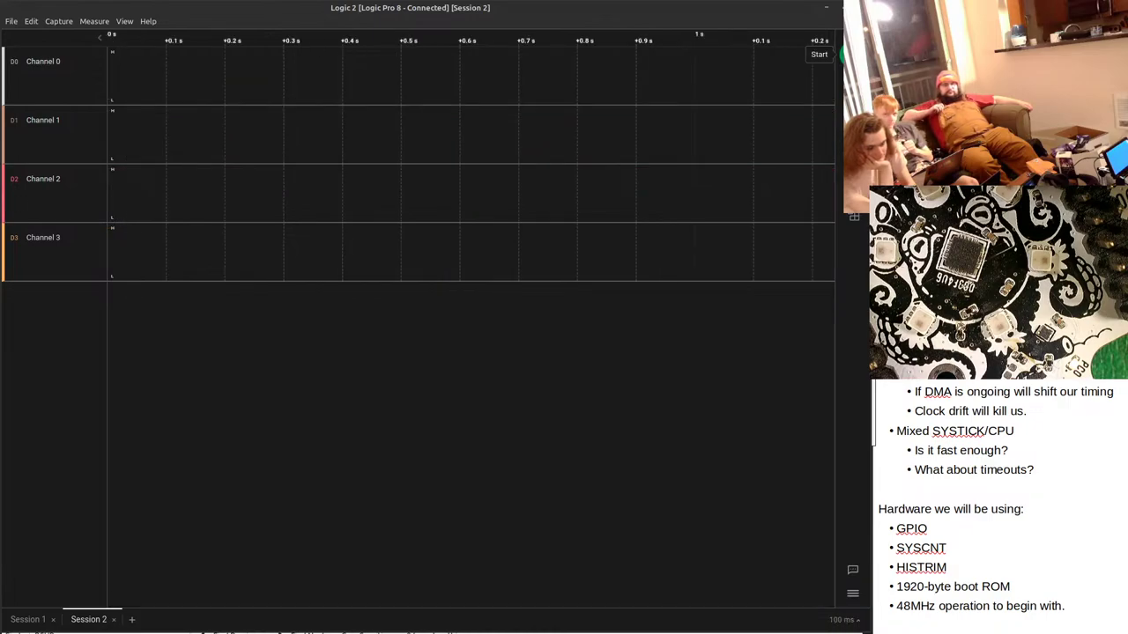
key("r")
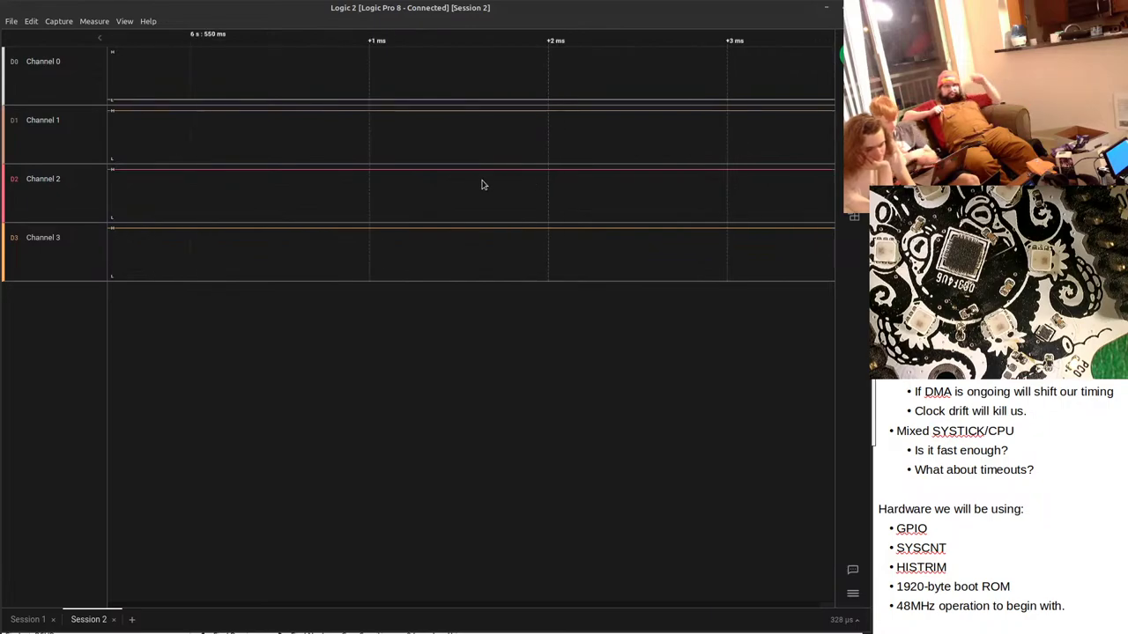
scroll(484, 176, "down", 10)
scroll(488, 159, "down", 5)
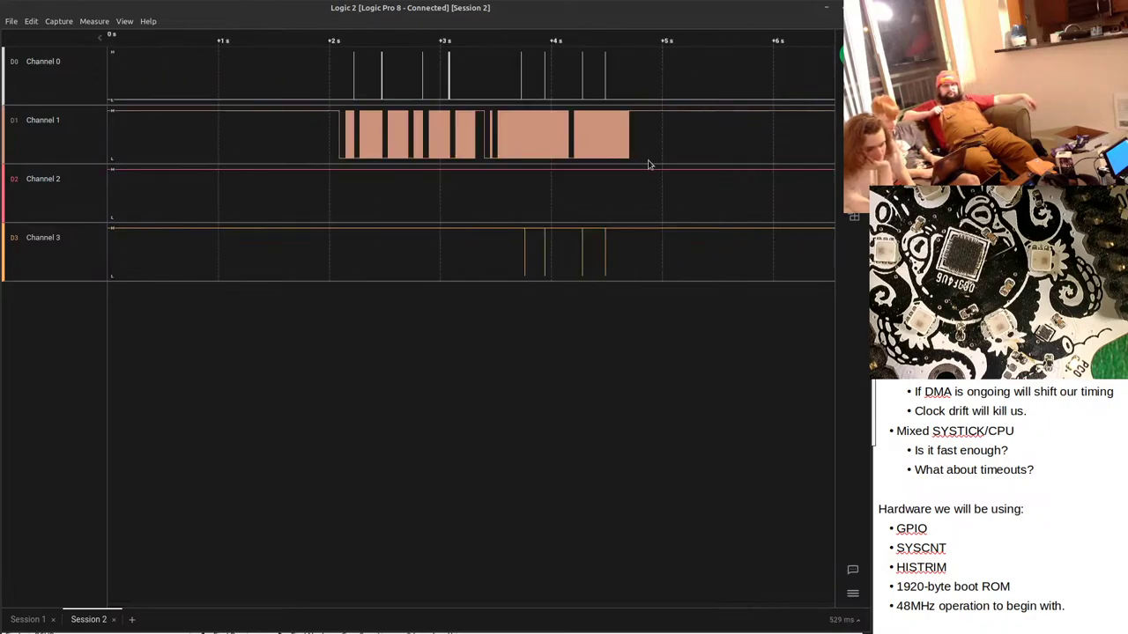
Save the Session 2 capture to the Desktop as Capture2USB.
left_click(11, 14)
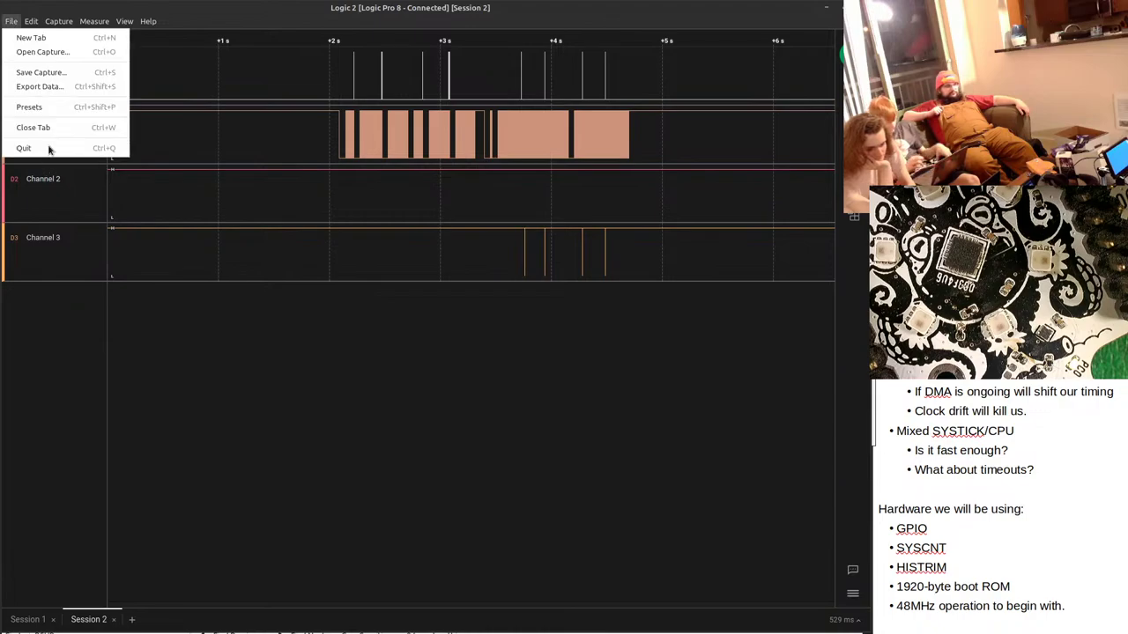
left_click(50, 75)
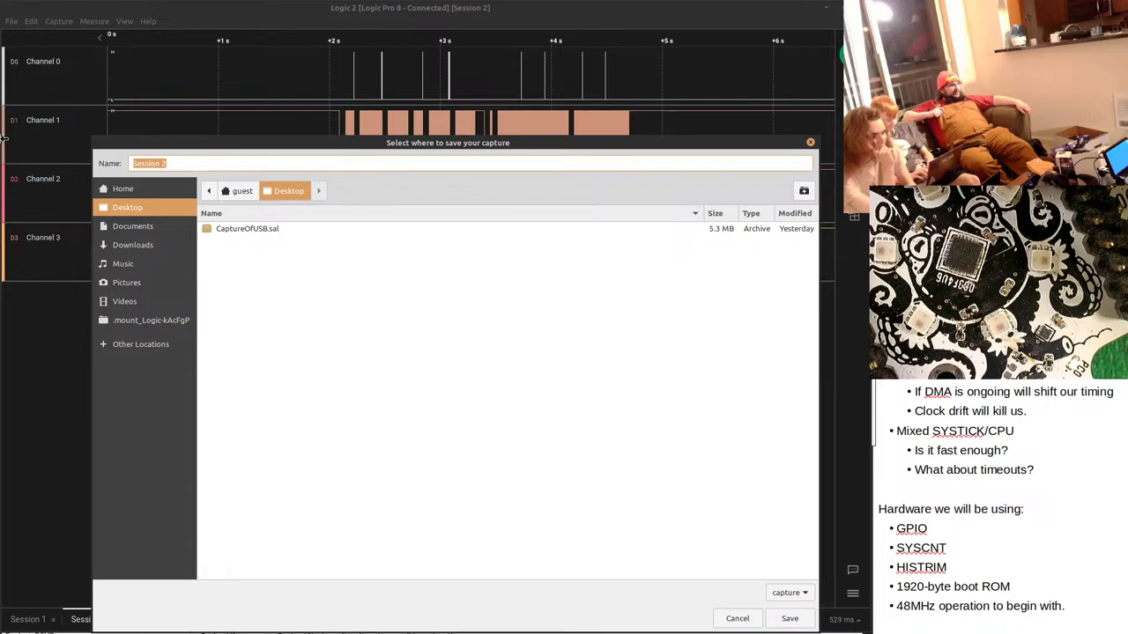
type("Capture2USB")
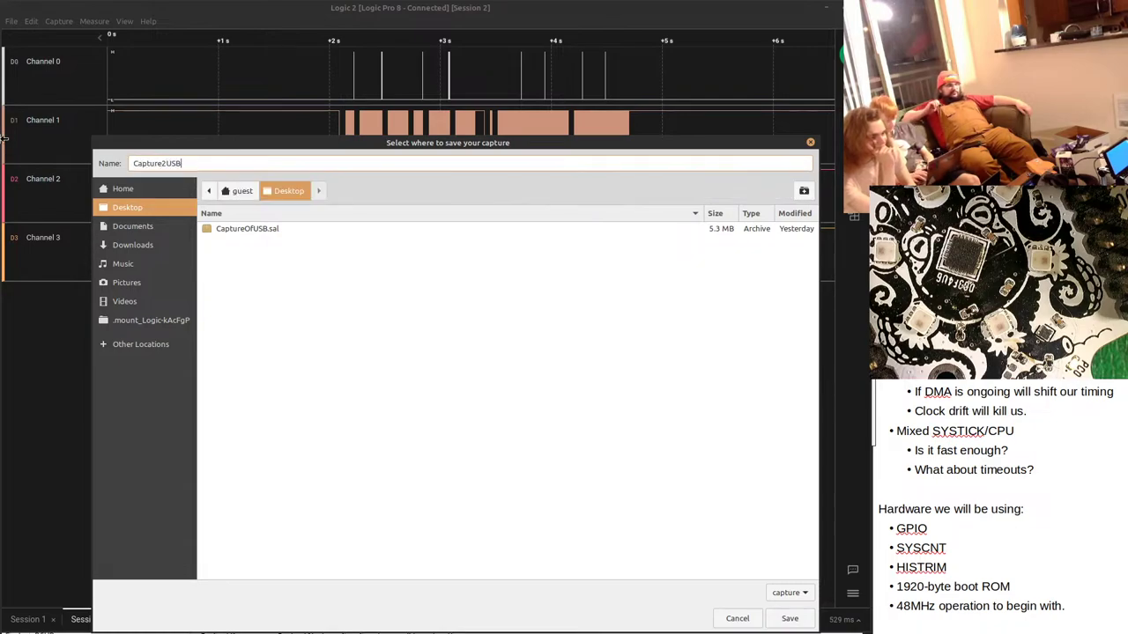
key("Return")
key("alt+Tab")
key("alt+Tab")
key("alt+Tab")
key("alt+Tab")
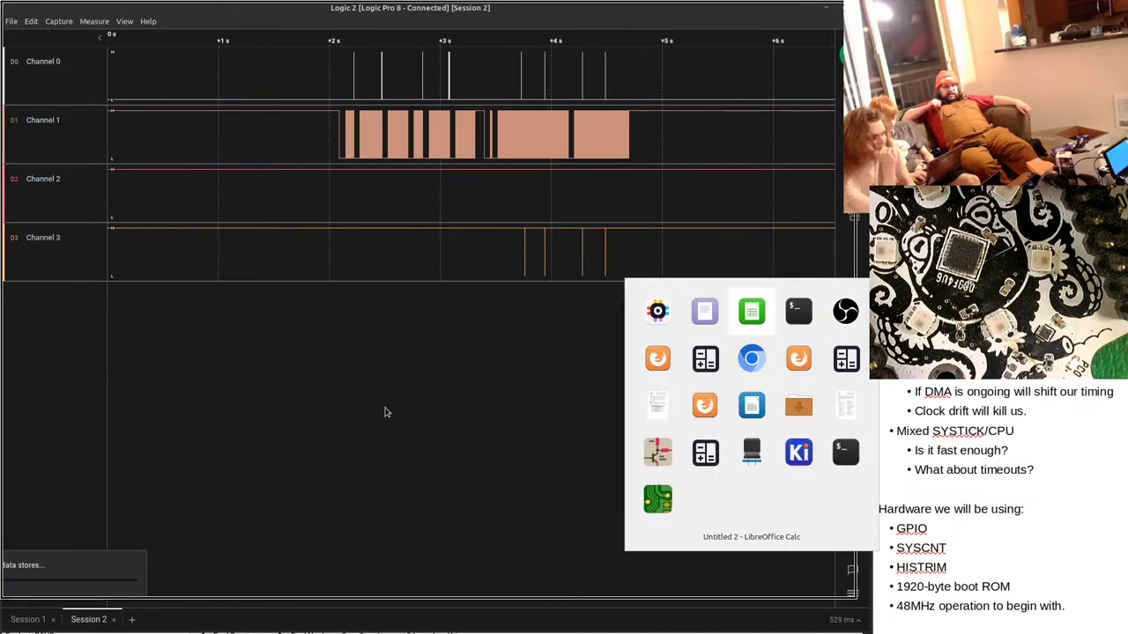
key("alt+Tab")
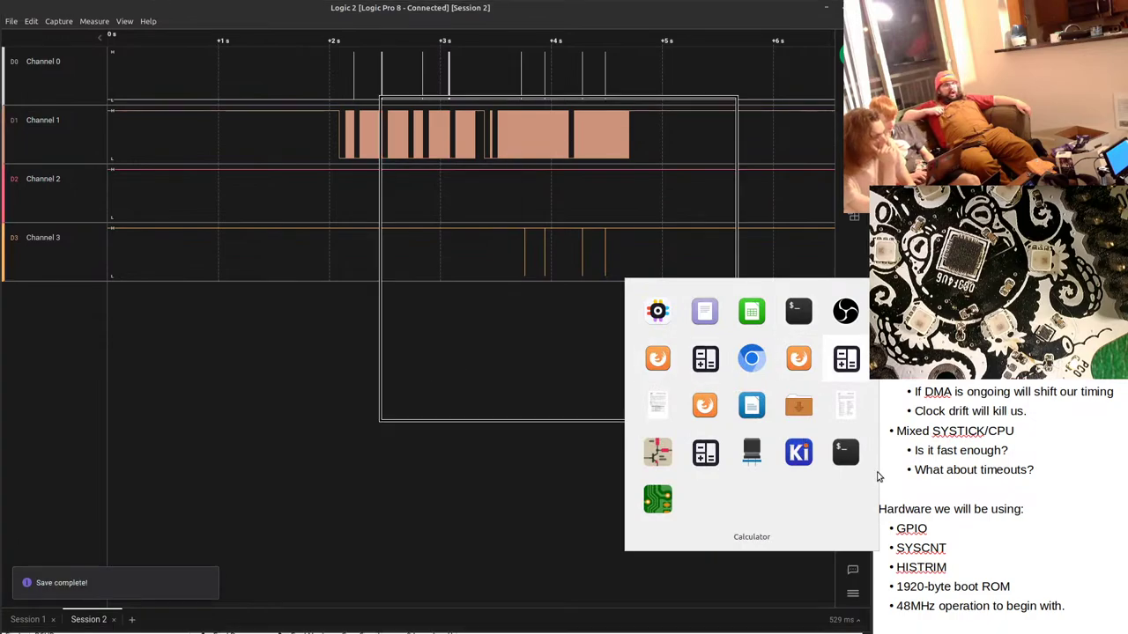
key("Escape")
key("alt")
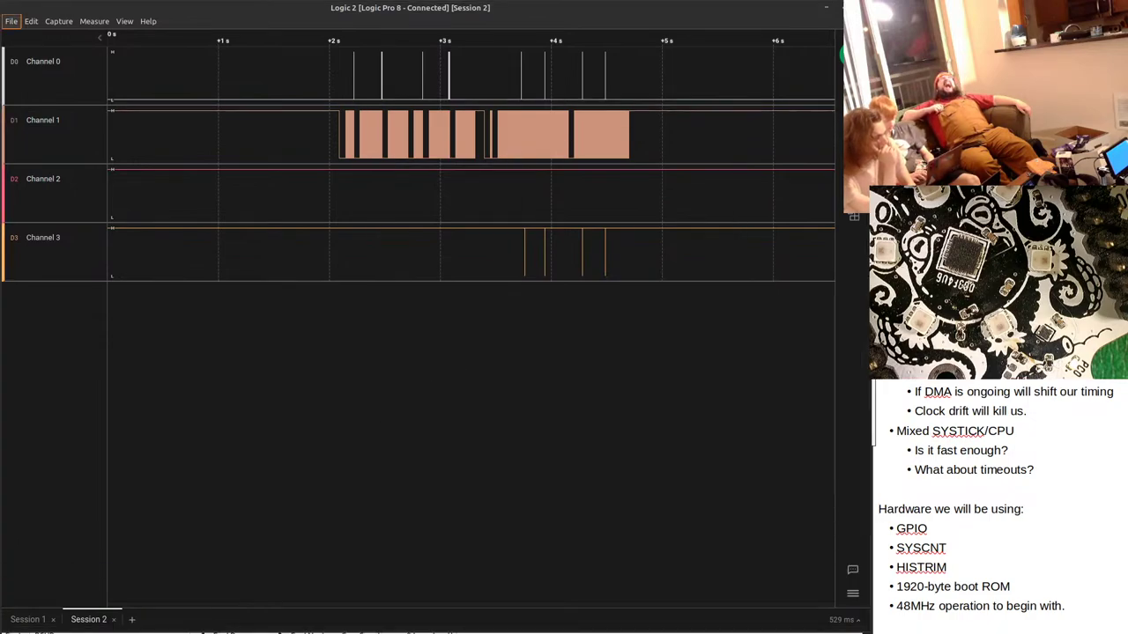
key("Escape")
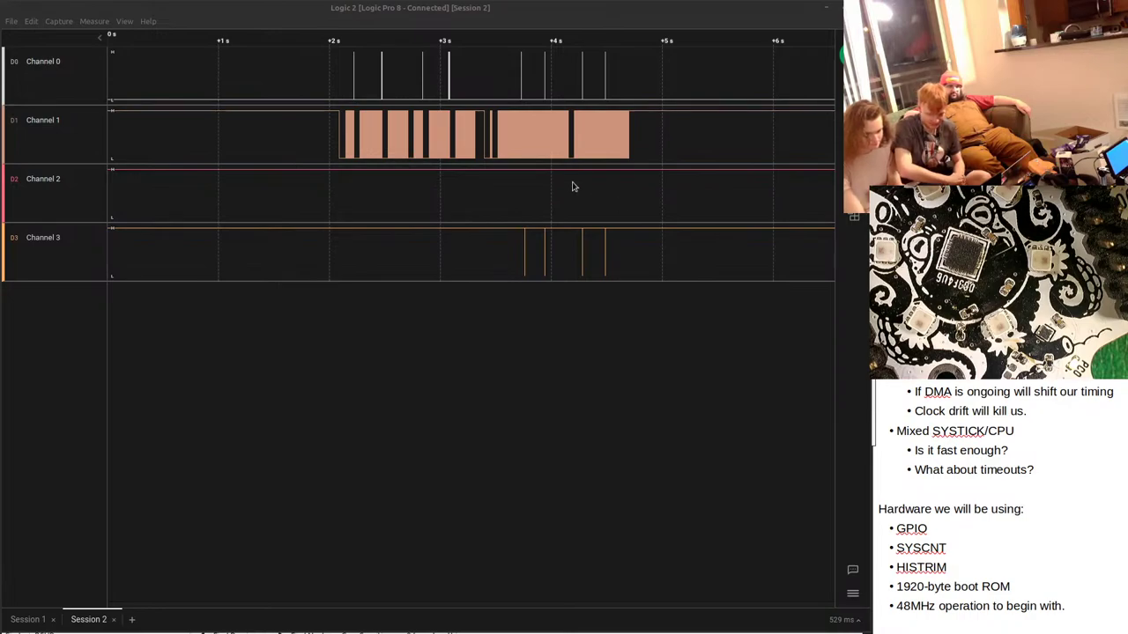
Examine the signal burst near 3 s : 942 ms, comparing the Channel 3 pulses with the Channel 0 and Channel 1 transitions.
scroll(546, 189, "up", 5)
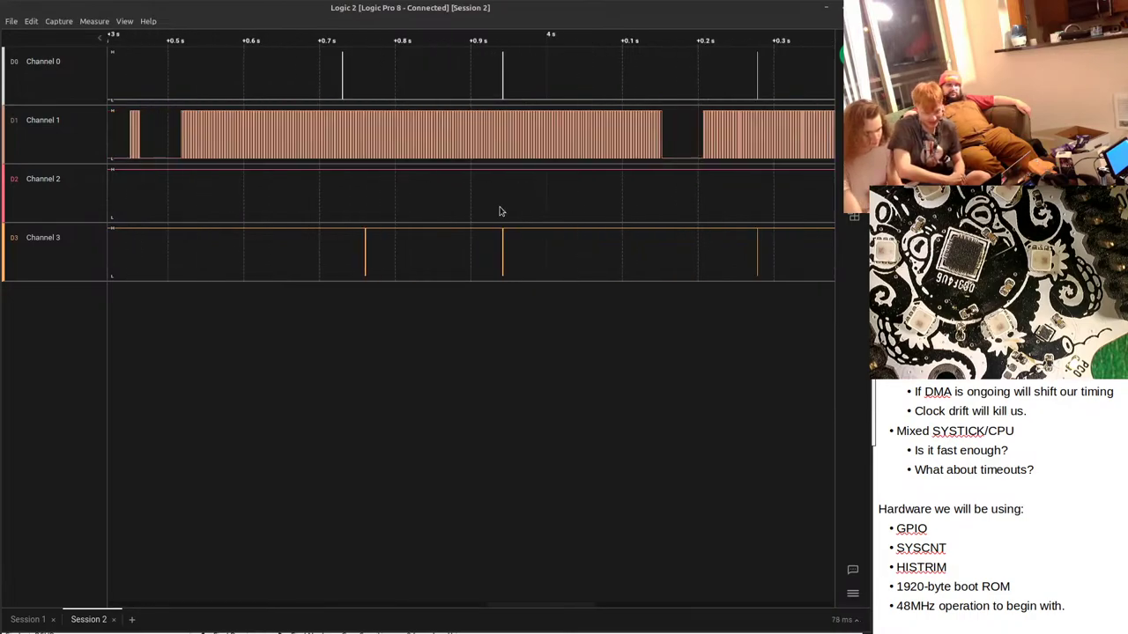
scroll(499, 212, "up", 10)
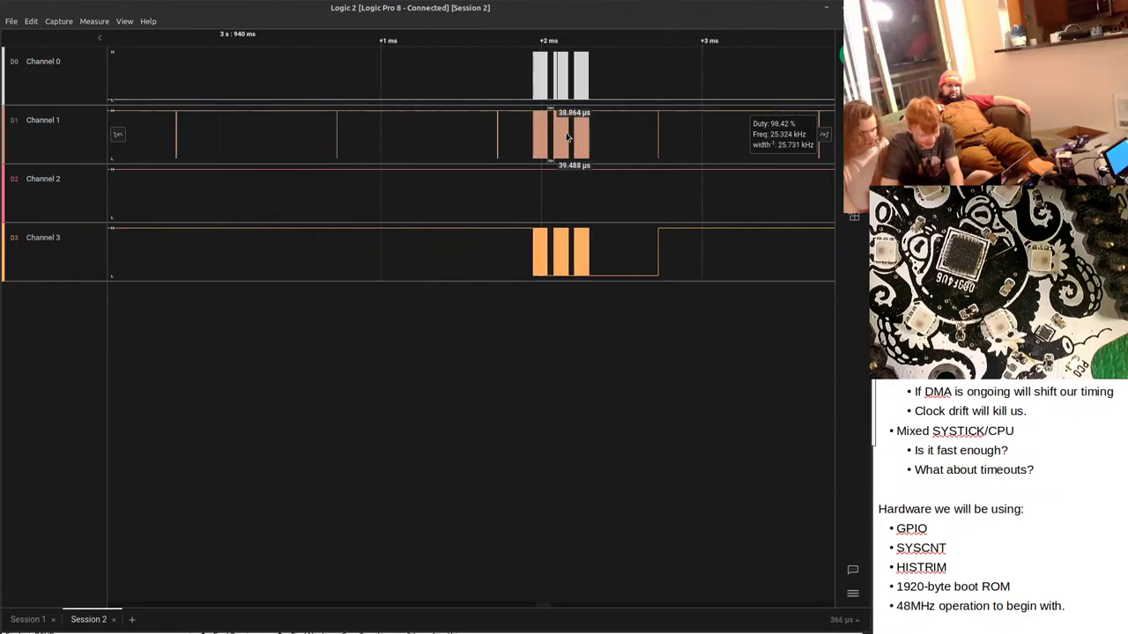
scroll(567, 137, "up", 10)
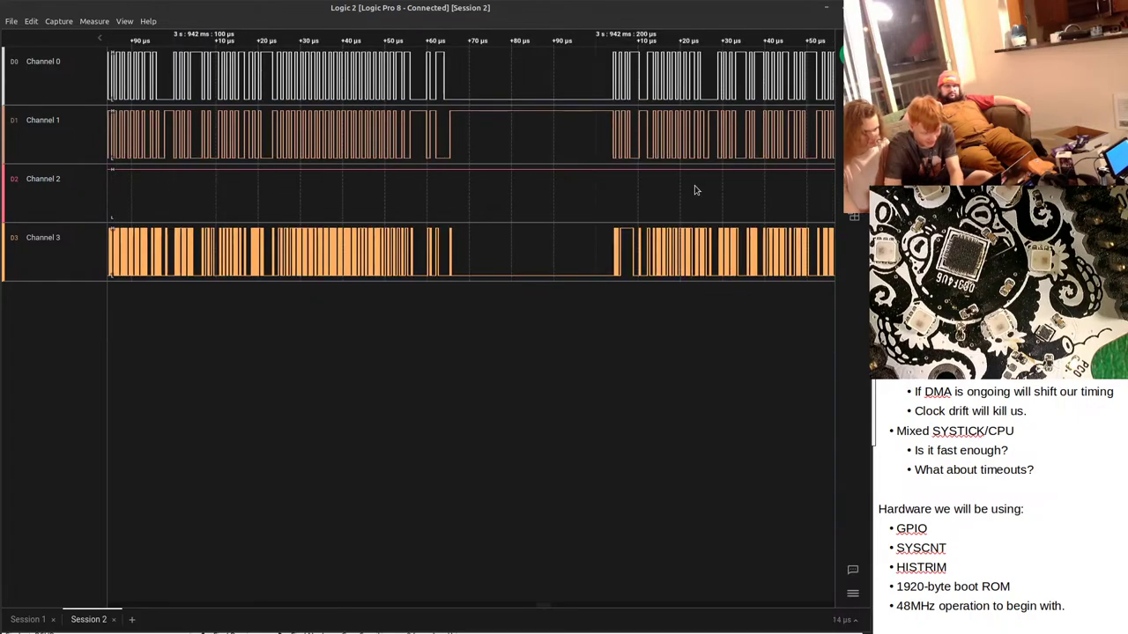
scroll(695, 190, "up", 5)
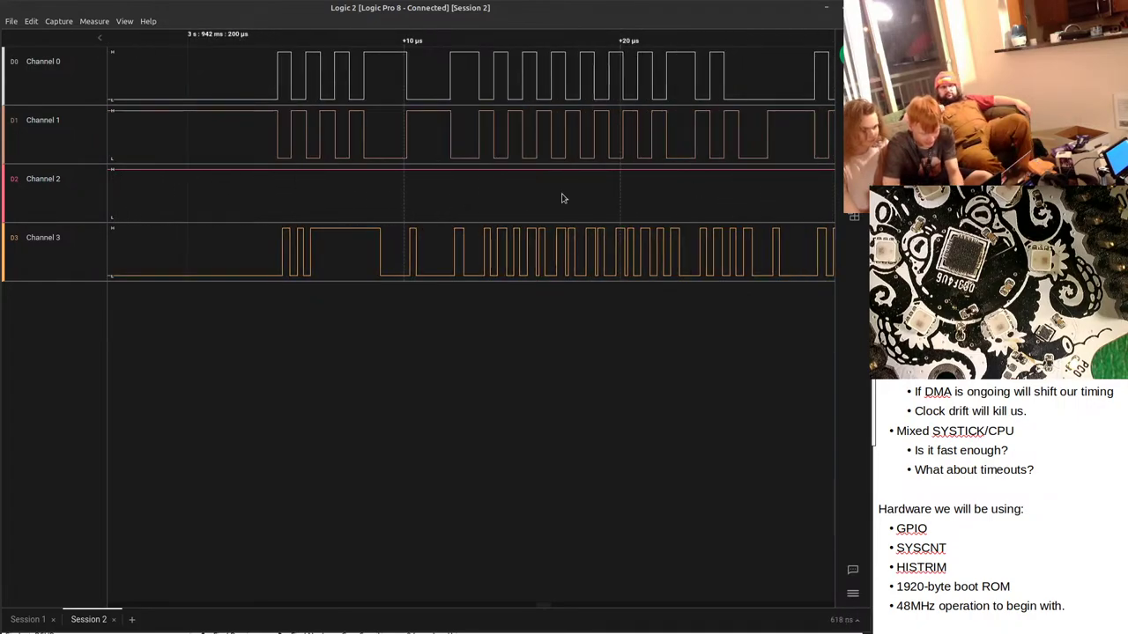
scroll(244, 174, "up", 3)
scroll(283, 187, "up", 2)
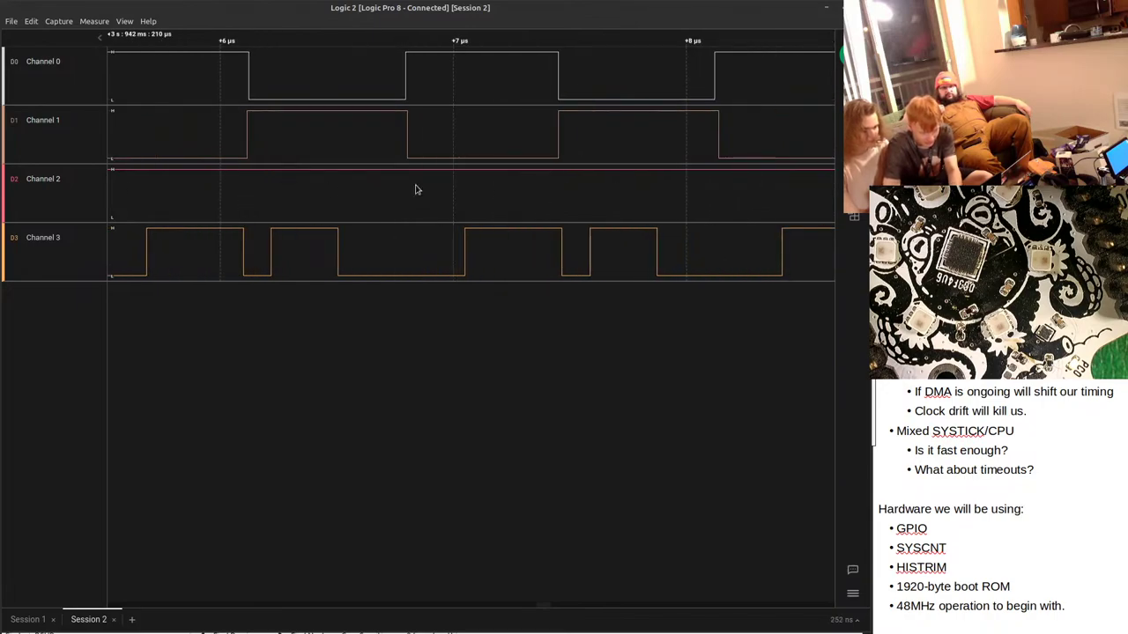
left_click_drag(448, 183, 403, 199)
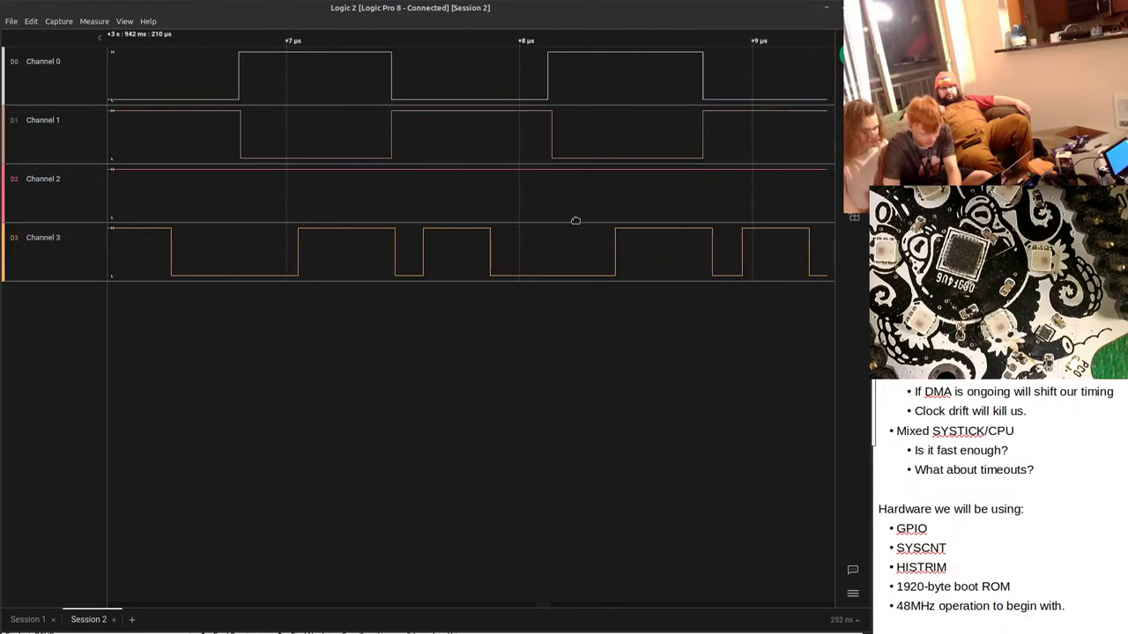
left_click_drag(690, 189, 235, 167)
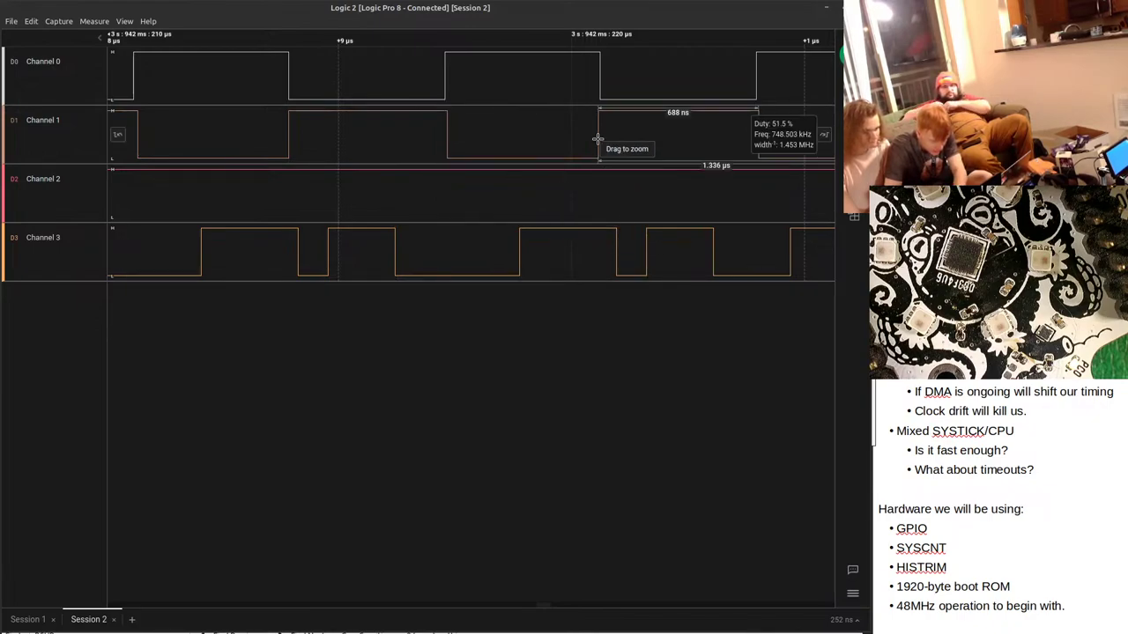
key("m")
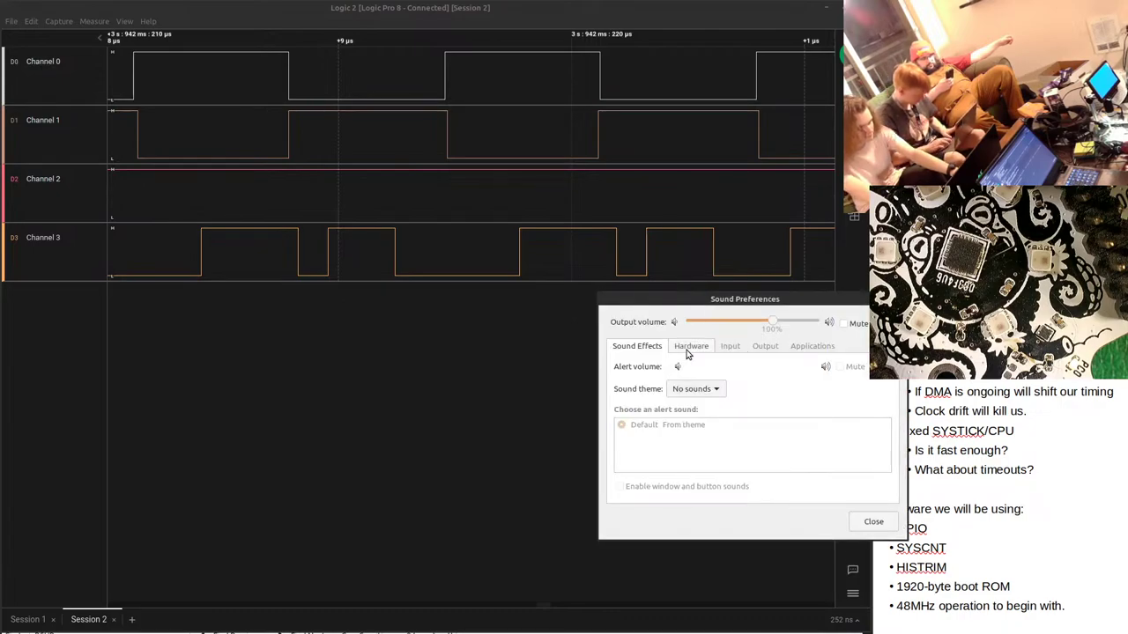
Choose AudioBox USB 96 Analog Stereo as the sound input device and close the sound preferences.
left_click(689, 349)
left_click(742, 350)
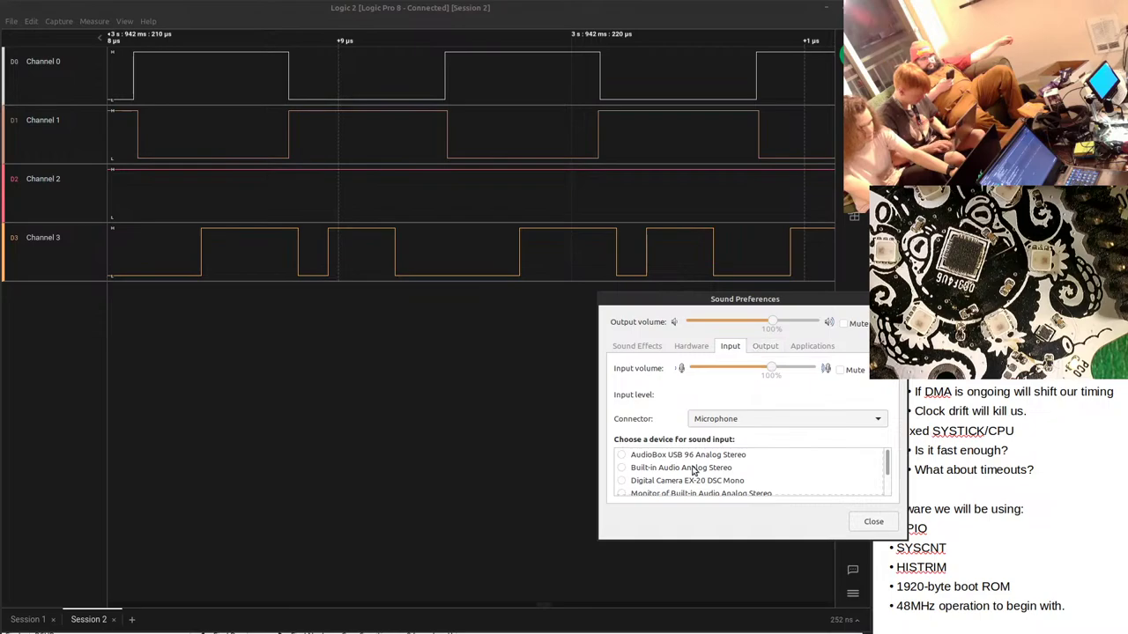
left_click(624, 456)
left_click(870, 523)
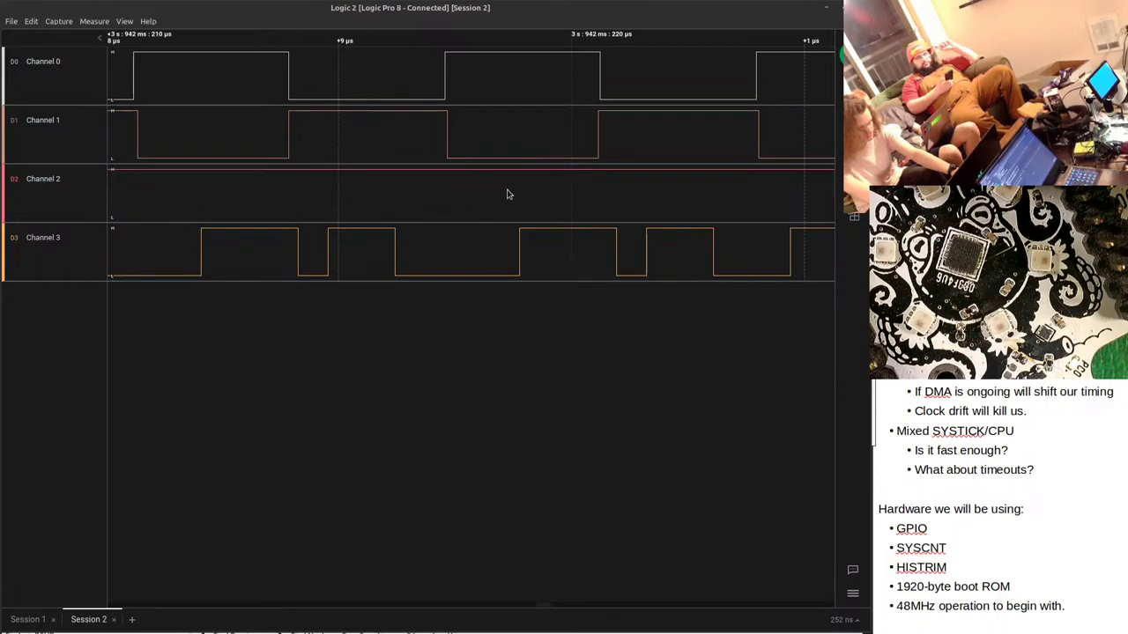
Measure the Channel 1 pulse width just before 3 s : 942 ms : 220 µs in the capture.
left_click_drag(506, 192, 655, 208)
mouse_move(362, 220)
left_mouse_down()
mouse_move(444, 226)
mouse_move(463, 208)
mouse_move(650, 232)
mouse_move(242, 191)
left_mouse_up()
mouse_move(649, 221)
left_mouse_down()
mouse_move(446, 234)
mouse_move(469, 219)
left_mouse_up()
mouse_move(315, 138)
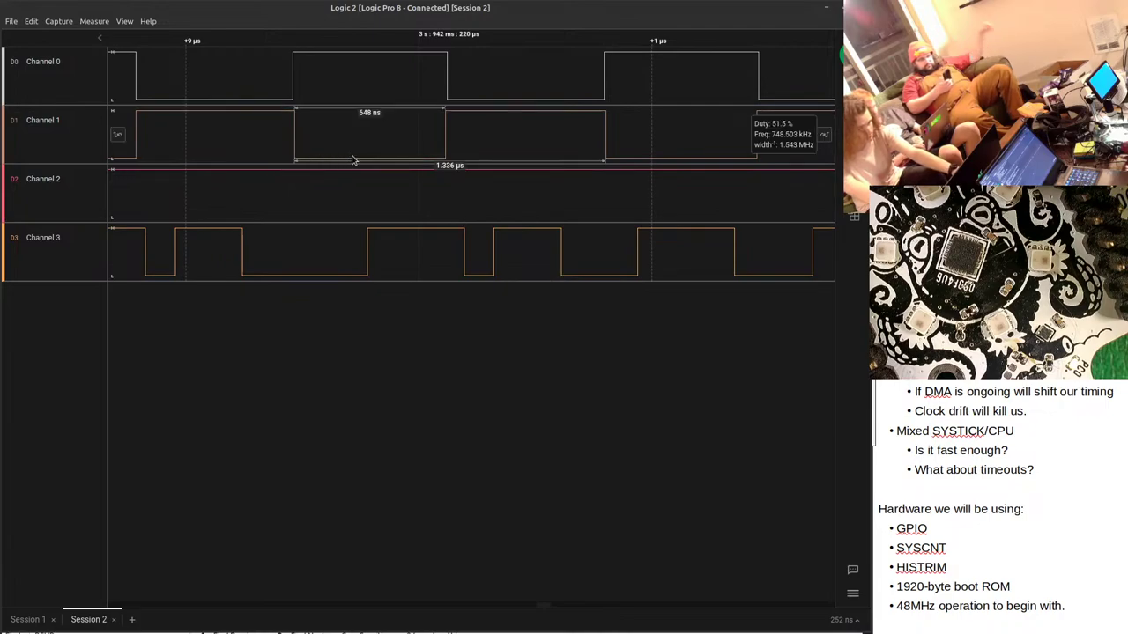
Measure on Channel 1 from the falling edge before 3 s : 942 ms : 220 µs to the following Channel 3 rise, and move the readout below the channels.
key("m")
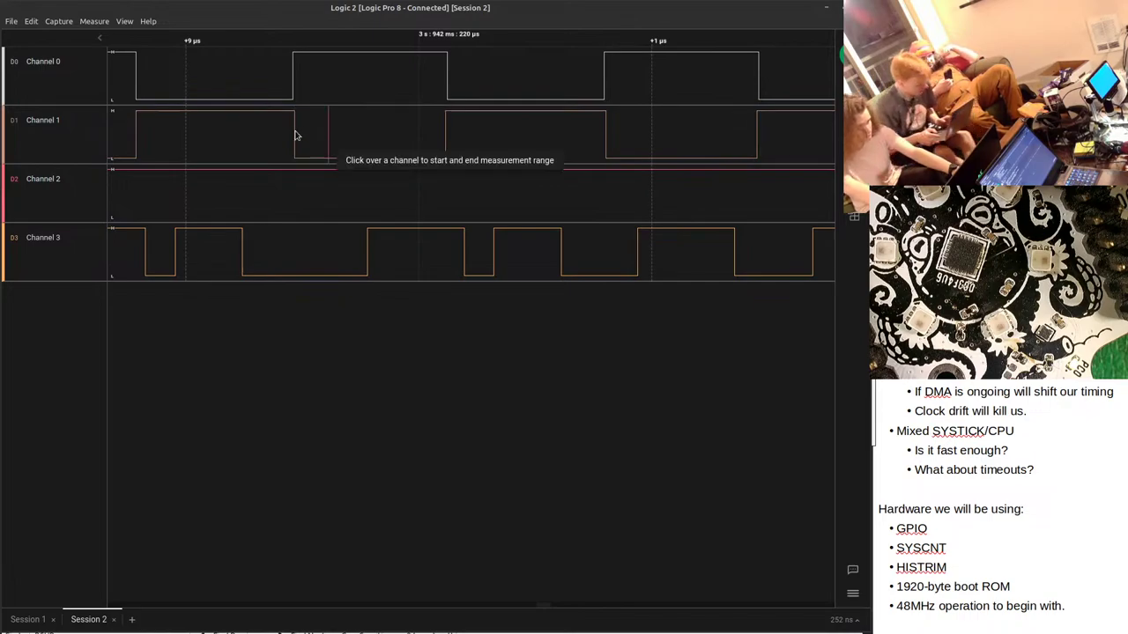
left_click(362, 141)
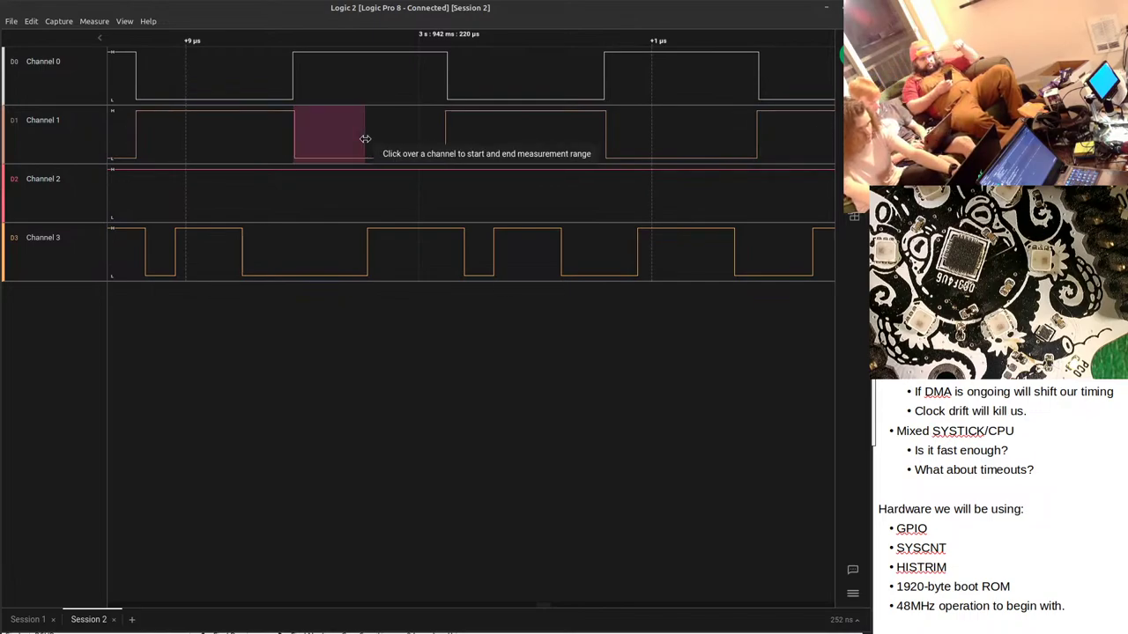
left_click(365, 138)
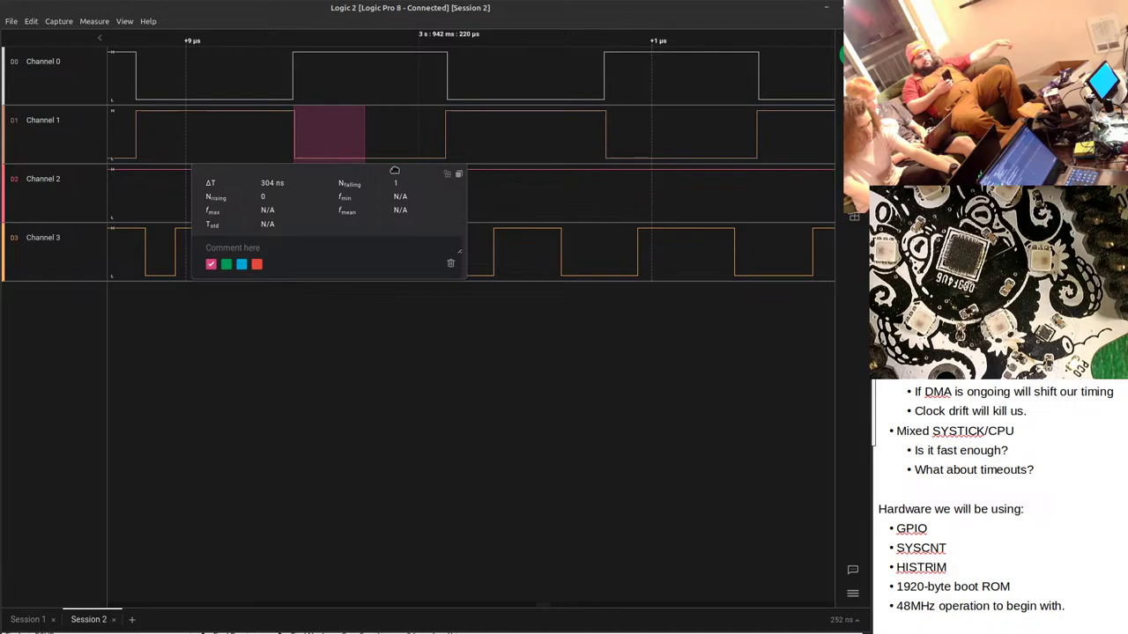
left_click_drag(394, 170, 381, 342)
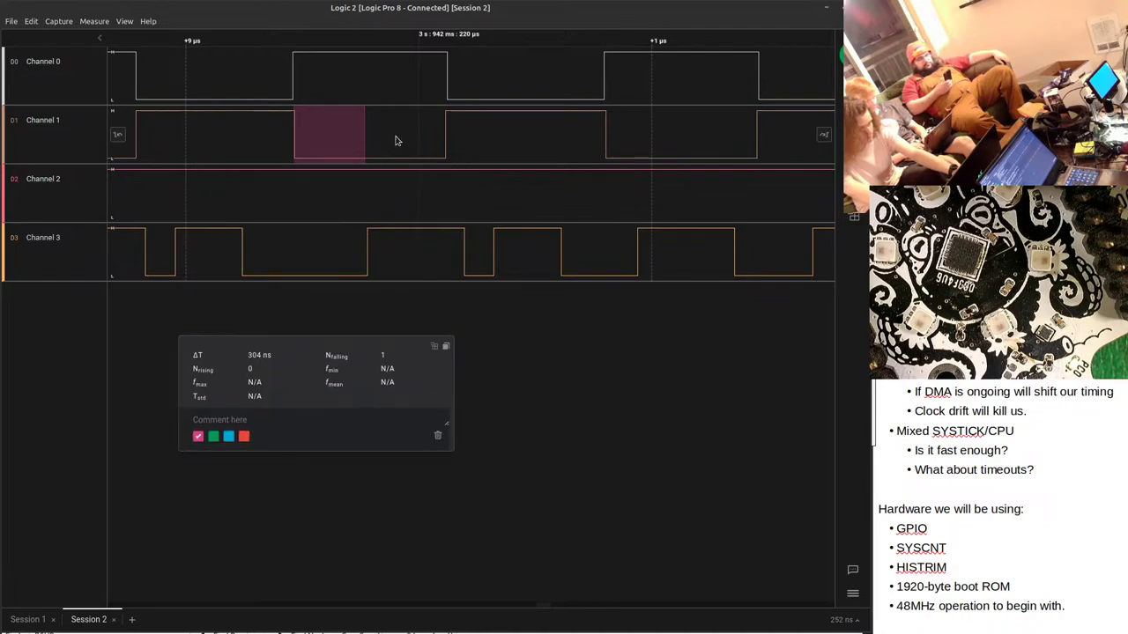
left_click(373, 250)
key("m")
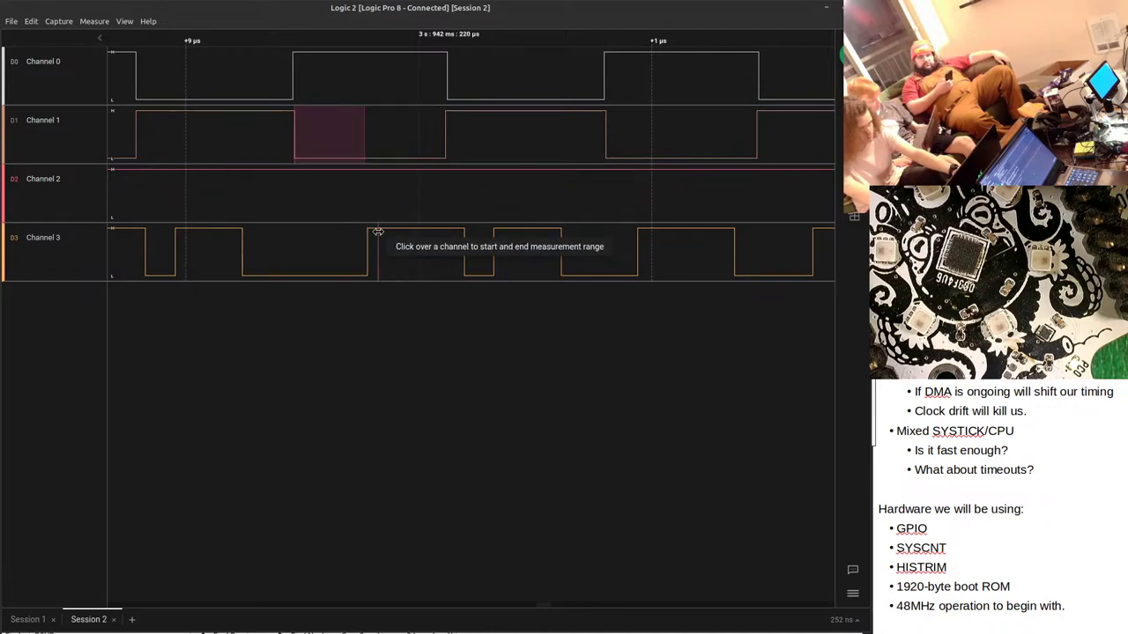
key("Escape")
left_click(341, 135)
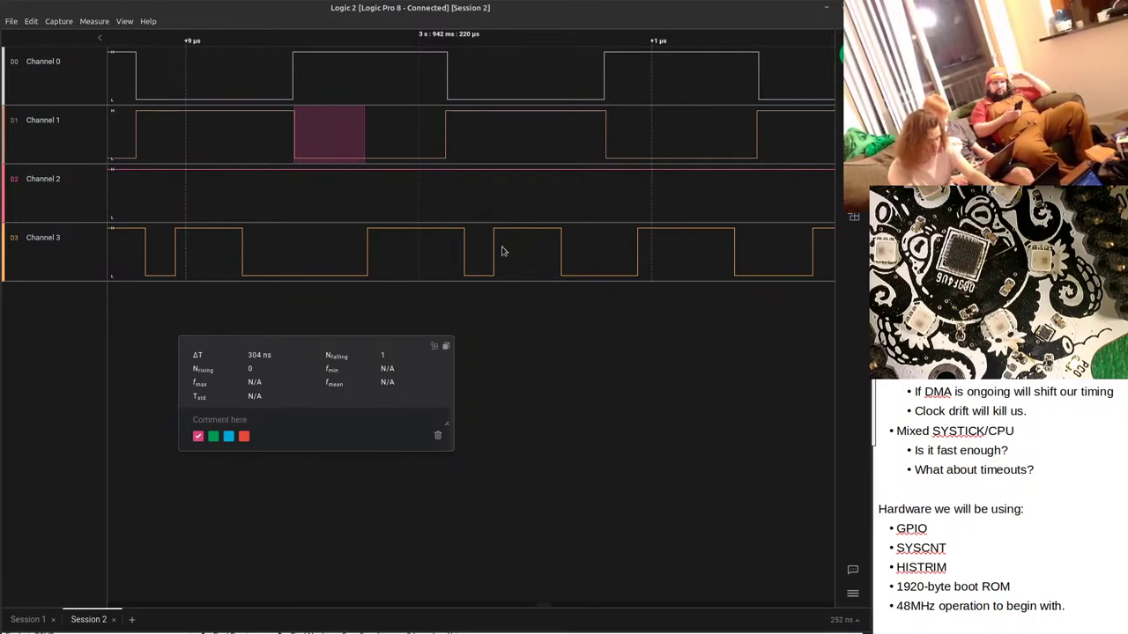
Check the Channel 3 pulse widths following the Channel 1 rising edge just after 3 s : 942 ms : 220 µs.
left_click(433, 146)
scroll(476, 190, "up", 1)
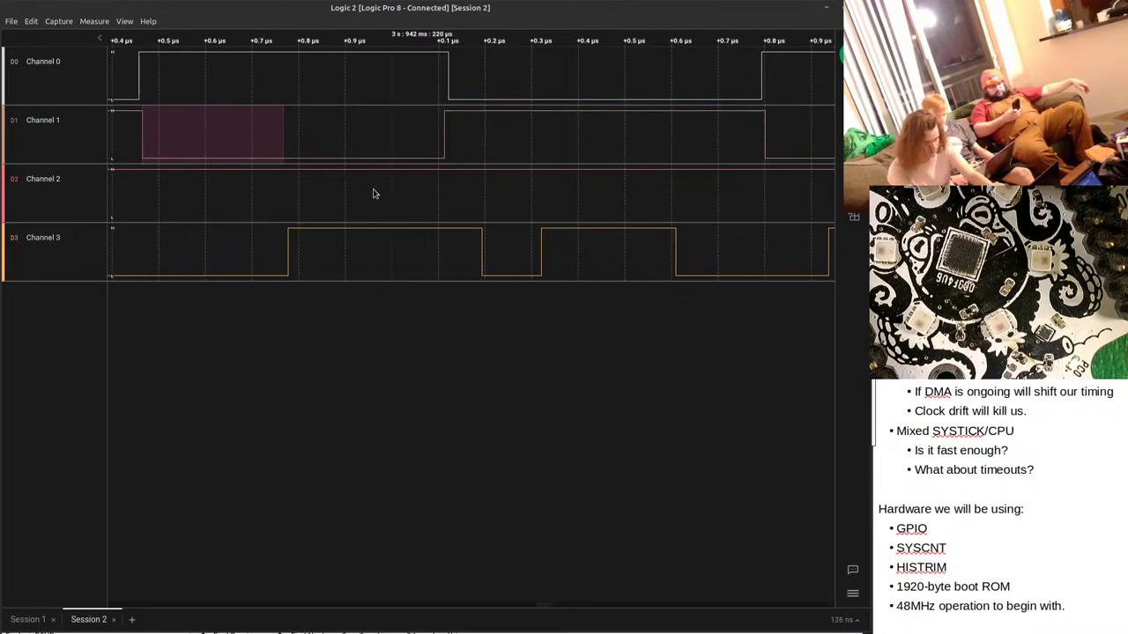
mouse_move(445, 143)
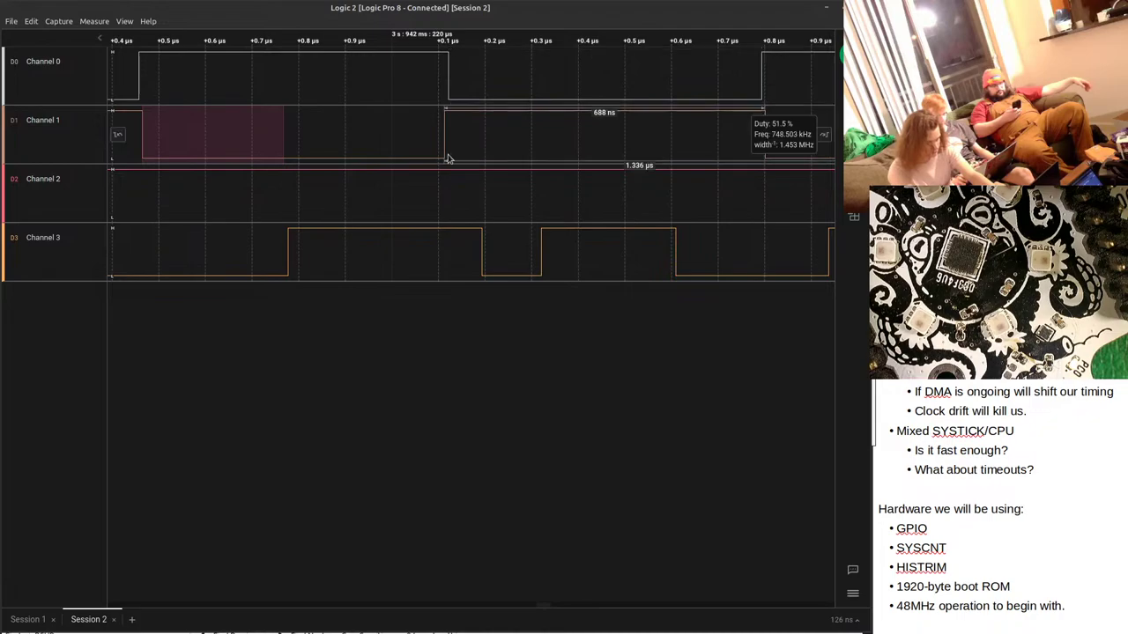
mouse_move(455, 238)
mouse_move(500, 280)
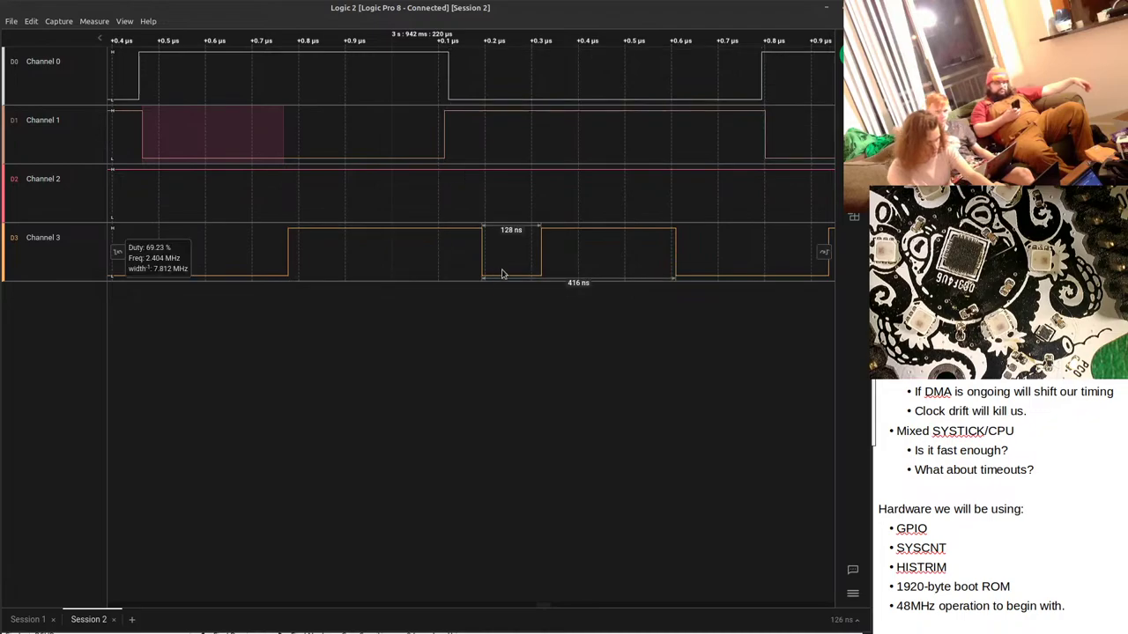
mouse_move(549, 257)
mouse_move(731, 246)
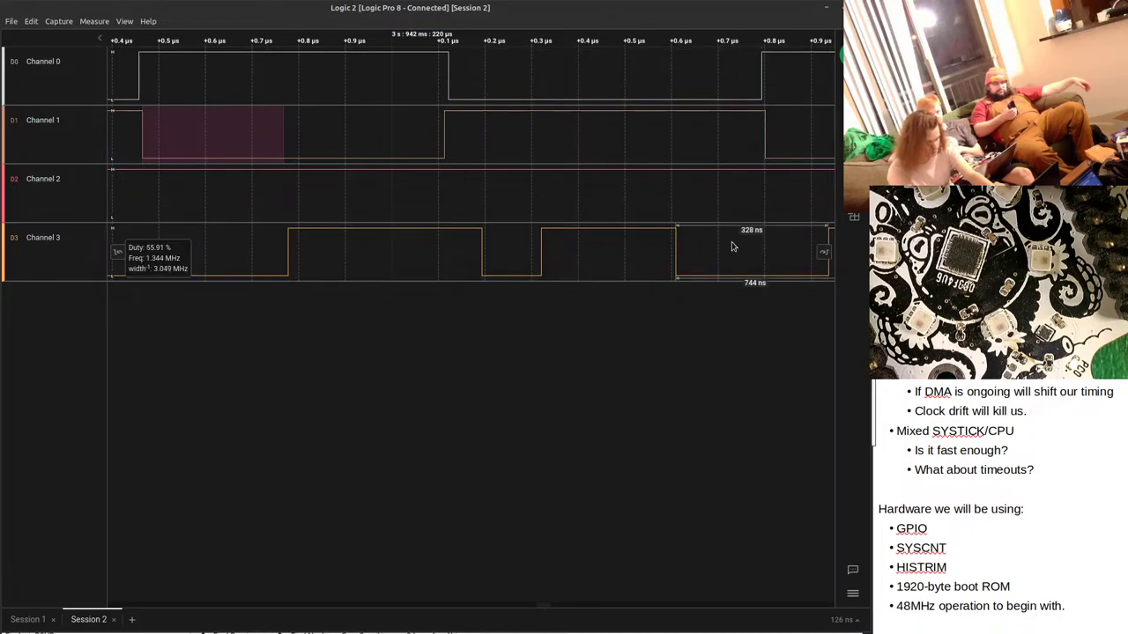
scroll(685, 255, "right", 1)
Examine how the Channel 3 pulses line up with the Channel 0 and Channel 1 transitions between 3 s : 942 ms : 210 µs and 230 µs.
scroll(679, 255, "down", 3)
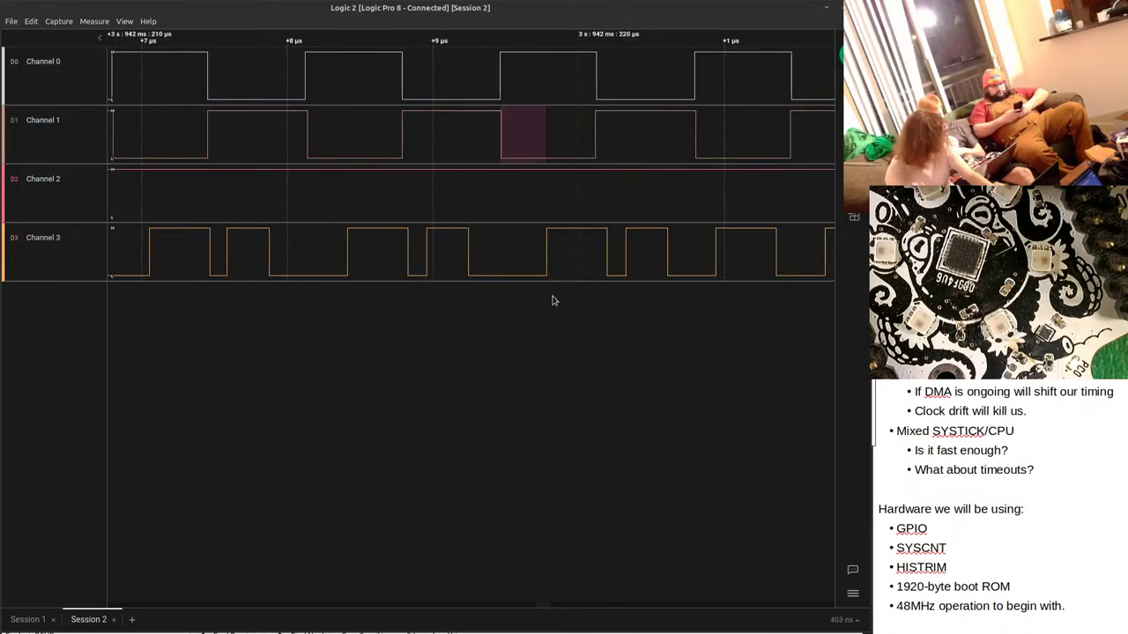
scroll(577, 240, "down", 4)
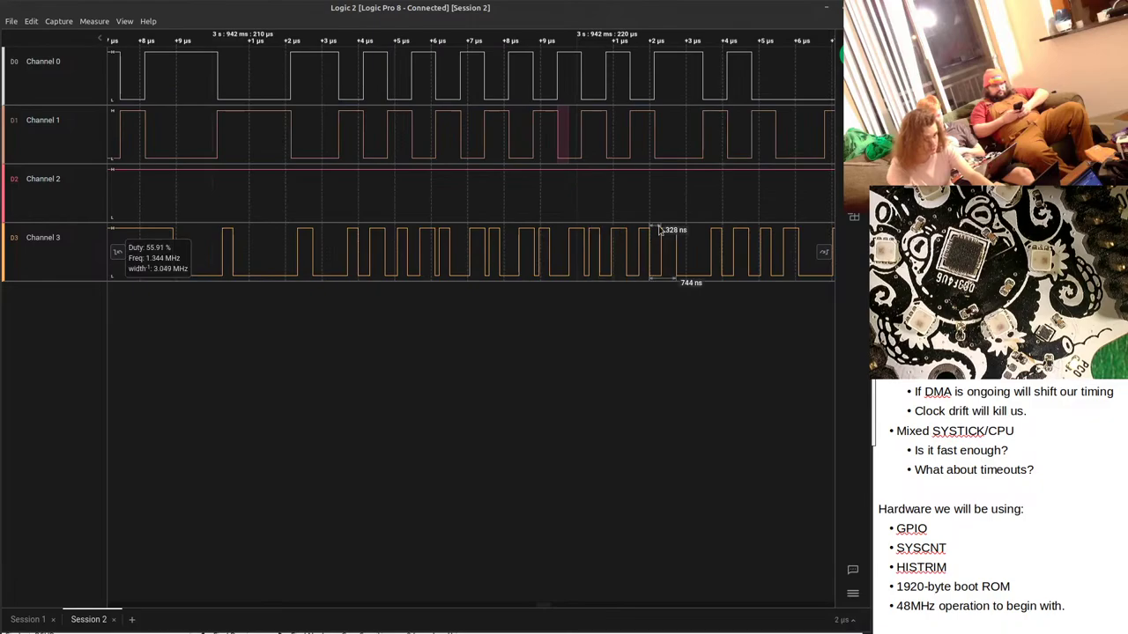
scroll(414, 181, "left", 3)
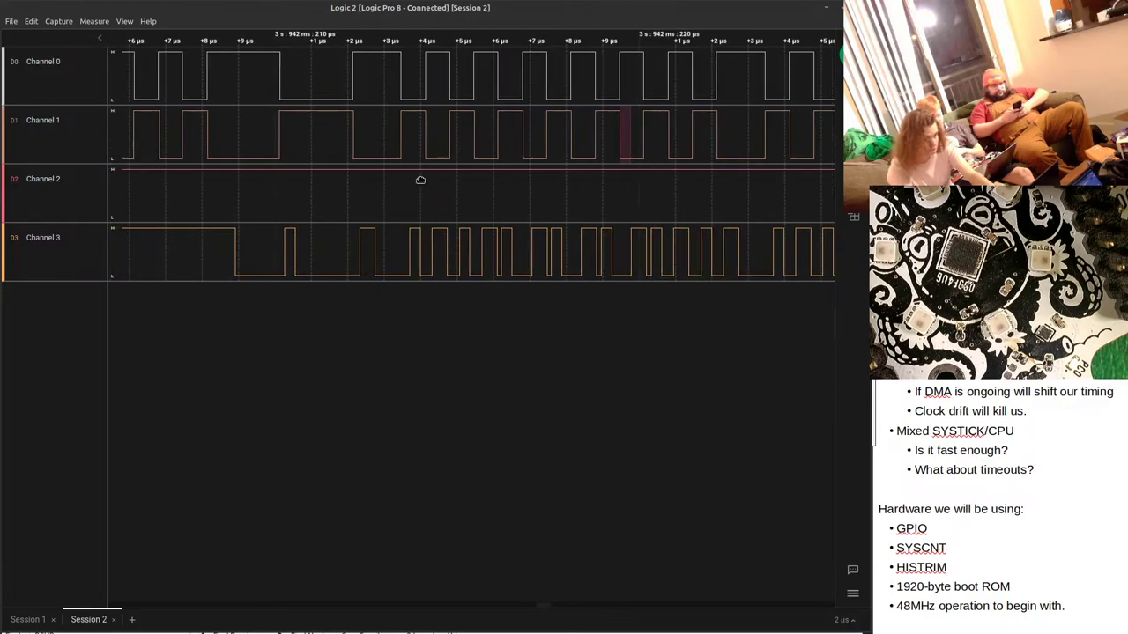
scroll(335, 184, "right", 3)
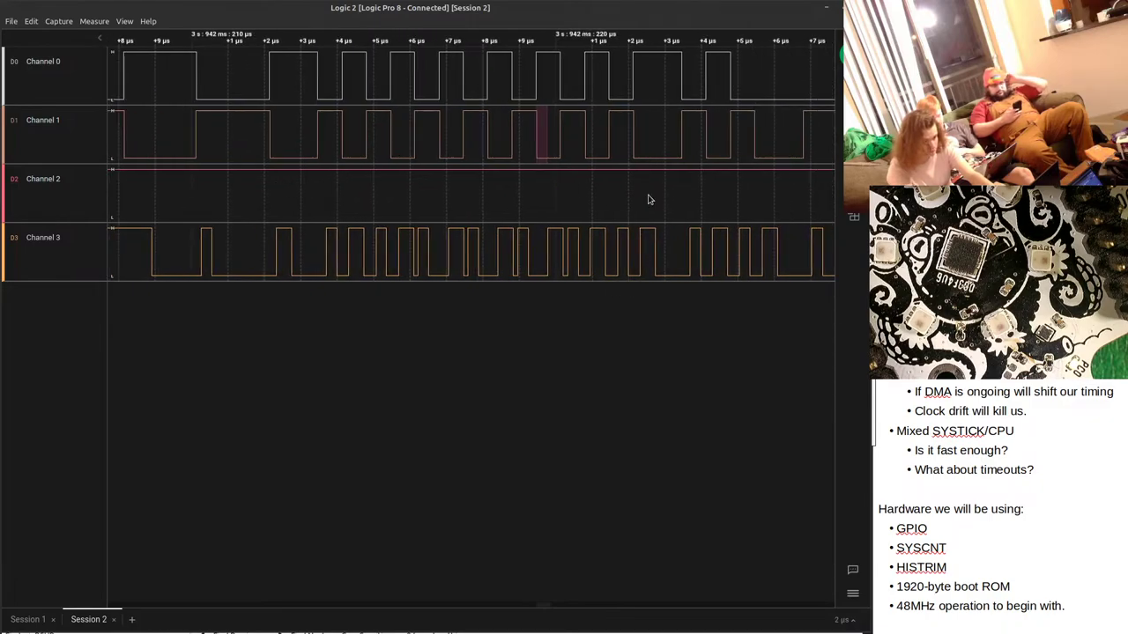
scroll(589, 214, "right", 2)
scroll(650, 224, "up", 3)
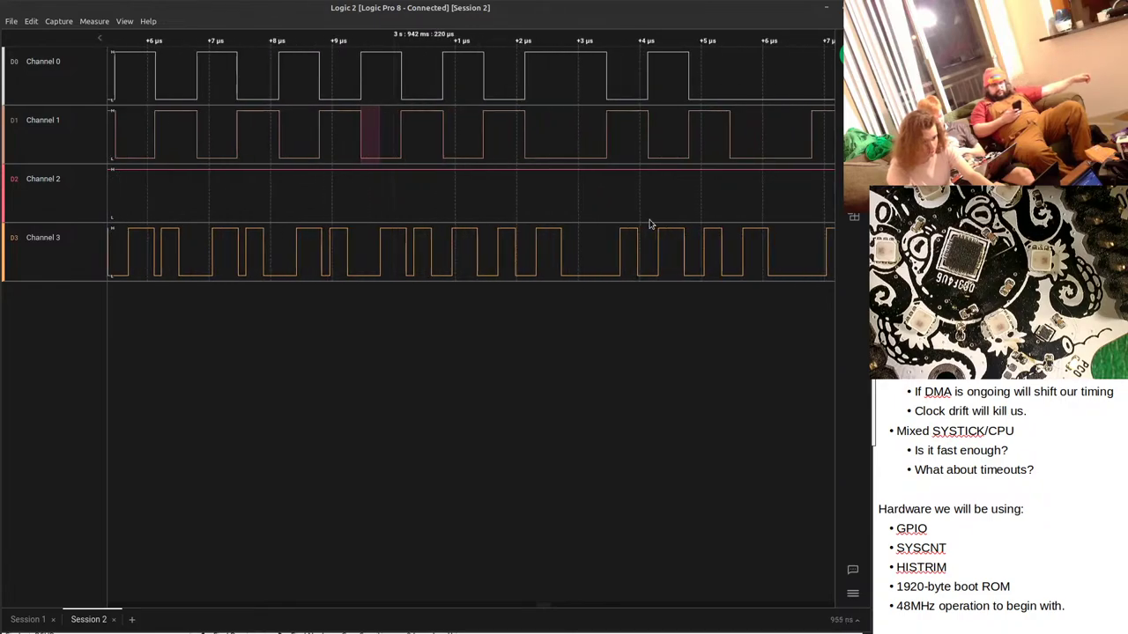
scroll(650, 223, "up", 2)
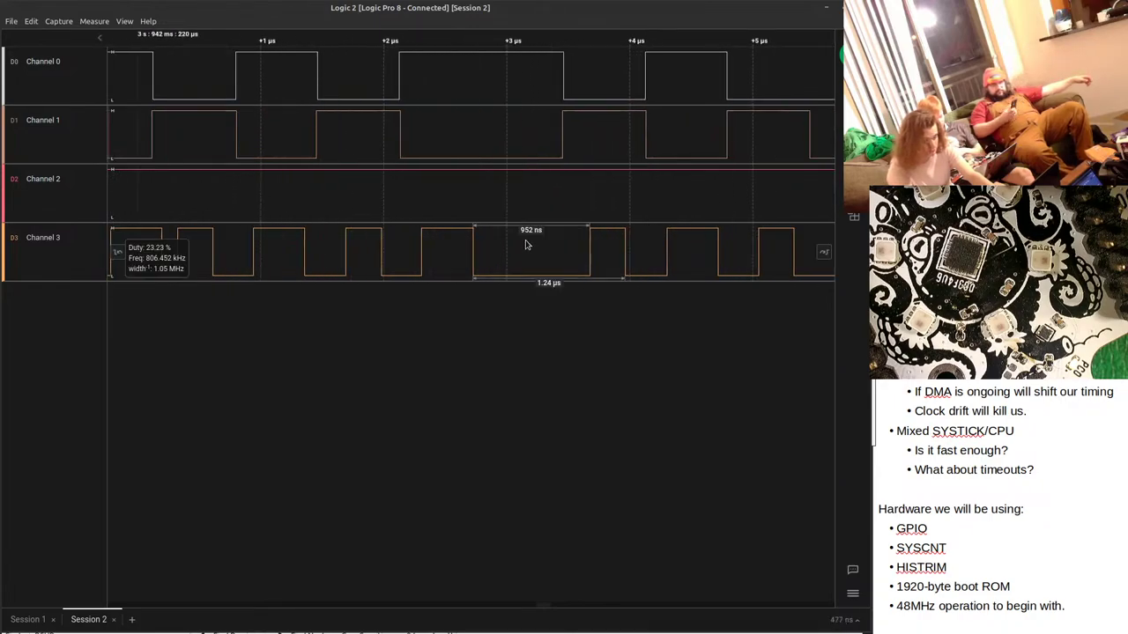
scroll(430, 229, "right", 3)
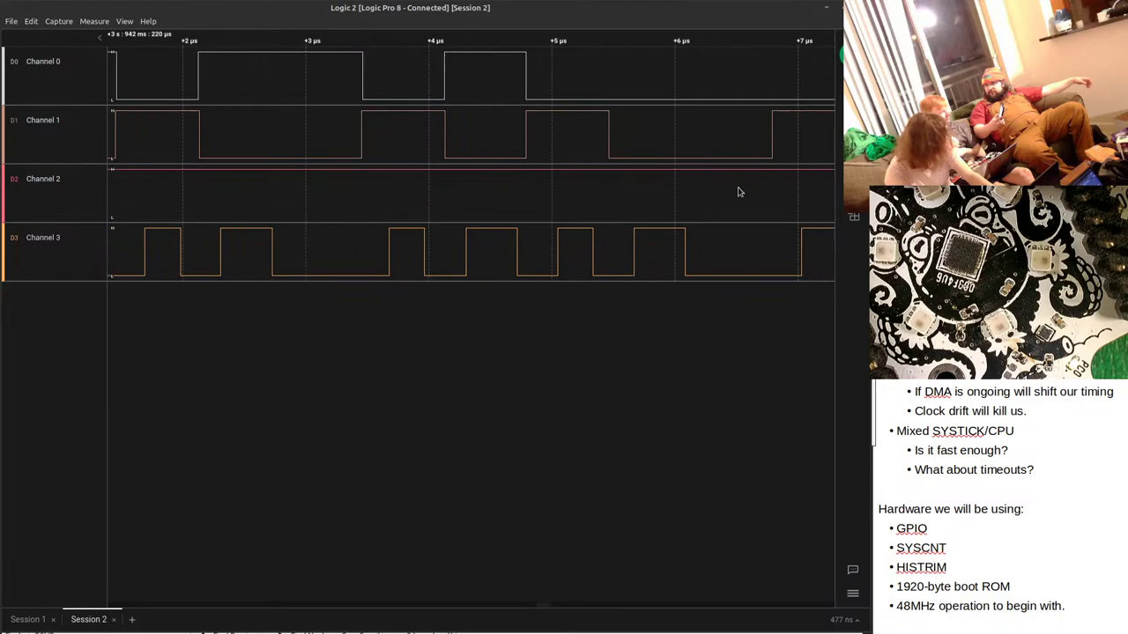
left_click_drag(719, 205, 599, 227)
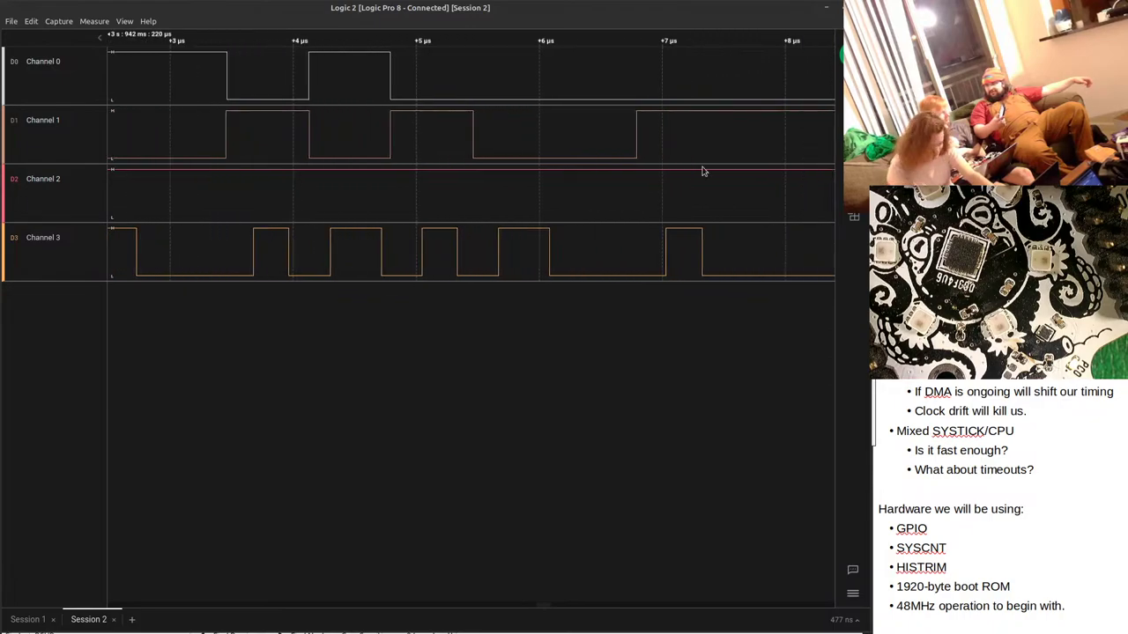
left_click_drag(702, 171, 437, 194)
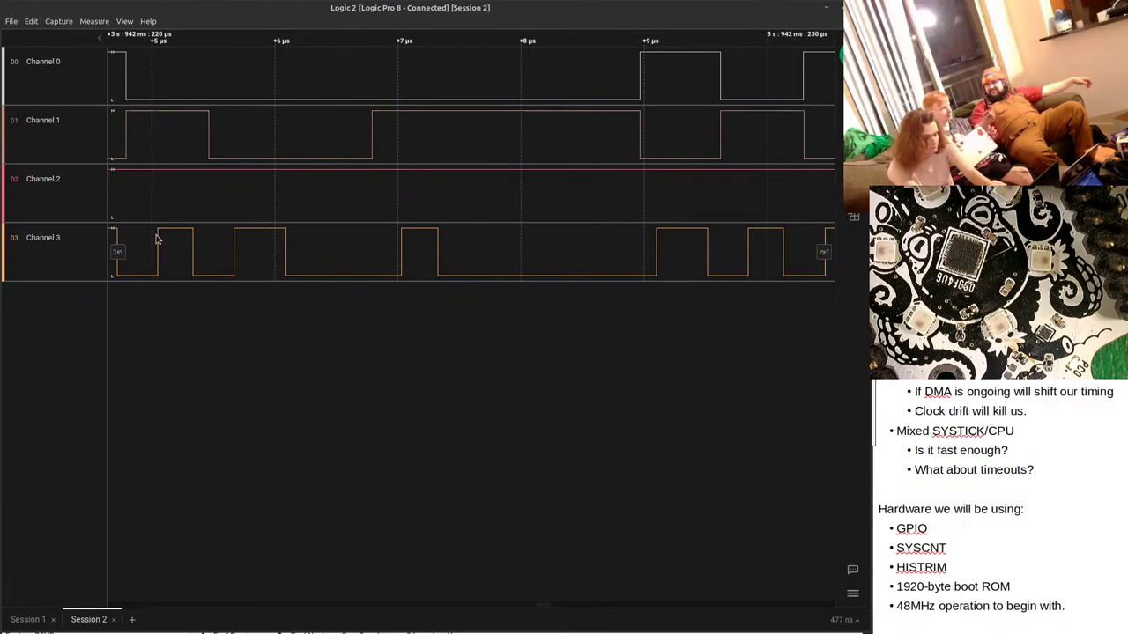
scroll(157, 239, "right", 5)
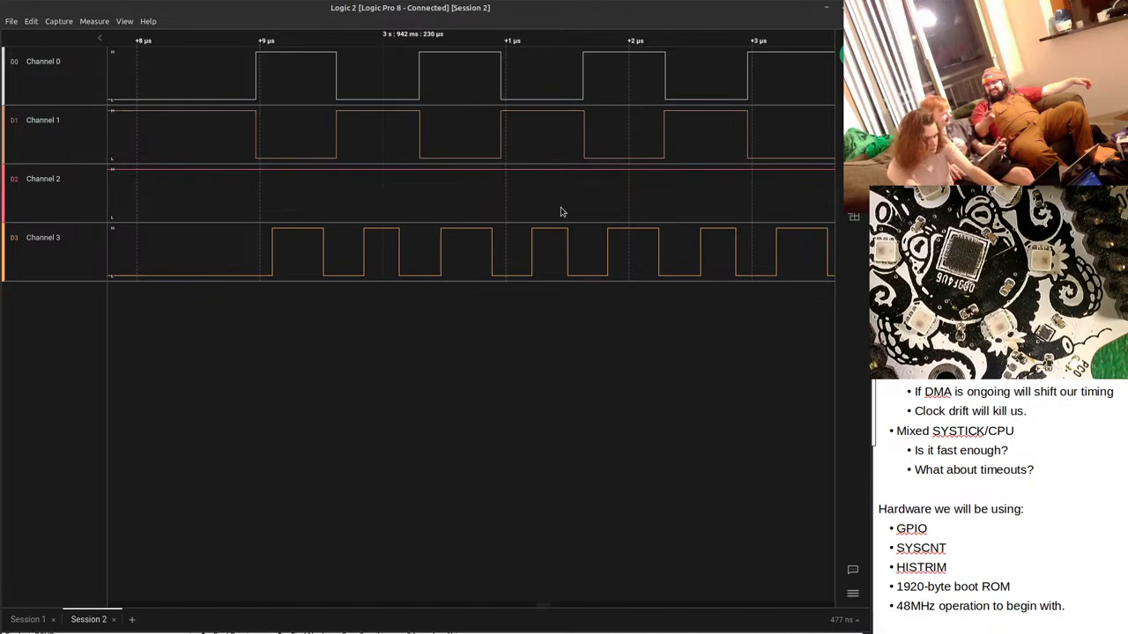
scroll(560, 212, "down", 3)
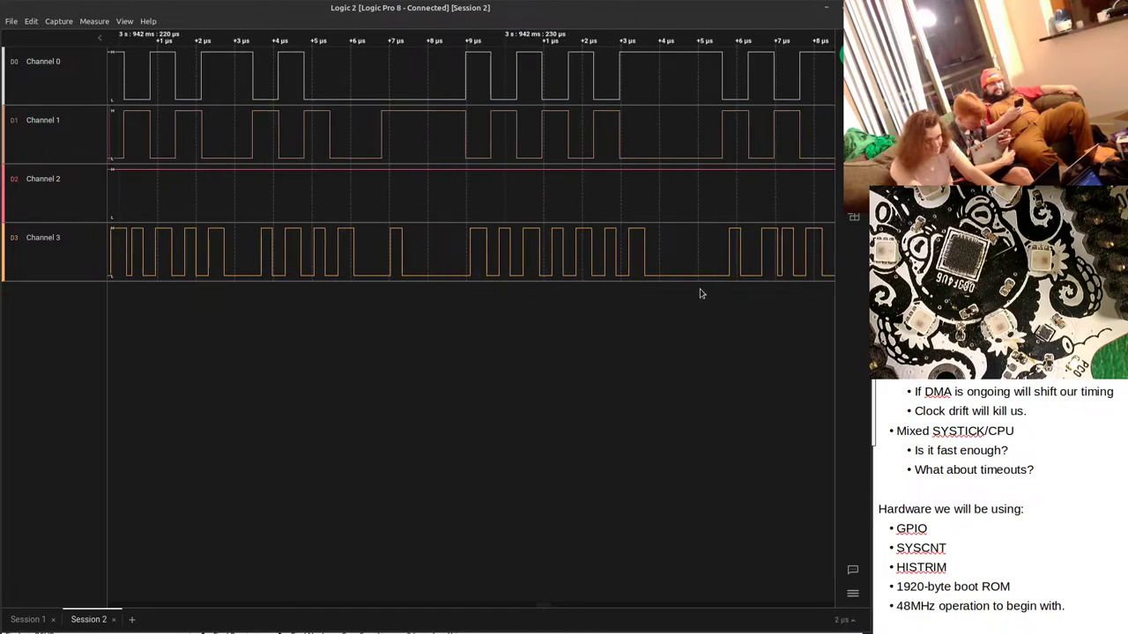
Measure on Channel 1 from the falling edge after 3 s : 942 ms : 236 µs to just before the next Channel 3 rising edge.
scroll(712, 246, "up", 3)
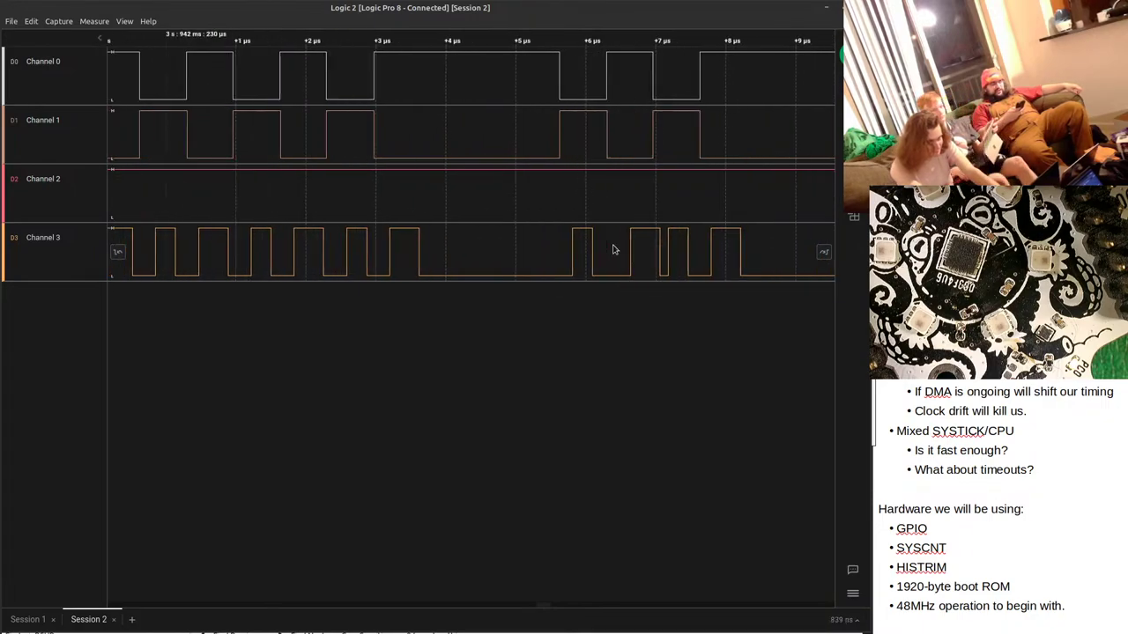
scroll(617, 249, "up", 3)
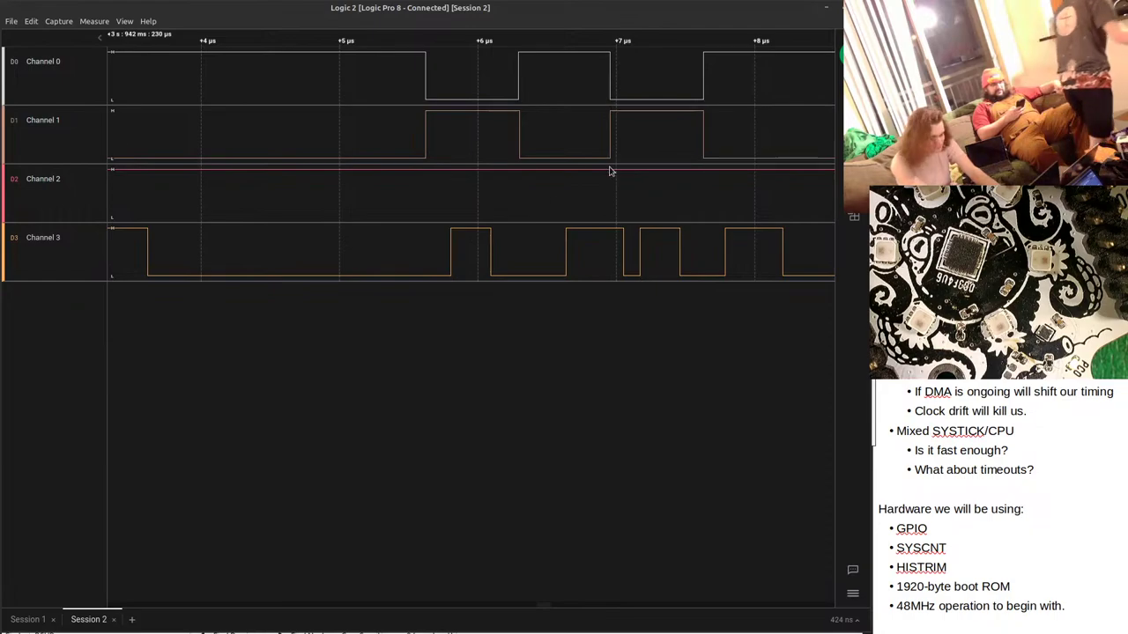
scroll(617, 207, "up", 5)
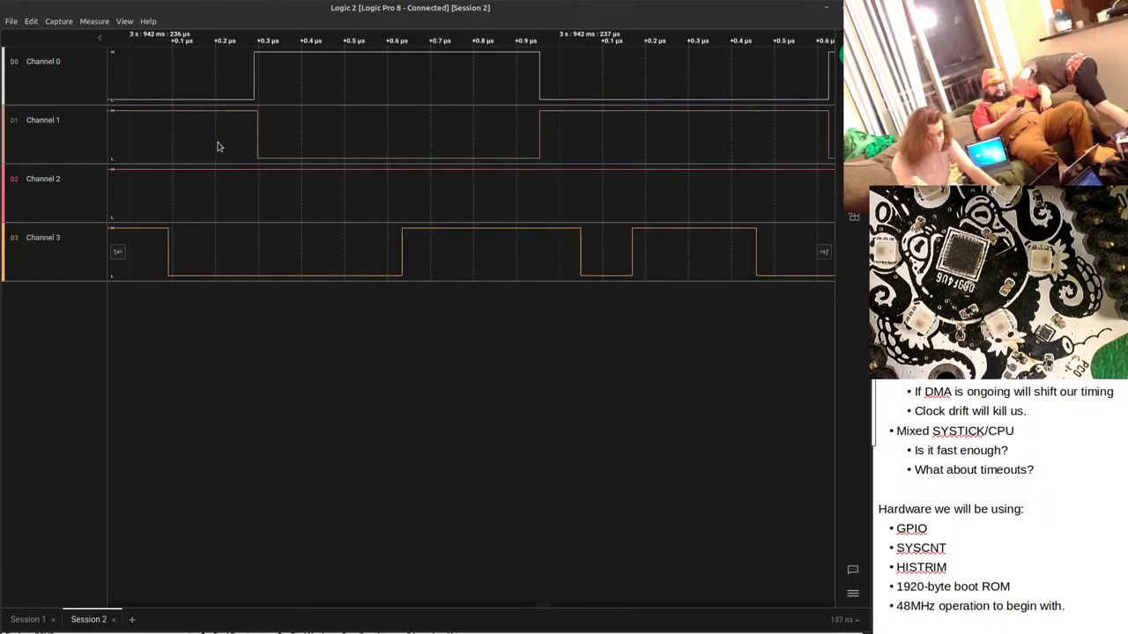
key("m")
left_click(258, 137)
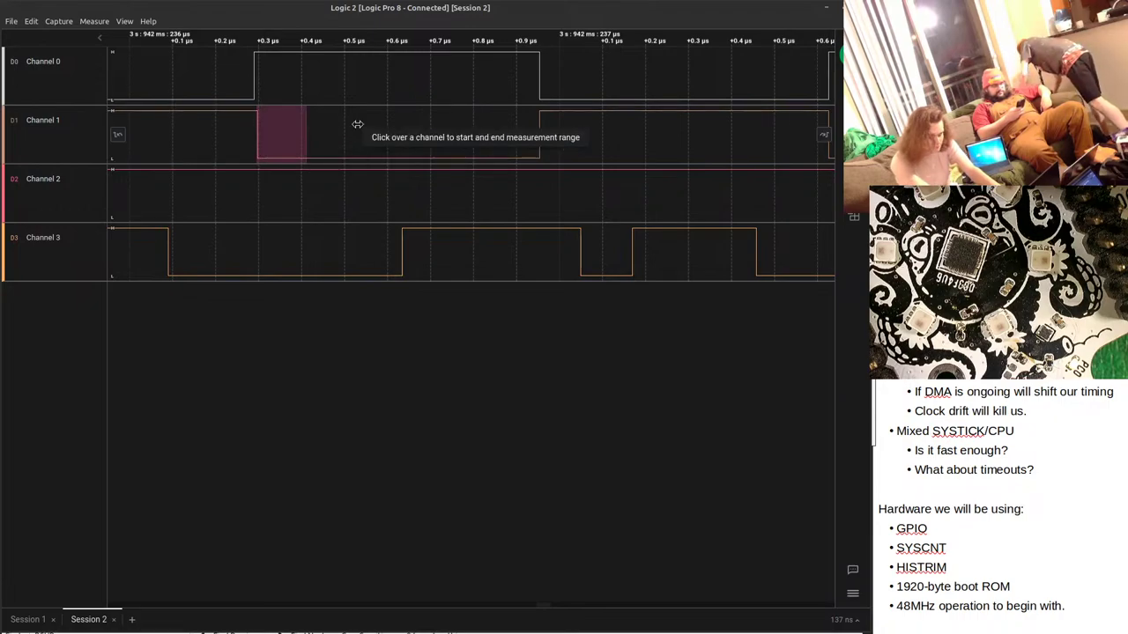
left_click(396, 136)
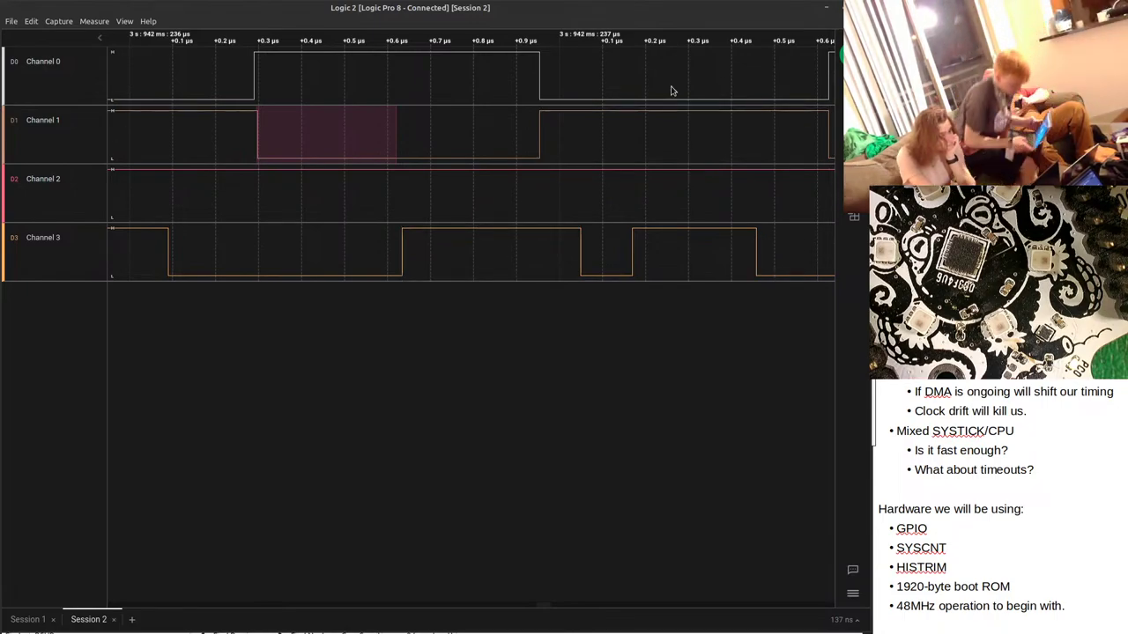
Compare the Channel 3 pulses near 3 s : 942 ms : 237 µs with those across the whole signal burst.
scroll(649, 122, "down", 2)
scroll(629, 164, "down", 5)
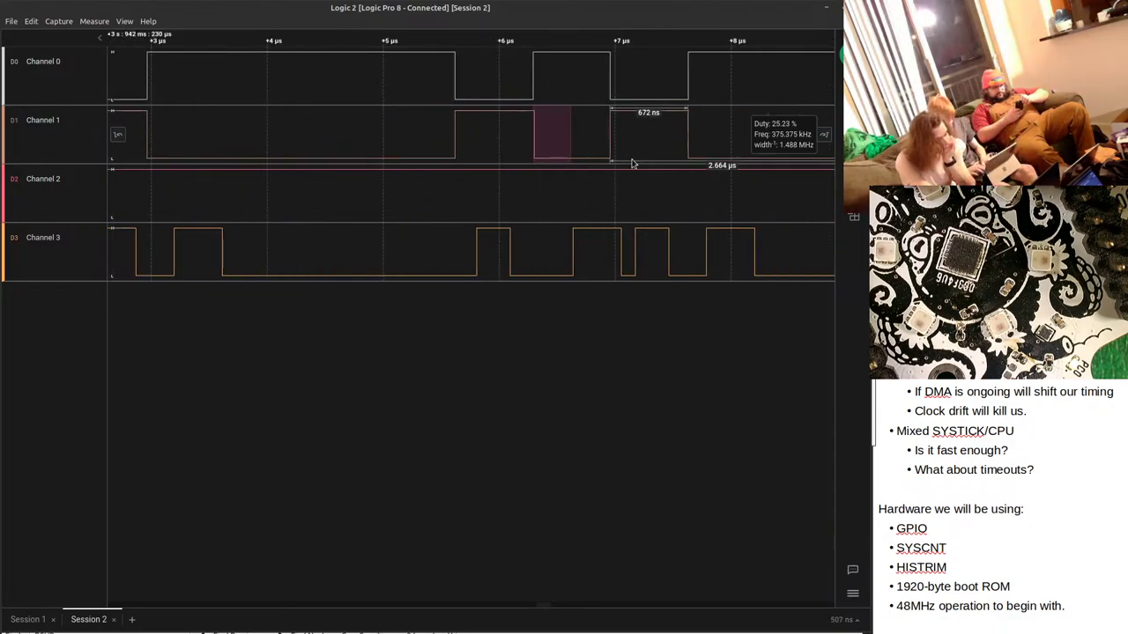
scroll(631, 164, "up", 4)
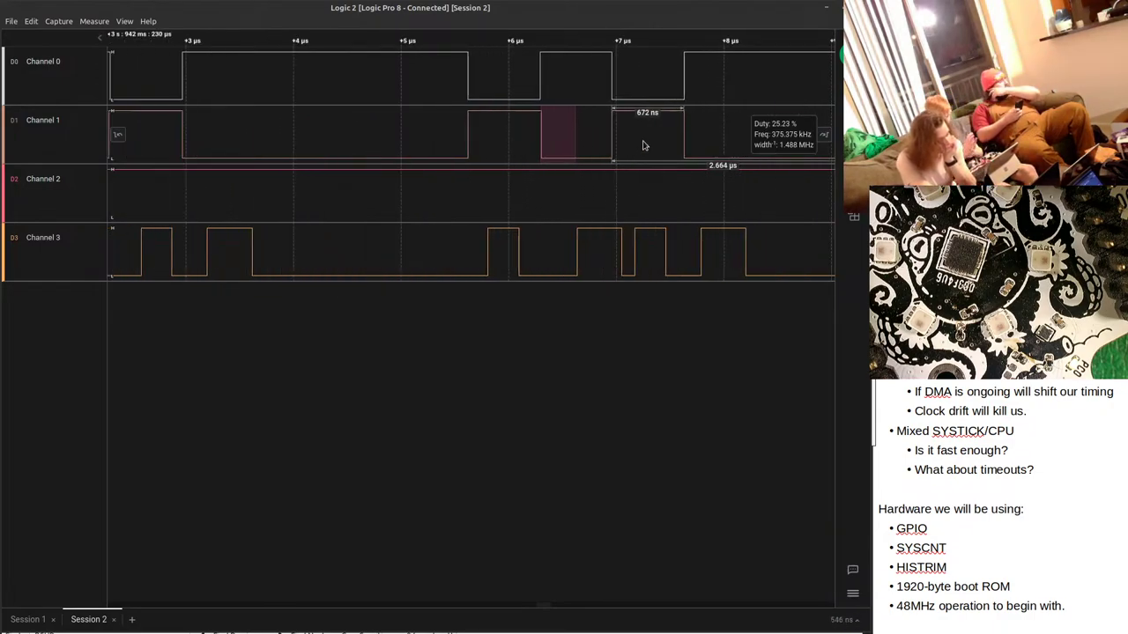
scroll(629, 218, "down", 4)
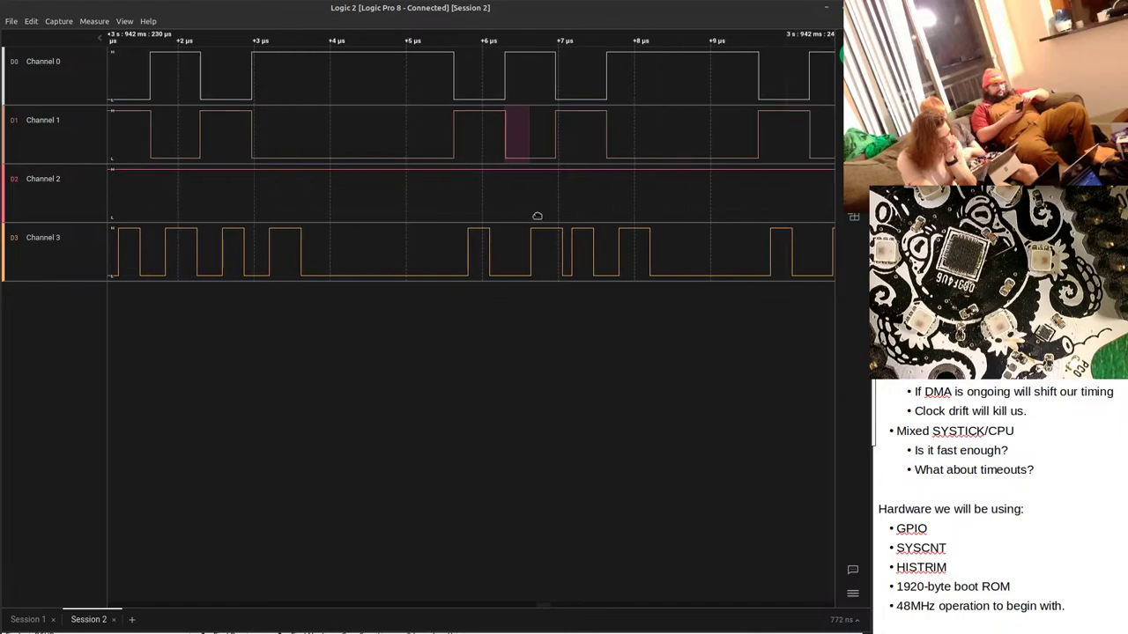
scroll(538, 219, "down", 2)
scroll(537, 218, "up", 5)
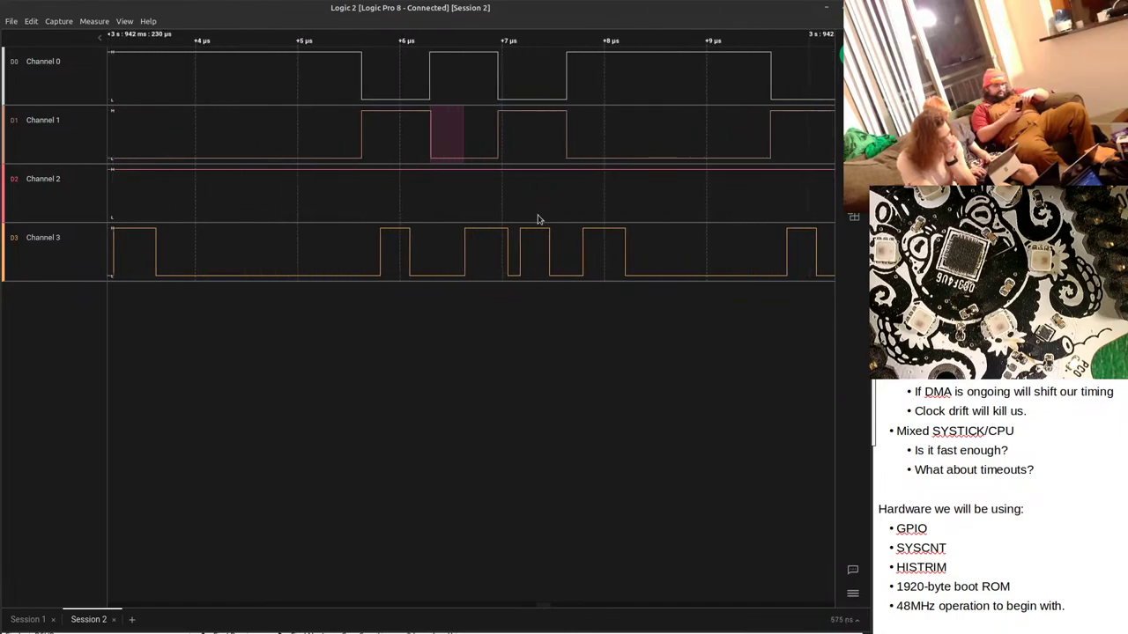
scroll(538, 219, "up", 3)
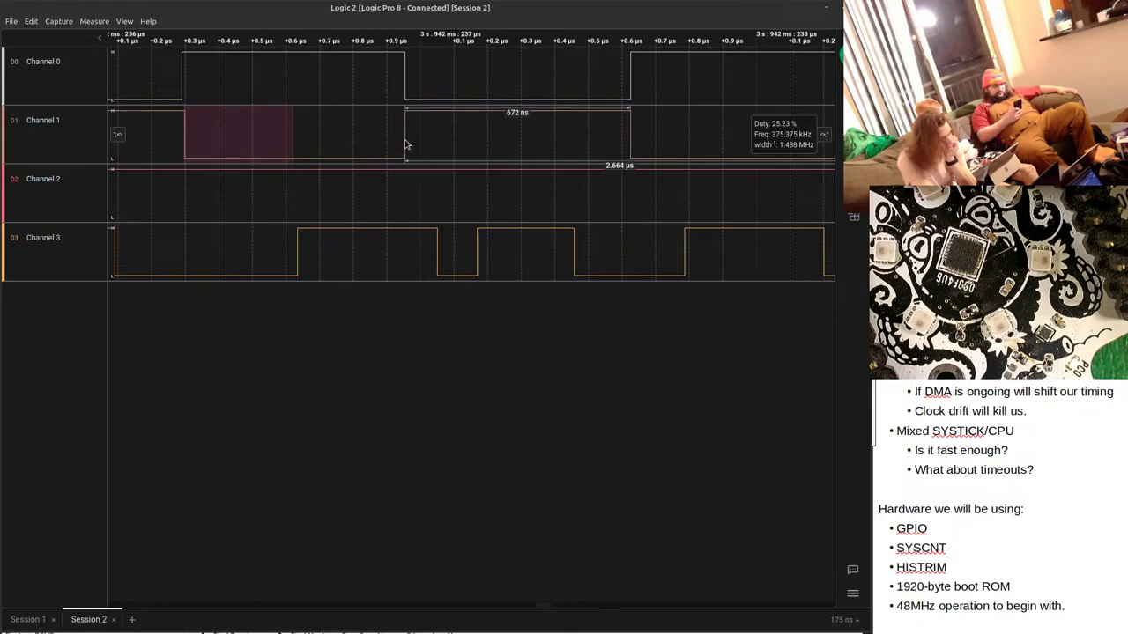
scroll(405, 144, "down", 6)
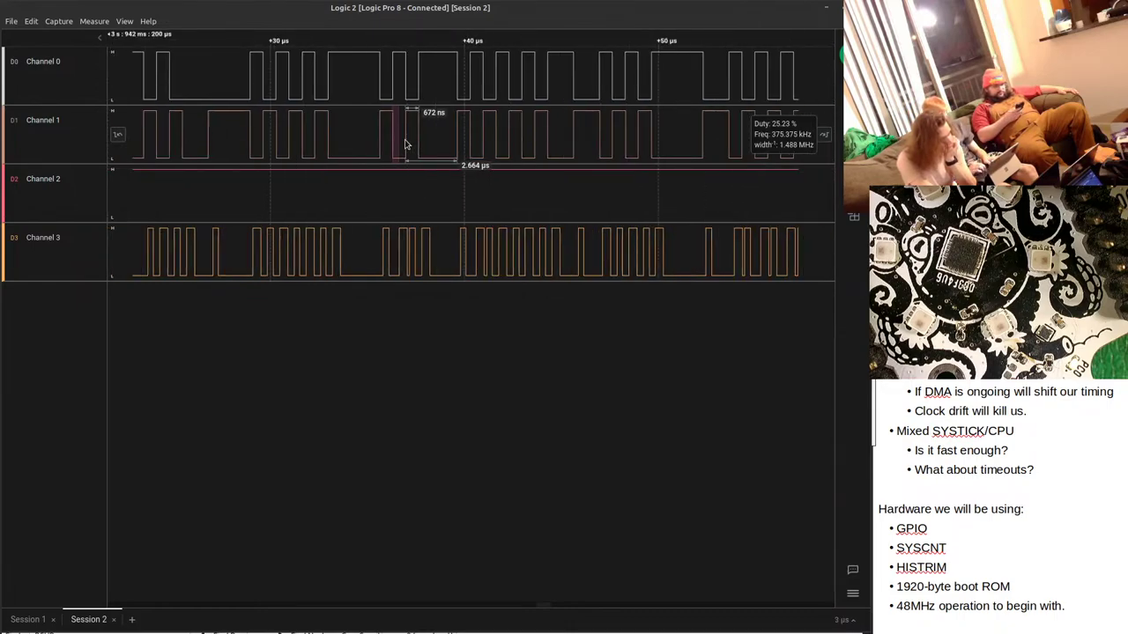
scroll(635, 238, "down", 3)
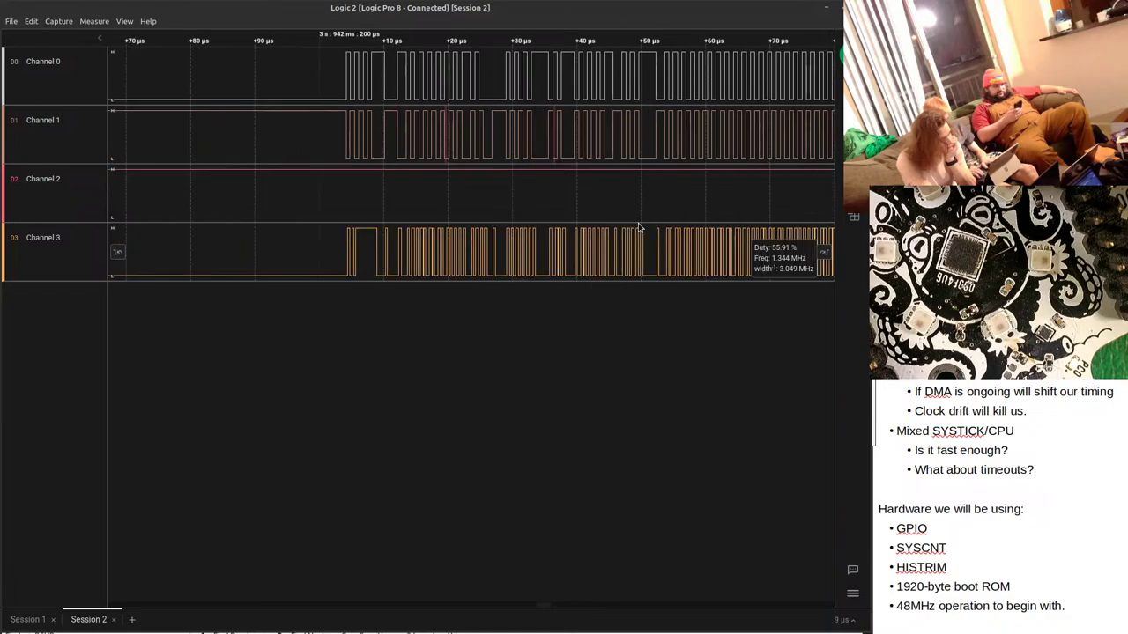
scroll(639, 227, "down", 2)
scroll(565, 210, "right", 3)
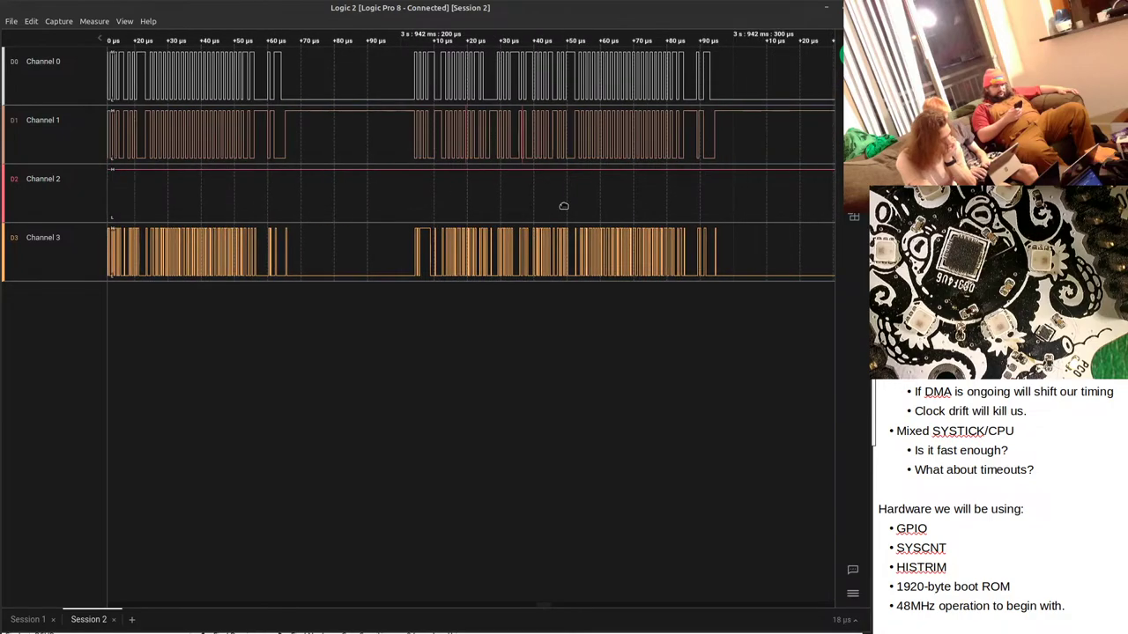
scroll(571, 219, "up", 6)
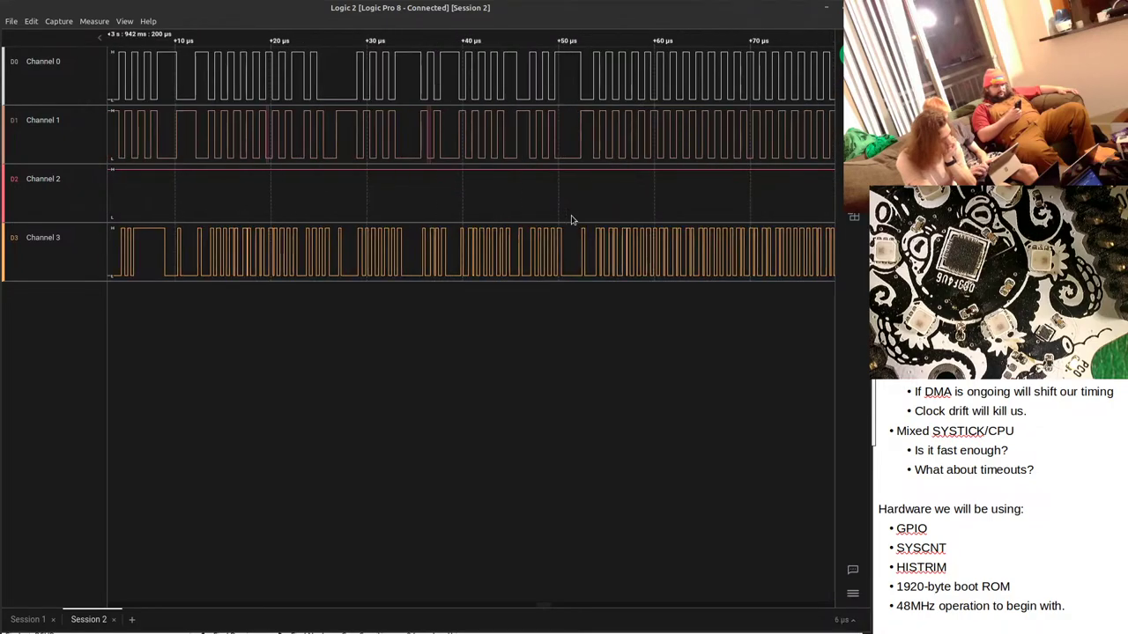
Compare the Channel 3 pulses with the USB signals across the three bursts around 3 s : 942 ms.
scroll(571, 219, "down", 2)
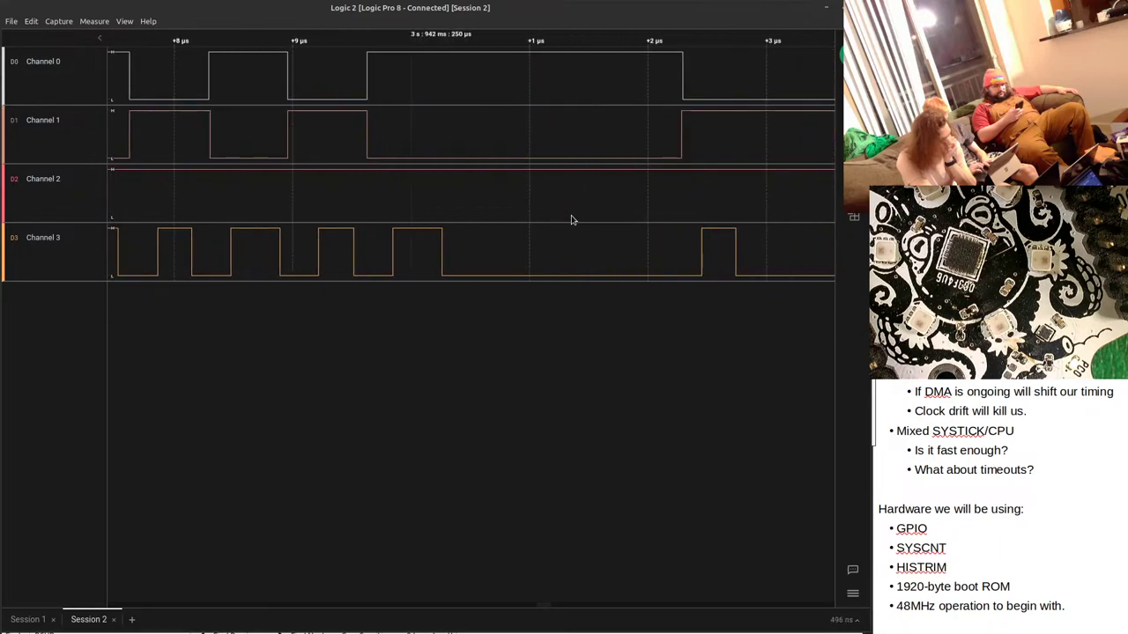
scroll(571, 219, "down", 5)
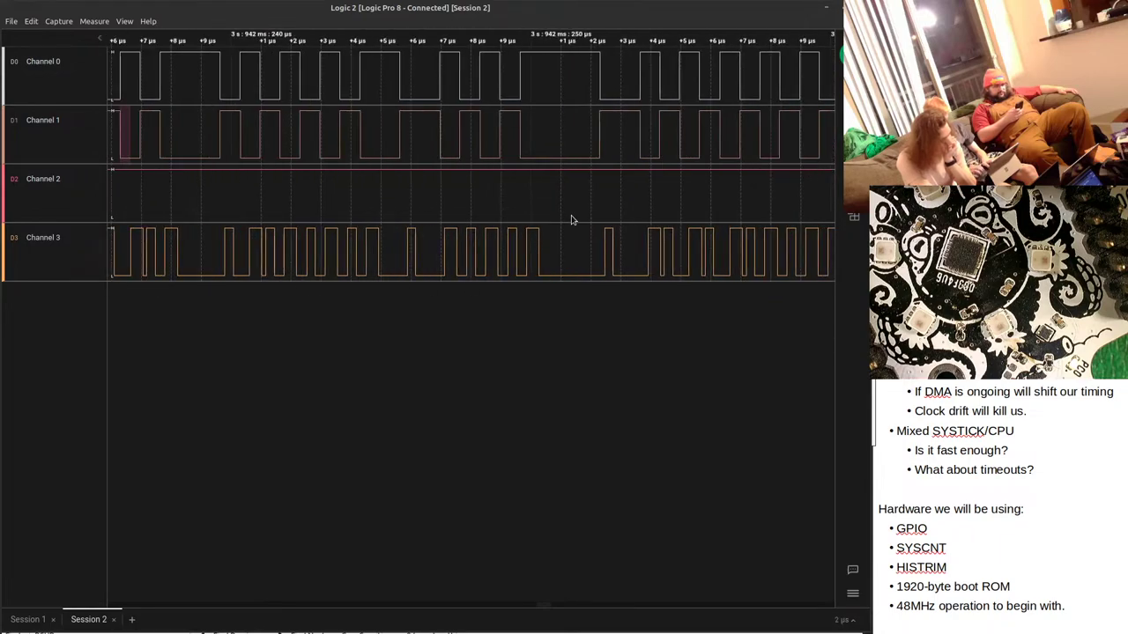
scroll(571, 219, "down", 3)
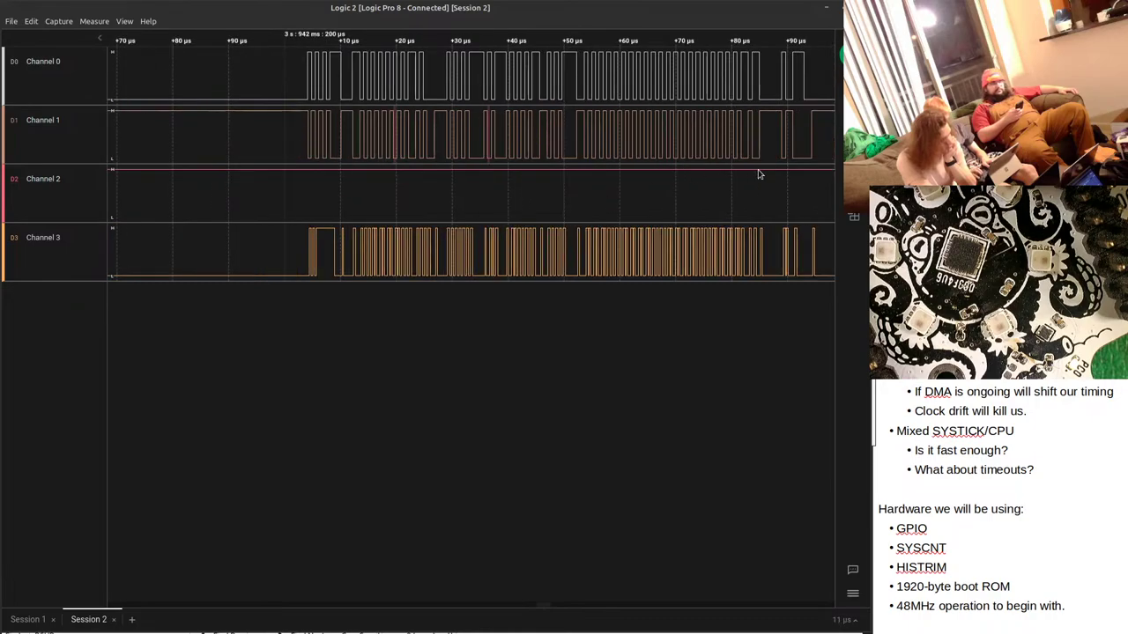
left_click_drag(732, 208, 516, 212)
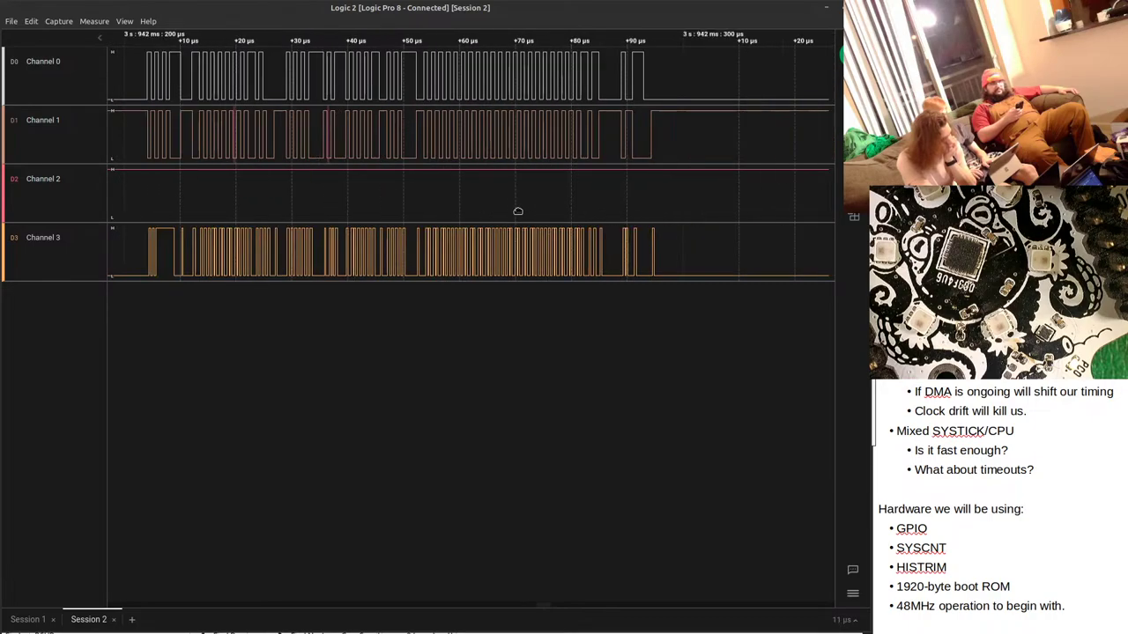
scroll(519, 214, "down", 5)
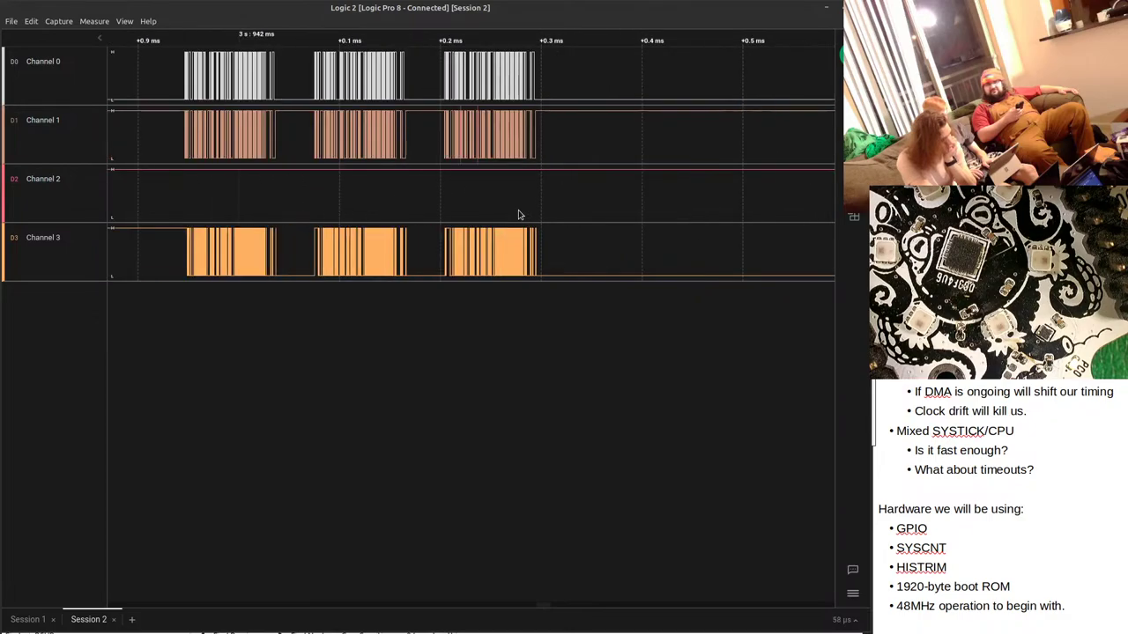
scroll(410, 230, "up", 5)
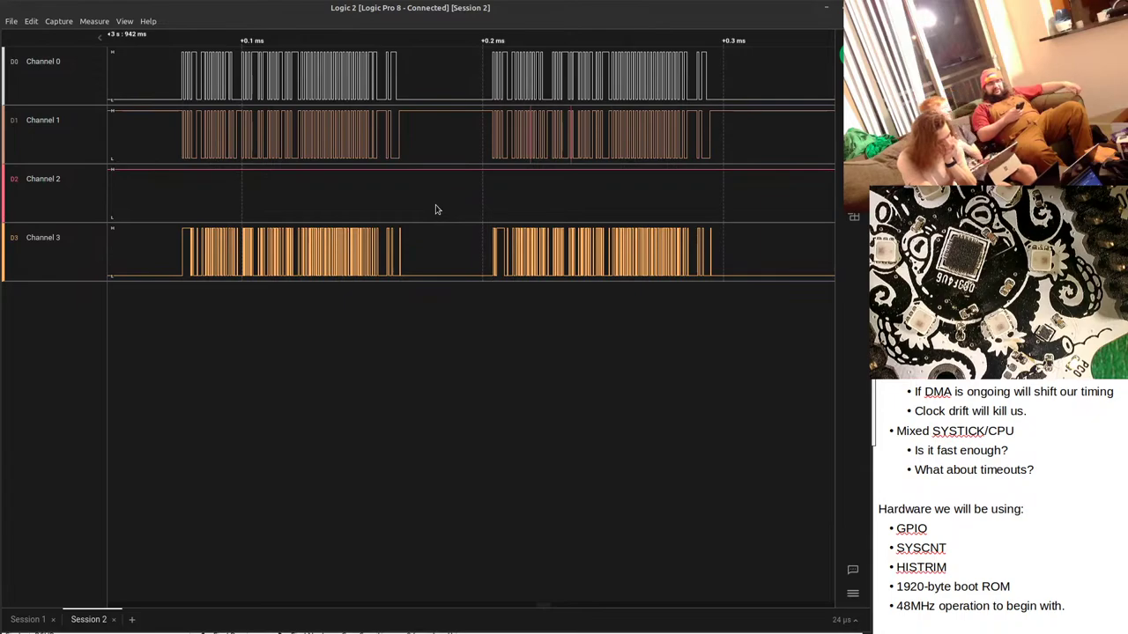
mouse_move(435, 209)
left_mouse_down()
mouse_move(500, 186)
mouse_move(554, 194)
mouse_move(591, 226)
left_mouse_up()
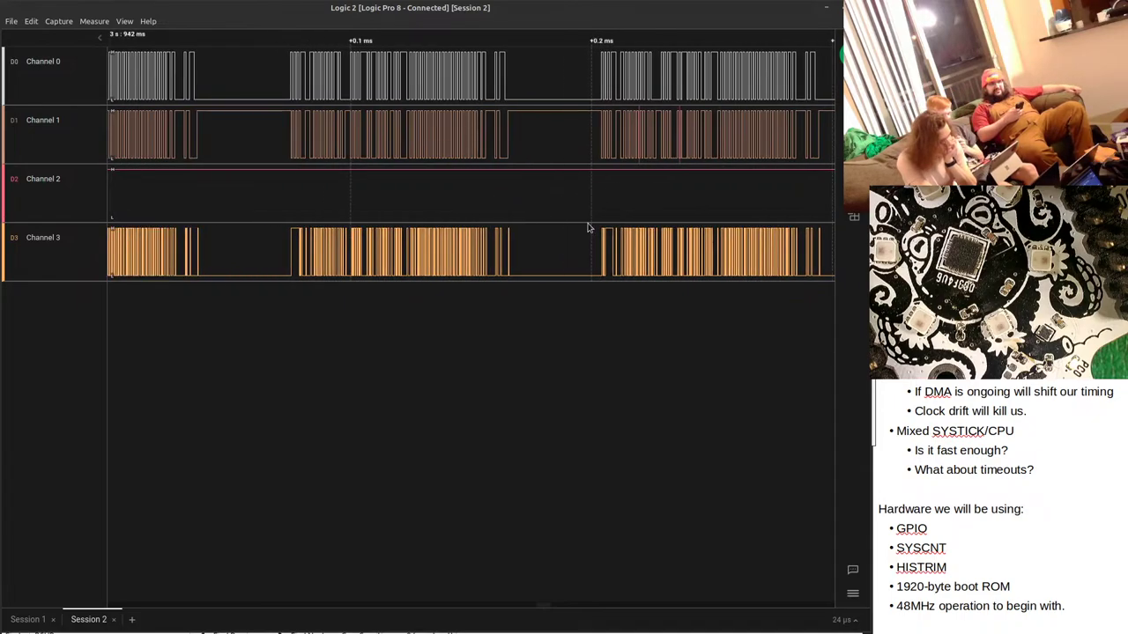
Examine how the Channel 3 pulses line up with the Channel 0 and Channel 1 transitions between 3 s : 942 ms : 204 µs and 216 µs.
scroll(622, 245, "up", 10)
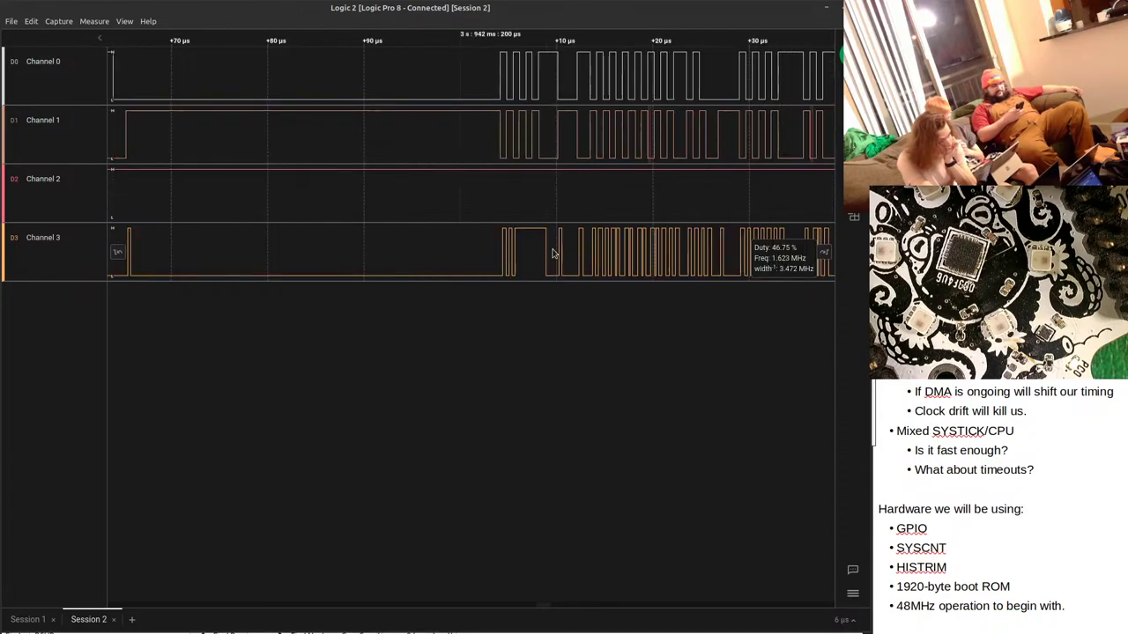
scroll(511, 255, "up", 7)
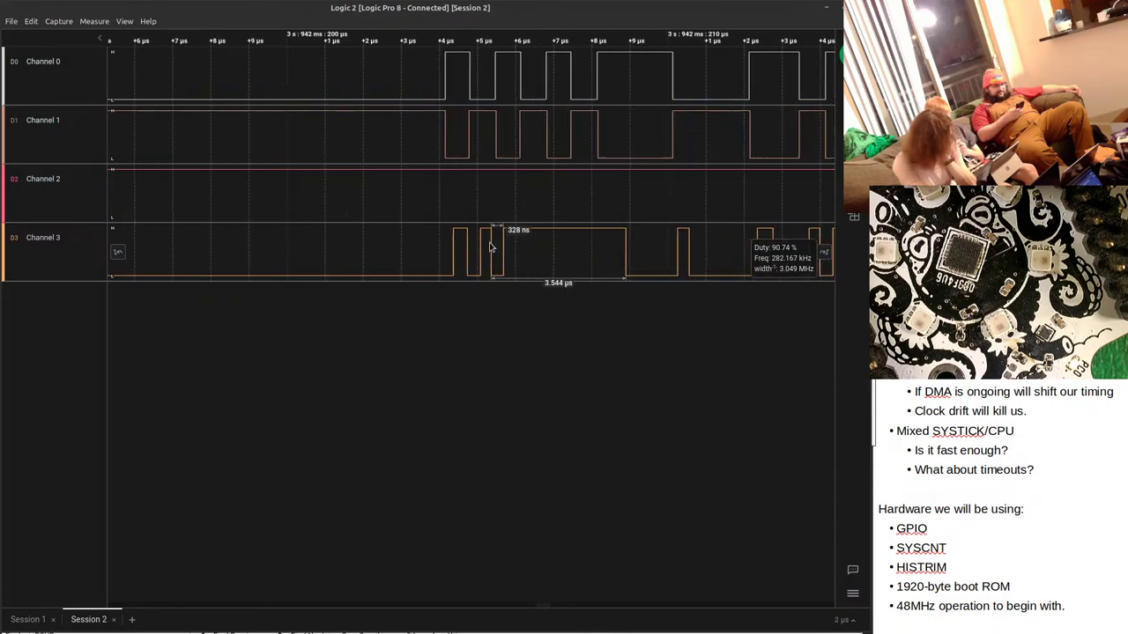
scroll(517, 257, "up", 2)
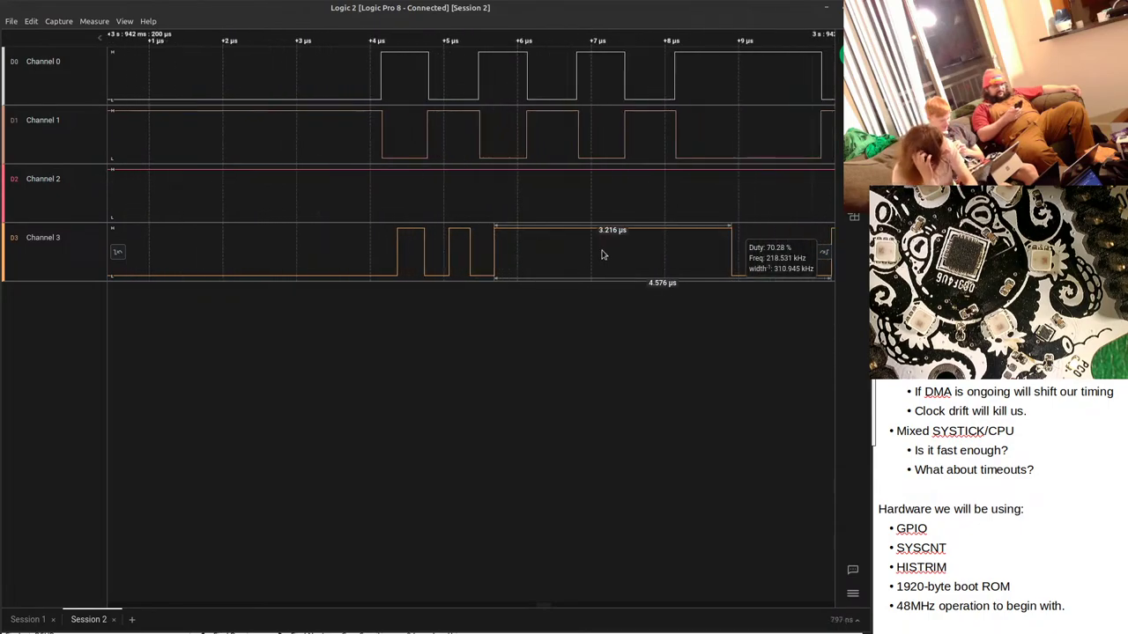
left_click_drag(603, 255, 534, 244)
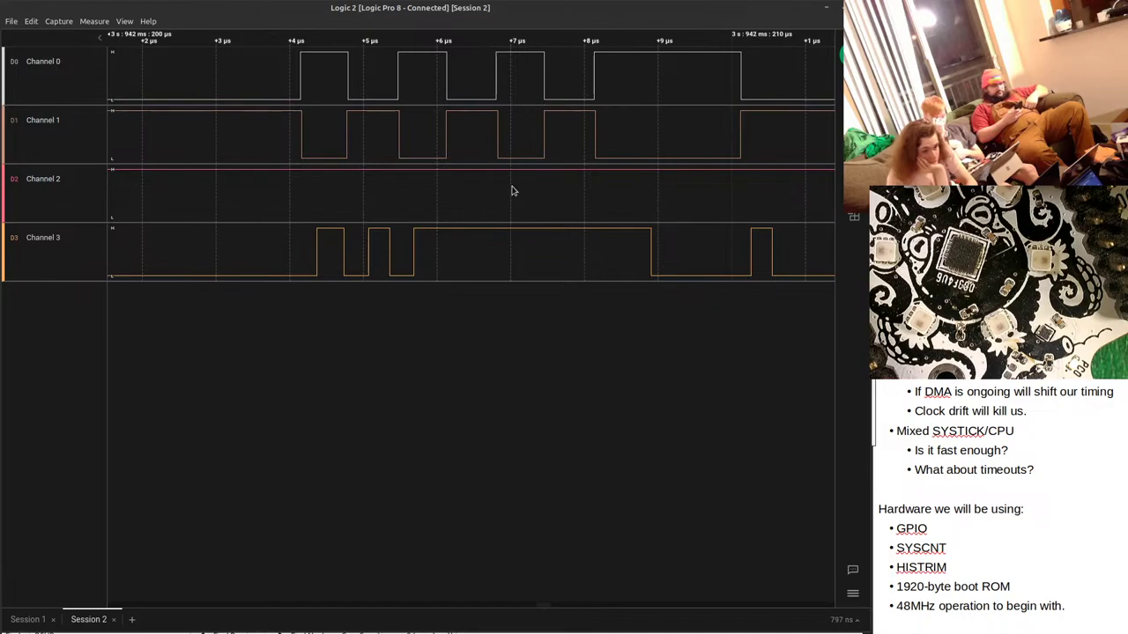
scroll(512, 190, "down", 4)
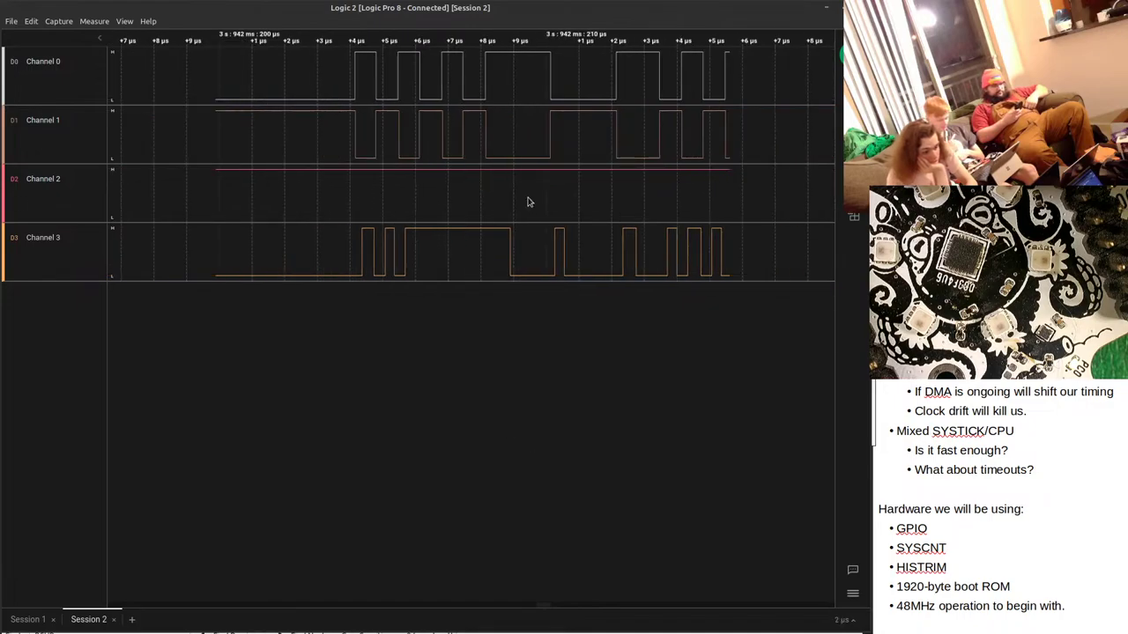
scroll(573, 208, "down", 2)
scroll(432, 226, "up", 4)
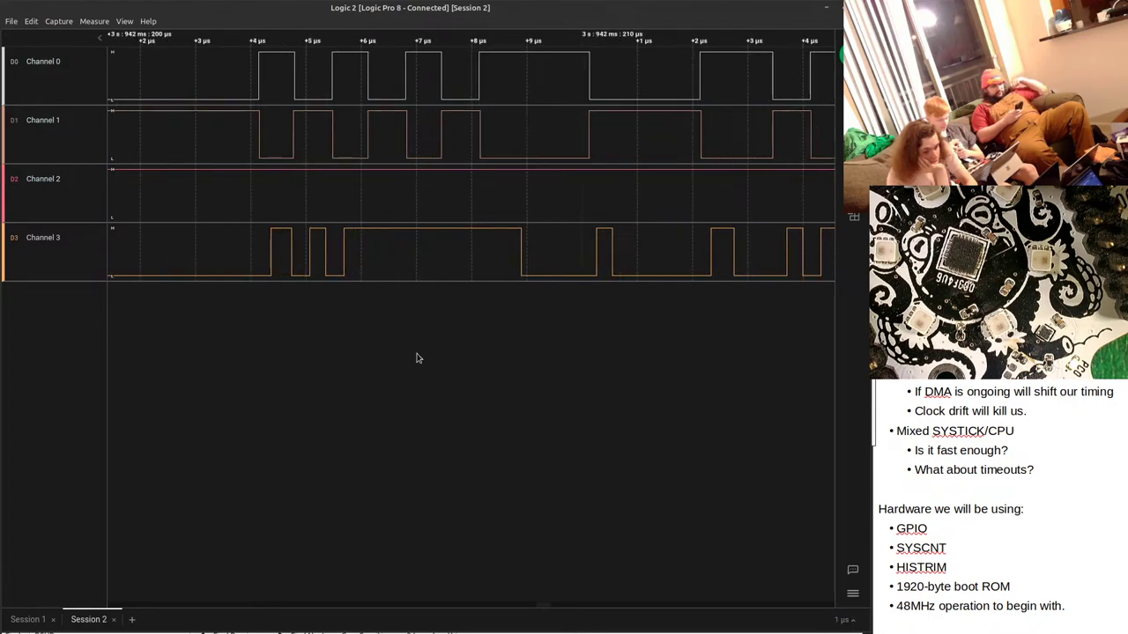
scroll(335, 200, "down", 3)
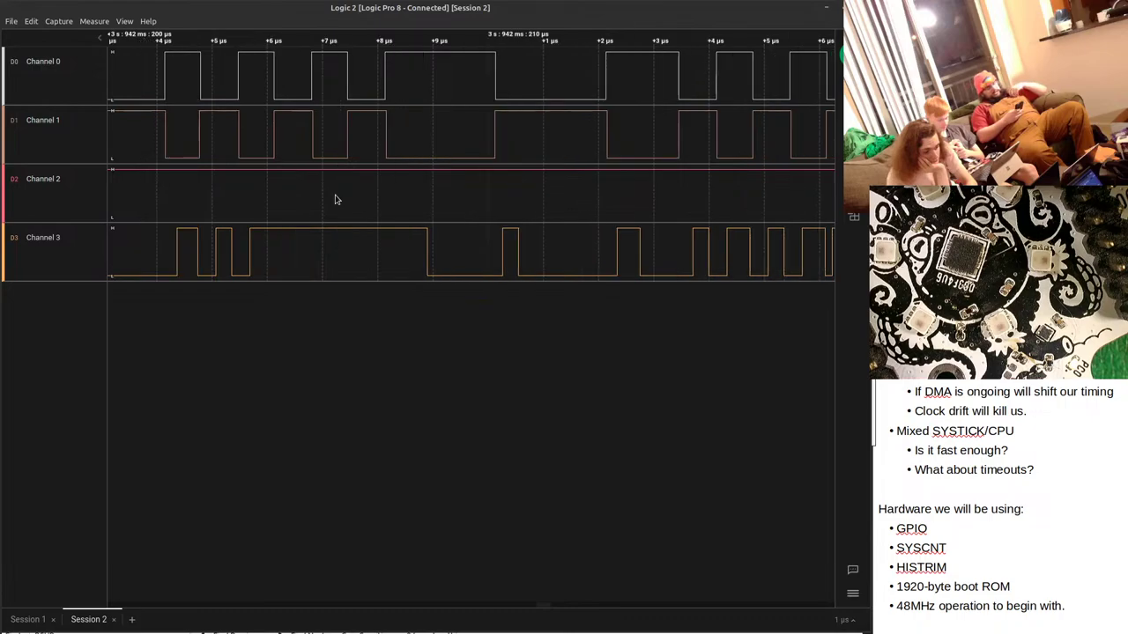
scroll(335, 200, "down", 1)
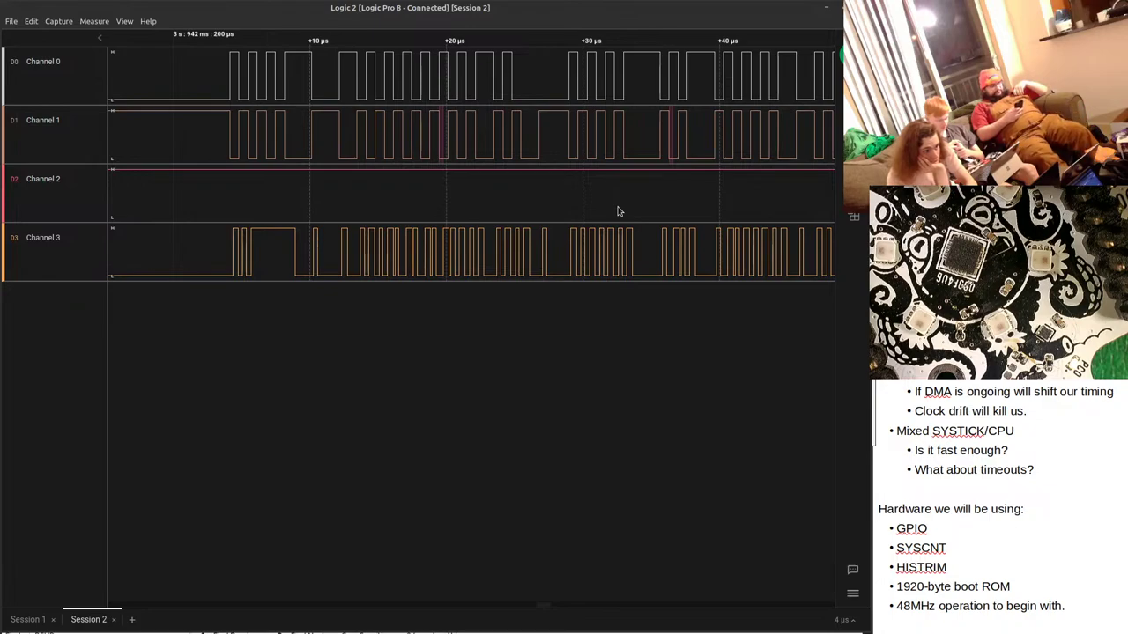
Switch to the firmware terminal, copy the minichlink path from its output and interrupt the running monitor.
key("super")
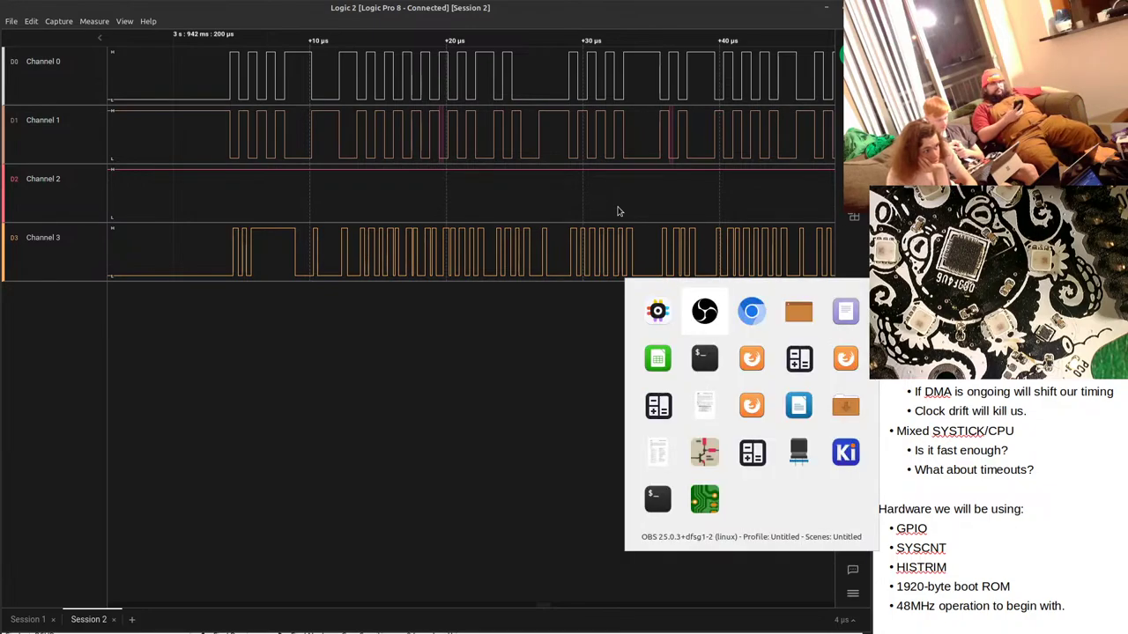
key("Left")
key("Down")
key("Right")
key("Return")
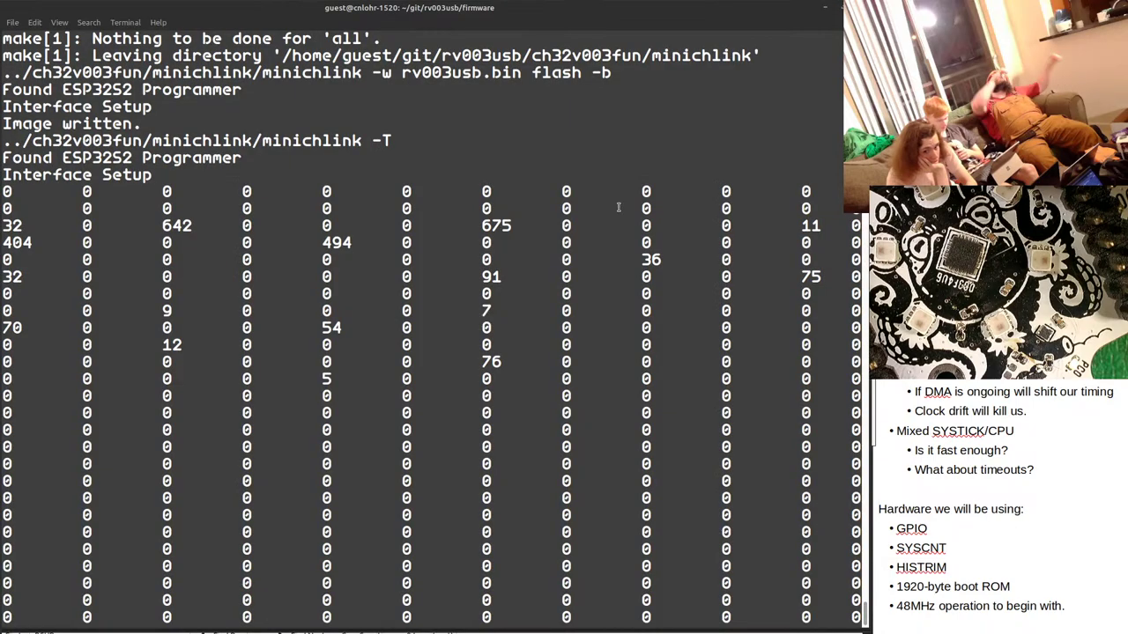
double_click(16, 142)
right_click(17, 143)
left_click(49, 204)
key("ctrl+c")
key("ctrl+c")
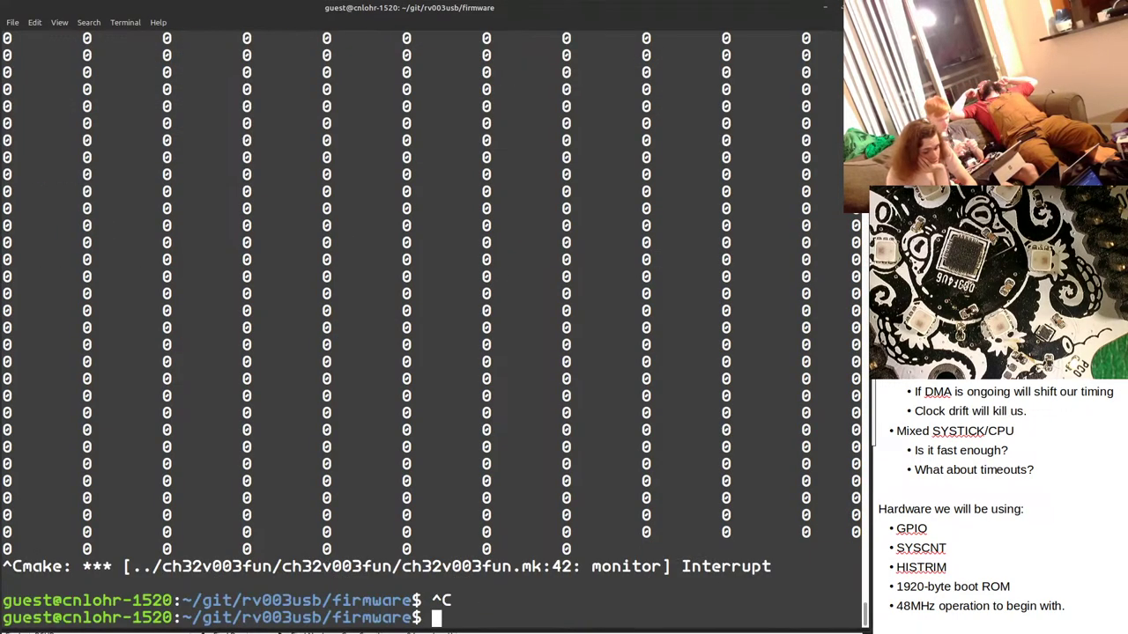
key("ctrl+c")
Unbrick the chip by running ../ch32v003fun/minichlink/minichlink -u.
right_click(257, 296)
left_click(296, 373)
type("-")
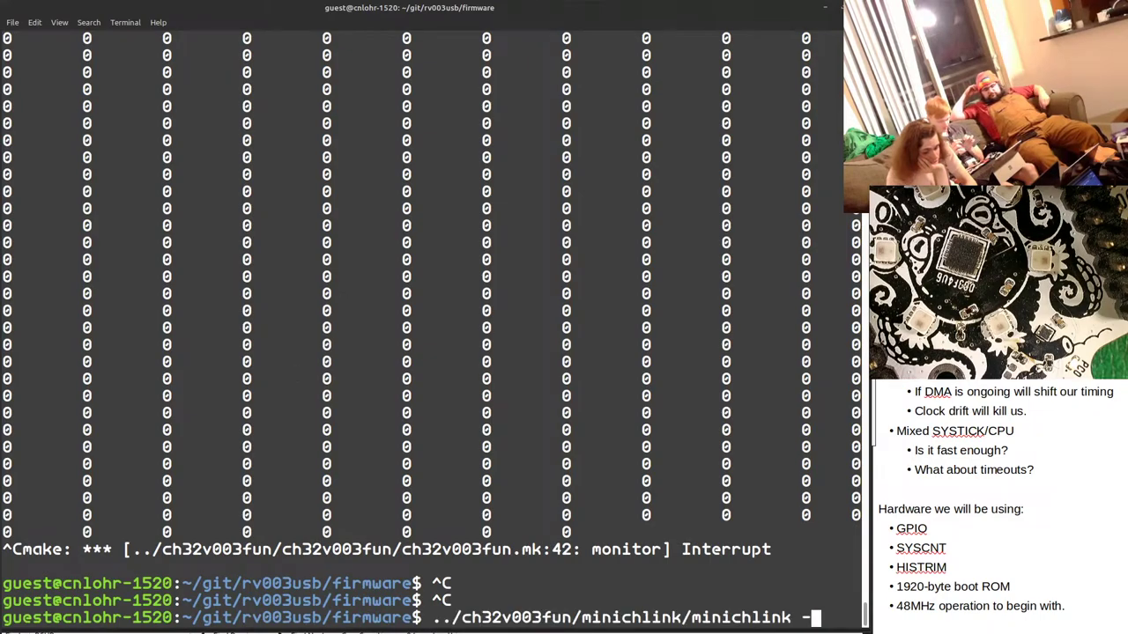
type("u")
key("Return")
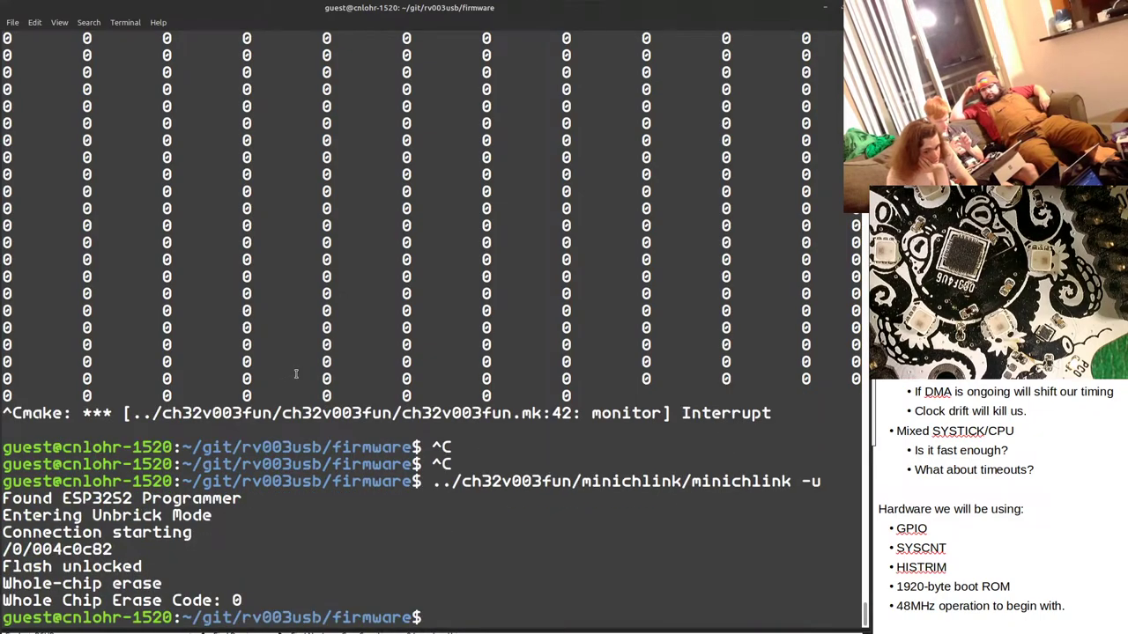
Rebuild, flash and monitor the firmware with make clean all monitor, and check the terminal output.
key("Up")
key("Up")
key("Return")
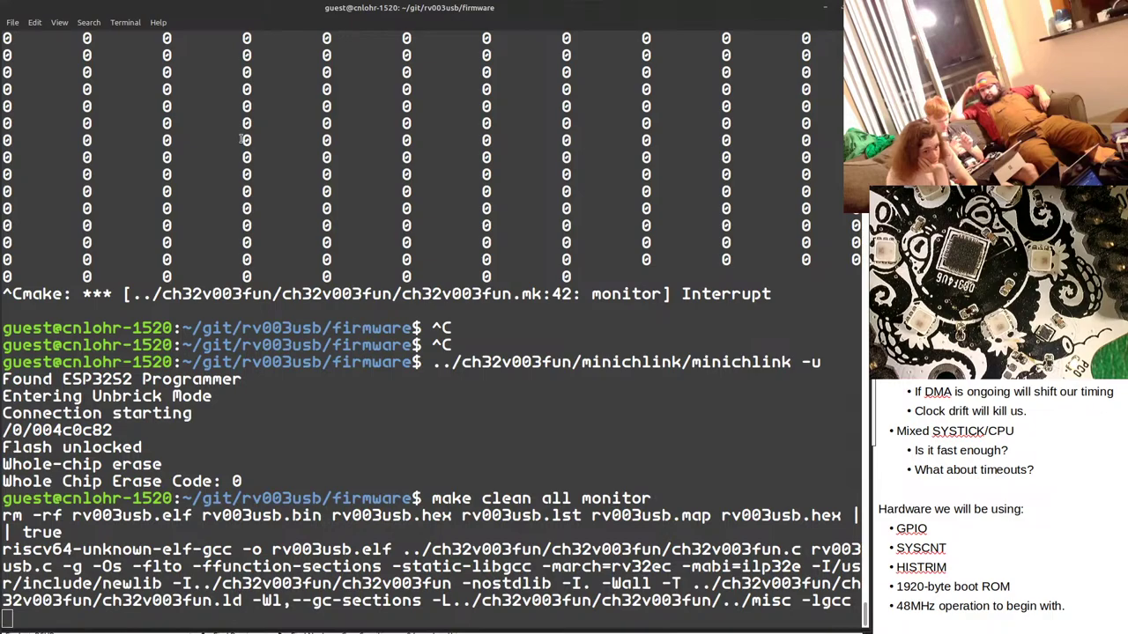
key("alt+Tab")
key("alt+Tab")
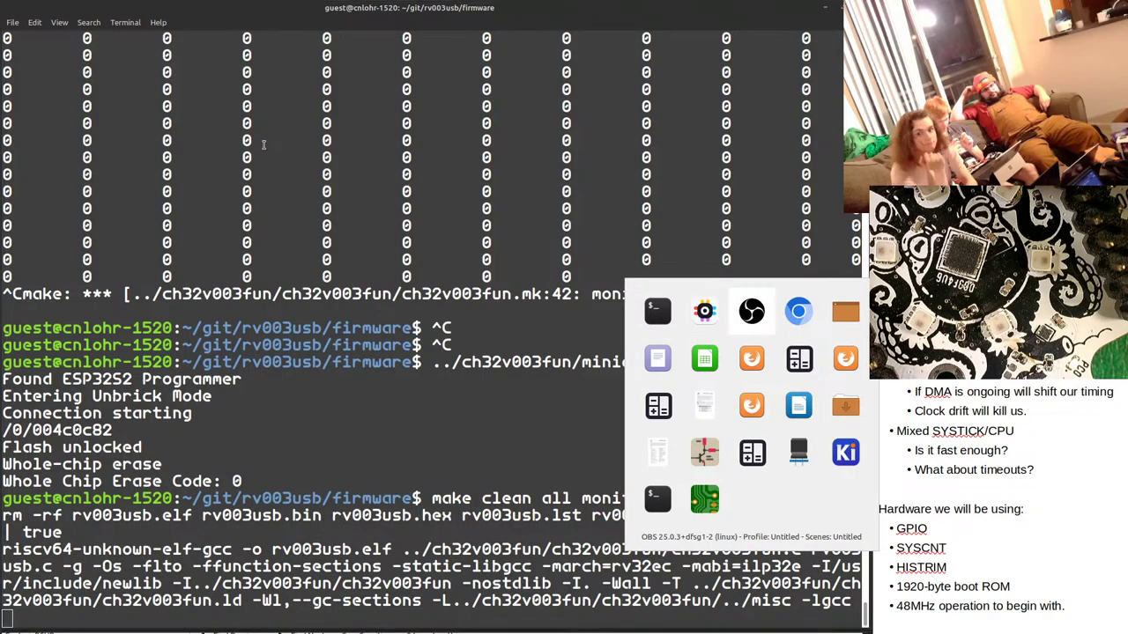
key("alt+shift+Tab")
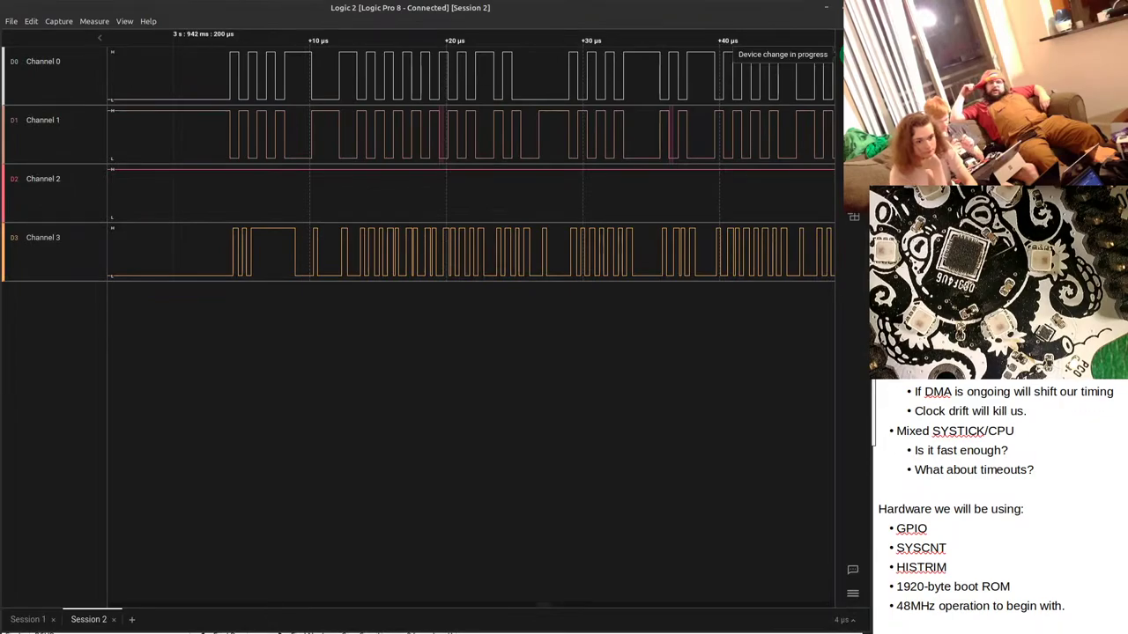
key("alt+Tab")
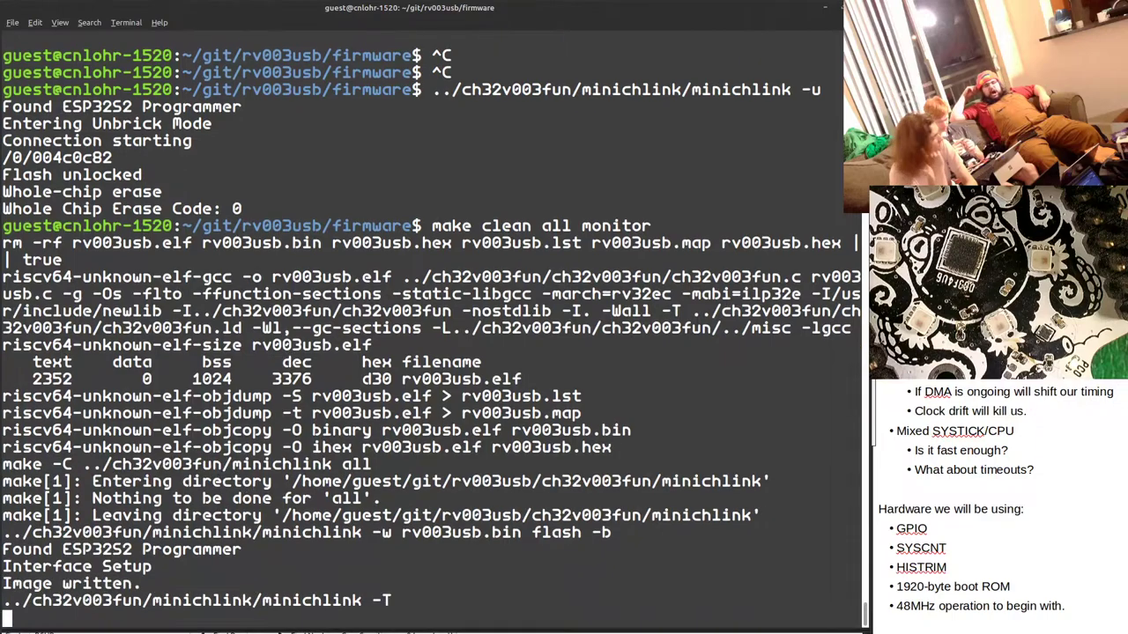
Switch to Logic 2 and try repeatedly to record a new capture of Channels 0 to 3 in Session 2.
key("alt+Tab")
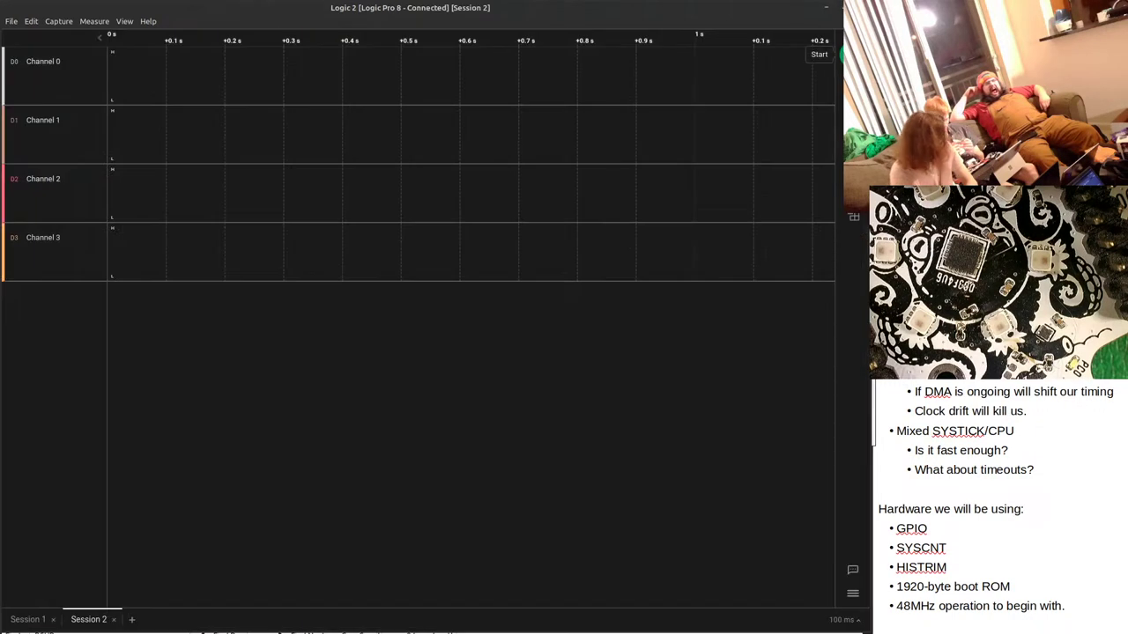
key("r")
scroll(441, 168, "up", 15)
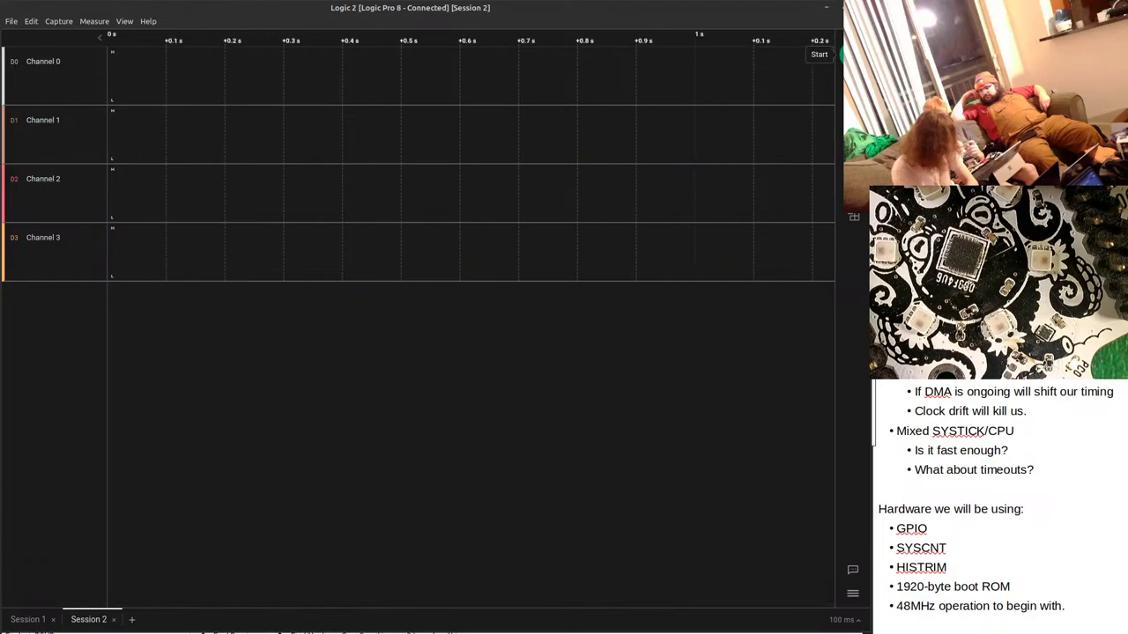
key("r")
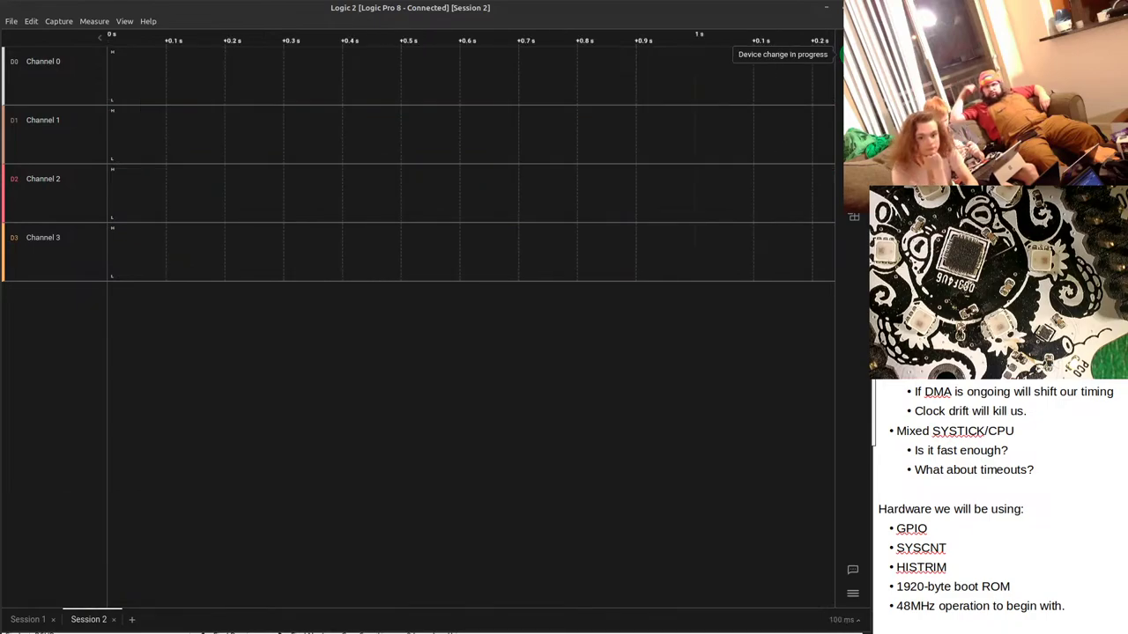
key("r")
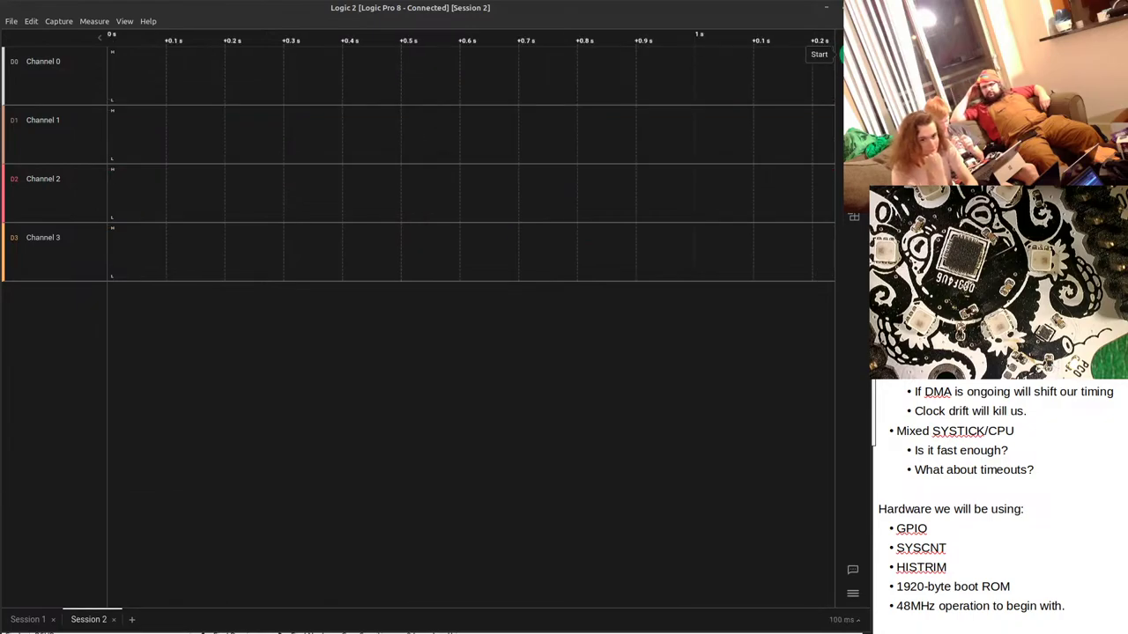
key("r")
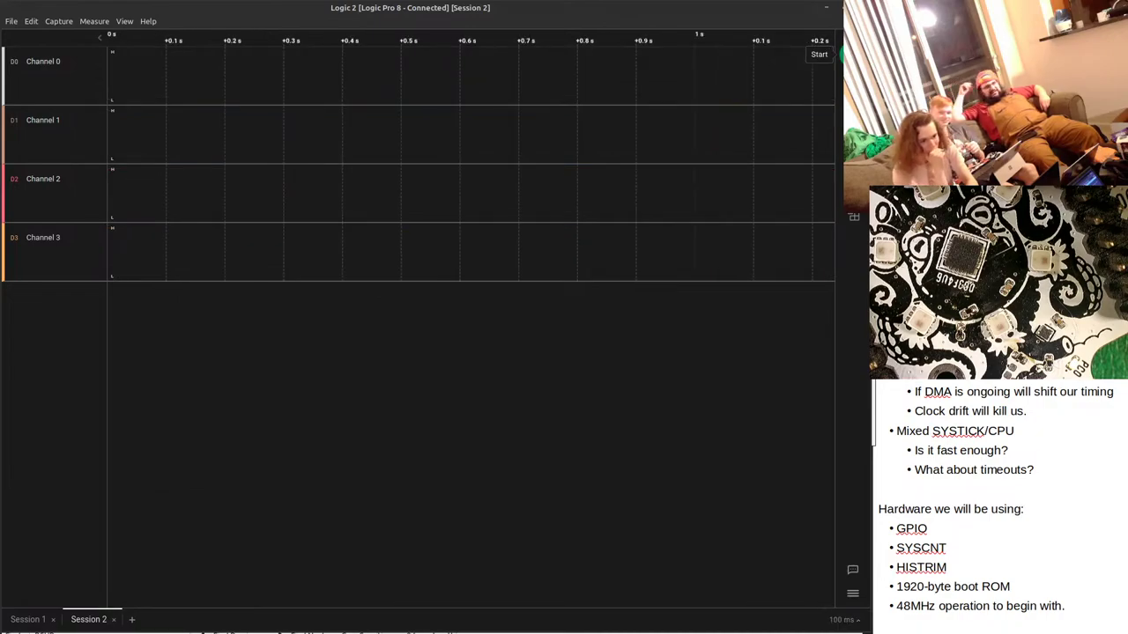
key("r")
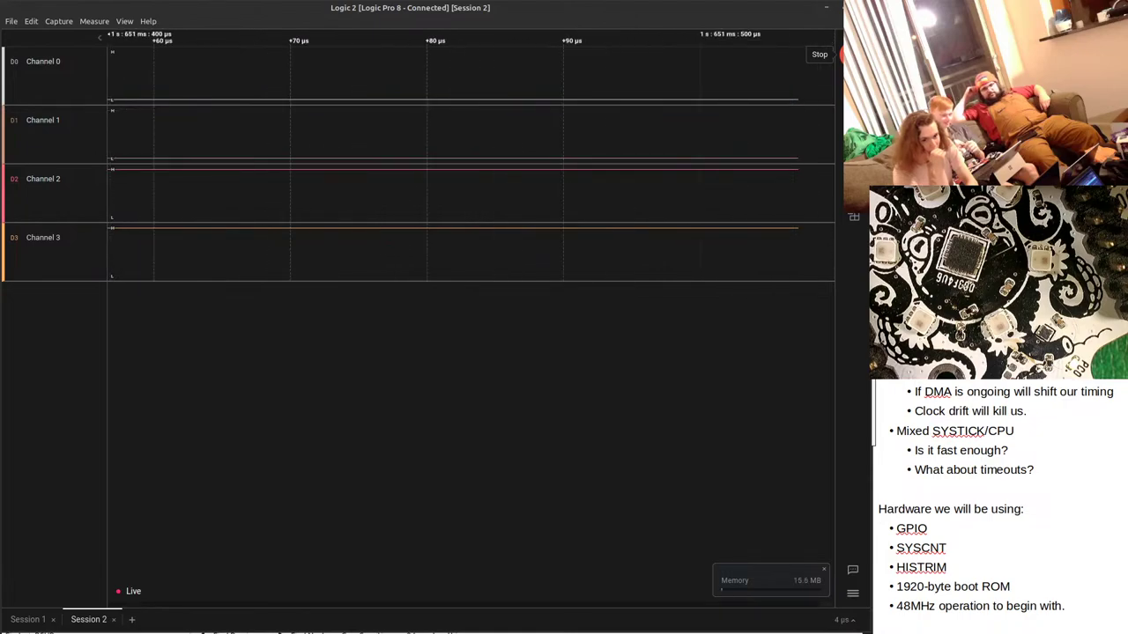
key("r")
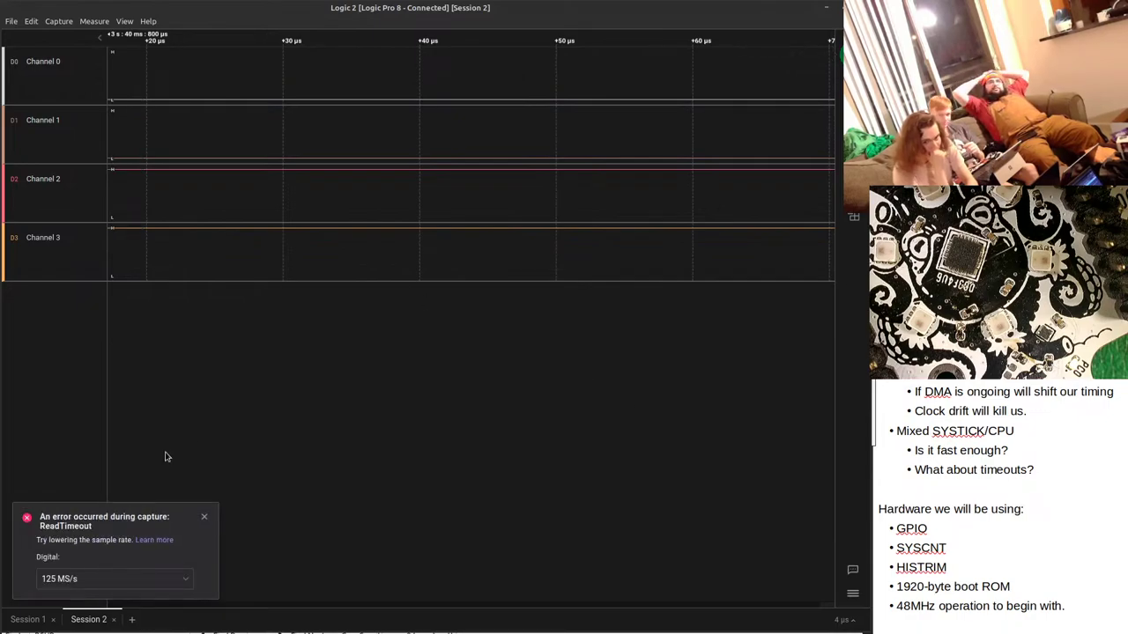
scroll(439, 141, "down", 10)
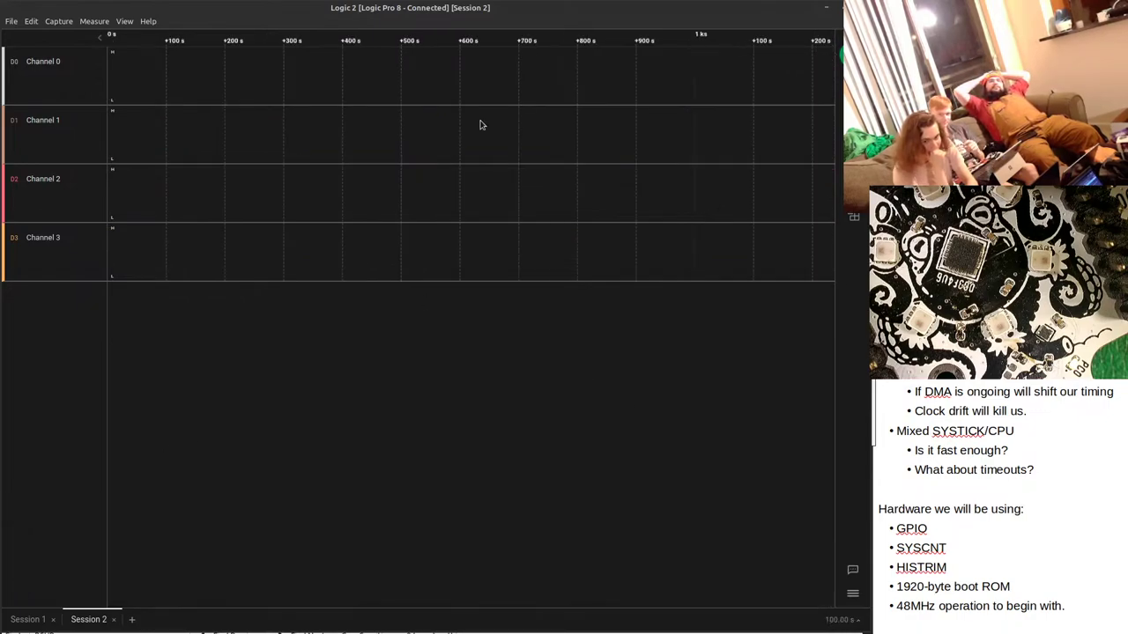
Record the four channels again in Session 2 and inspect the Channel 1 activity around 1 s.
key("r")
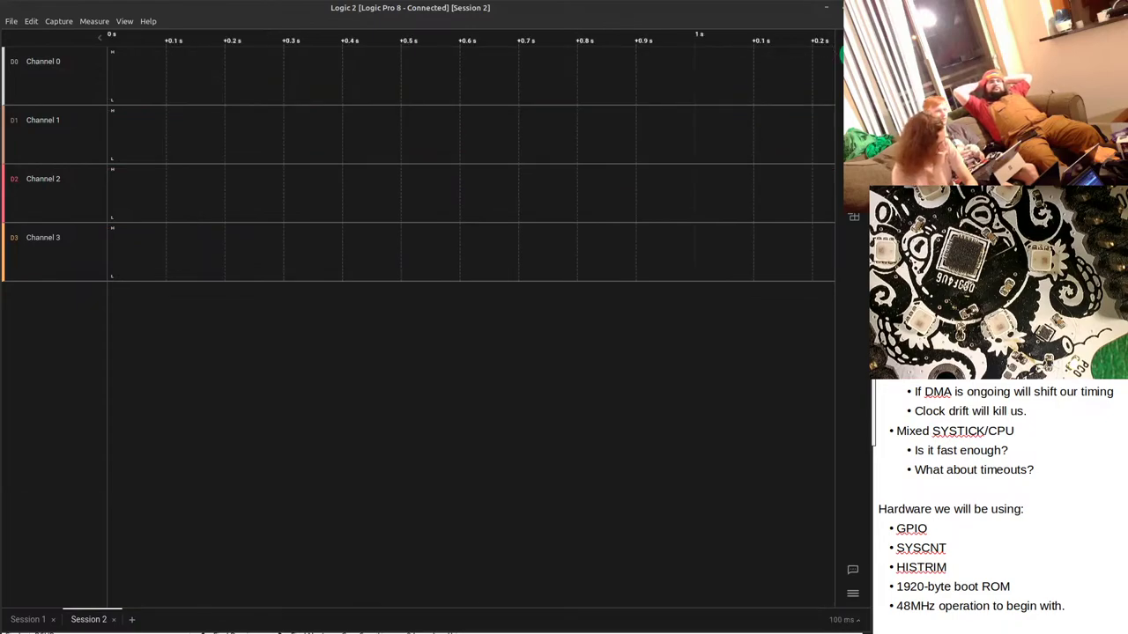
key("r")
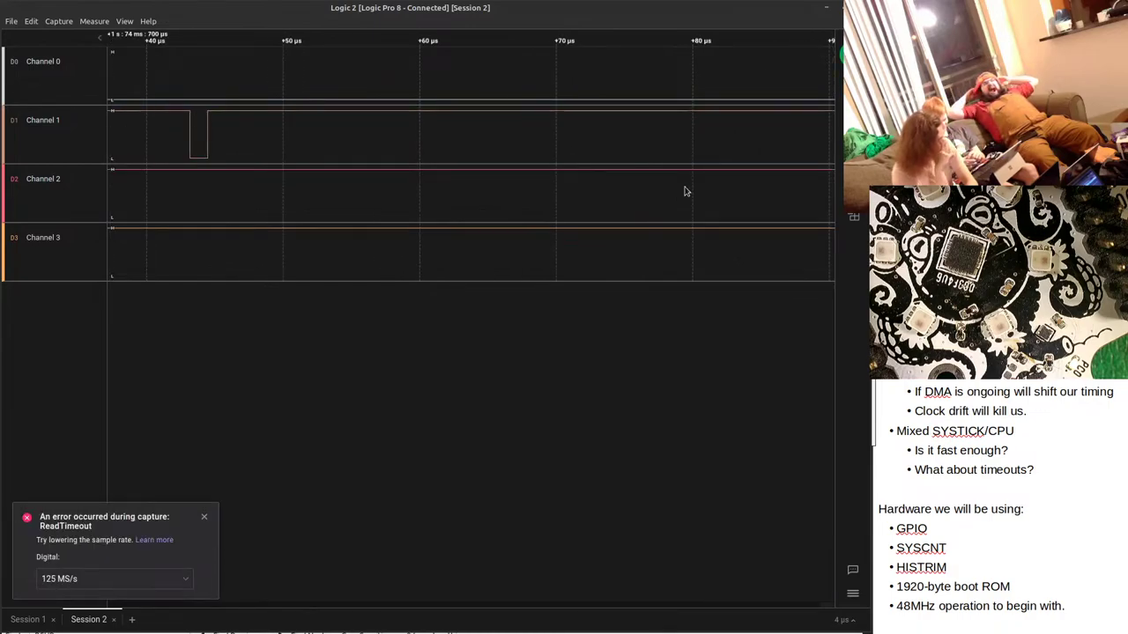
scroll(685, 191, "down", 15)
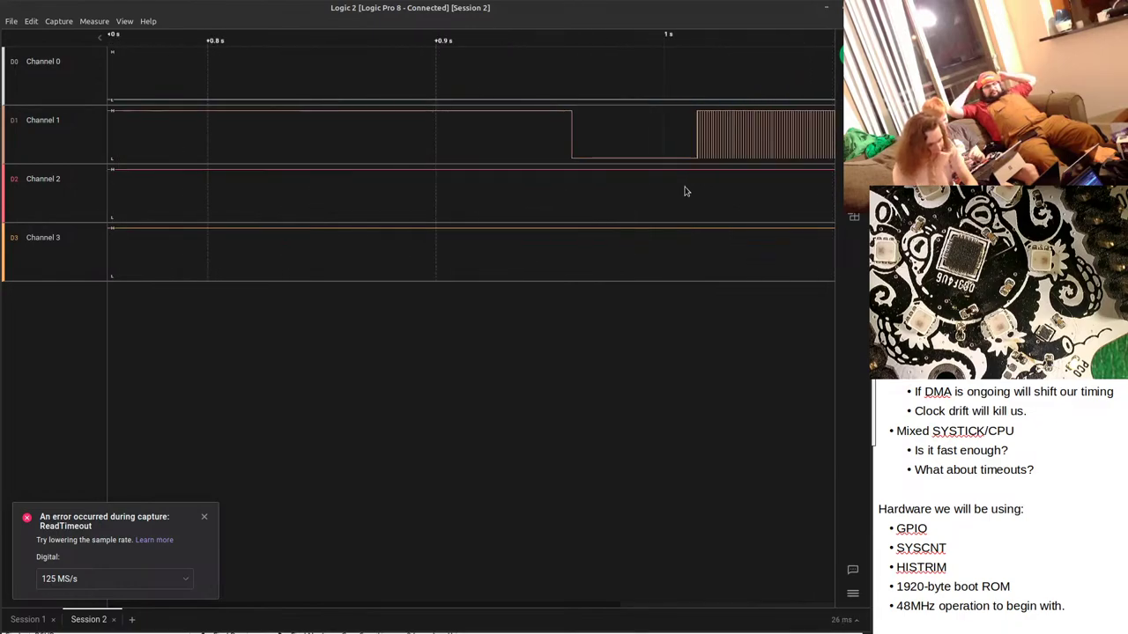
Record a new capture of the four channels in Session 2, restarting it until USB traffic is captured.
scroll(685, 191, "down", 3)
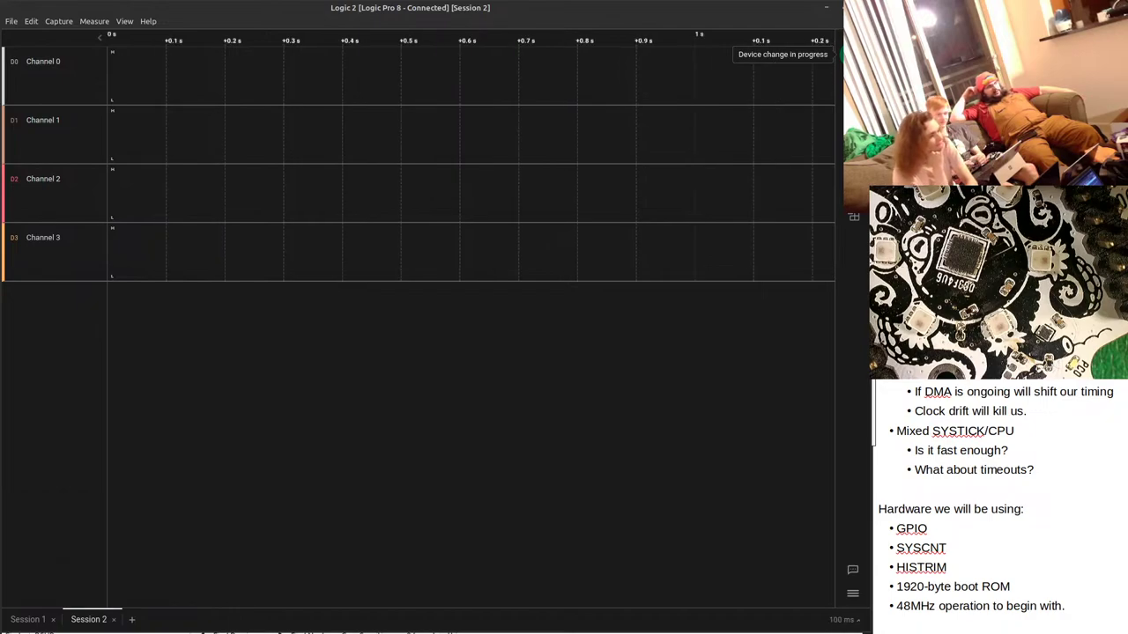
key("r")
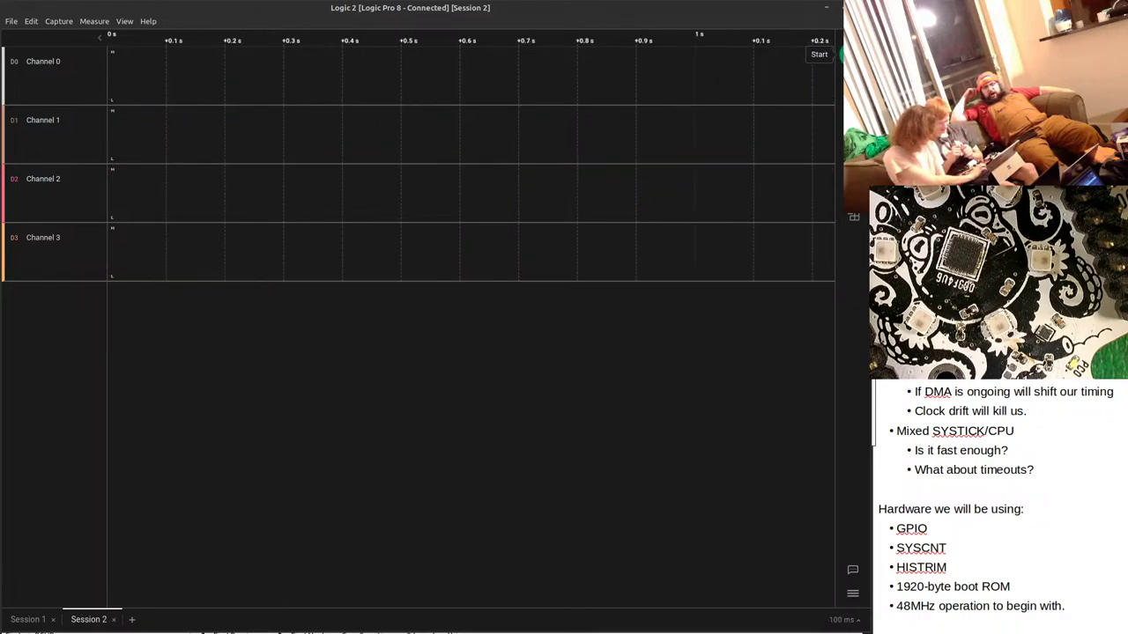
key("r")
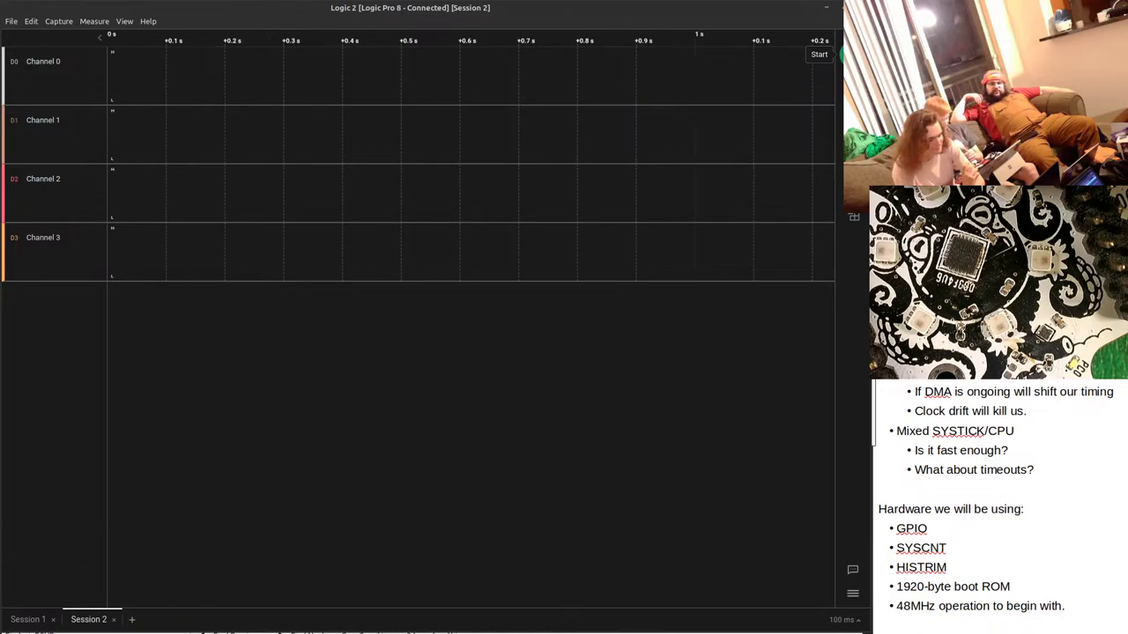
key("r")
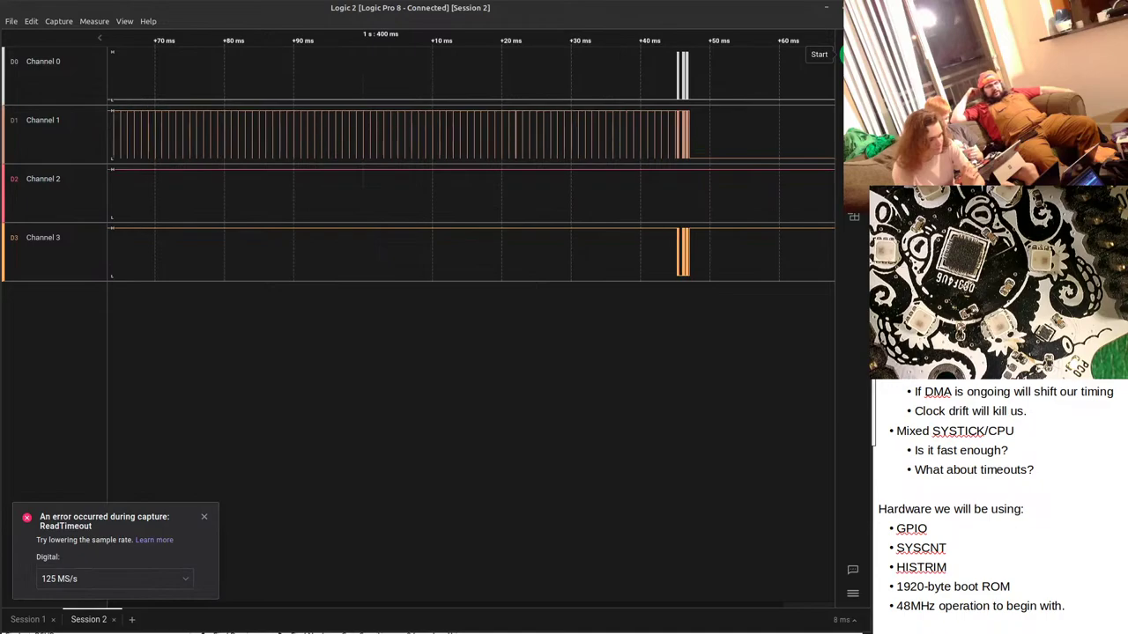
Examine the burst of USB traffic near 1 s 446 ms, locating the start of the packet on Channels 0 and 1.
scroll(614, 150, "up", 8)
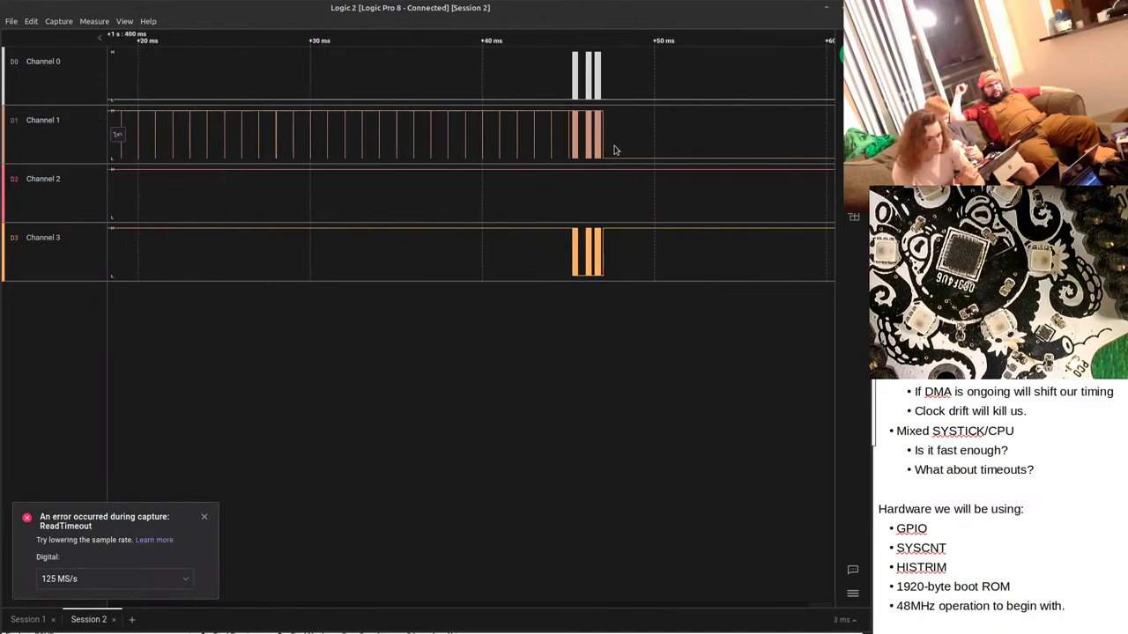
scroll(581, 151, "up", 15)
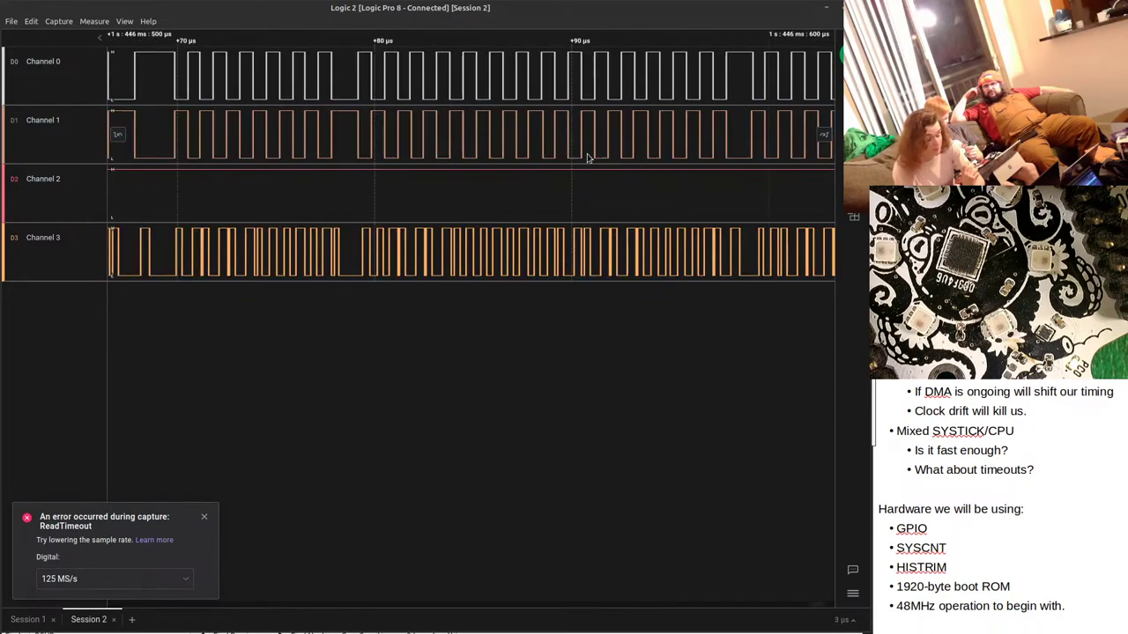
left_click_drag(356, 167, 818, 174)
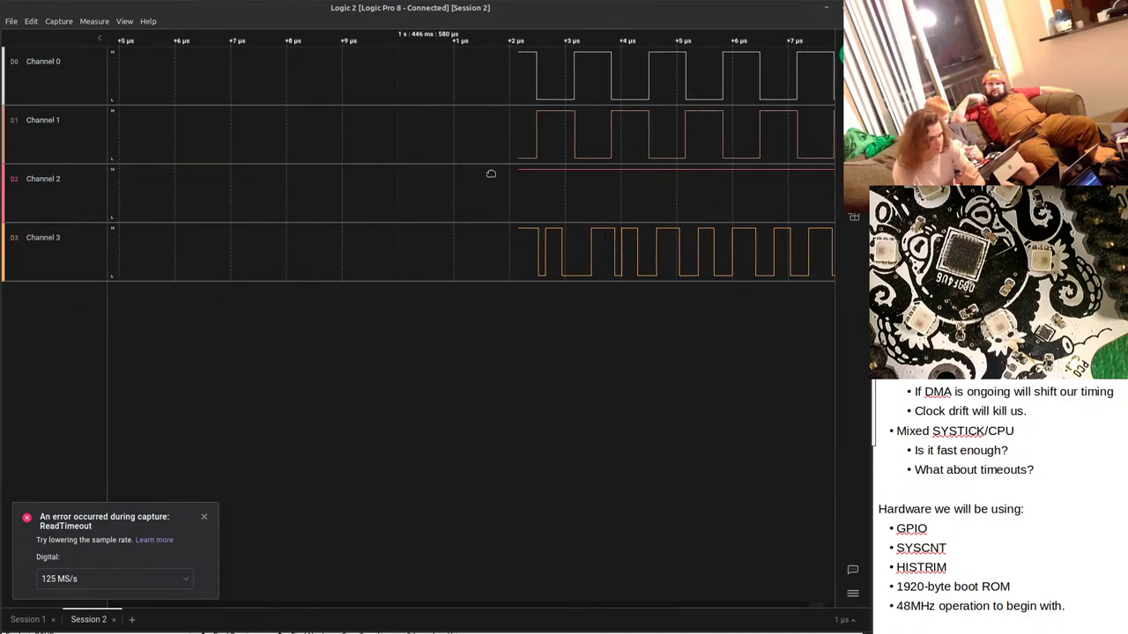
scroll(632, 181, "down", 2)
scroll(762, 186, "down", 3)
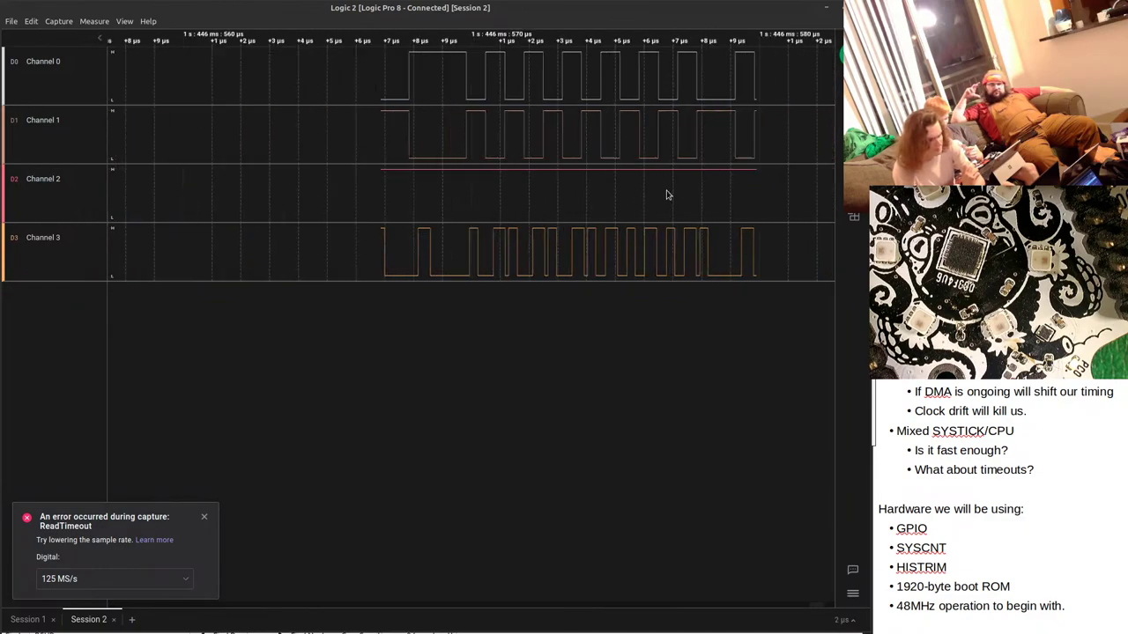
scroll(667, 195, "down", 3)
scroll(188, 183, "up", 4)
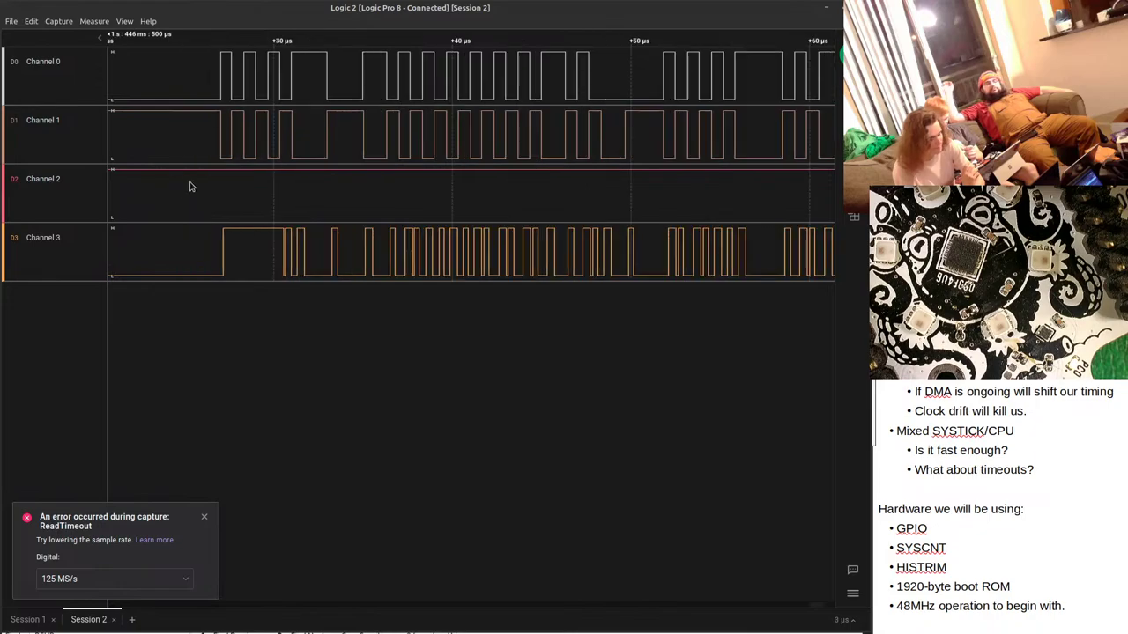
scroll(466, 211, "up", 4)
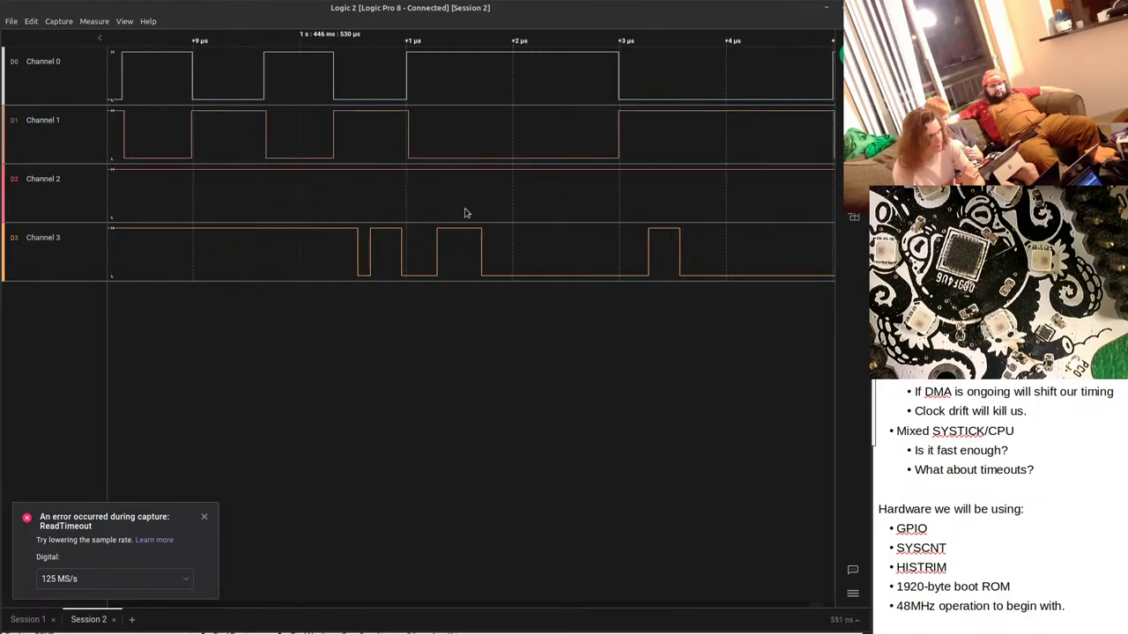
Compare the Channel 3 sampling pulses with the Channel 0 and 1 bit edges through the start of the packet.
mouse_move(641, 258)
left_click_drag(641, 258, 449, 244)
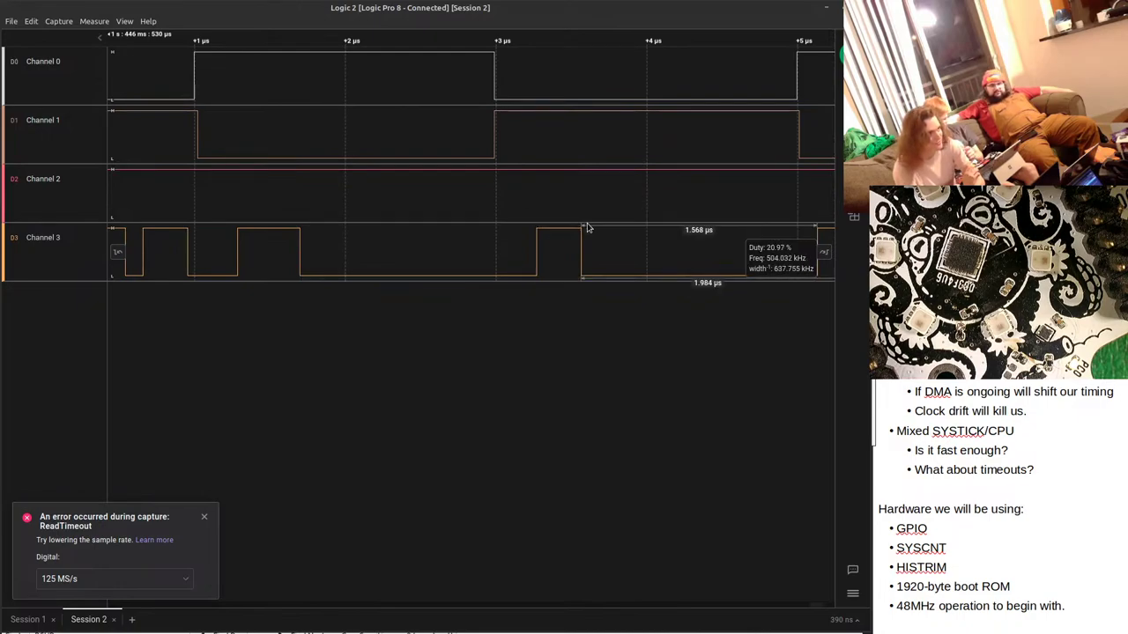
left_click_drag(586, 231, 409, 232)
left_click_drag(750, 271, 391, 189)
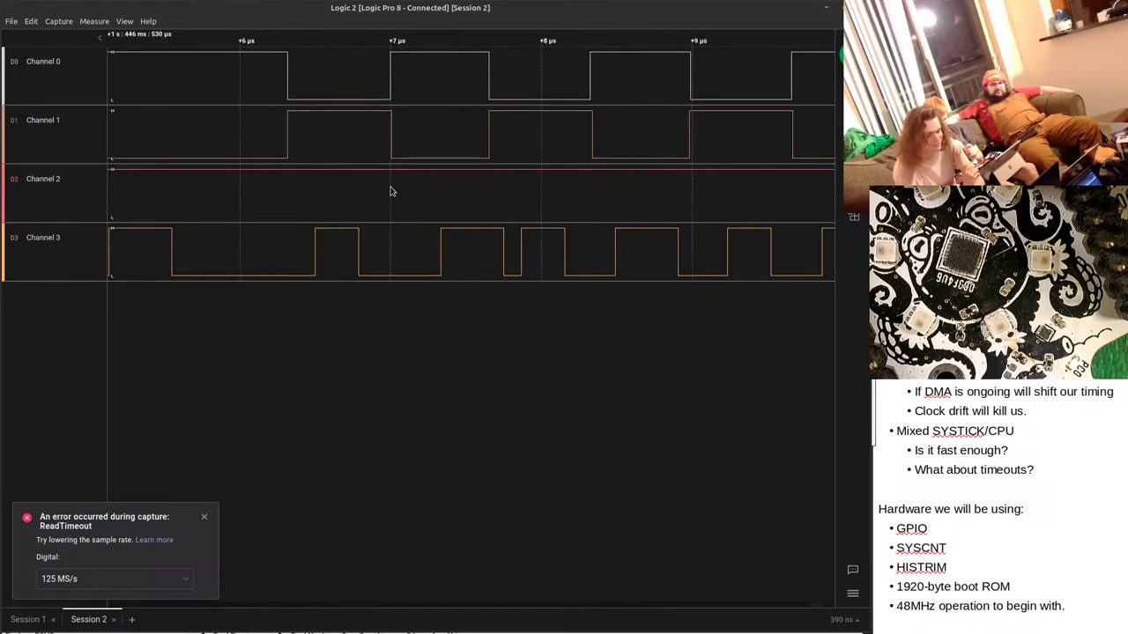
mouse_move(567, 121)
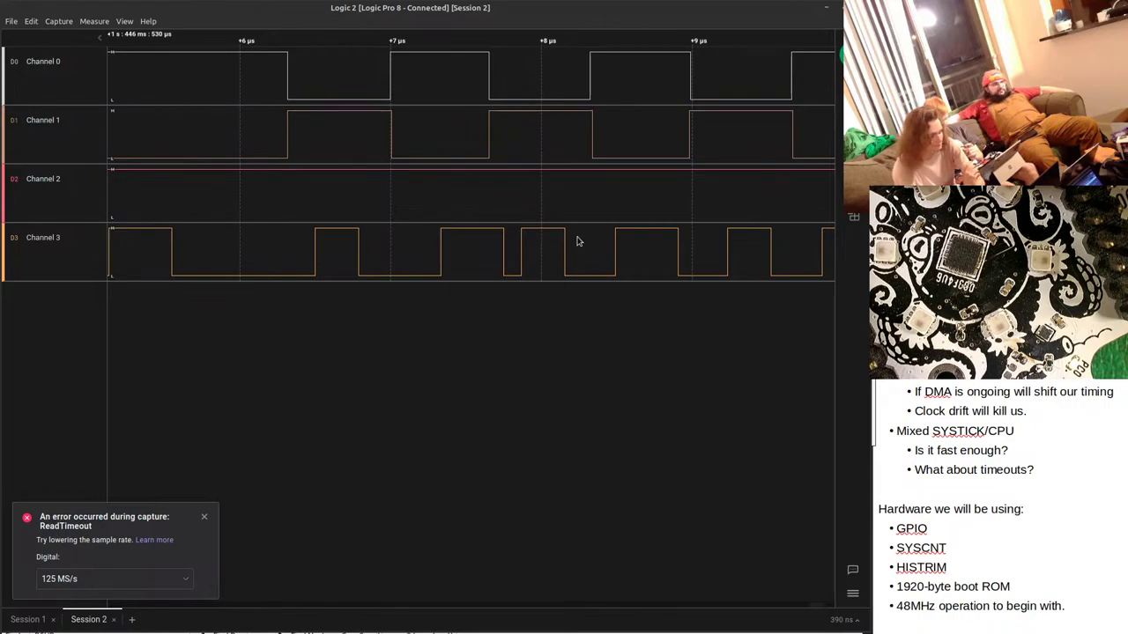
scroll(529, 209, "up", 5)
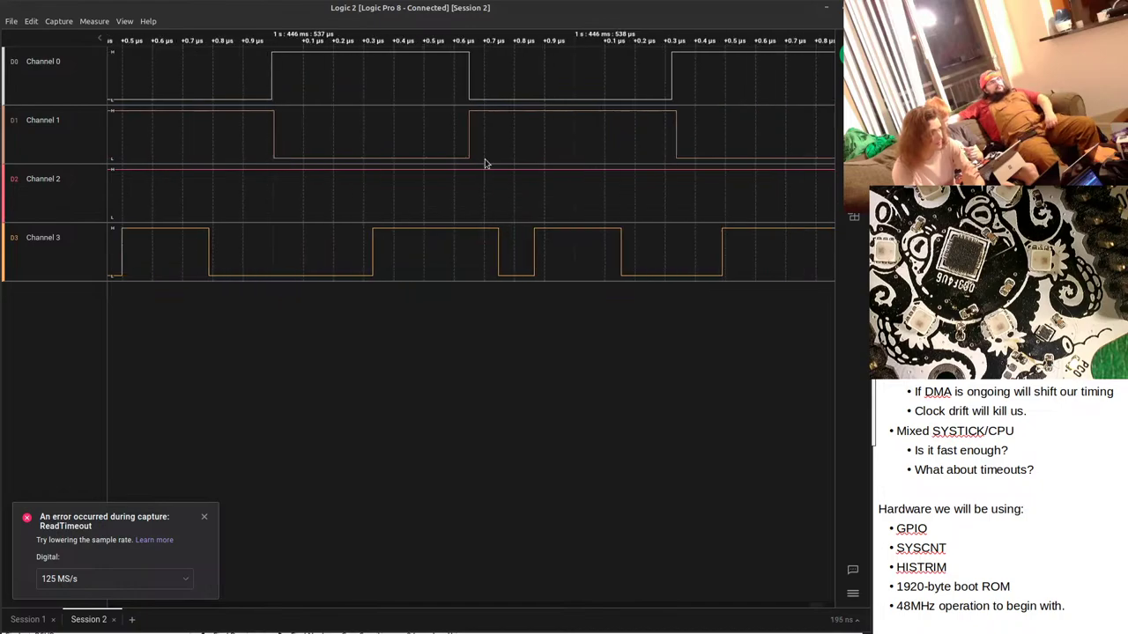
mouse_move(456, 143)
mouse_move(276, 139)
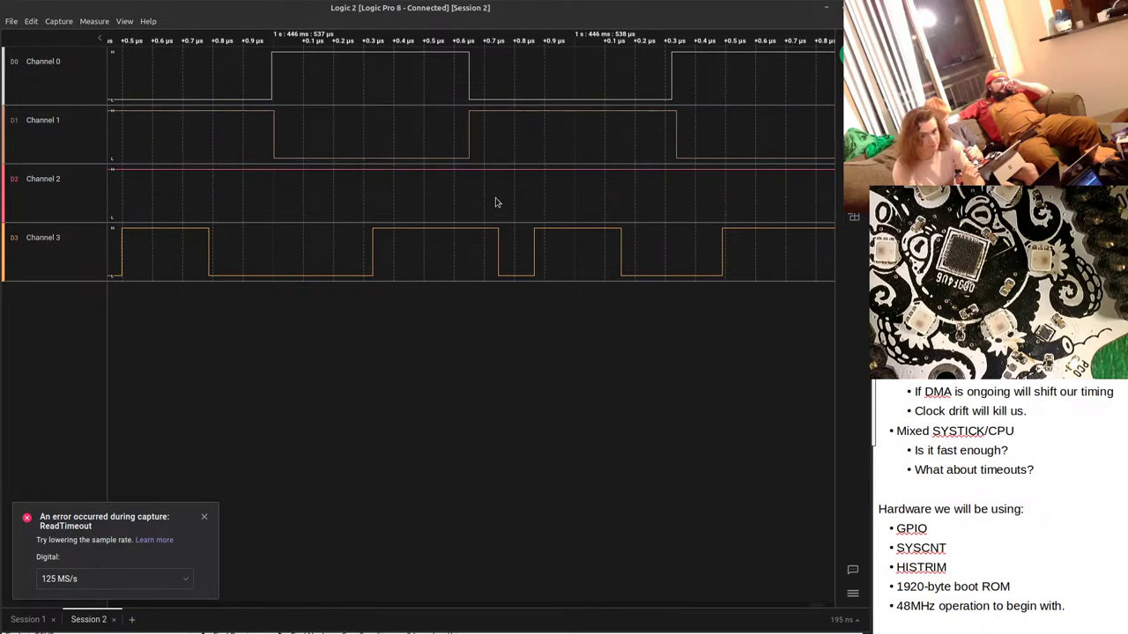
Save the Session 2 capture to the Desktop under the name Capture3USB.
left_click(11, 21)
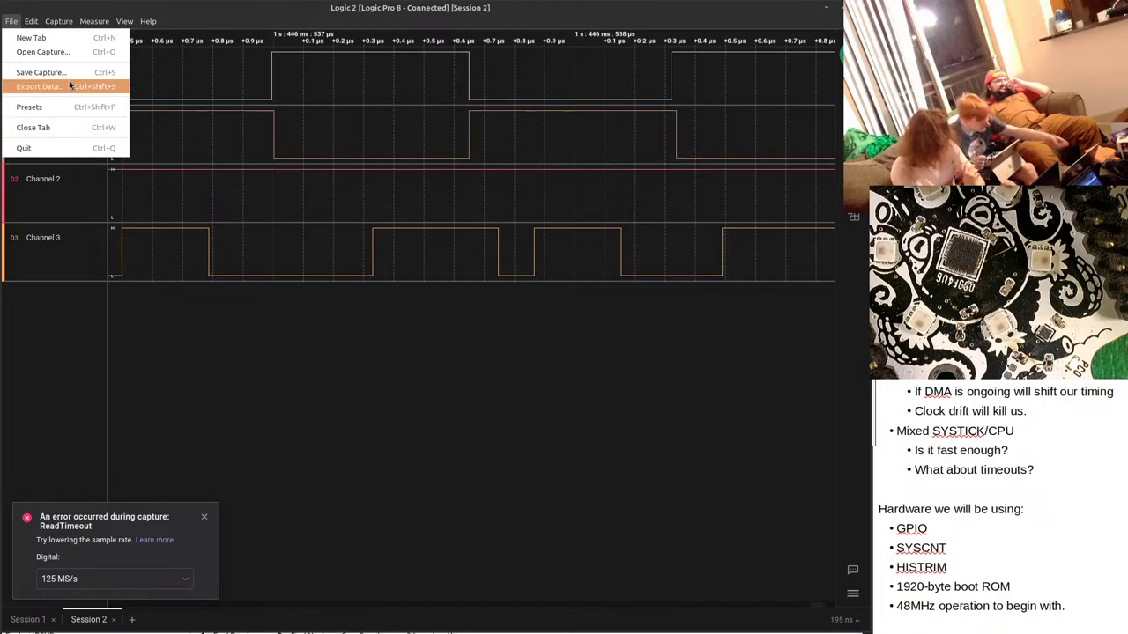
left_click(58, 78)
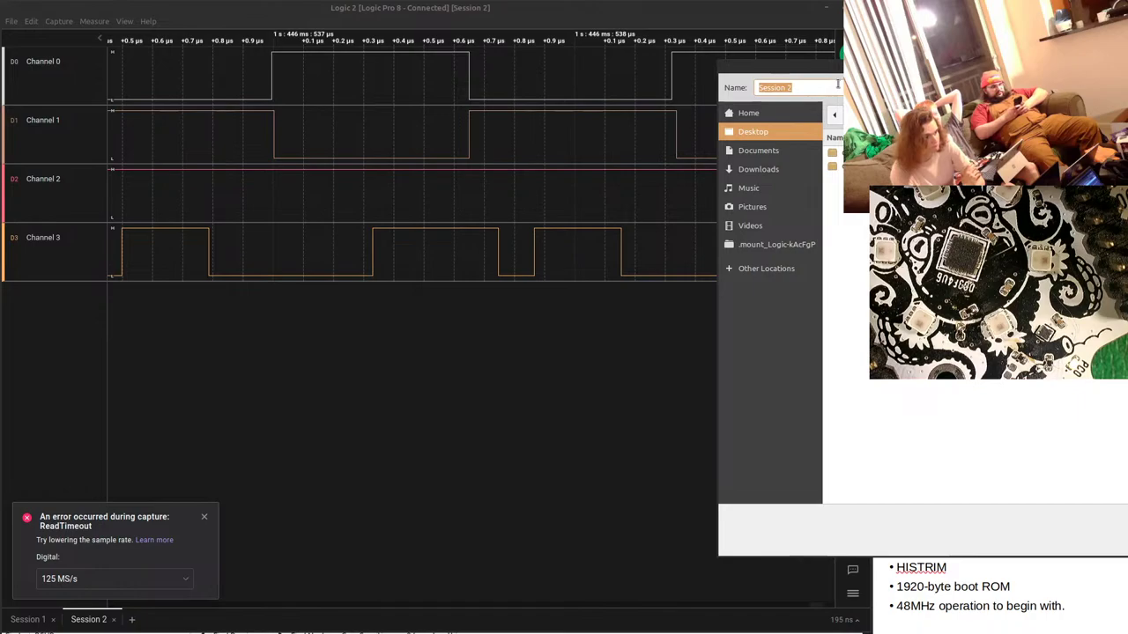
type("Capture")
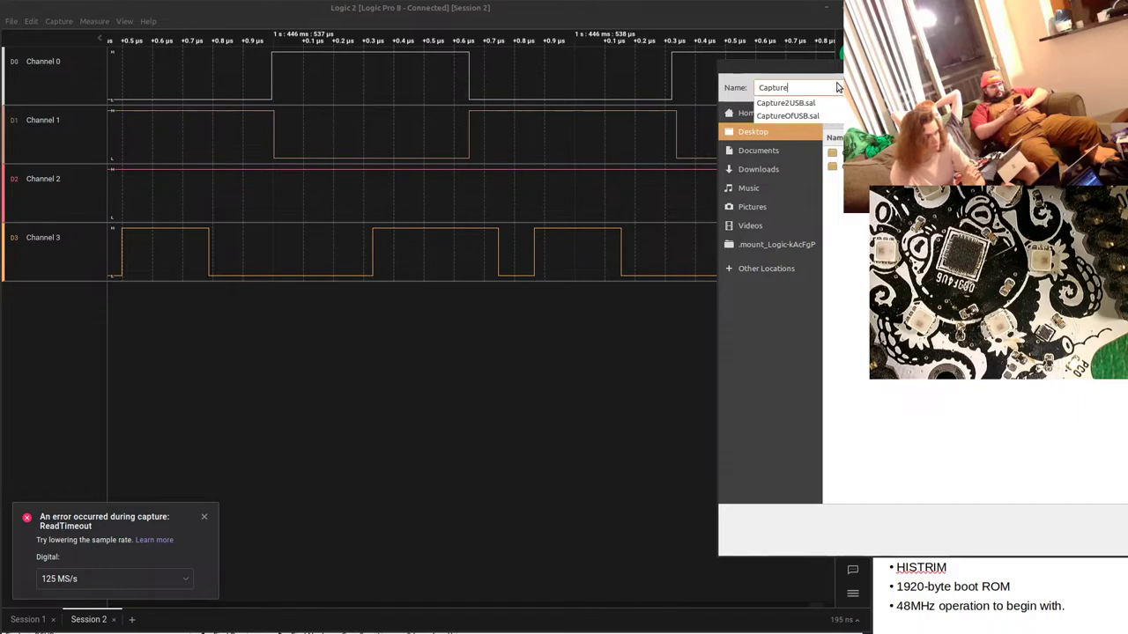
type("3USB")
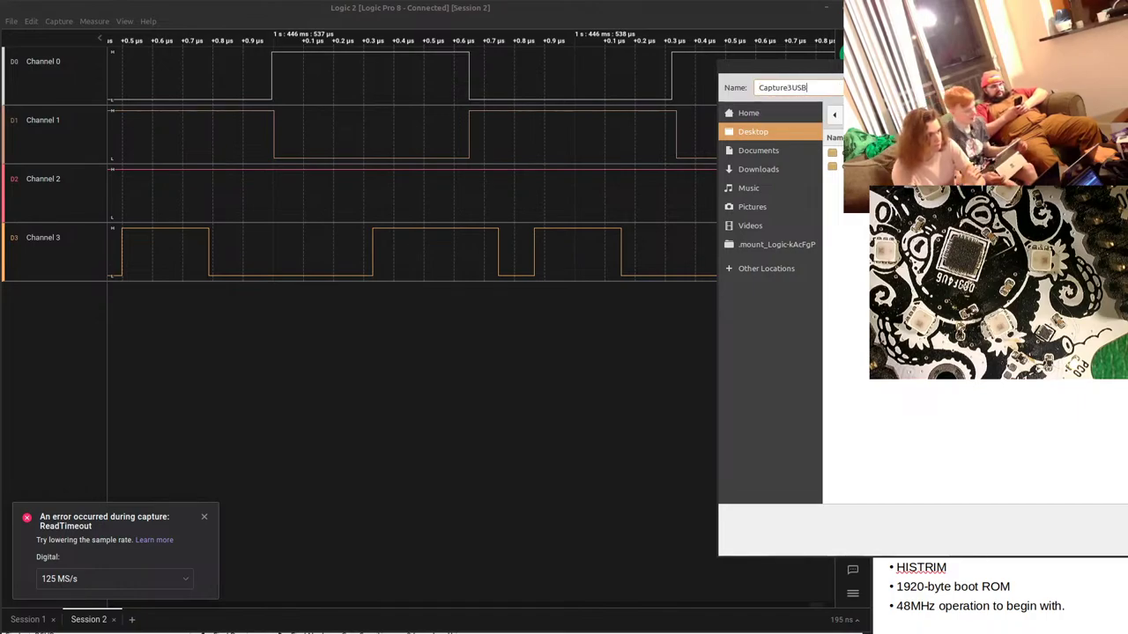
key("Return")
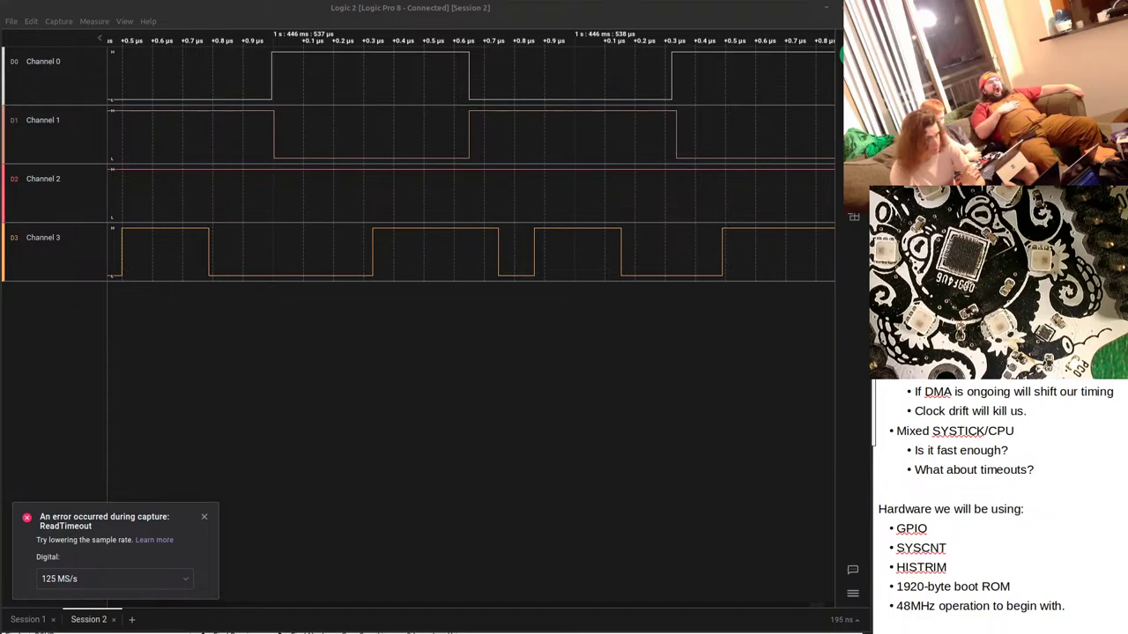
Export the raw data of Channels 0 to 3 for all time as CSV to the Desktop folder.
left_click(11, 21)
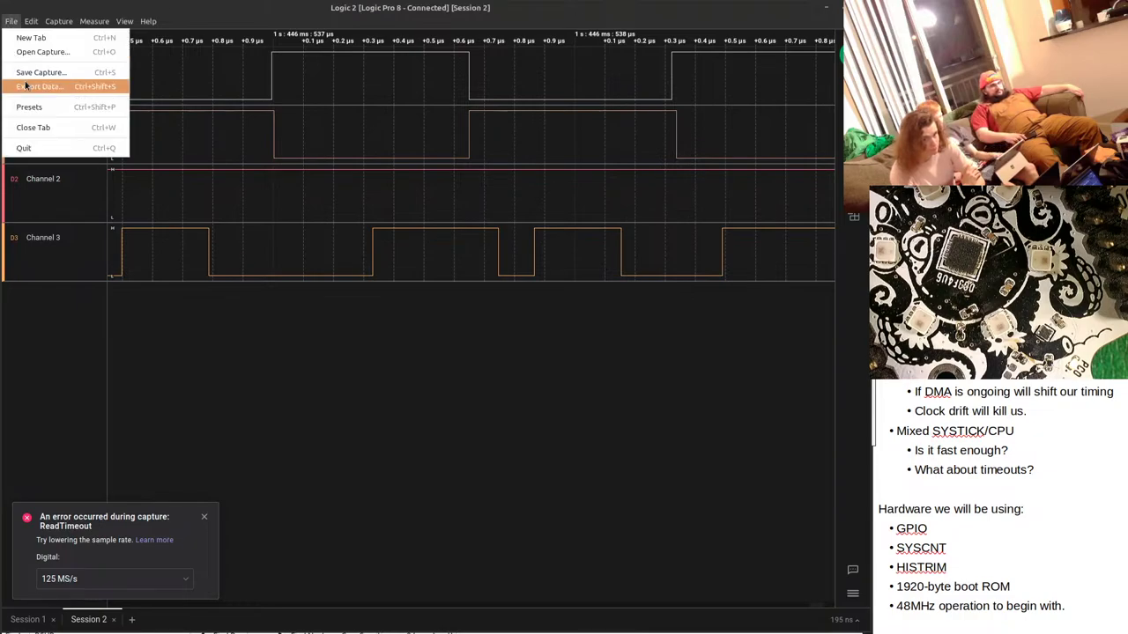
left_click(292, 138)
key("ctrl+shift+e")
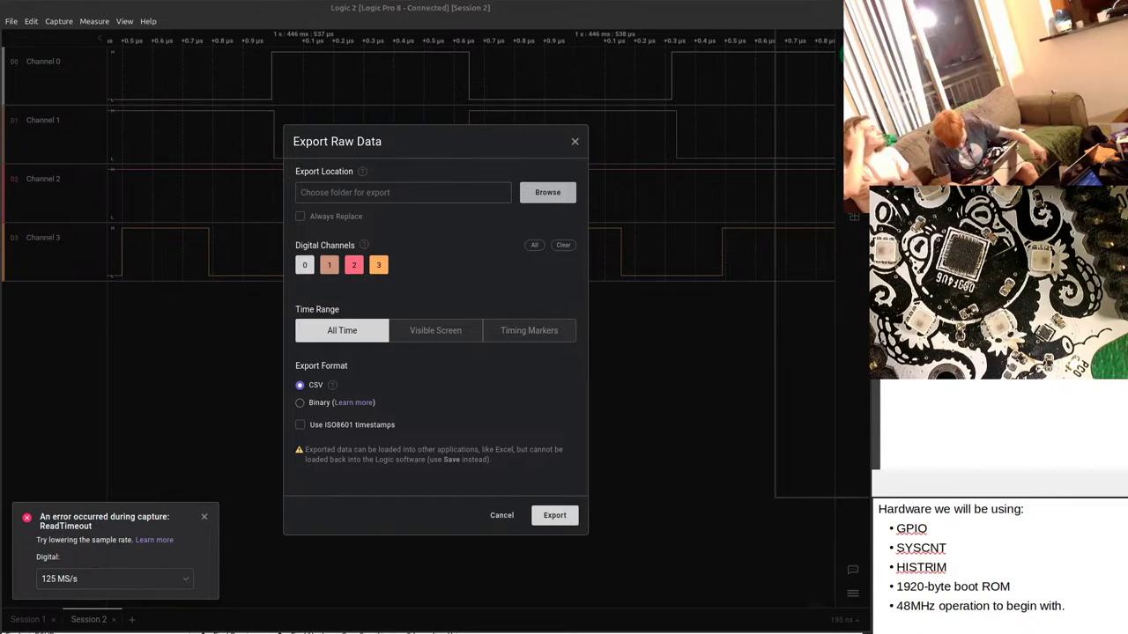
left_click(547, 192)
left_click(375, 162)
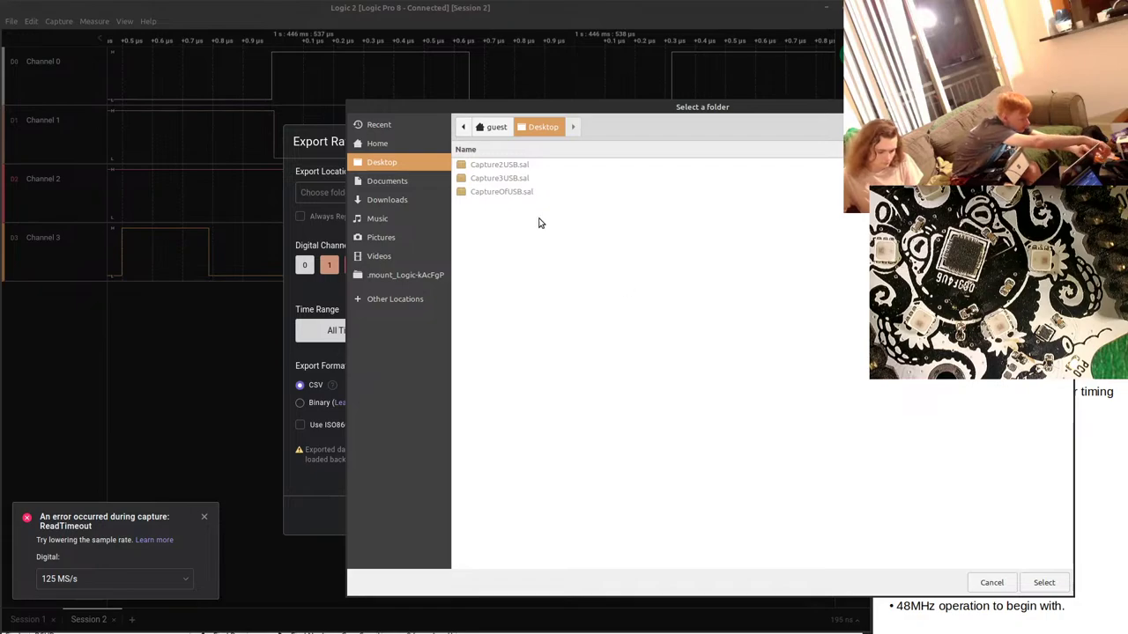
left_click(1043, 582)
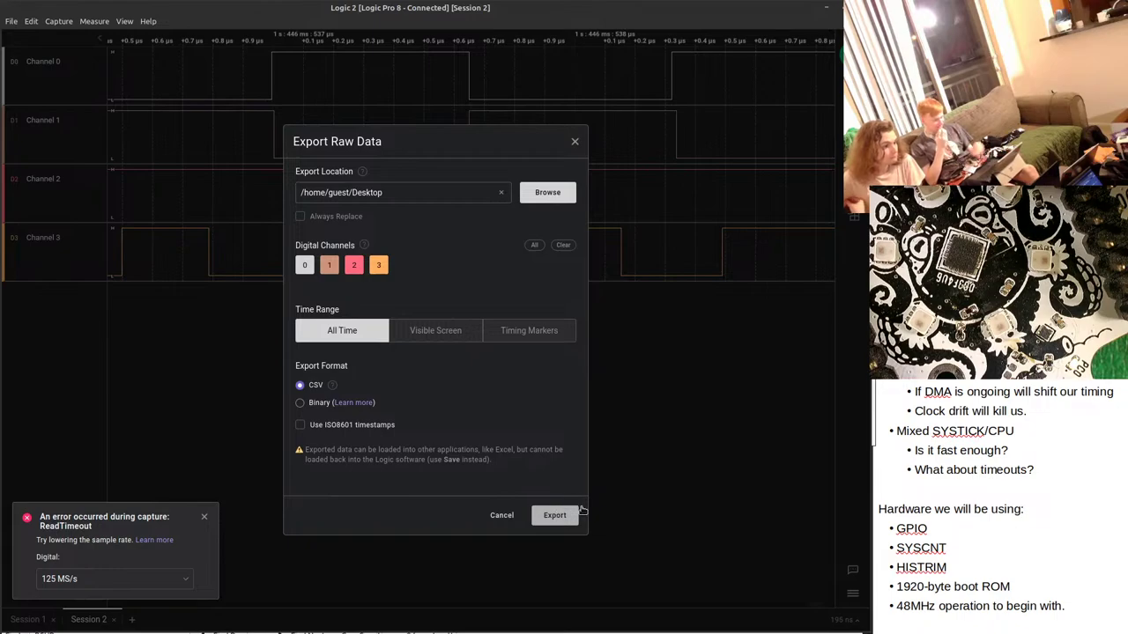
left_click(555, 514)
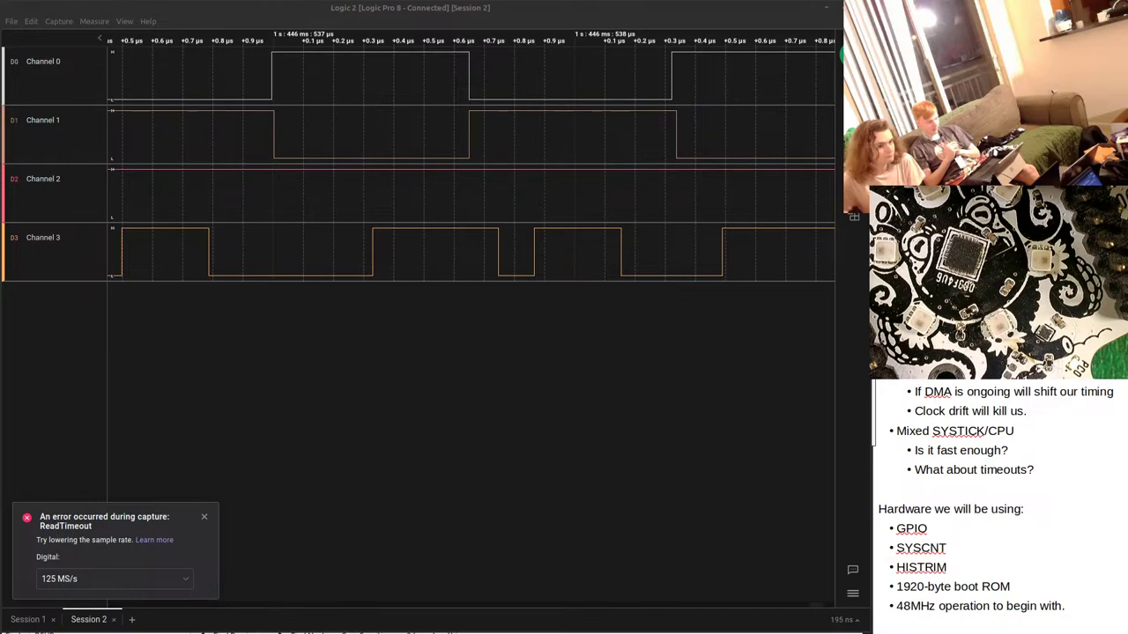
Switch to the notes document and answer "Is it fast enough?" under Mixed SYSTICK/CPU with a bold "Probably not.".
scroll(1070, 559, "down", 1)
scroll(1070, 559, "up", 3)
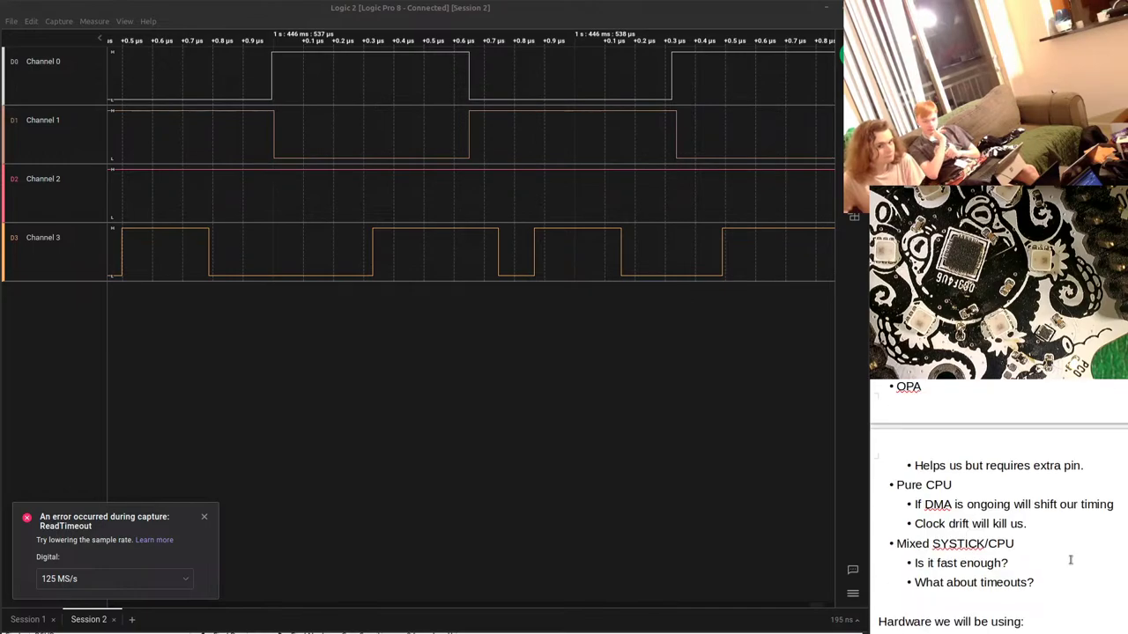
left_click(1052, 582)
key("shift+Up")
key("shift+Home")
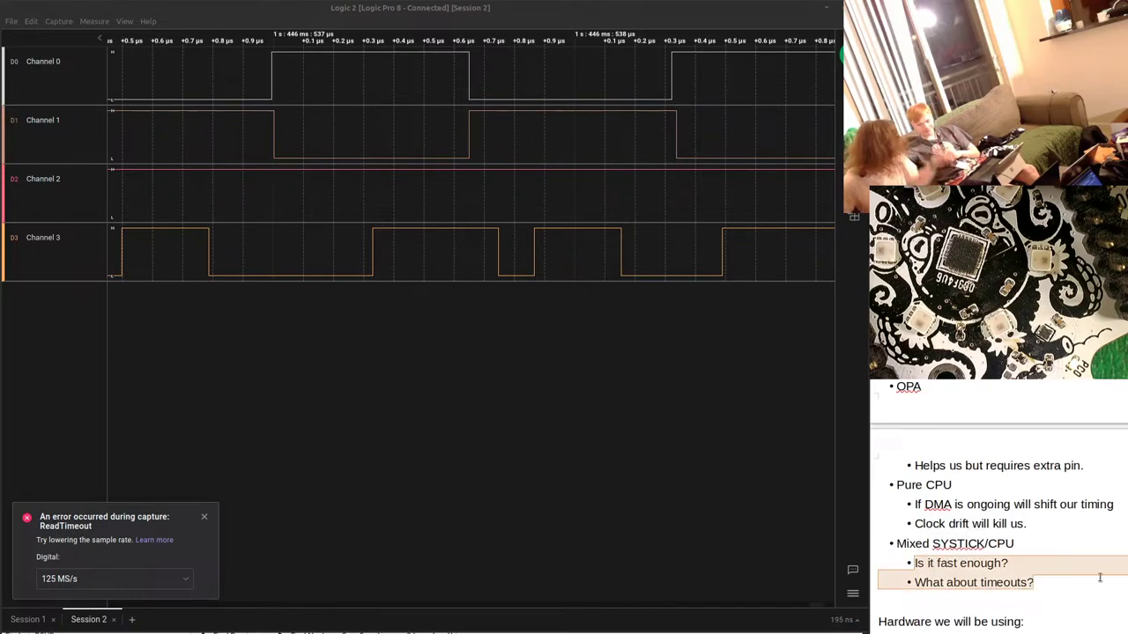
left_click(1077, 564)
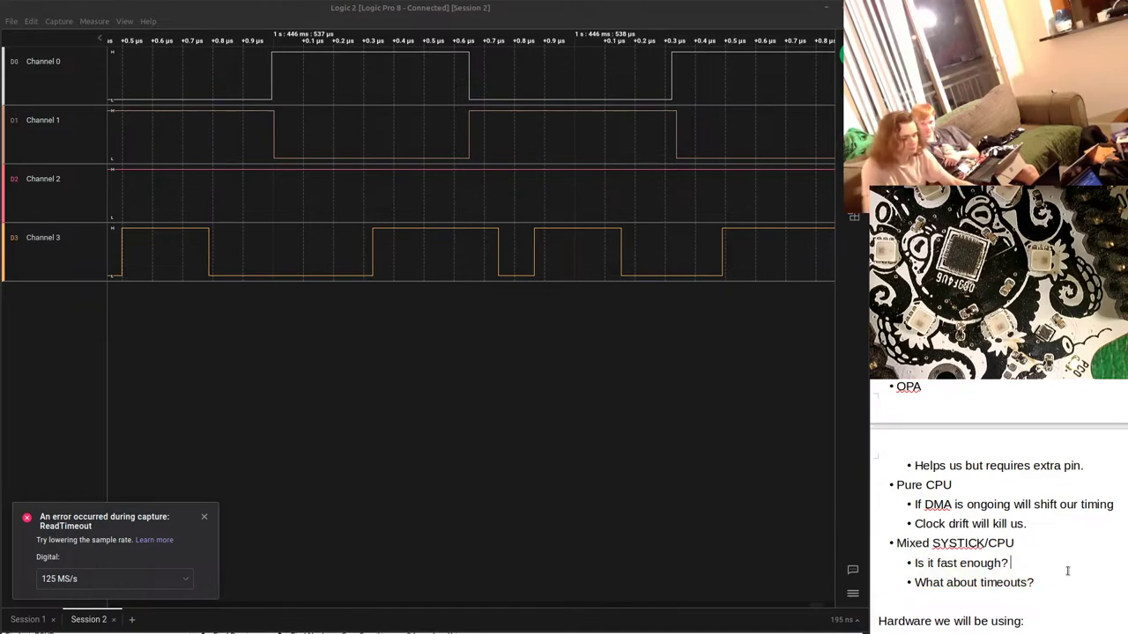
type("Probably not.")
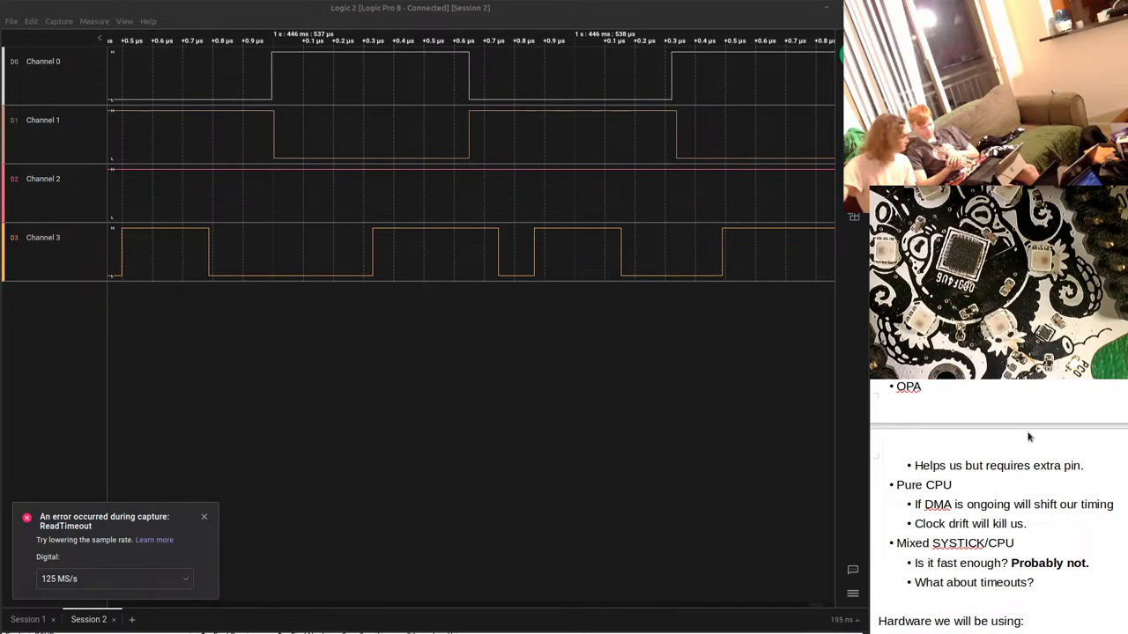
Review the Approaches list in the notes, covering the Pure GPIO DMA and Timer Capture entries.
scroll(1062, 537, "up", 5)
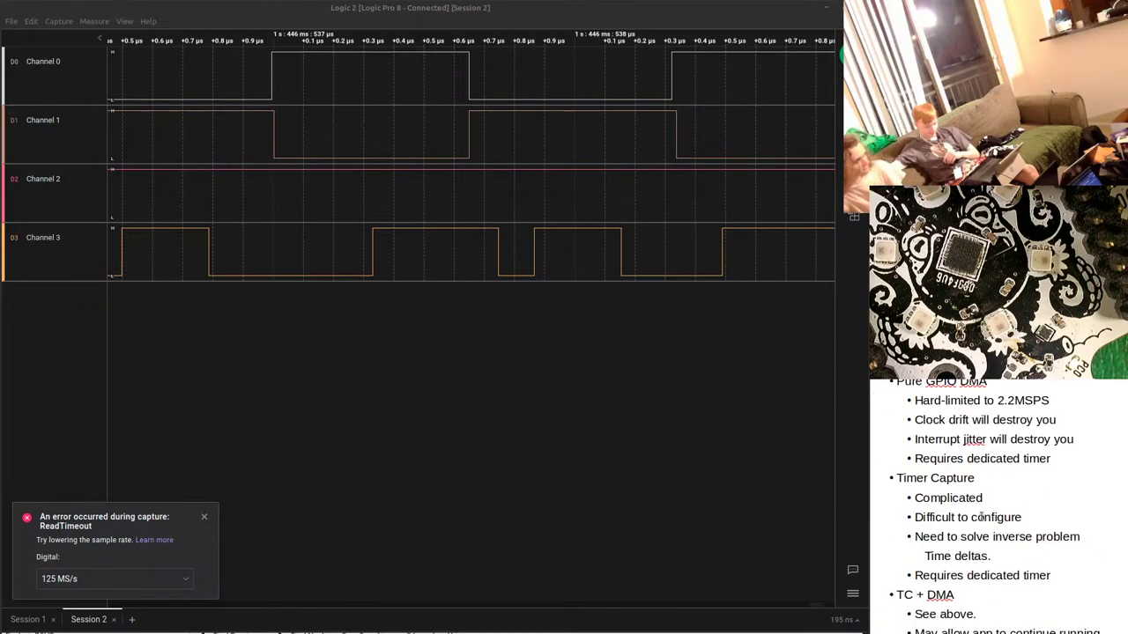
scroll(982, 517, "up", 2)
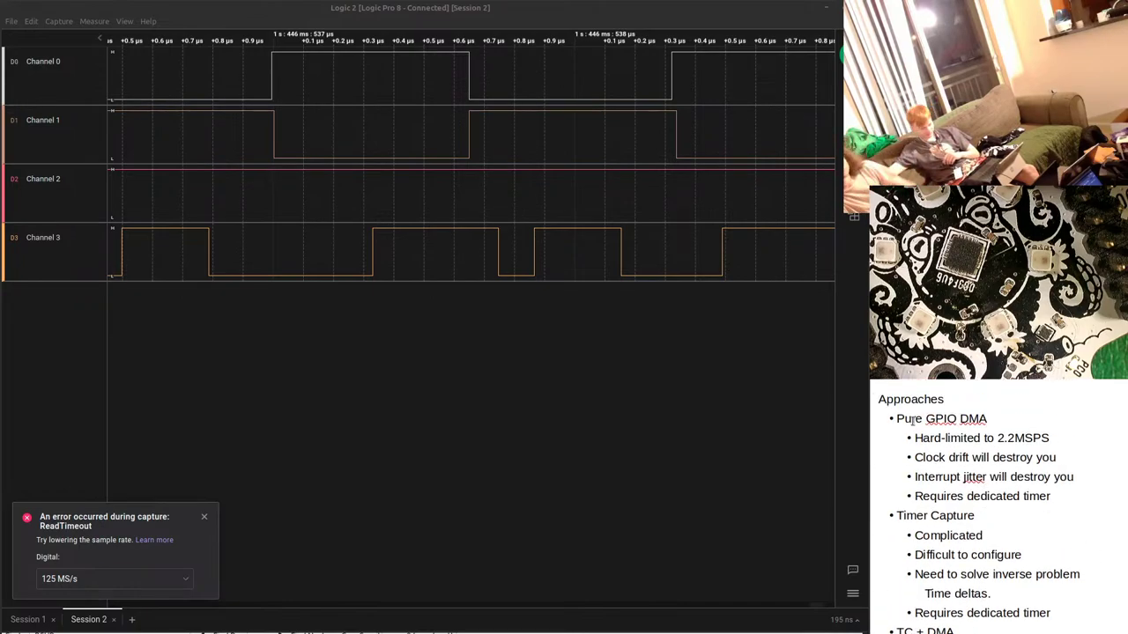
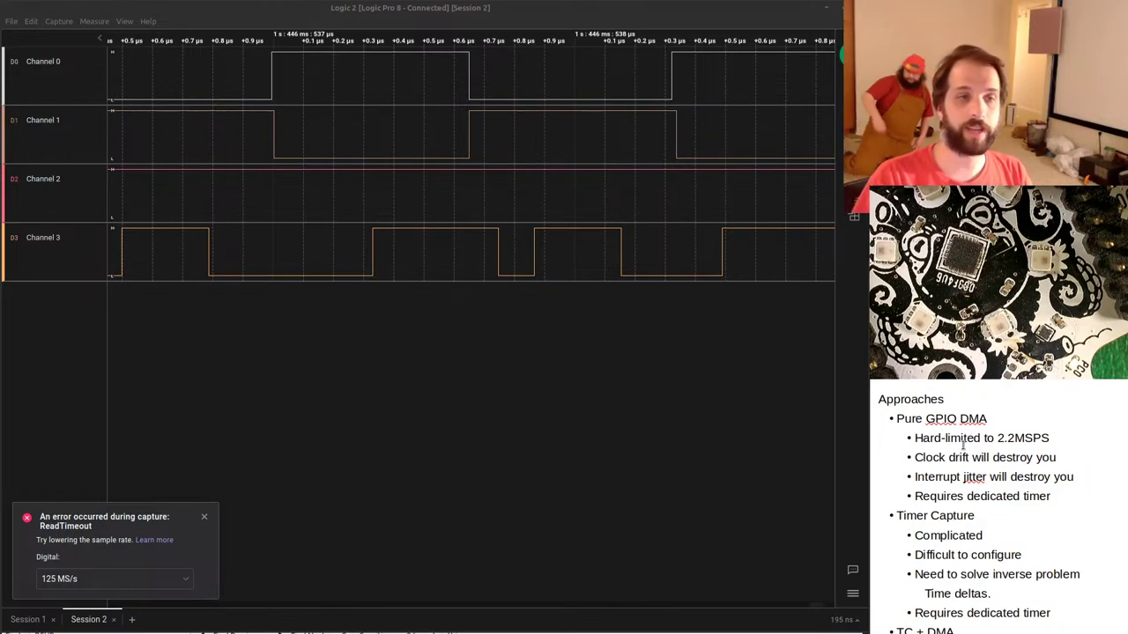
scroll(962, 445, "down", 1)
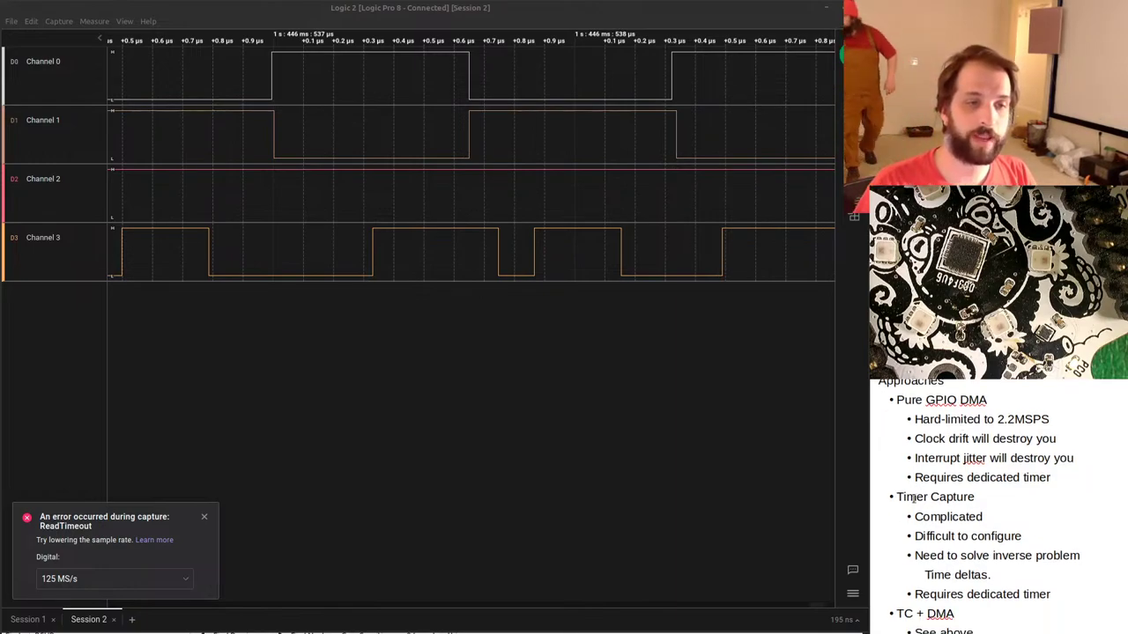
left_click_drag(913, 499, 976, 497)
left_click(983, 495)
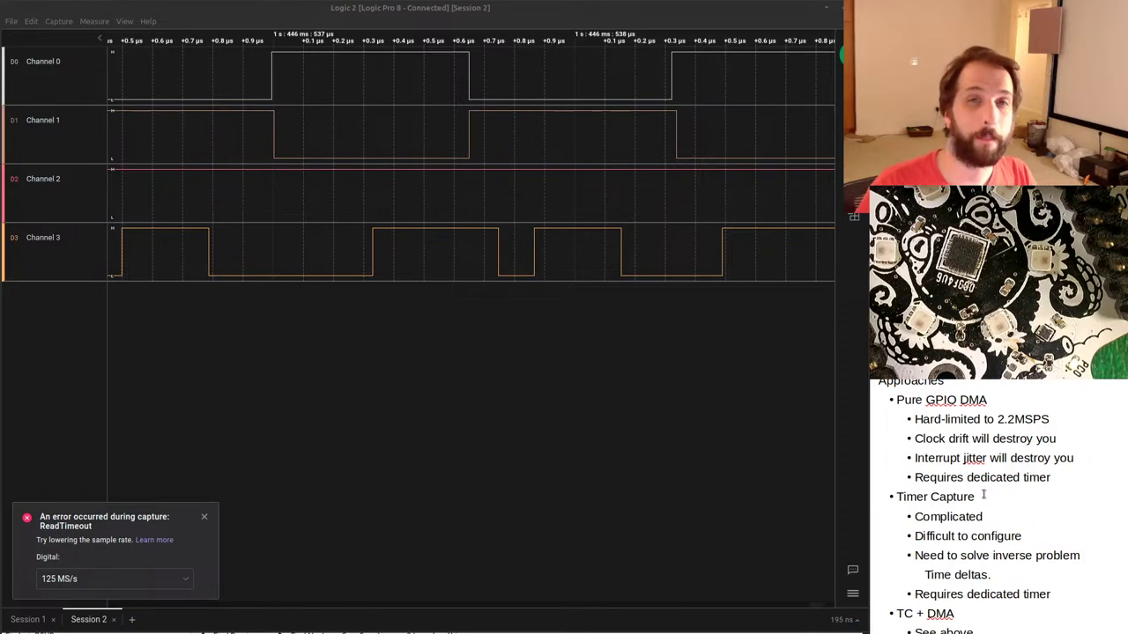
scroll(978, 495, "down", 1)
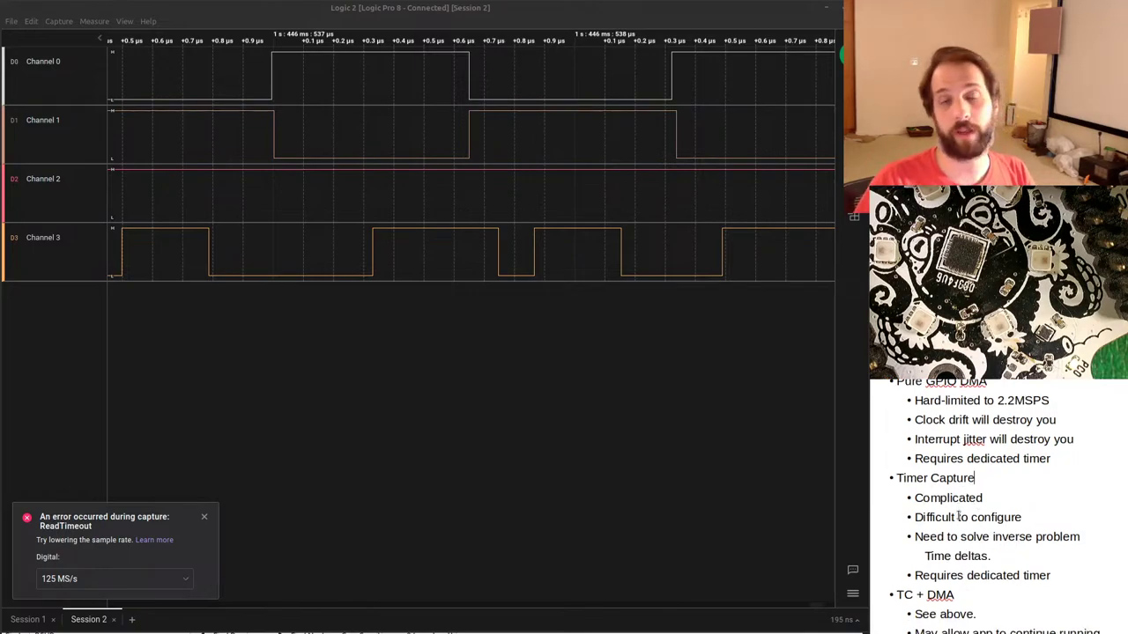
Review the Timer Capture, TC + DMA, OPA and Pure CPU entries in the Approaches notes.
scroll(966, 495, "down", 2)
scroll(958, 518, "up", 2)
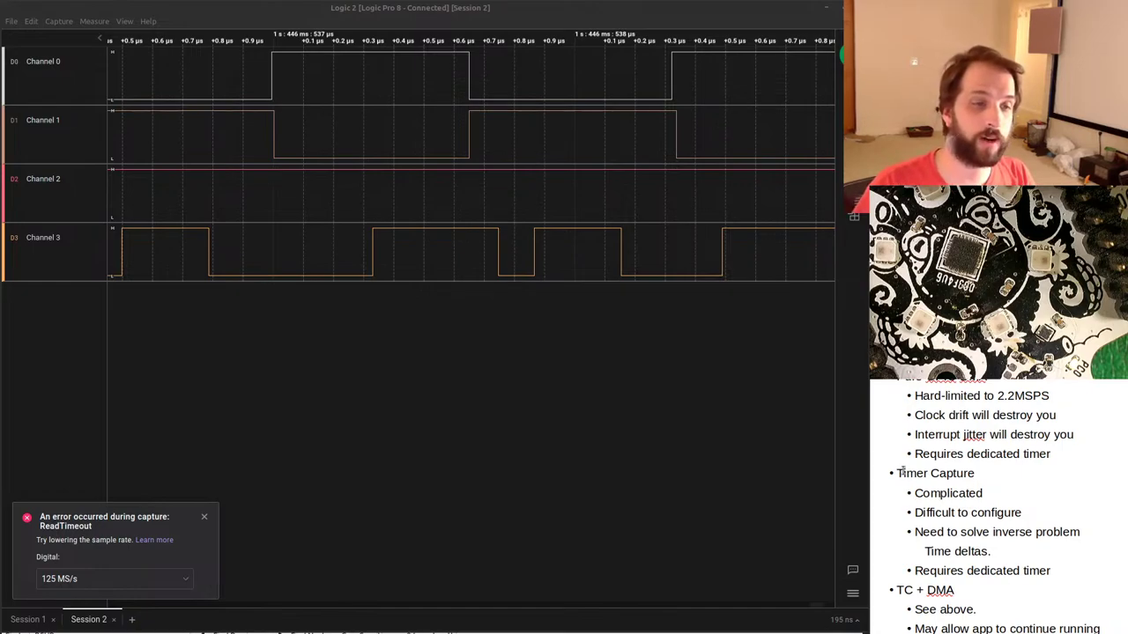
triple_click(914, 473)
left_click(954, 470)
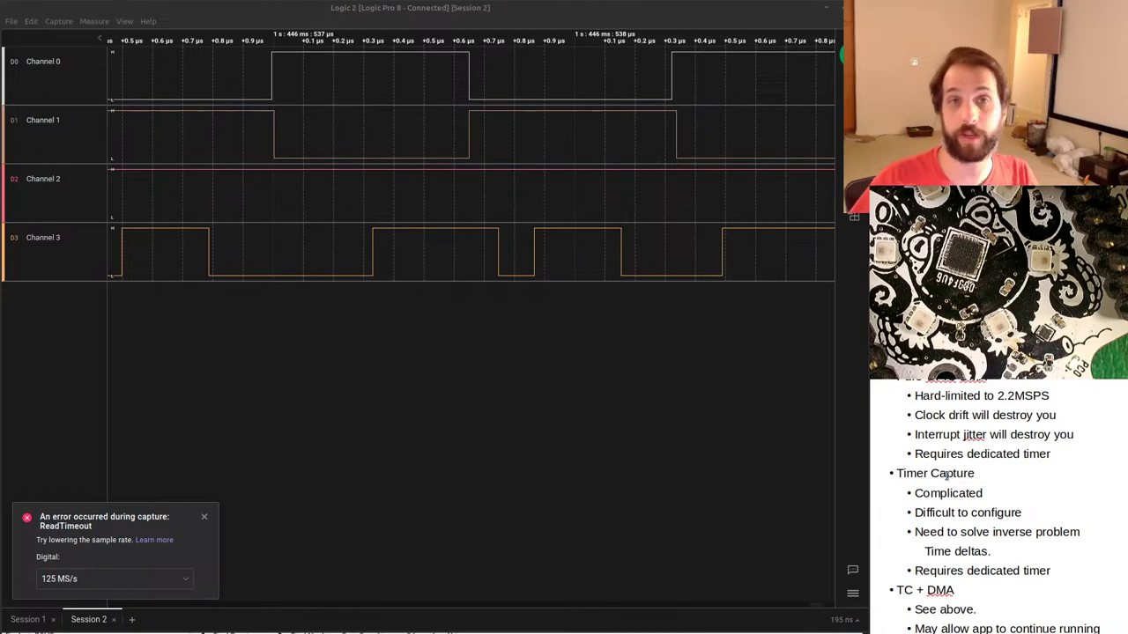
scroll(992, 555, "down", 1)
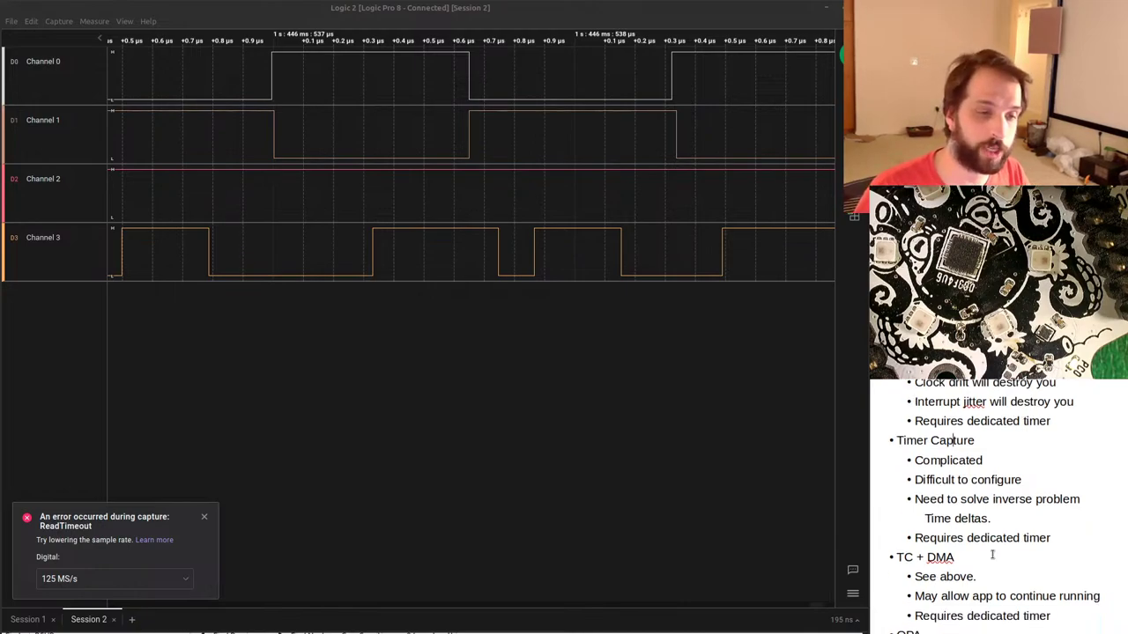
scroll(992, 555, "down", 5)
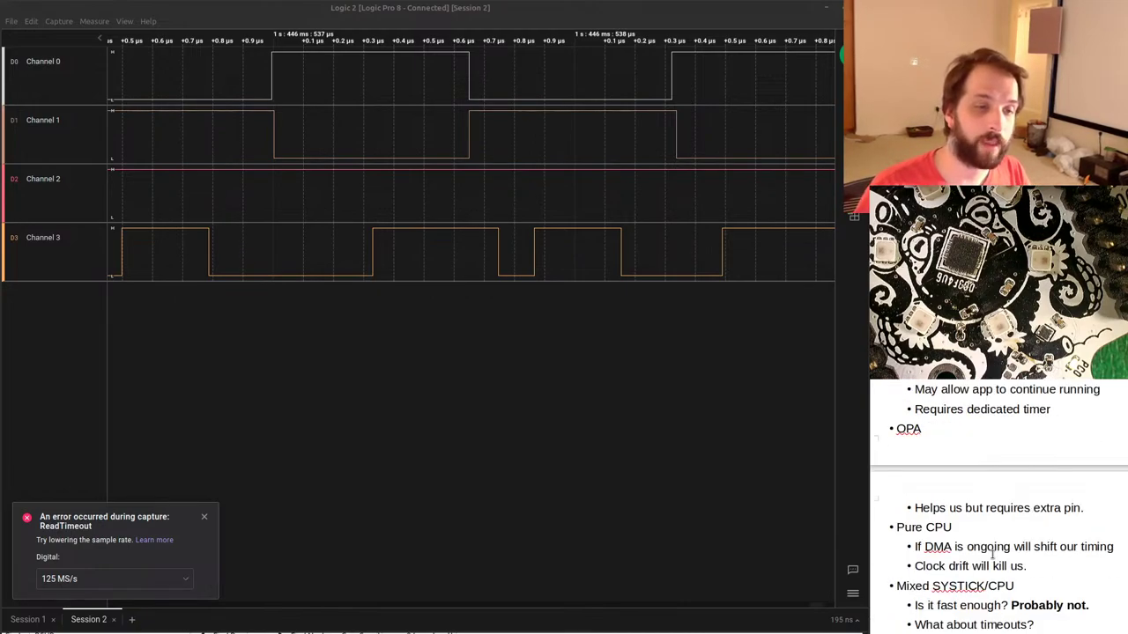
scroll(992, 555, "up", 3)
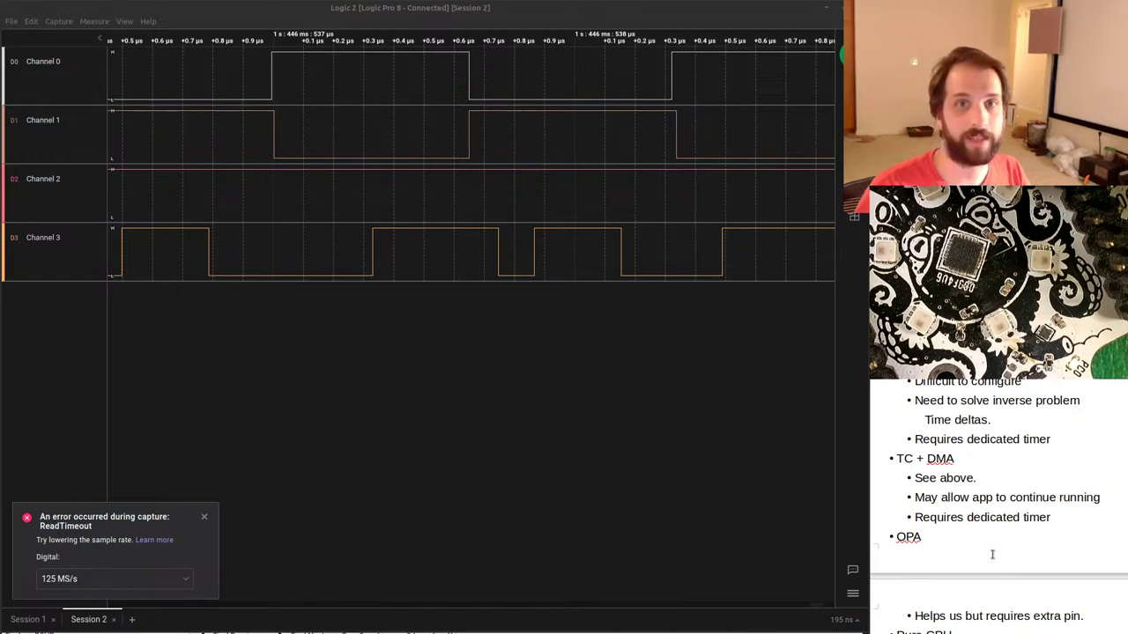
Dismiss the capture error notification in Logic 2 and return to the Pure GPIO DMA entry in the notes document.
left_click(206, 518)
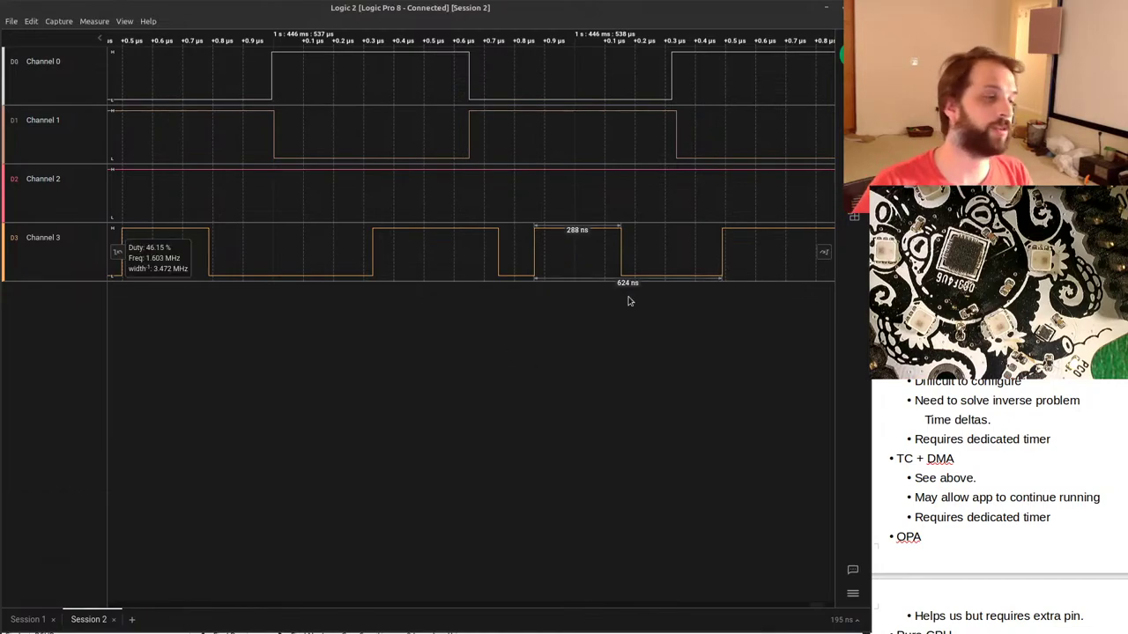
key("alt+Tab")
left_click(704, 318)
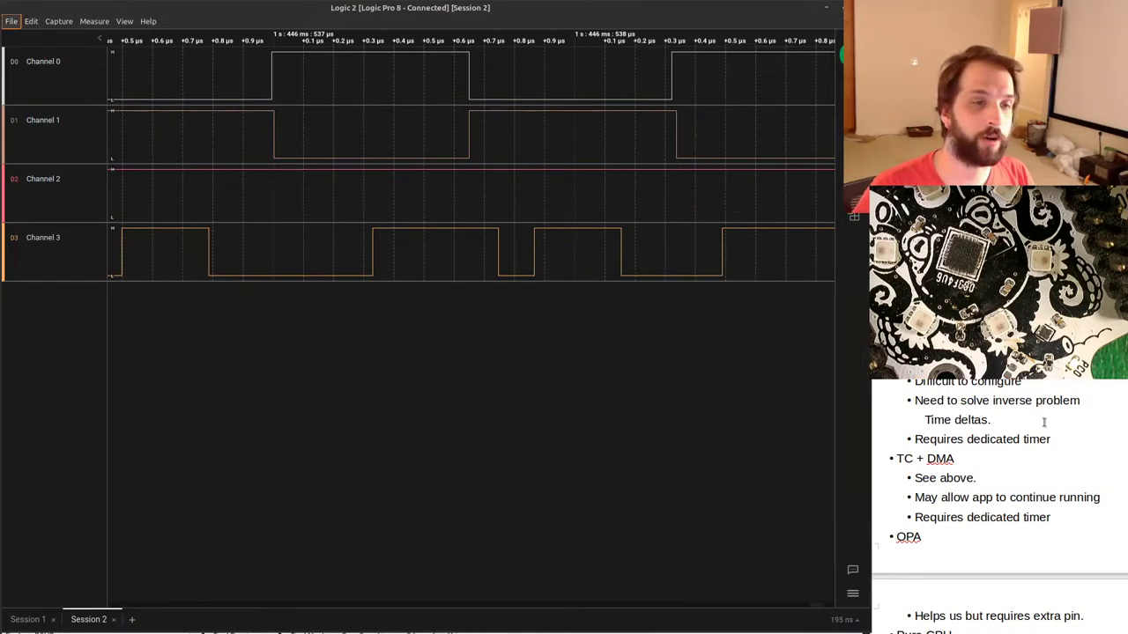
scroll(1043, 422, "up", 2)
scroll(1043, 422, "up", 3)
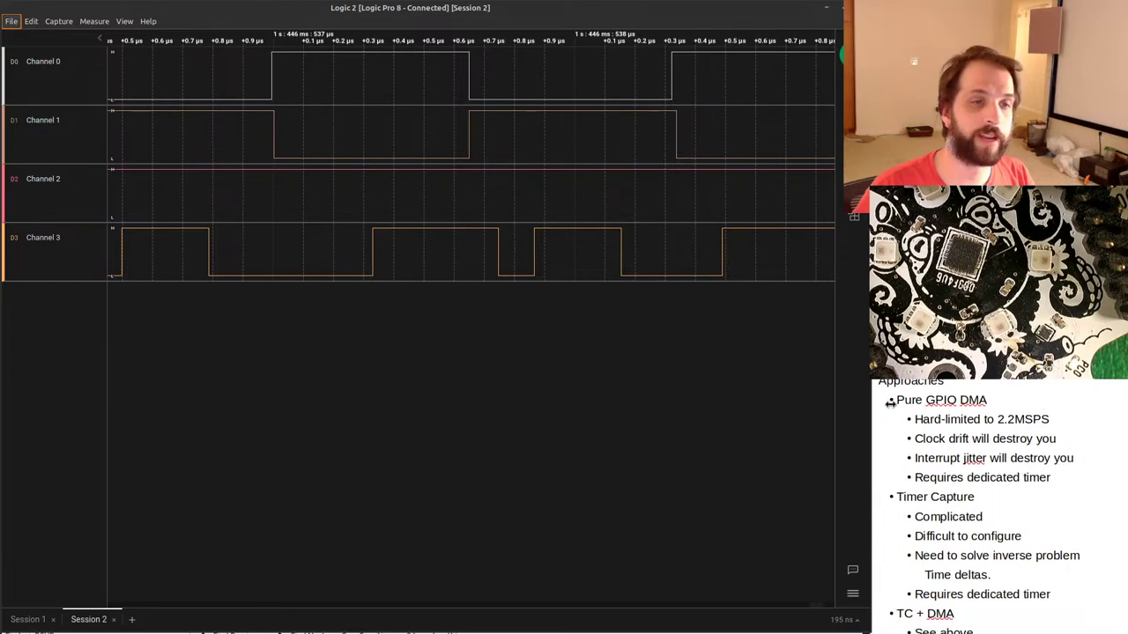
left_click(923, 394)
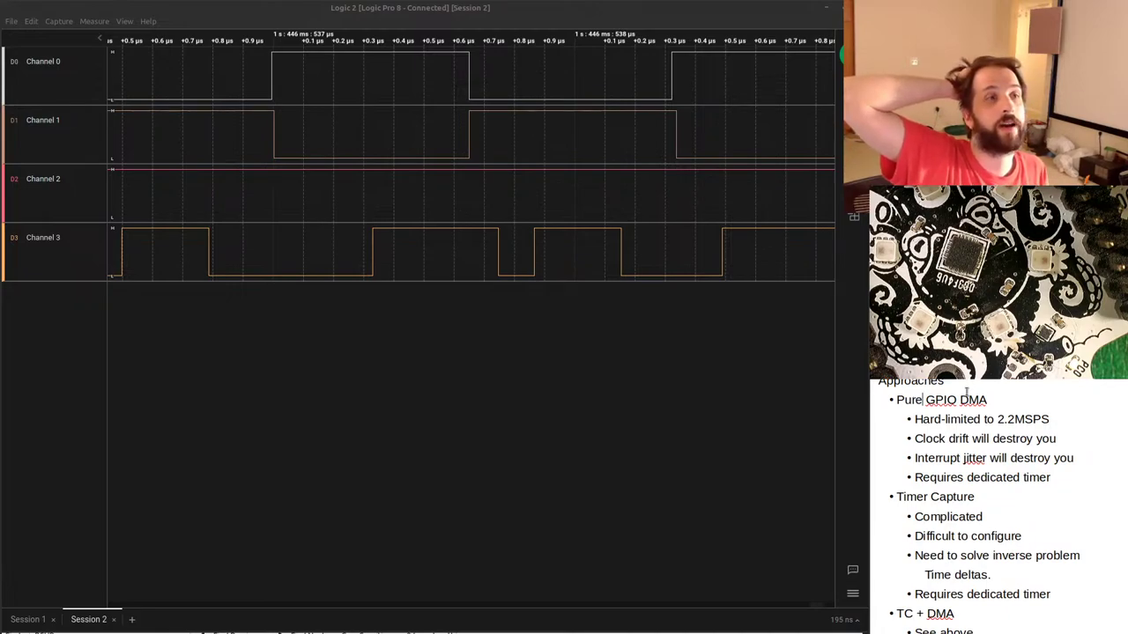
Switch to the text editor window that holds rv003usb.c.
key("super")
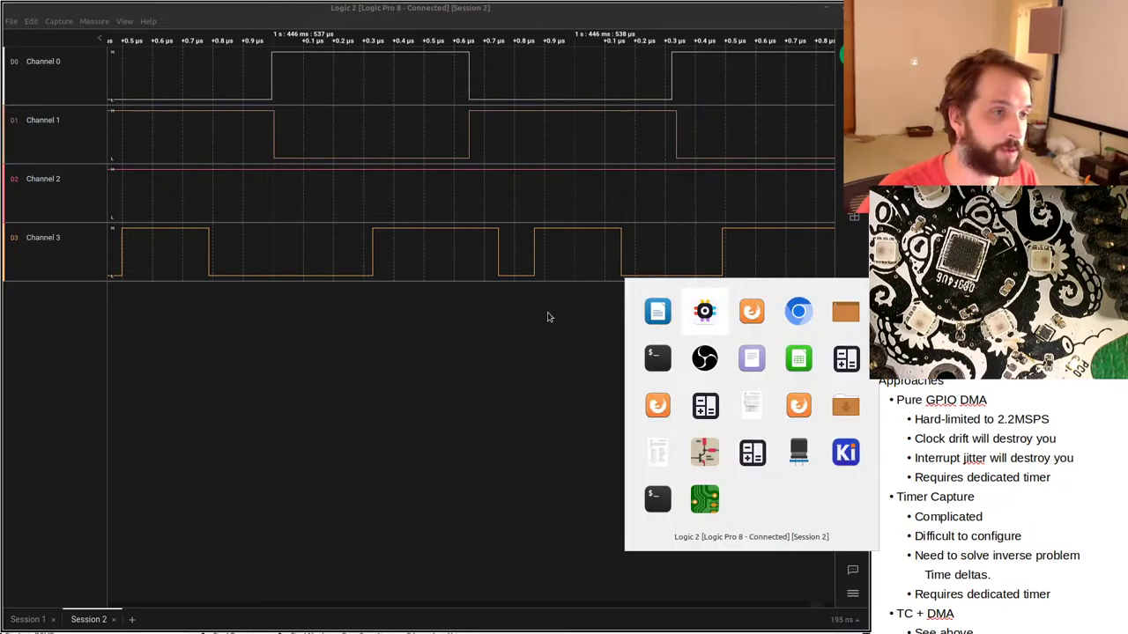
key("Escape")
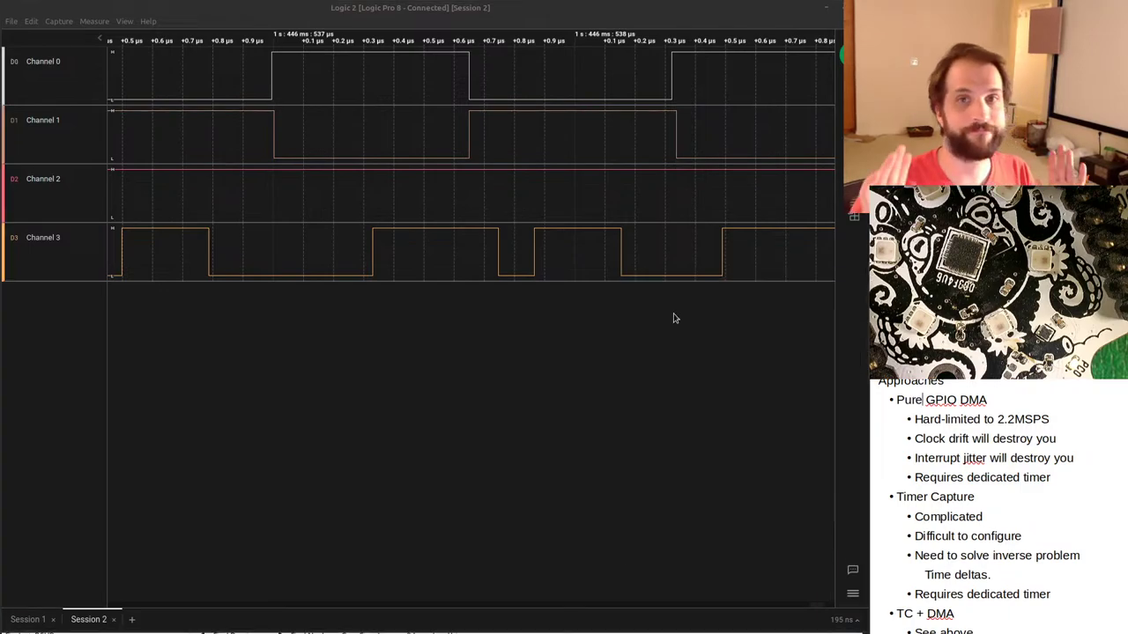
key("super")
key("Right")
key("Right")
key("Right")
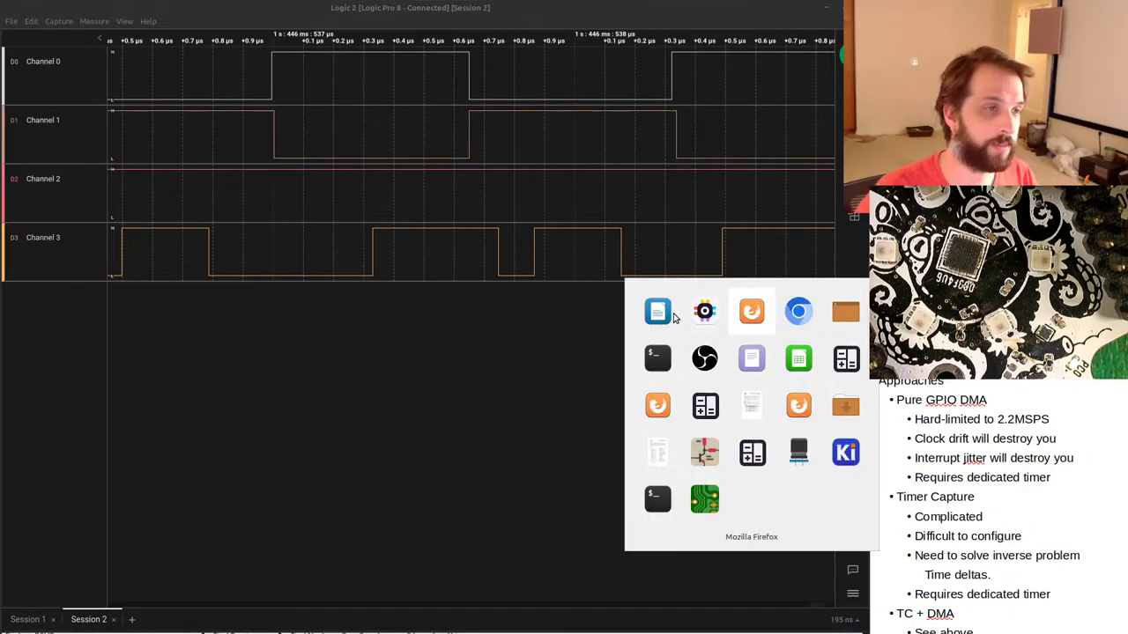
key("Right")
key("Right")
key("Right")
key("Return")
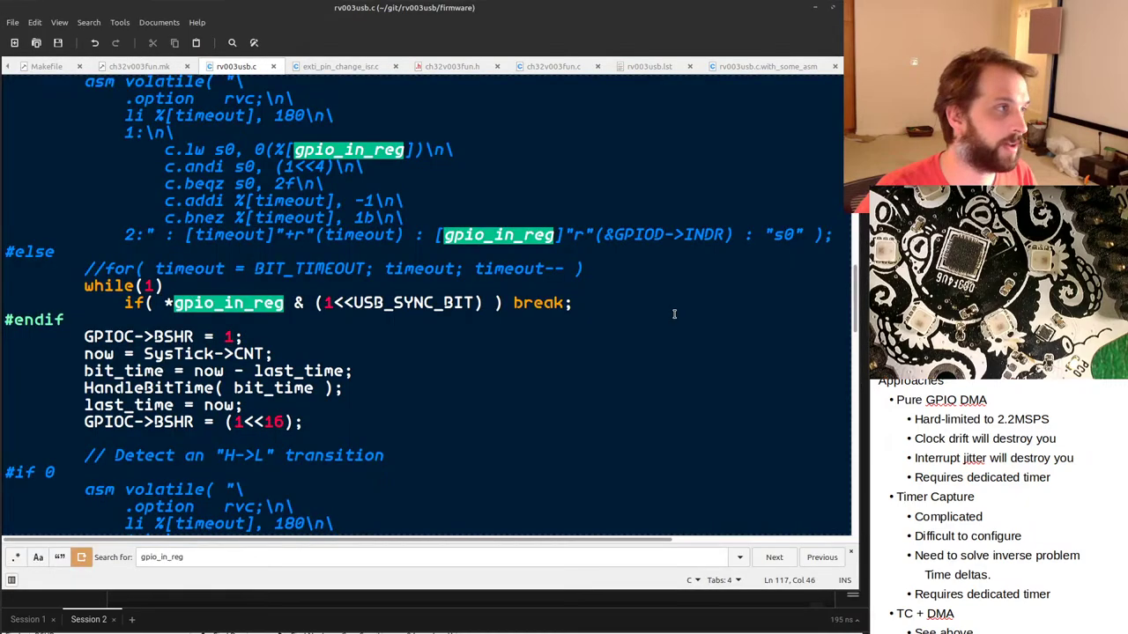
key("alt+f")
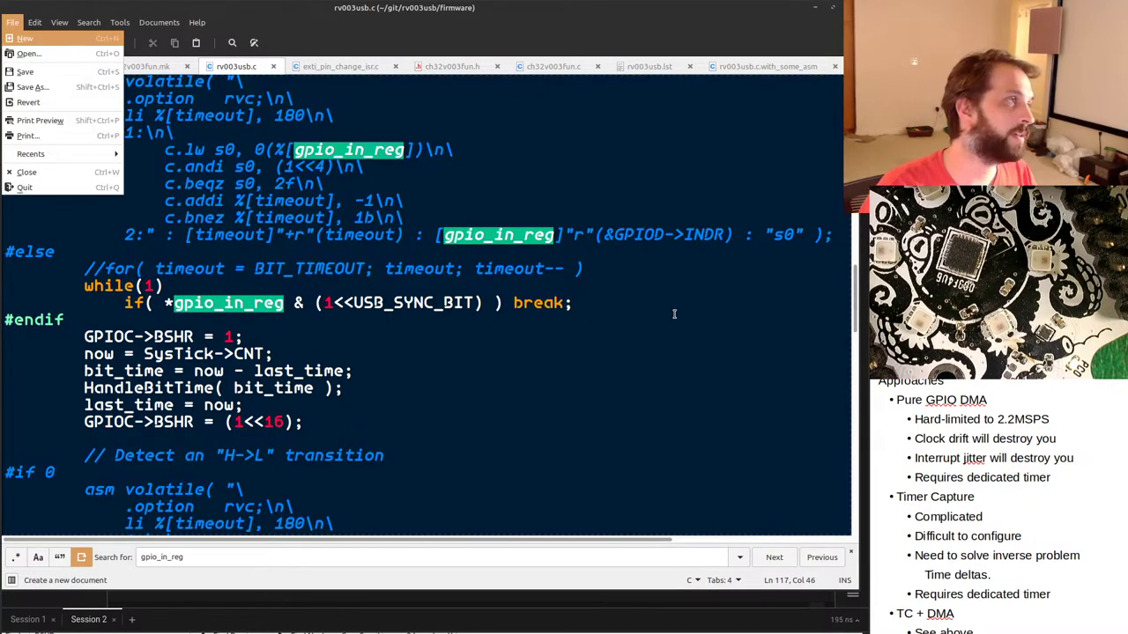
key("super")
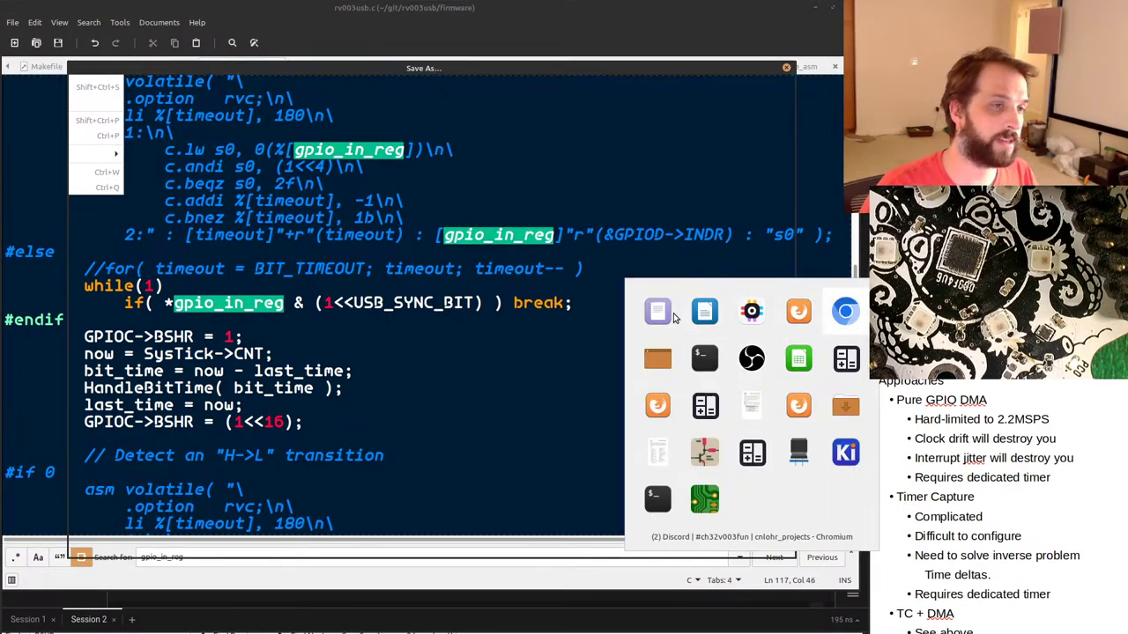
key("Return")
key("alt+Tab")
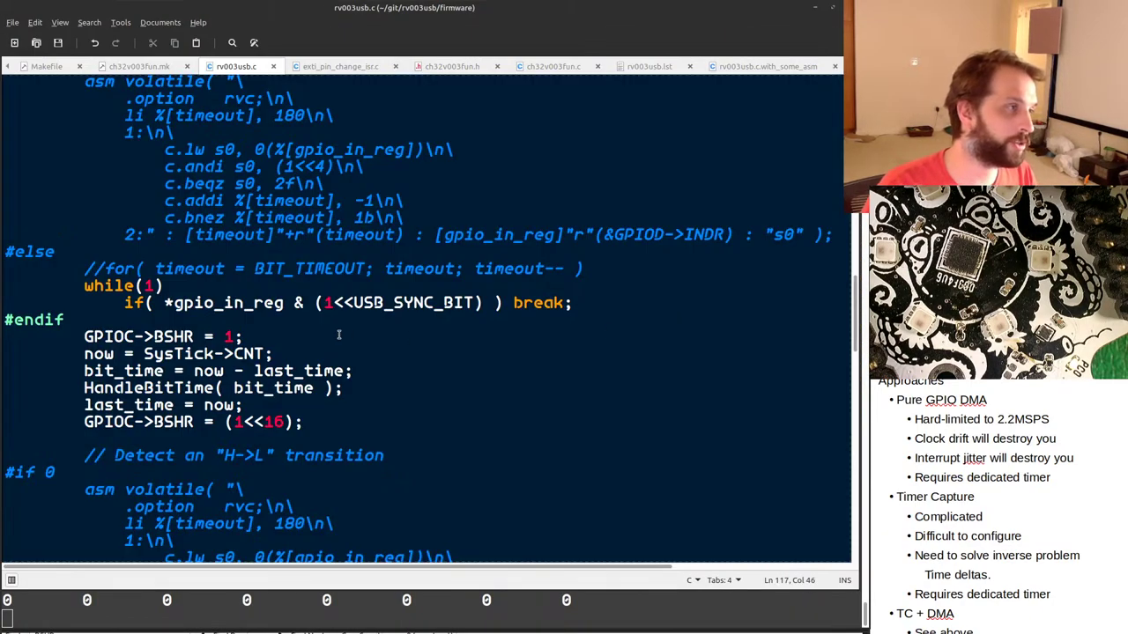
Switch to the terminal, stop the running monitor and list the files in the firmware folder.
key("alt+Tab")
key("ctrl+c")
key("ctrl+c")
type("ls")
key("Return")
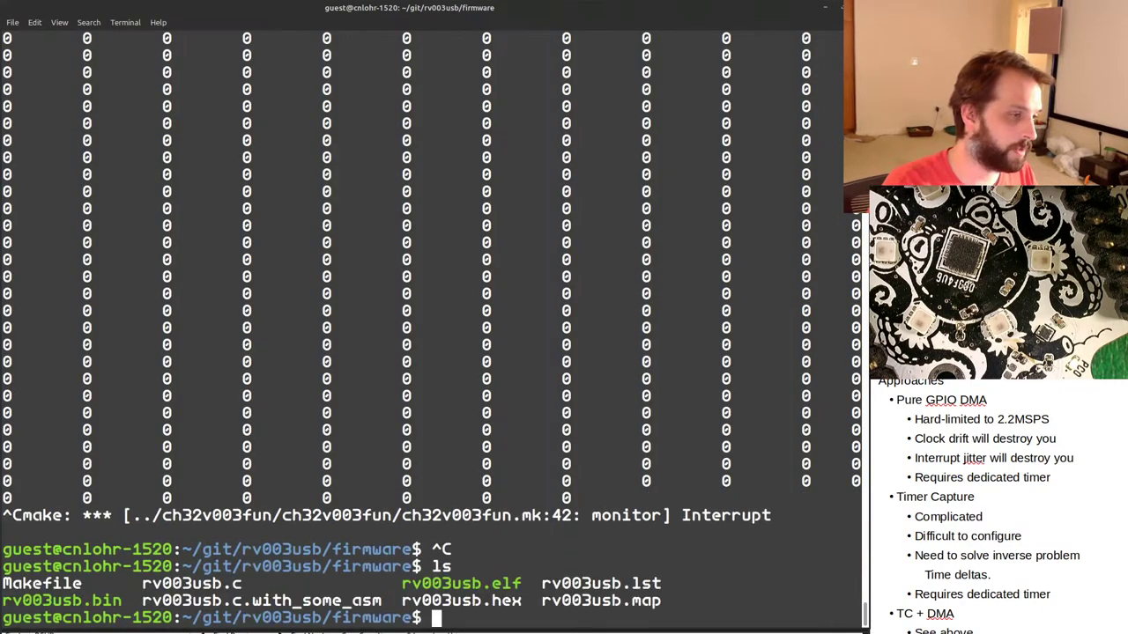
Copy rv003usb.c to a backup file named rv003usb.c.last_attempt_before_dma.
type("cp rv003usb.")
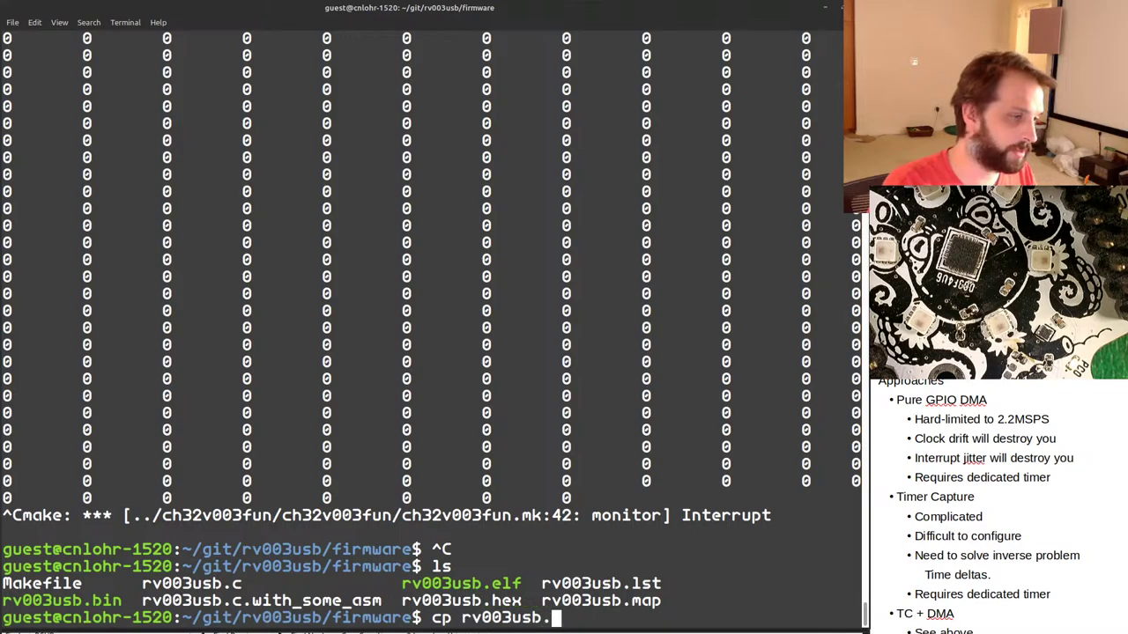
type("c rv003usb.c rv003usb")
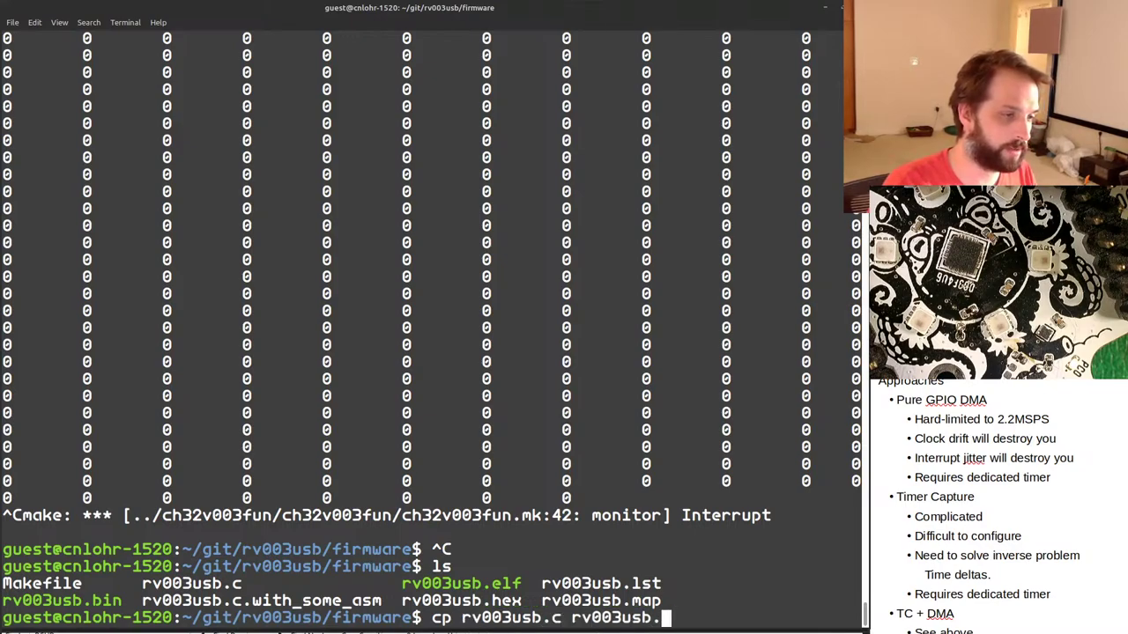
type(".")
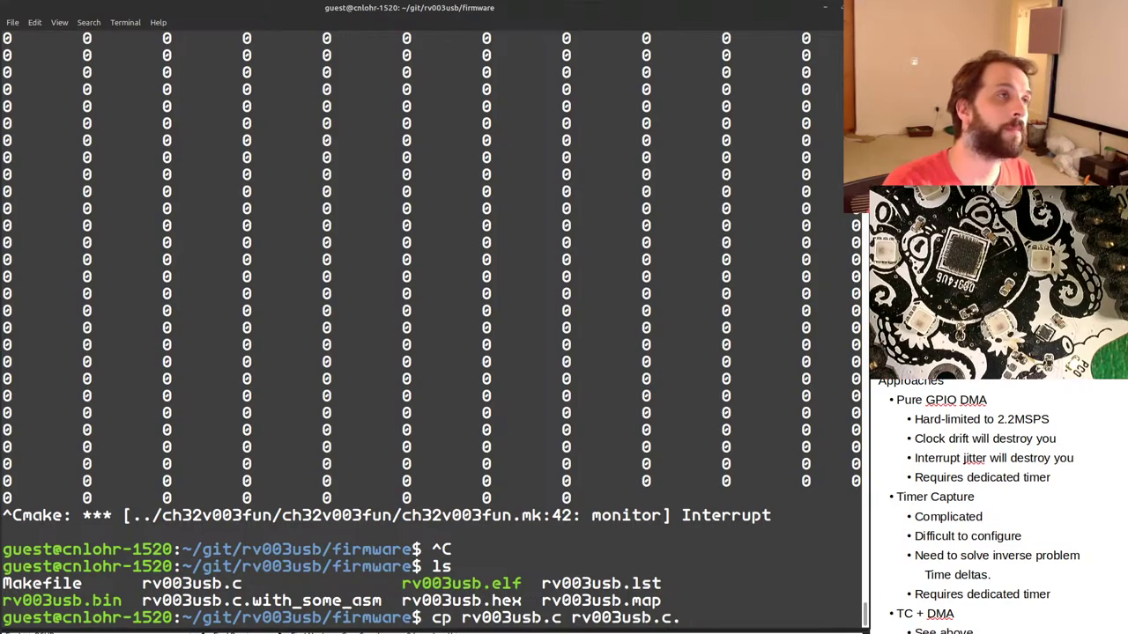
type("last_att")
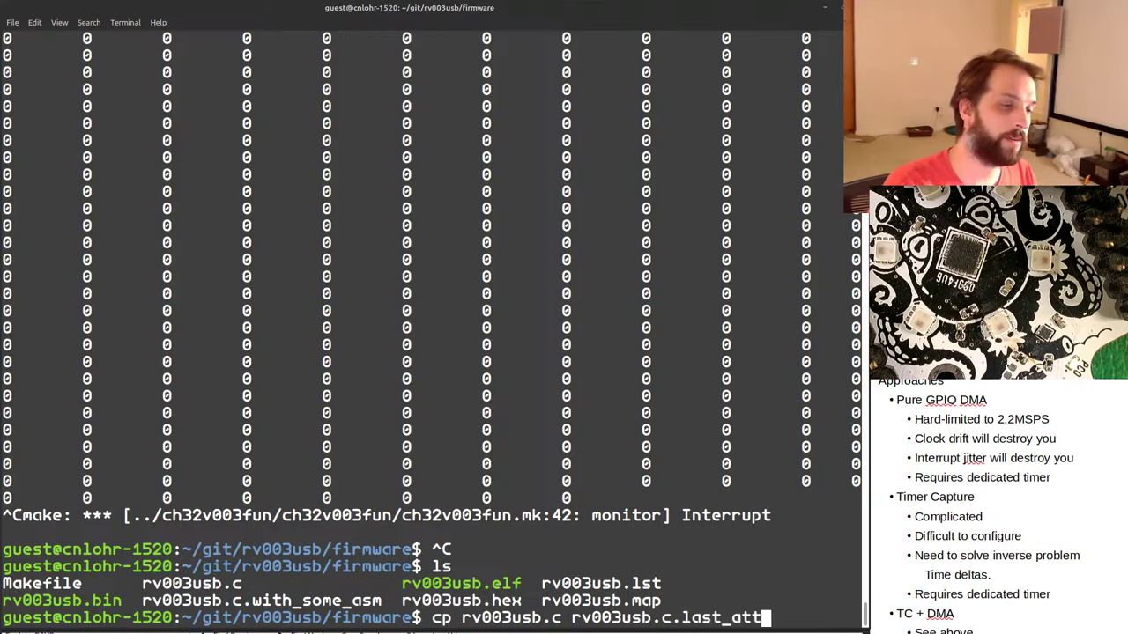
type("empt_before_dma")
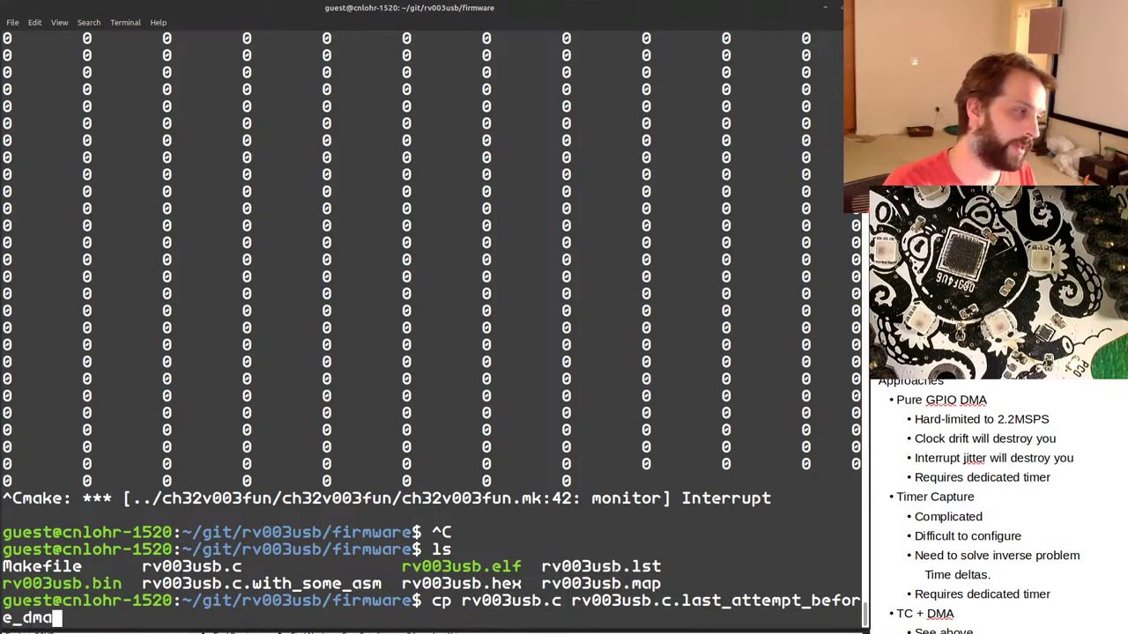
key("Return")
Switch back to the text editor and locate the EXTI7_0_IRQHandler function in rv003usb.c.
key("alt+Tab")
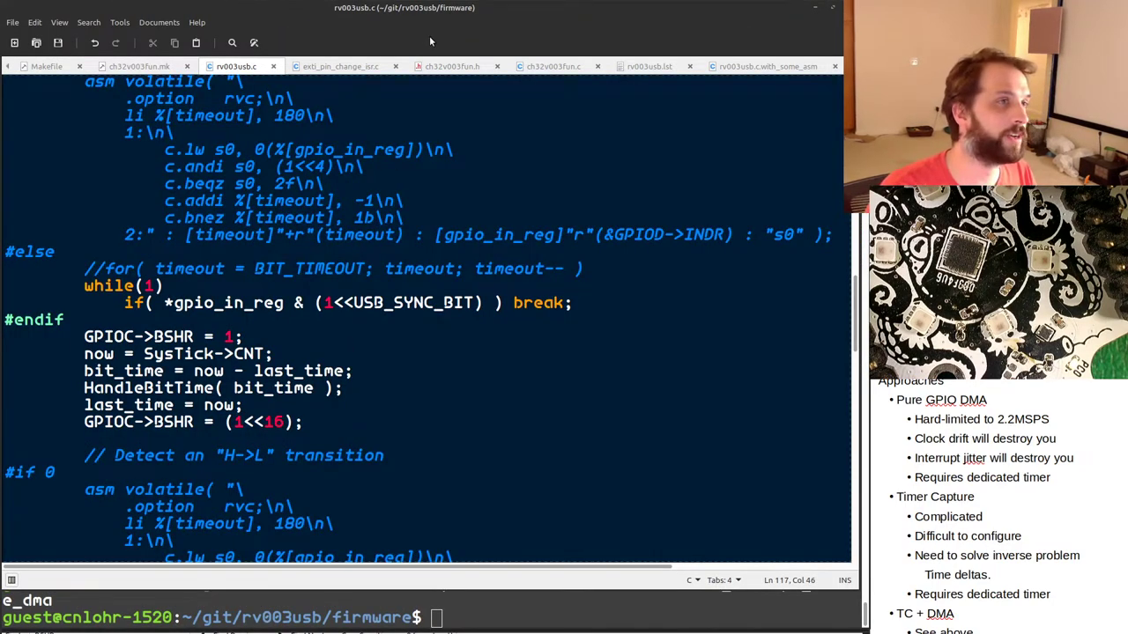
left_click(374, 67)
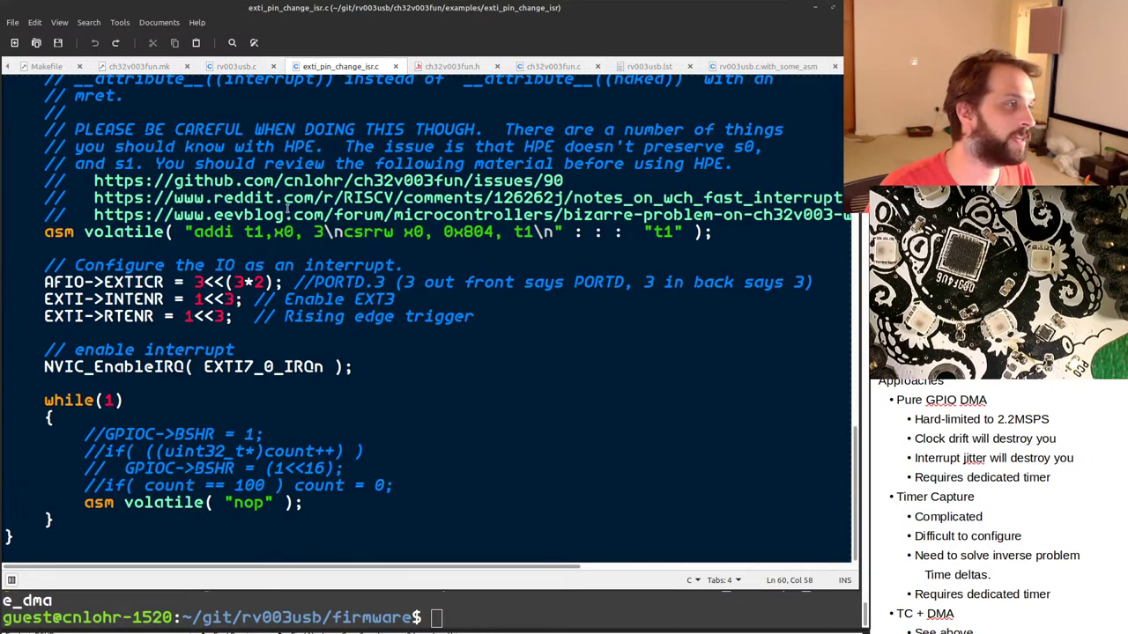
left_click(231, 67)
scroll(210, 204, "up", 20)
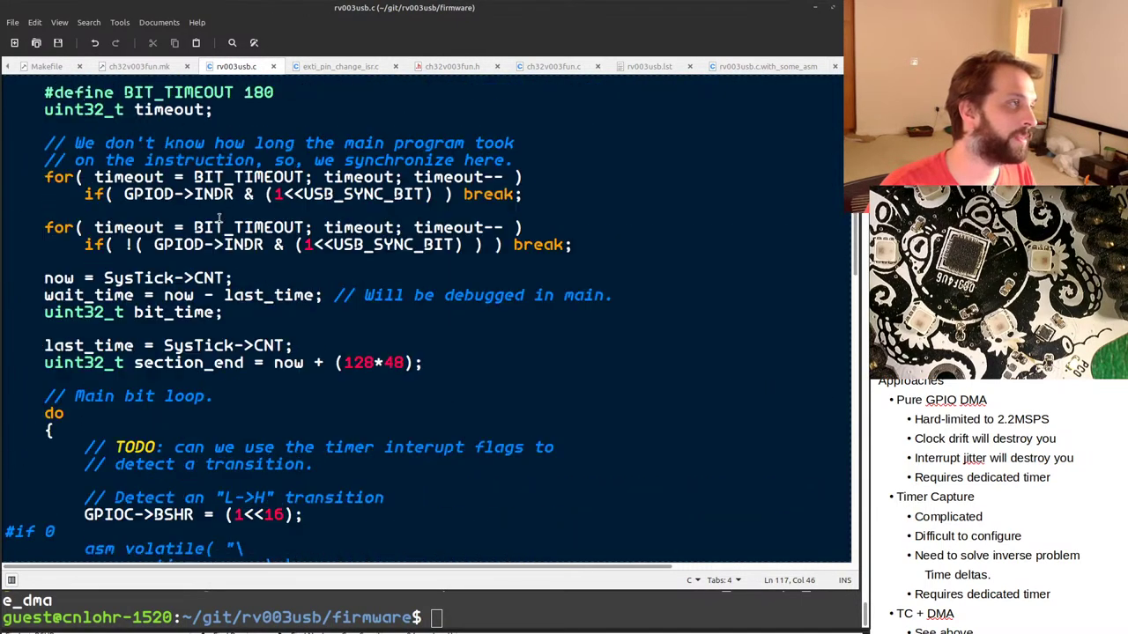
scroll(228, 224, "down", 8)
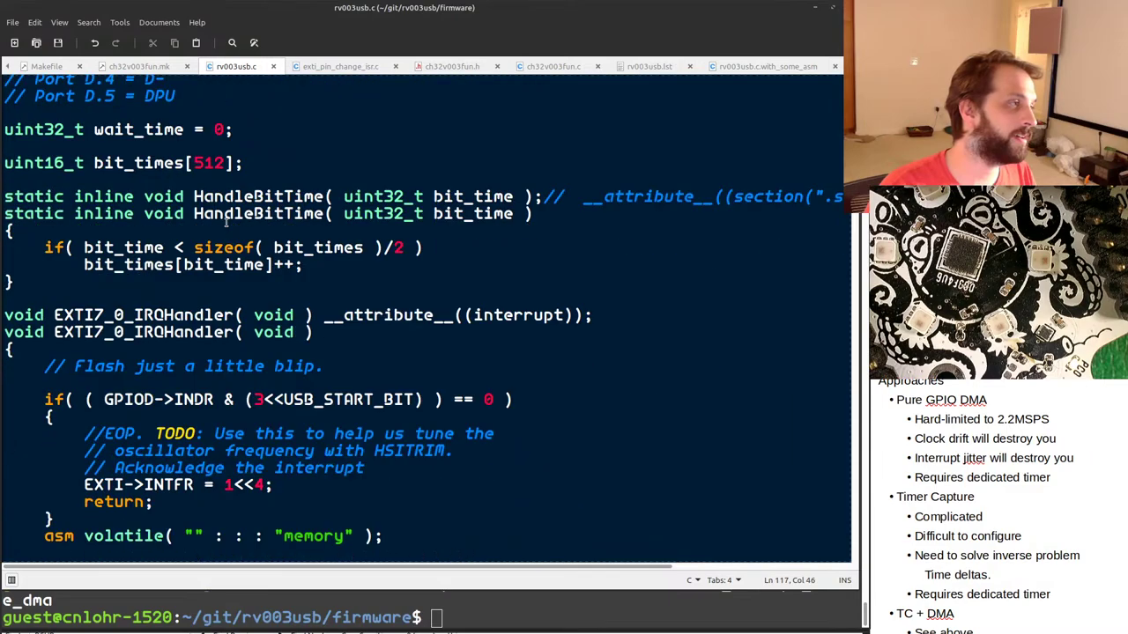
scroll(155, 185, "up", 1)
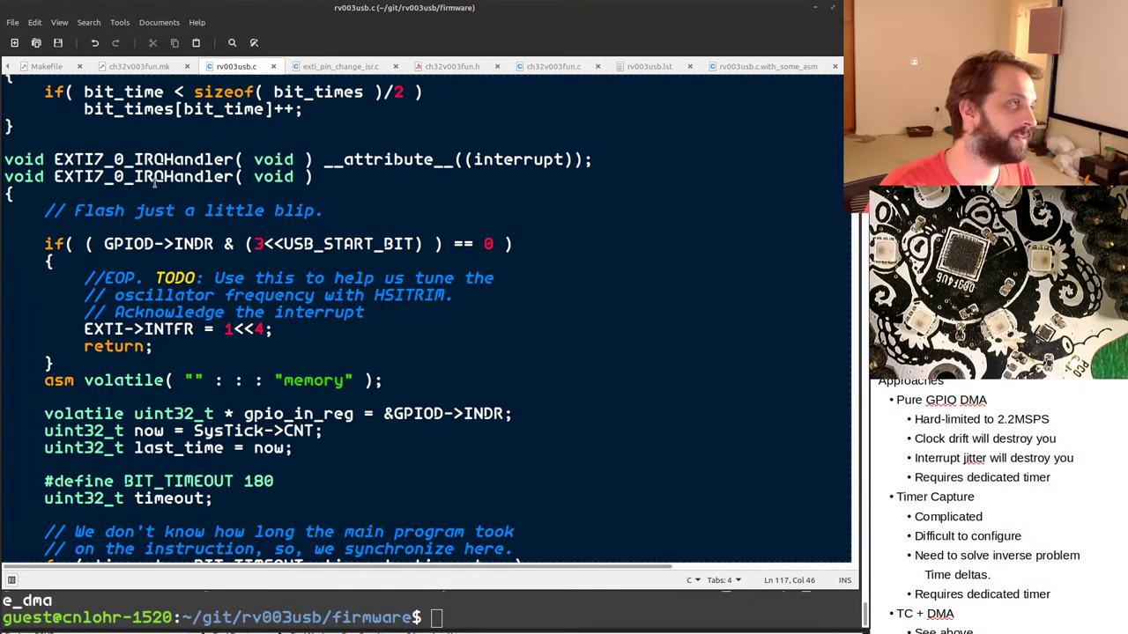
left_click(14, 193)
key("Return")
type("#")
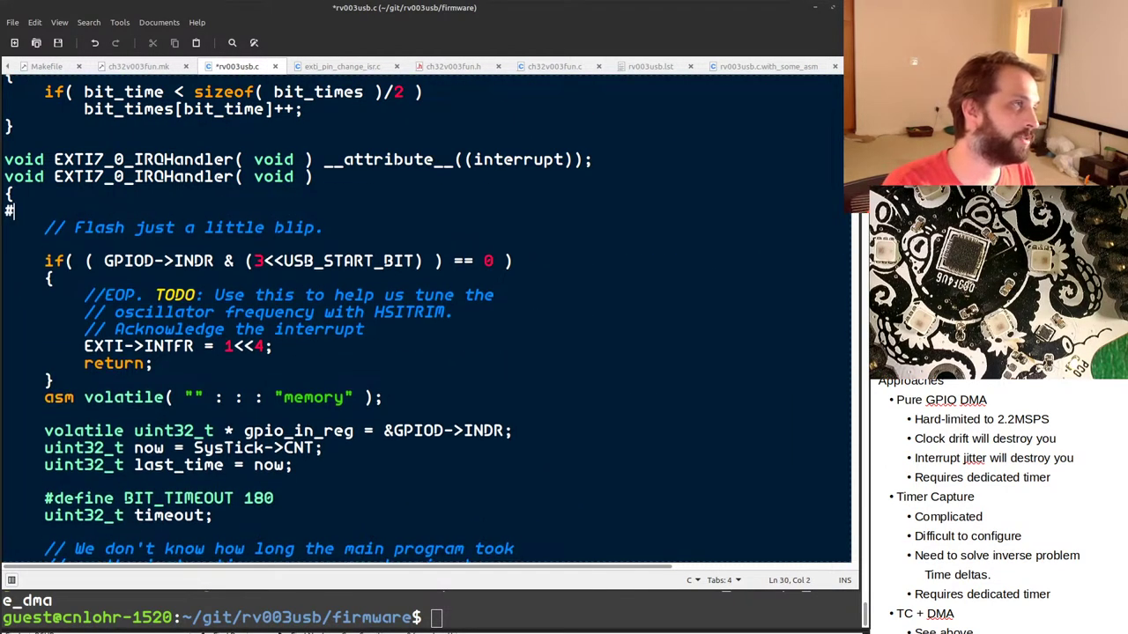
key("BackSpace")
key("BackSpace")
Delete the HandleBitTime prototype and function and the bit_times[512] array above the interrupt handler.
scroll(119, 201, "up", 3)
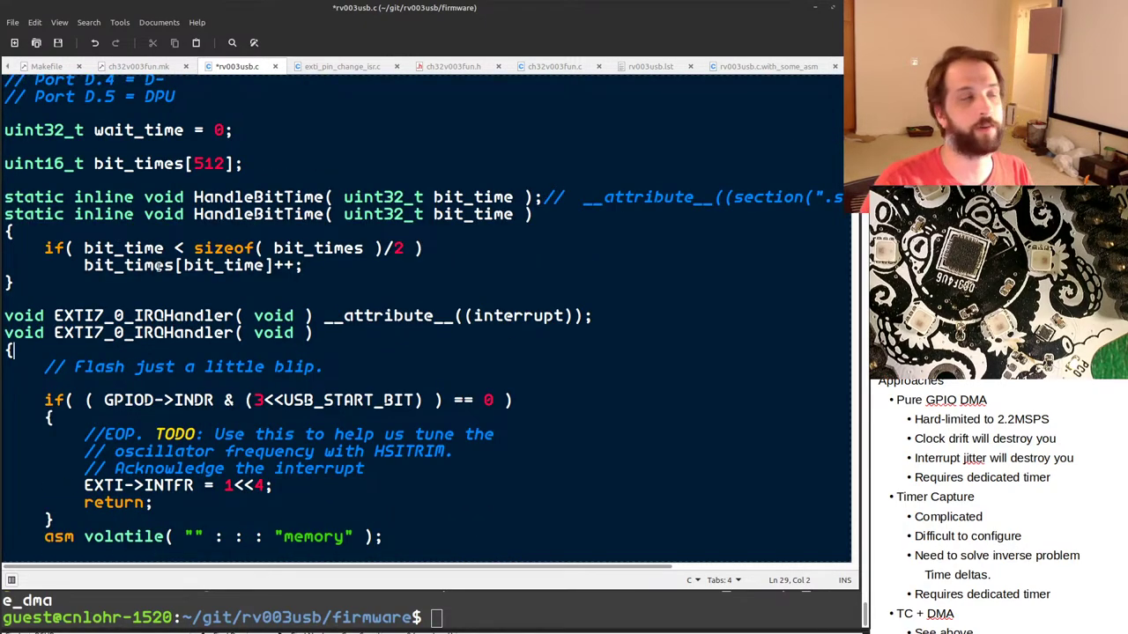
left_click_drag(166, 297, 79, 181)
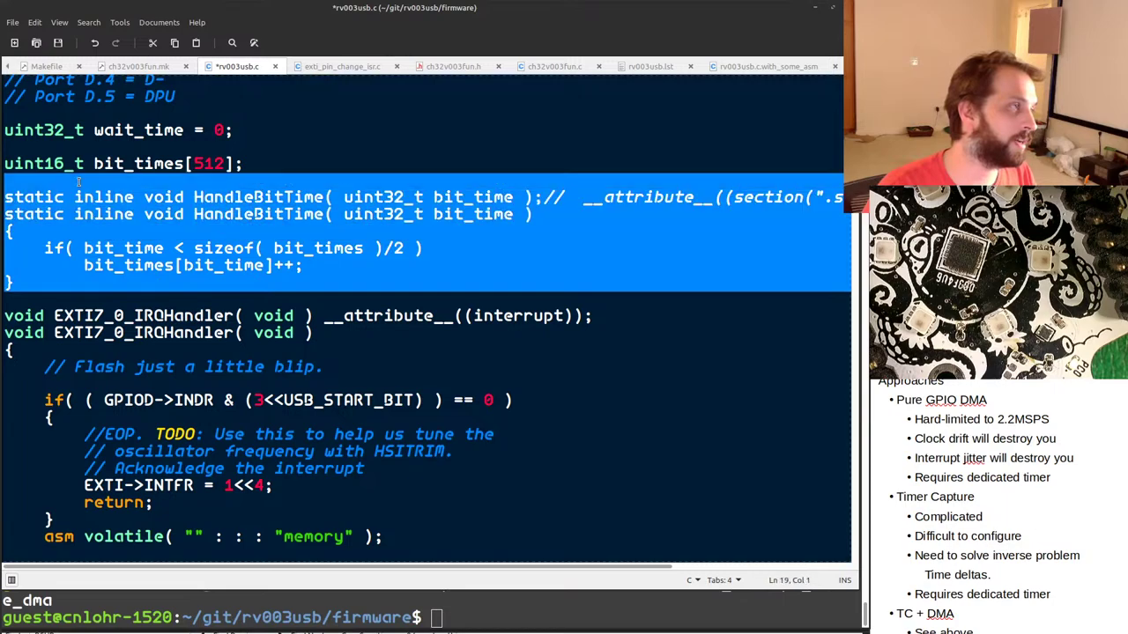
key("Delete")
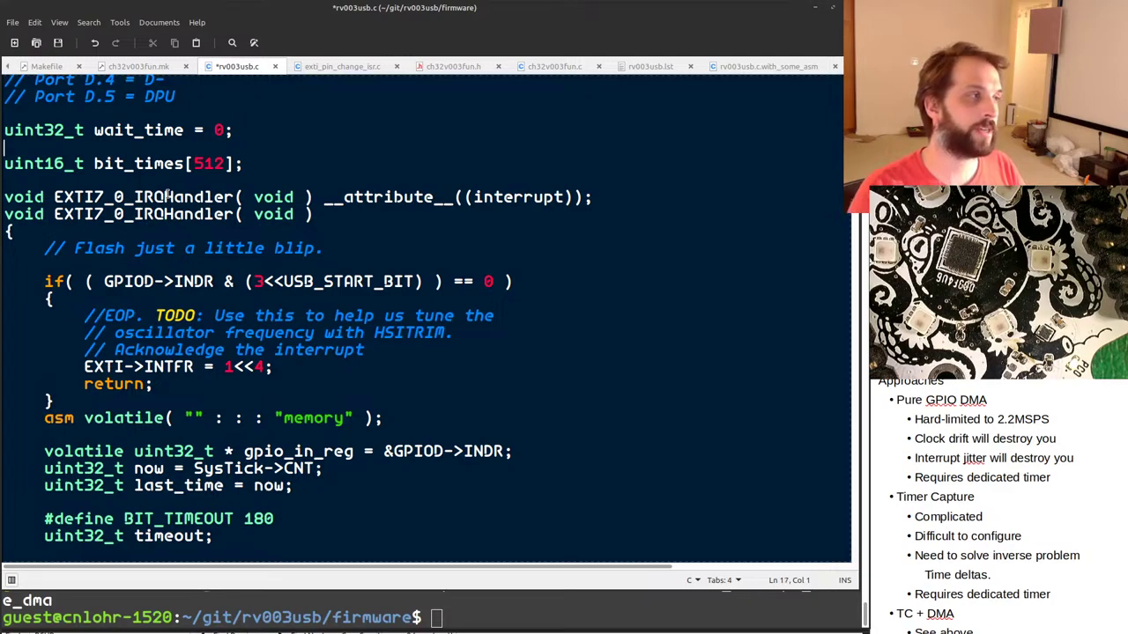
key("shift+Down")
key("Delete")
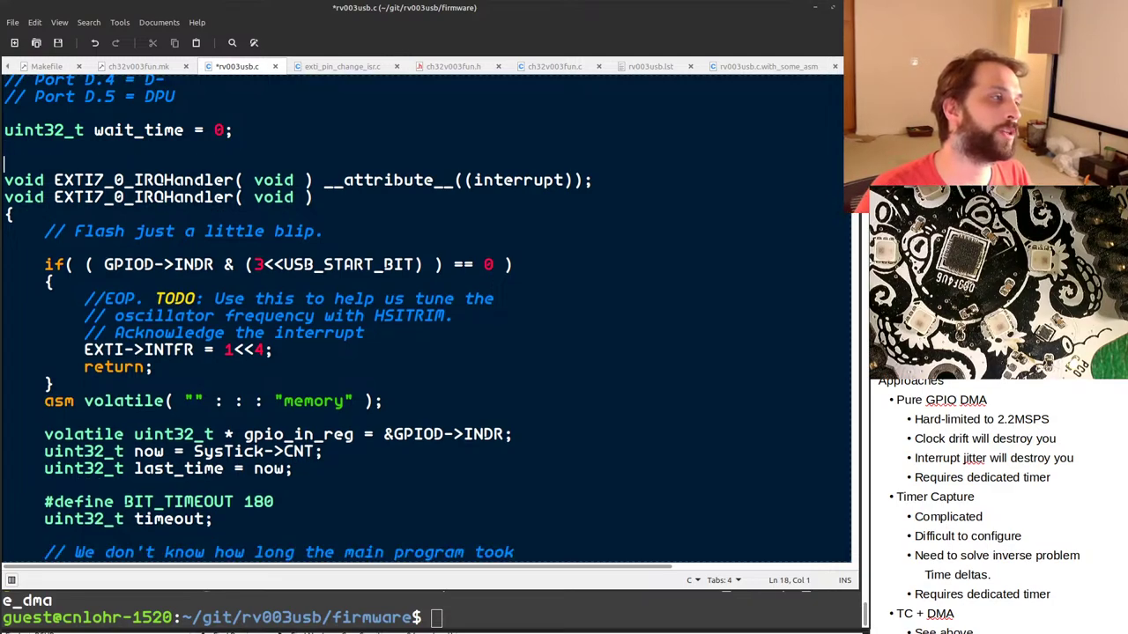
key("Delete")
Delete the EXTI7_0_IRQHandler body from its opening comment through the #endif above the last GPIOC->BSHR = 1; line.
key("Down")
key("Down")
key("Down")
key("Down")
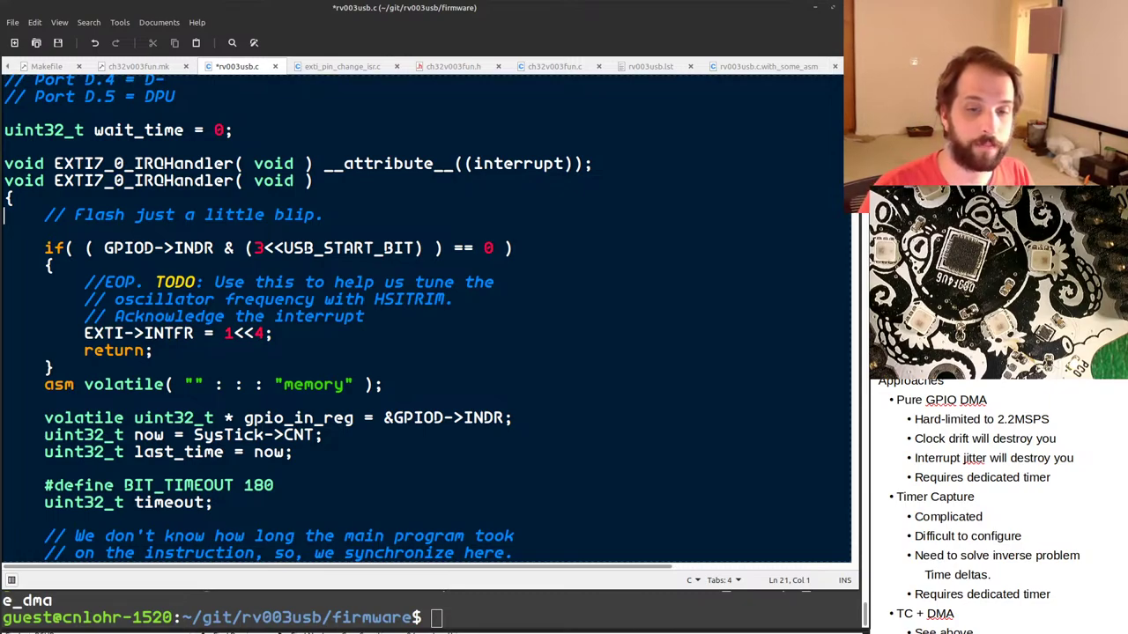
scroll(103, 267, "down", 4)
scroll(102, 267, "up", 6)
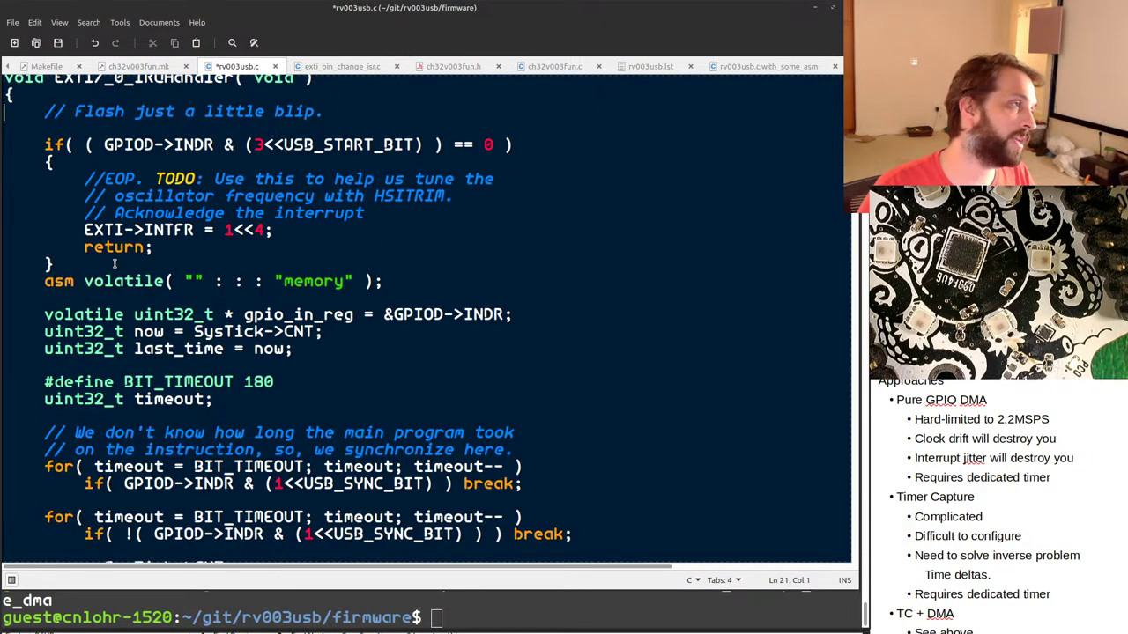
scroll(24, 268, "down", 11)
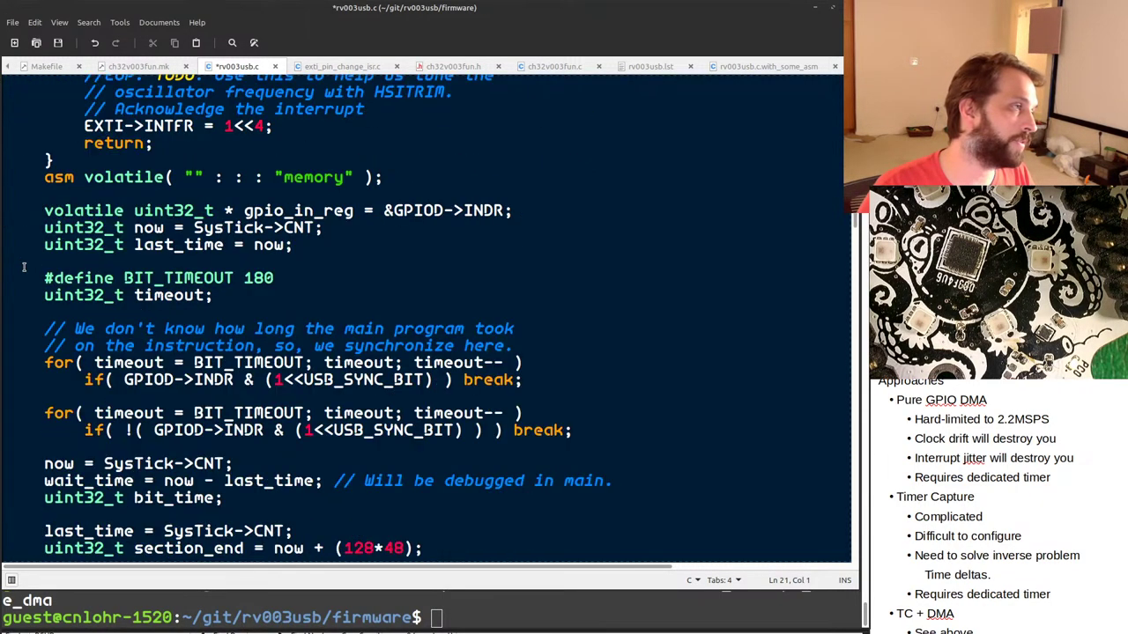
scroll(24, 267, "down", 8)
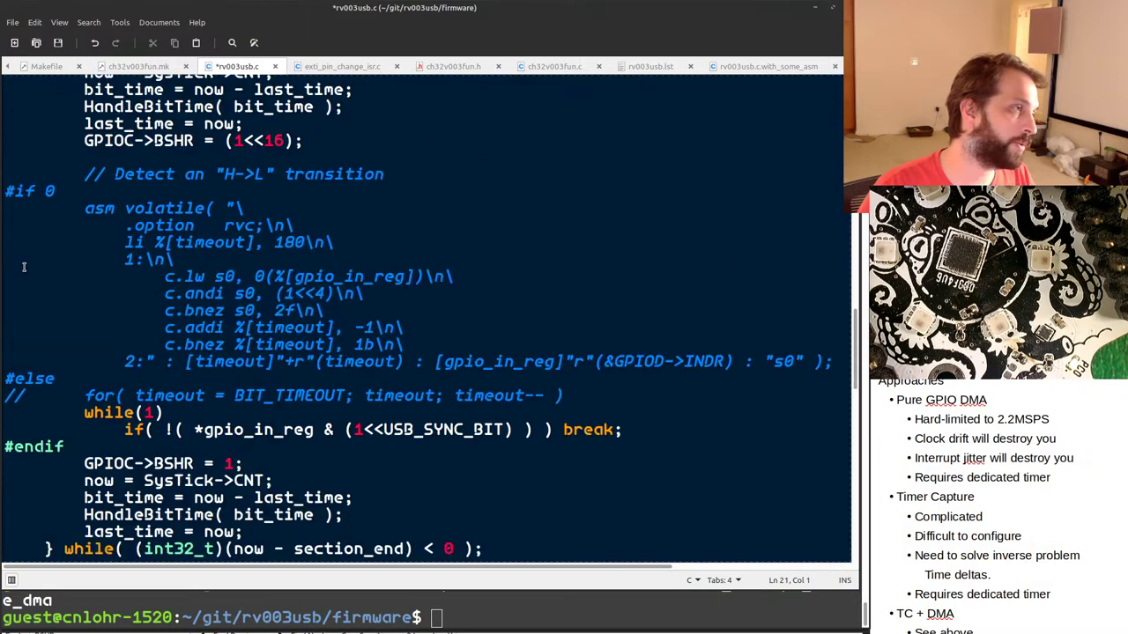
scroll(24, 267, "down", 4)
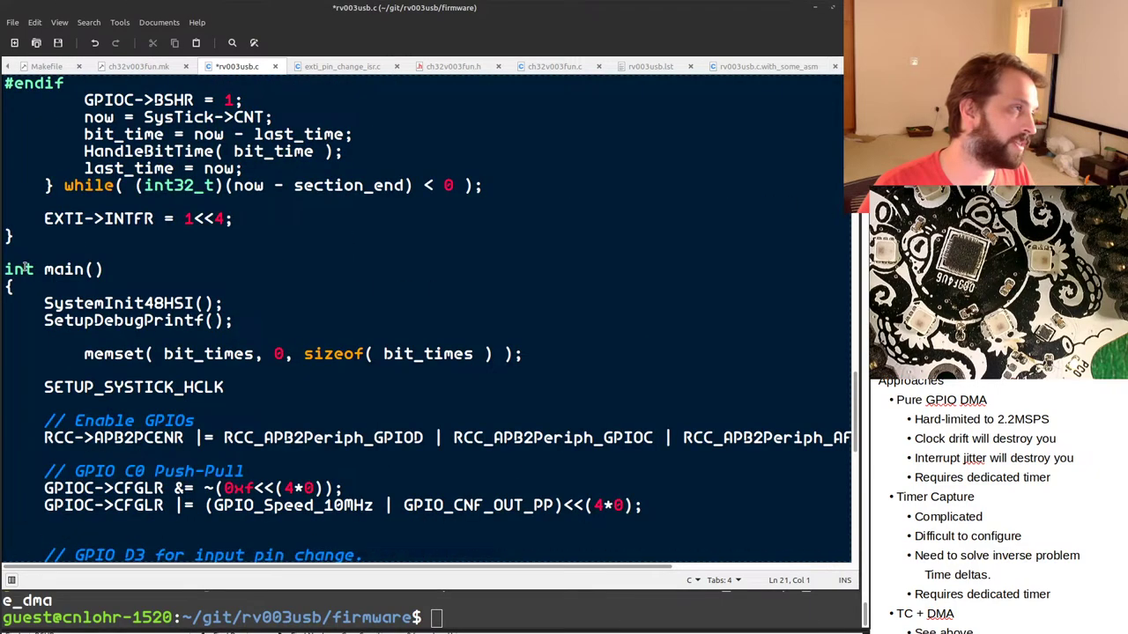
left_click(294, 212, "shift")
left_click(290, 201, "shift")
scroll(291, 203, "up", 2)
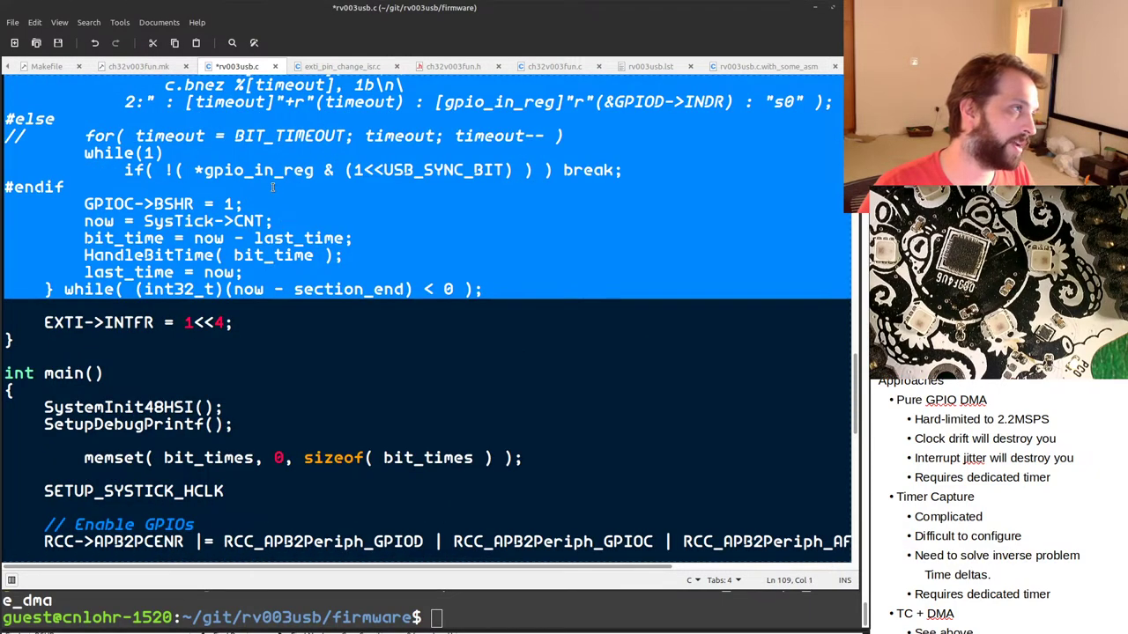
left_click(267, 187, "shift")
key("Delete")
Pull the remaining GPIOC->BSHR = 1; line up under the handler's opening brace with a single indent.
key("Up")
key("Up")
key("Up")
key("Up")
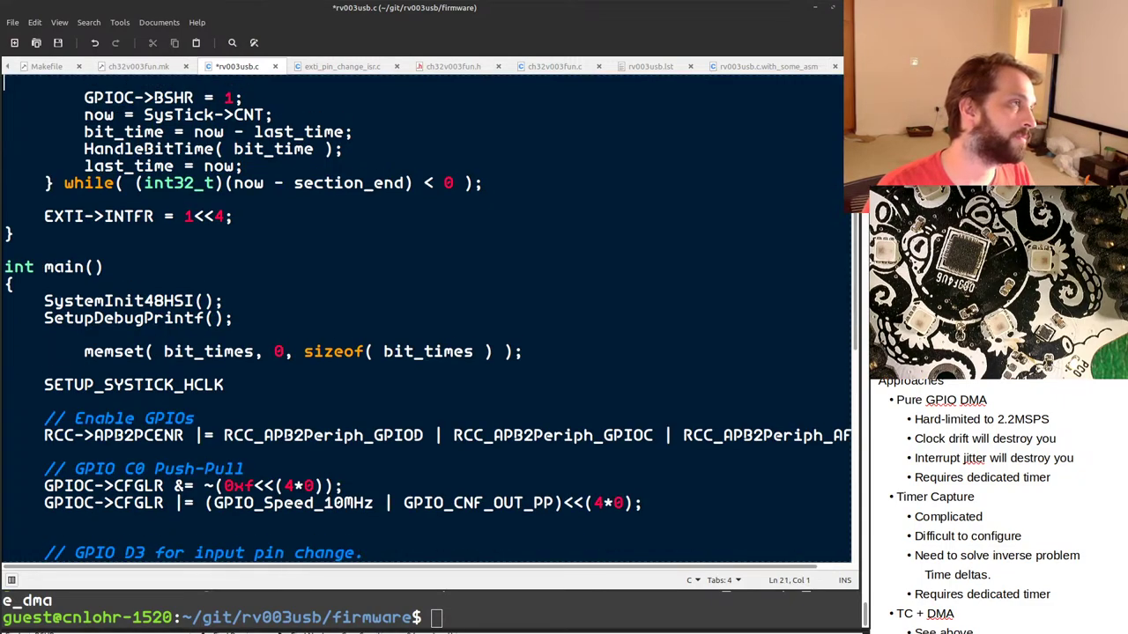
key("Delete")
key("Delete")
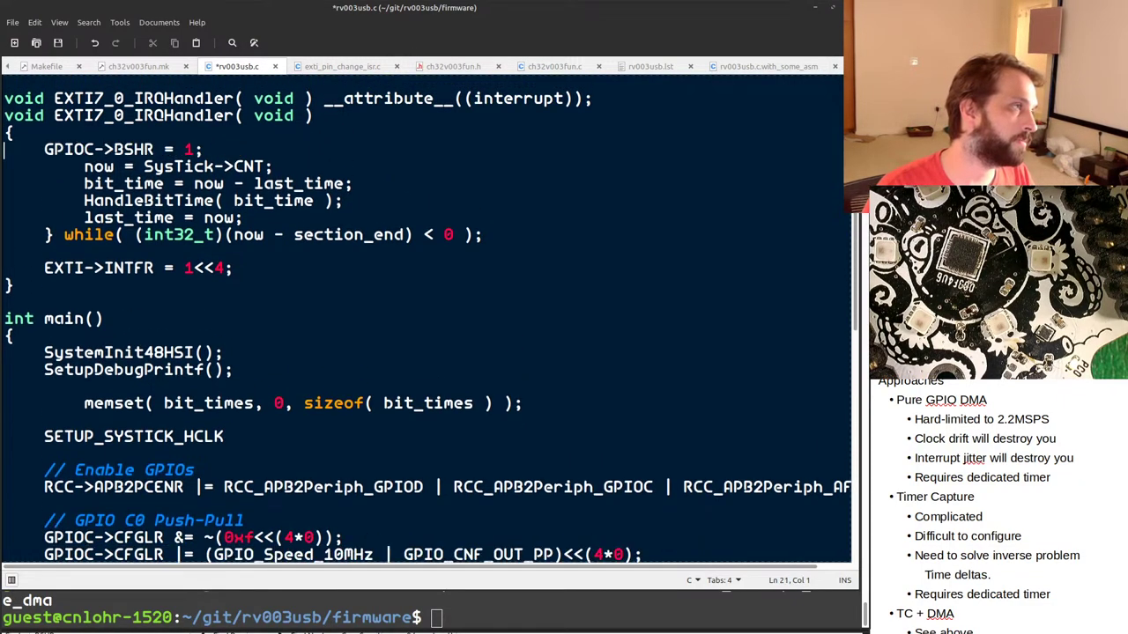
Duplicate the GPIOC->BSHR = 1; line in the handler and change the copy's value to 1<<16.
key("shift+Down")
left_click(94, 150)
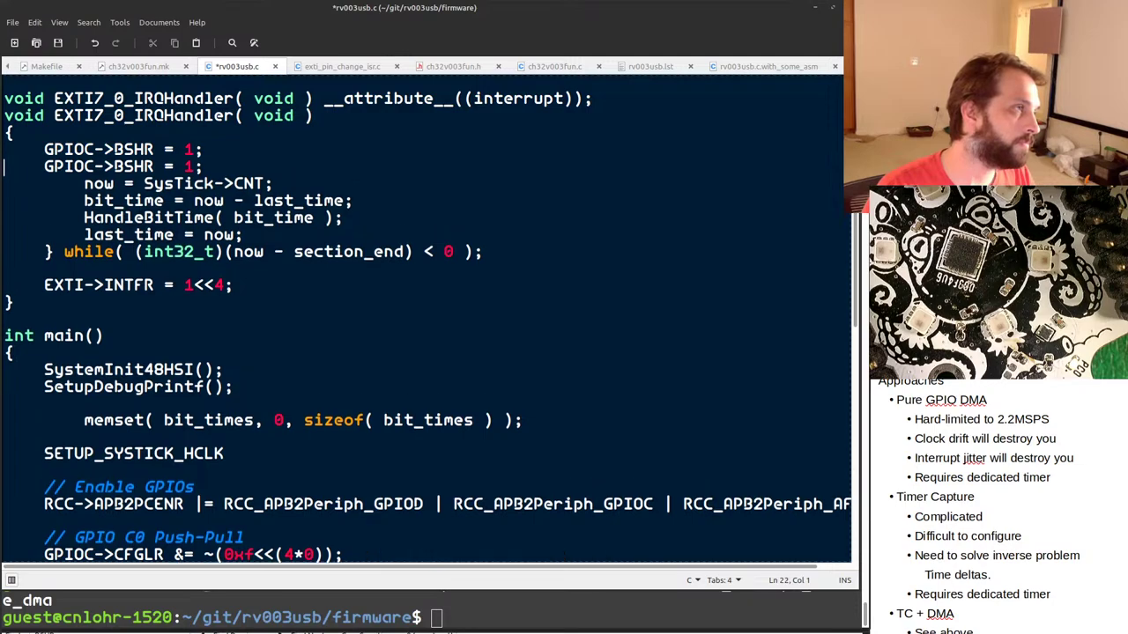
key("ctrl+d")
key("Left")
type(">")
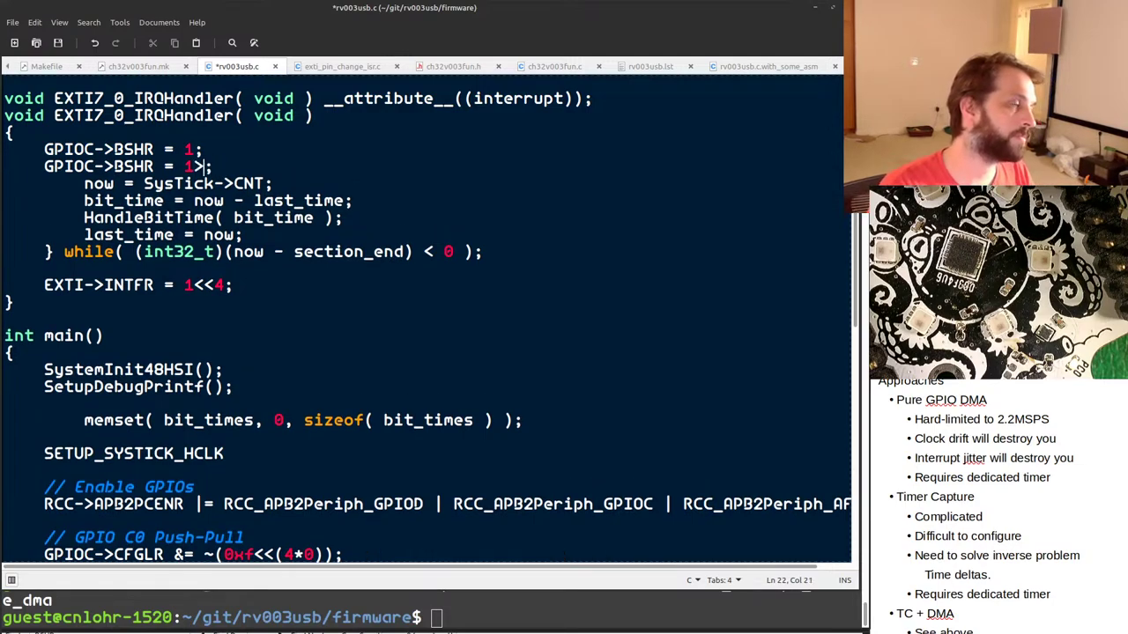
key("BackSpace")
type("<<16")
left_click(5, 183)
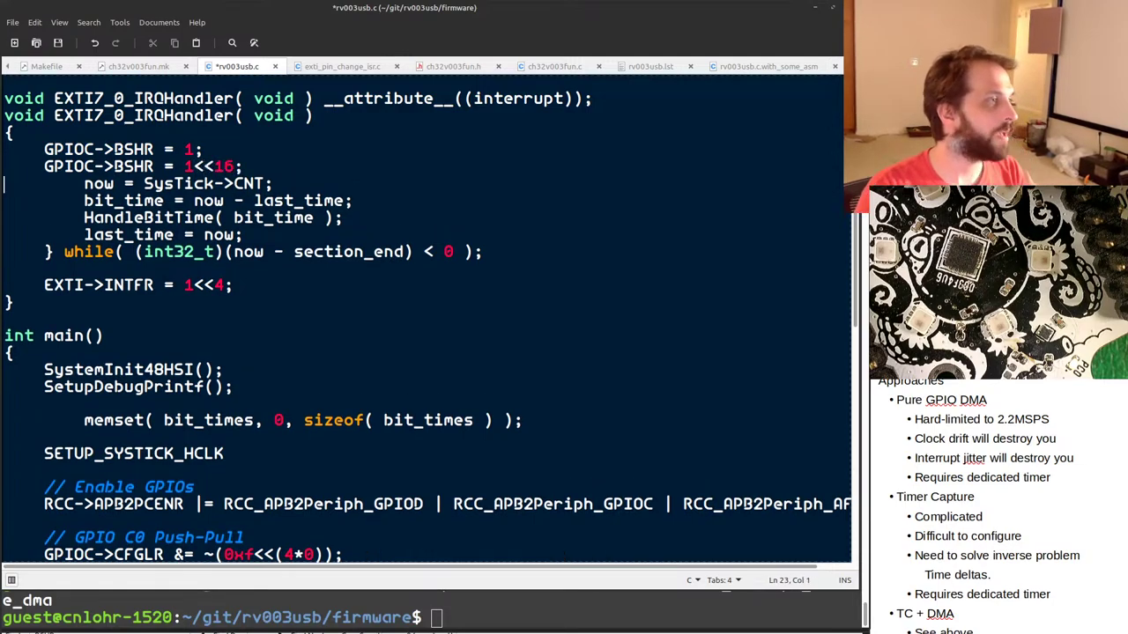
Delete the leftover SysTick timing lines and loop end above EXTI->INTFR = 1<<4; in the handler, and save rv003usb.c.
key("shift+Down")
key("shift+Down")
key("shift+Down")
key("shift+Down")
key("shift+Down")
key("shift+Down")
key("Delete")
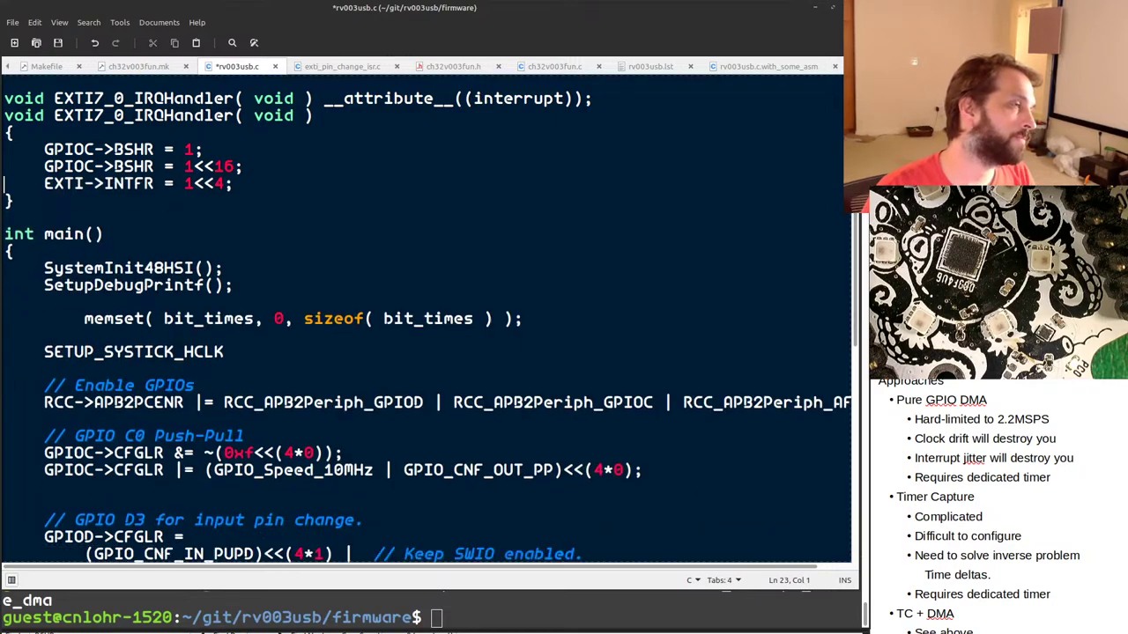
key("ctrl+s")
Delete the memset of bit_times and its surrounding blank lines between SetupDebugPrintf and SETUP_SYSTICK_HCLK in main.
scroll(126, 348, "up", 1)
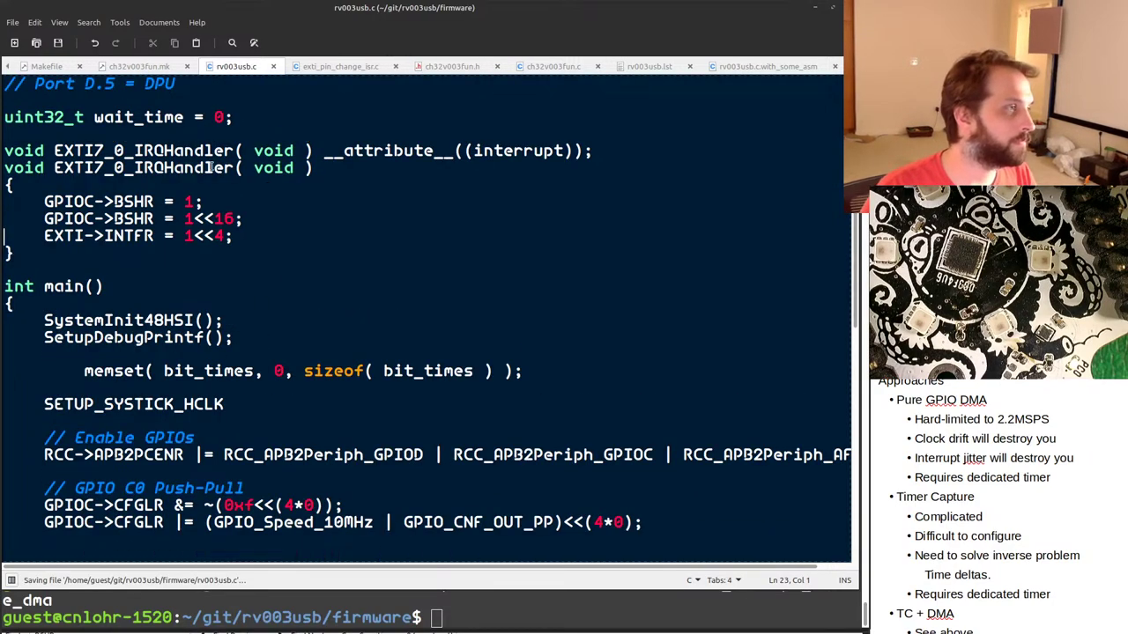
key("Home")
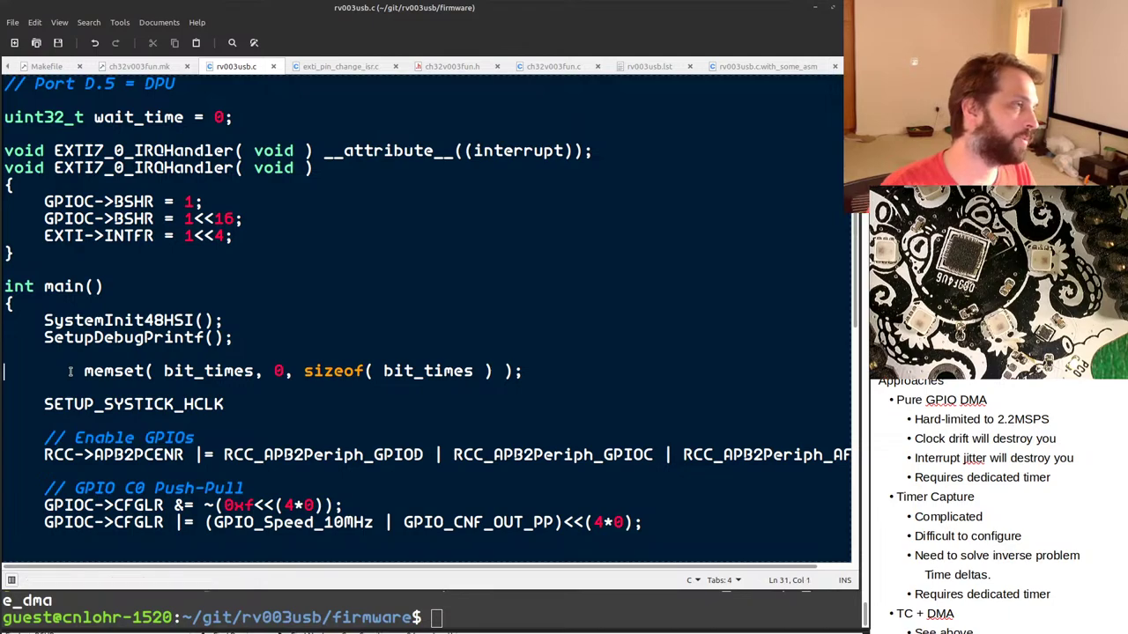
key("shift+Down")
key("Delete")
key("Delete")
key("Delete")
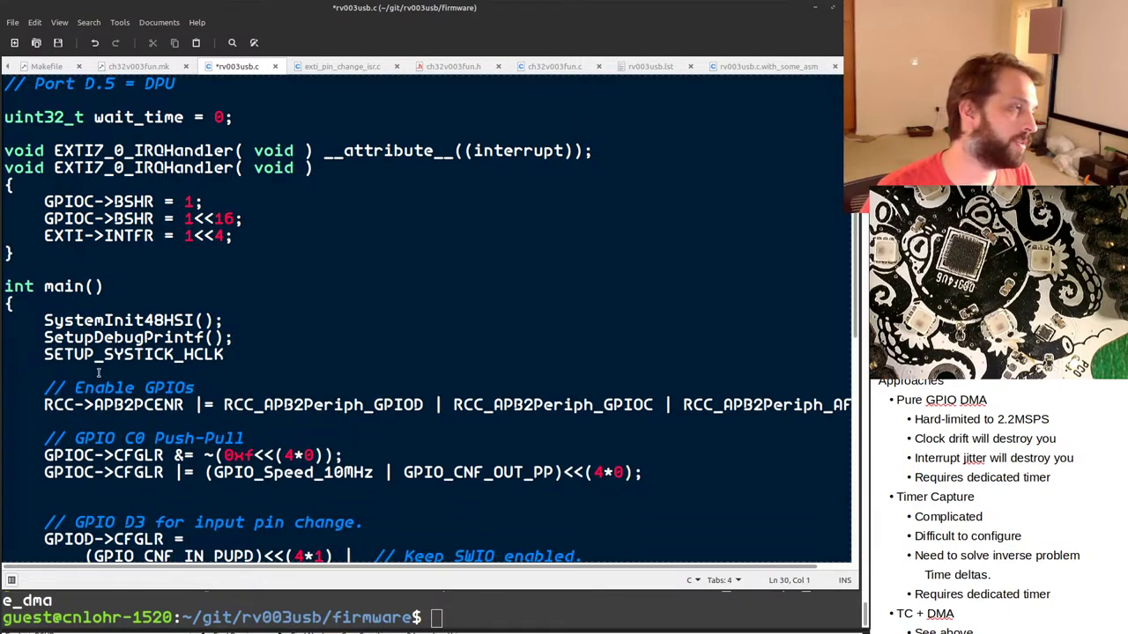
Remove the extra blank line above the GPIO D3 input pin change comment in main and save the file.
scroll(241, 539, "down", 3)
scroll(226, 368, "down", 2)
left_click_drag(126, 234, 11, 250)
left_click(188, 366)
left_click(21, 230)
key("Delete")
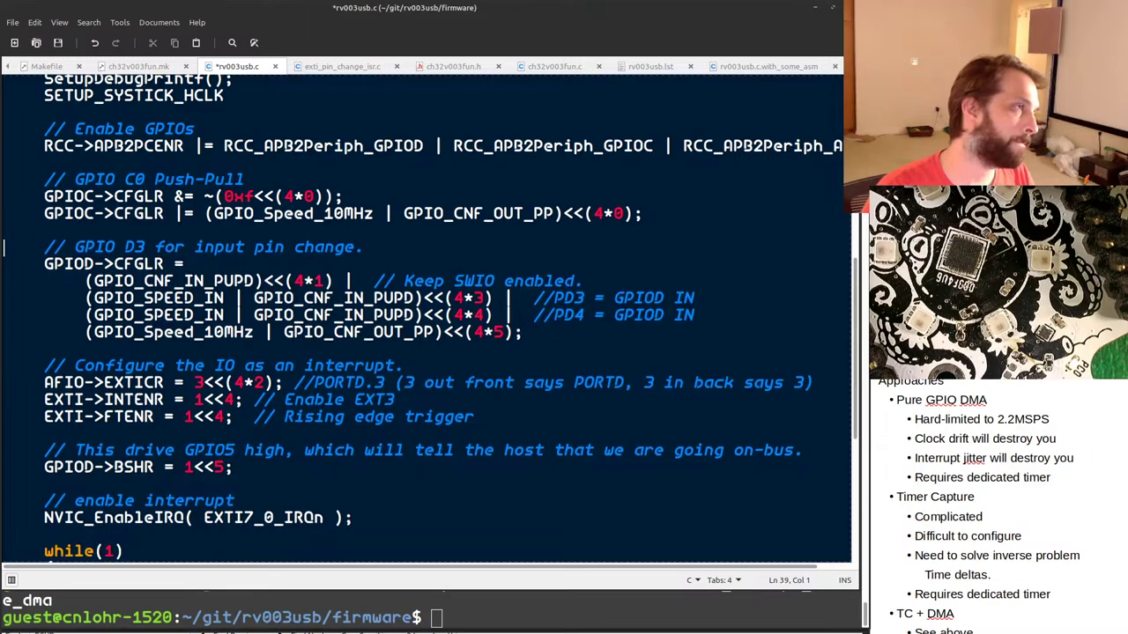
key("Down")
key("Down")
key("ctrl+s")
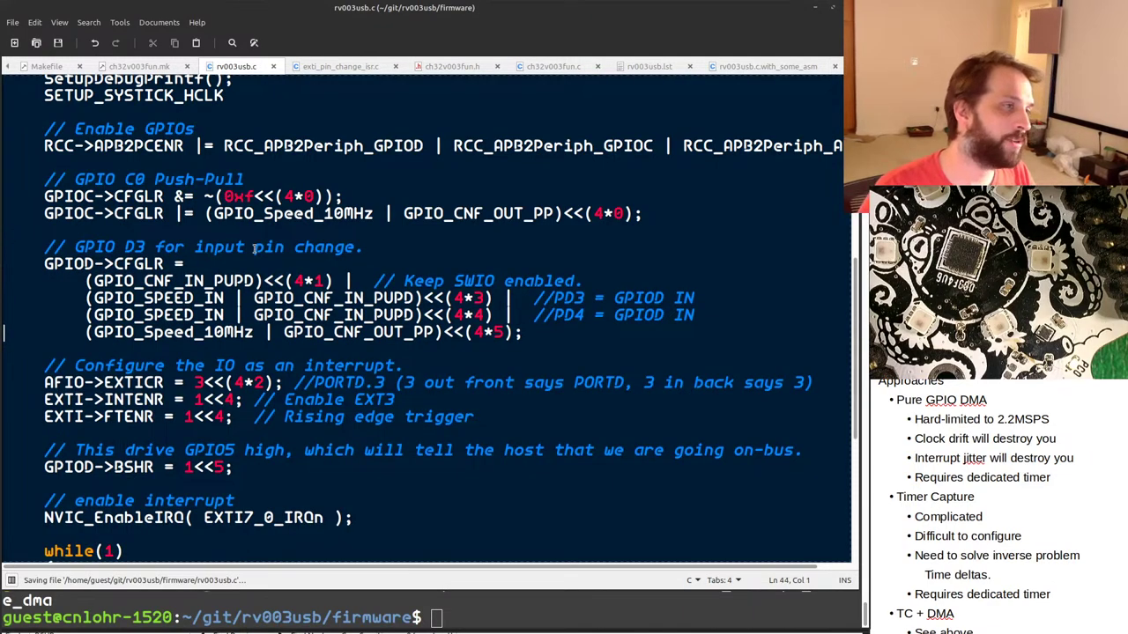
left_click_drag(344, 284, 201, 399)
left_click_drag(168, 433, 161, 345)
left_click(161, 345)
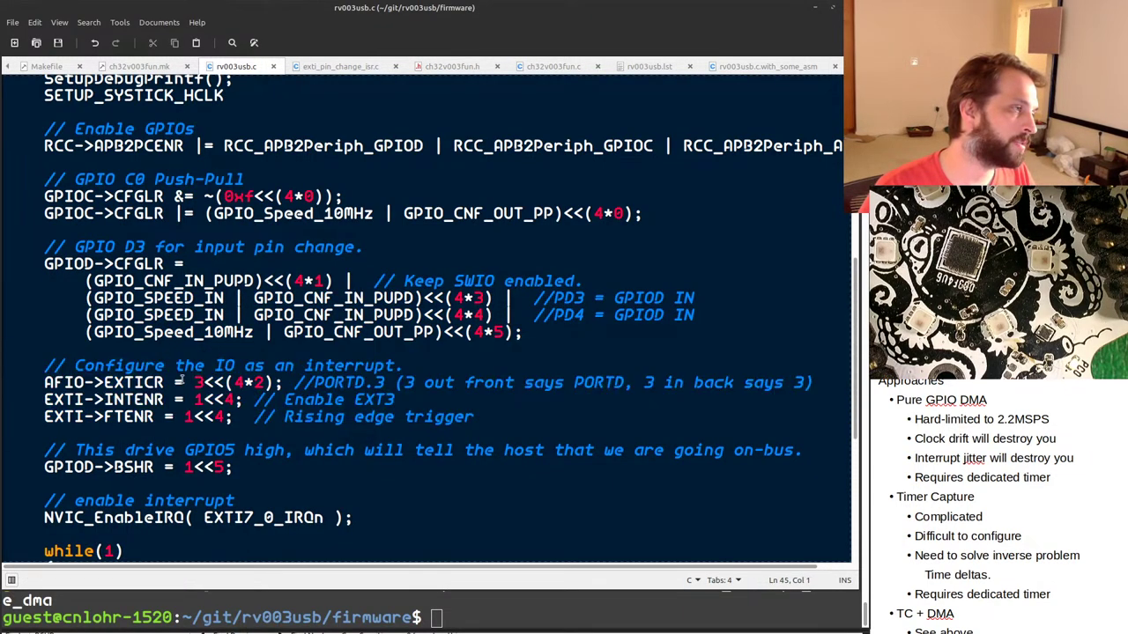
Replace the bit_times printing loop and memset in main's while loop with printf( "hi!\n" ); and save the file.
scroll(253, 425, "down", 4)
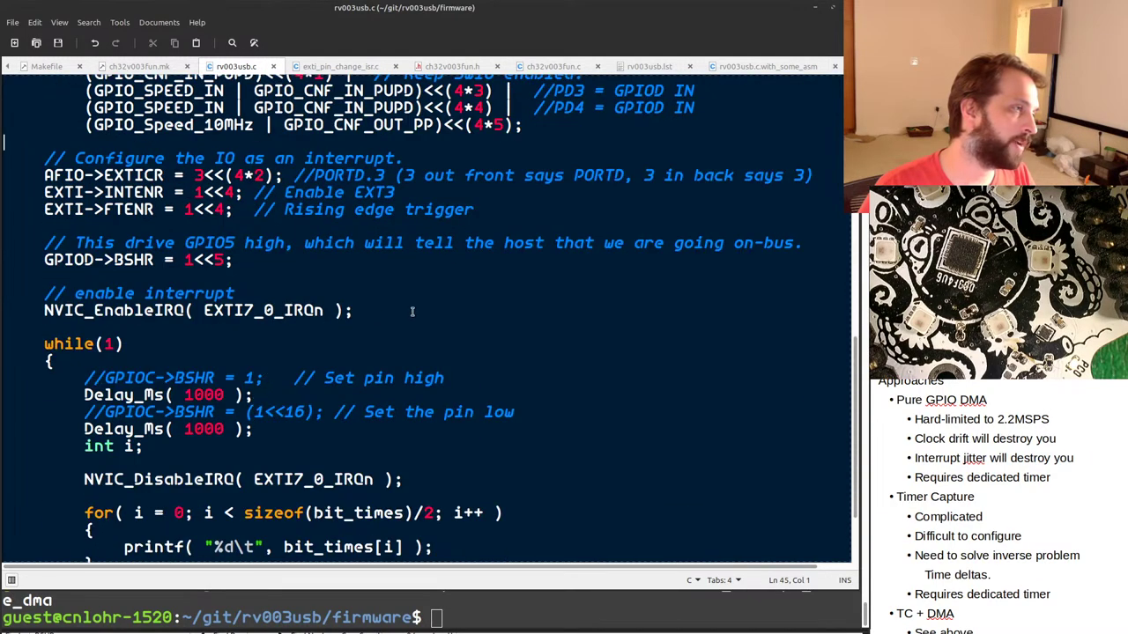
scroll(271, 336, "down", 2)
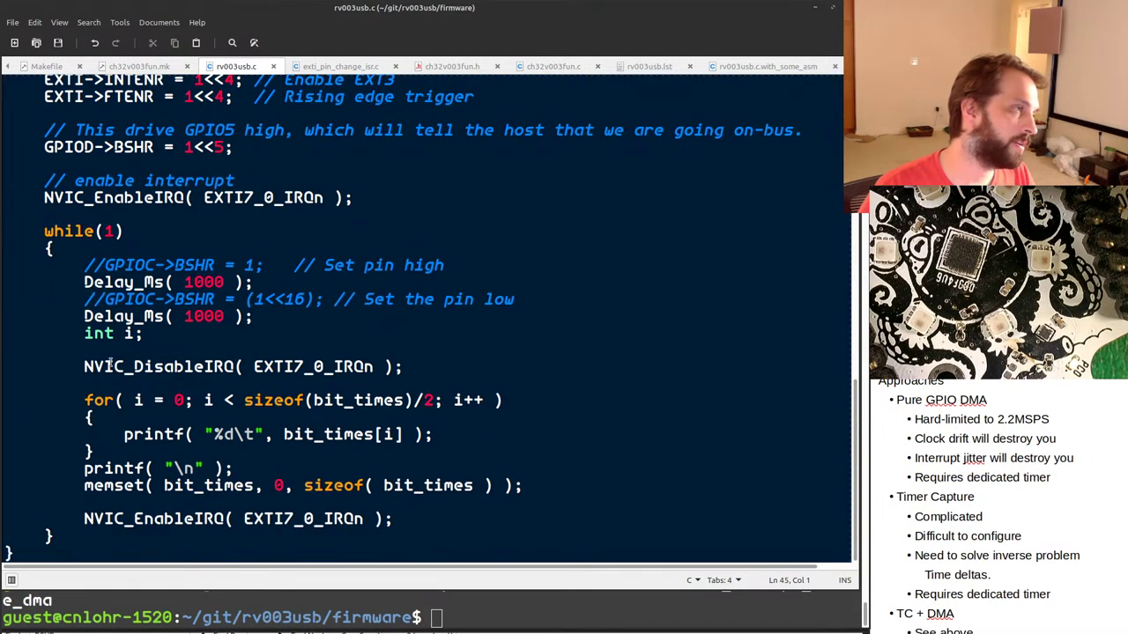
left_click_drag(46, 400, 569, 486)
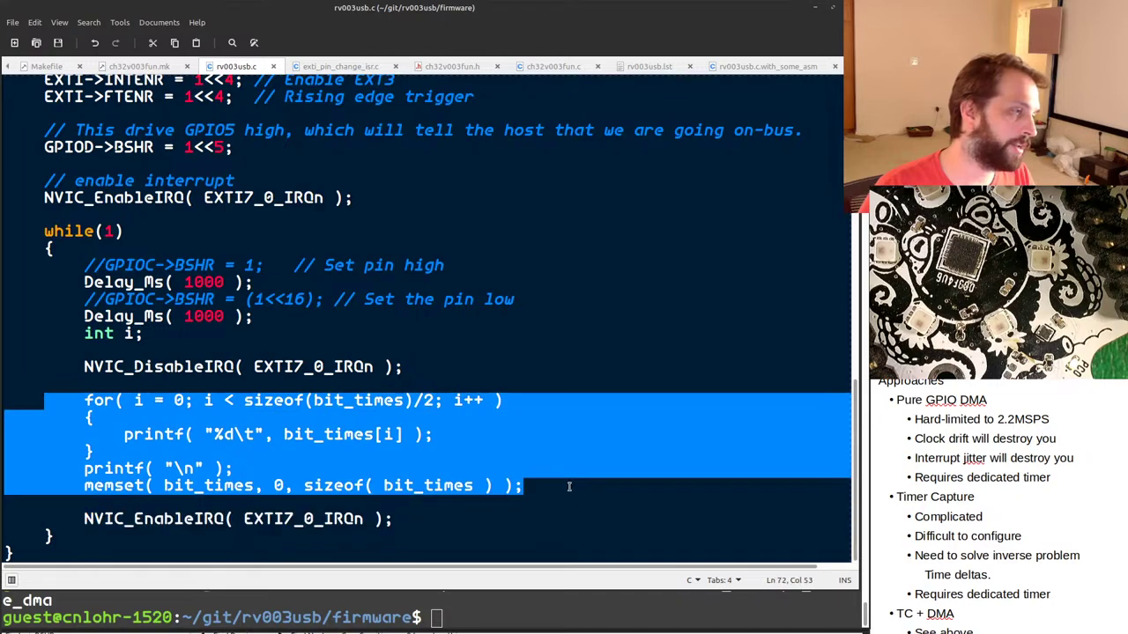
key("BackSpace")
key("Tab")
type("p")
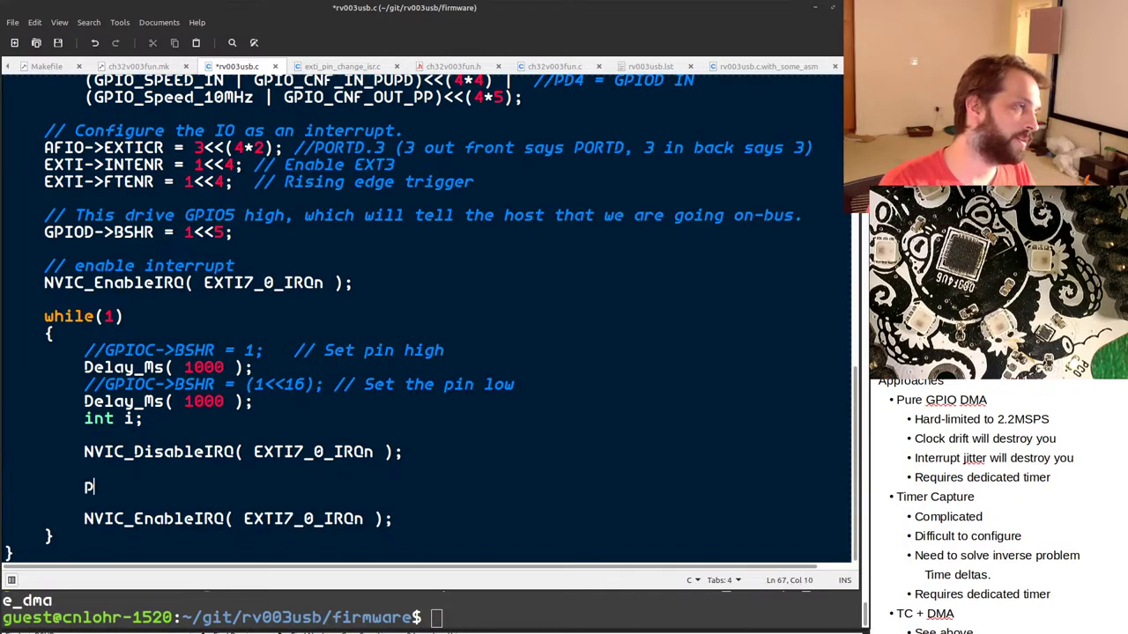
type("rintf( \"hi!\\n\" );")
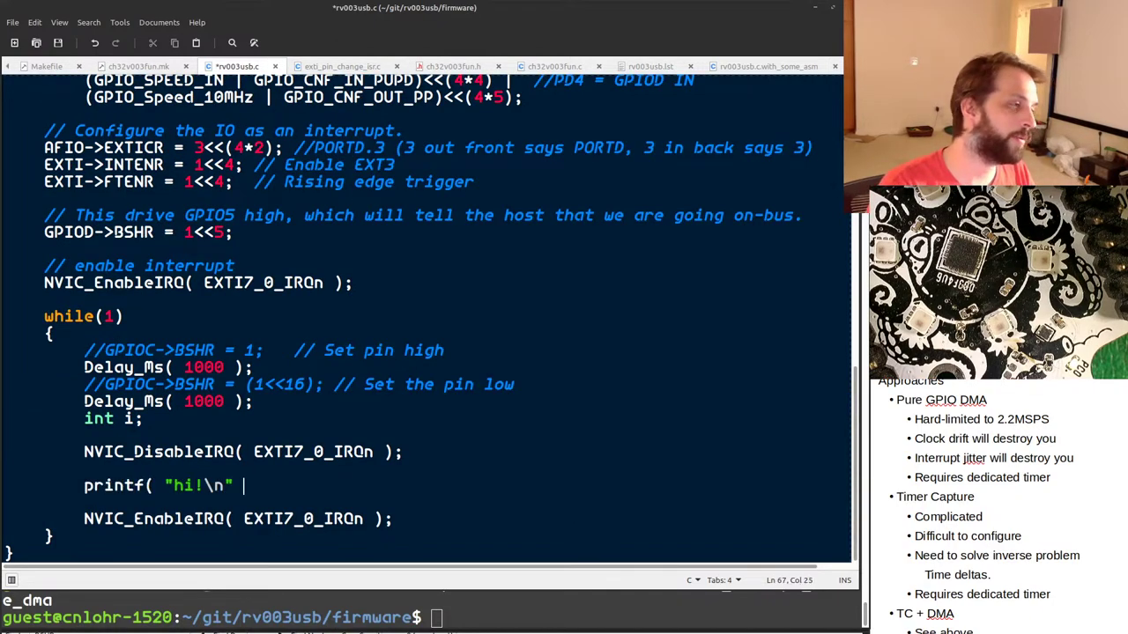
key("ctrl+s")
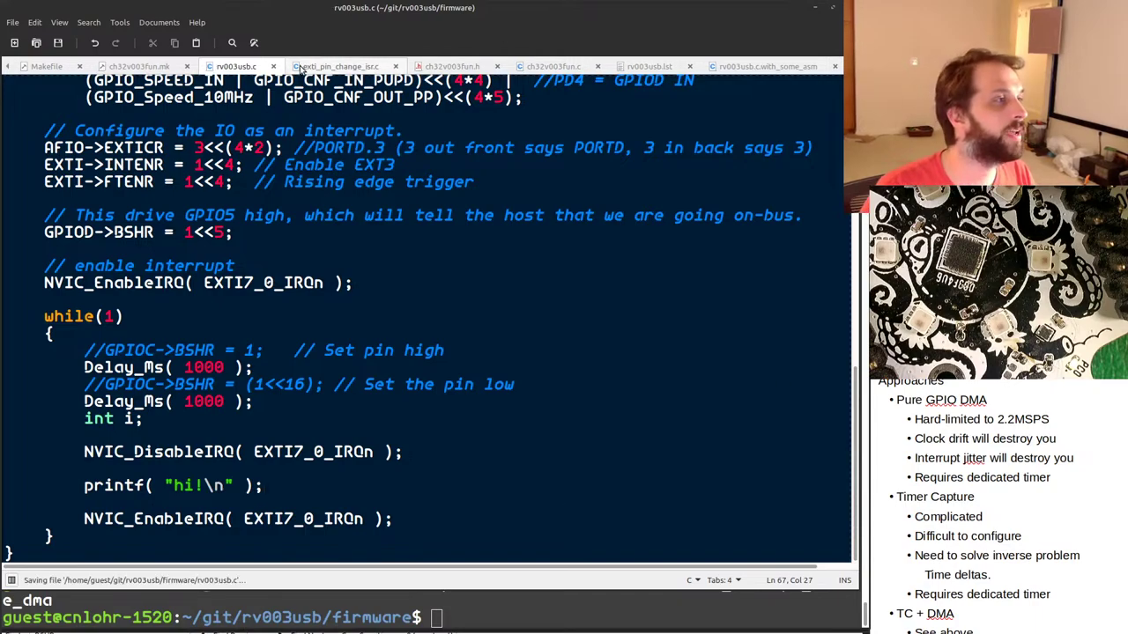
Open dma_gpio.c from the examples/dma_gpio folder of ch32v003fun.
left_click(555, 69)
key("alt+f")
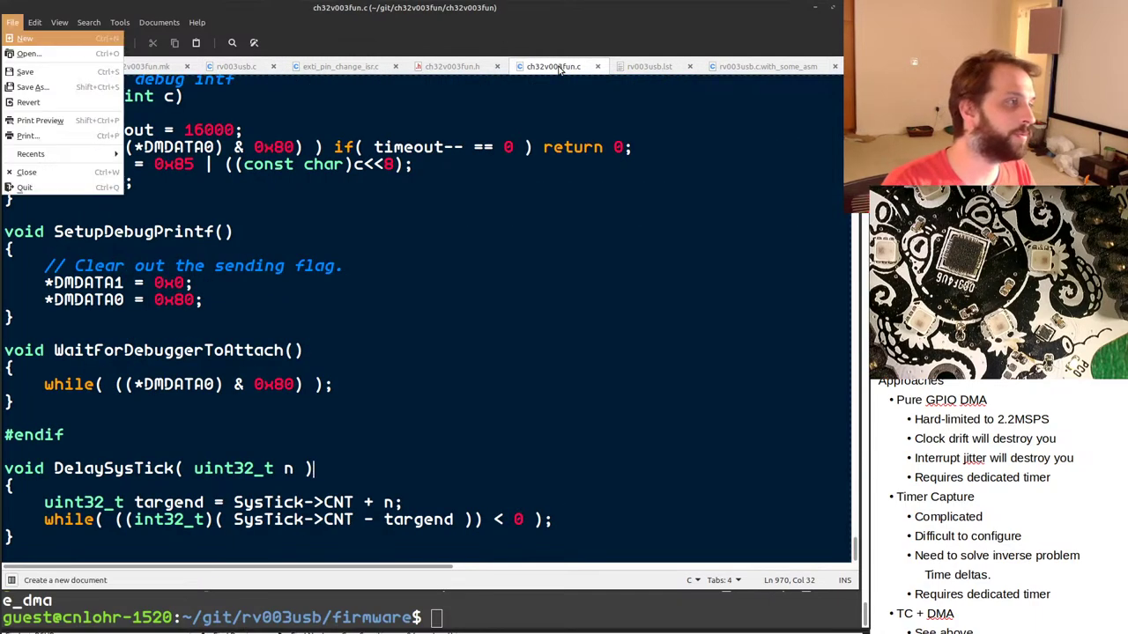
key("o")
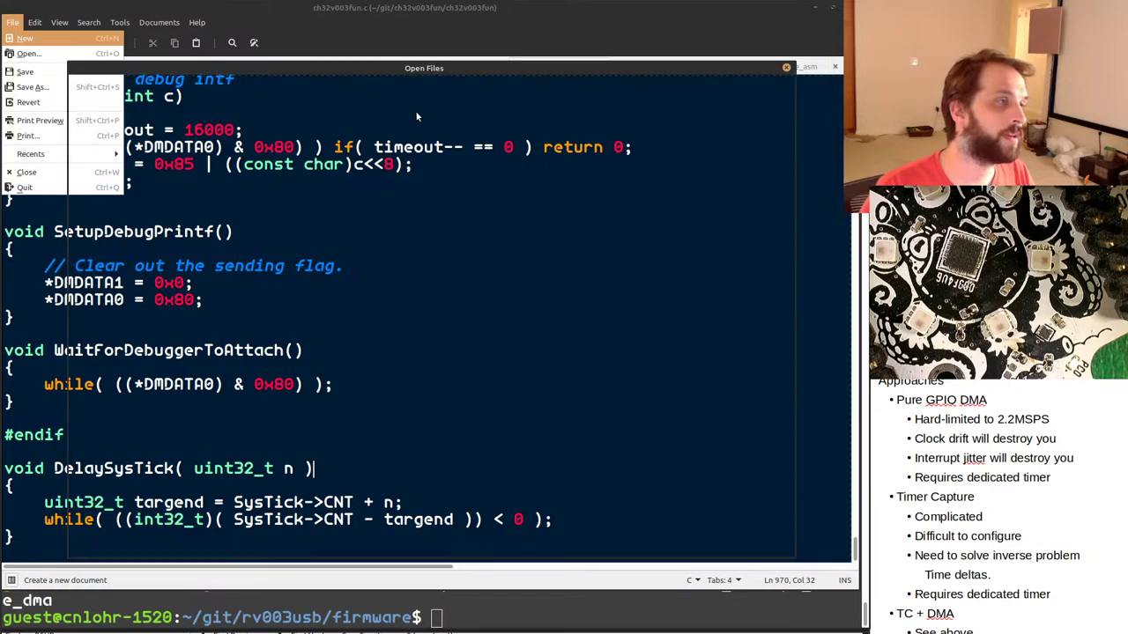
left_click(298, 89)
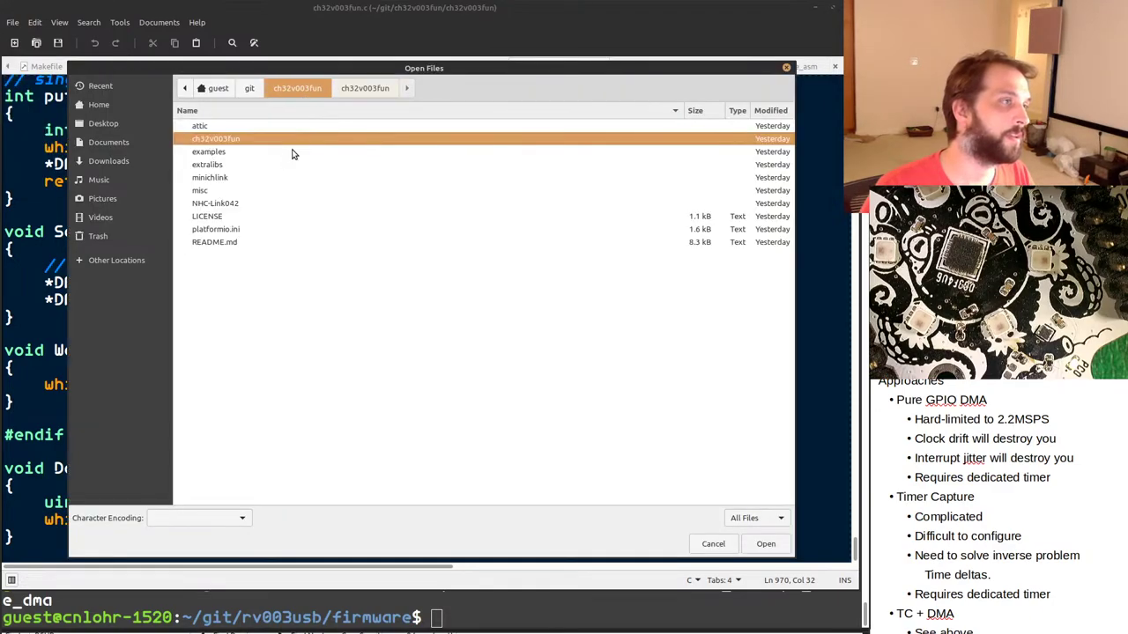
double_click(248, 163)
left_click(284, 93)
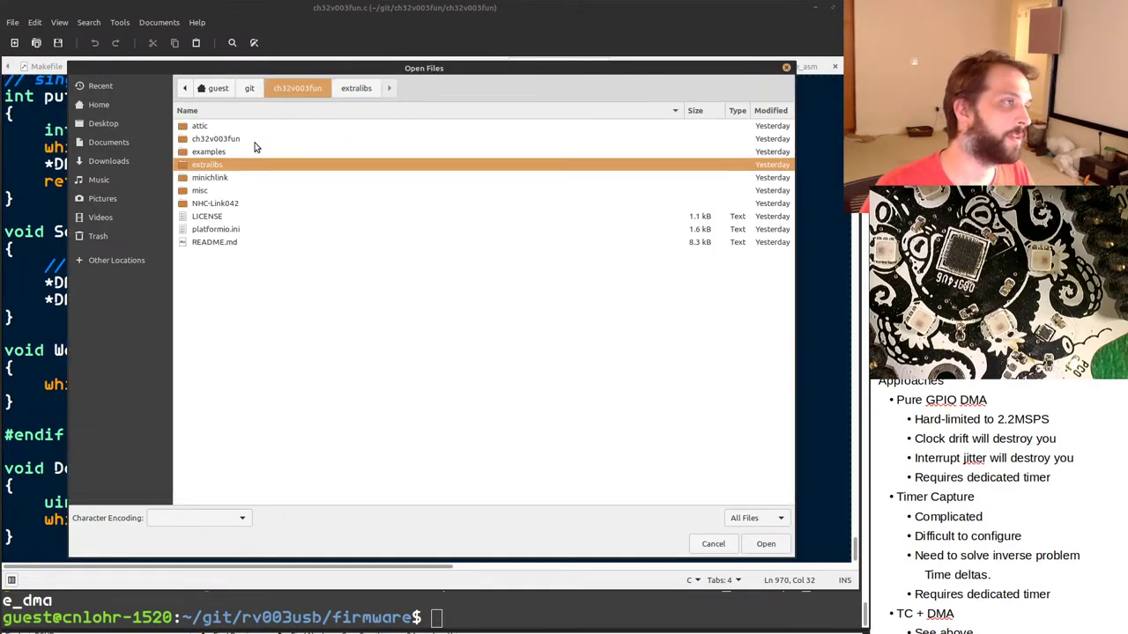
double_click(250, 151)
left_click(251, 151)
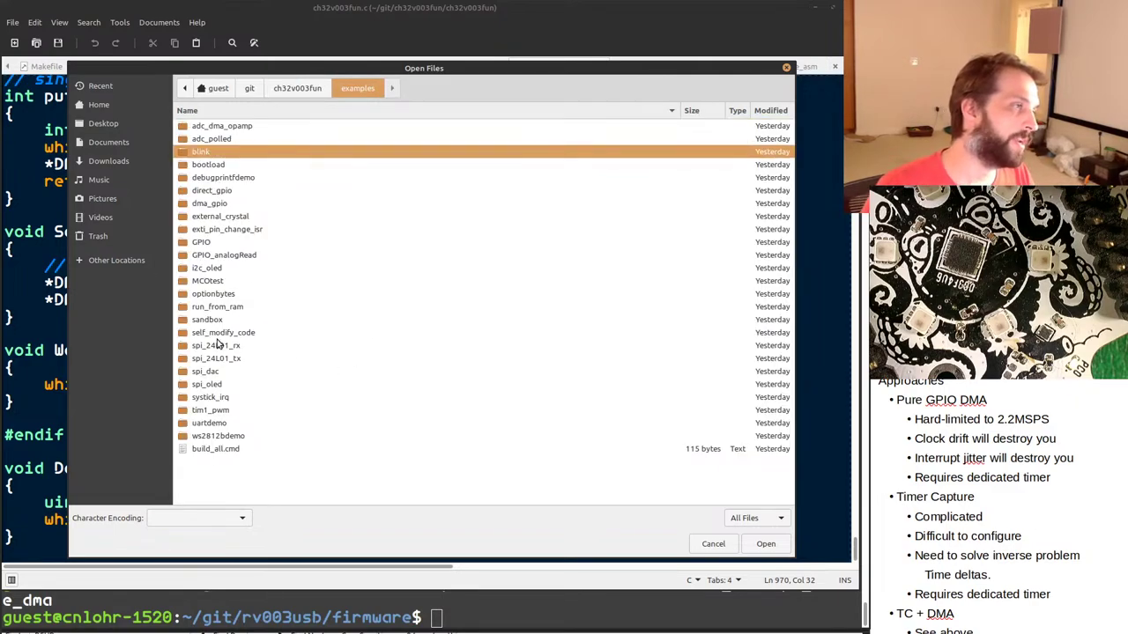
double_click(217, 202)
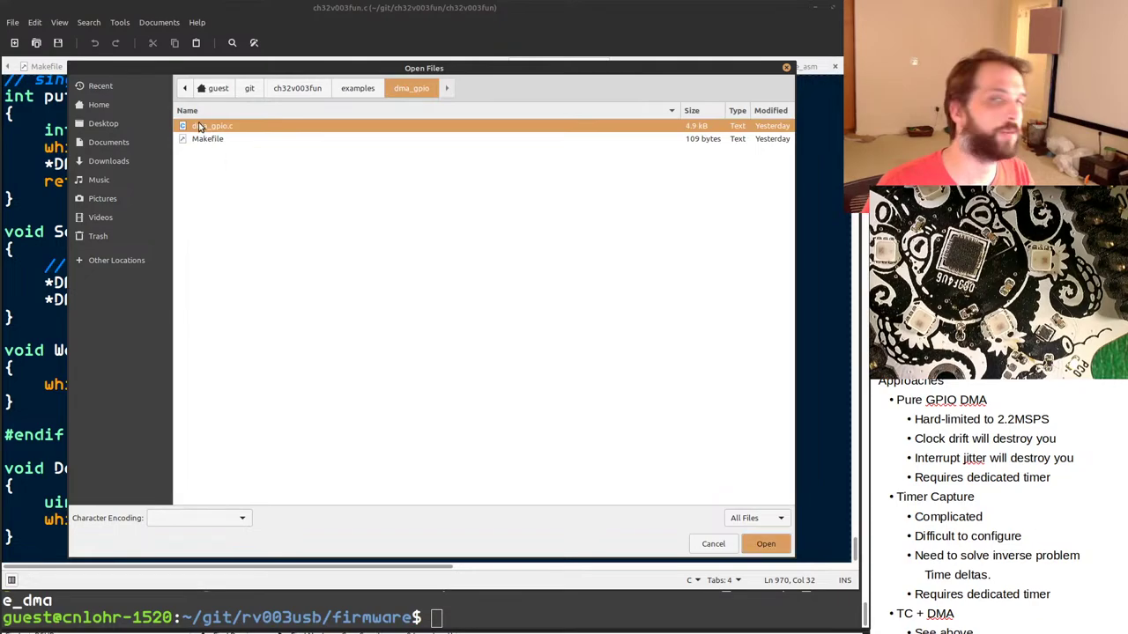
key("Return")
Examine how DMA1_Channel2_IRQHandler in dma_gpio.c handles the end-of-frame and halfway interrupts.
scroll(179, 313, "down", 5)
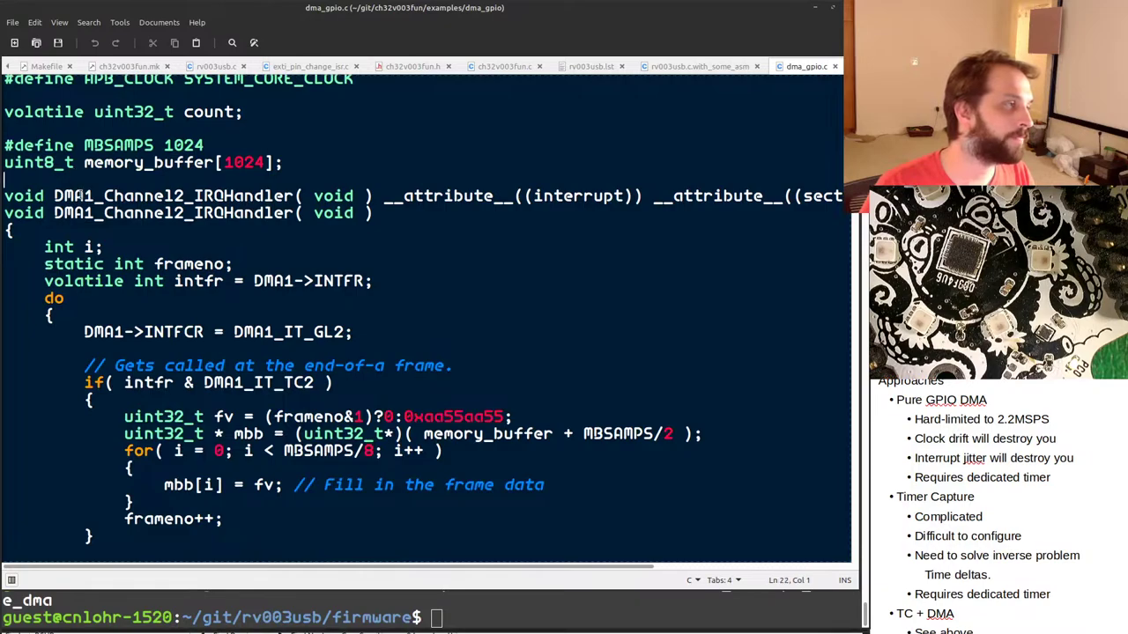
double_click(79, 195)
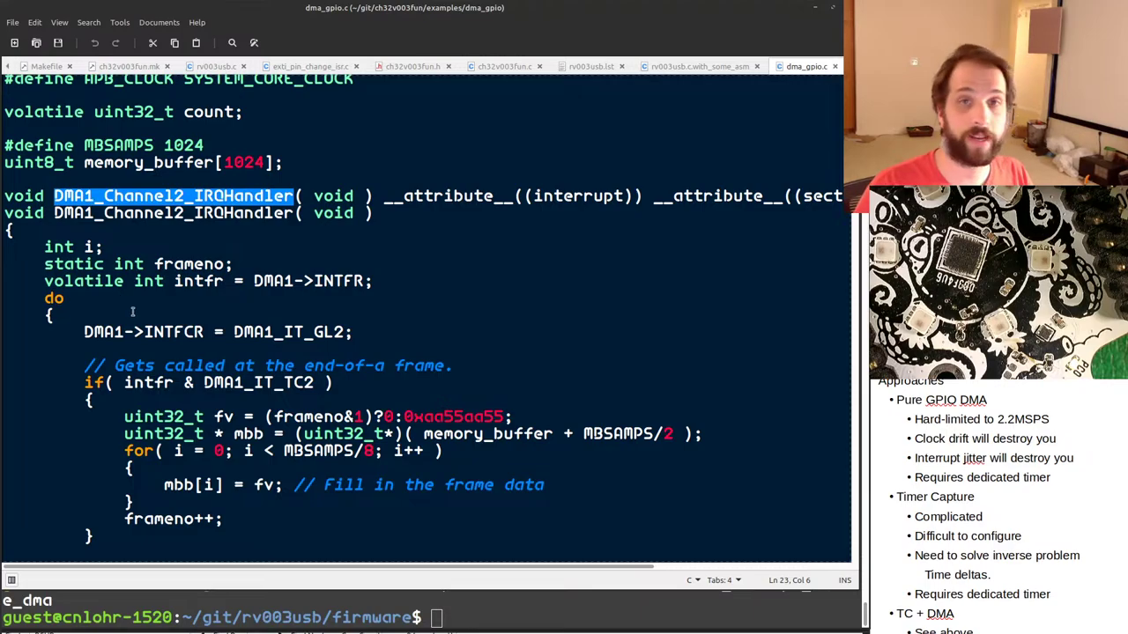
scroll(212, 304, "down", 8)
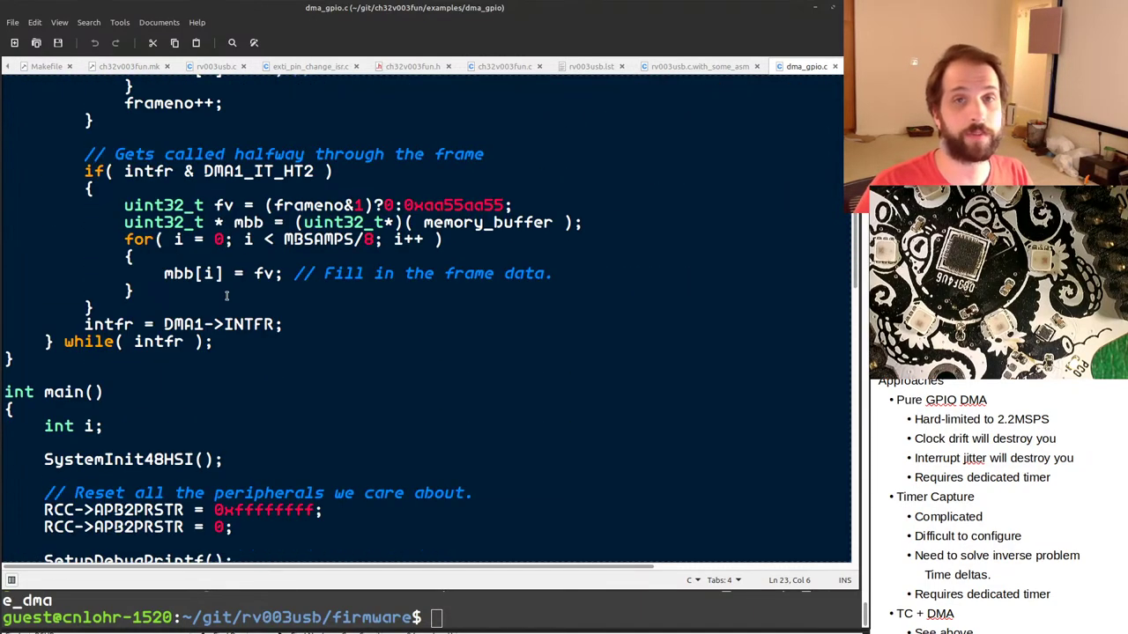
scroll(220, 301, "up", 10)
scroll(226, 298, "down", 2)
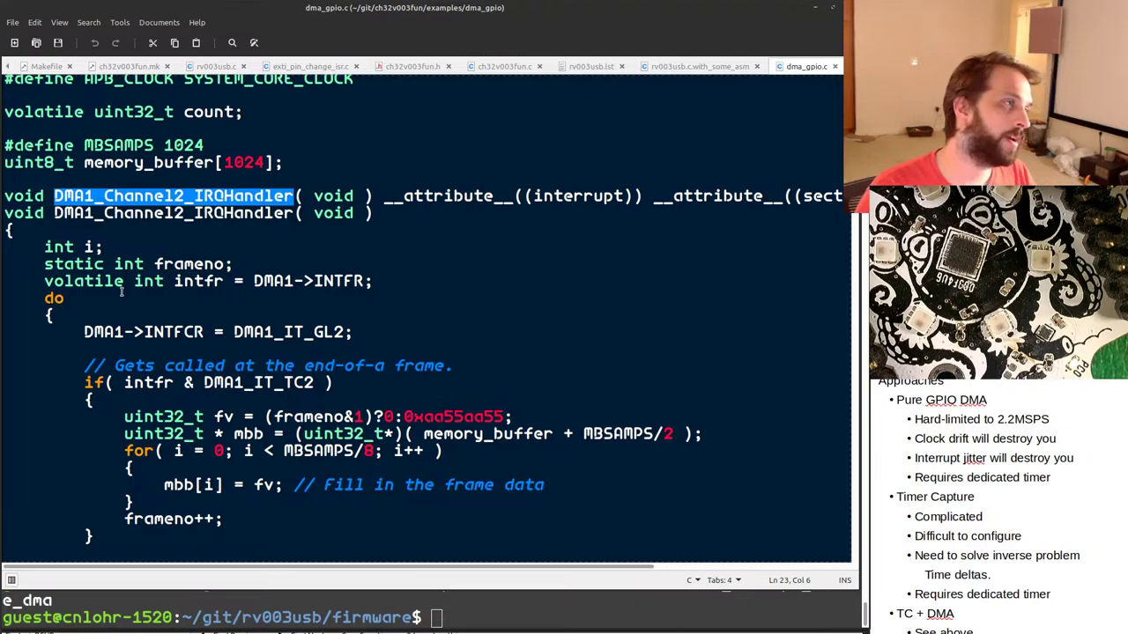
scroll(121, 290, "down", 10)
scroll(132, 290, "up", 4)
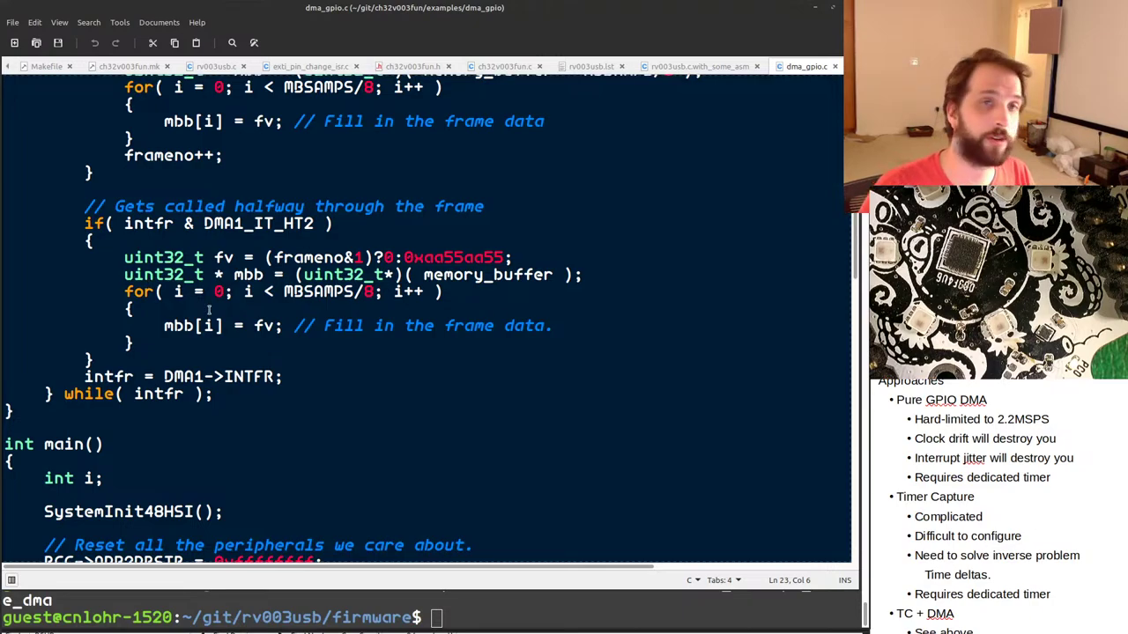
Copy the code in dma_gpio.c's main from the "DMA2 can be configured to attach to T1CH1" comment through the TIM1->DMAINTENR line.
scroll(209, 308, "down", 4)
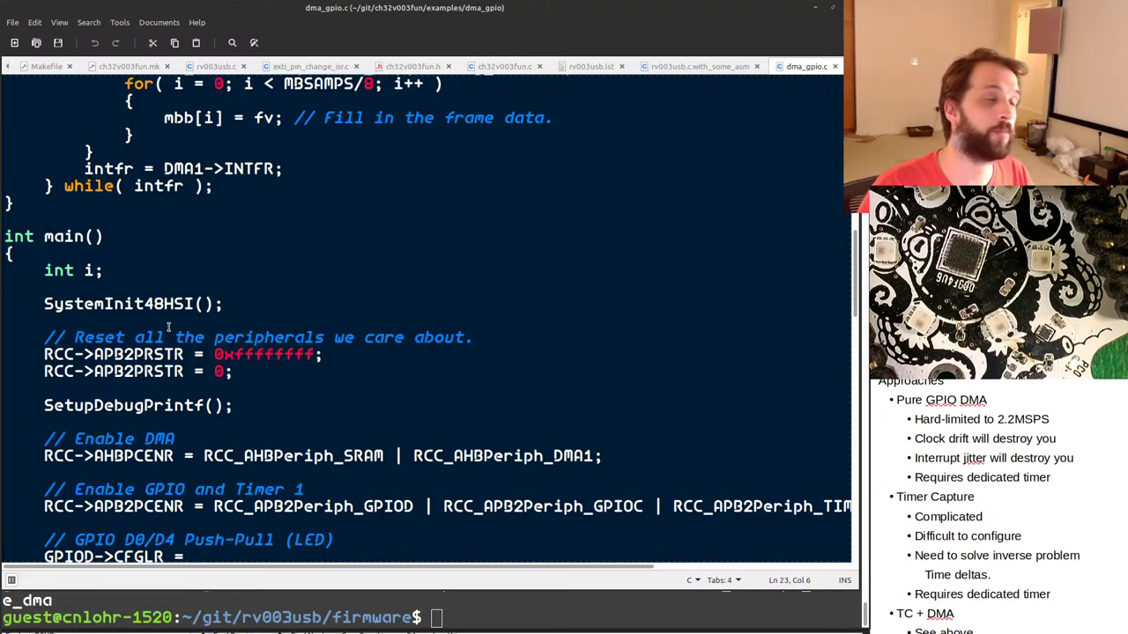
scroll(169, 326, "down", 5)
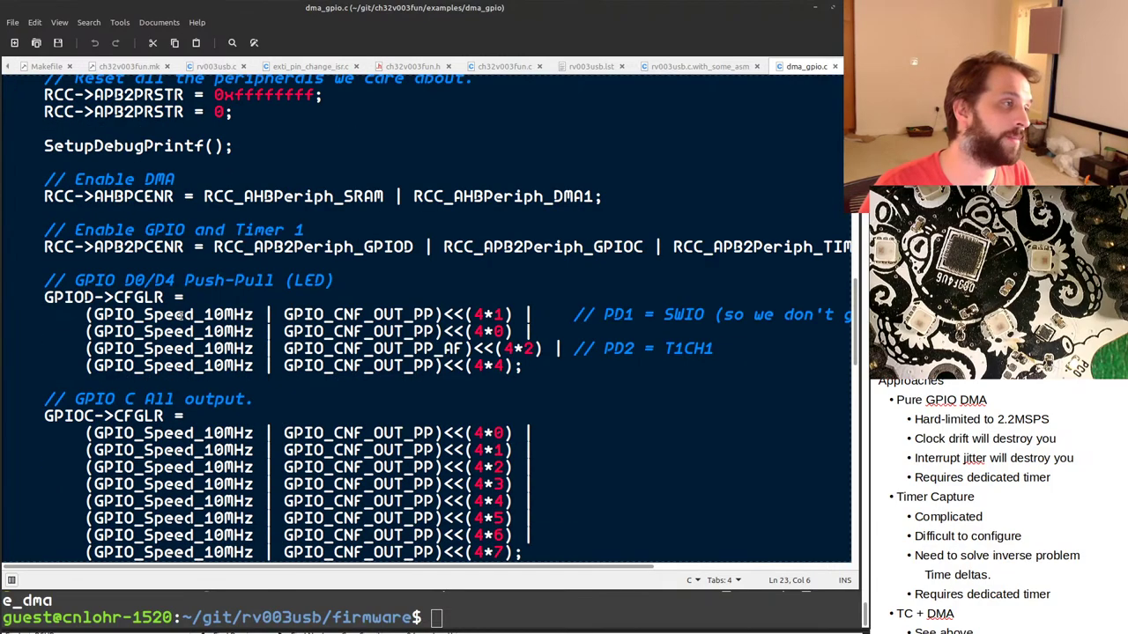
scroll(180, 315, "down", 3)
scroll(180, 314, "up", 3)
scroll(181, 314, "down", 8)
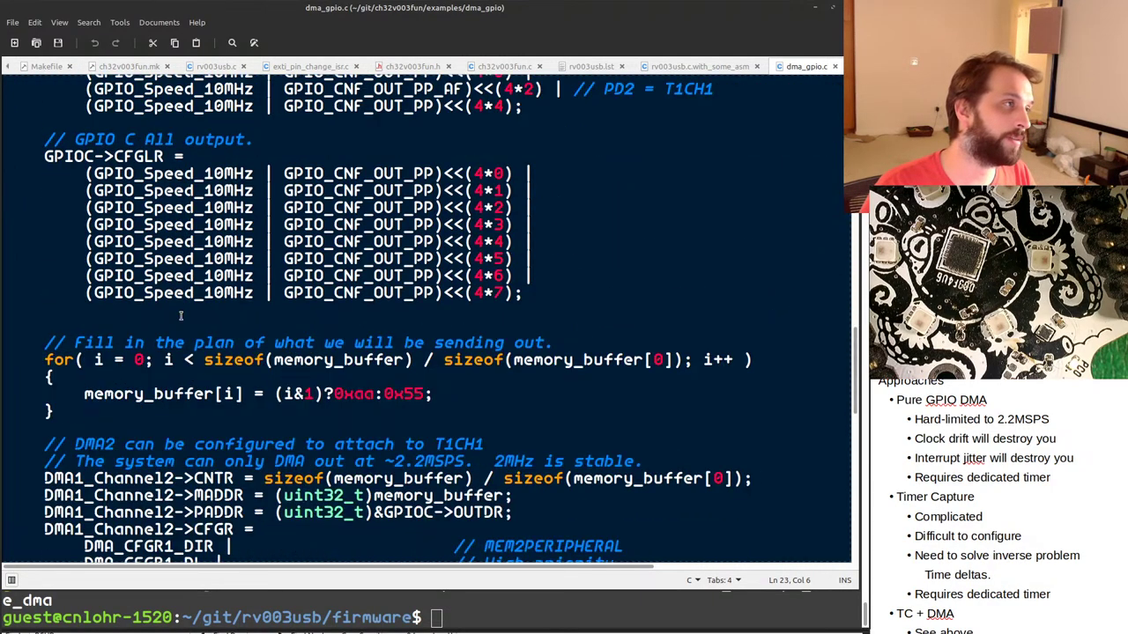
scroll(208, 177, "down", 6)
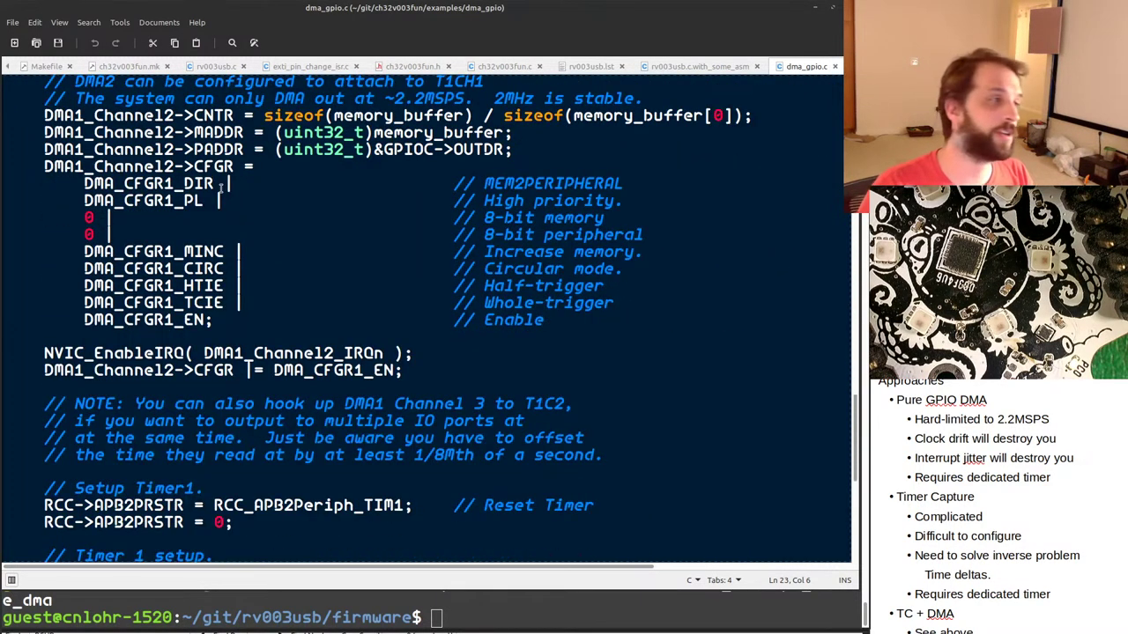
scroll(189, 185, "up", 4)
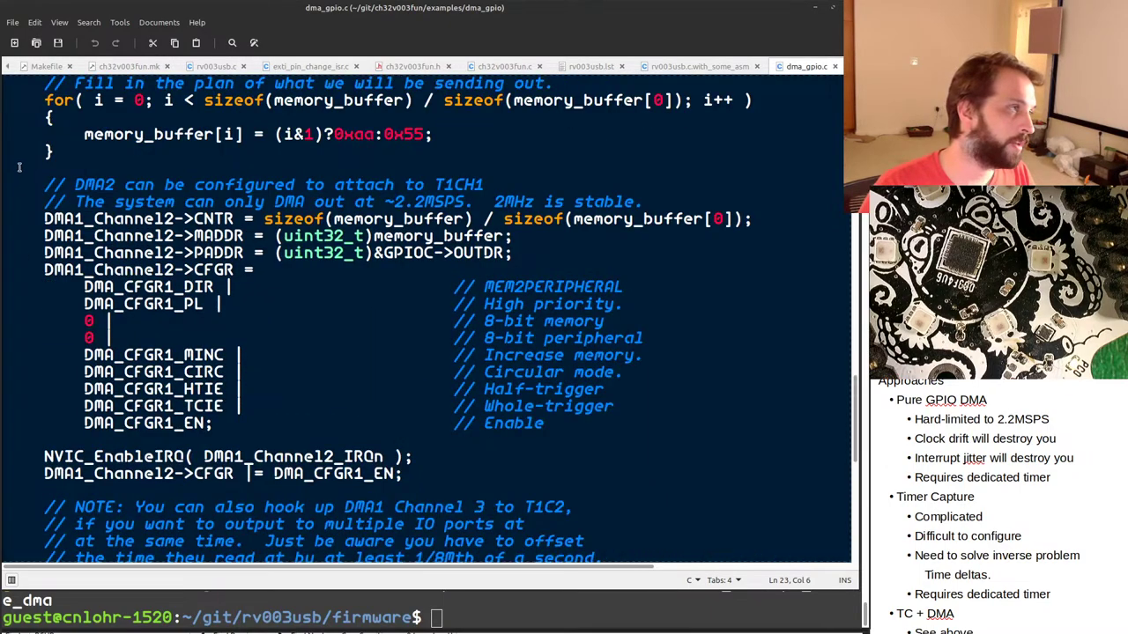
left_click_drag(18, 167, 457, 430)
scroll(114, 286, "down", 1)
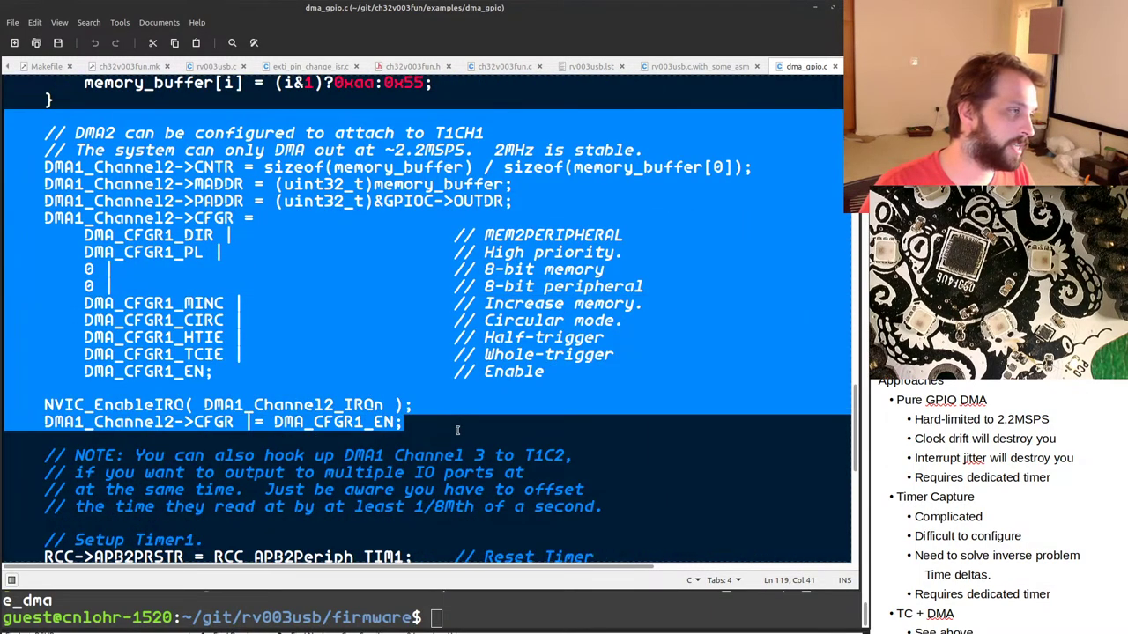
scroll(457, 430, "down", 10)
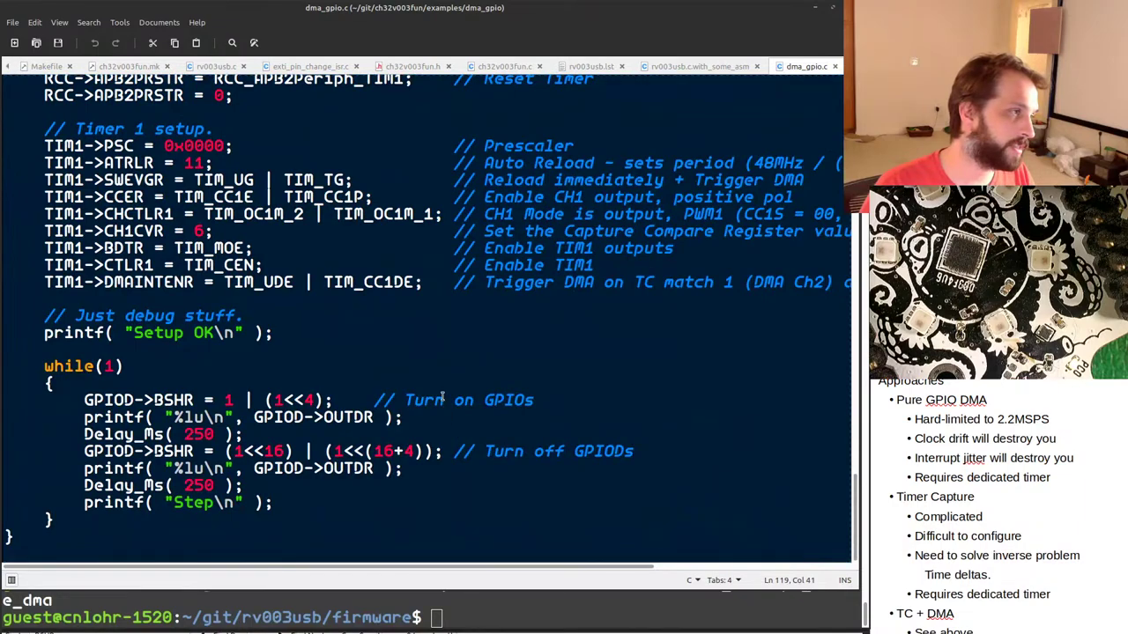
left_click(393, 300, "shift")
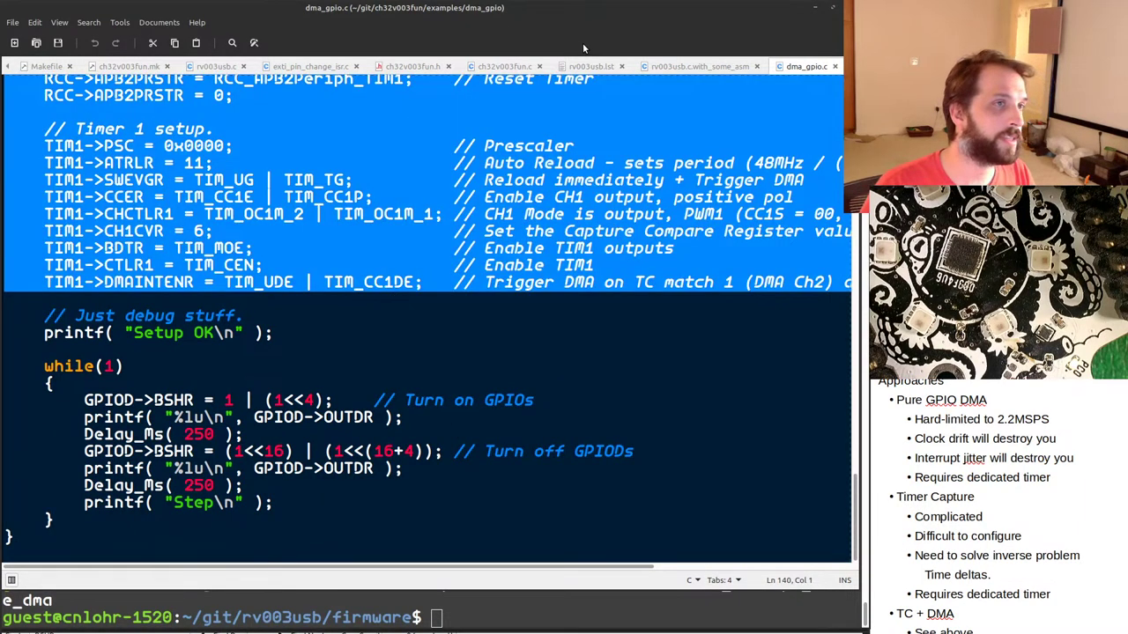
Paste the copied DMA and Timer 1 setup into rv003usb.c's main, padded by blank lines, between GPIOD->BSHR = 1<<5; and the enable interrupt comment.
left_click(215, 66)
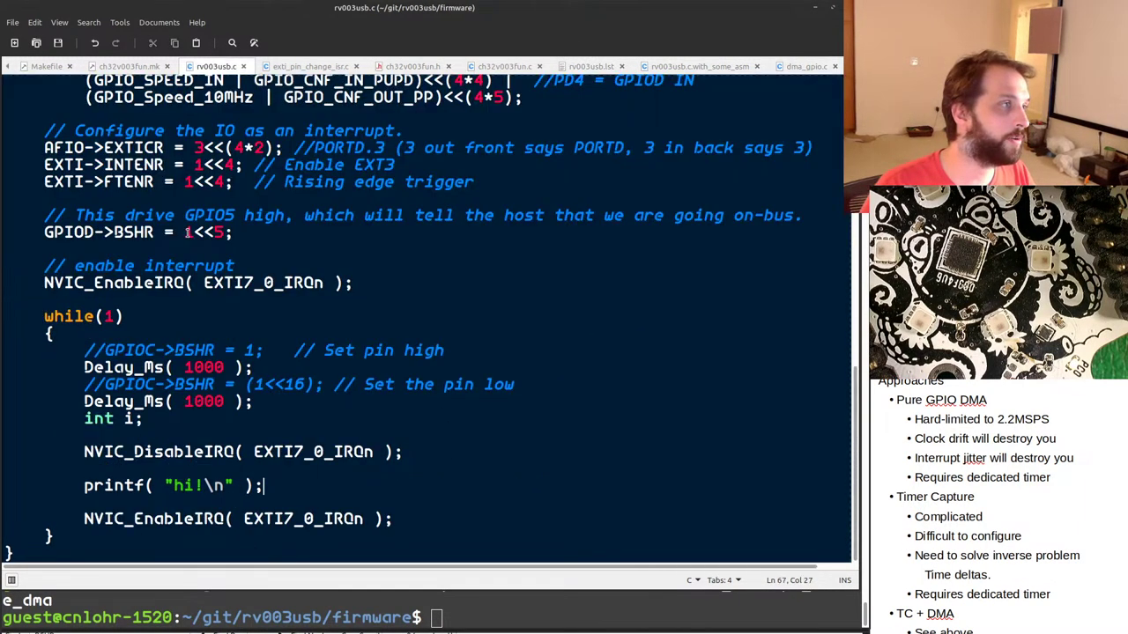
scroll(418, 239, "up", 1)
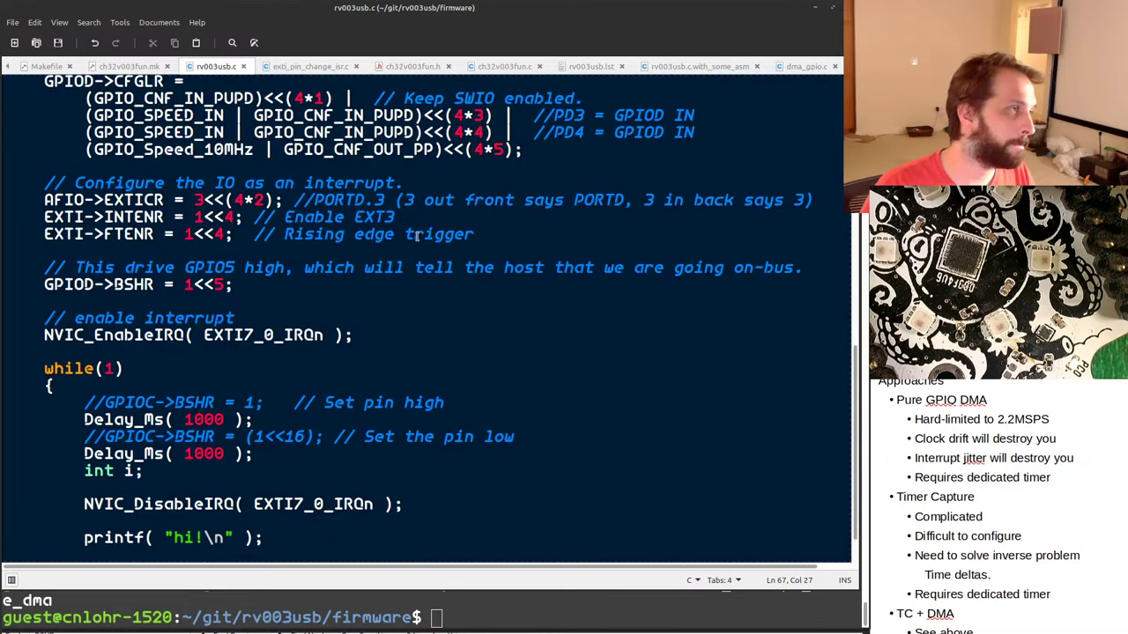
left_click(397, 300)
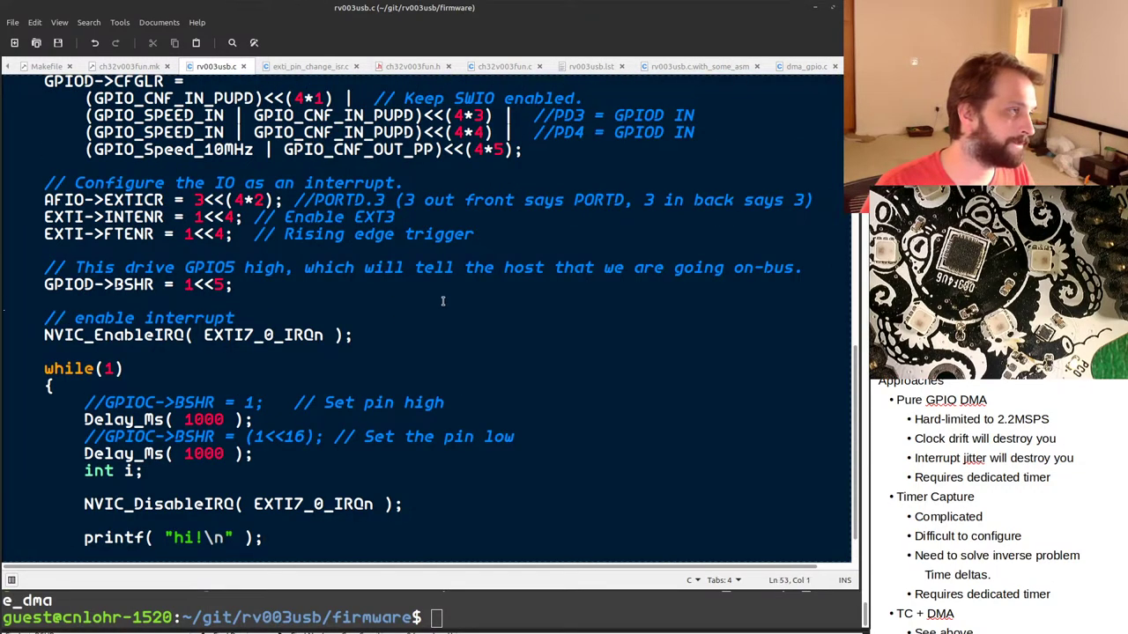
key("Return")
key("Return")
key("Return")
key("Return")
key("Return")
key("Return")
key("Return")
key("Return")
key("Return")
key("Return")
key("Return")
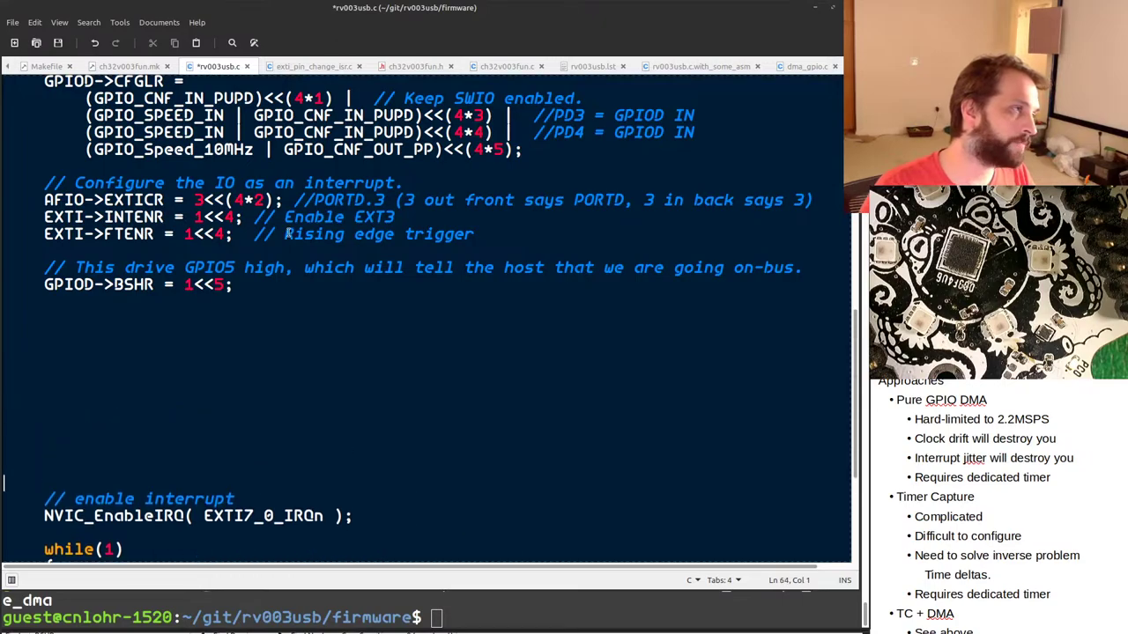
scroll(148, 381, "down", 10)
scroll(264, 353, "up", 3)
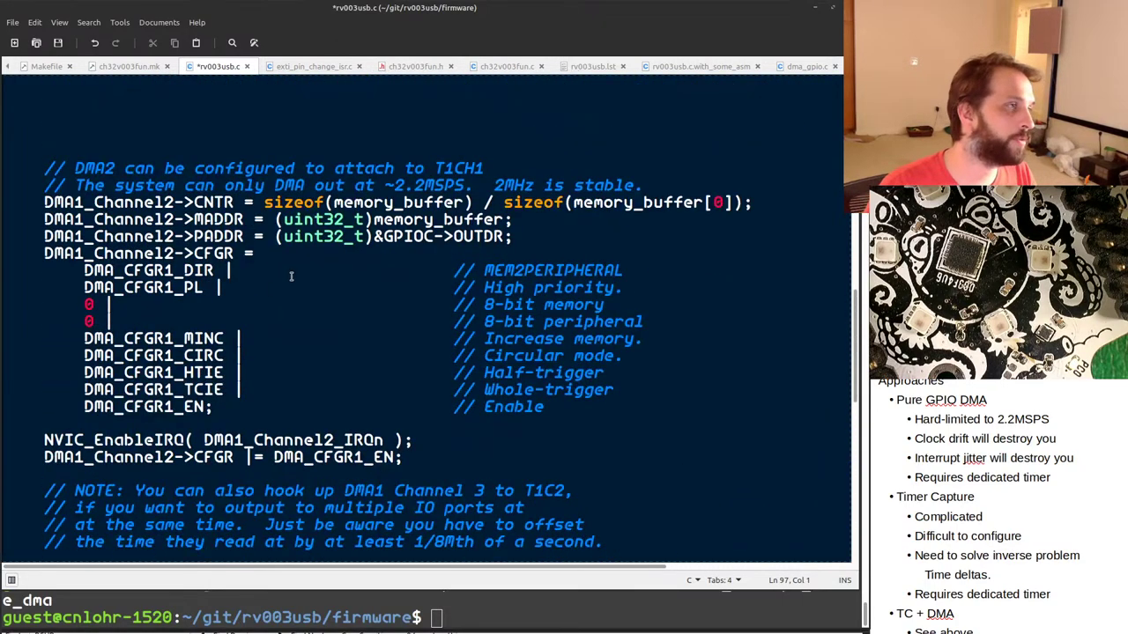
Declare uint8_t dma_buffer[128]; below the wait_time variable and above EXTI7_0_IRQHandler in rv003usb.c.
double_click(388, 218)
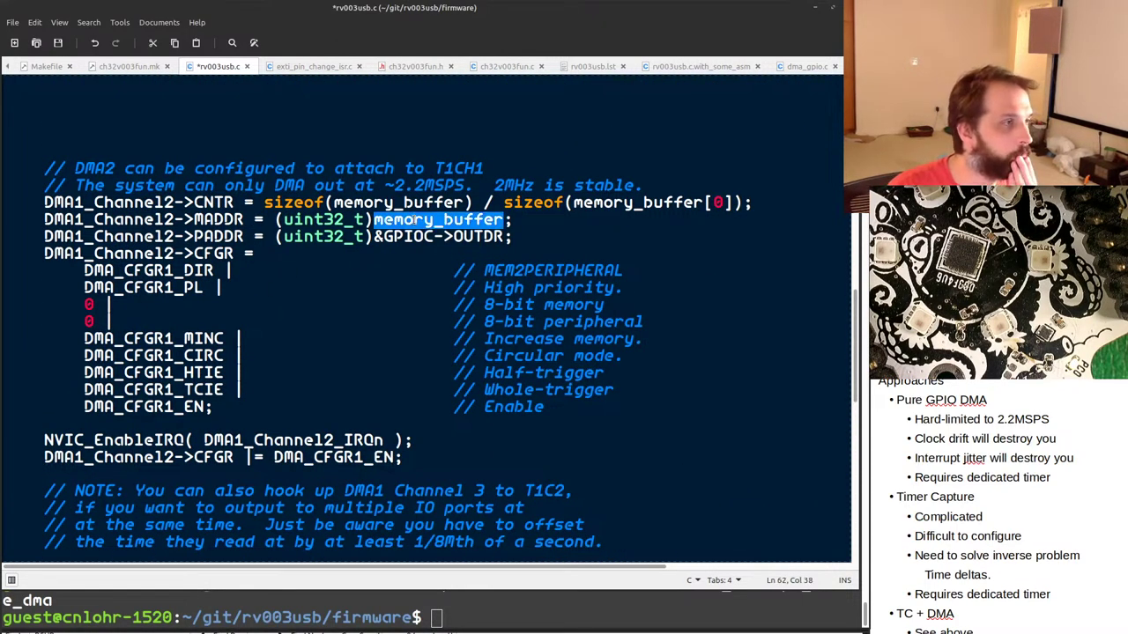
scroll(438, 328, "up", 20)
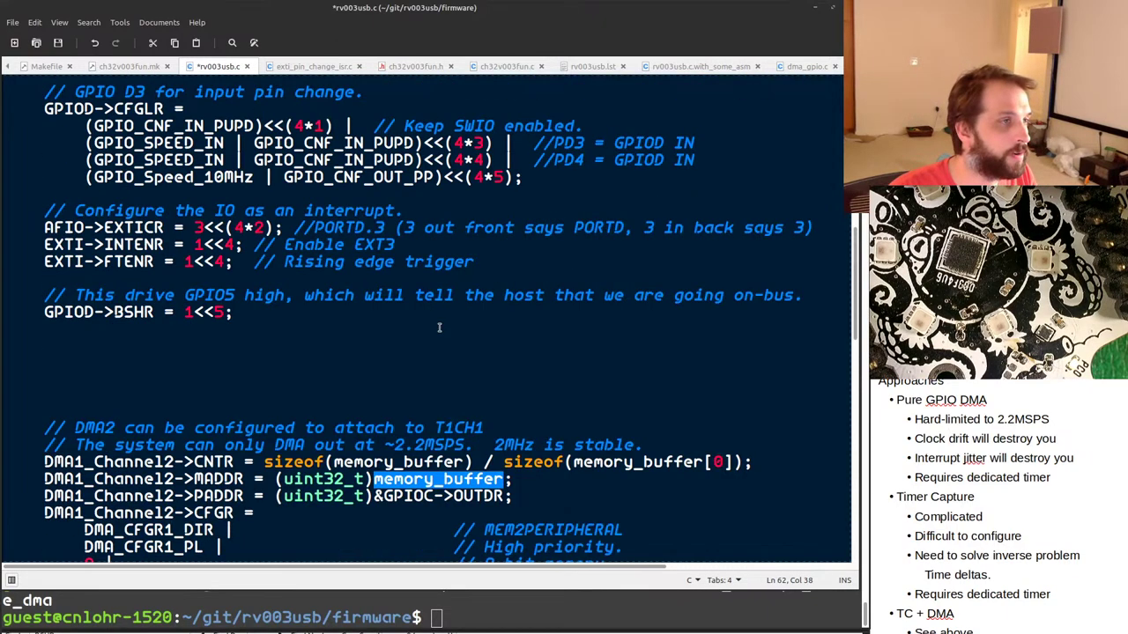
left_click(307, 344)
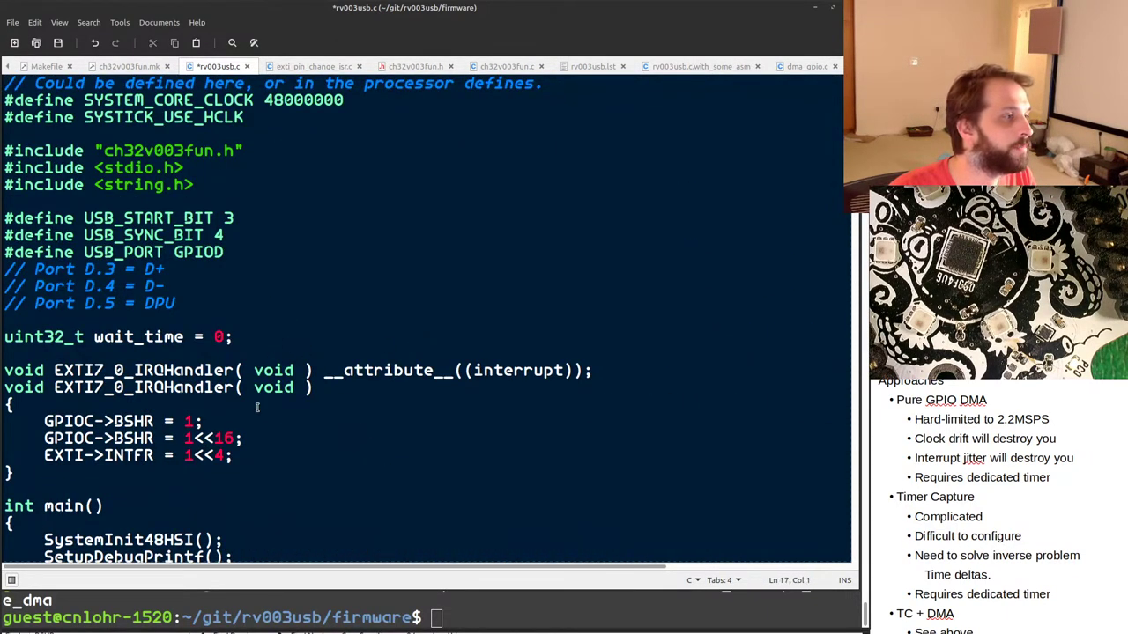
key("Return")
key("Return")
type("uint32")
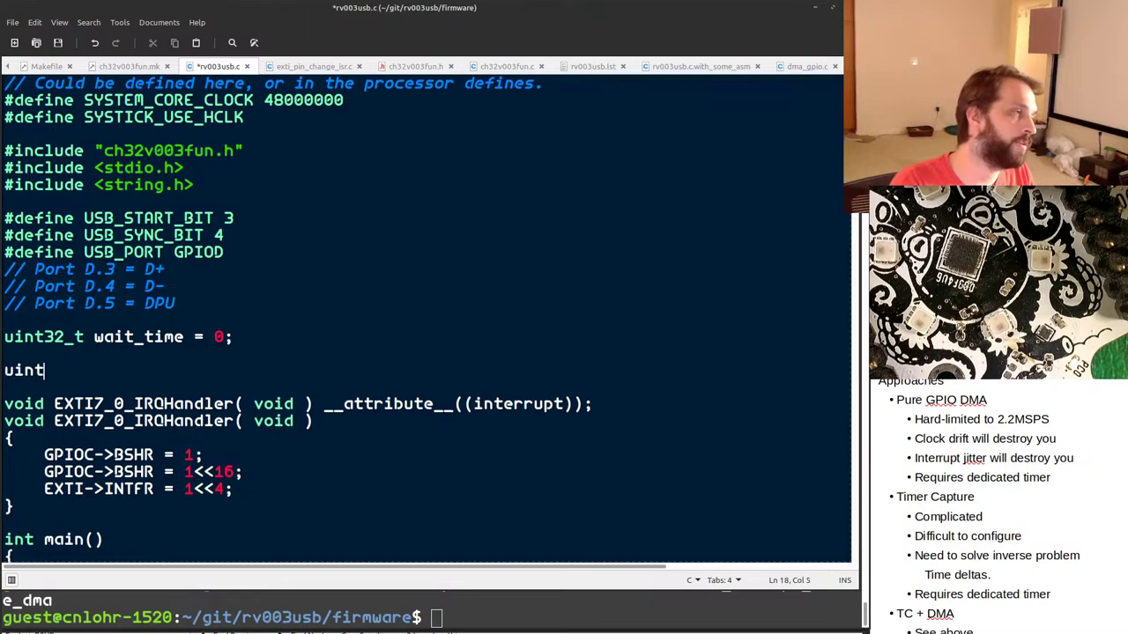
key("BackSpace")
key("BackSpace")
type("8_t")
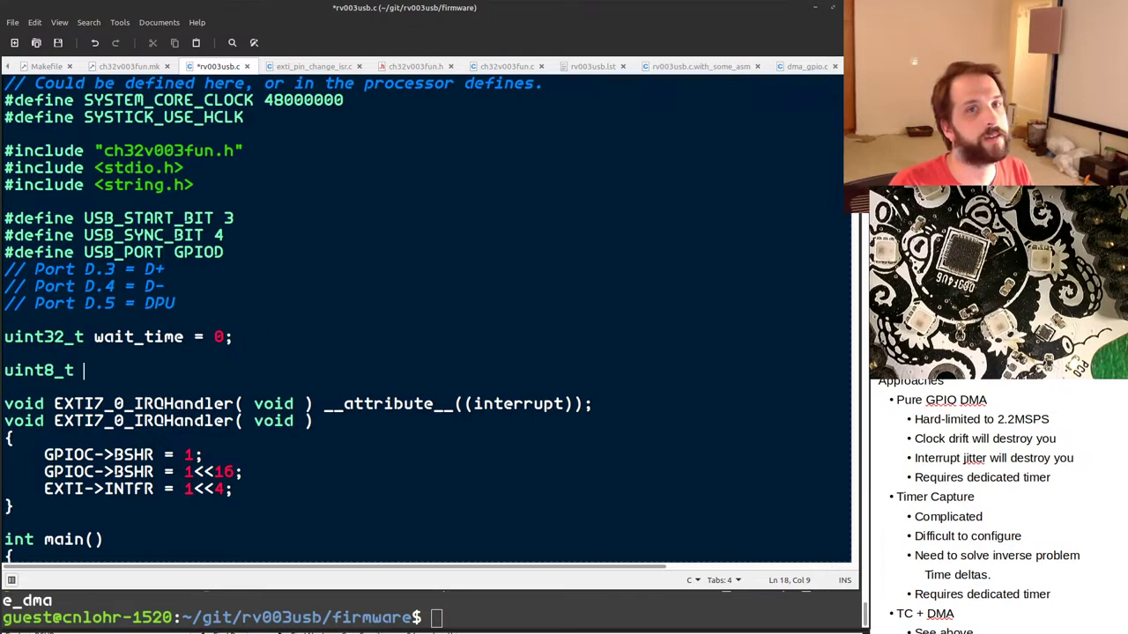
type("1")
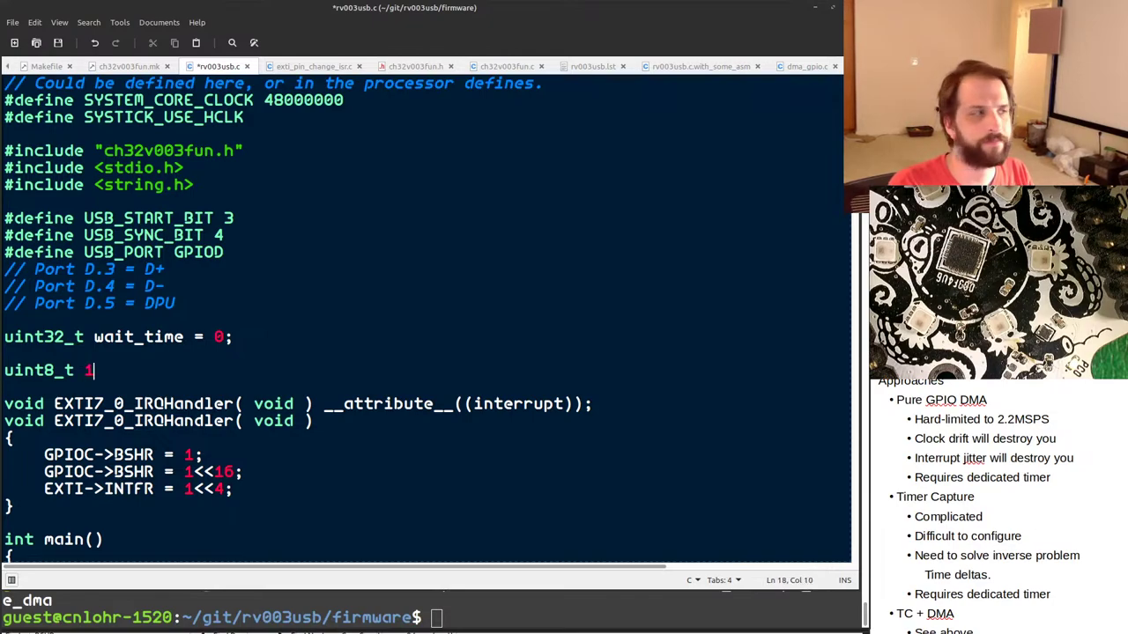
type("28];")
key("BackSpace")
key("BackSpace")
key("BackSpace")
key("BackSpace")
key("BackSpace")
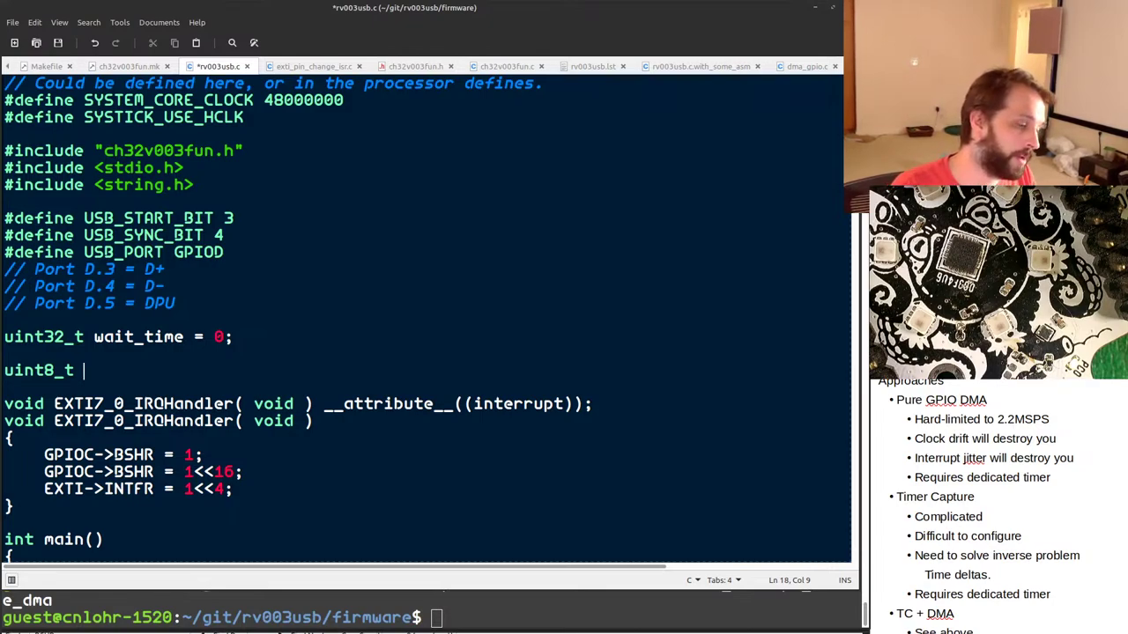
type("dma_buffer[")
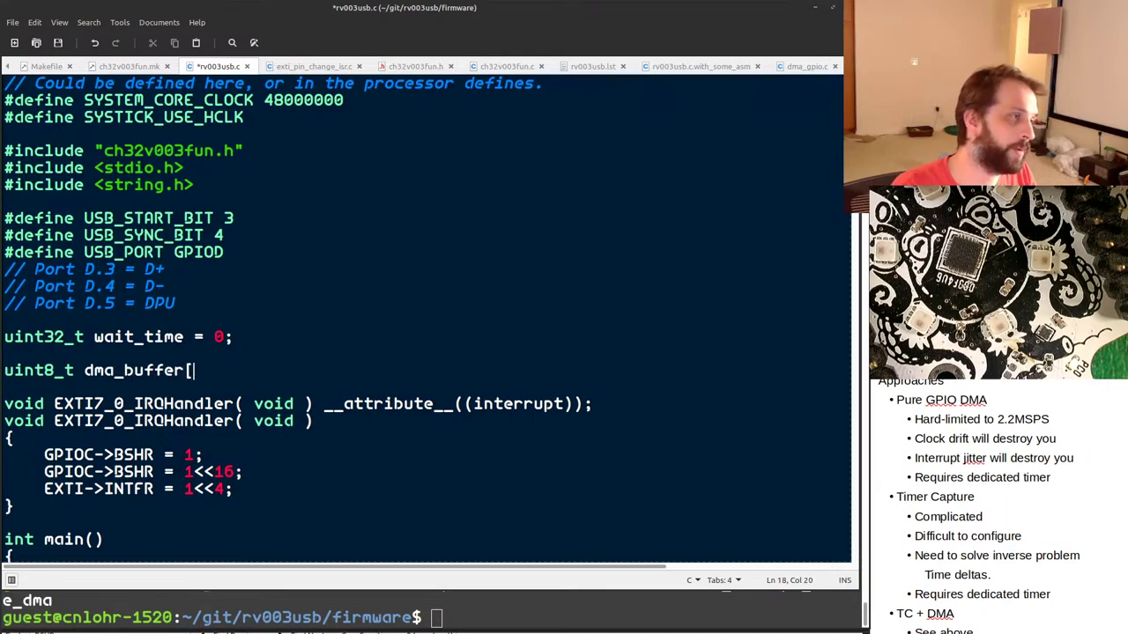
type("128];")
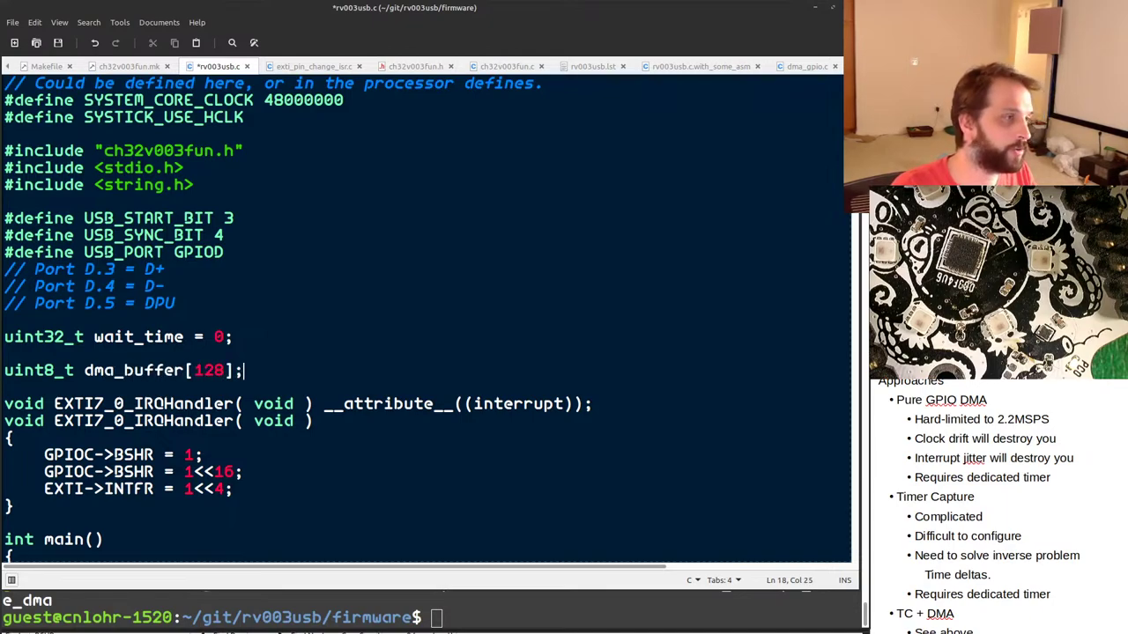
Add the comment "// DMA for shifting the GPIO into." on its own line above the dma_buffer declaration.
key("Home")
key("Return")
key("Up")
type("//")
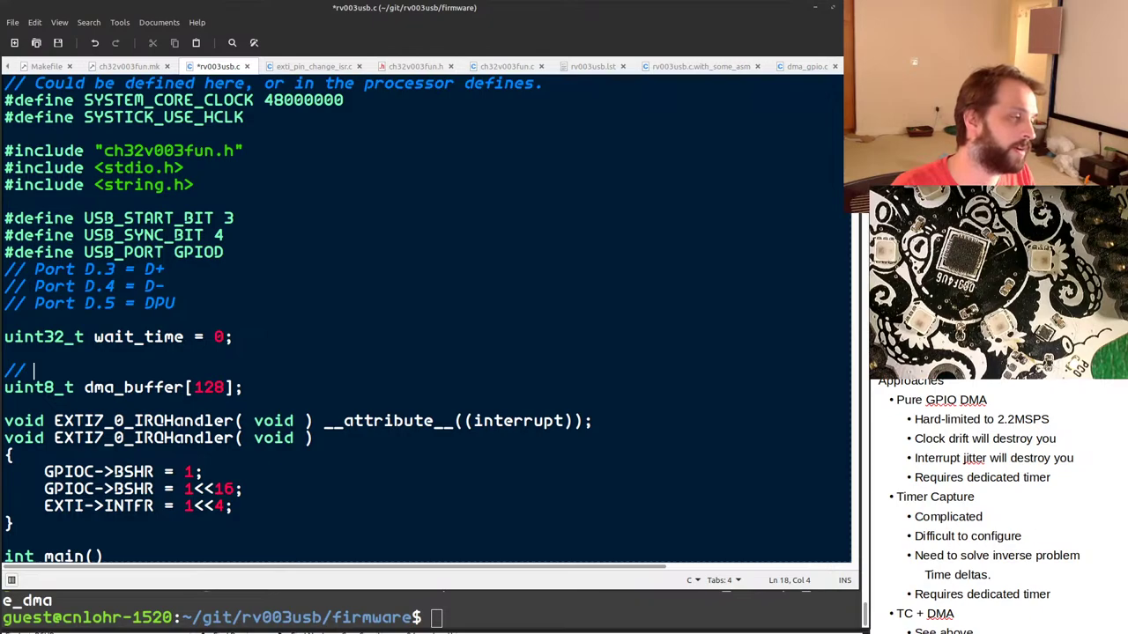
key("BackSpace")
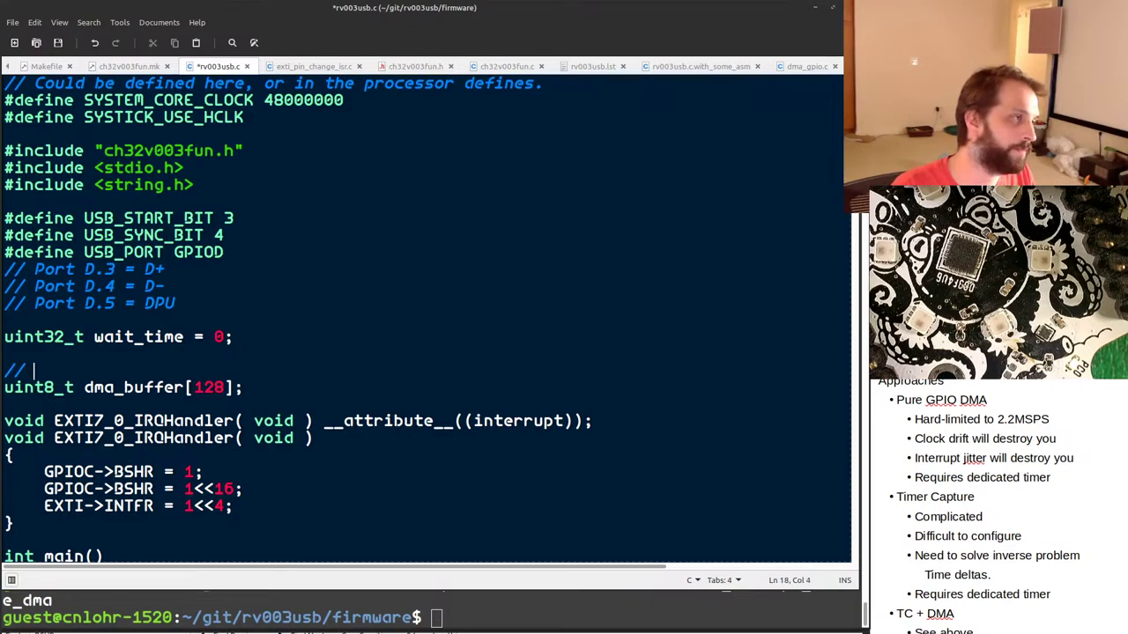
type("DMA for shif")
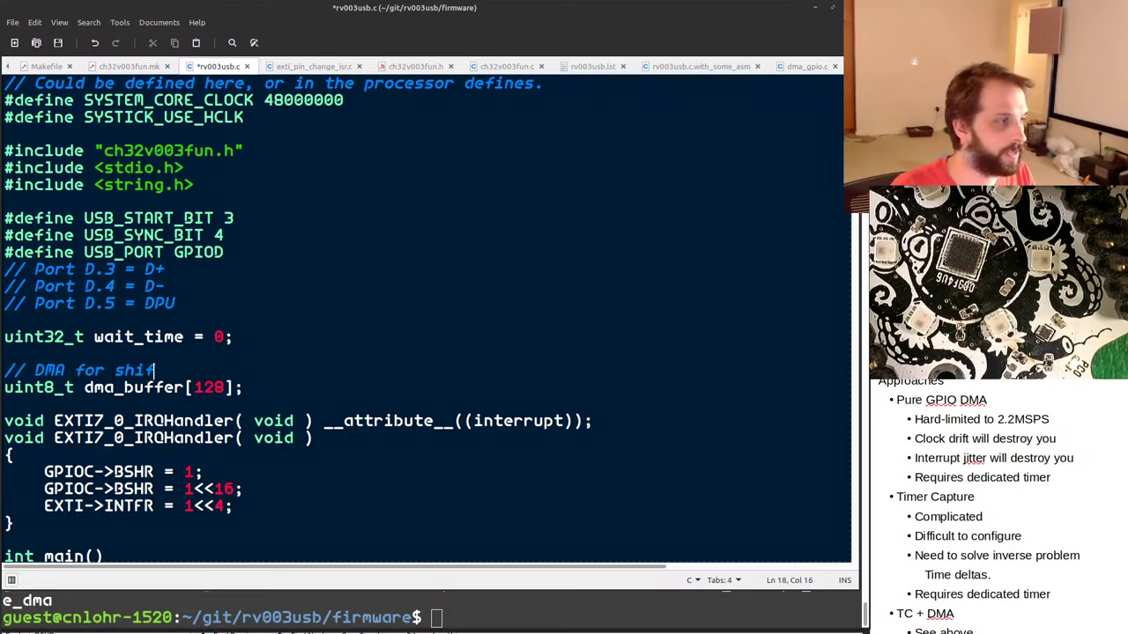
type("ting the ")
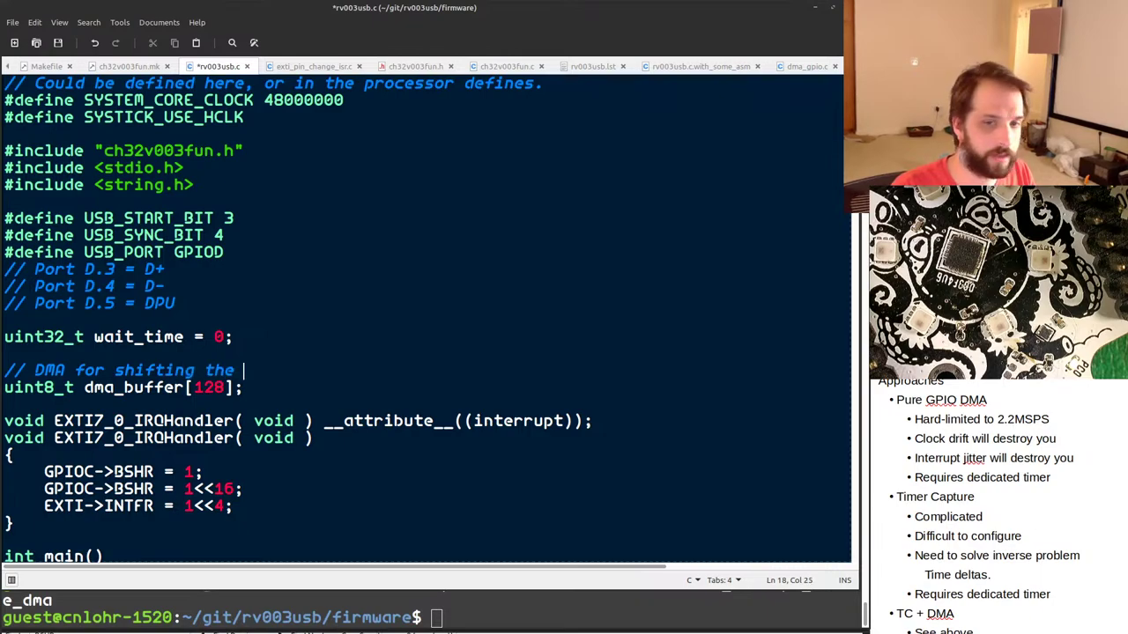
type("GPIO into")
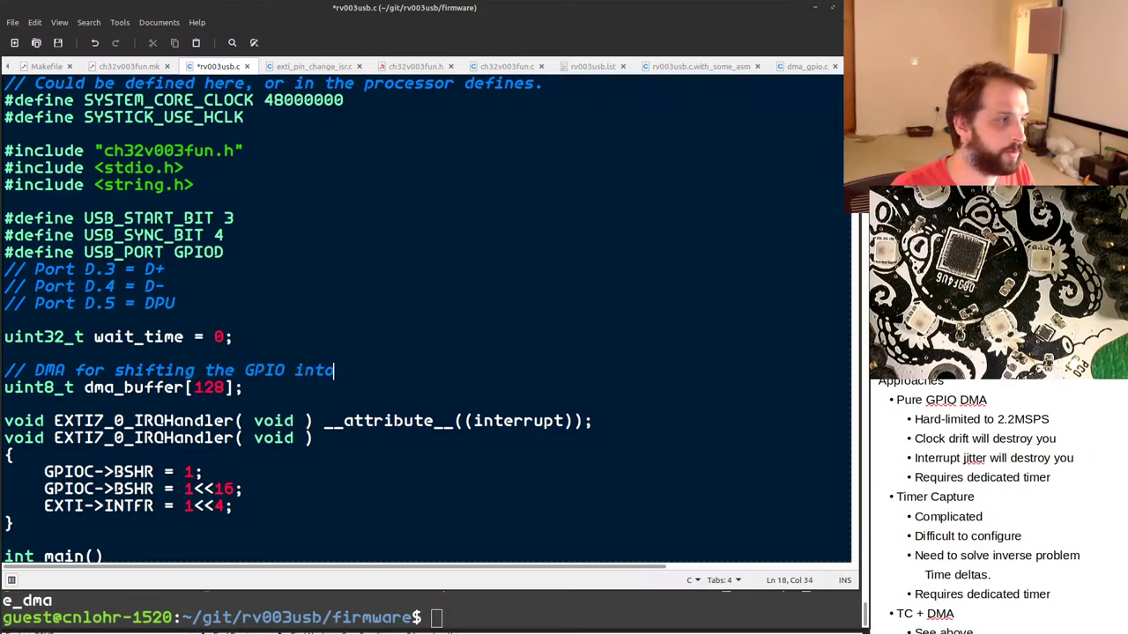
key("BackSpace")
key("BackSpace")
left_click(23, 370)
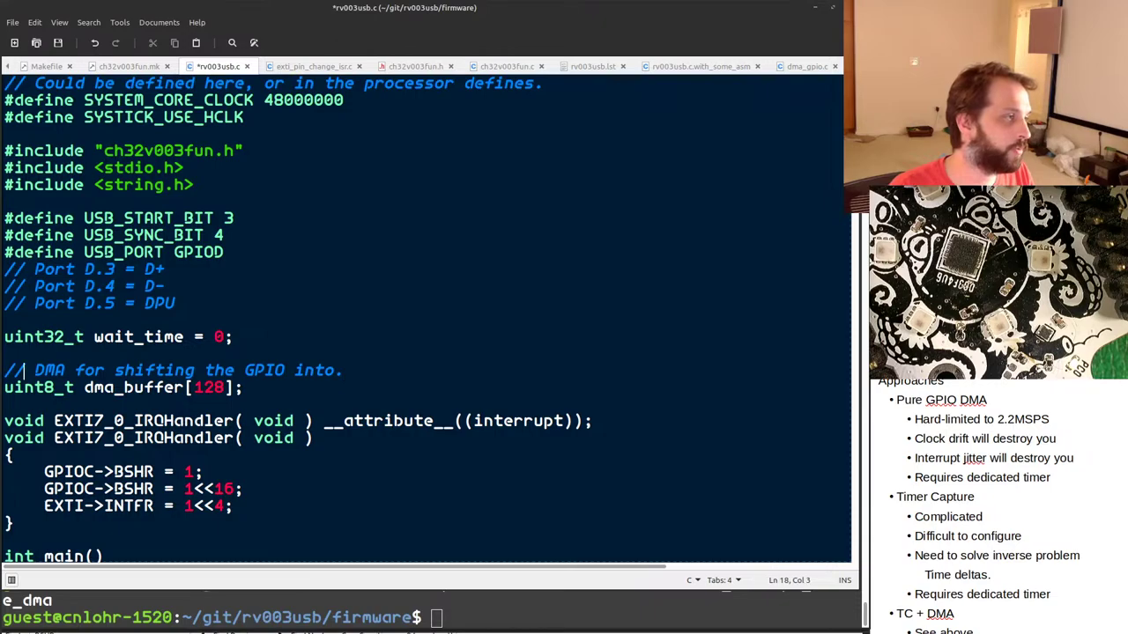
Replace memory_buffer with dma_buffer in the DMA1_Channel2->MADDR assignment and save the file.
double_click(133, 388)
key("ctrl+c")
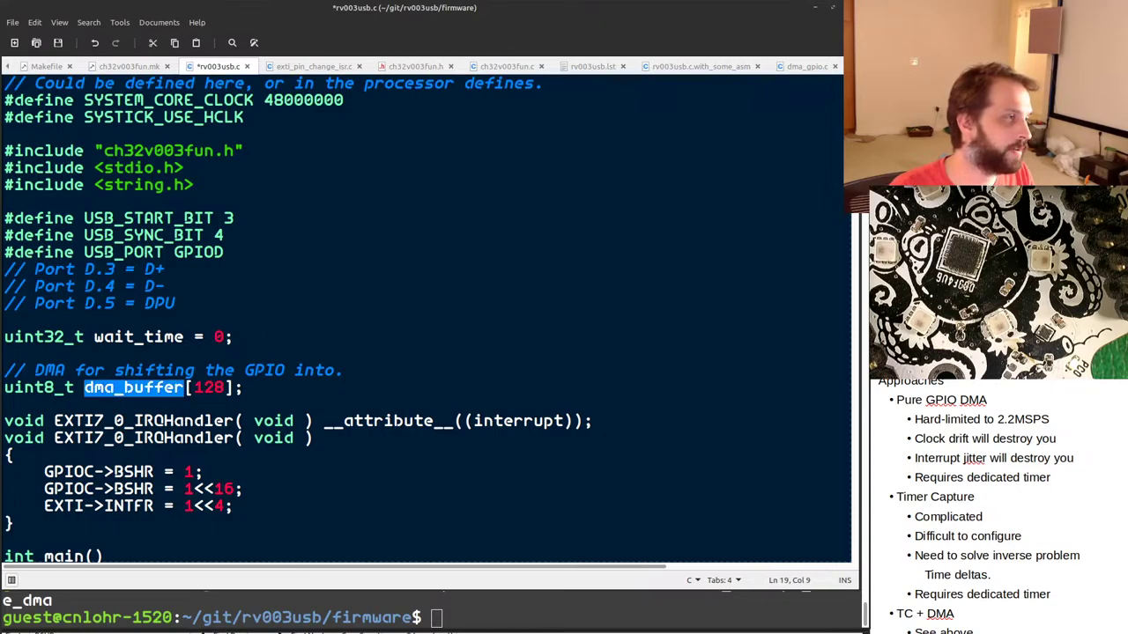
key("Page_Down")
key("Page_Down")
key("Page_Down")
key("Page_Down")
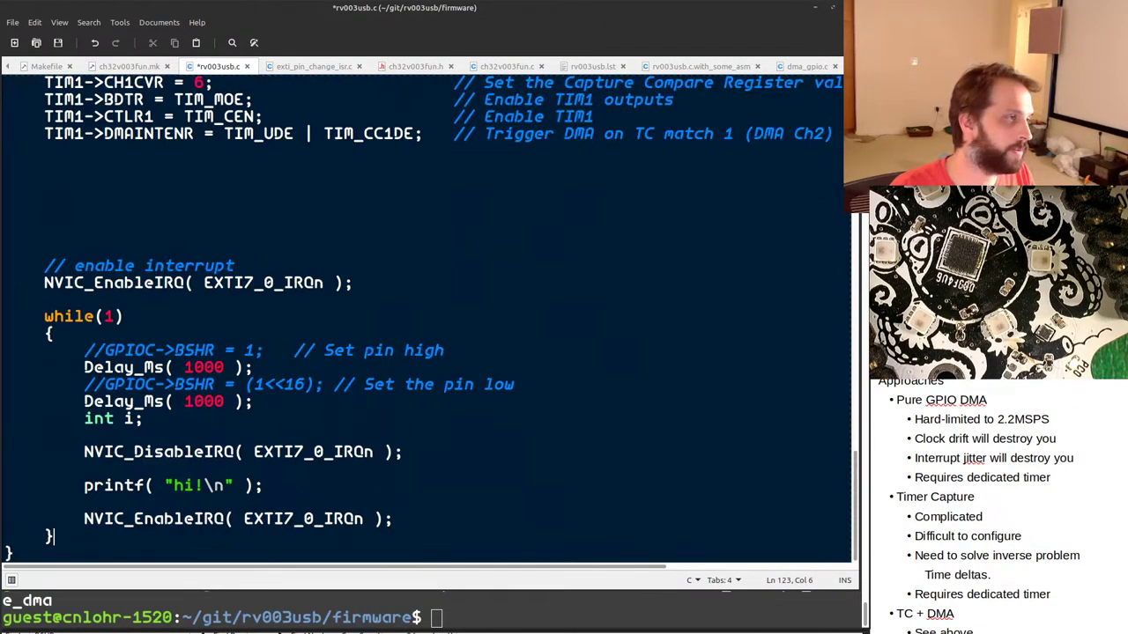
key("Page_Up")
key("Page_Up")
left_click(454, 452)
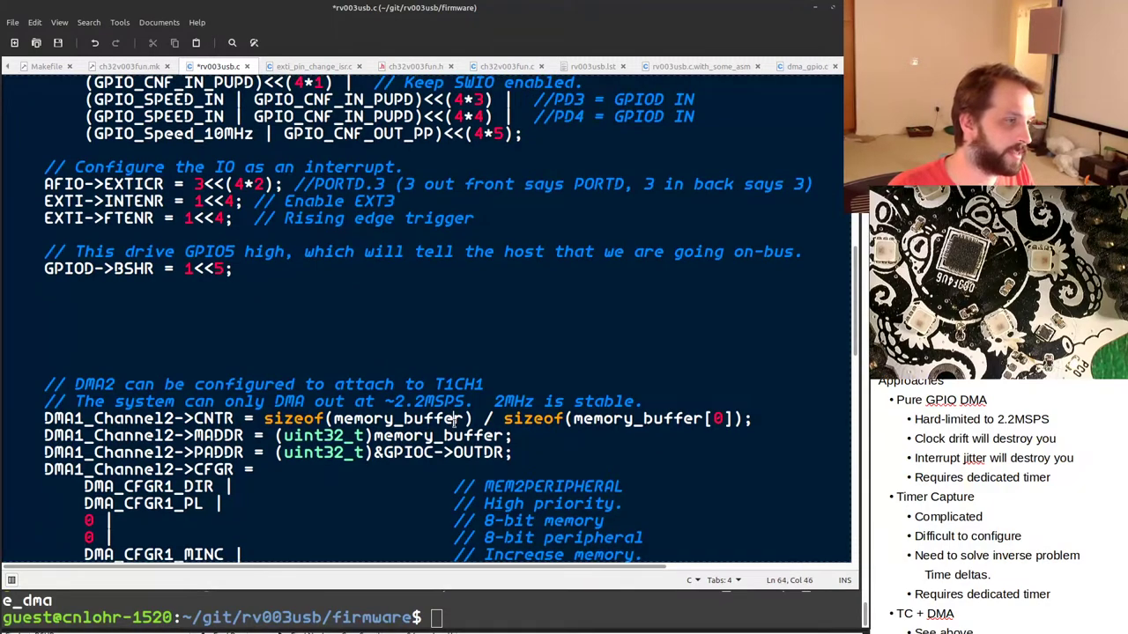
double_click(469, 438)
key("ctrl+v")
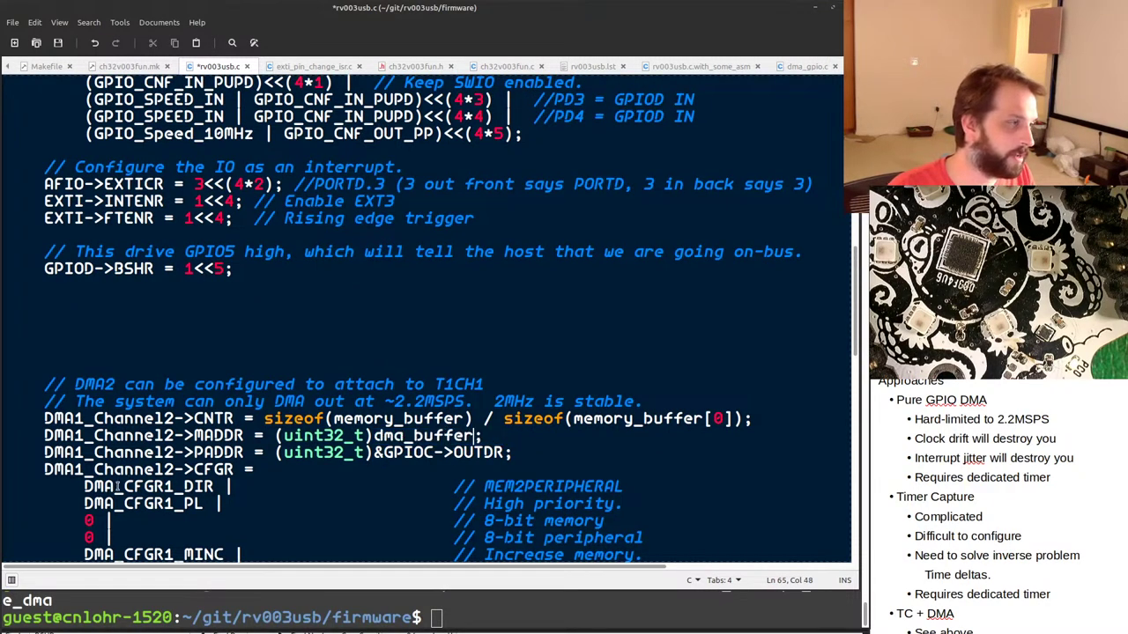
double_click(118, 486)
key("ctrl+s")
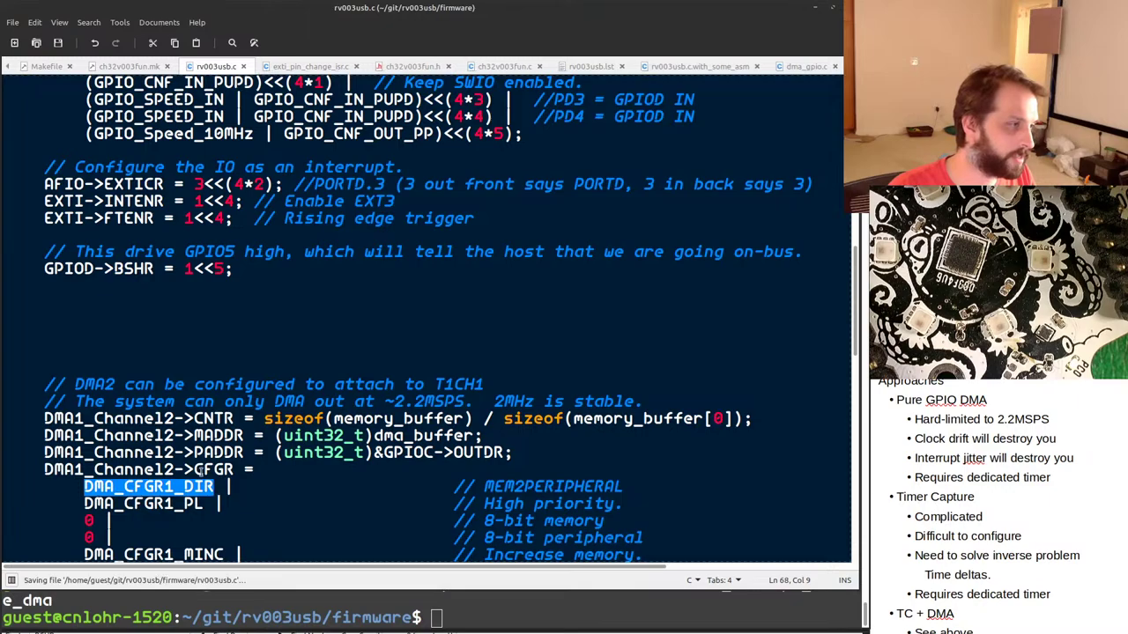
Switch to the CH32V003RM.PDF reference manual in the document viewer.
left_click(201, 469)
key("super")
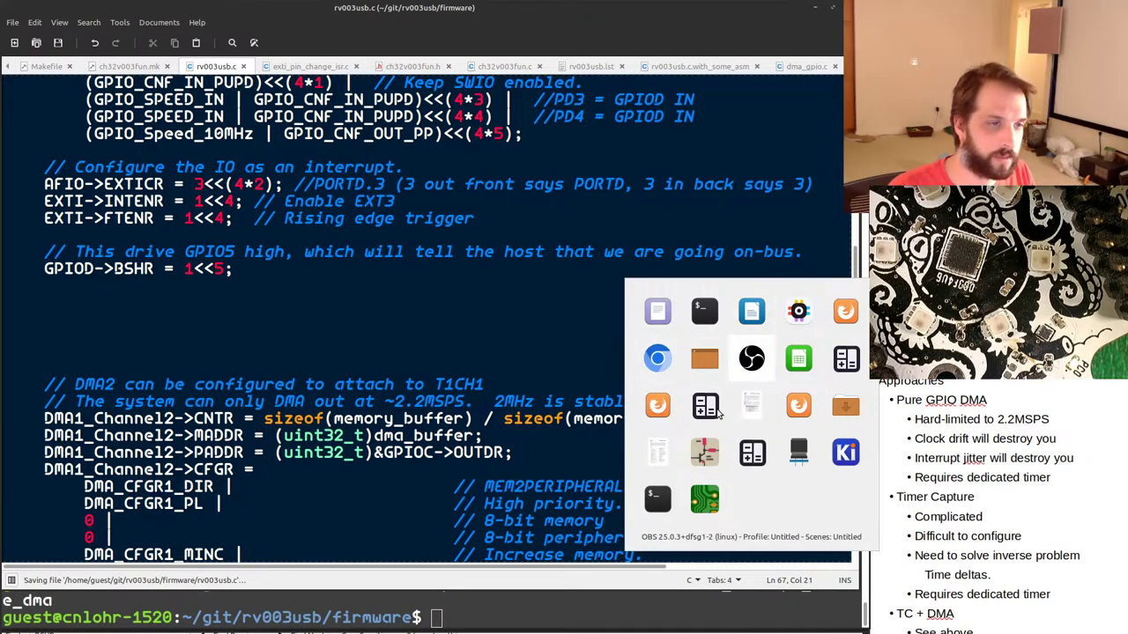
left_click(750, 411)
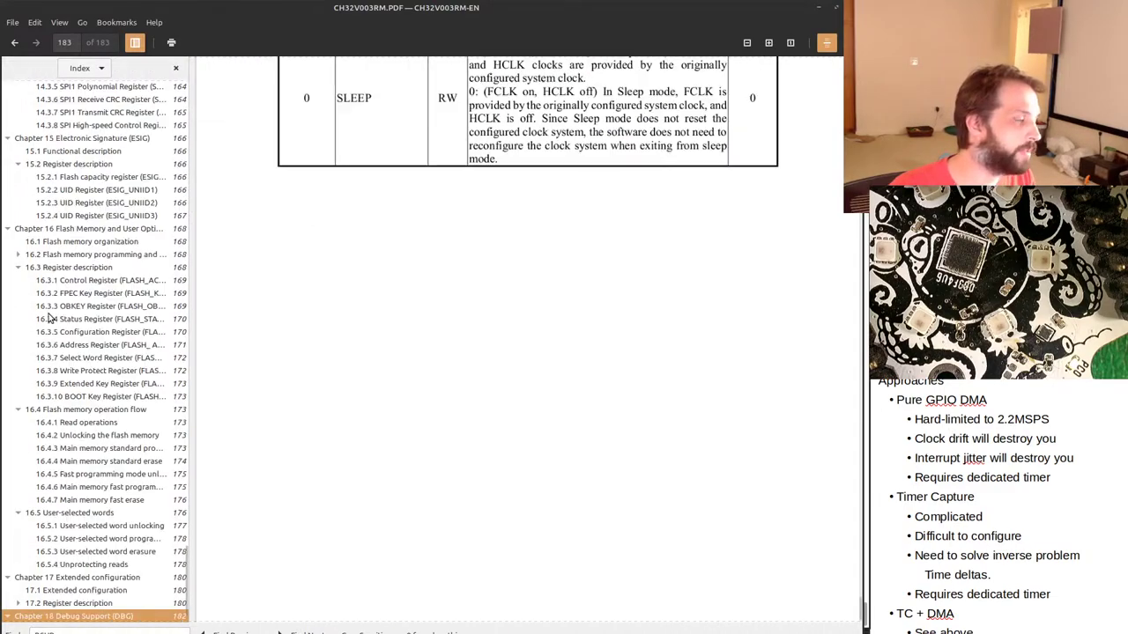
Look backwards through the reference manual's index, from Chapter 18 towards Chapter 7, for the DMA chapter.
scroll(51, 319, "up", 10)
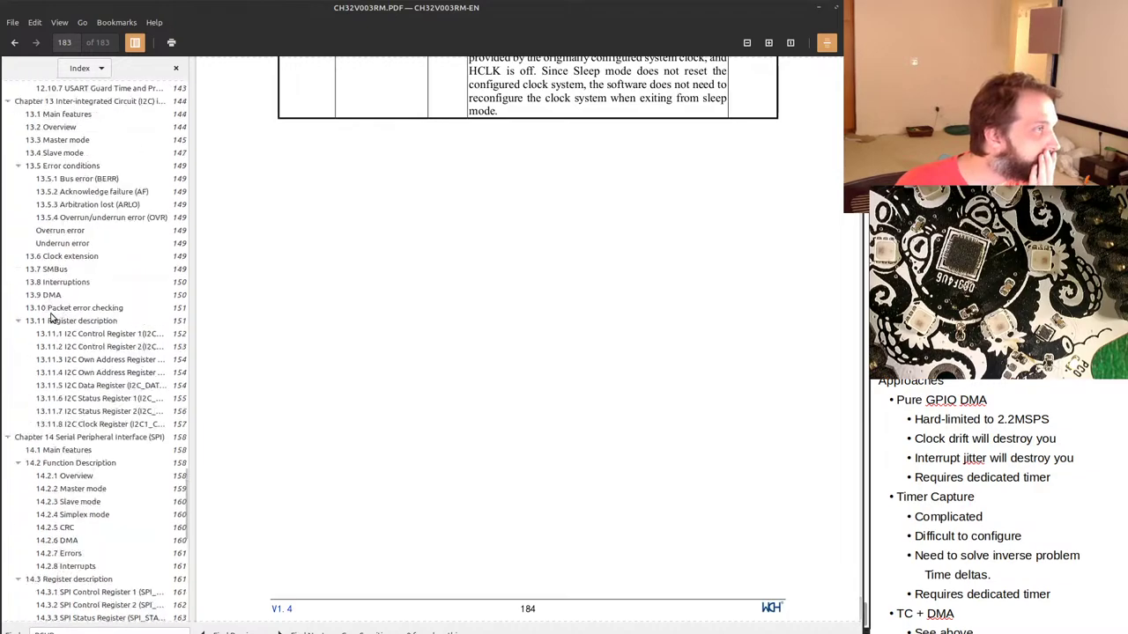
scroll(51, 319, "up", 5)
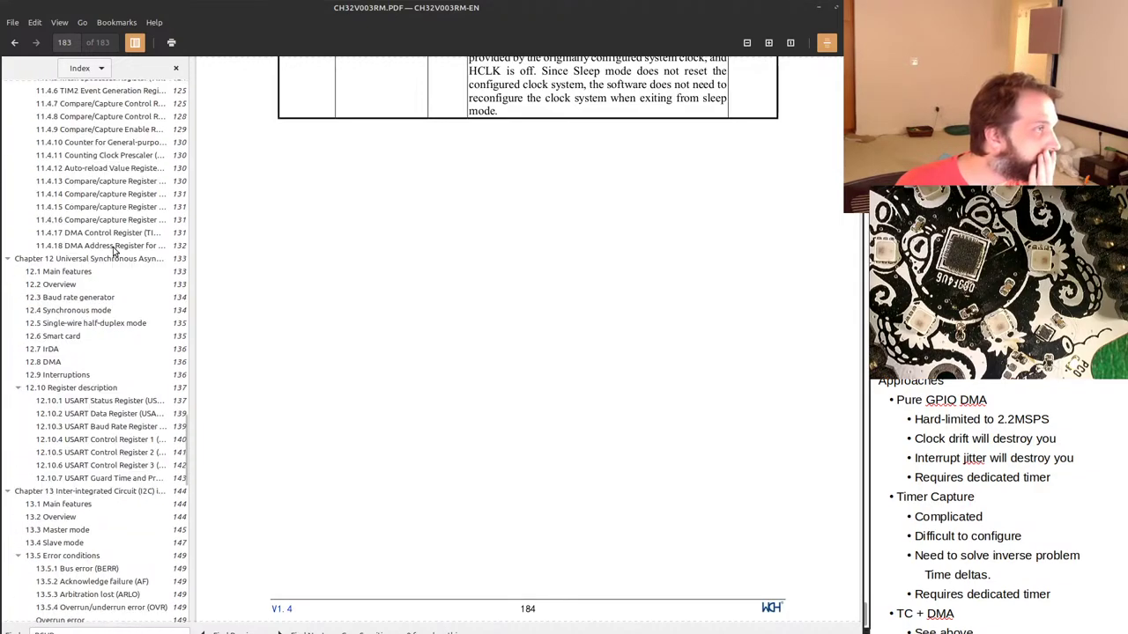
scroll(116, 258, "up", 1)
scroll(124, 263, "up", 10)
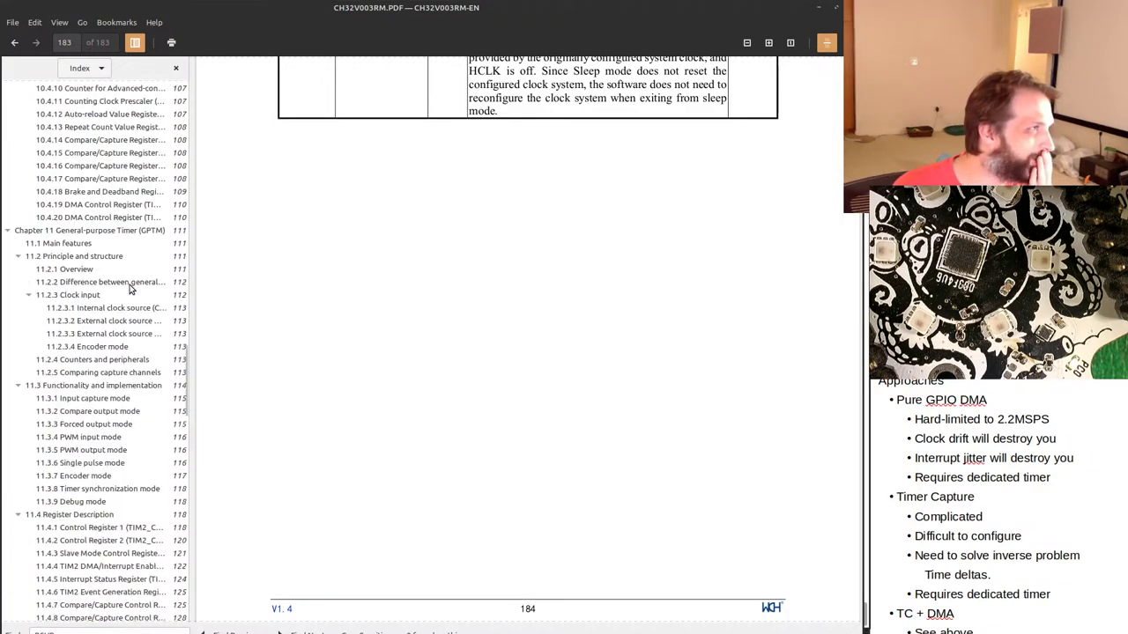
scroll(130, 289, "up", 8)
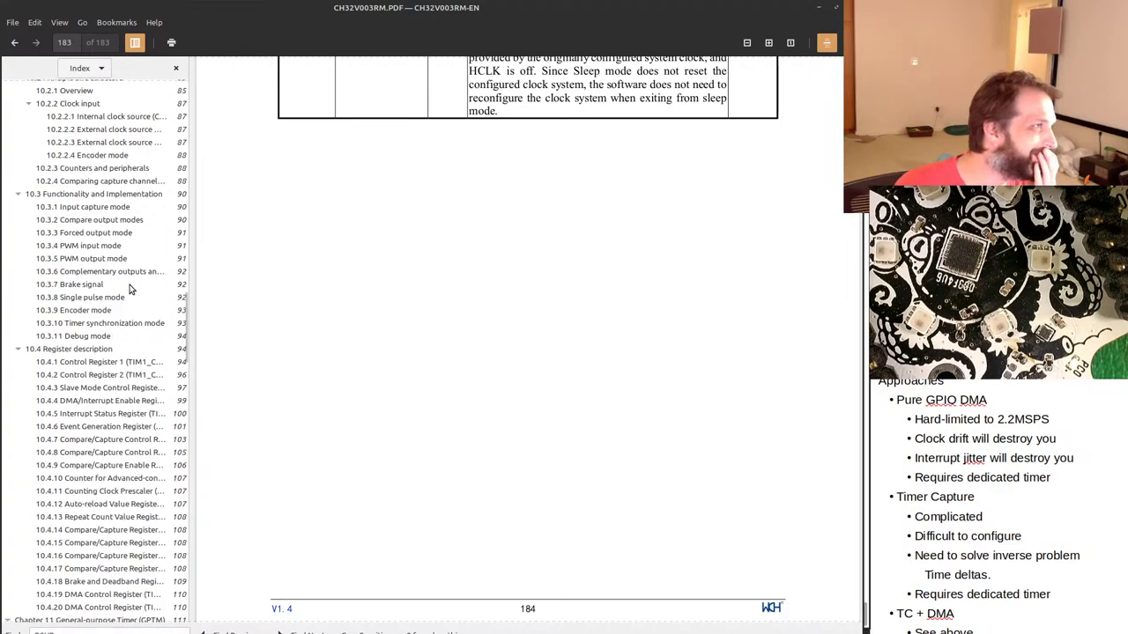
scroll(130, 289, "up", 20)
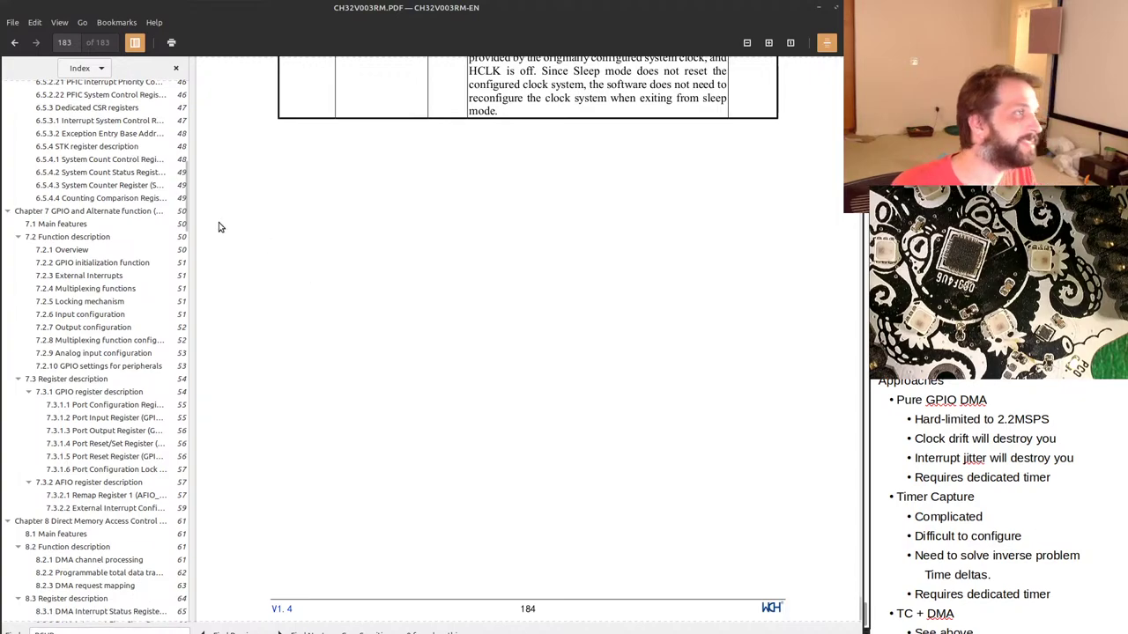
Search the reference manual for "DMA" from its first page and step through the matches to the interrupt vector table.
key("ctrl+Home")
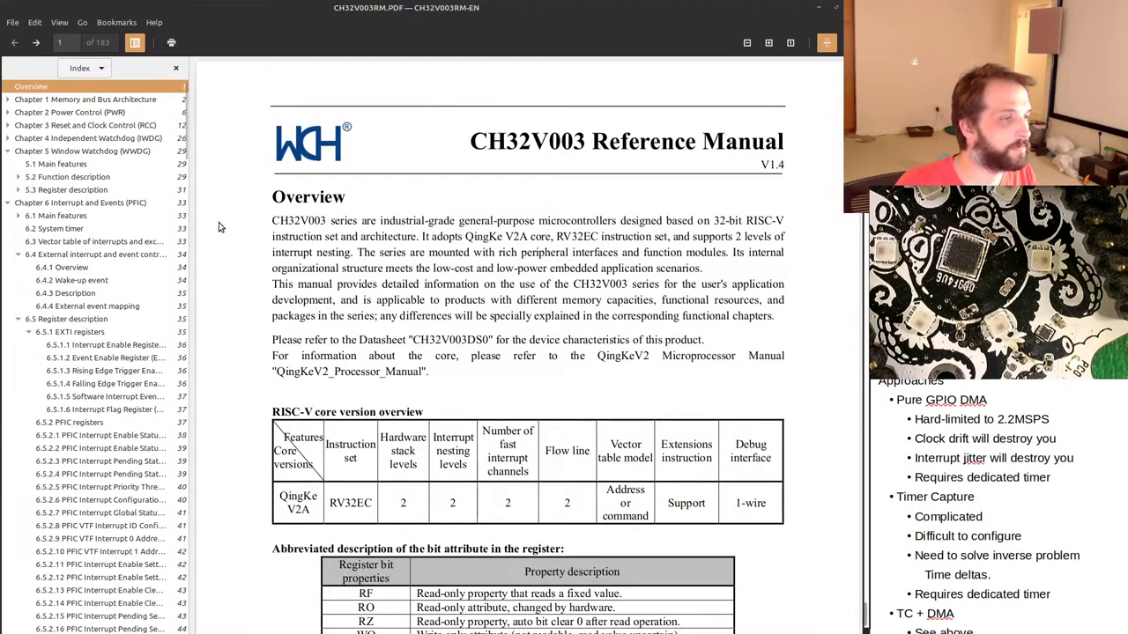
key("ctrl+f")
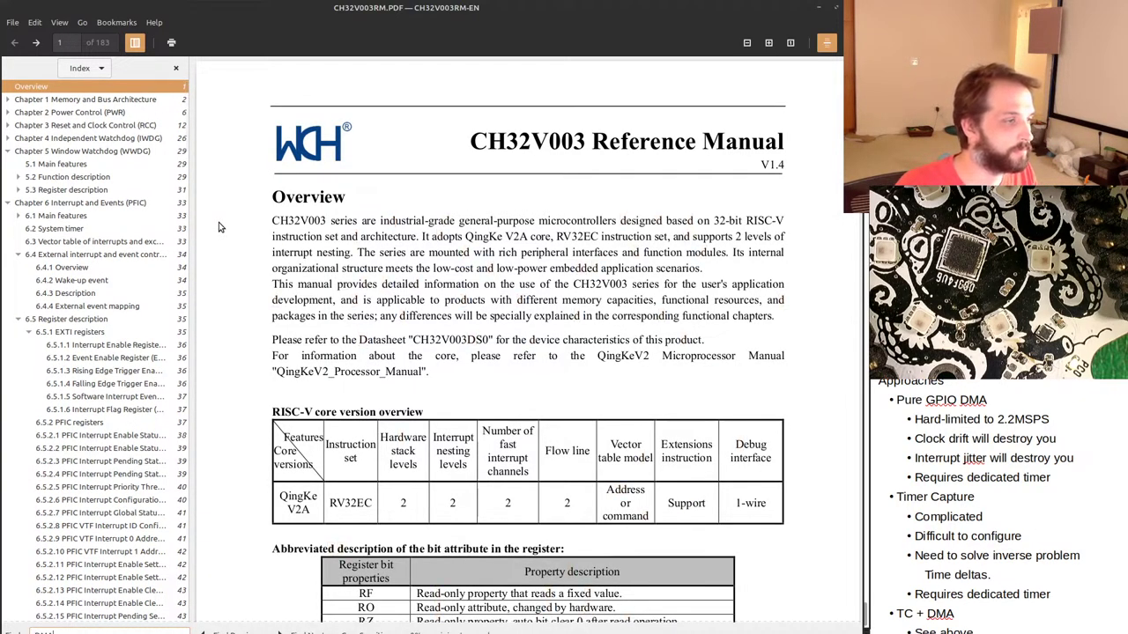
type("DMA")
scroll(326, 254, "down", 10)
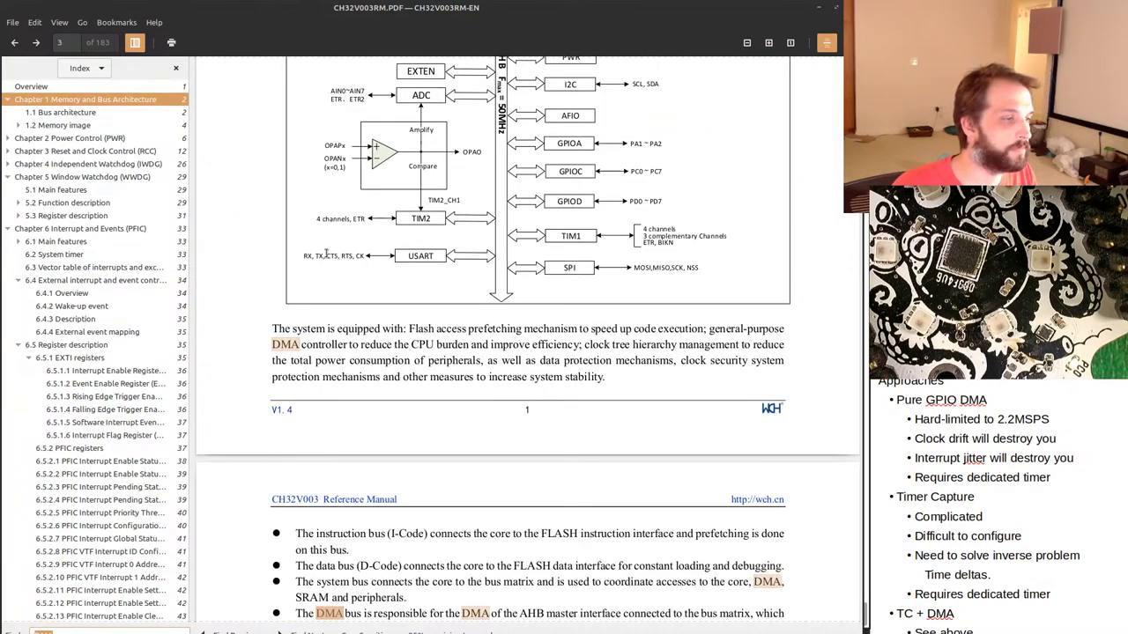
scroll(327, 253, "down", 5)
key("Return")
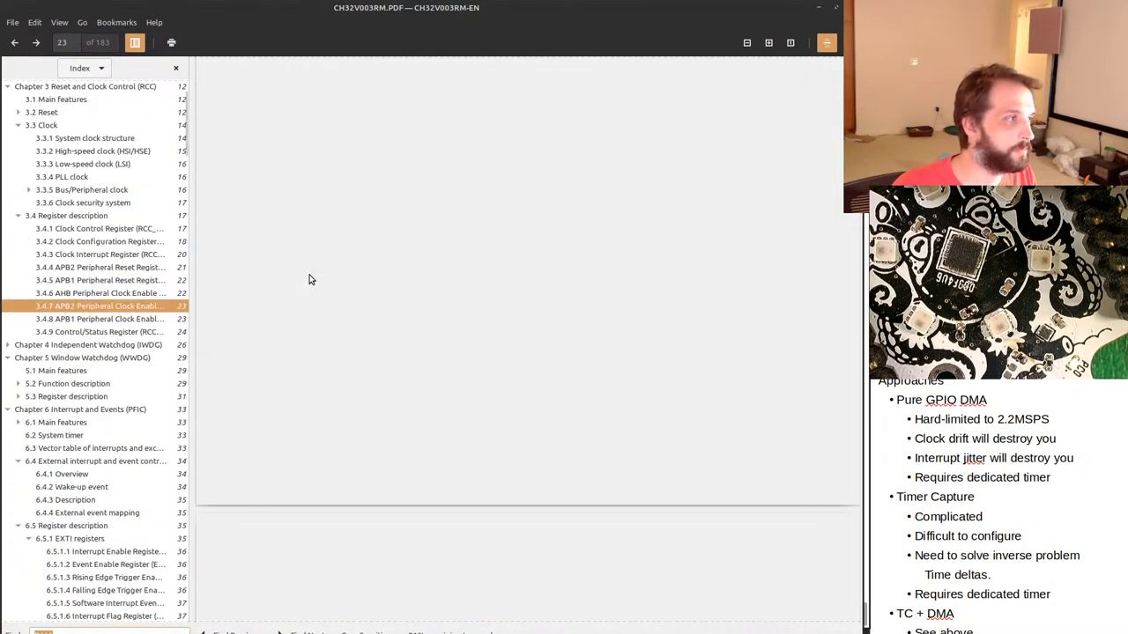
key("Return")
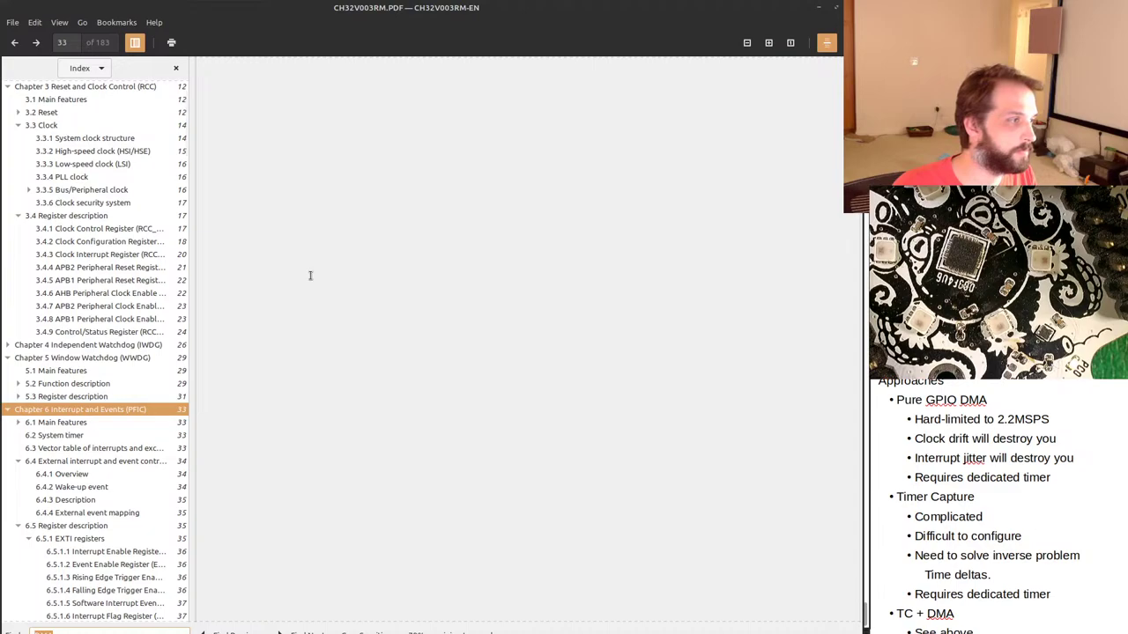
scroll(331, 377, "down", 2)
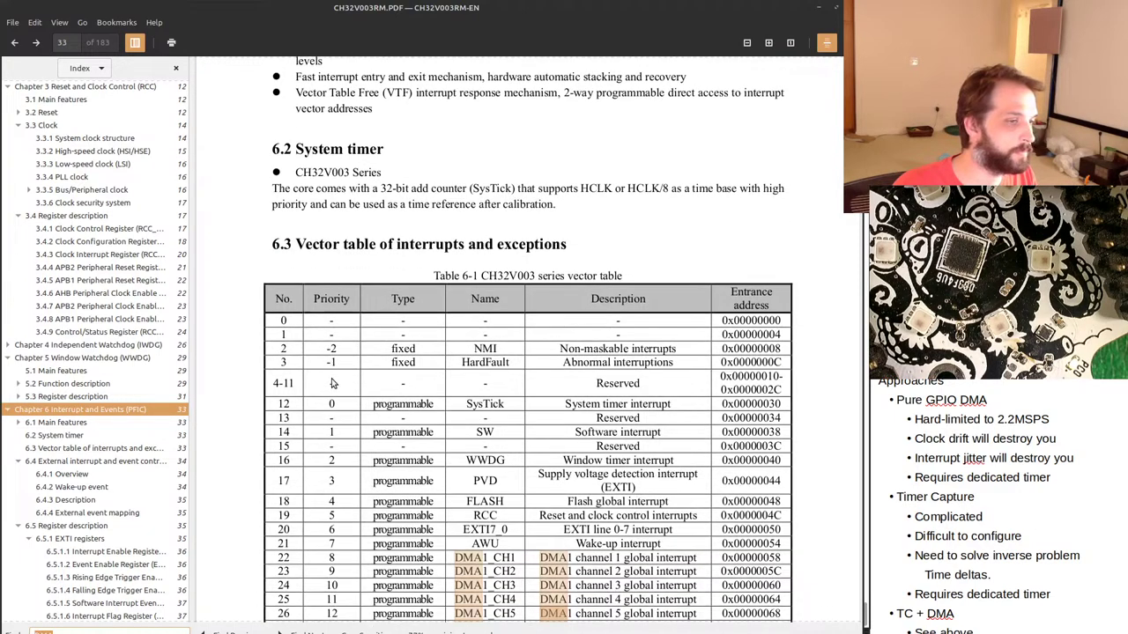
Find Chapter 8 Direct Memory Access Control in the manual's index and open it.
key("Home")
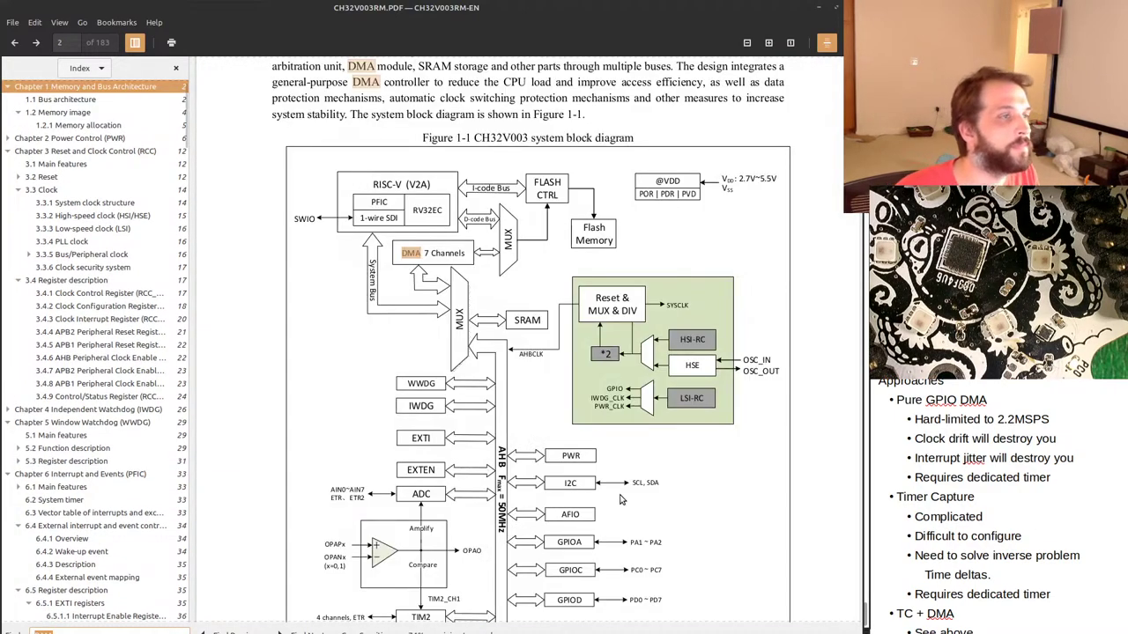
scroll(622, 498, "down", 4)
scroll(620, 500, "down", 5)
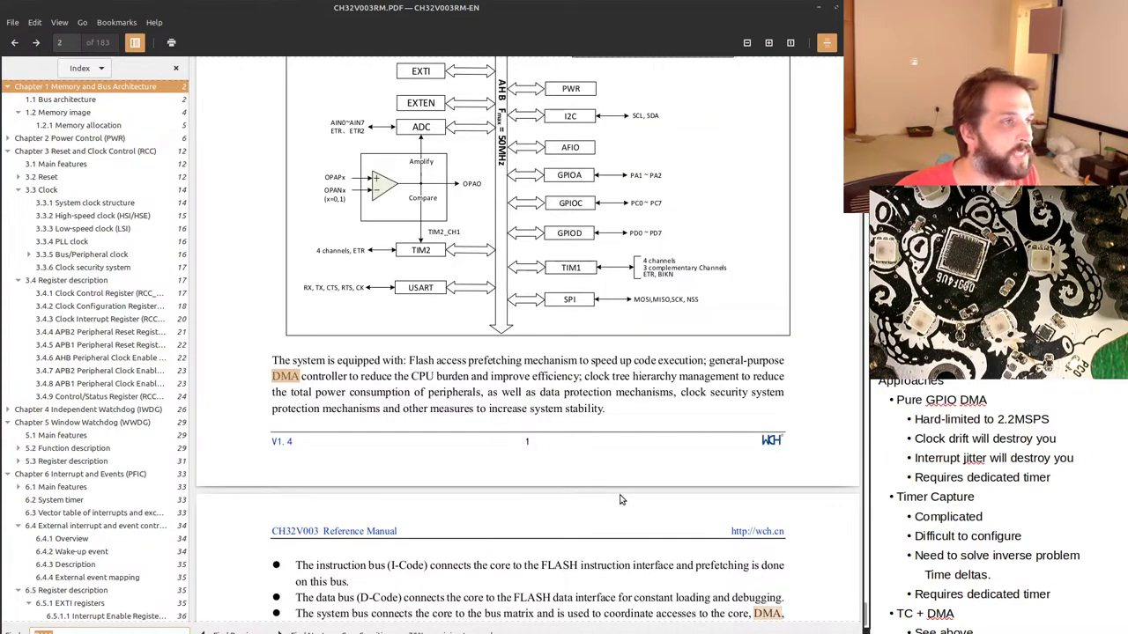
scroll(620, 499, "down", 20)
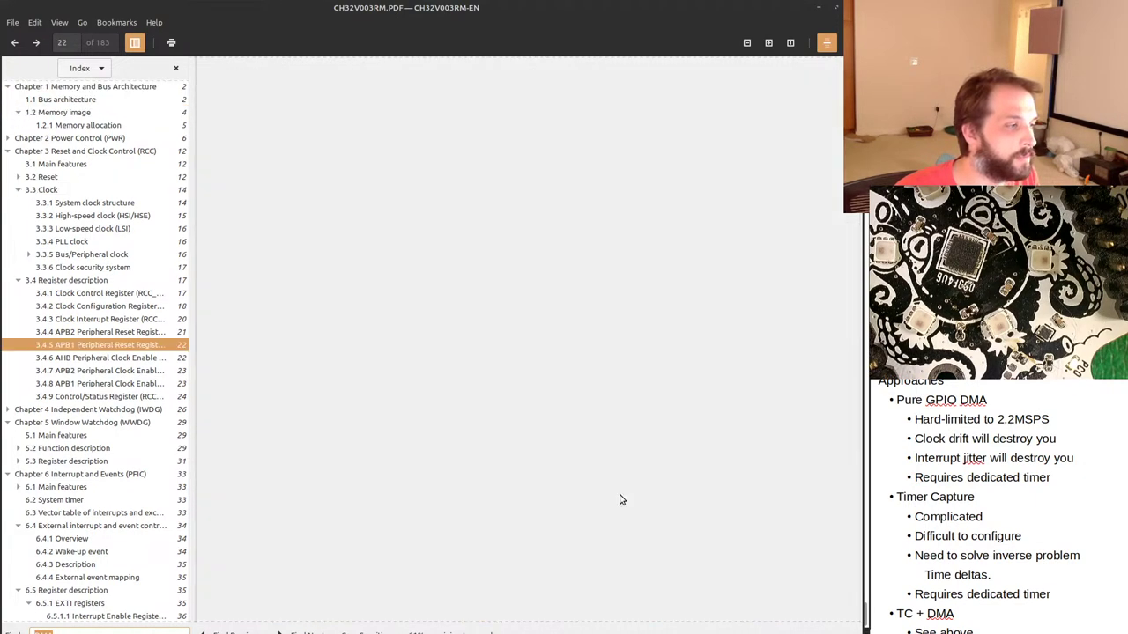
scroll(620, 500, "down", 12)
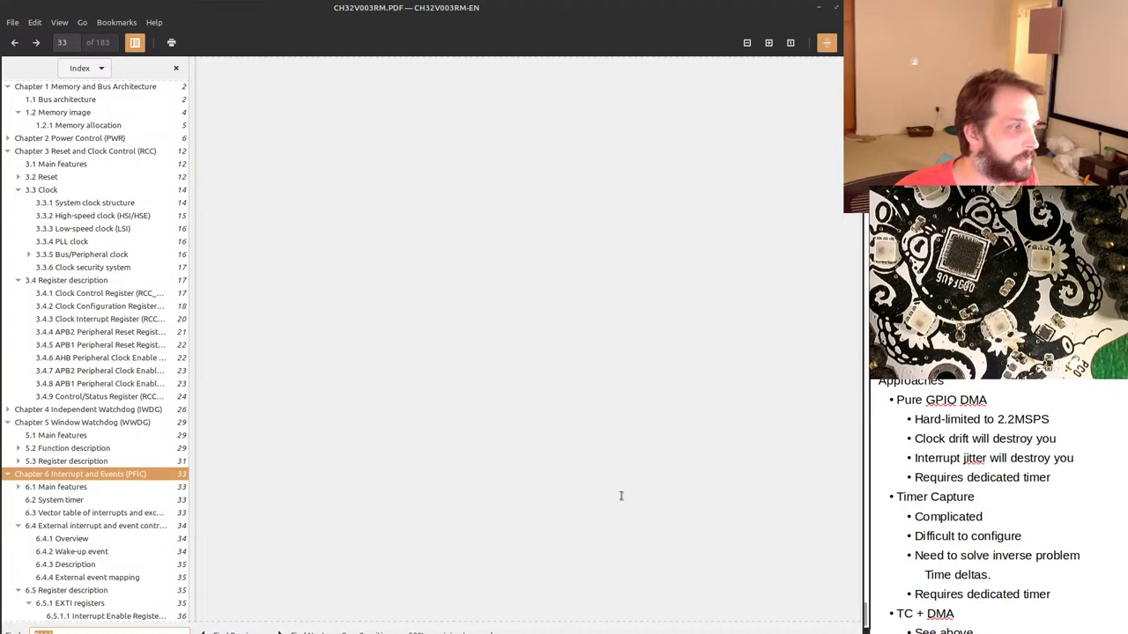
scroll(55, 434, "down", 15)
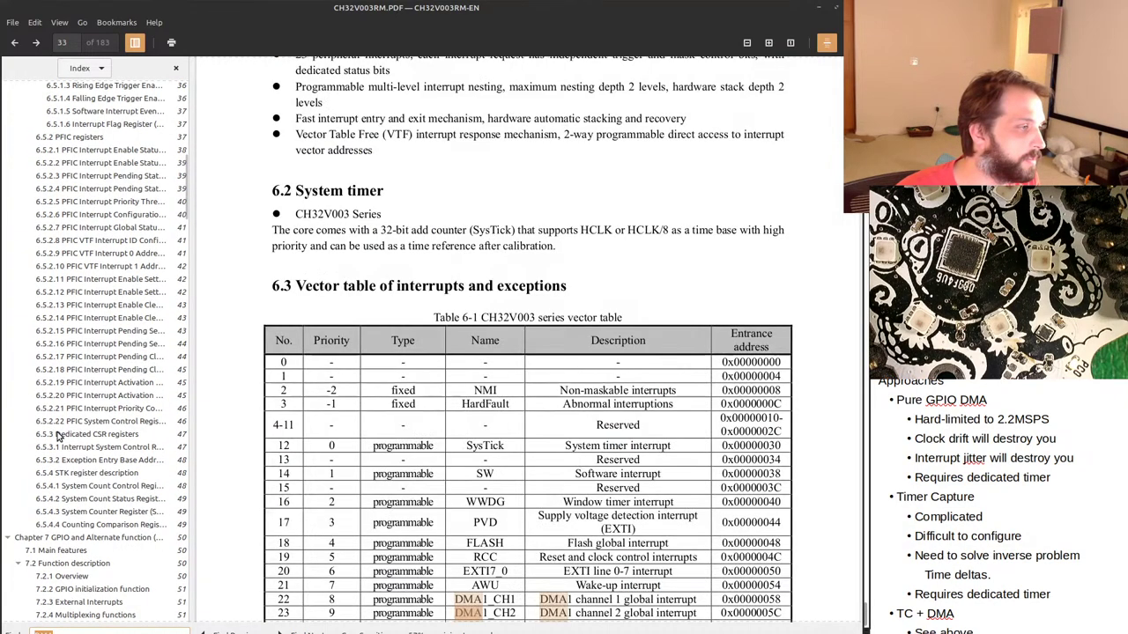
scroll(58, 436, "down", 2)
left_click(64, 419)
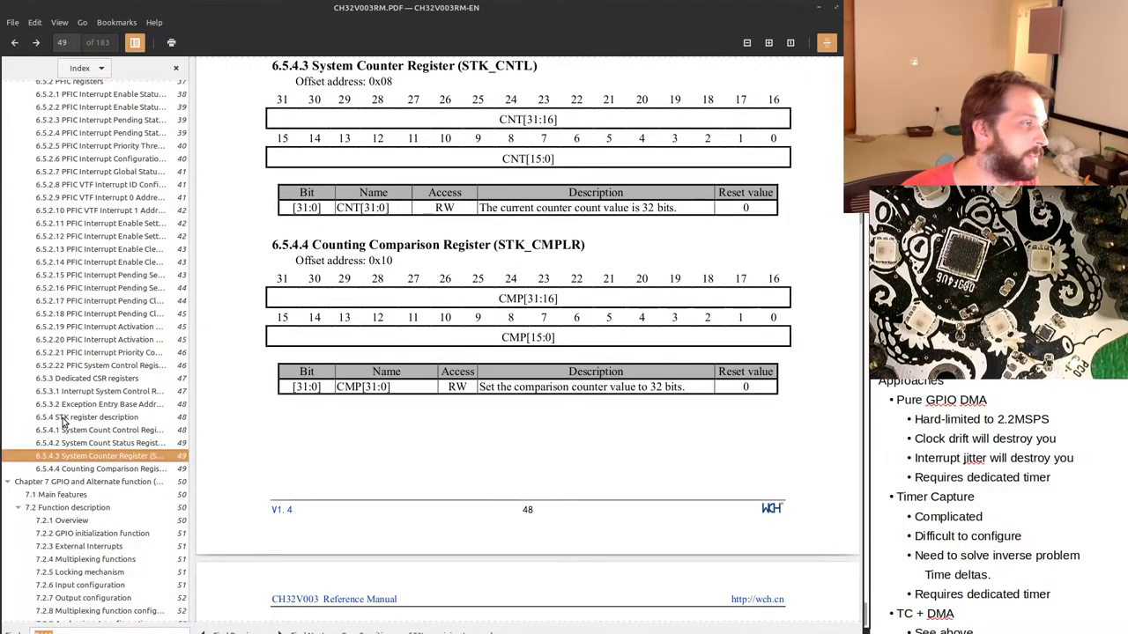
scroll(64, 423, "down", 2)
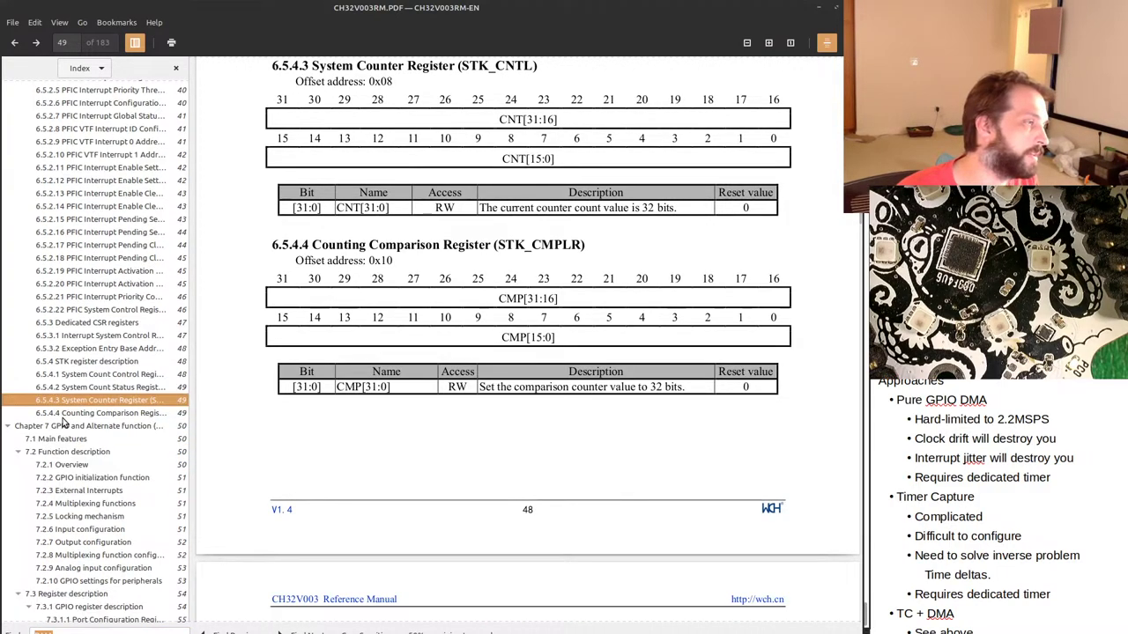
scroll(79, 440, "down", 10)
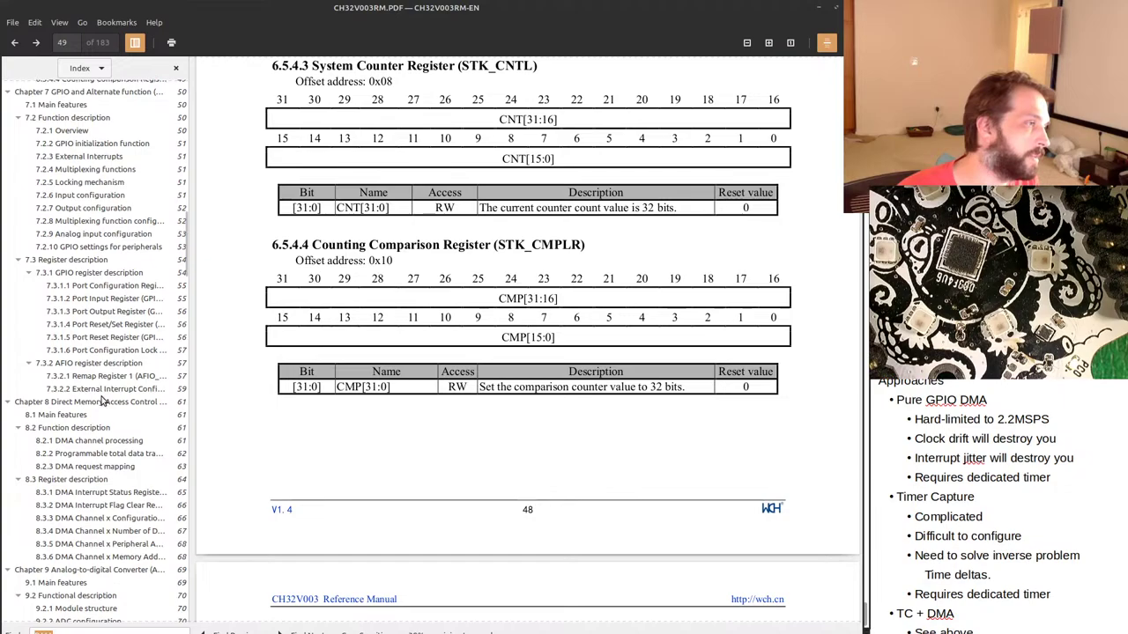
left_click(103, 401)
Examine the DMA configuration process, channel mapping table and register descriptions down to 8.3.3 DMA Channel x Configuration Register.
scroll(449, 349, "down", 10)
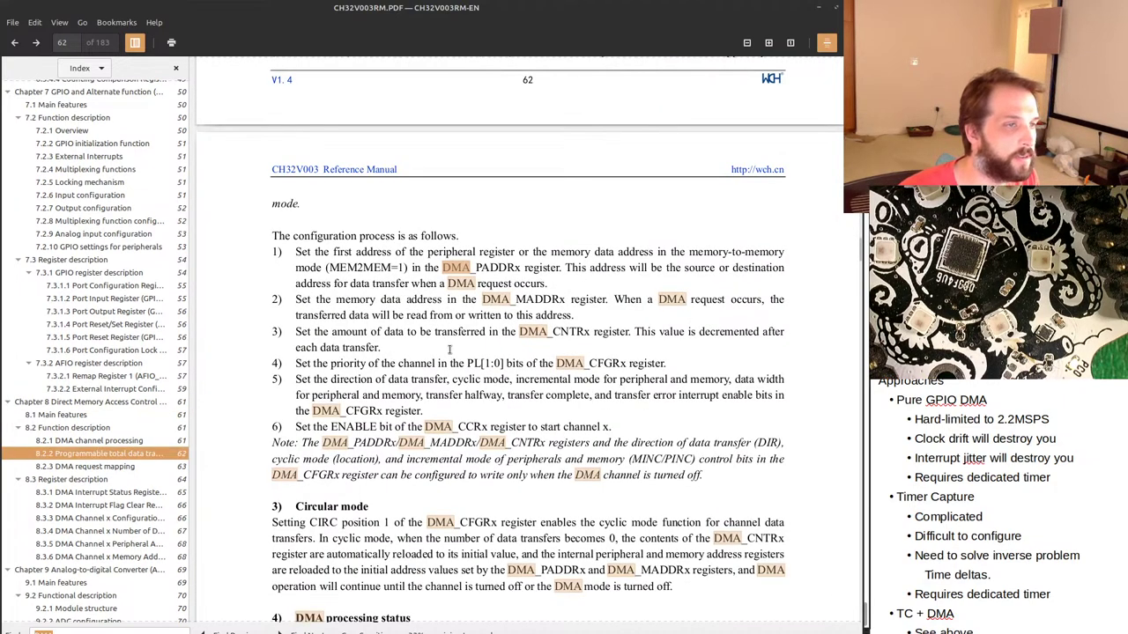
scroll(449, 350, "down", 15)
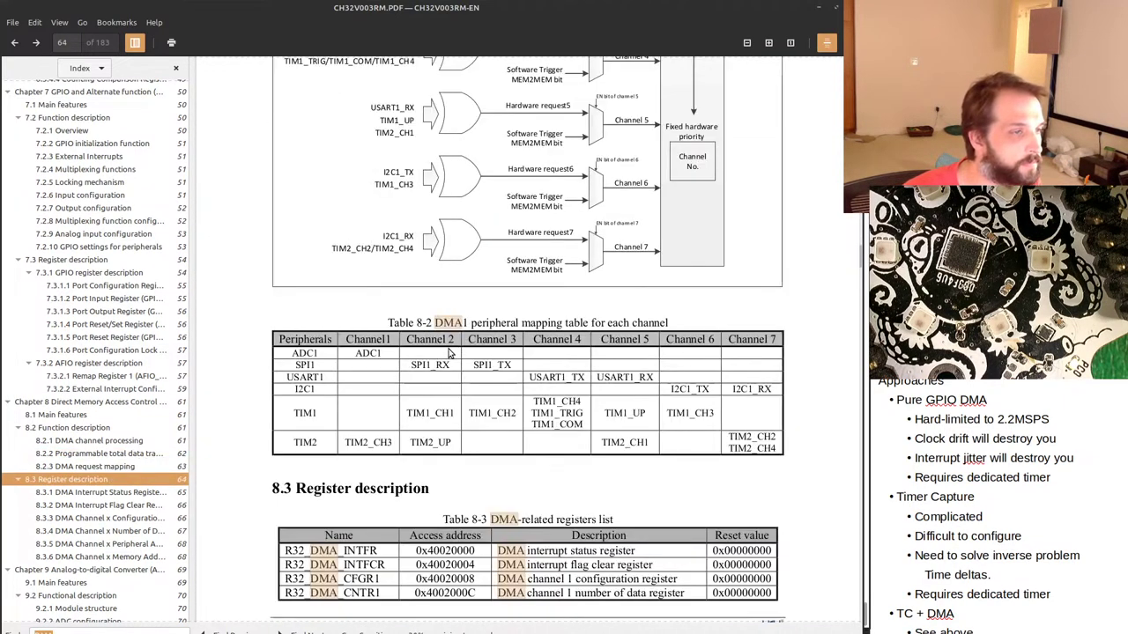
scroll(450, 353, "down", 15)
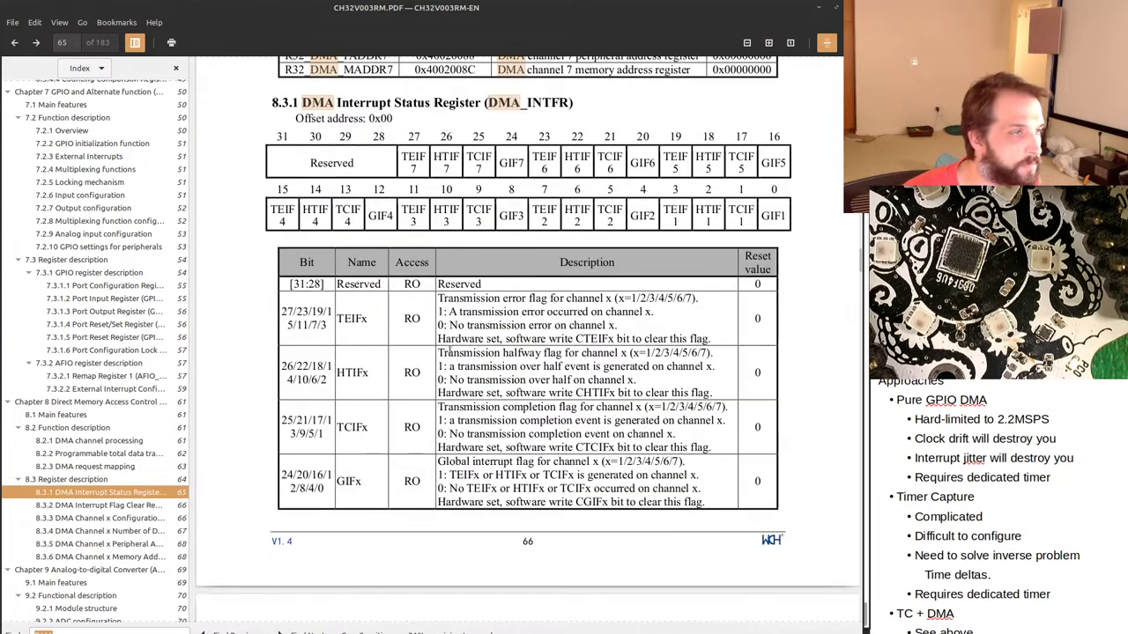
scroll(449, 350, "up", 2)
scroll(449, 350, "down", 10)
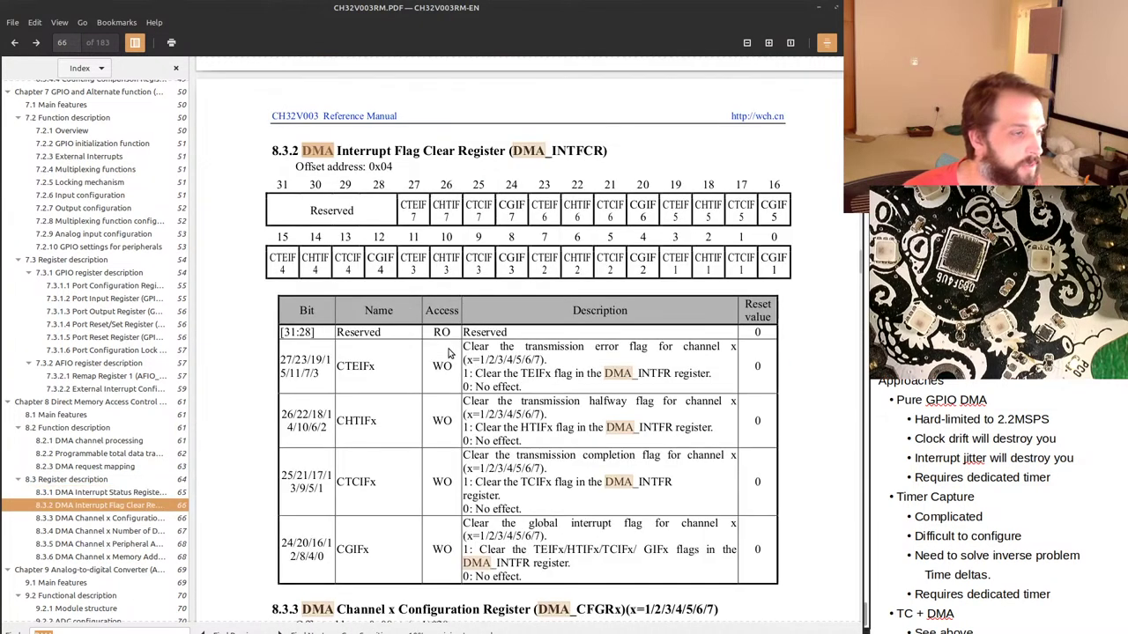
scroll(449, 352, "down", 6)
scroll(392, 351, "down", 4)
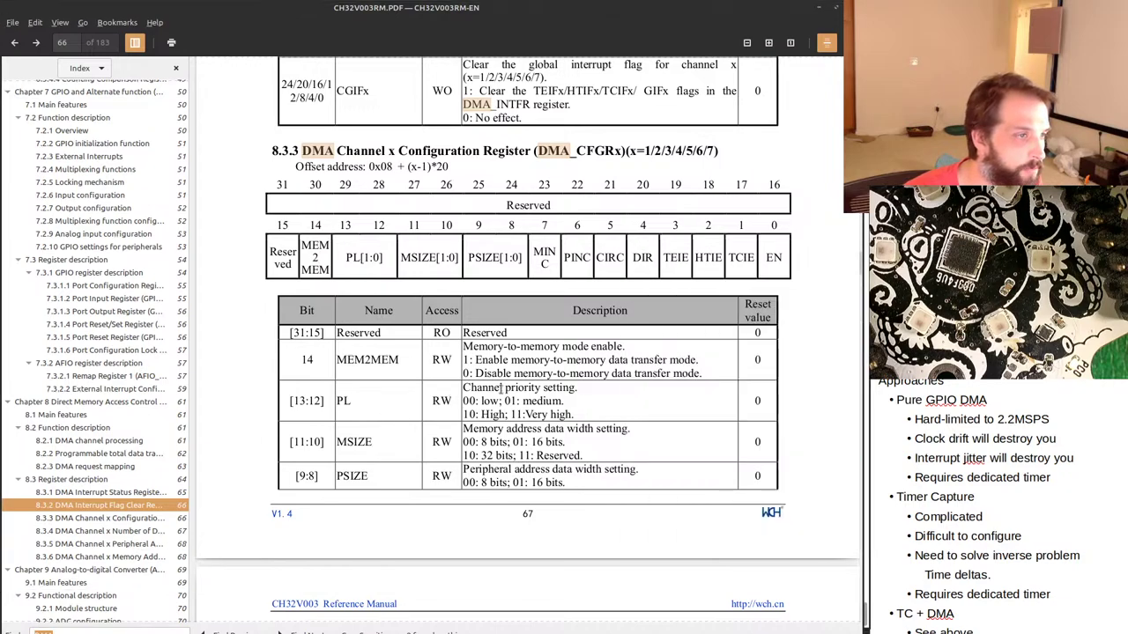
Compare the DMA1_Channel2->CFGR flags in rv003usb.c with the manual's DMA_CFGRx fields for priority, data widths, increment, circular mode and direction.
key("alt+Tab")
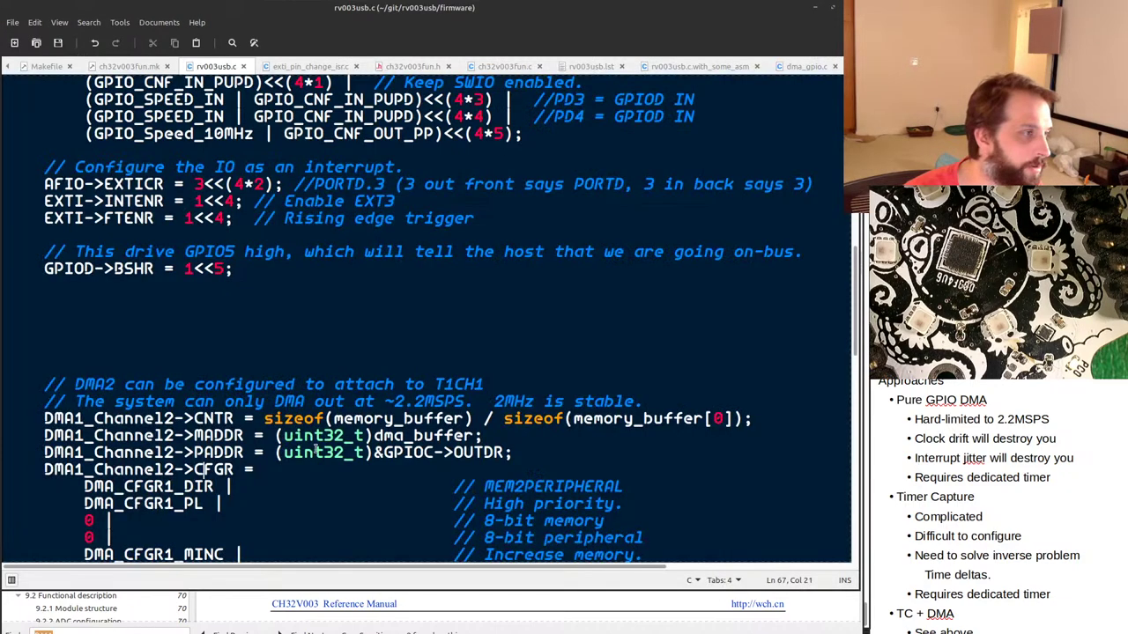
scroll(315, 450, "down", 2)
double_click(165, 399)
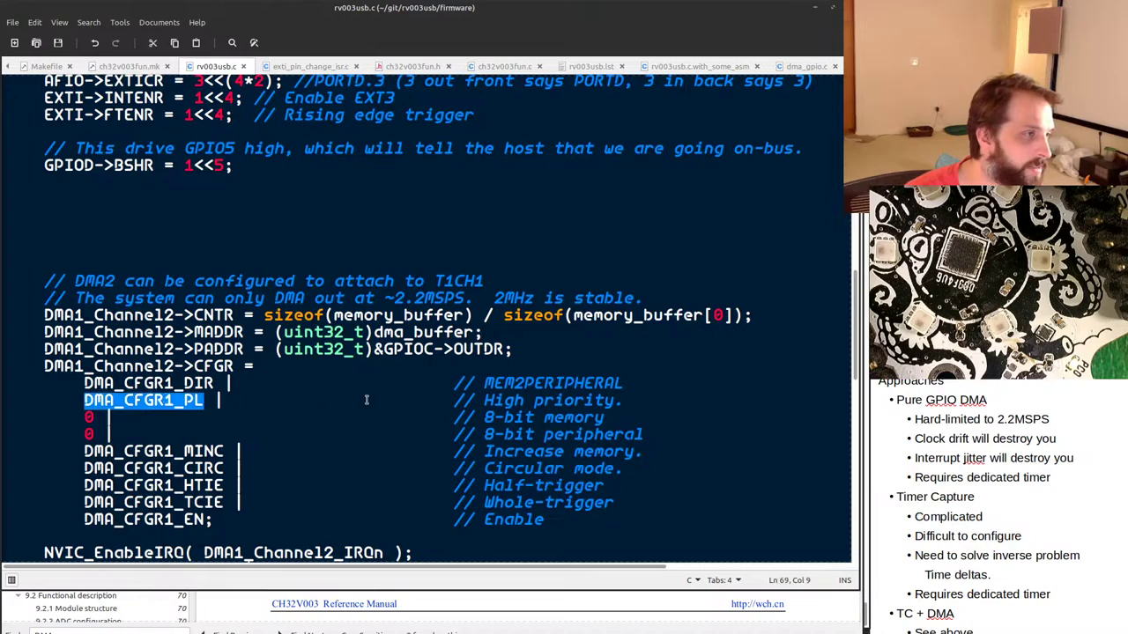
key("alt+Tab")
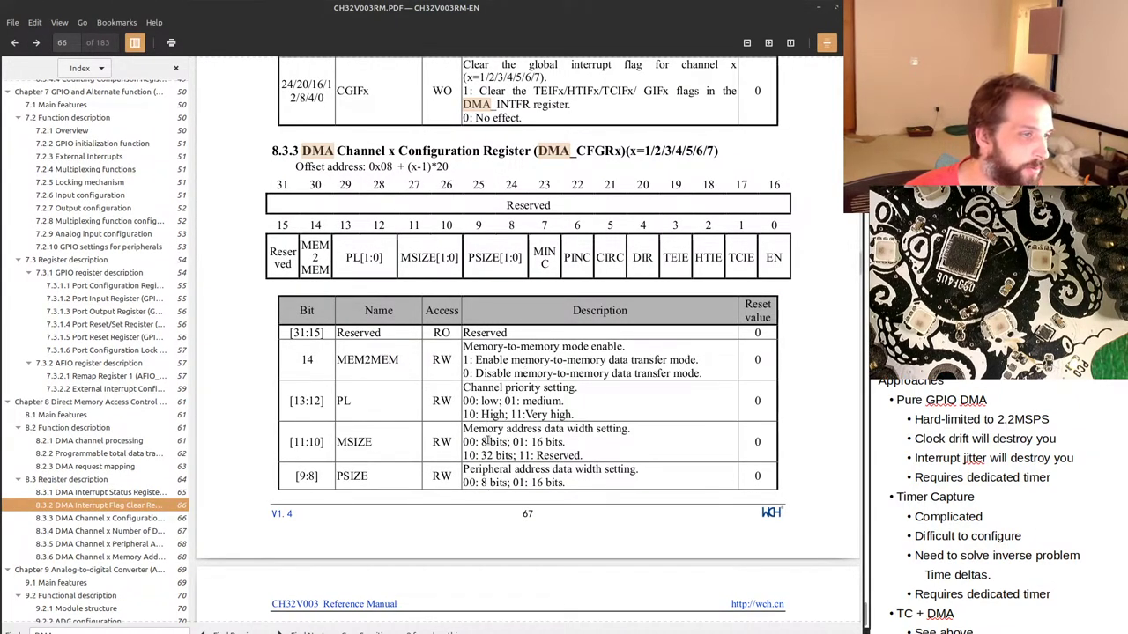
key("alt+Tab")
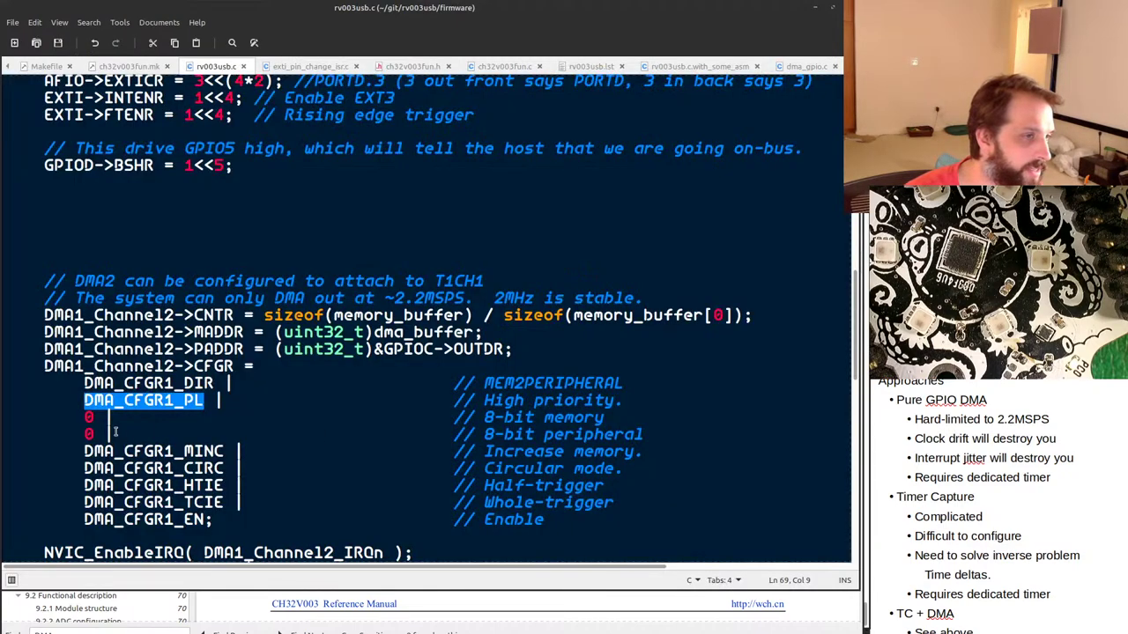
key("alt+Tab")
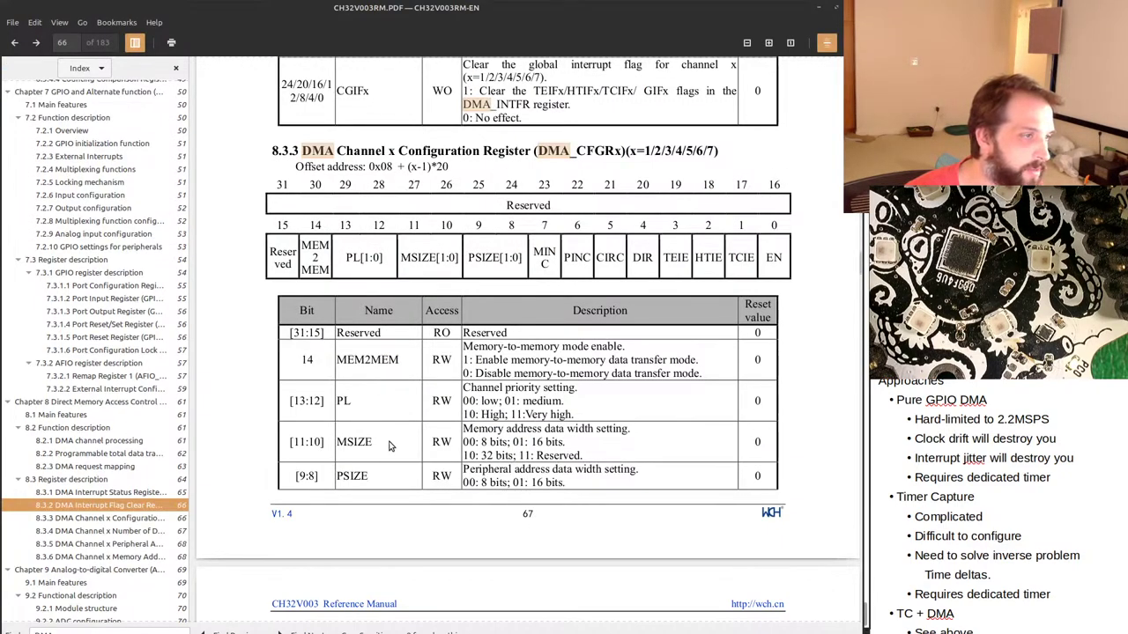
scroll(534, 458, "down", 5)
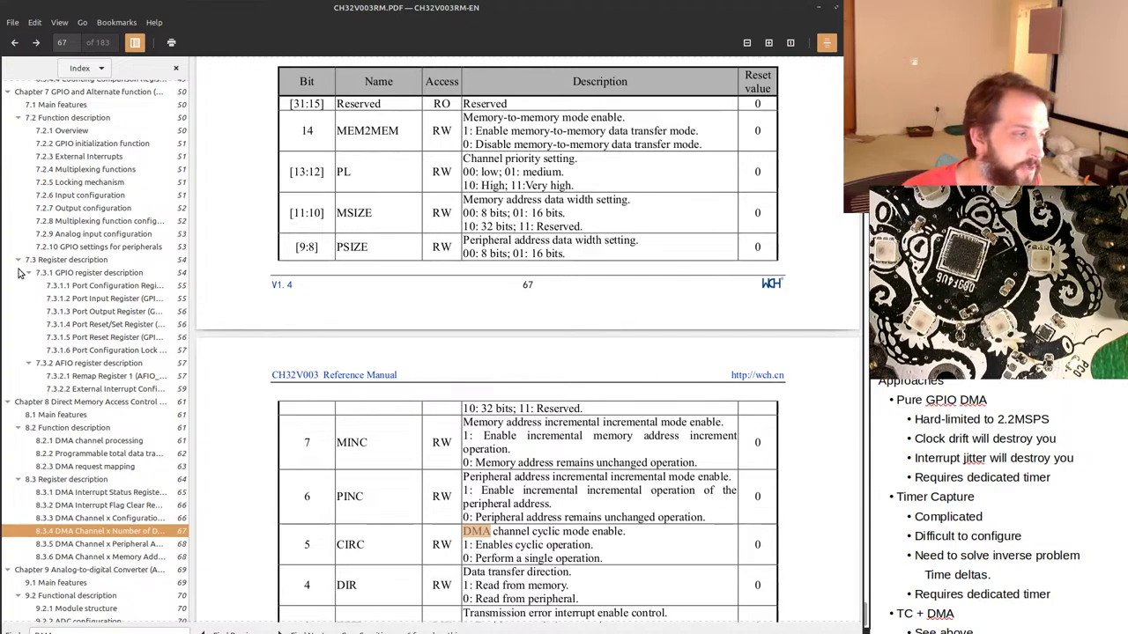
scroll(352, 441, "down", 1)
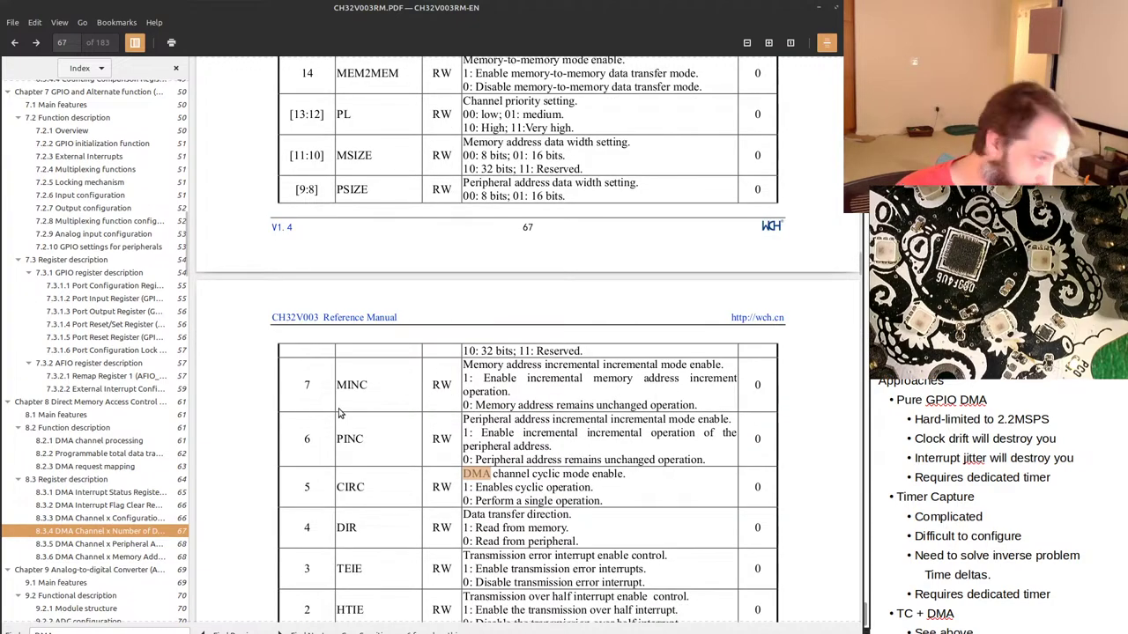
Replace the DMA_CFGR1_CIRC flag in rv003usb.c with 0 and extend its comment to "Circular mode = 0 not circular".
key("alt+Tab")
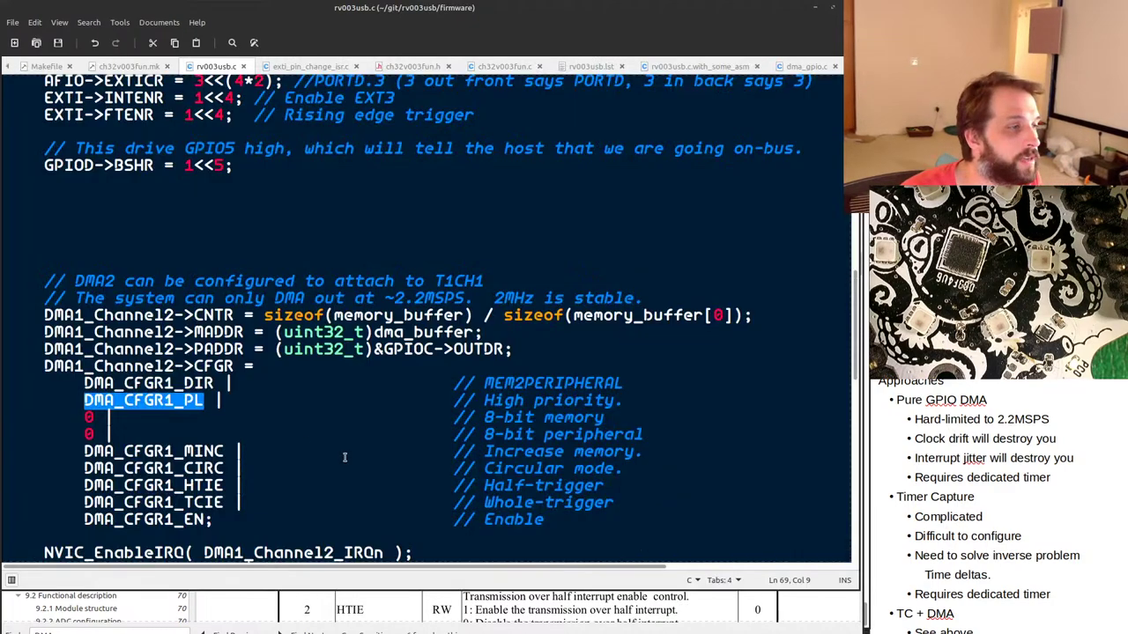
double_click(174, 467)
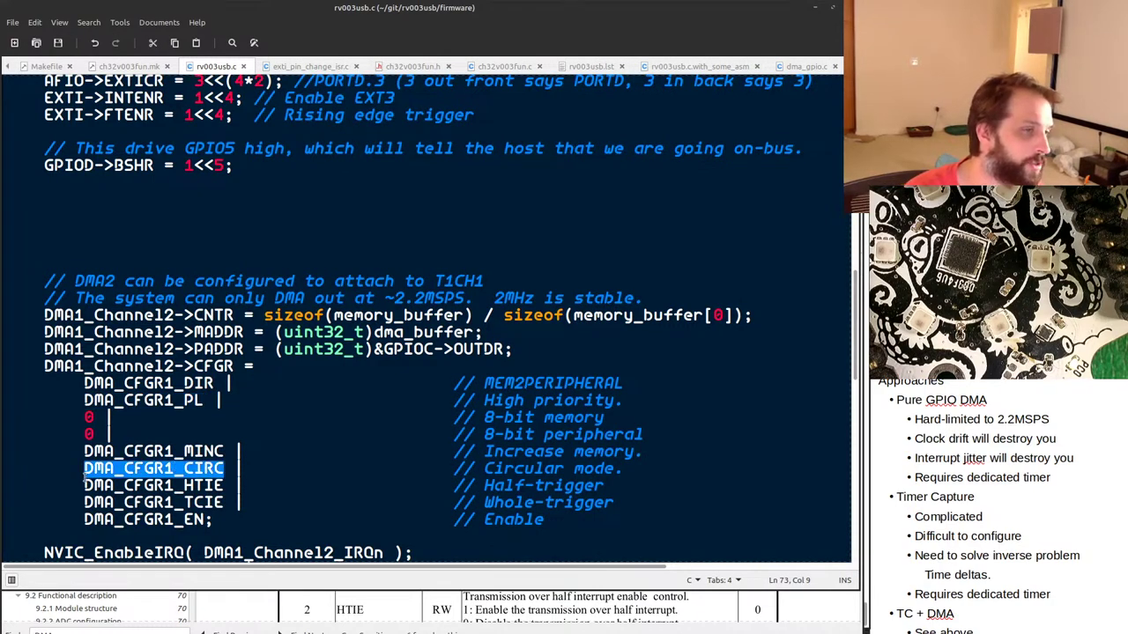
type("0")
left_click(434, 469)
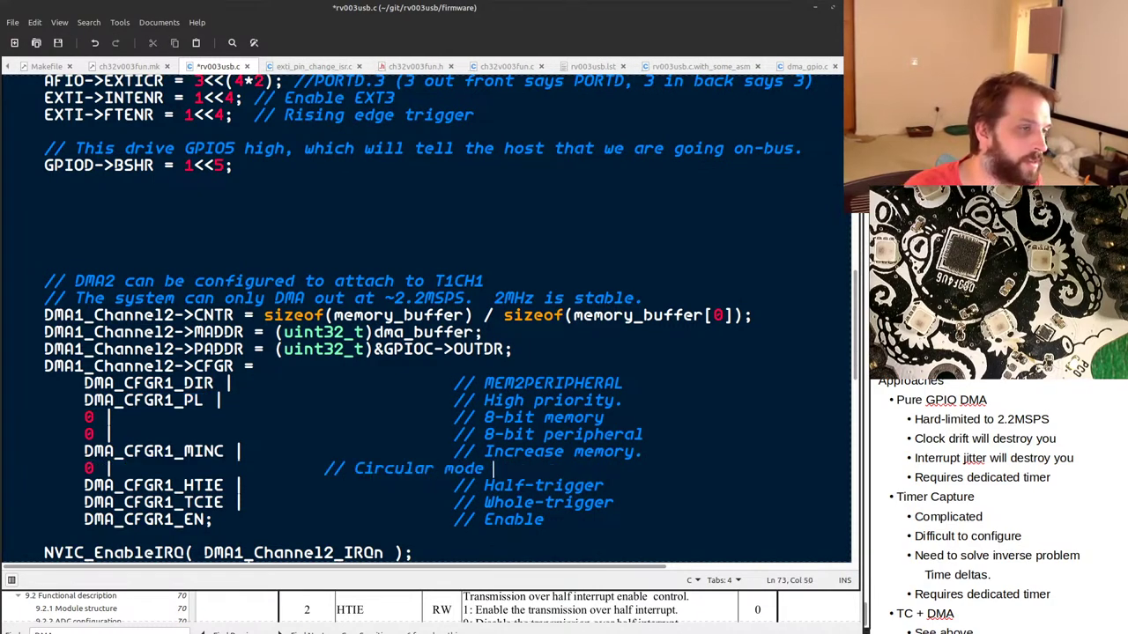
type("= 0 not circu")
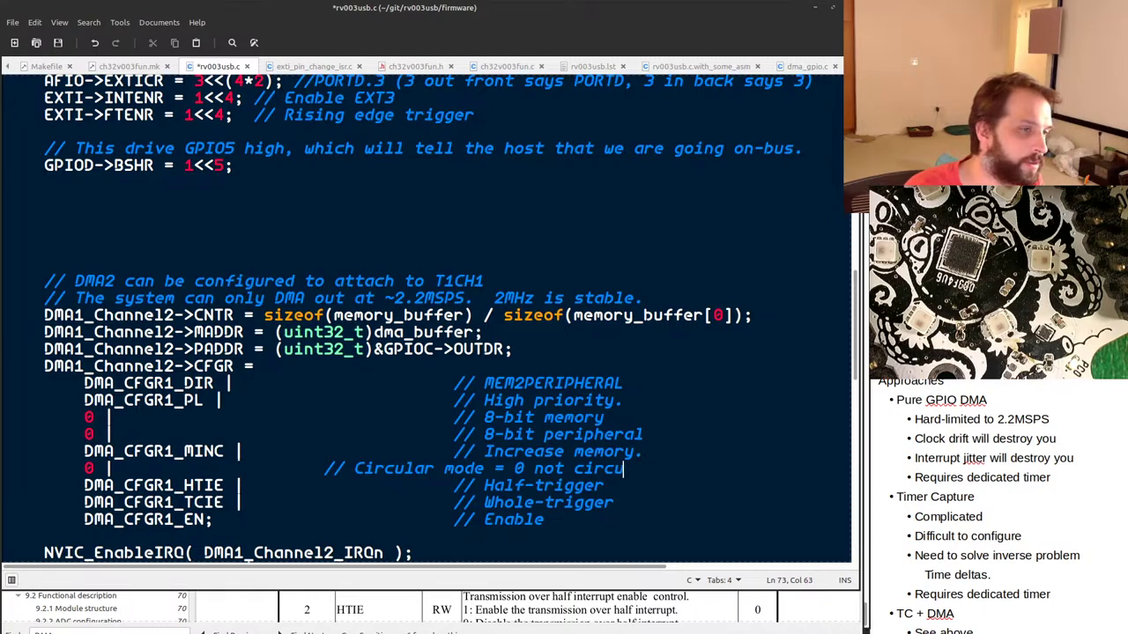
type("lar")
key("ctrl+s")
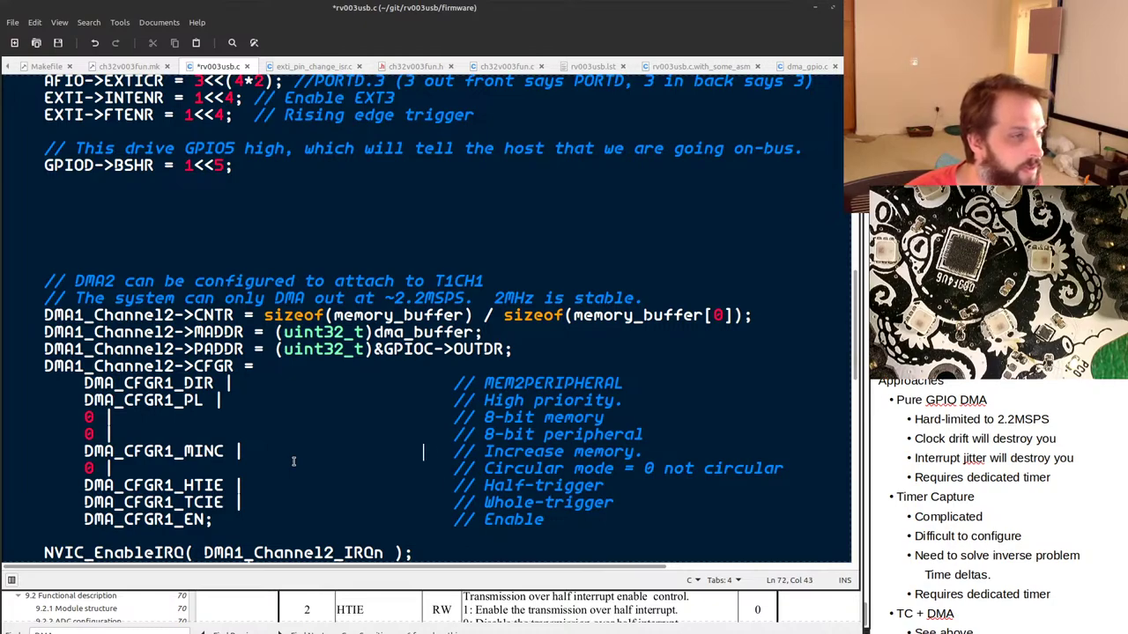
Align the circular-mode comment with the comments of the flag lines above it.
key("Down")
key("Left")
key("Left")
key("Left")
key("Left")
key("Left")
key("Left")
key("BackSpace")
key("BackSpace")
key("BackSpace")
key("BackSpace")
key("BackSpace")
key("BackSpace")
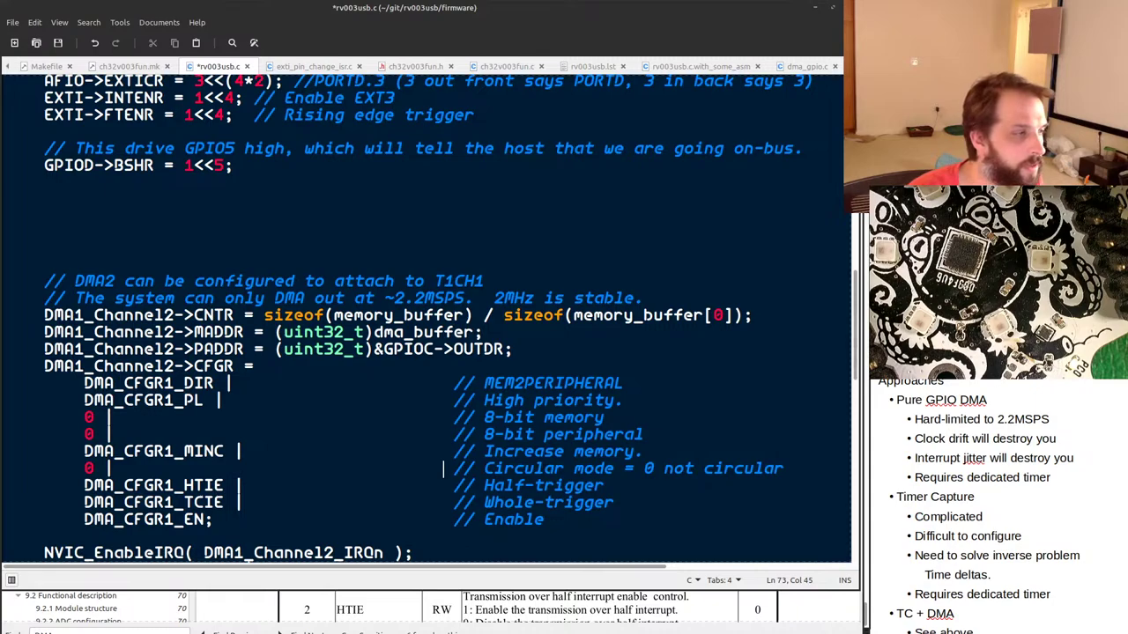
Replace the DMA_CFGR1_HTIE and DMA_CFGR1_TCIE flags with 0 and add "(no)" to the Half-trigger and Whole-trigger comments.
double_click(154, 485)
type("0")
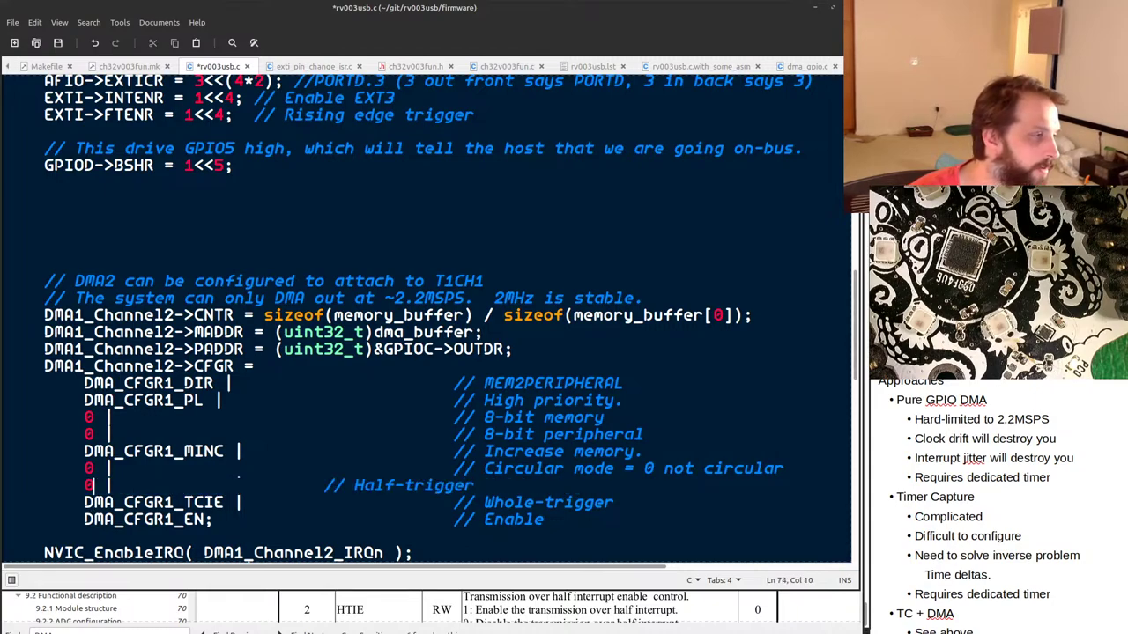
double_click(154, 502)
type("0")
key("Up")
key("End")
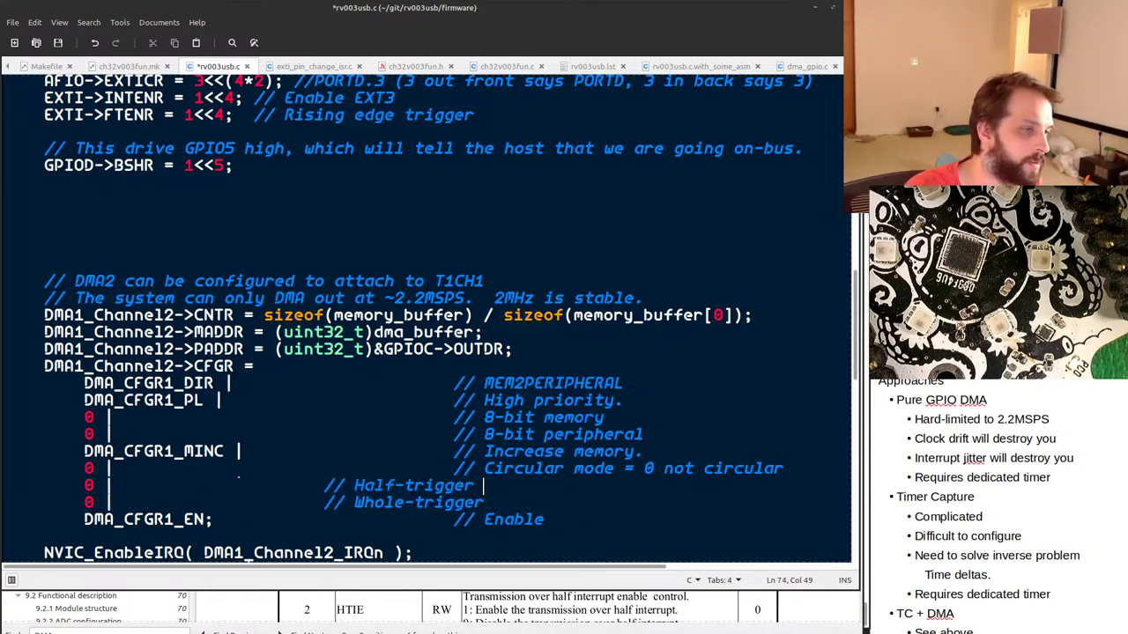
type("(no")
type("no")
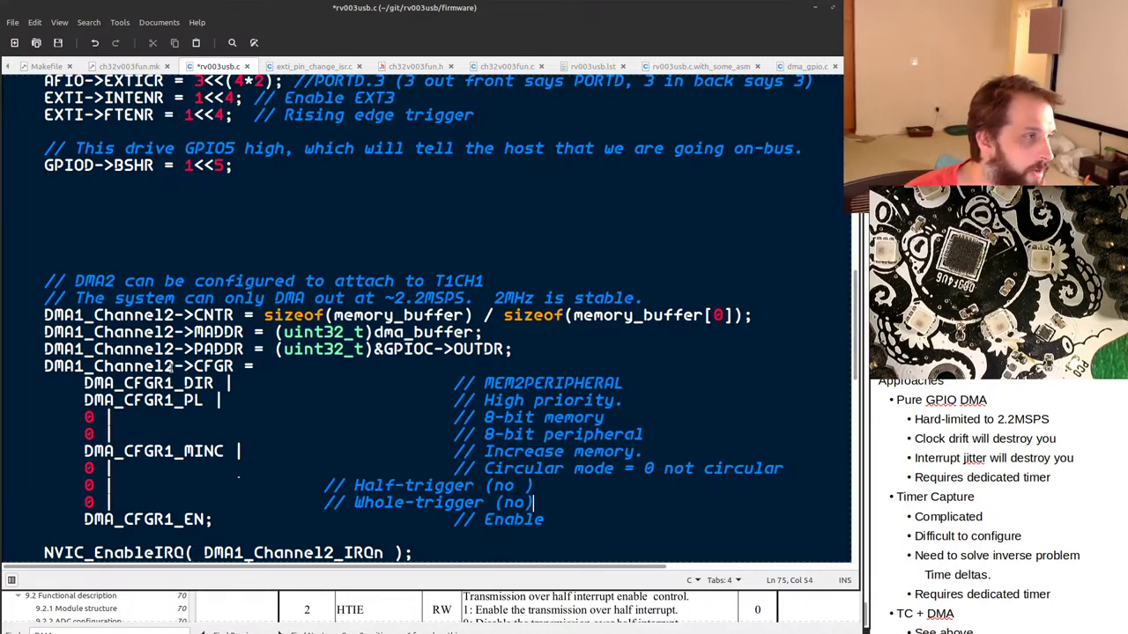
Check the DIR bit in the reference manual, replace DMA_CFGR1_DIR with 0 and append "= 0" to its MEM2PERIPHERAL comment.
key("alt+Tab")
scroll(429, 456, "up", 1)
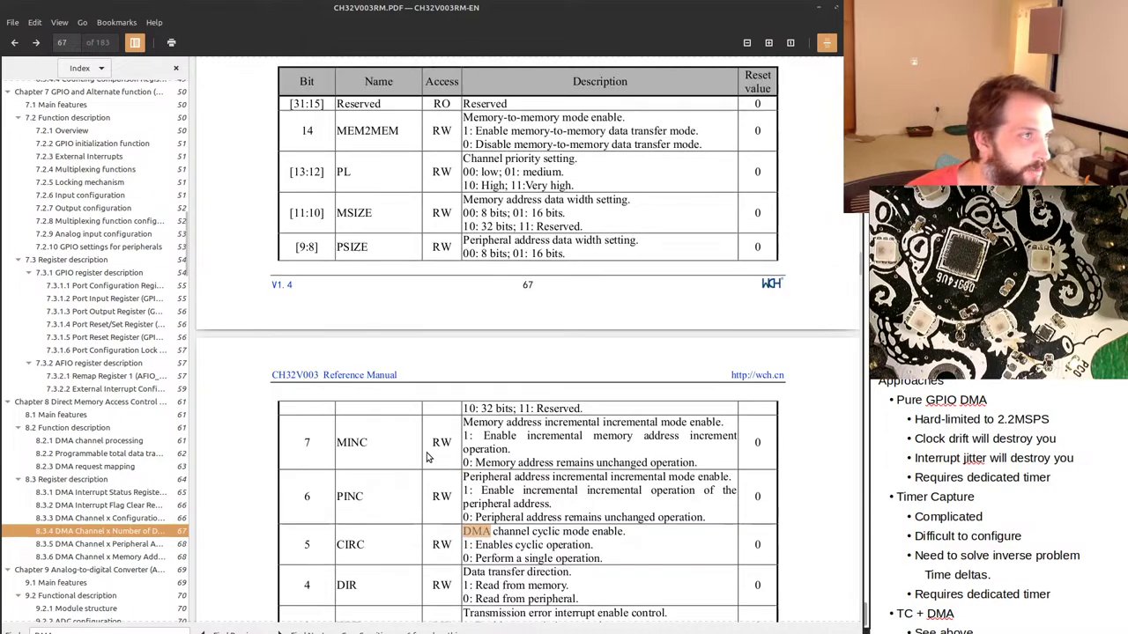
scroll(428, 456, "down", 3)
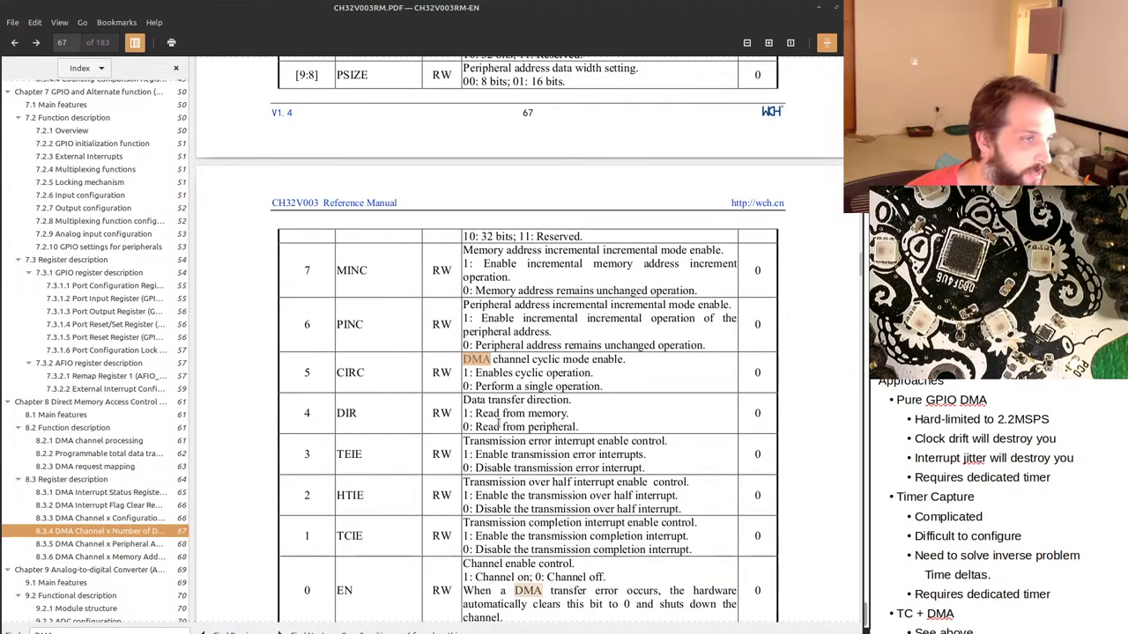
key("alt+Tab")
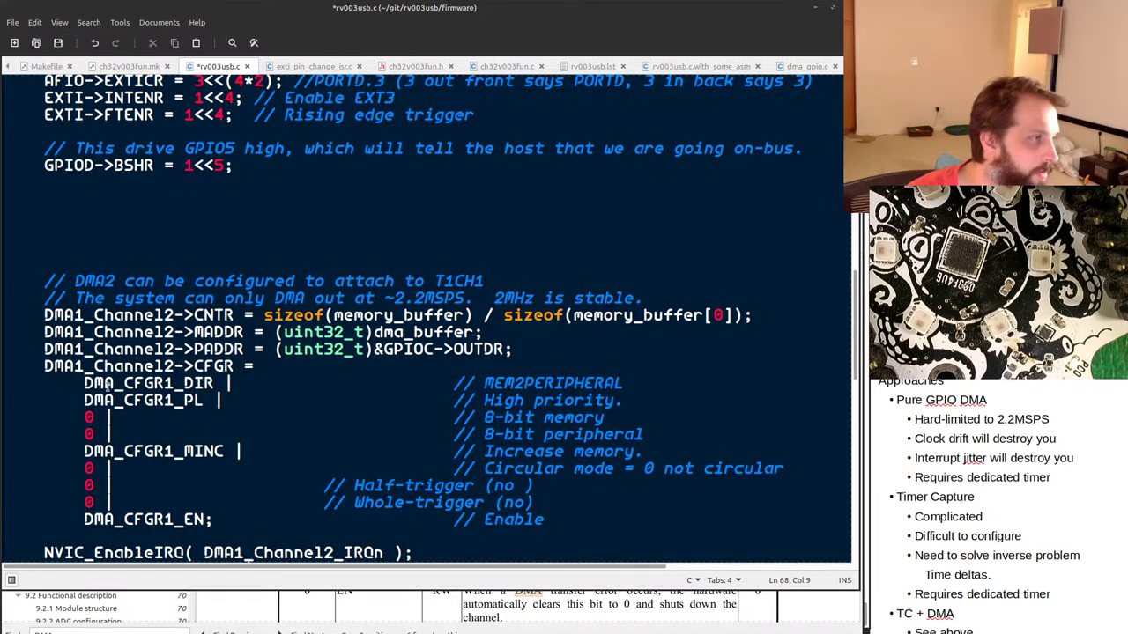
double_click(84, 377)
type("0")
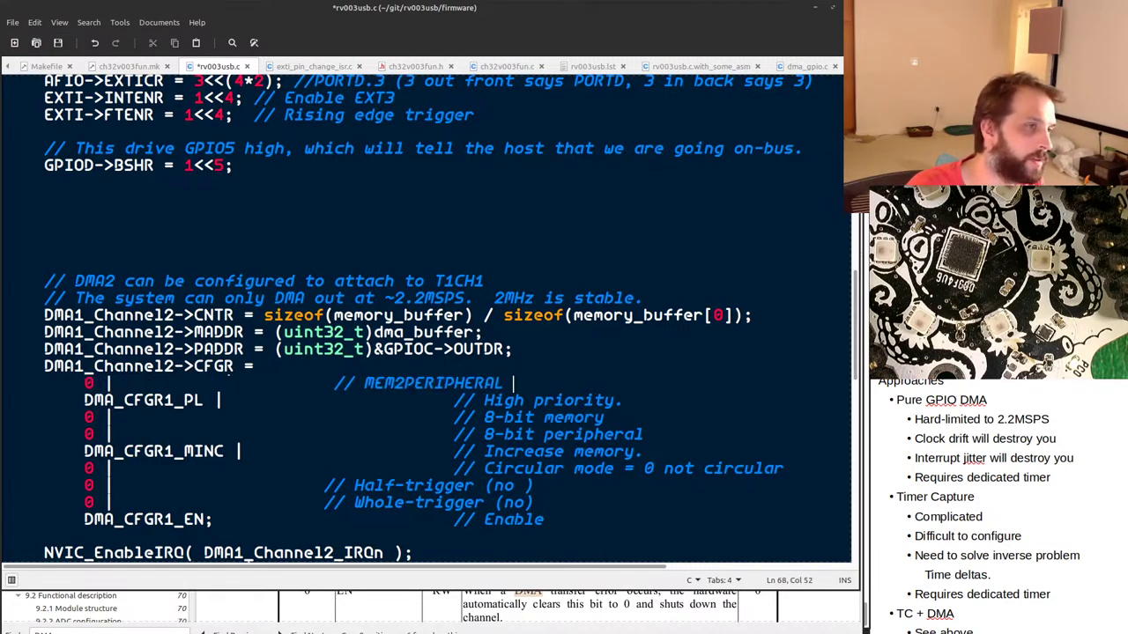
type(" = 0")
double_click(410, 383)
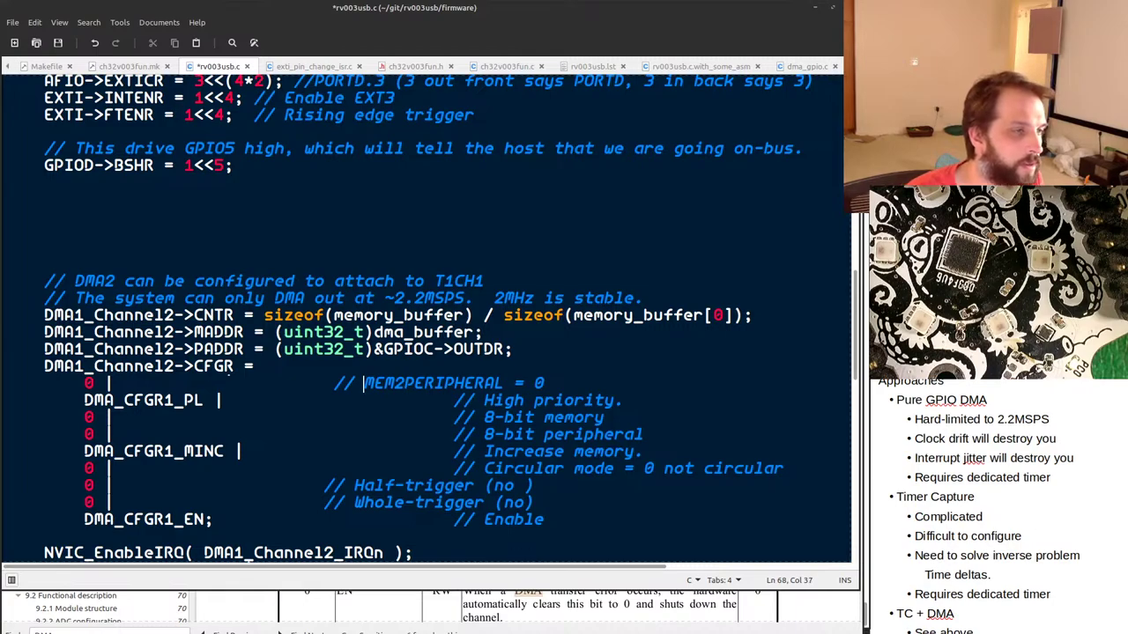
type("DMA_CFGR1_DIR")
key("ctrl+s")
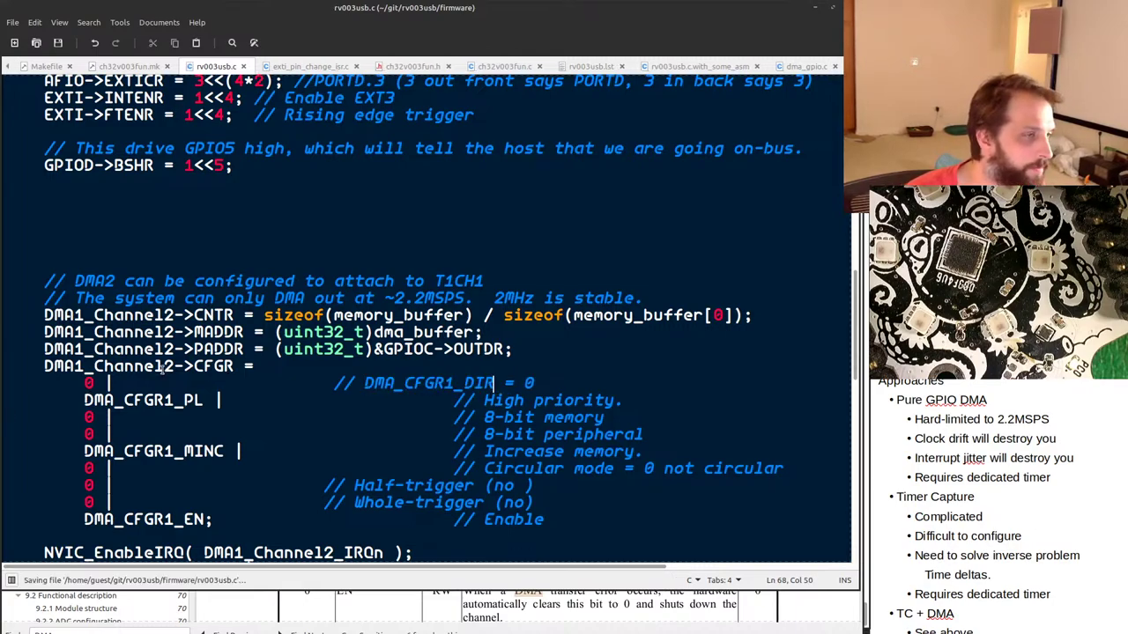
key("ctrl+z")
Insert "(DMA_CFGR1_DIR)" after MEM2PERIPHERAL in the direction comment and save rv003usb.c.
key("Right")
type("(")
type("DMA_CFGR1_DIR")
type(")")
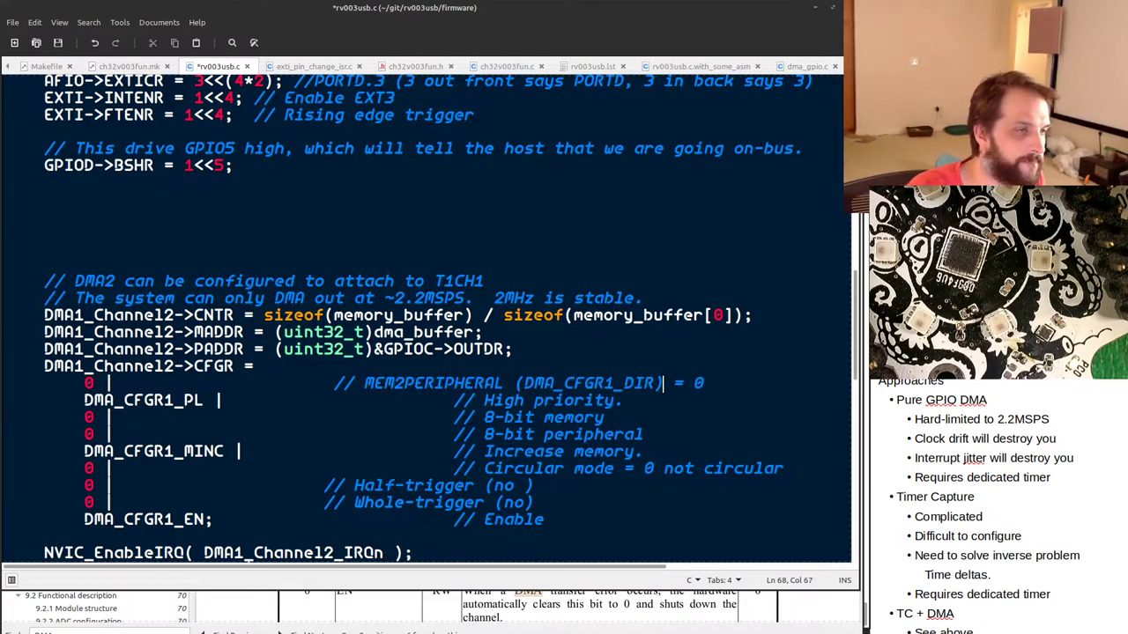
key("ctrl+s")
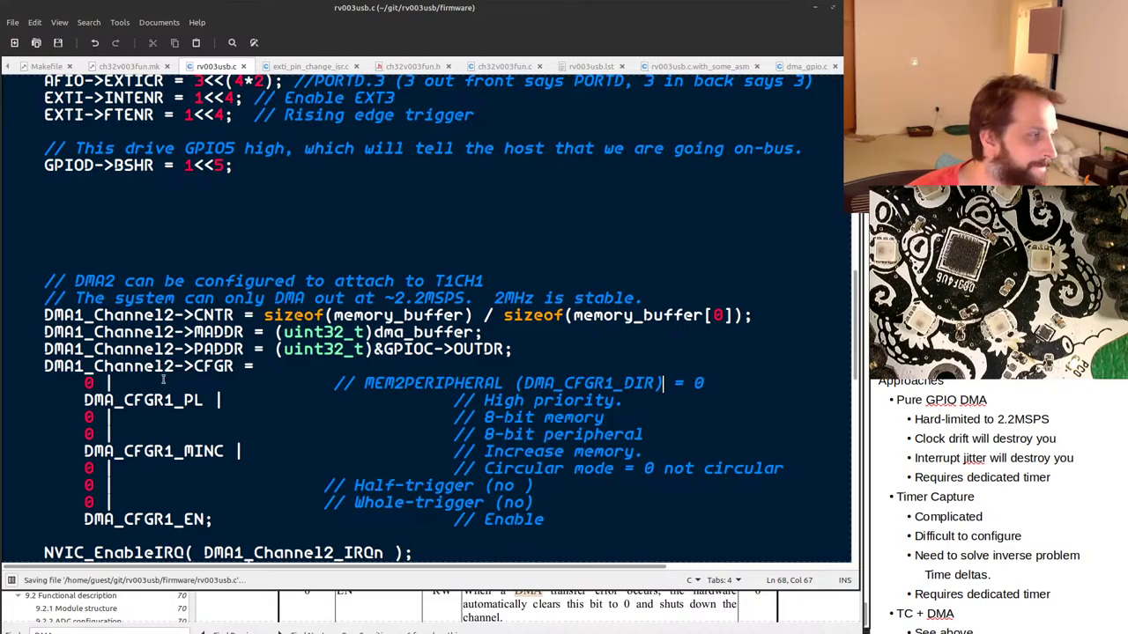
Review the remaining channel settings and change the port in the DMA1_Channel2->PADDR assignment to GPIOD.
double_click(205, 451)
left_click(172, 521)
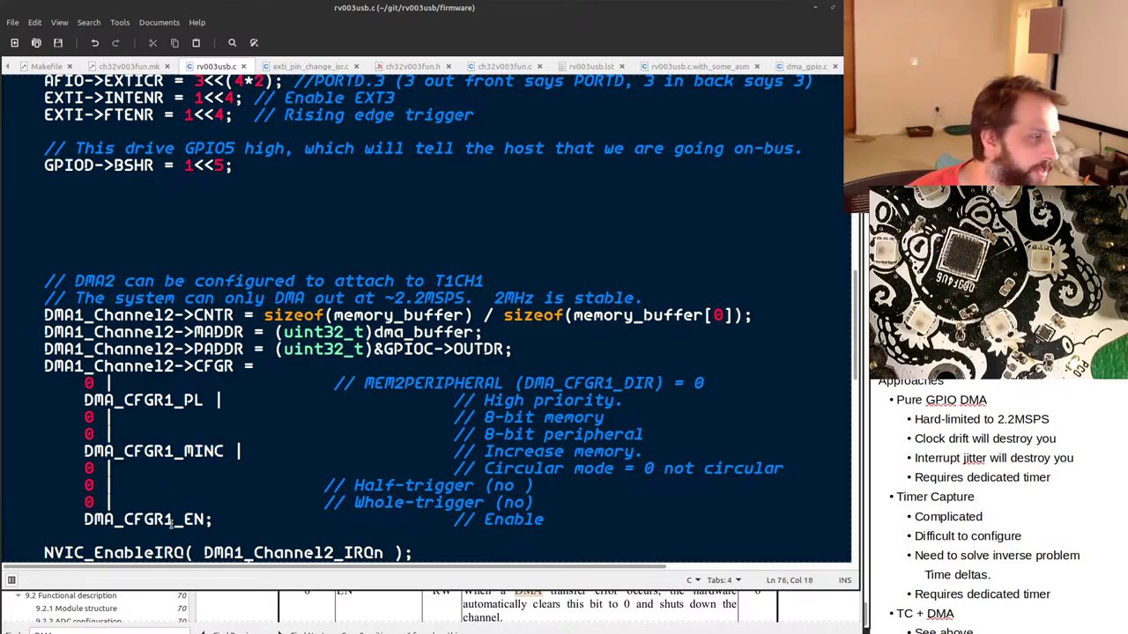
scroll(171, 521, "down", 1)
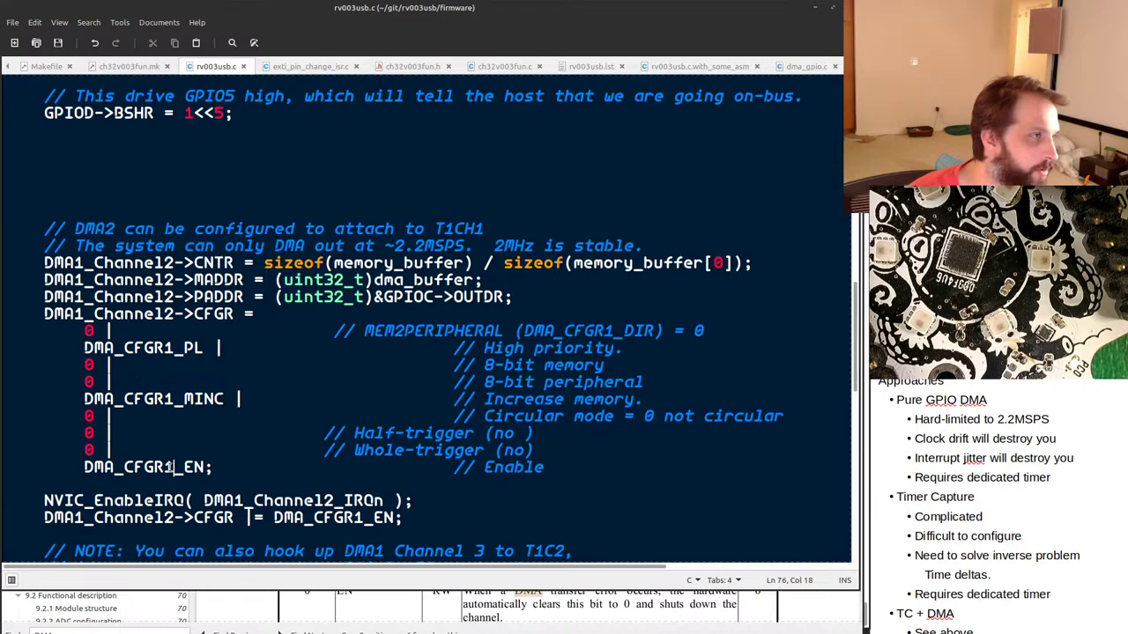
double_click(447, 282)
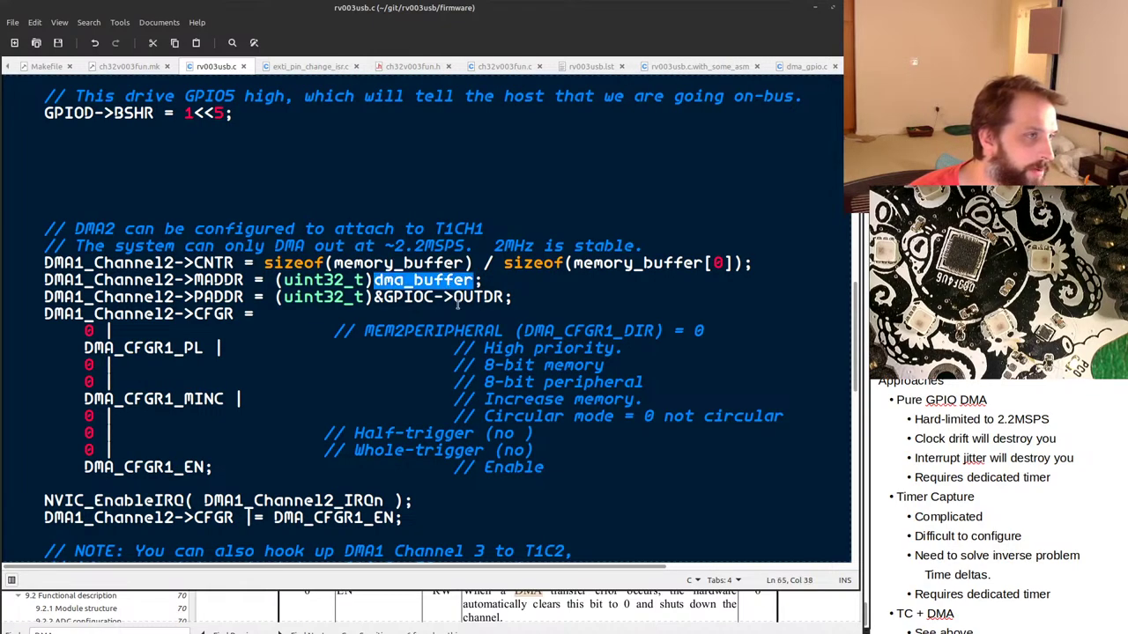
left_click(440, 296)
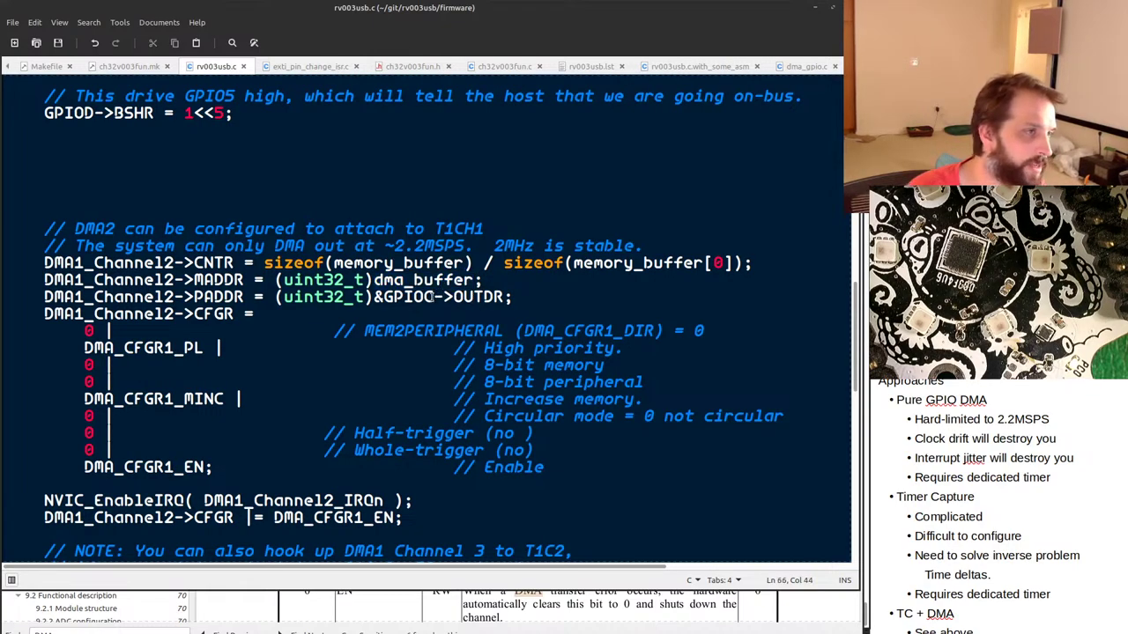
key("BackSpace")
type("D")
Look through rv003usb.c and rv003usb.c.with_some_asm for the GPIO input register that gpio_in_reg is assigned in the EXTI7_0 handler.
key("Page_Up")
key("Page_Up")
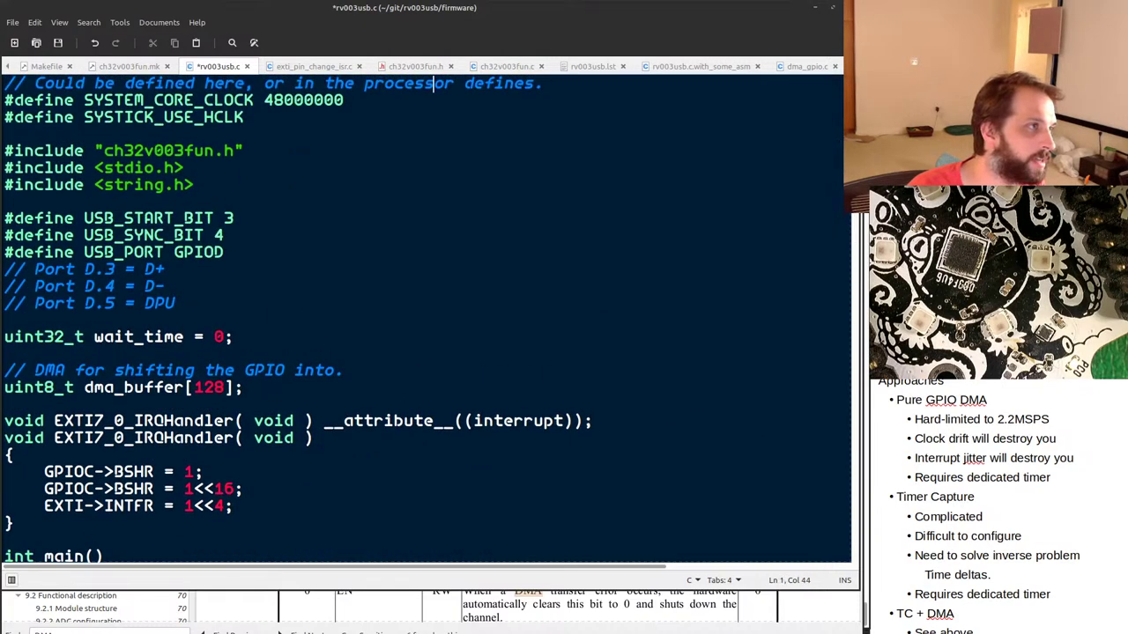
scroll(423, 317, "down", 8)
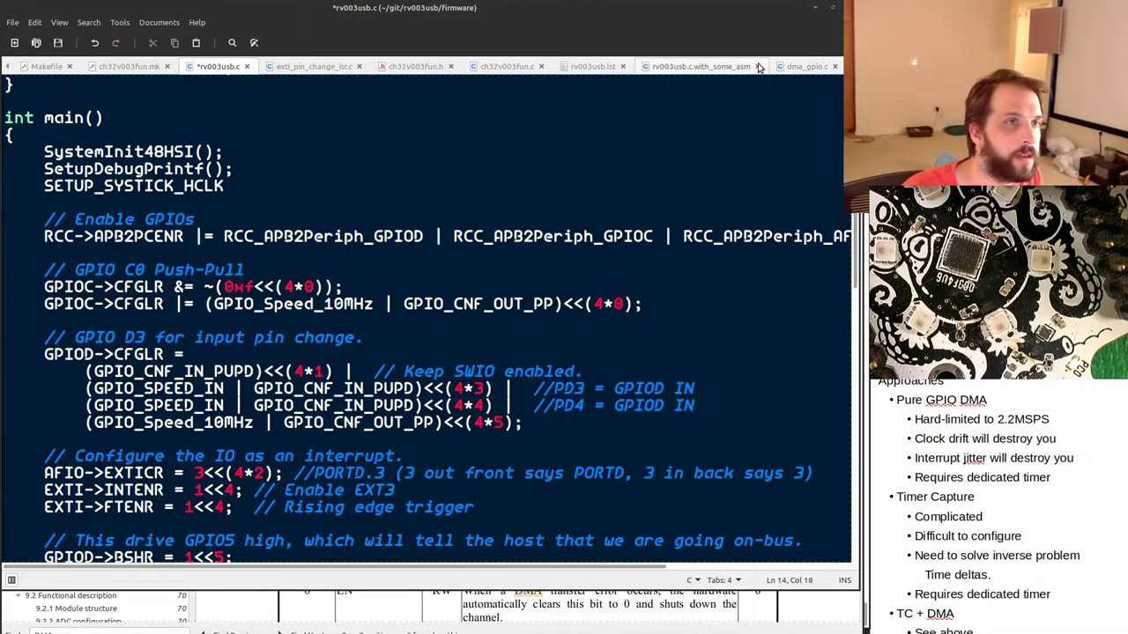
left_click(738, 76)
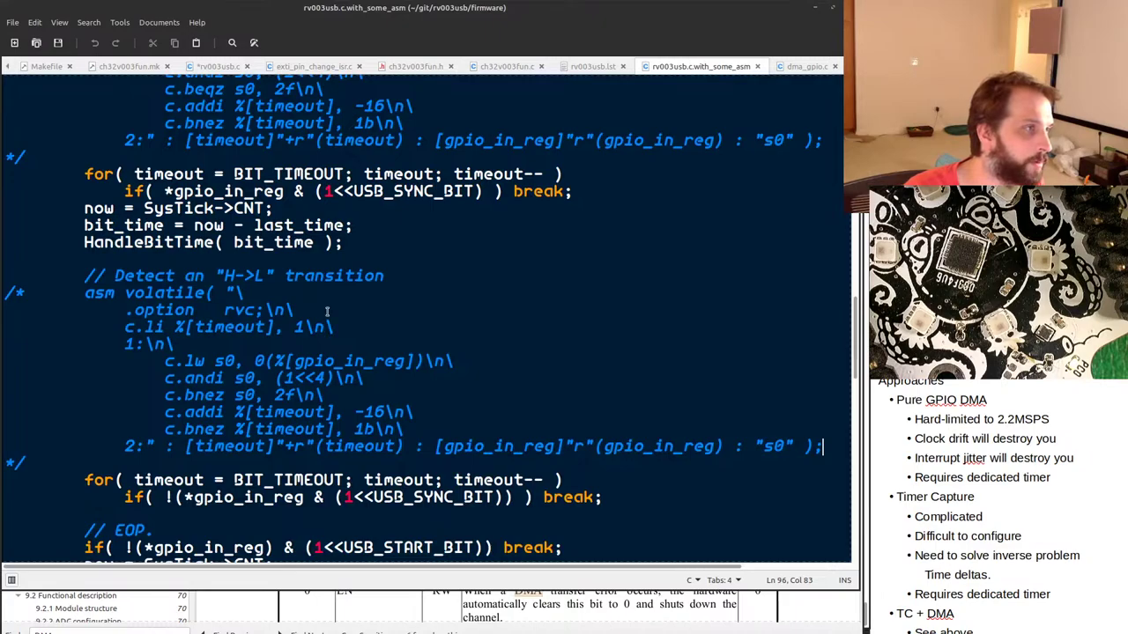
scroll(326, 311, "up", 6)
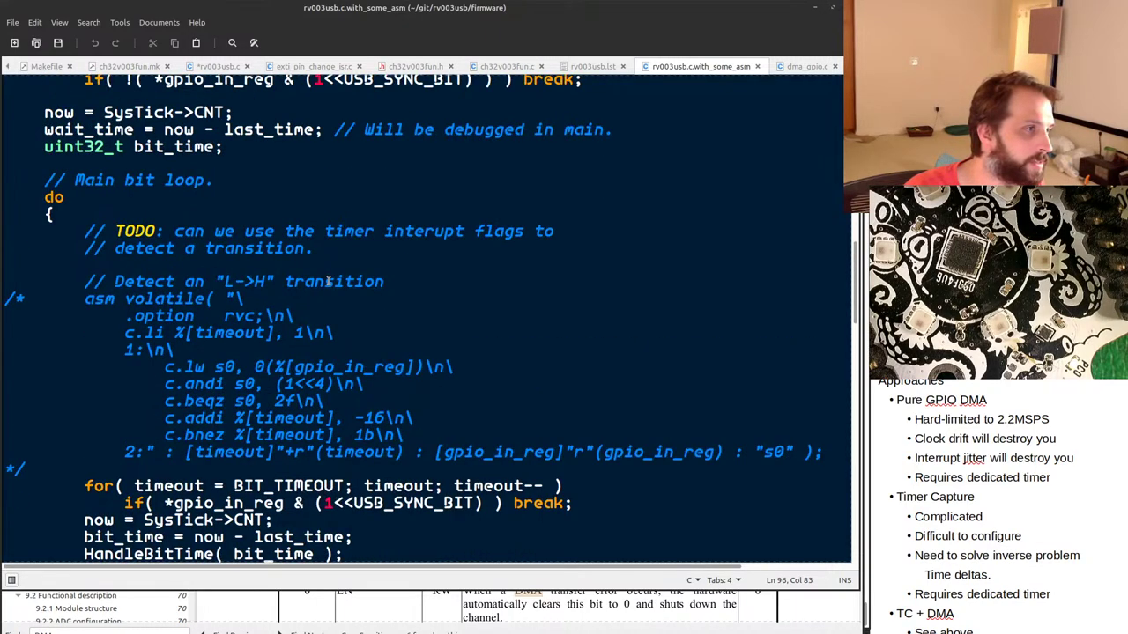
scroll(327, 281, "up", 8)
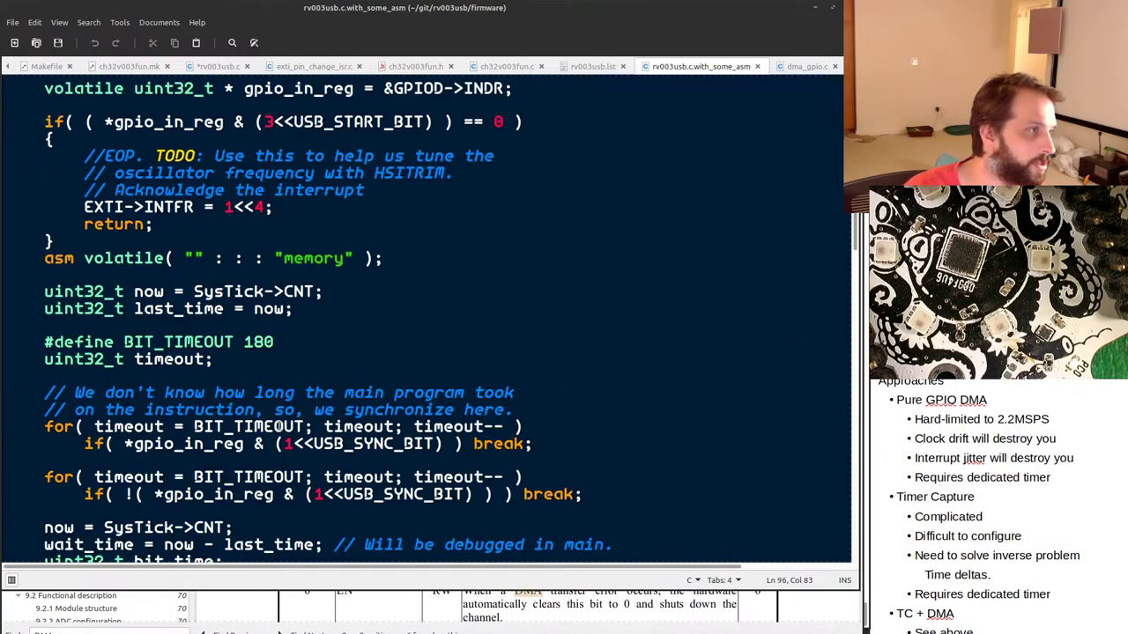
scroll(279, 426, "up", 10)
scroll(262, 411, "down", 20)
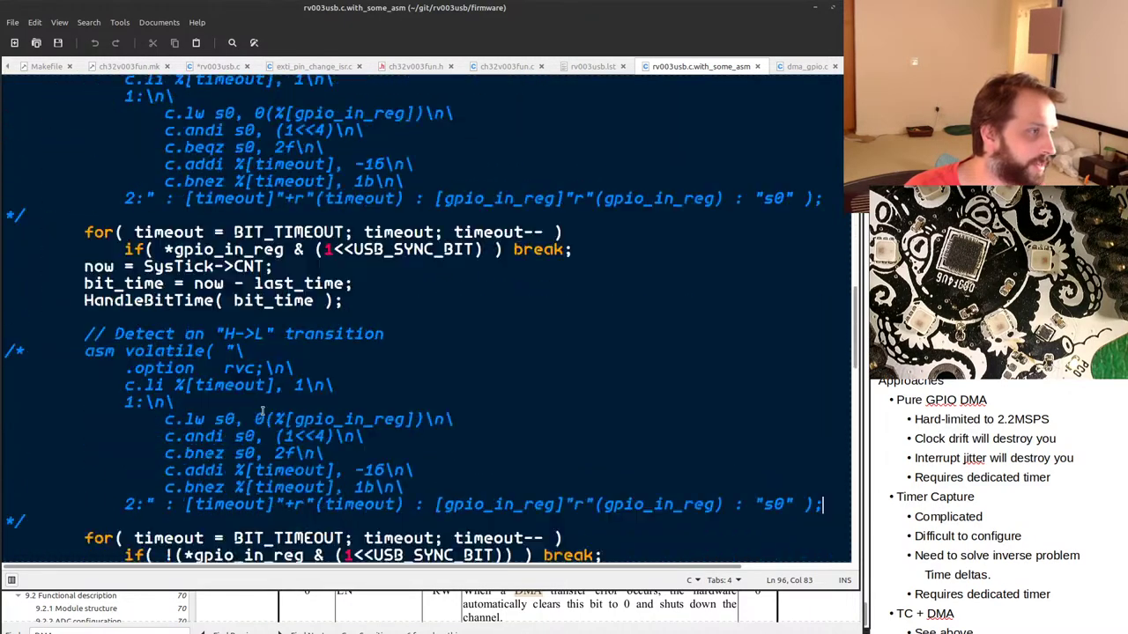
scroll(261, 410, "down", 5)
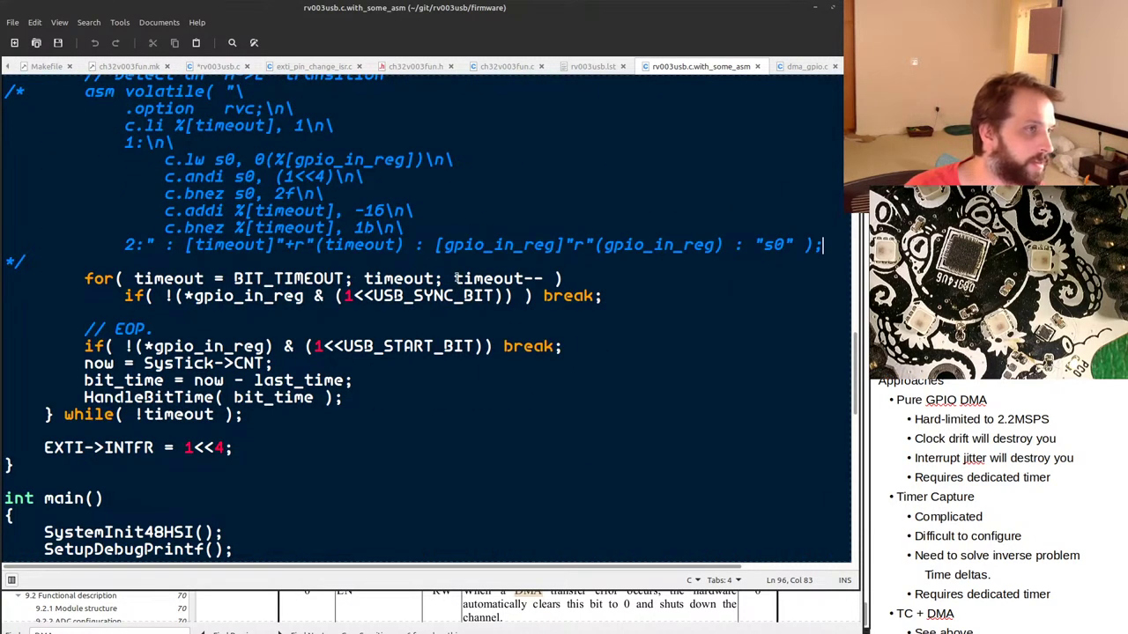
scroll(297, 319, "up", 14)
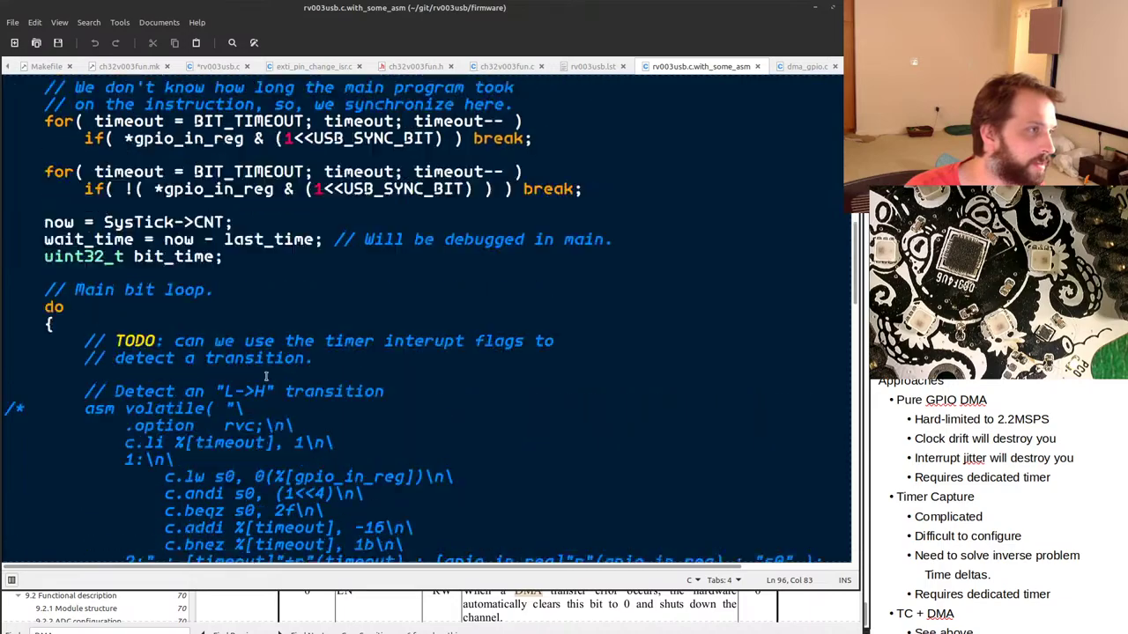
scroll(264, 376, "up", 3)
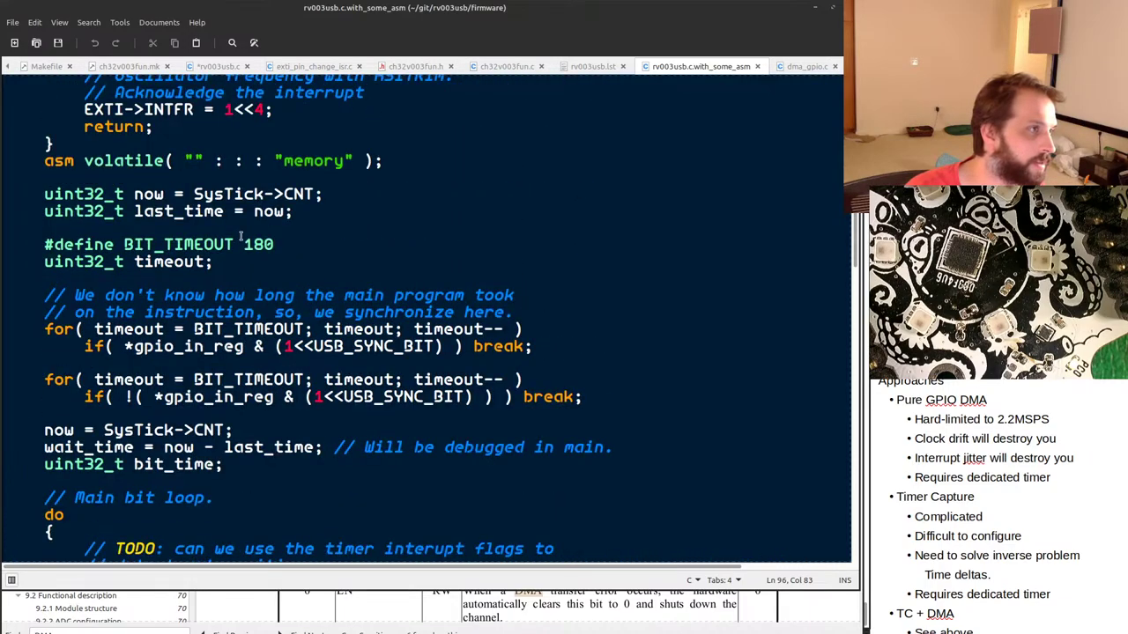
scroll(241, 236, "up", 3)
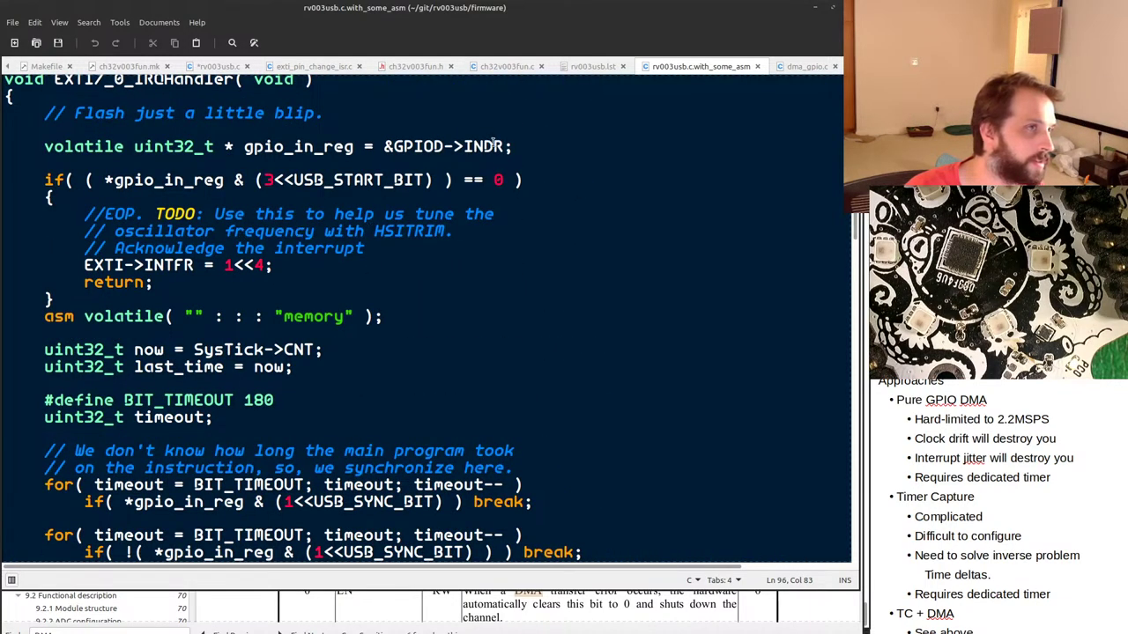
left_click_drag(465, 146, 420, 146)
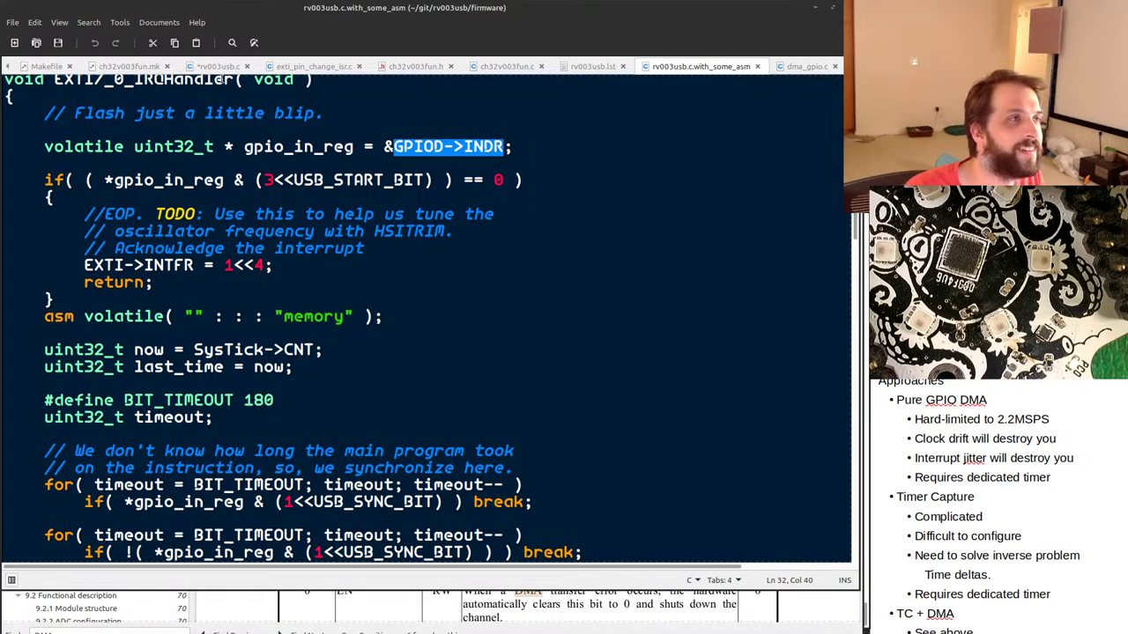
Point the DMA1_Channel2->PADDR assignment in rv003usb.c to GPIOD->INDR and save the file.
left_click(211, 68)
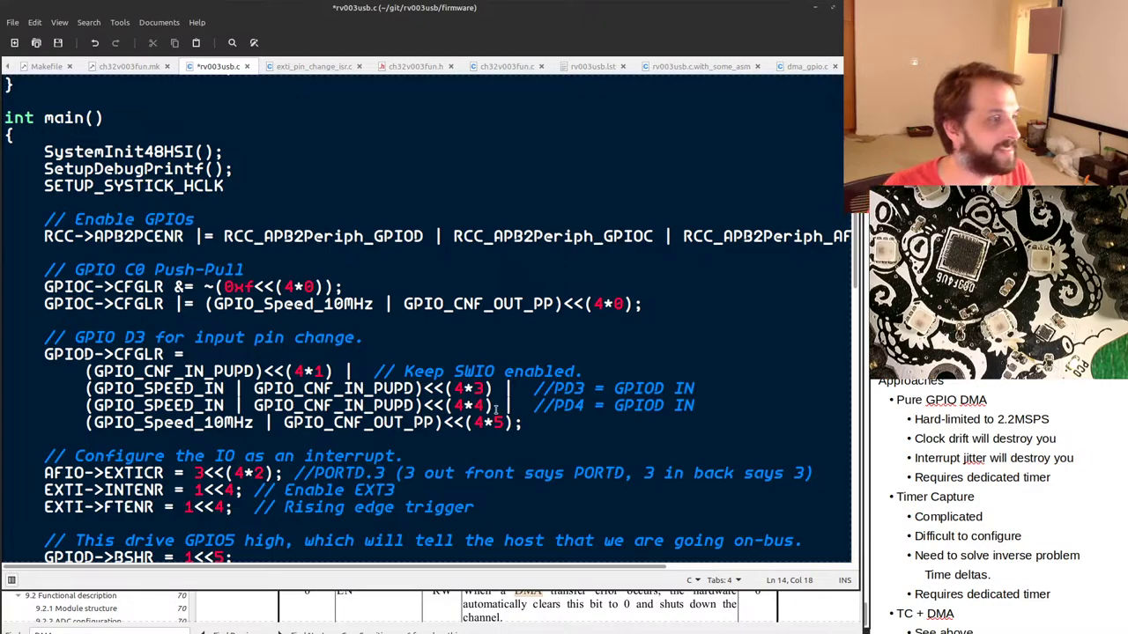
scroll(495, 409, "down", 3)
scroll(496, 409, "down", 2)
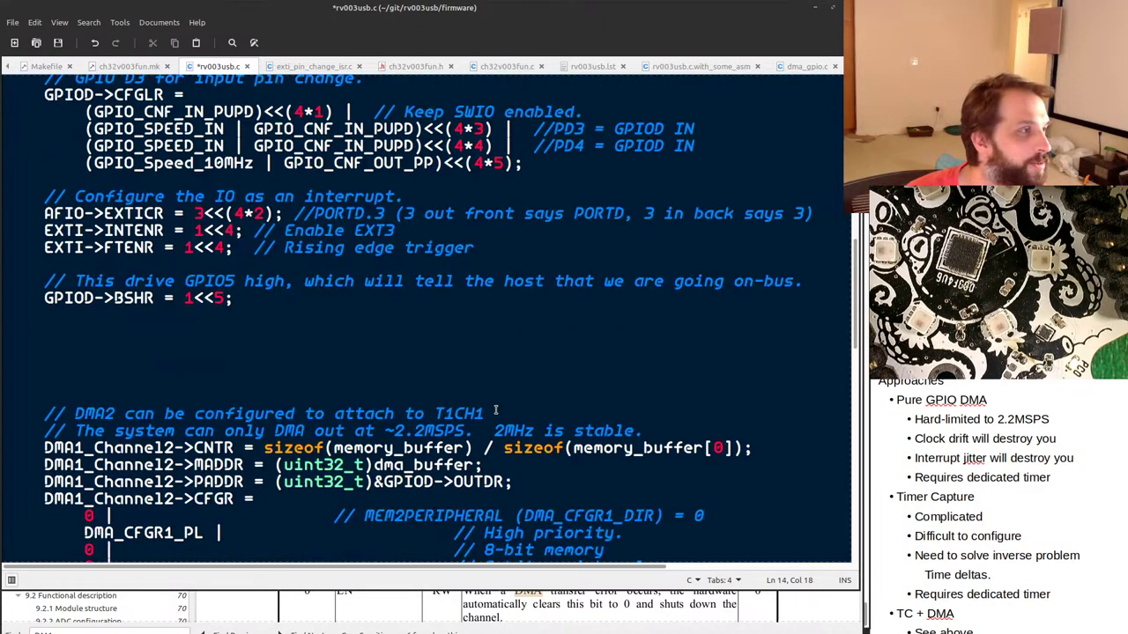
scroll(512, 340, "down", 5)
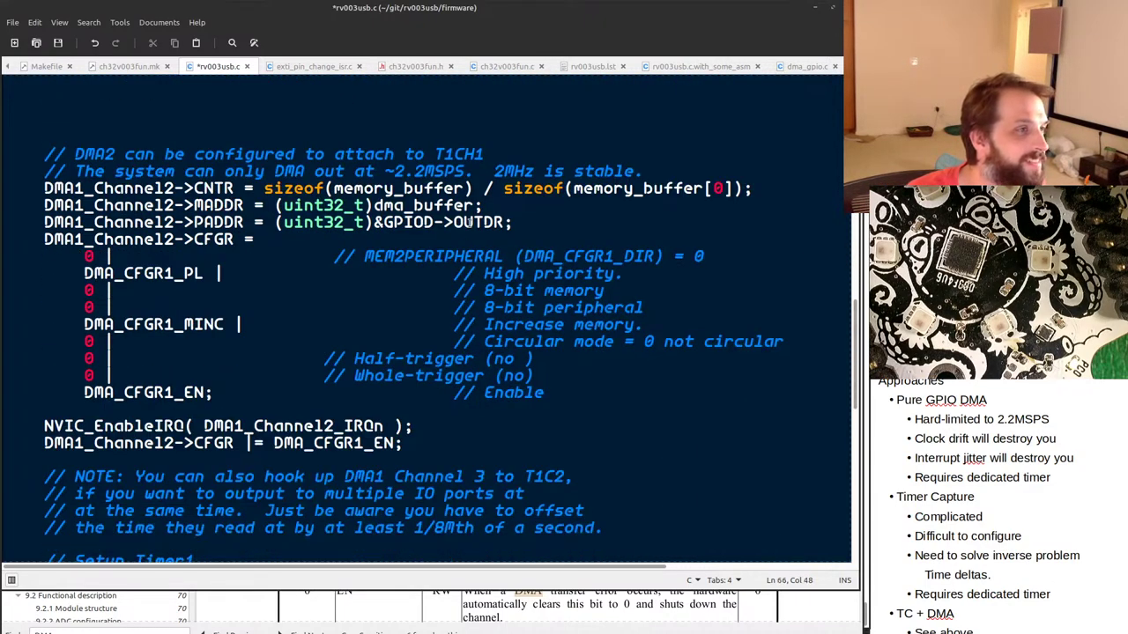
double_click(468, 222)
left_click_drag(468, 223, 406, 224)
type("GPIOD->INDR")
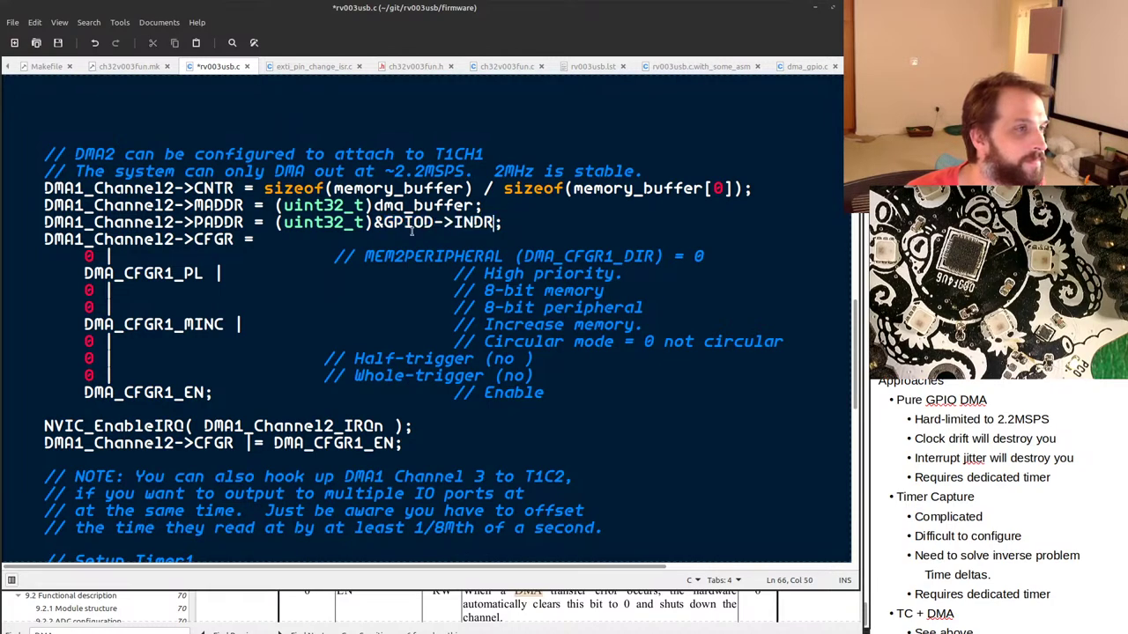
key("ctrl+s")
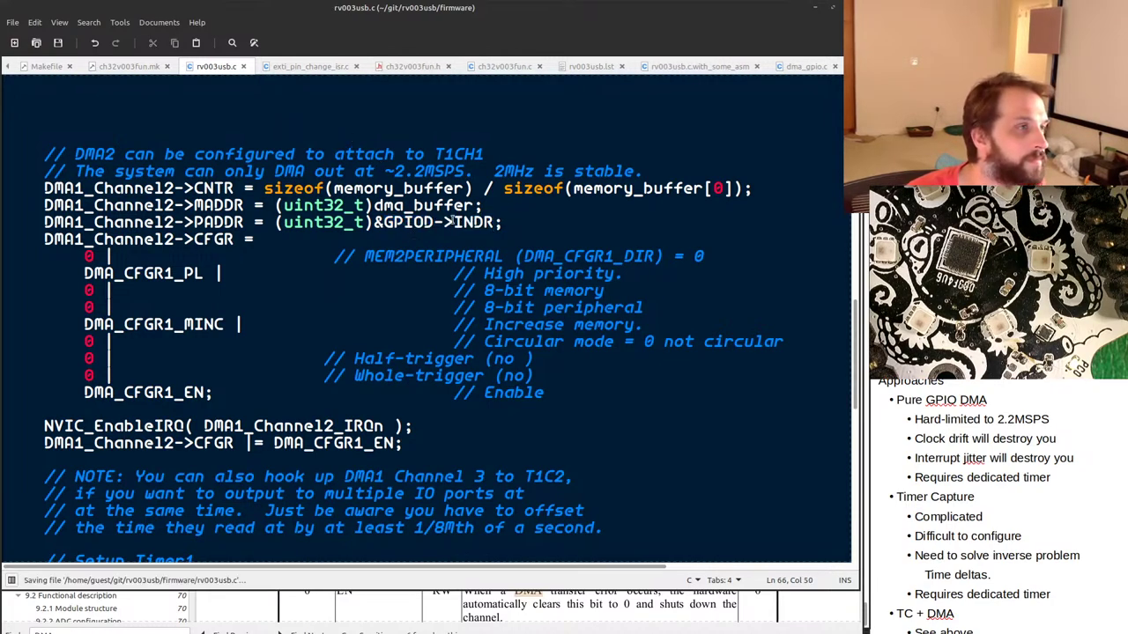
Review the DMA1_Channel2 count, memory address and enable settings in rv003usb.c, along with the Timer 1 setup.
double_click(437, 204)
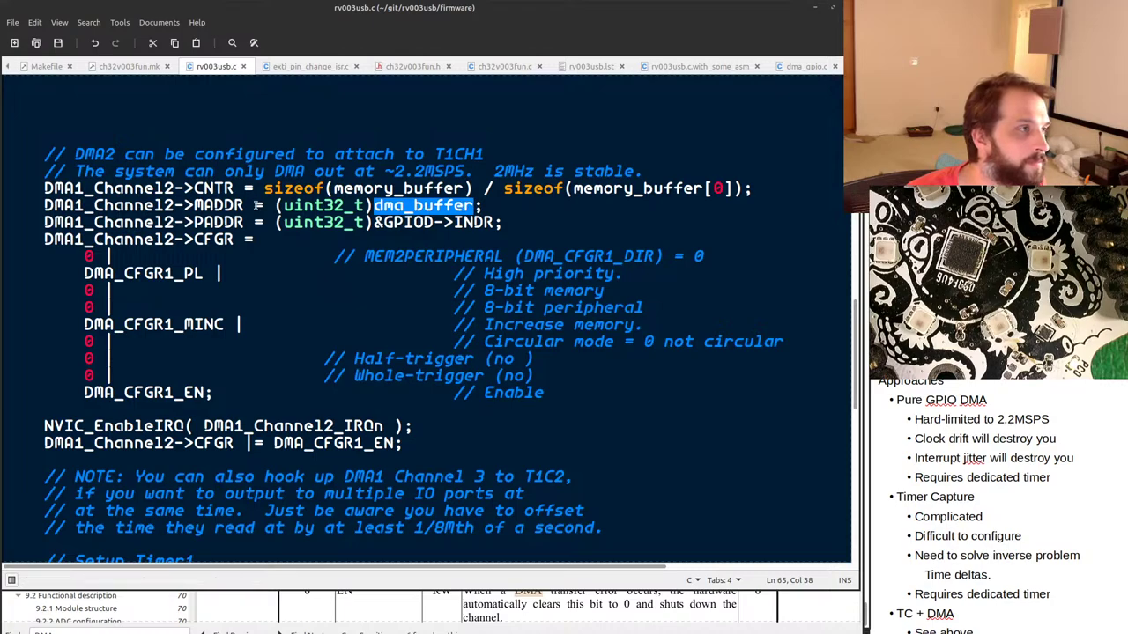
double_click(219, 204)
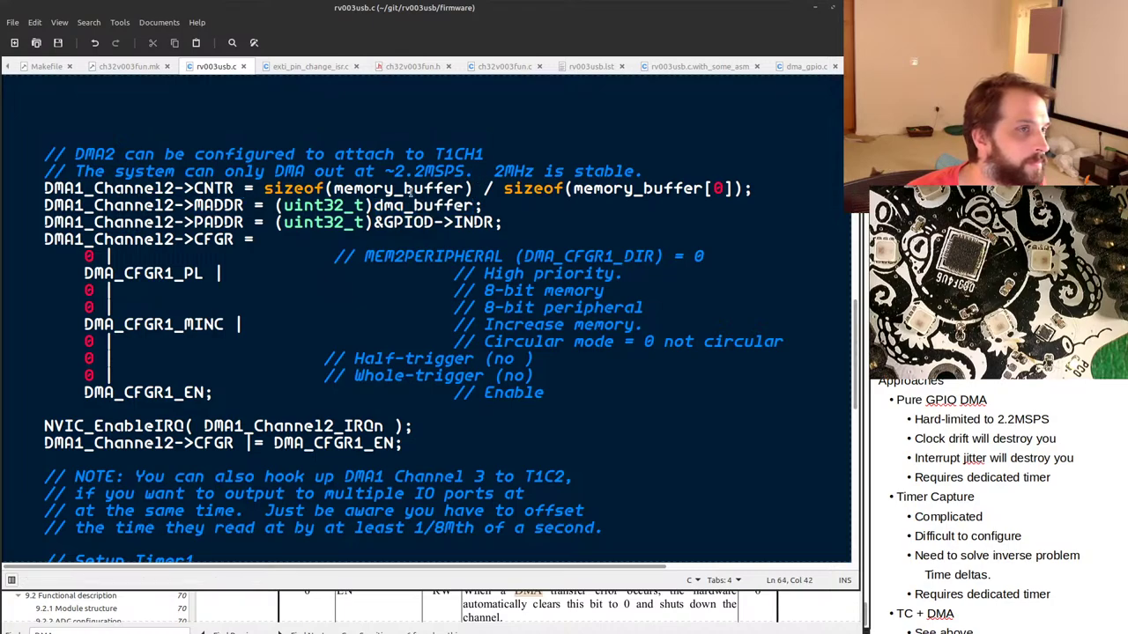
double_click(412, 189)
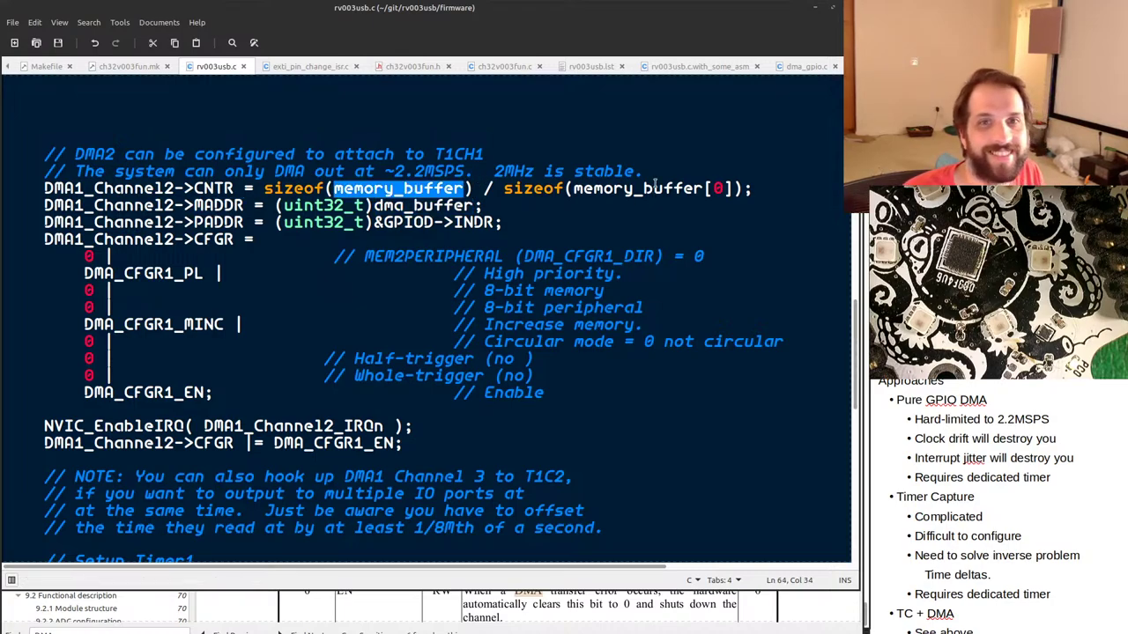
scroll(480, 324, "down", 1)
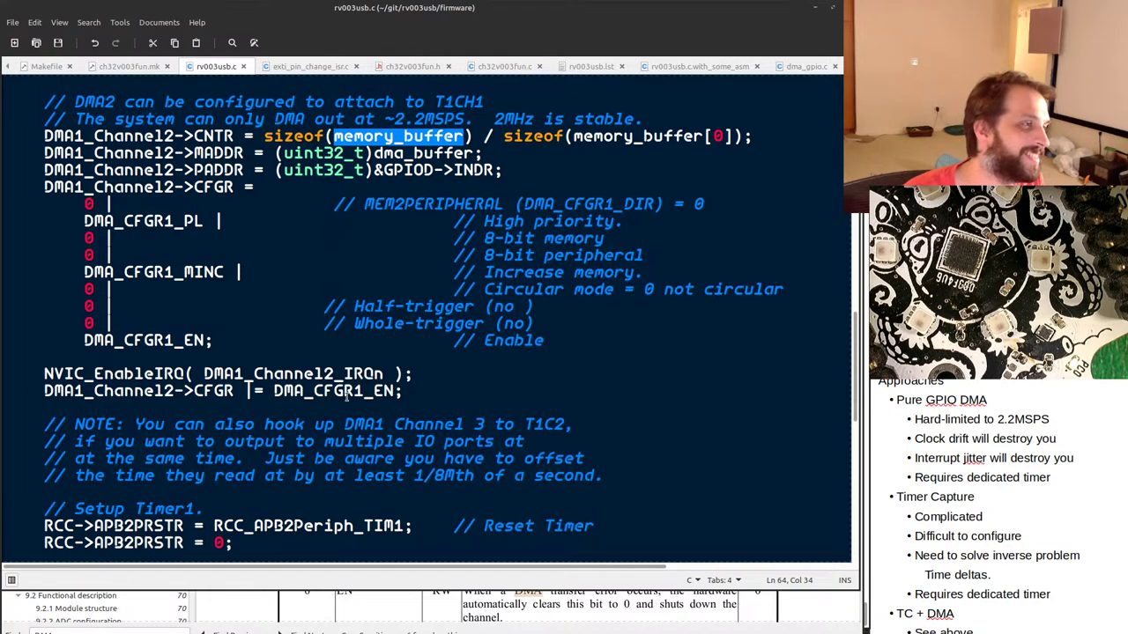
double_click(346, 374)
double_click(280, 391)
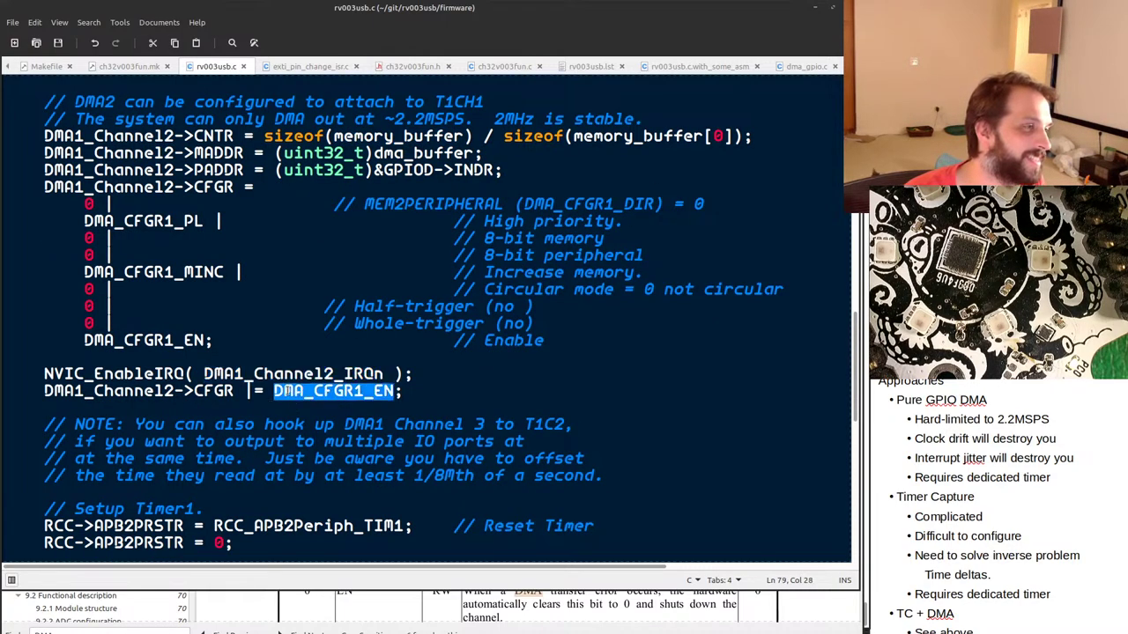
scroll(96, 352, "down", 3)
scroll(97, 352, "up", 3)
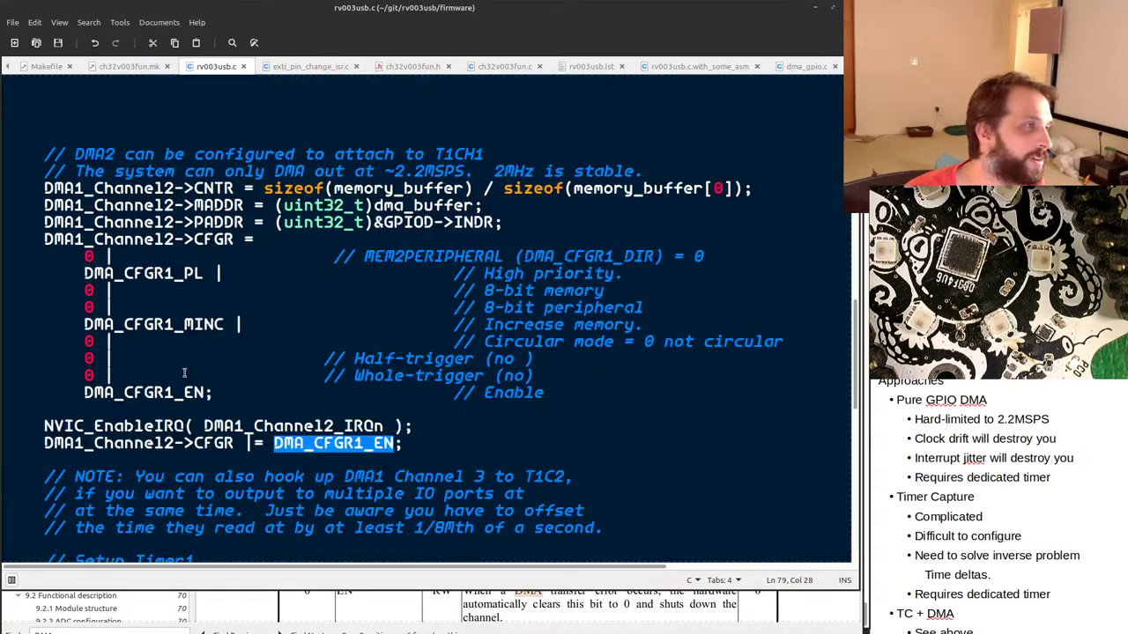
scroll(183, 373, "down", 4)
scroll(183, 373, "down", 1)
Calculate 48/1.5 in the calculator for the Timer 1 auto-reload period.
double_click(192, 350)
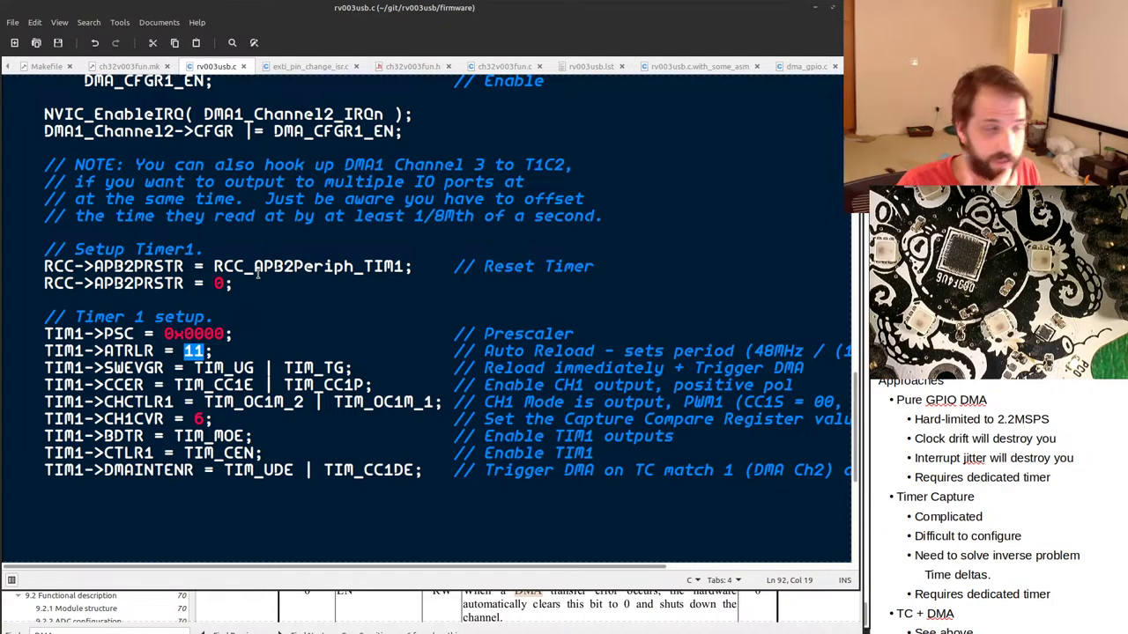
key("alt+Tab")
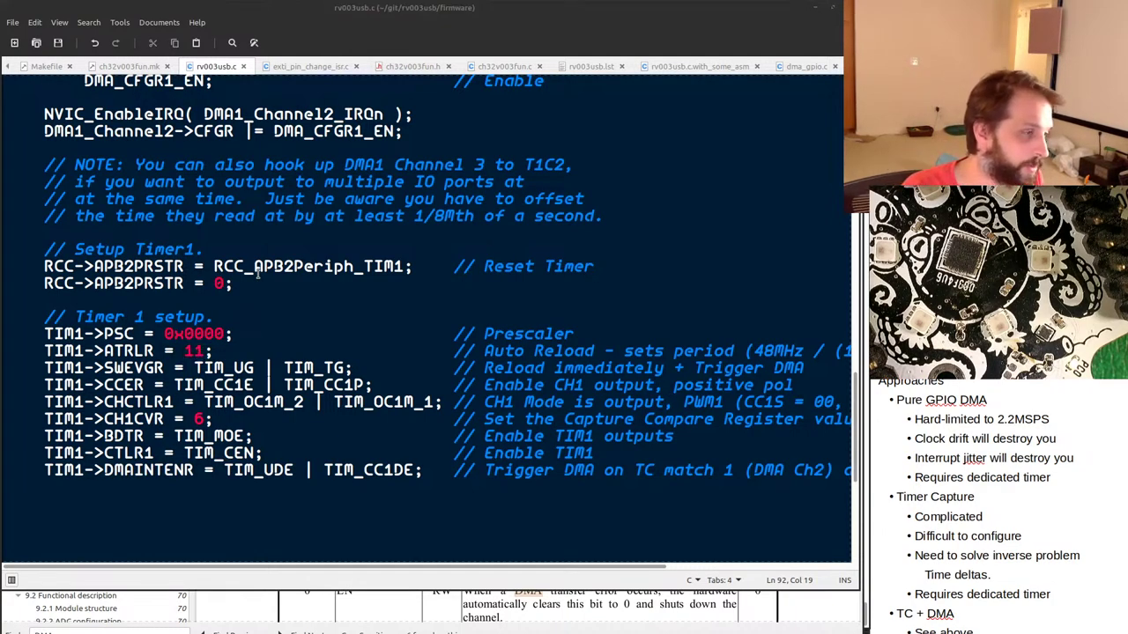
key("super")
key("Escape")
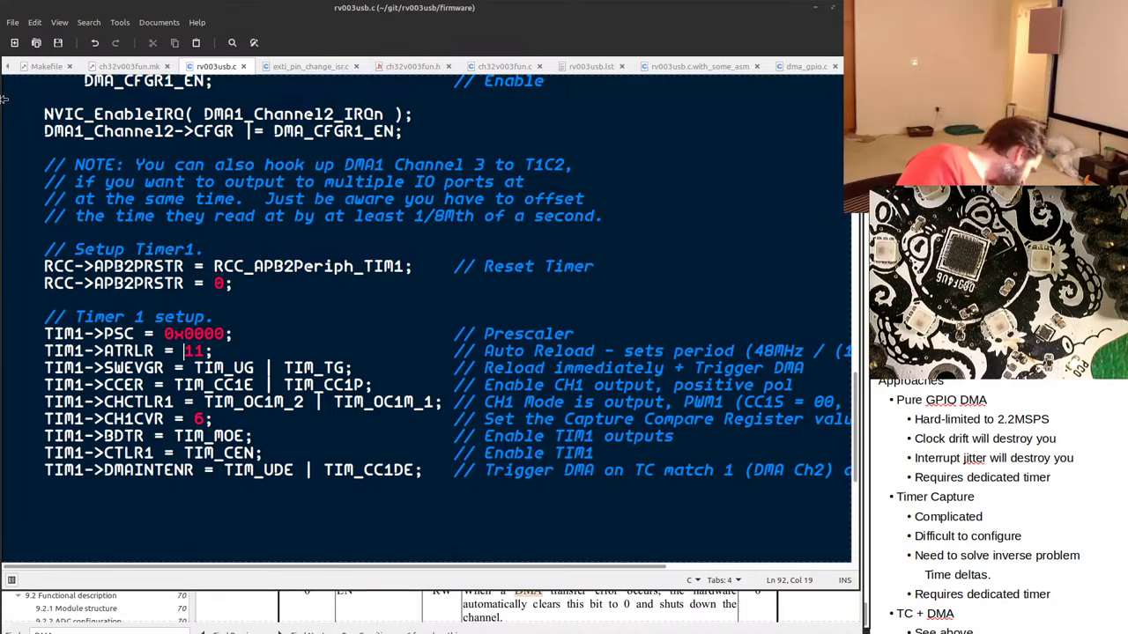
key("XF86Calculator")
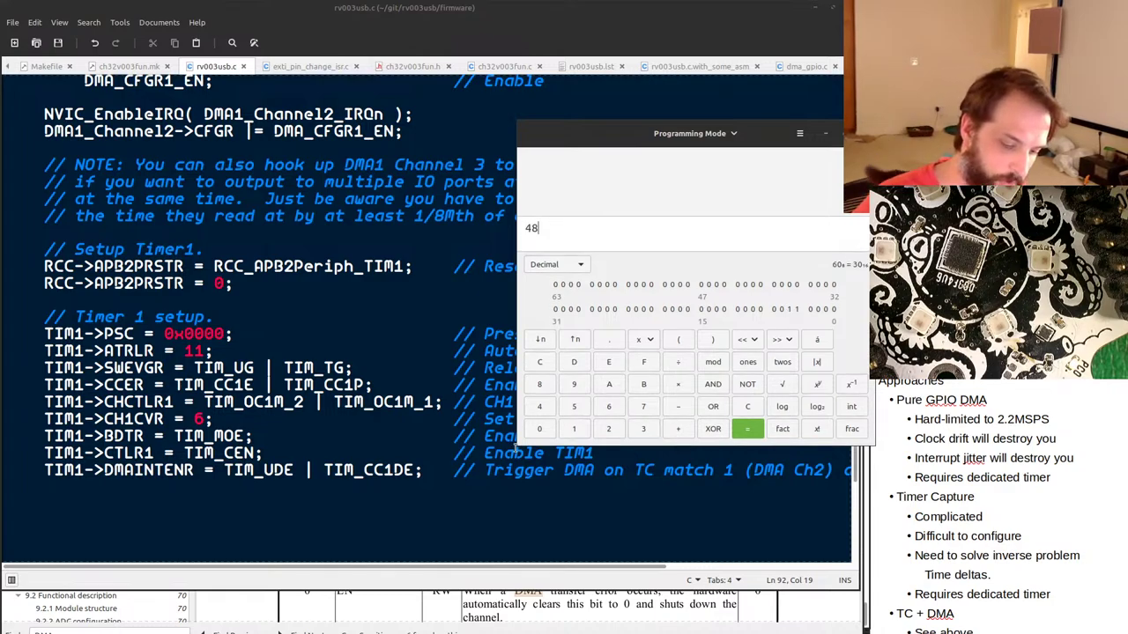
type("48/1.5")
key("Return")
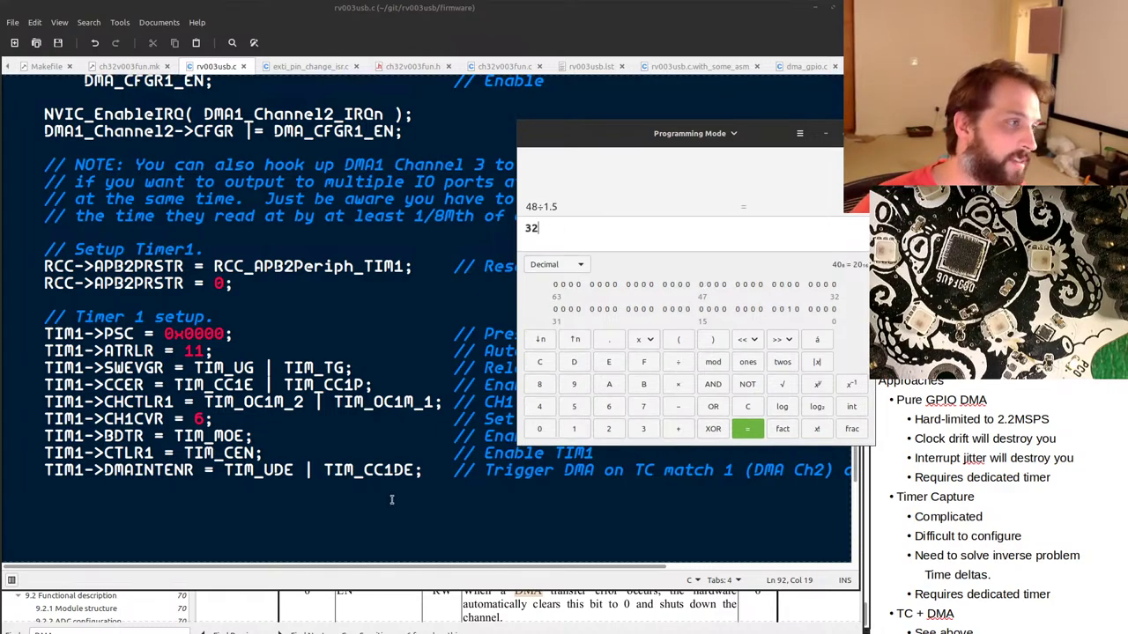
Set the TIM1->ATRLR auto-reload value to 31 in the Timer 1 setup.
double_click(194, 335)
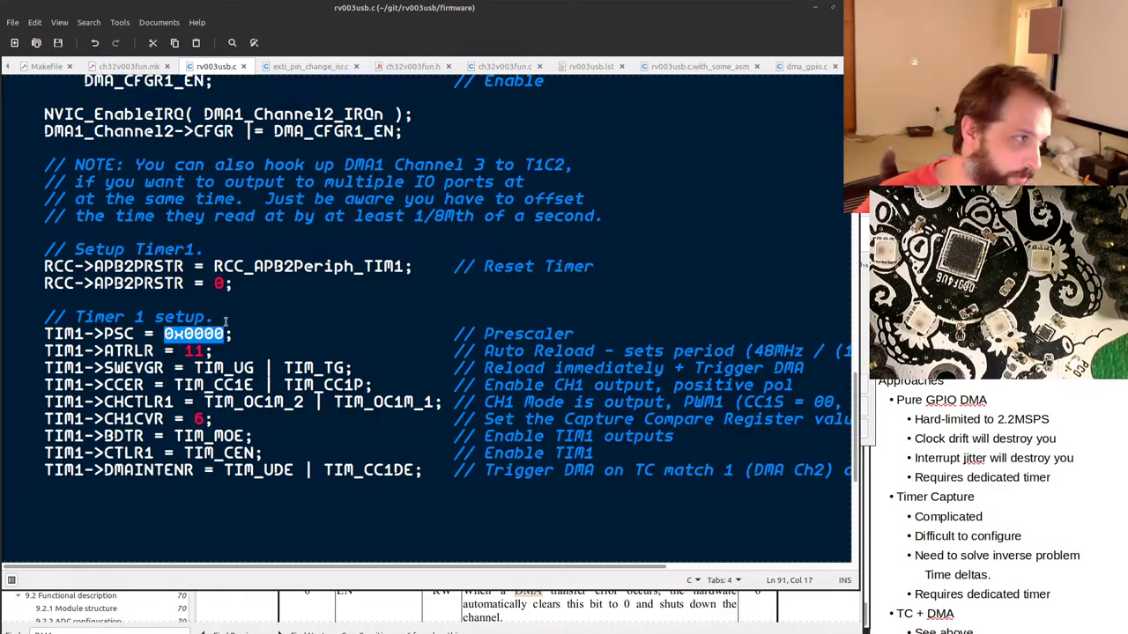
key("Down")
key("End")
key("Left")
key("ctrl+shift+Left")
type("31")
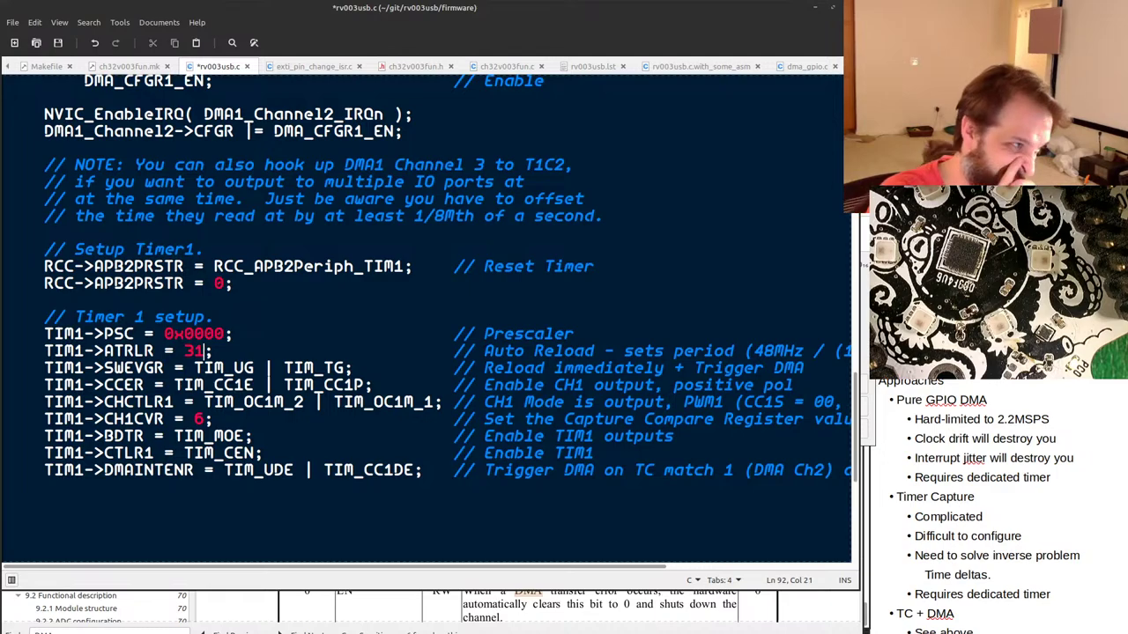
Set the TIM1->CH1CVR capture compare value to 0 and save rv003usb.c.
key("Down")
key("shift+Left")
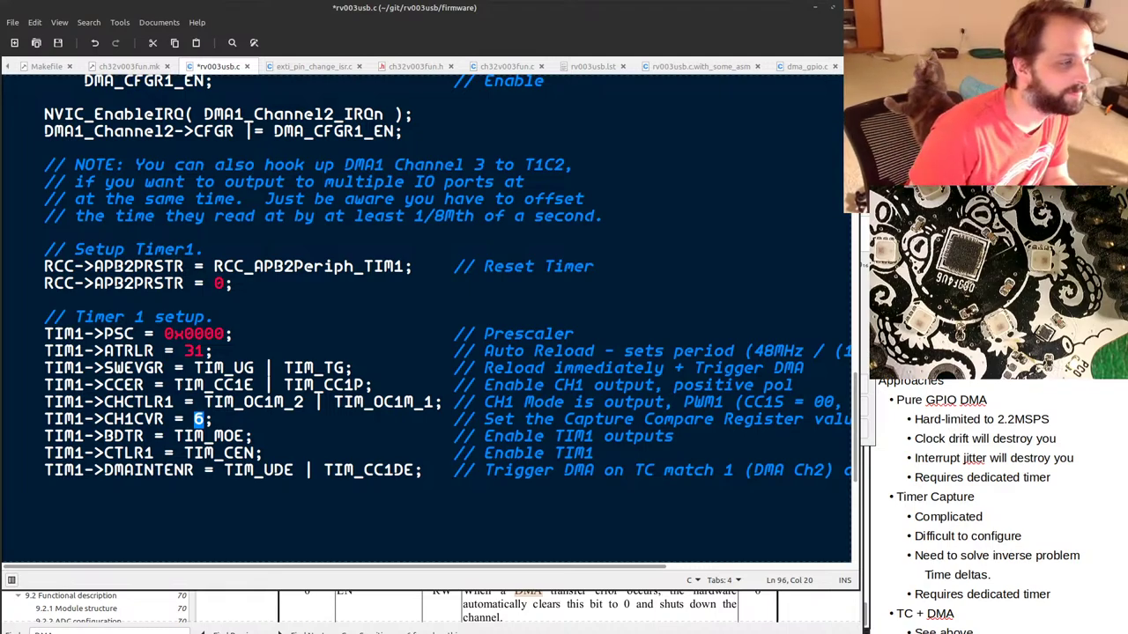
type("0")
key("ctrl+s")
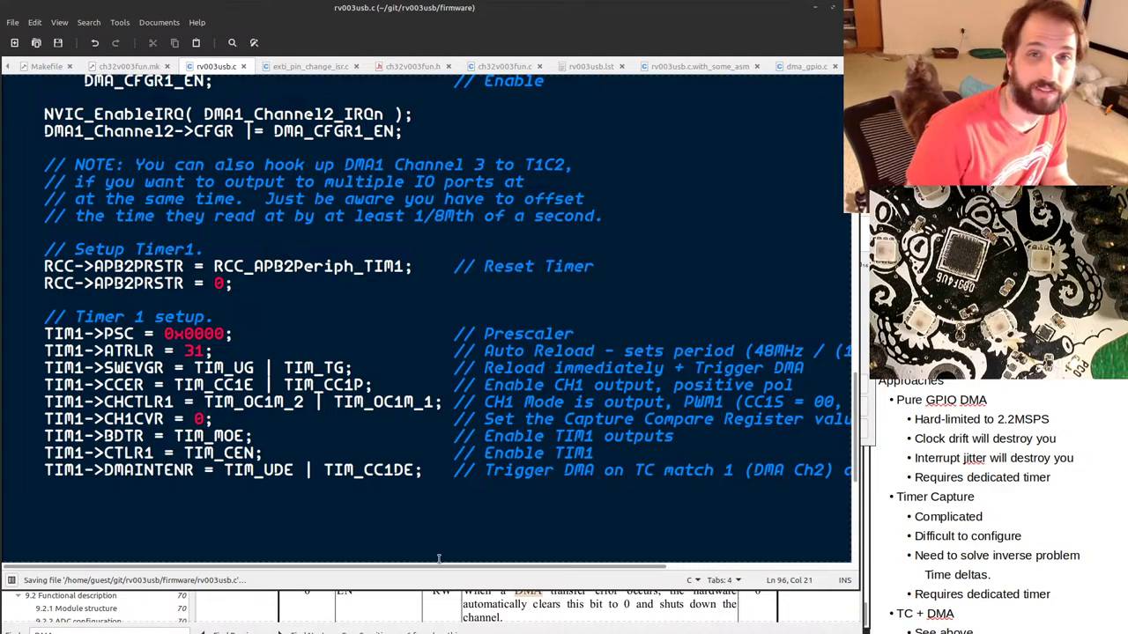
Remove the surplus blank lines between the Timer 1 setup and the "enable interrupt" comment, and save the file.
scroll(457, 505, "down", 2)
left_click_drag(207, 464, 196, 424)
key("Delete")
key("Delete")
key("Delete")
key("BackSpace")
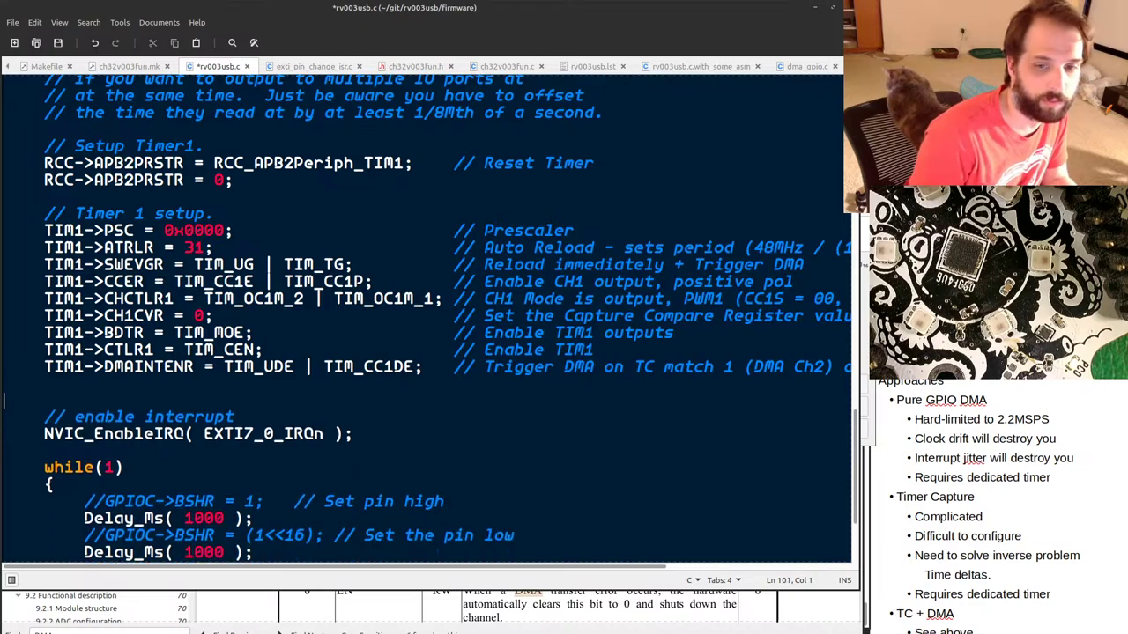
key("ctrl+s")
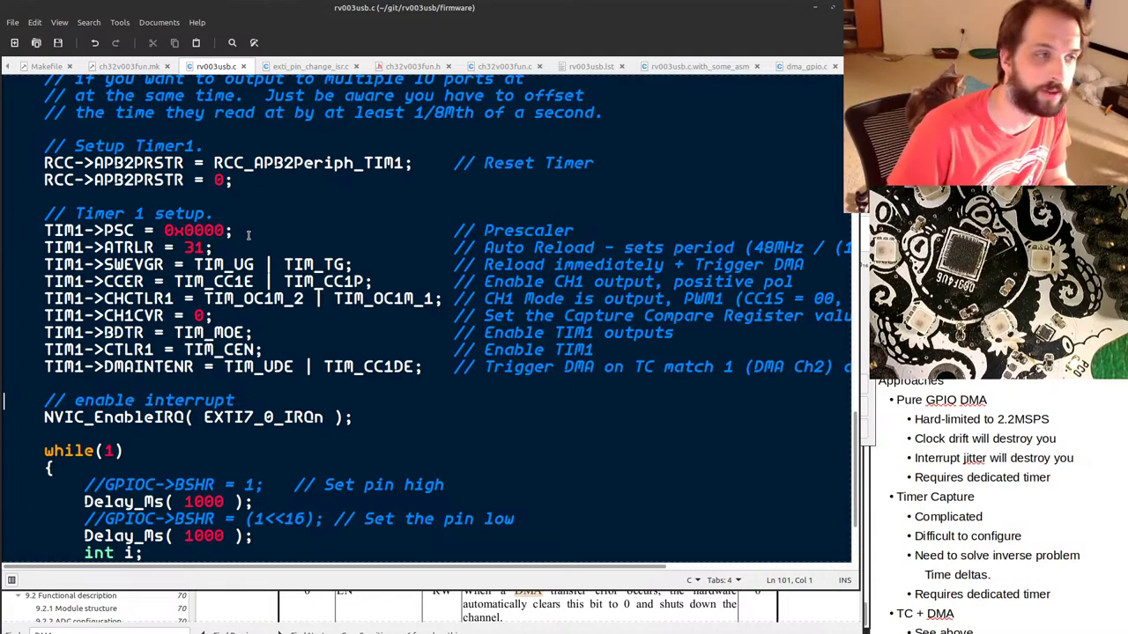
Set the TIM1->CH1CVR capture compare value to 1 and save rv003usb.c.
scroll(248, 315, "down", 1)
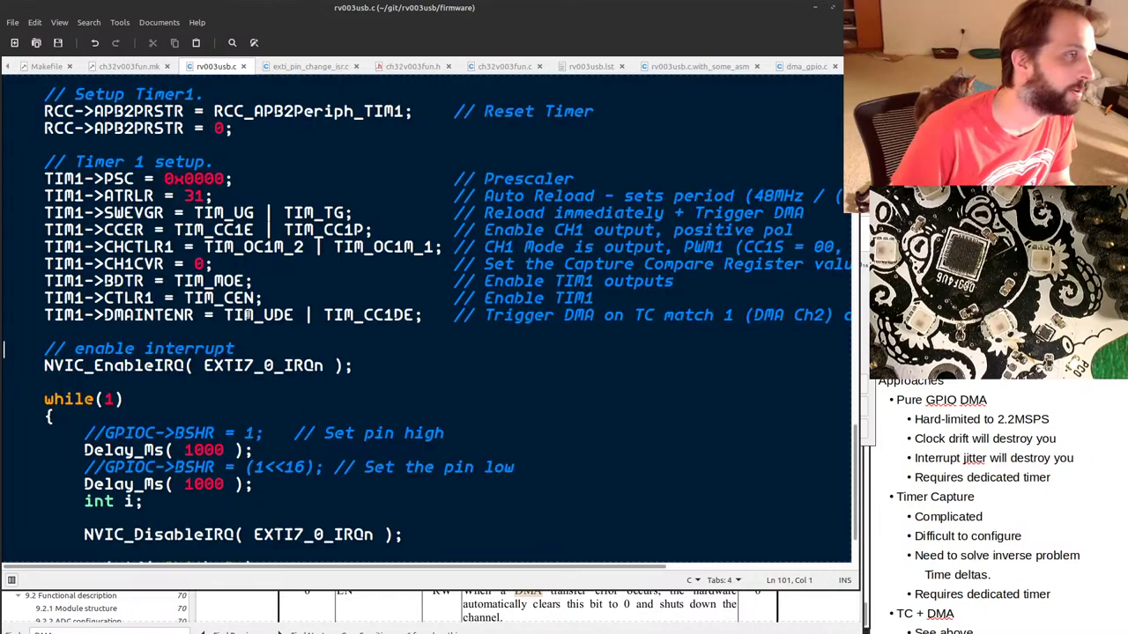
scroll(211, 334, "up", 1)
left_click_drag(194, 315, 212, 317)
key("shift+Left")
type("1")
key("ctrl+s")
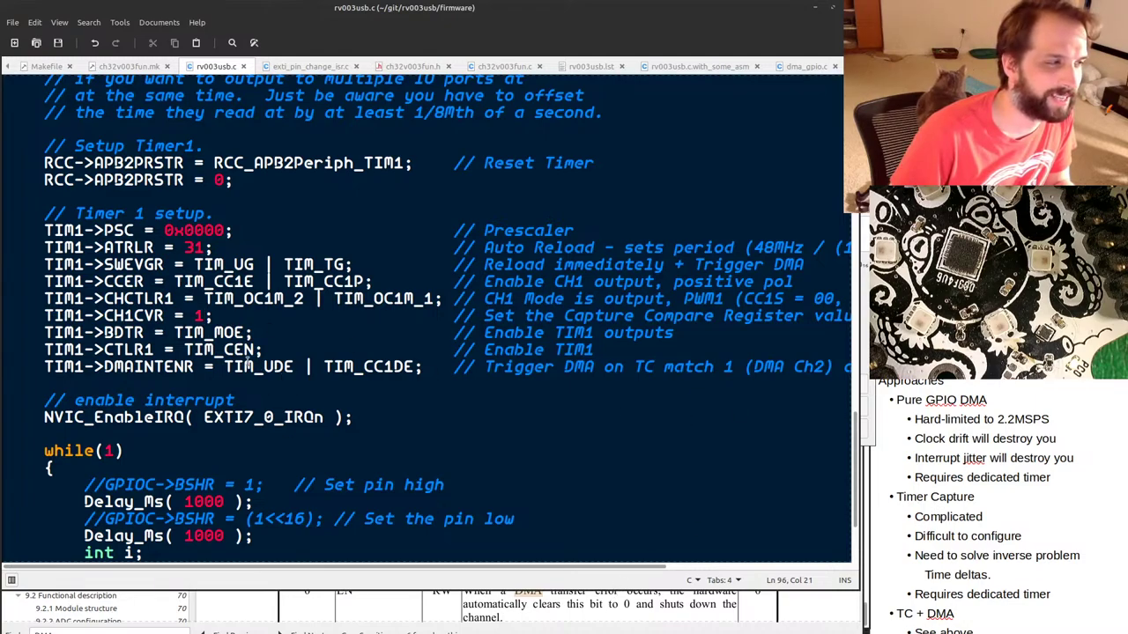
Examine the DMA channel configuration register bits in the CH32V003 reference manual and return to rv003usb.c.
left_click(482, 622)
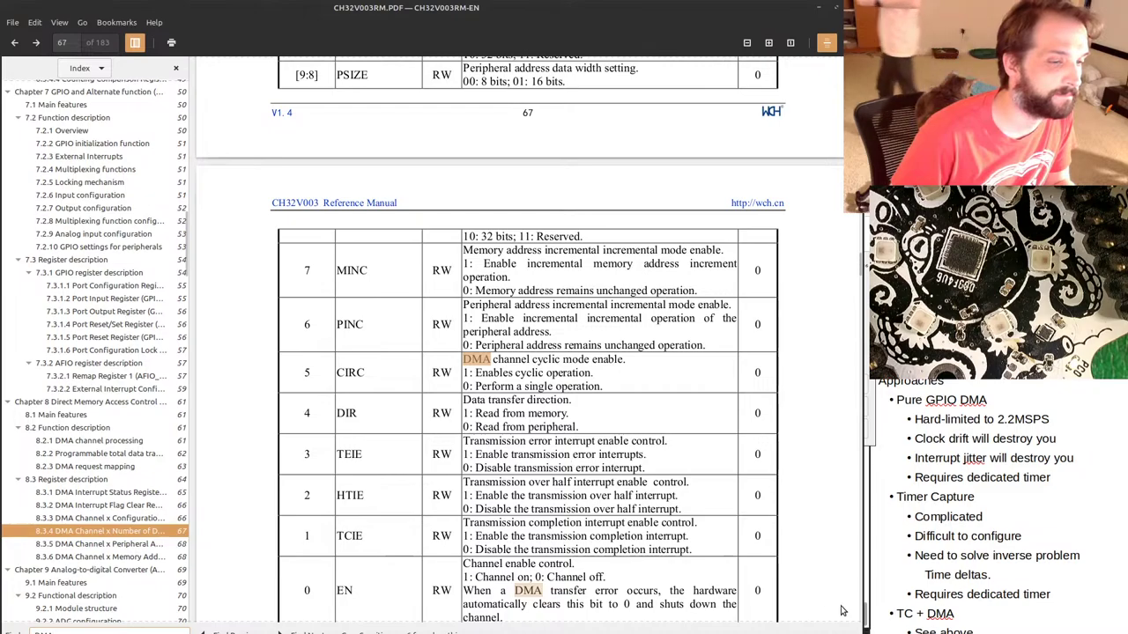
scroll(483, 456, "up", 3)
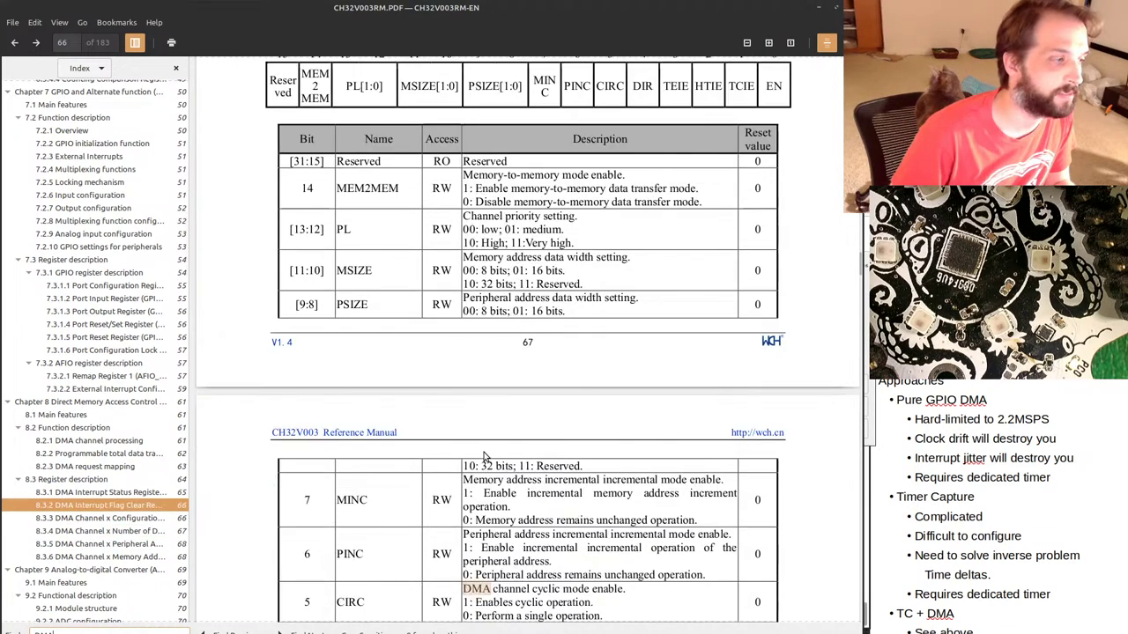
scroll(482, 455, "down", 4)
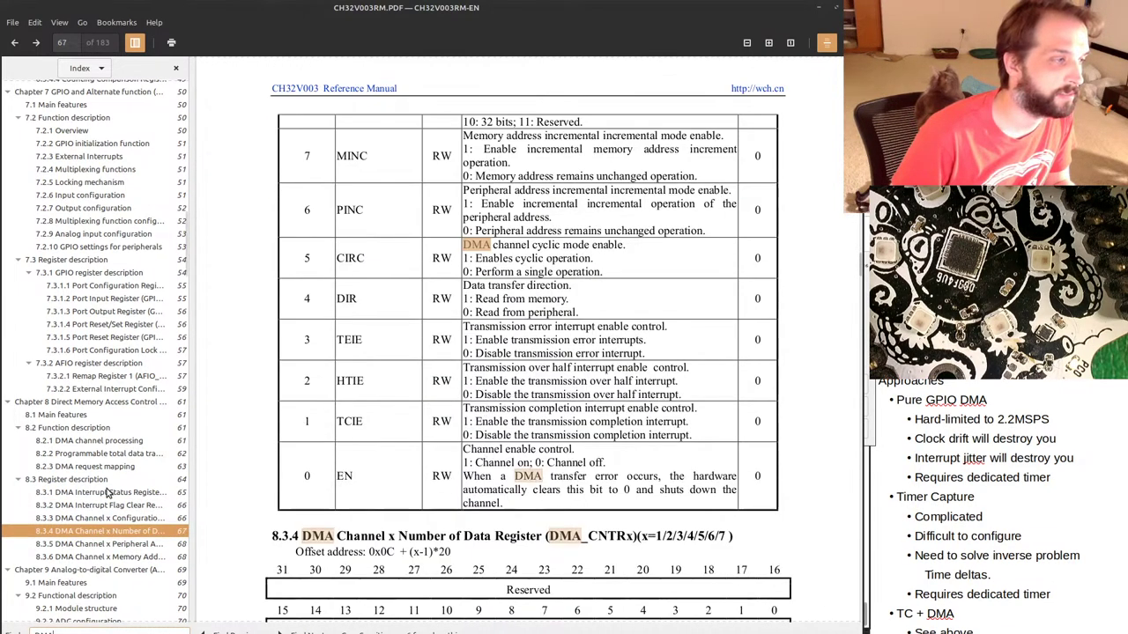
scroll(107, 493, "up", 2)
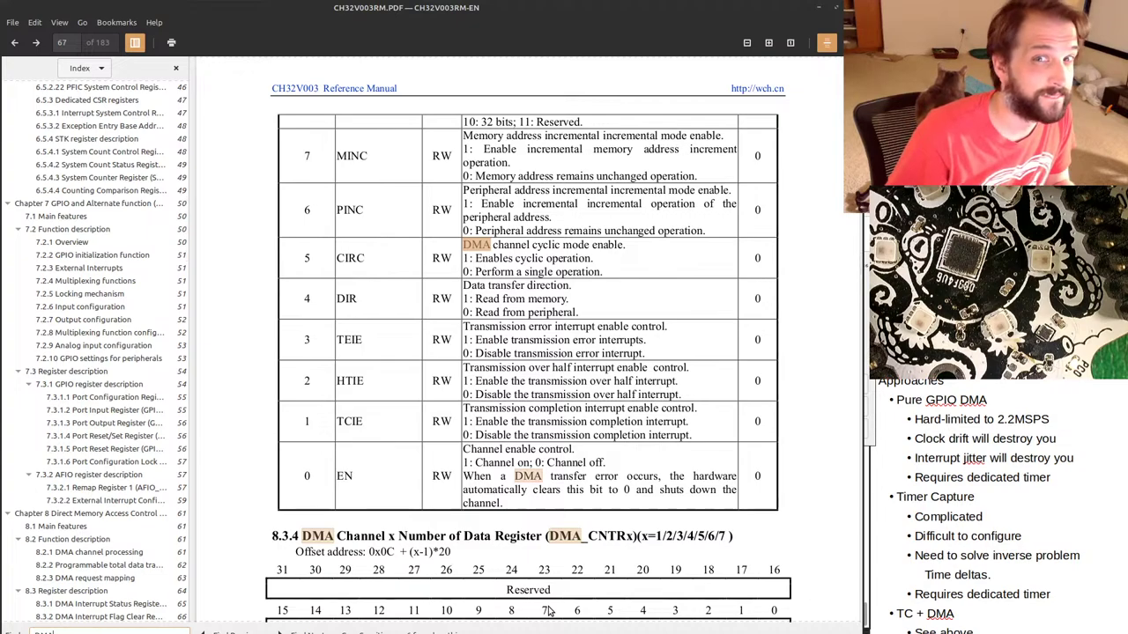
scroll(221, 390, "up", 1)
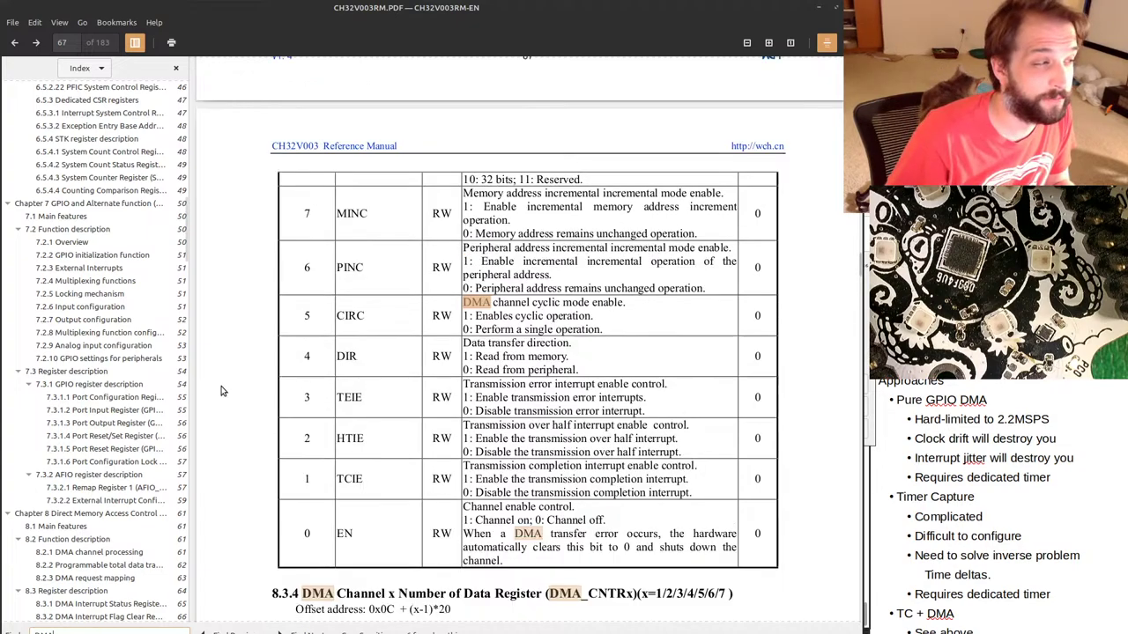
scroll(221, 391, "up", 7)
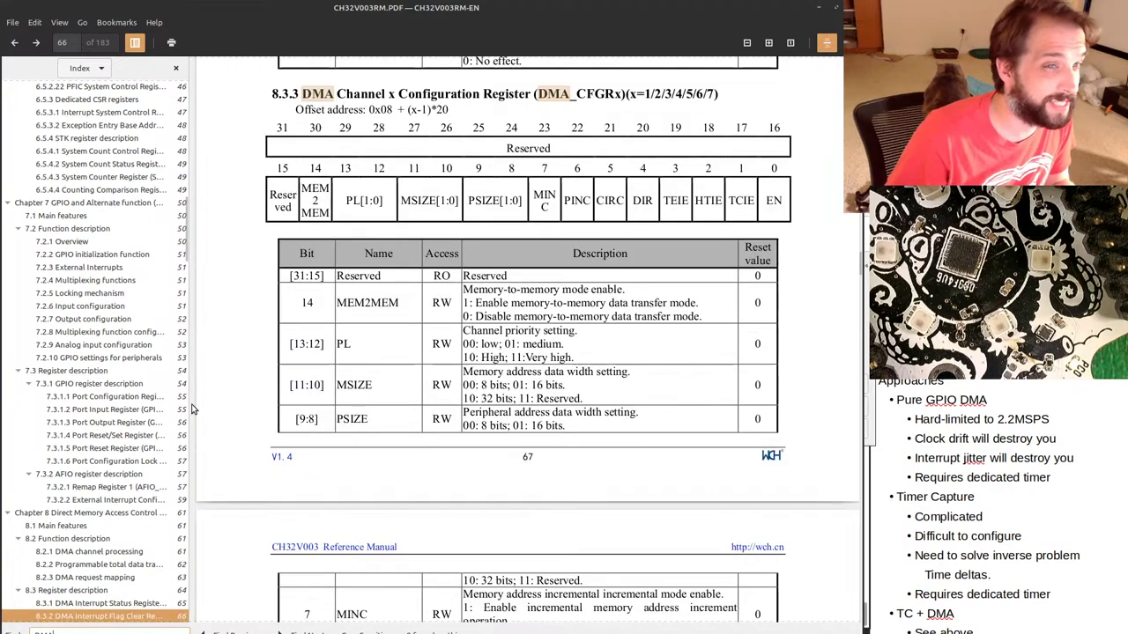
scroll(192, 408, "up", 2)
scroll(58, 434, "up", 10)
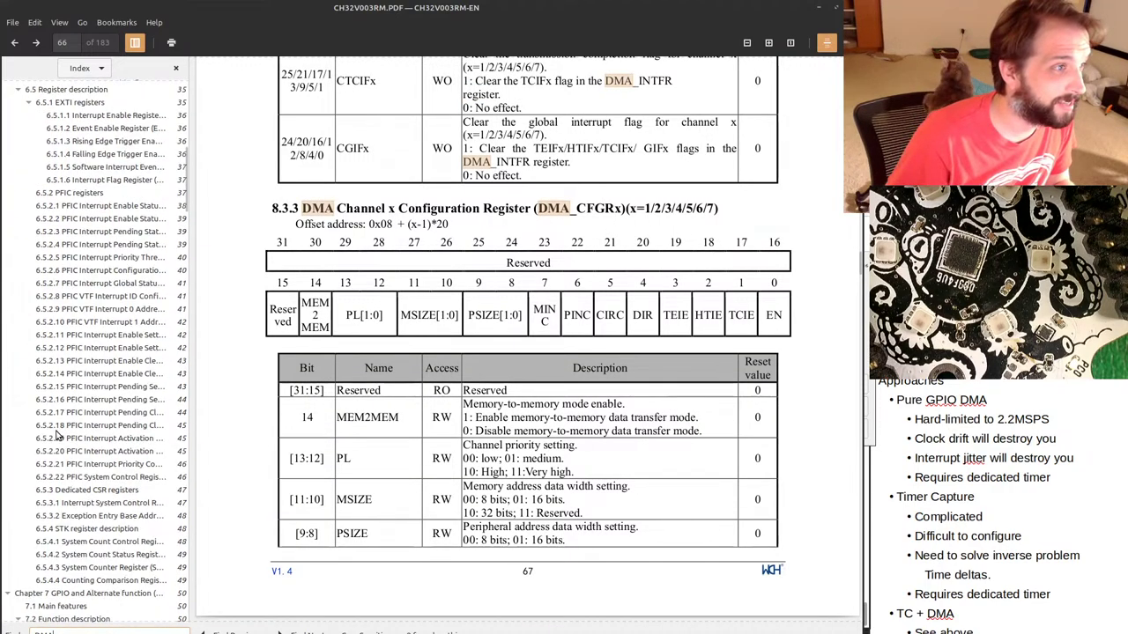
key("alt+Tab")
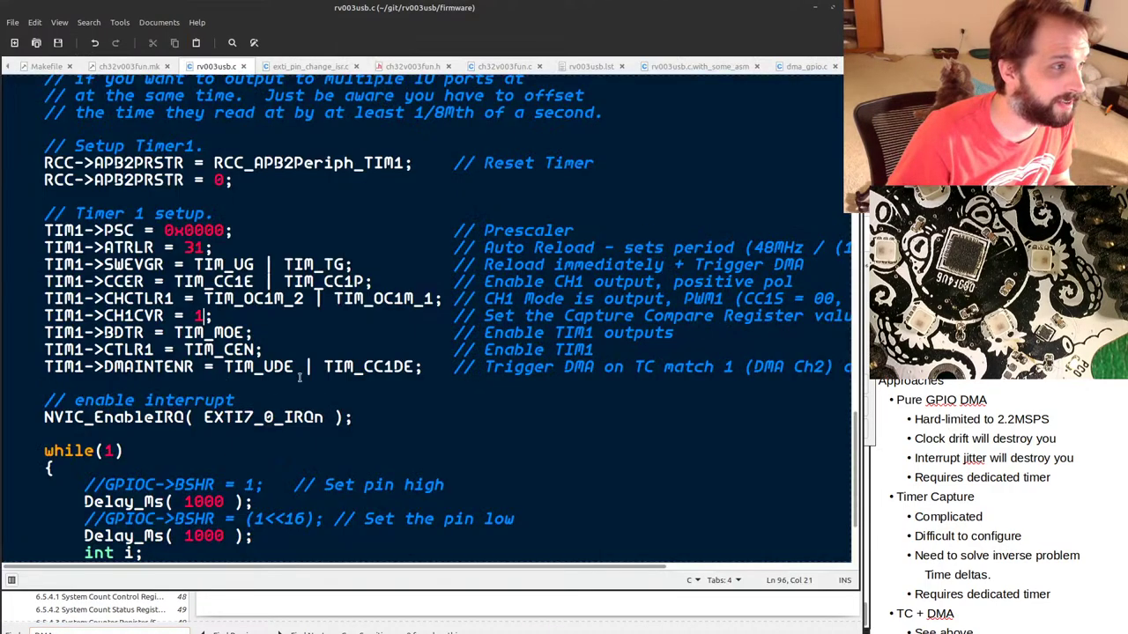
scroll(300, 377, "down", 3)
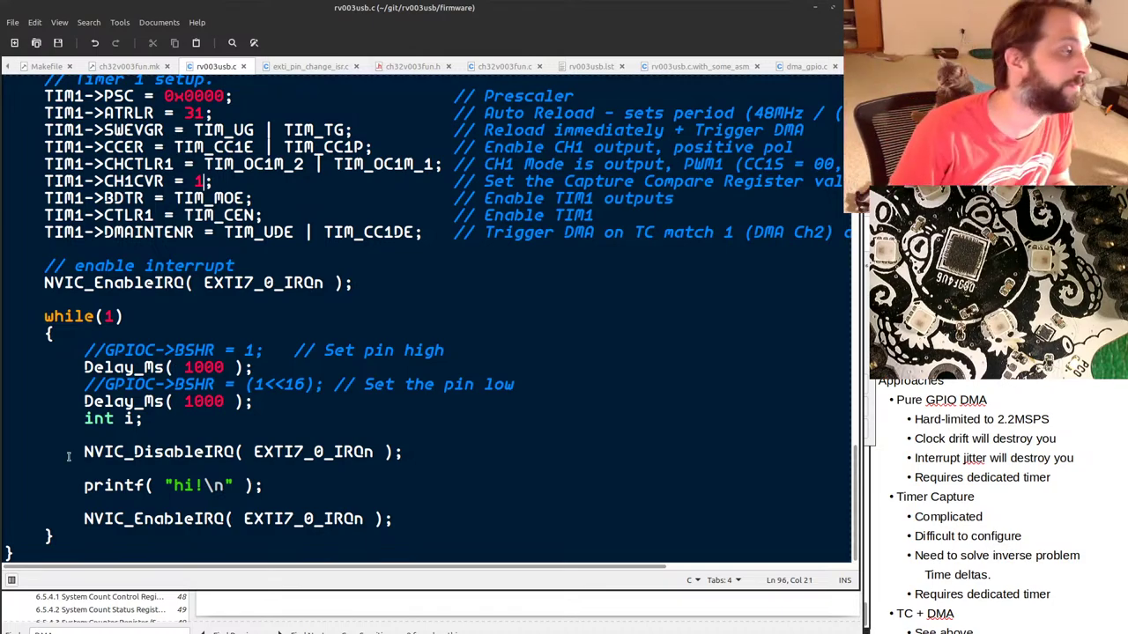
scroll(53, 419, "up", 3)
scroll(281, 413, "down", 3)
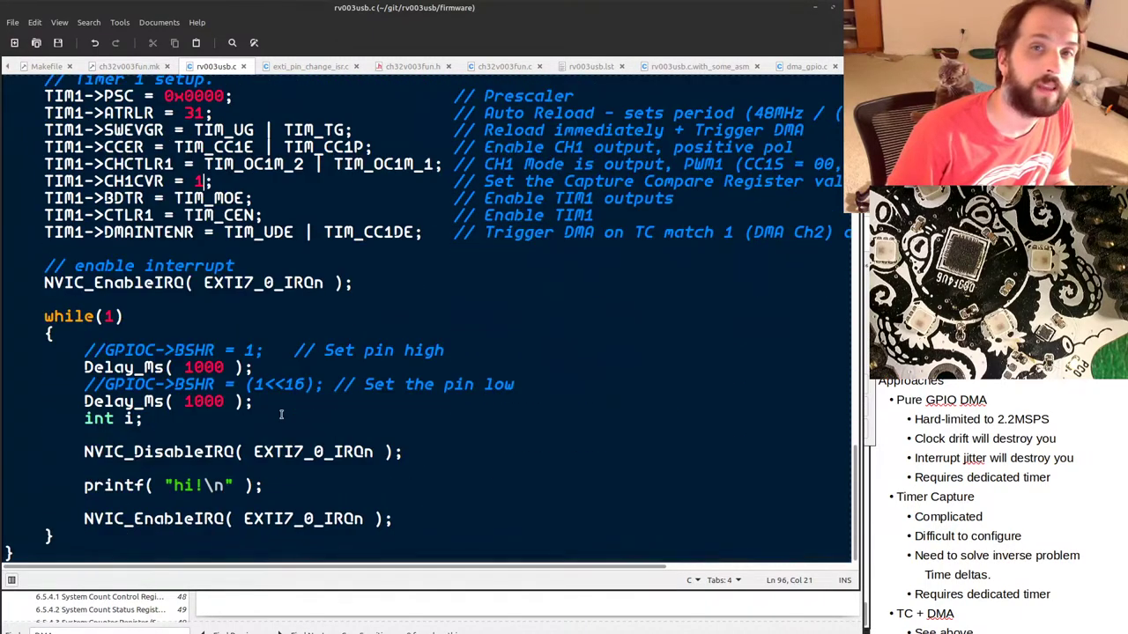
scroll(281, 414, "up", 3)
scroll(1057, 568, "down", 2)
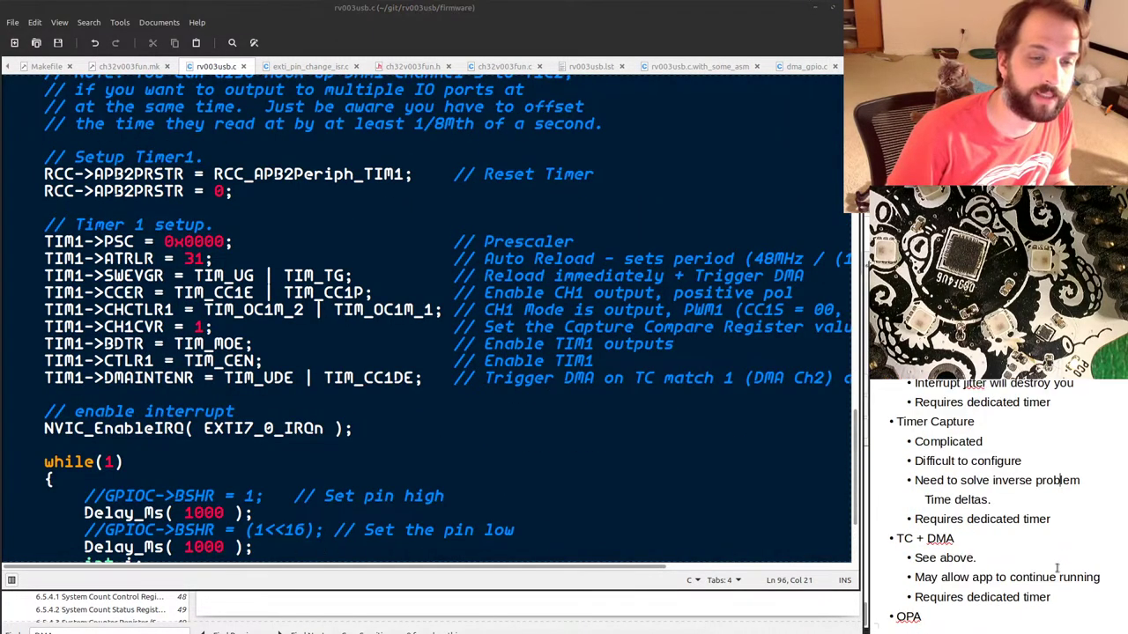
scroll(1056, 568, "down", 5)
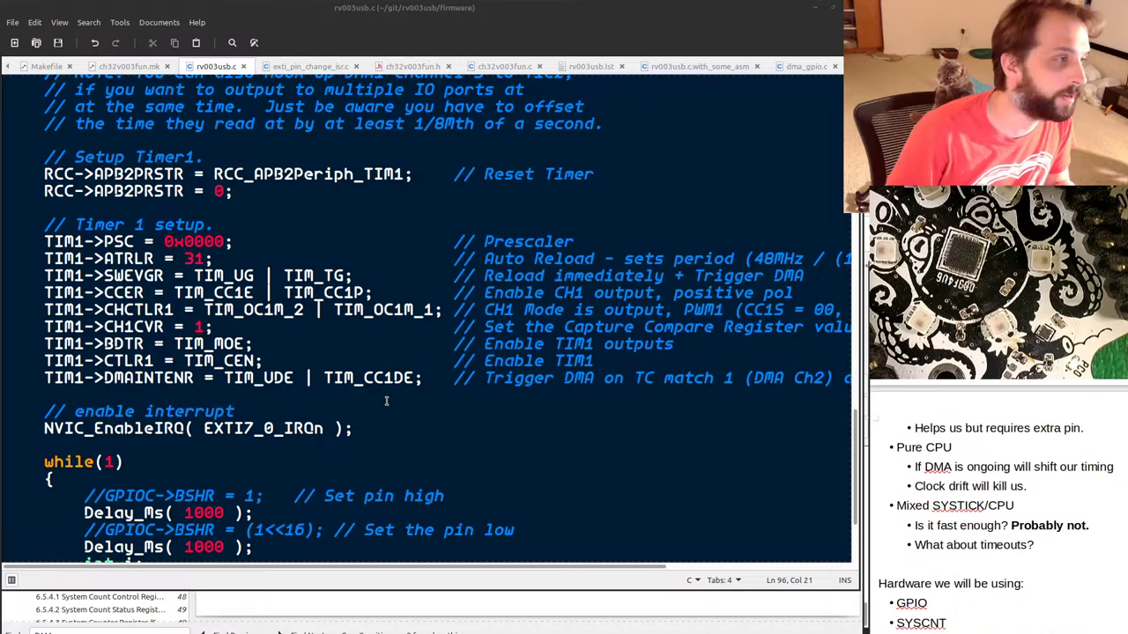
left_click_drag(386, 401, 322, 377)
left_click(366, 266)
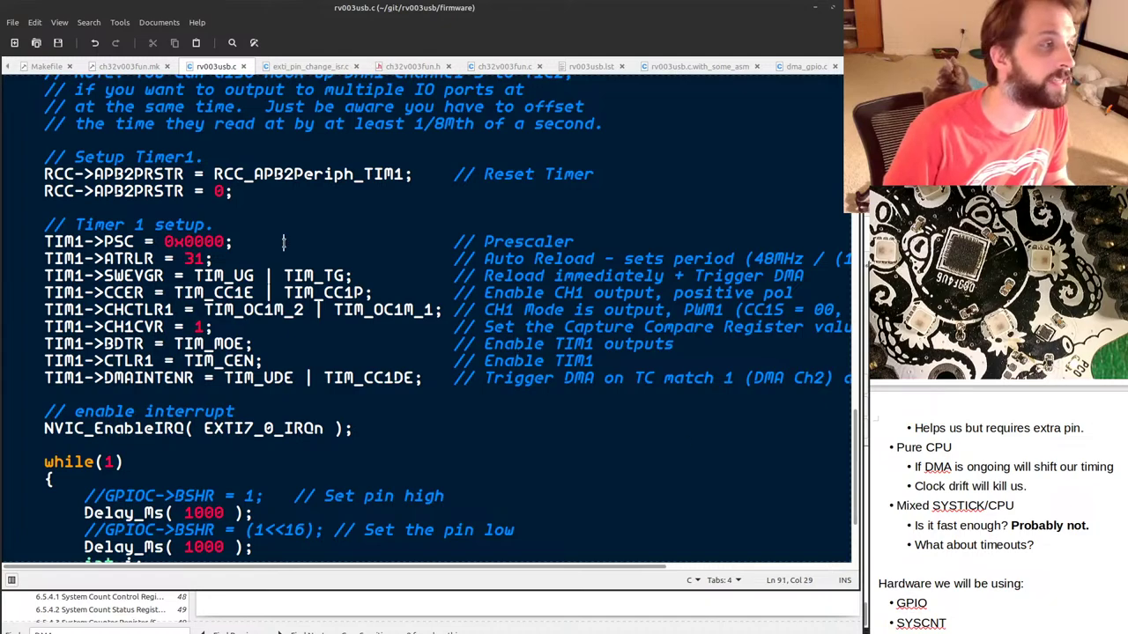
scroll(283, 243, "down", 3)
Switch to the CH32V003 reference manual and examine which timer events feed each channel in the DMA1 request diagram.
key("alt+Tab")
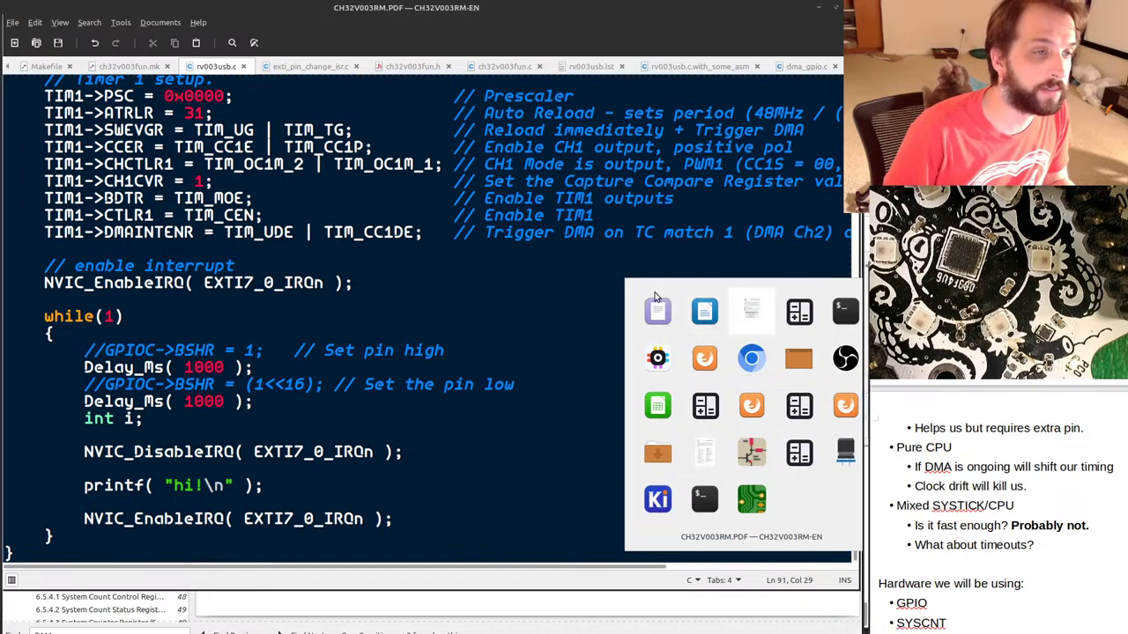
scroll(136, 307, "up", 1)
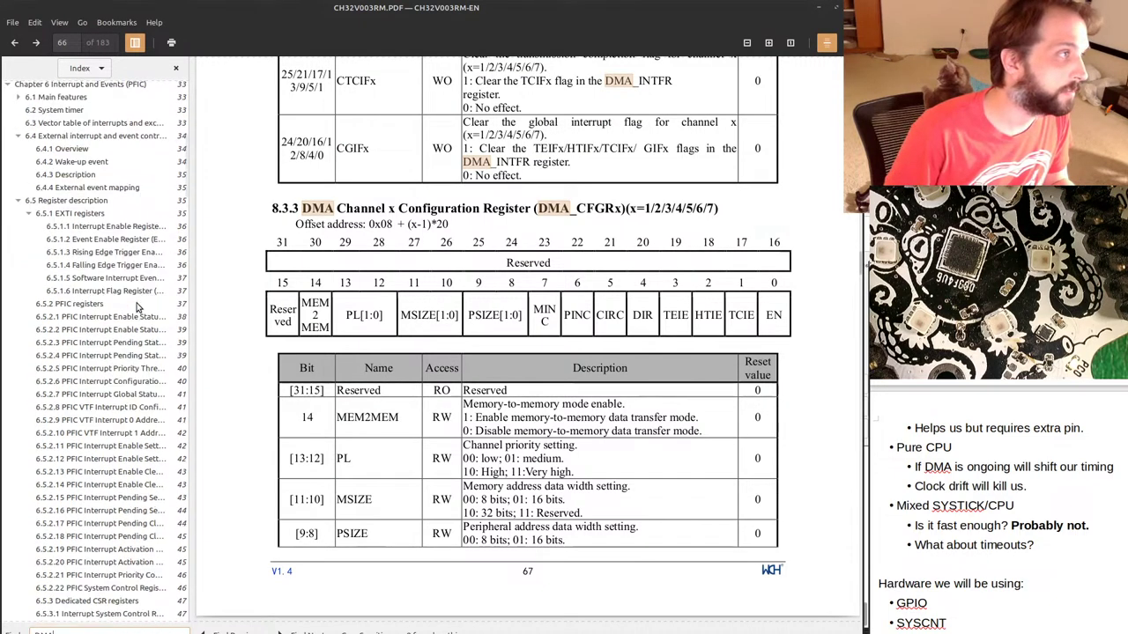
scroll(137, 307, "up", 5)
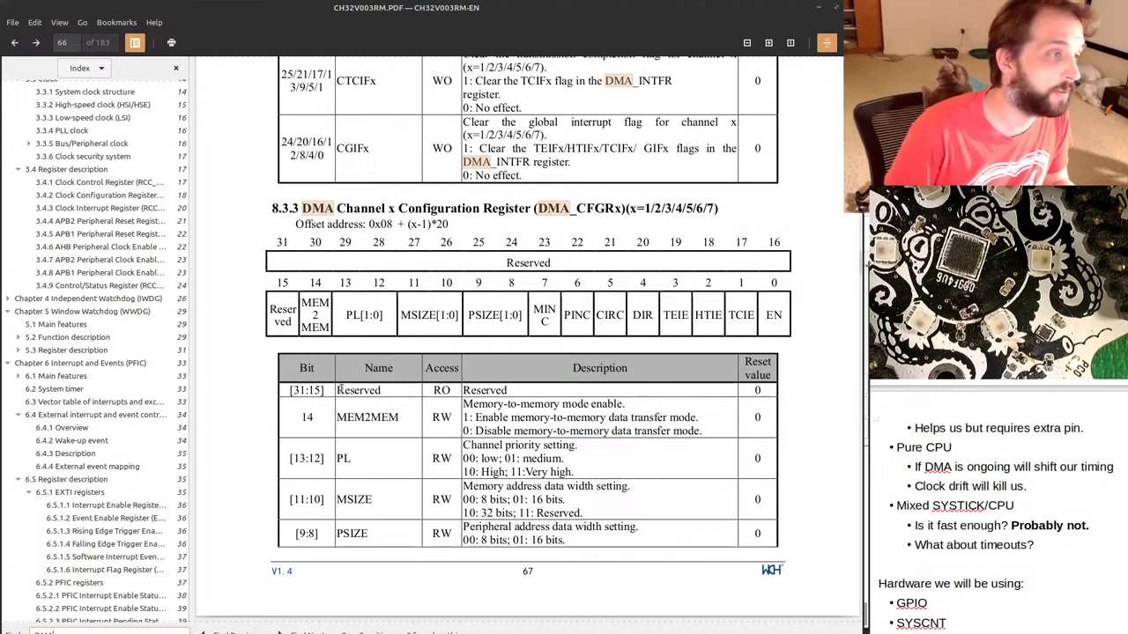
scroll(121, 309, "up", 2)
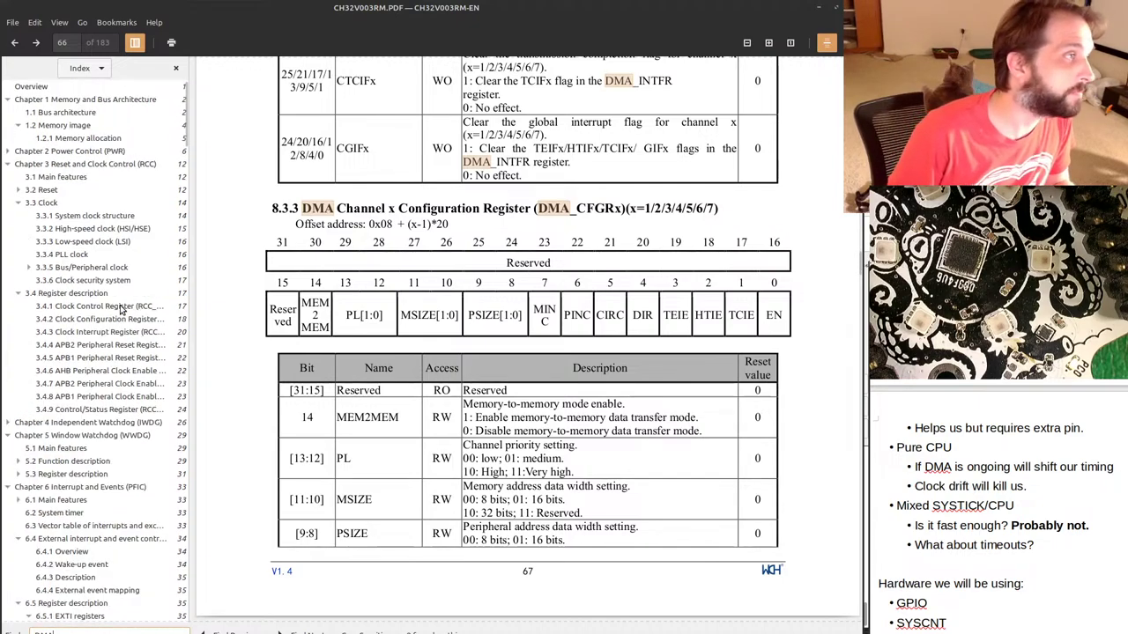
scroll(122, 308, "down", 3)
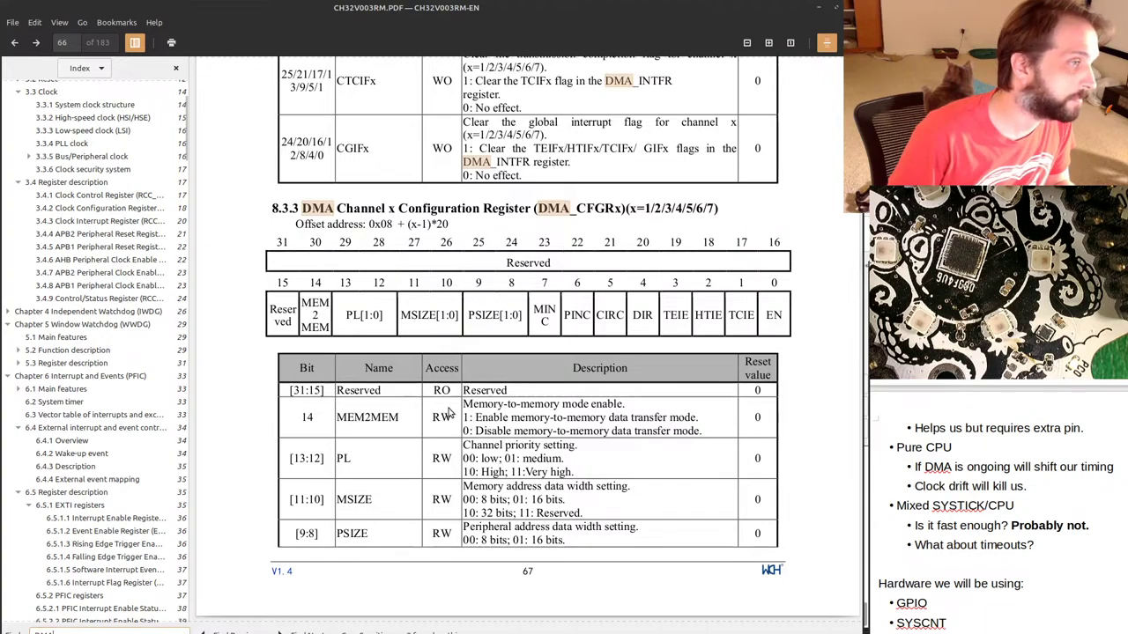
scroll(451, 415, "up", 12)
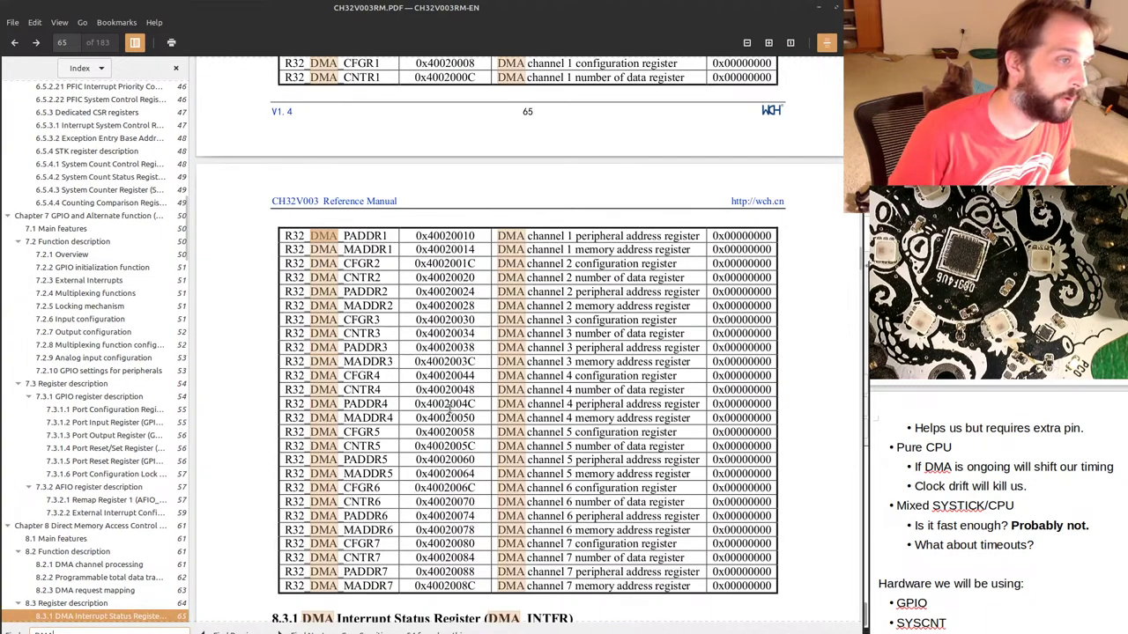
scroll(449, 408, "up", 15)
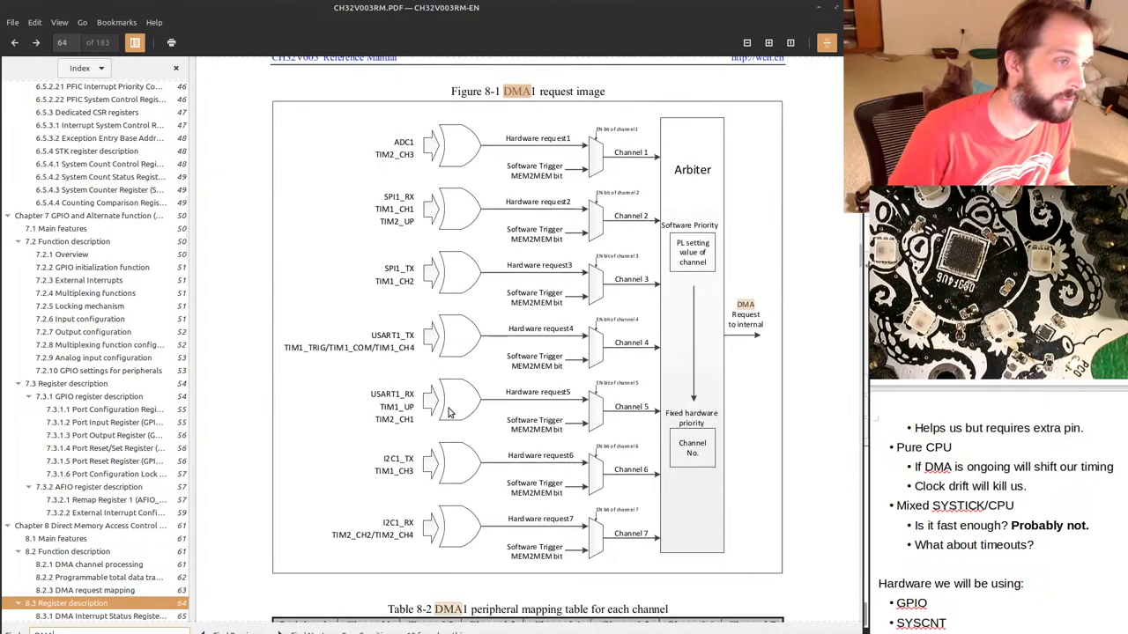
scroll(449, 413, "down", 1)
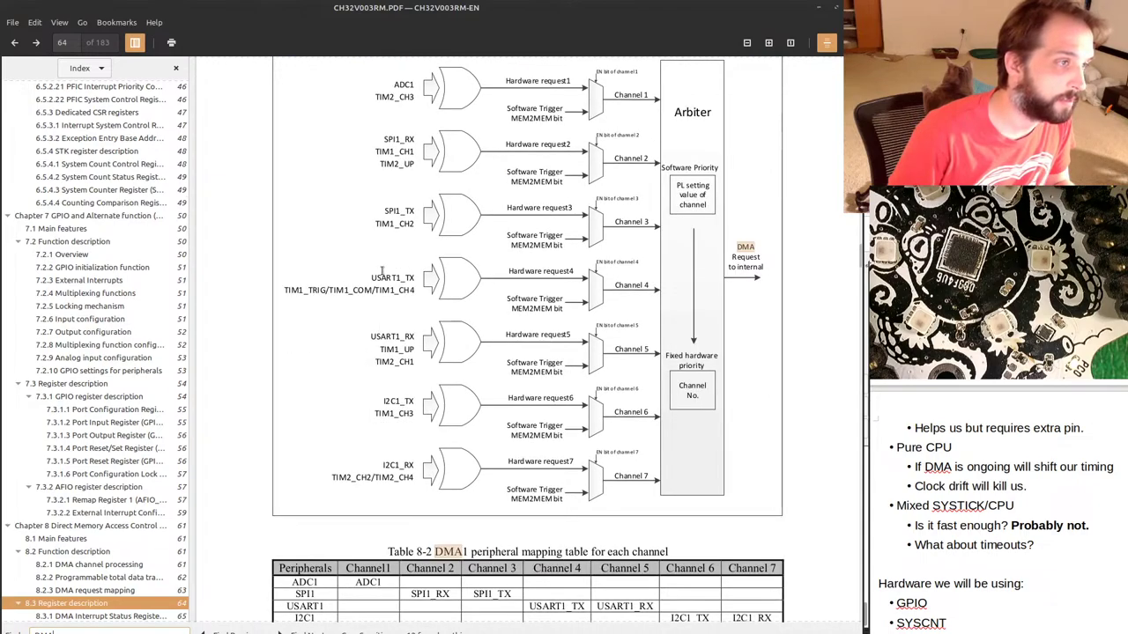
scroll(395, 211, "up", 1)
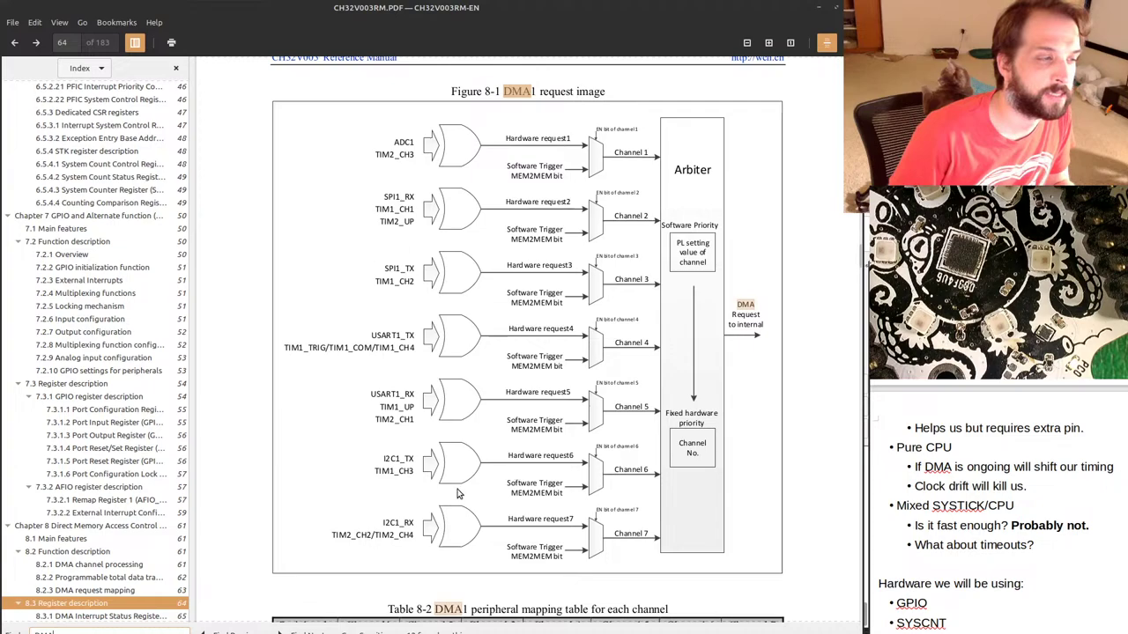
Read back through the DMA chapter's request mapping, transfer size, processing status, circular mode and channel configuration sections.
scroll(390, 502, "up", 3)
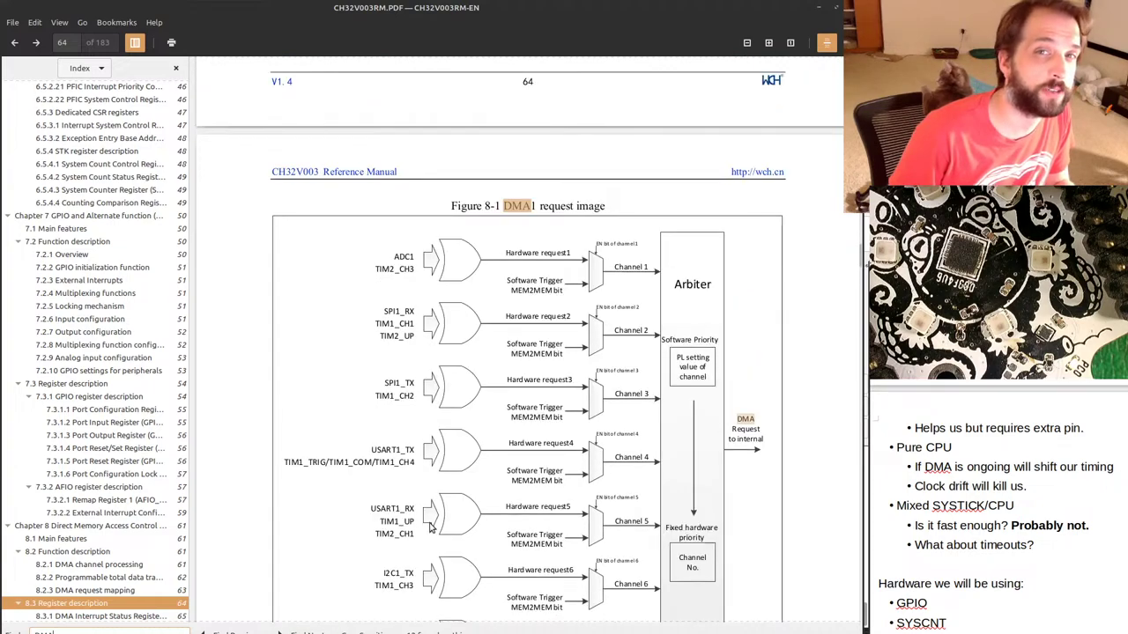
scroll(430, 526, "up", 10)
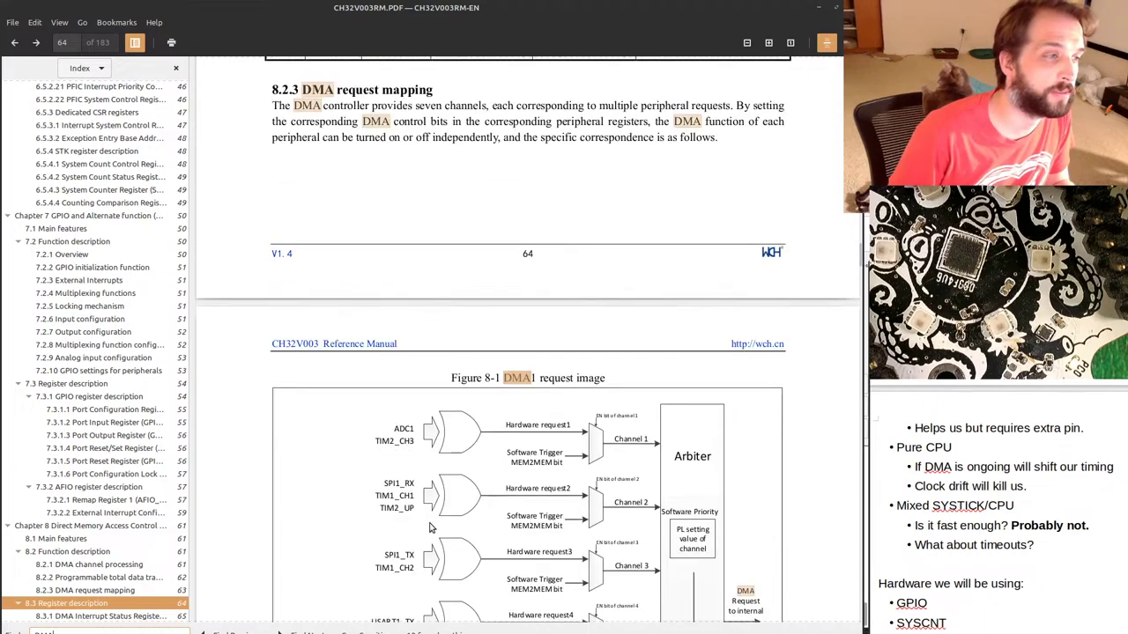
scroll(430, 527, "up", 18)
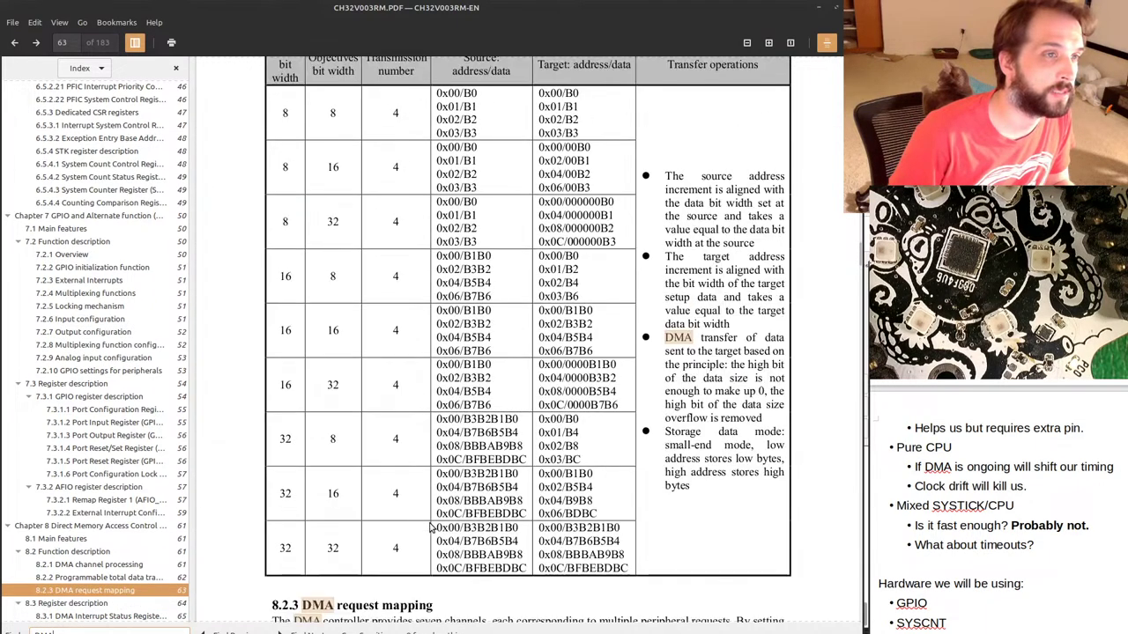
scroll(430, 524, "up", 3)
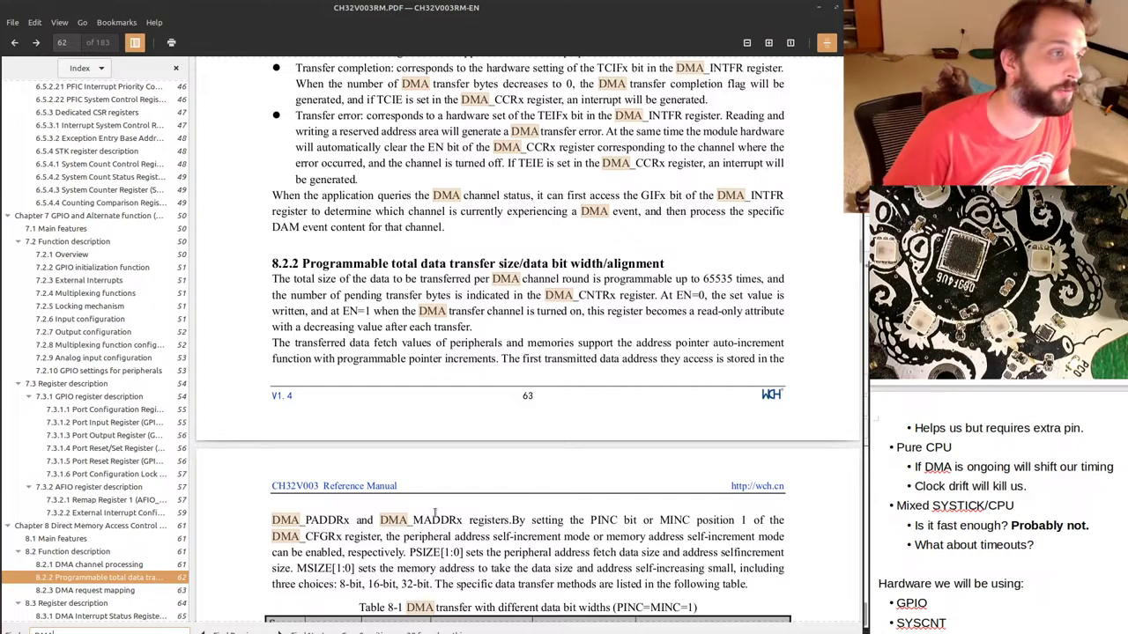
scroll(427, 566, "up", 3)
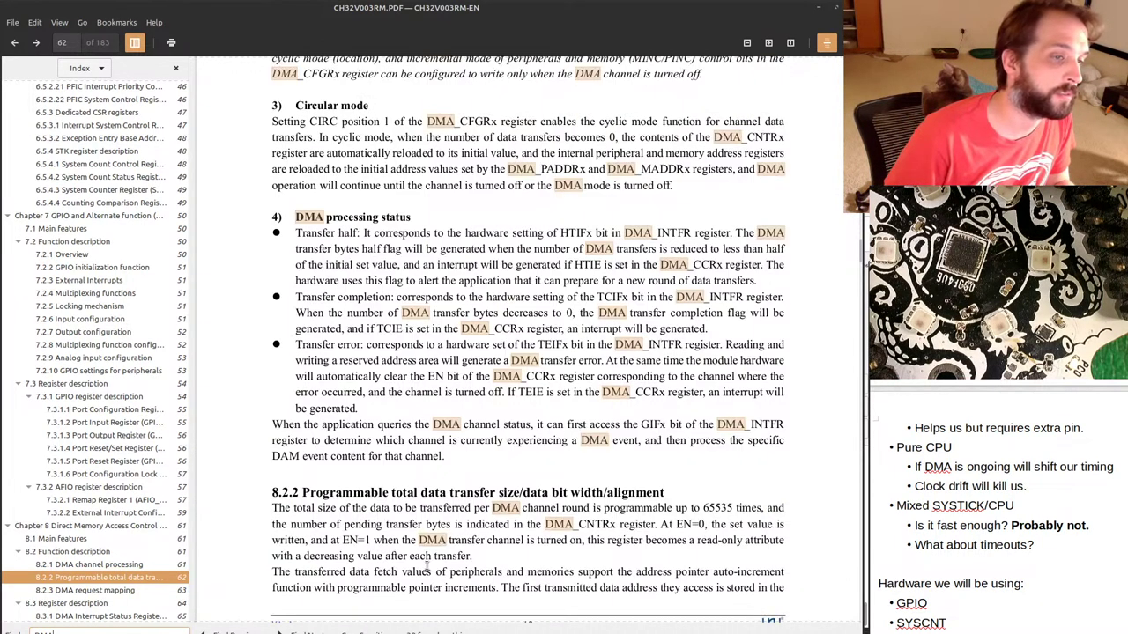
scroll(427, 569, "up", 1)
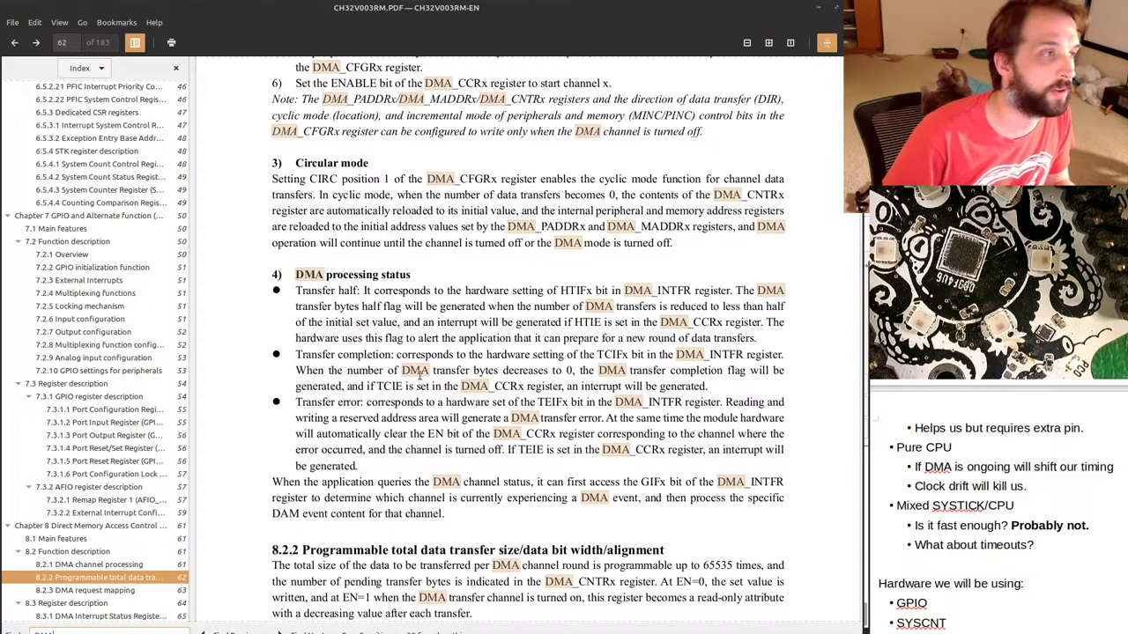
scroll(454, 448, "up", 7)
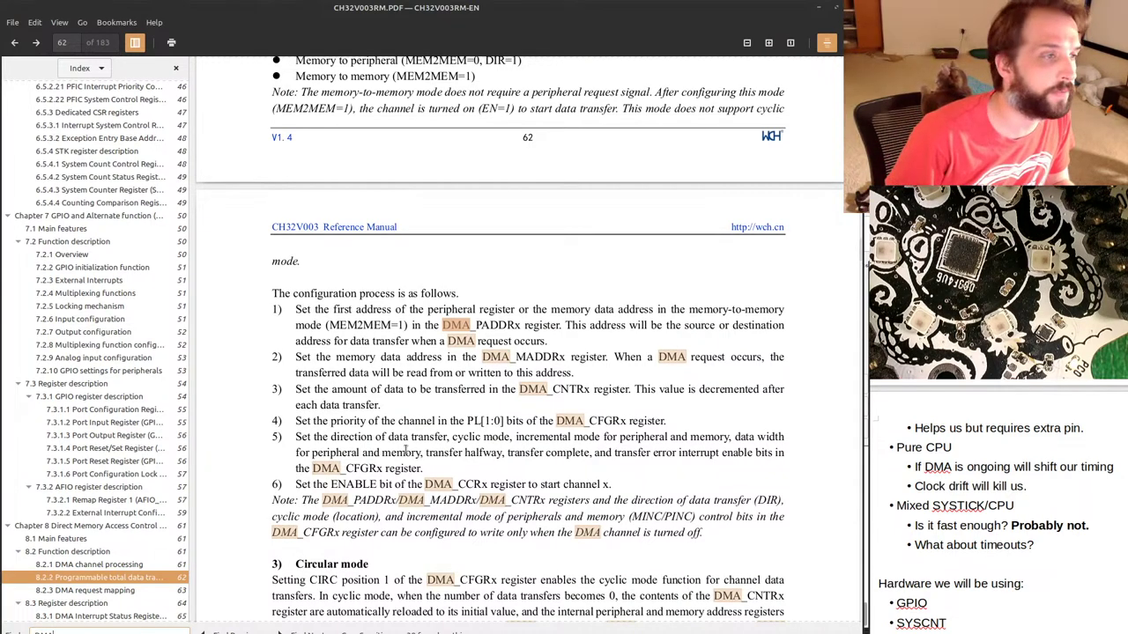
scroll(405, 450, "up", 2)
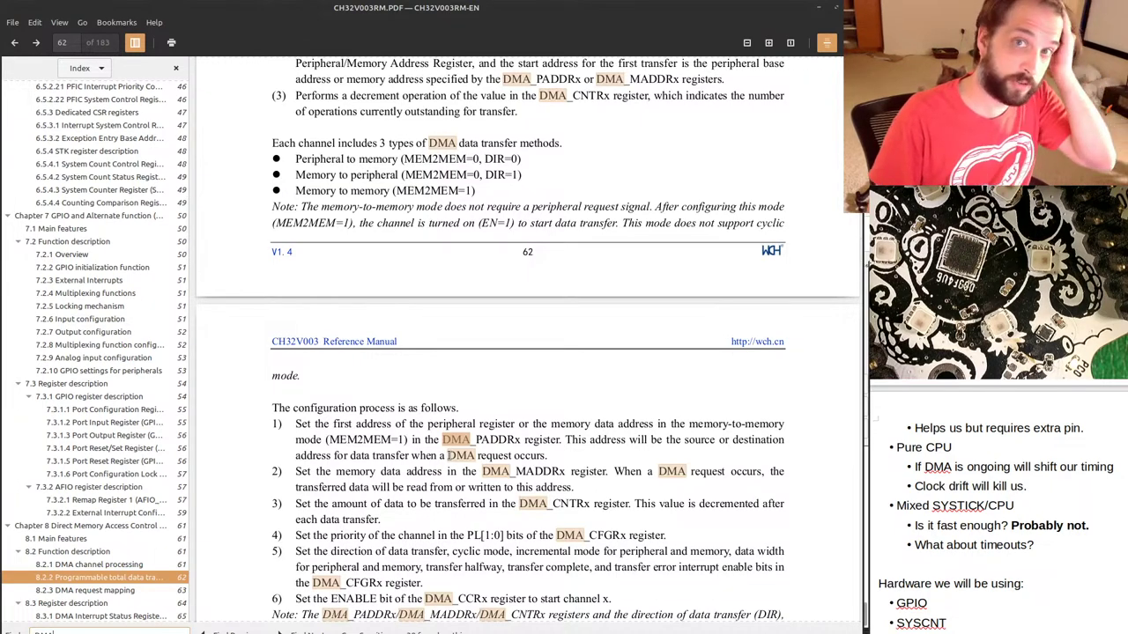
scroll(412, 377, "up", 6)
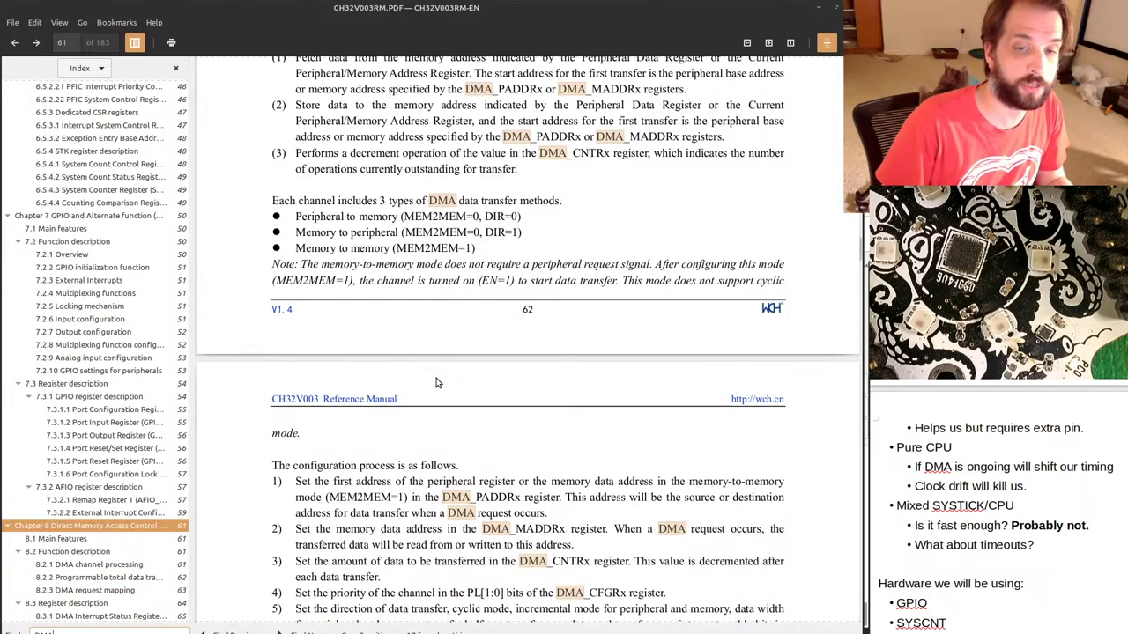
scroll(460, 443, "up", 4)
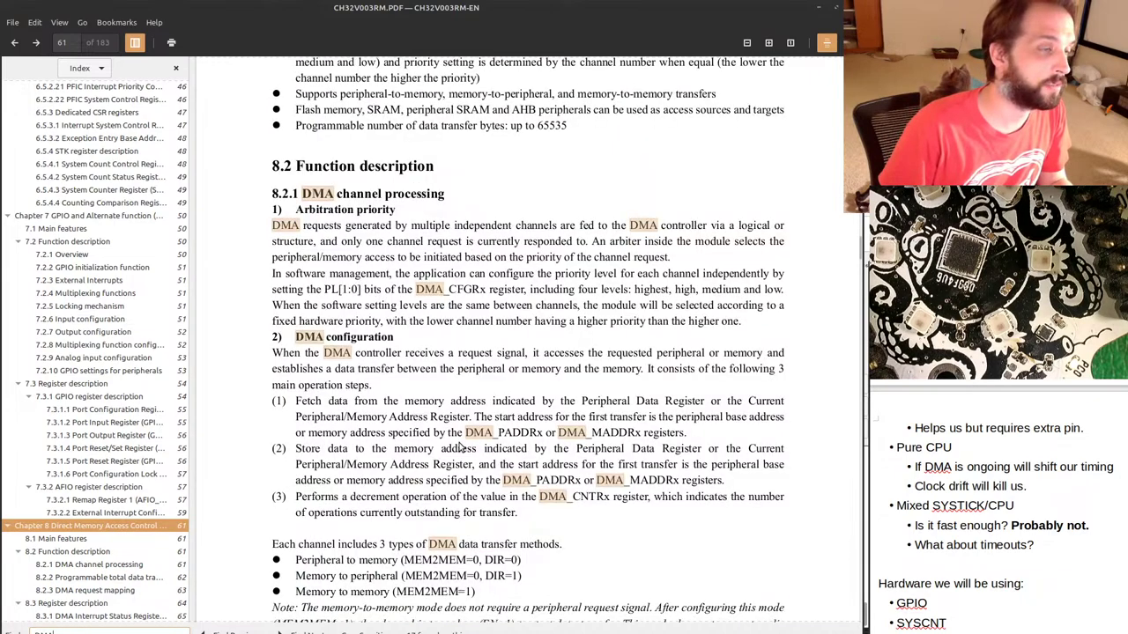
scroll(459, 446, "up", 8)
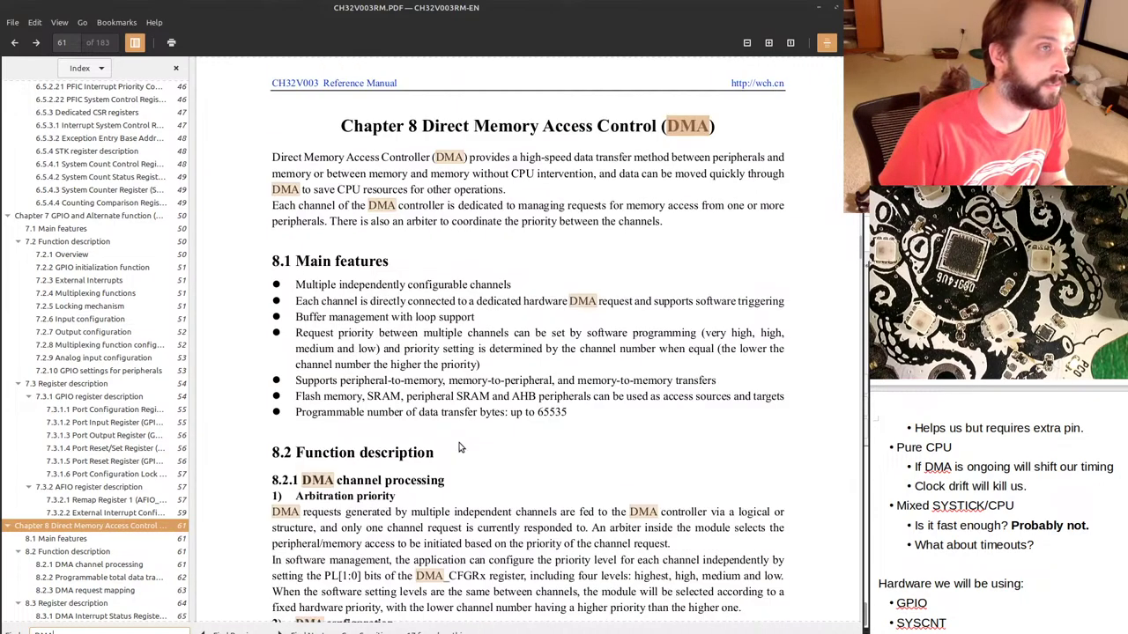
Look over the AFIO external interrupt configuration register and the remap register description that precede the DMA chapter.
scroll(459, 447, "up", 12)
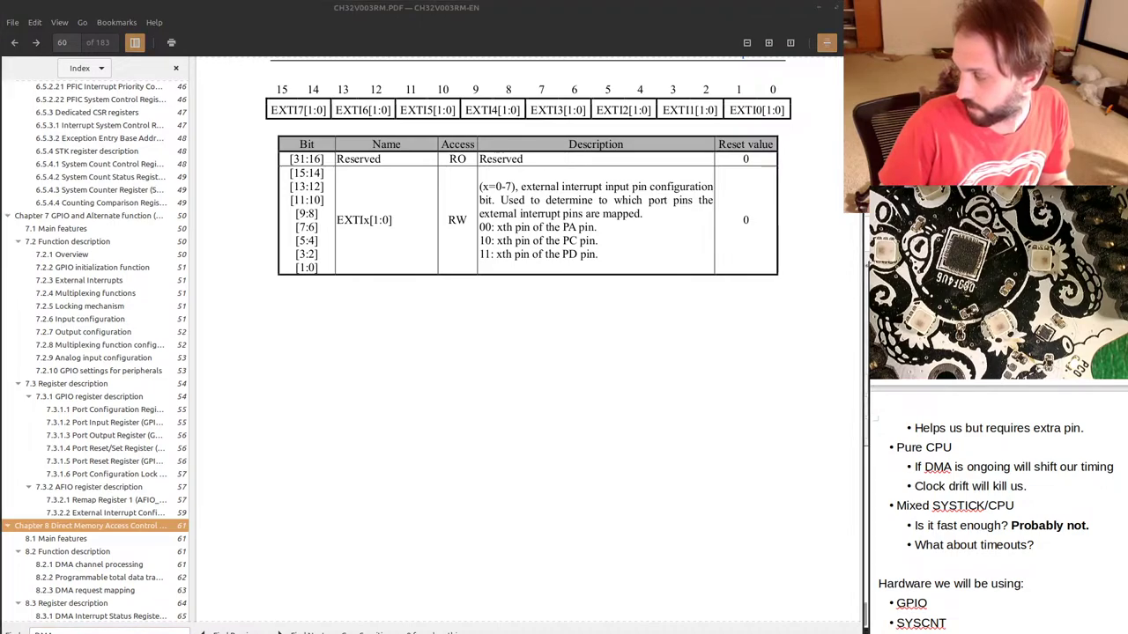
left_click(423, 423)
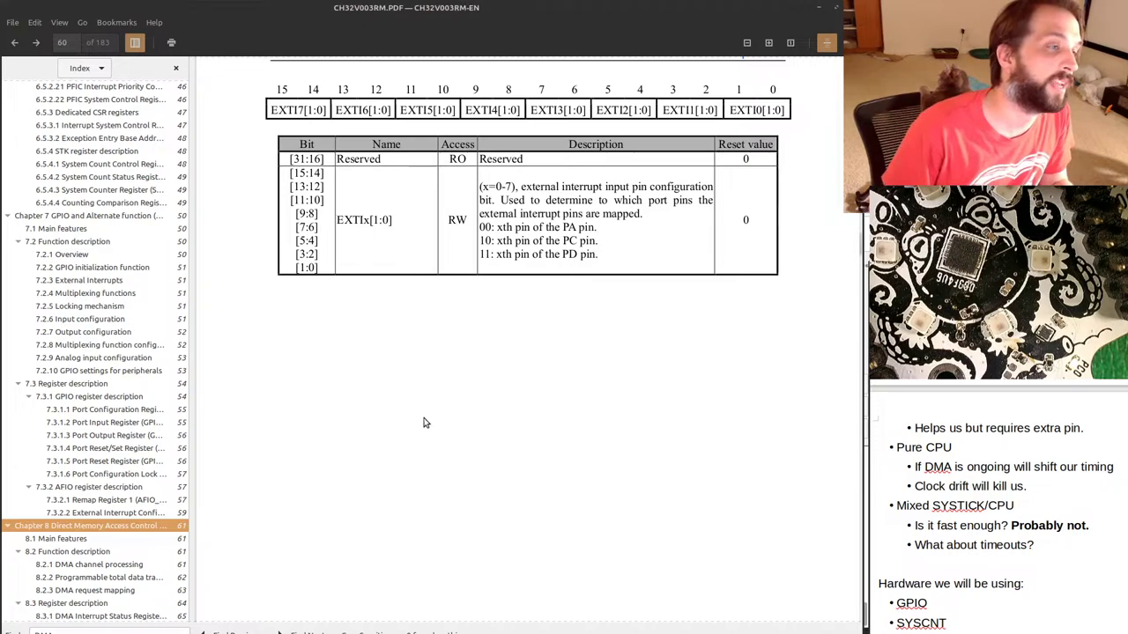
scroll(423, 423, "up", 1)
scroll(422, 422, "up", 5)
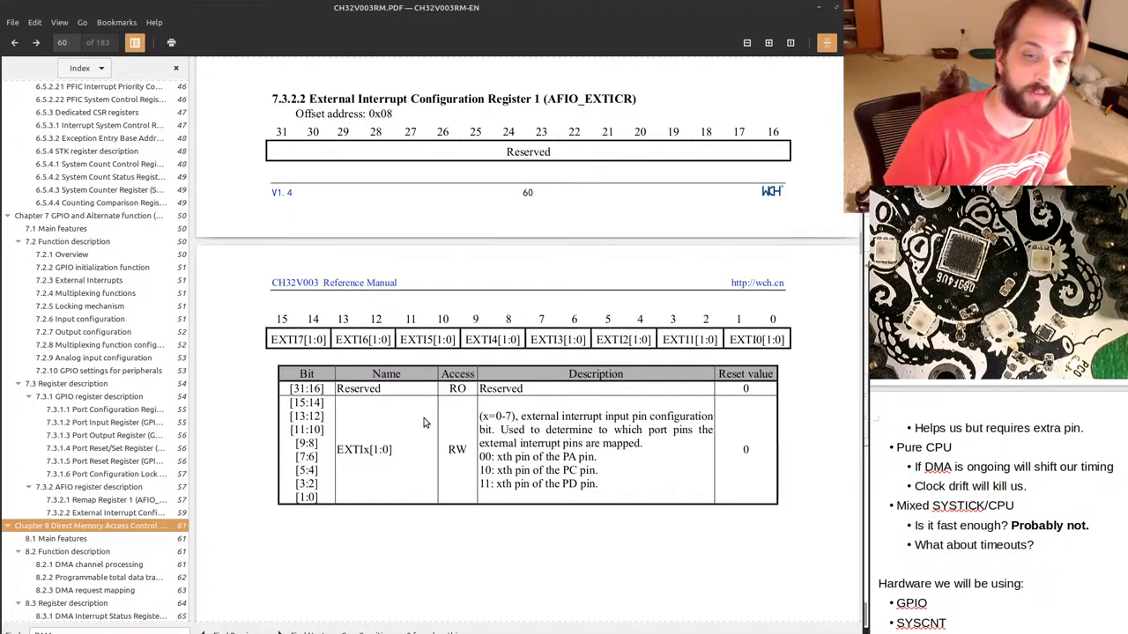
scroll(528, 597, "up", 8)
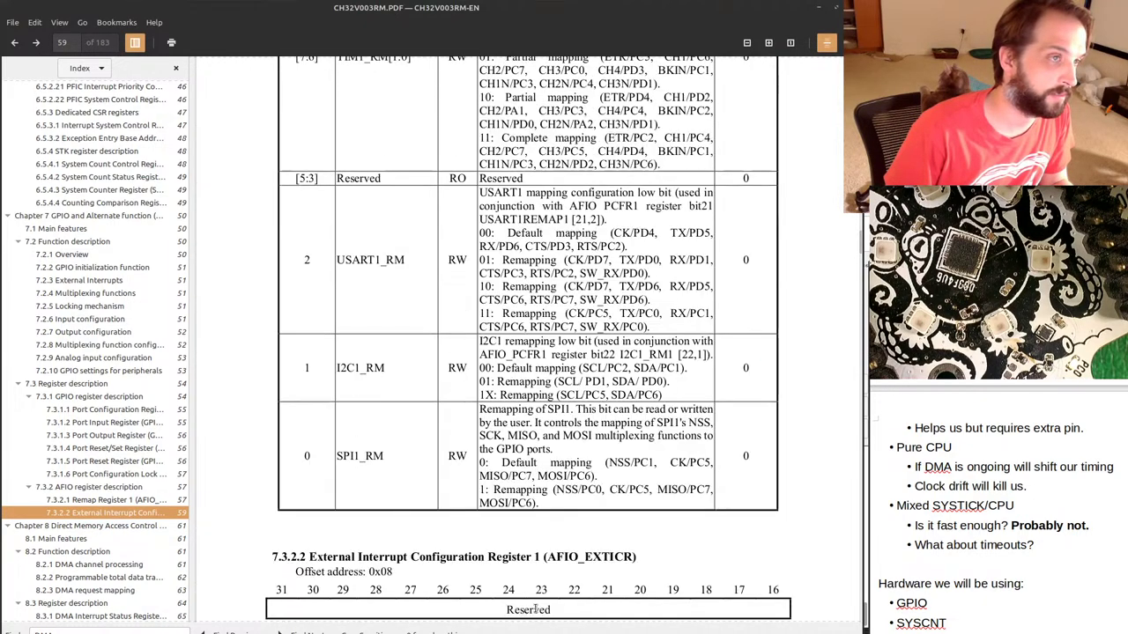
scroll(584, 302, "down", 2)
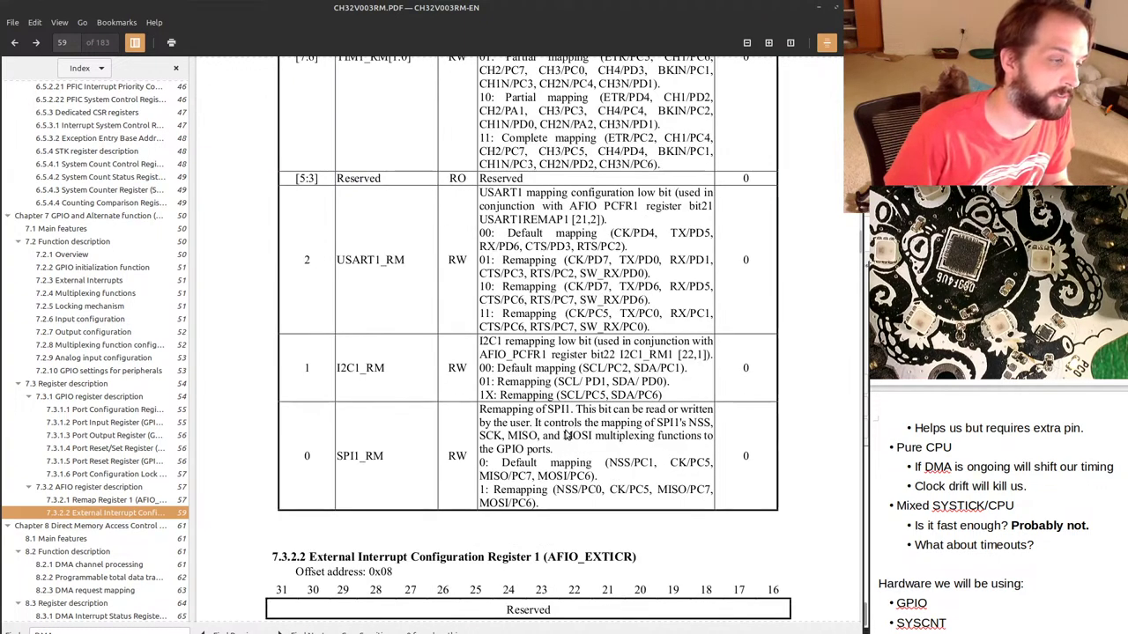
Search the reference manual for "trigger" from the DMA chapter onward, replacing the earlier DMA search.
scroll(566, 436, "down", 20)
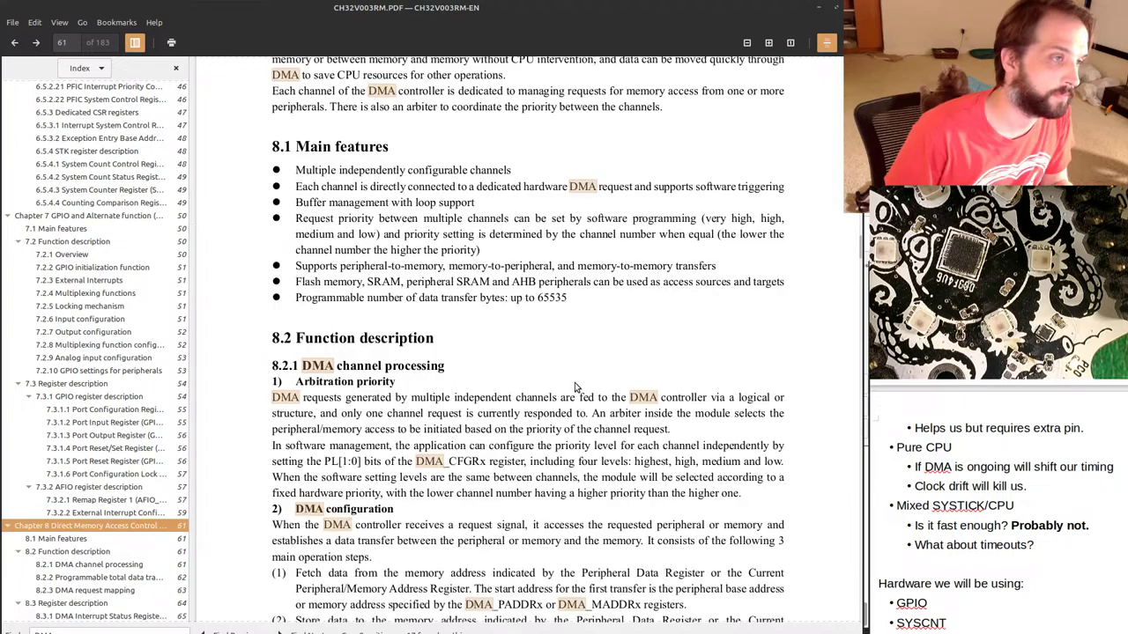
key("Escape")
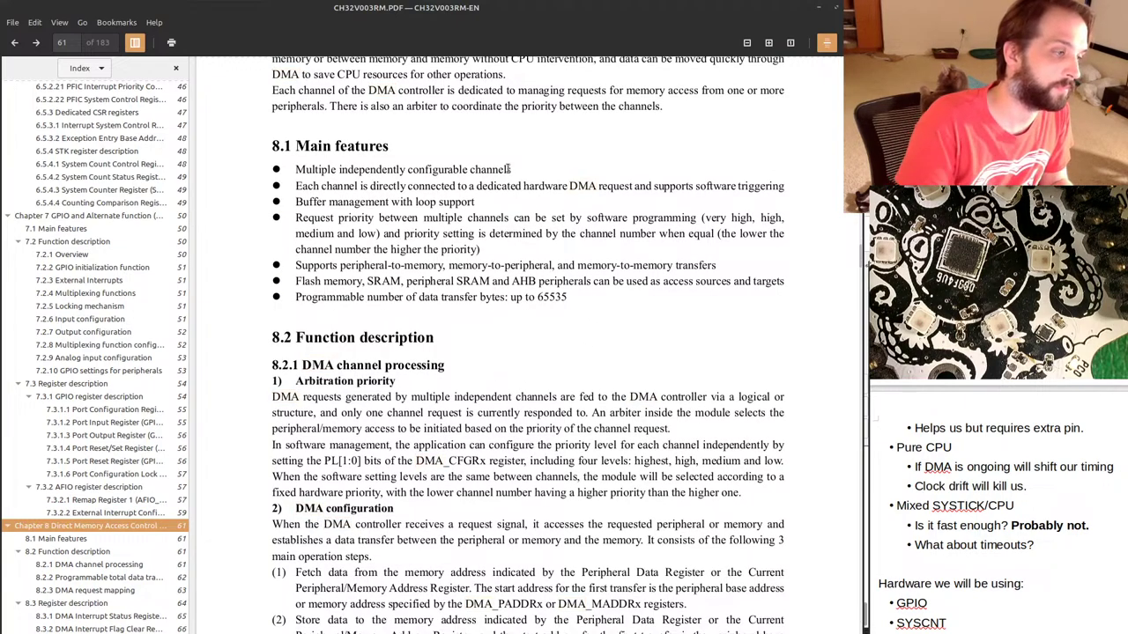
key("ctrl+f")
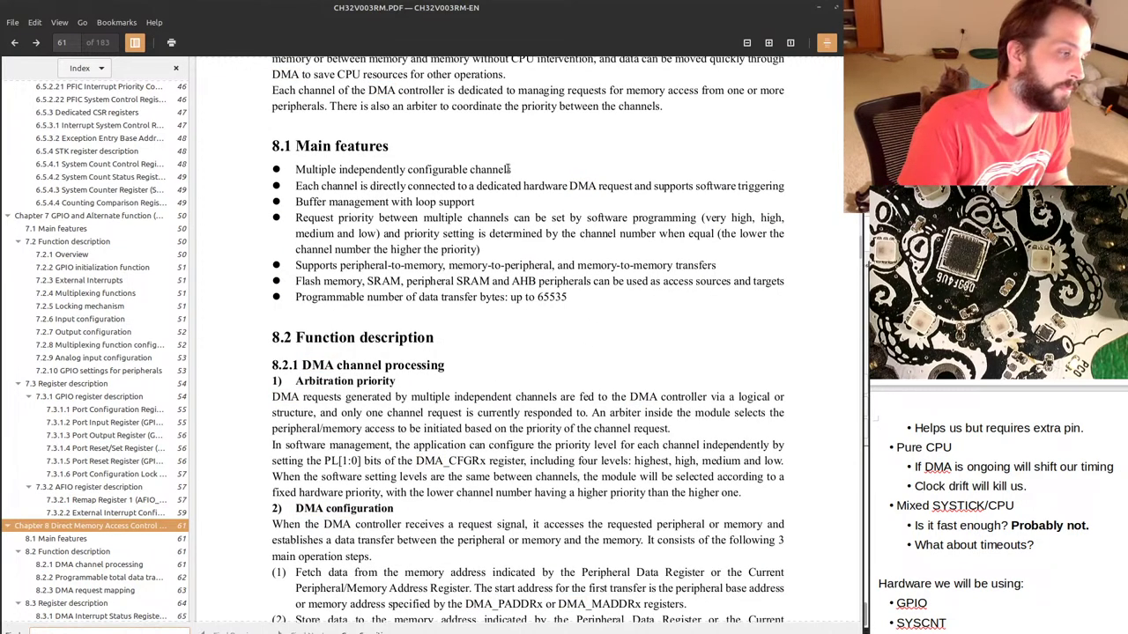
type("trigger")
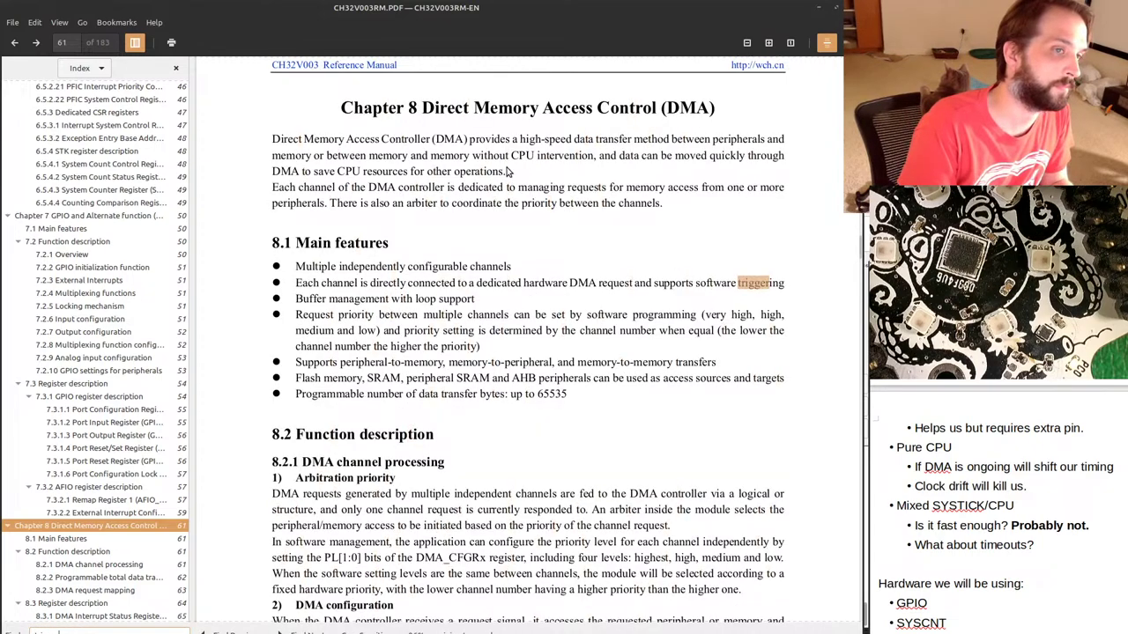
key("Return")
scroll(506, 173, "down", 5)
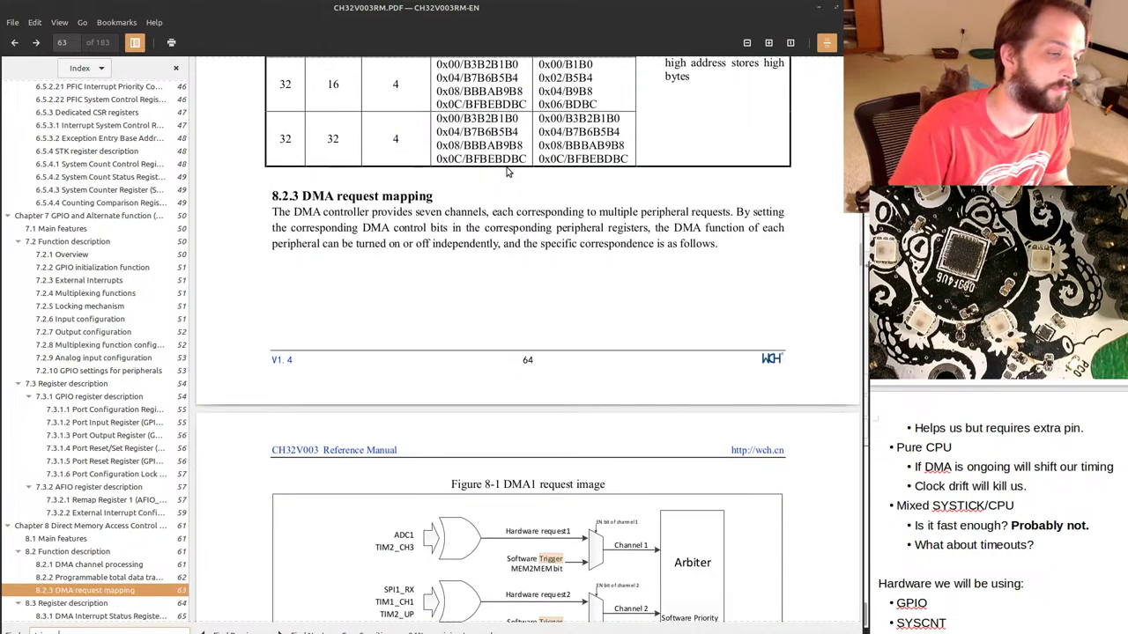
scroll(507, 172, "down", 4)
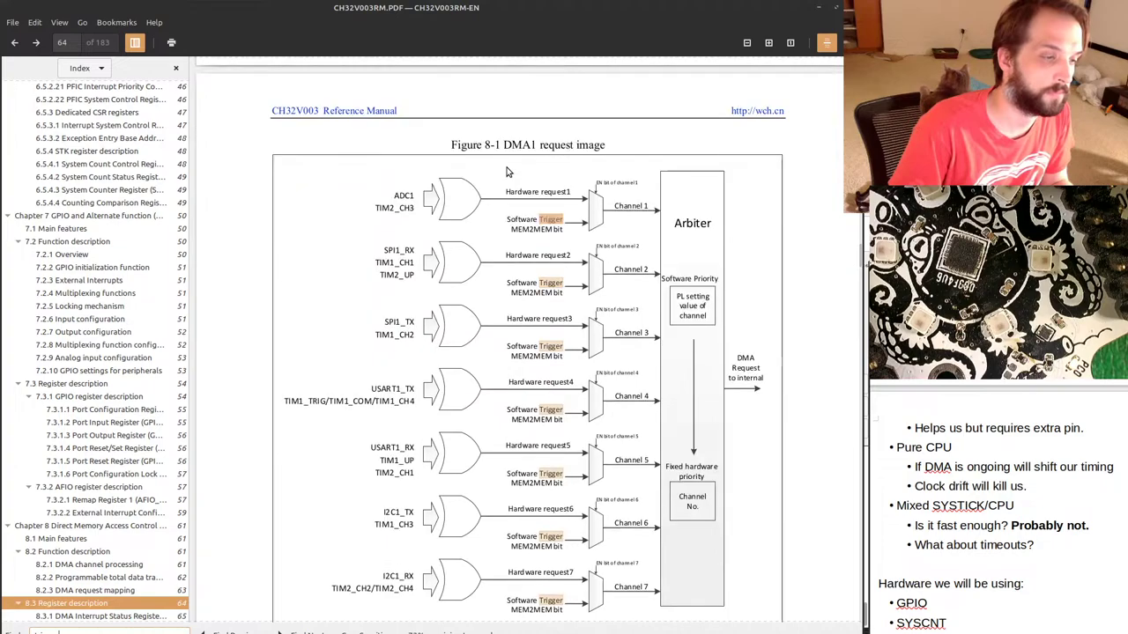
Step through the further "trigger" matches and re-examine the DMA1 channel mapping table and request diagram.
key("Return")
key("Return")
key("Return")
key("Return")
key("Return")
key("Return")
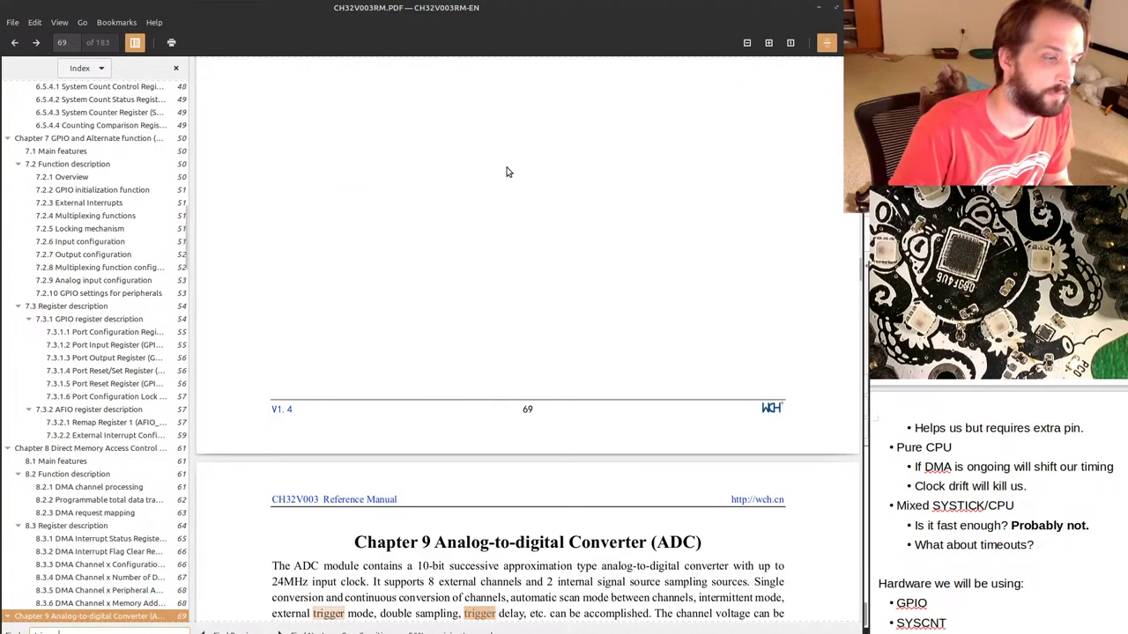
key("shift+Return")
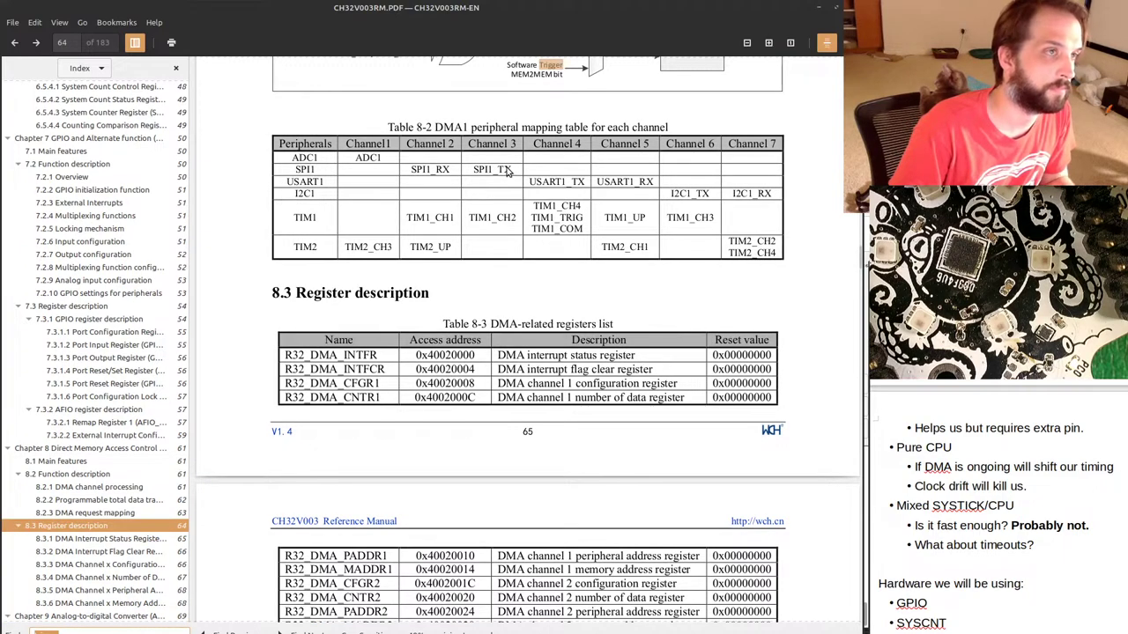
scroll(507, 172, "up", 12)
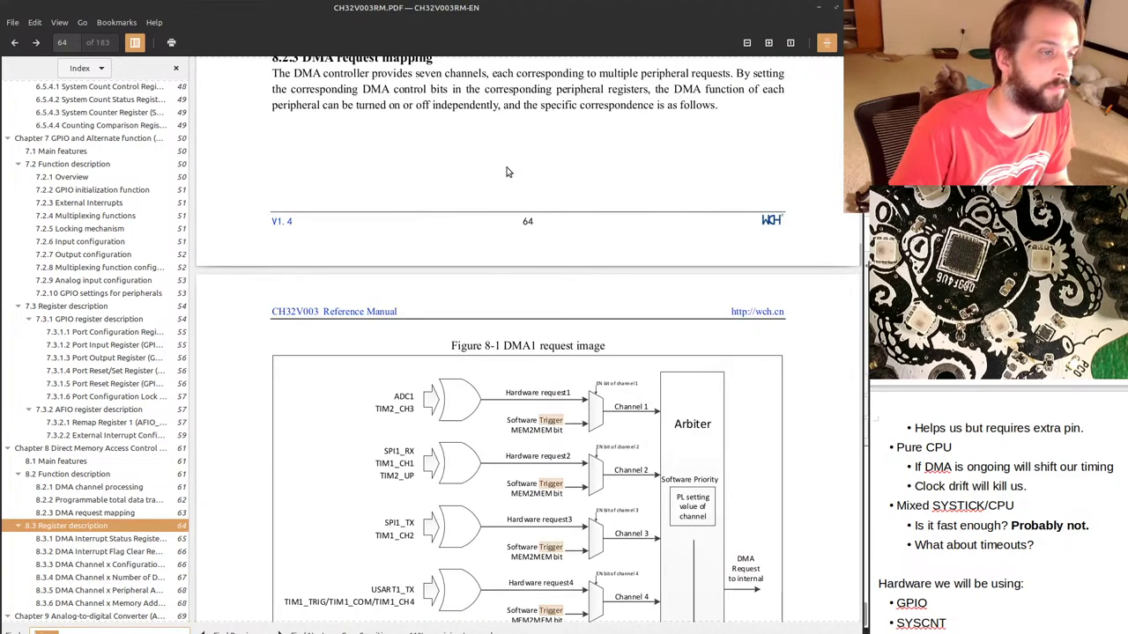
scroll(507, 172, "down", 3)
scroll(507, 171, "down", 1)
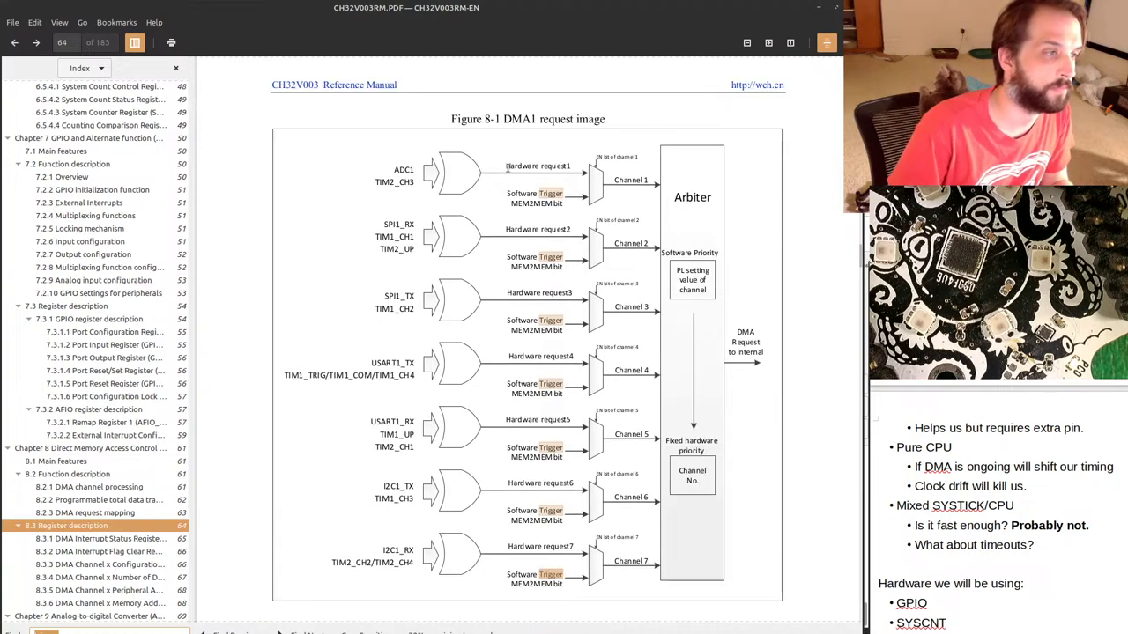